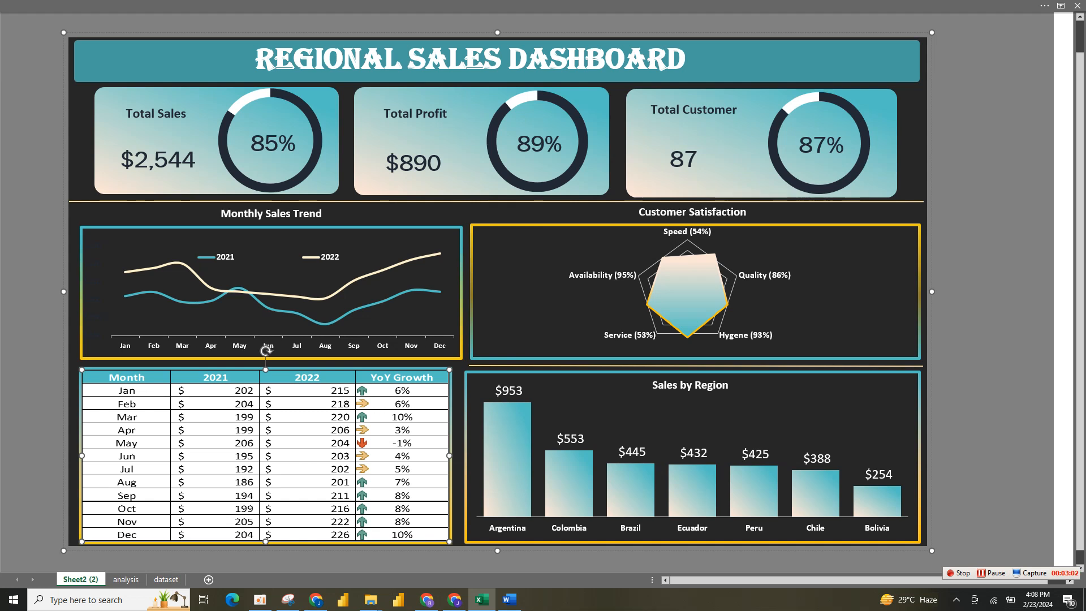
Add a new blank worksheet after the finished dashboard sheet and restore the full ribbon with tabs and commands
left_click(687, 294)
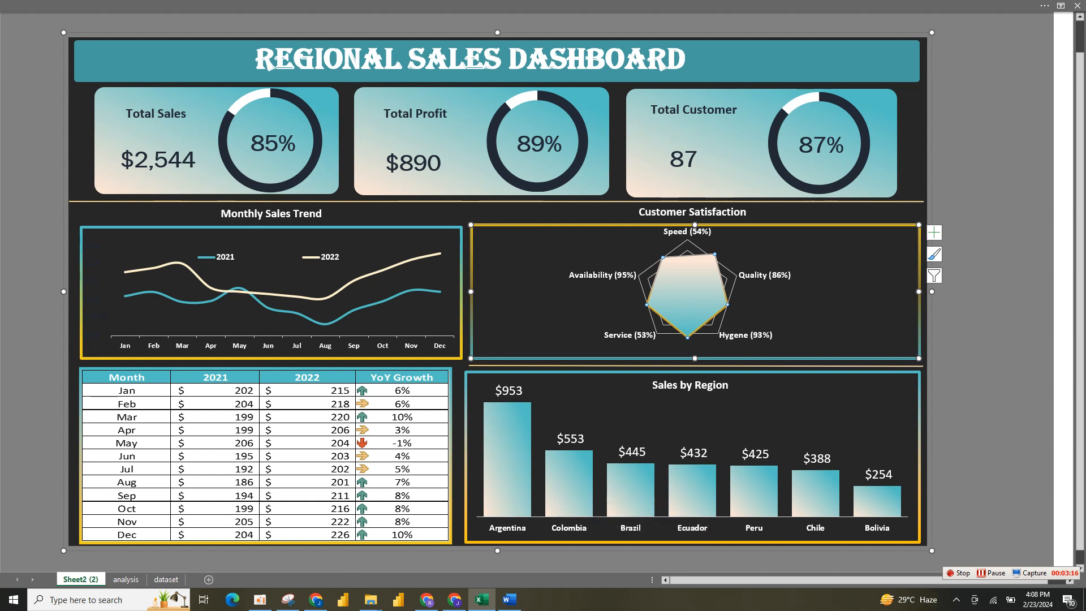
left_click(208, 579)
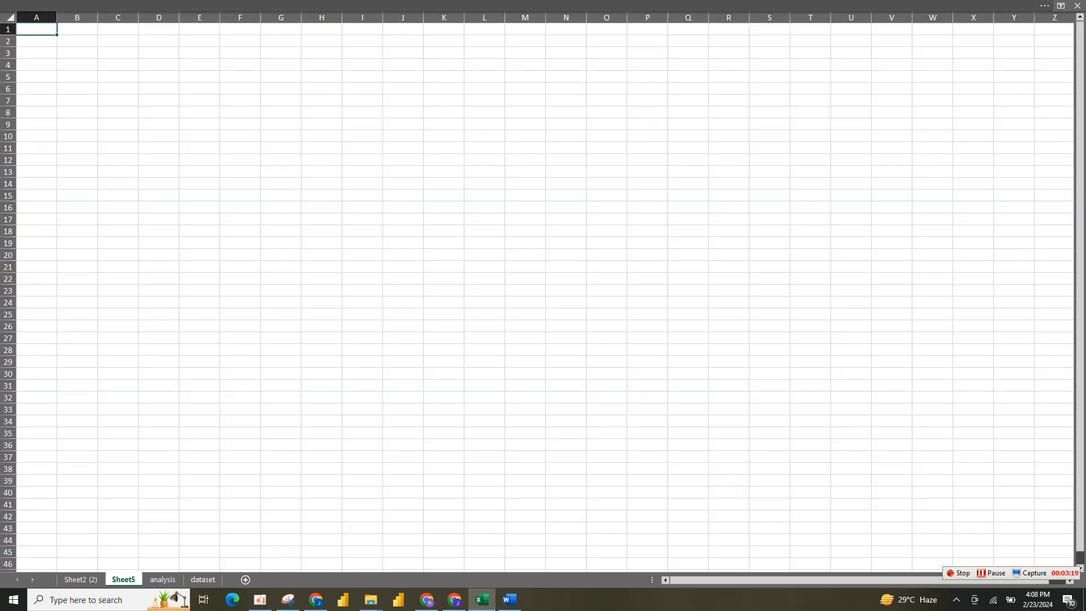
left_click(1060, 6)
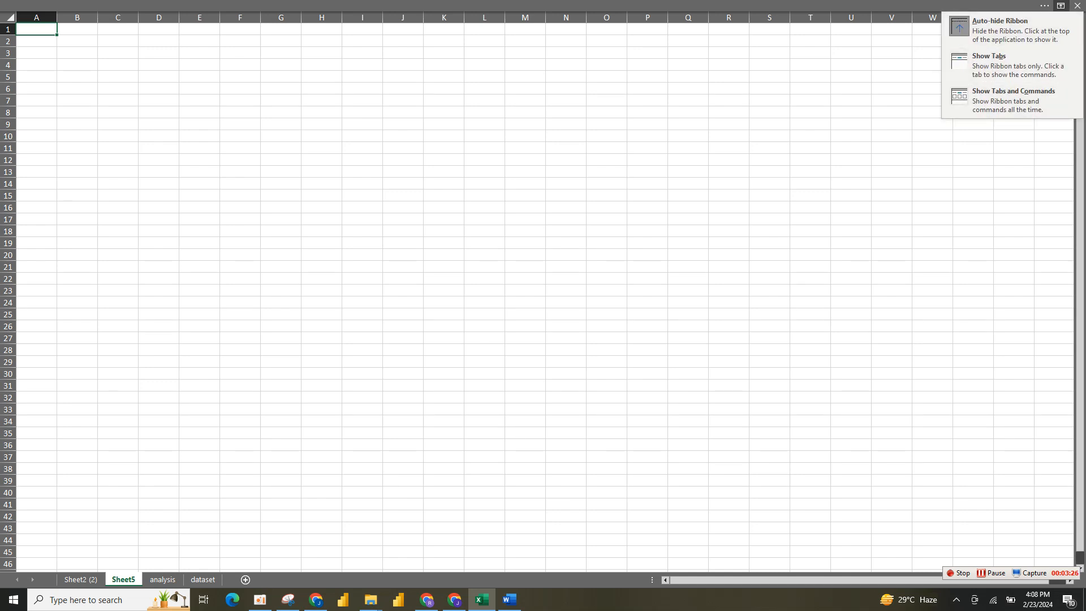
left_click(1012, 99)
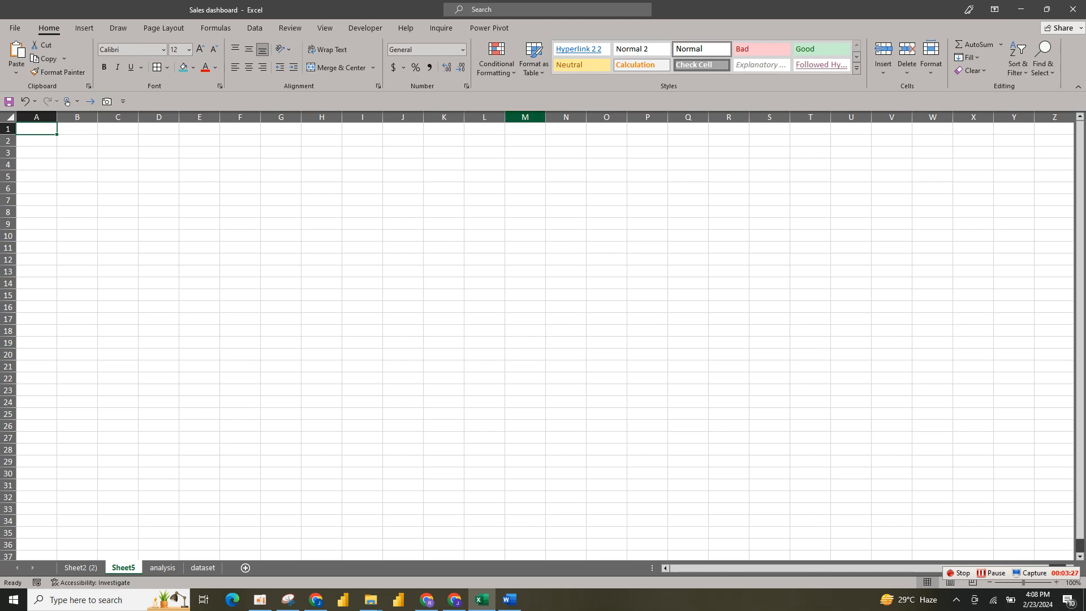
Fill columns A through Y of the new sheet with a dark grey from the black theme shades
left_click(525, 117)
left_click(444, 164)
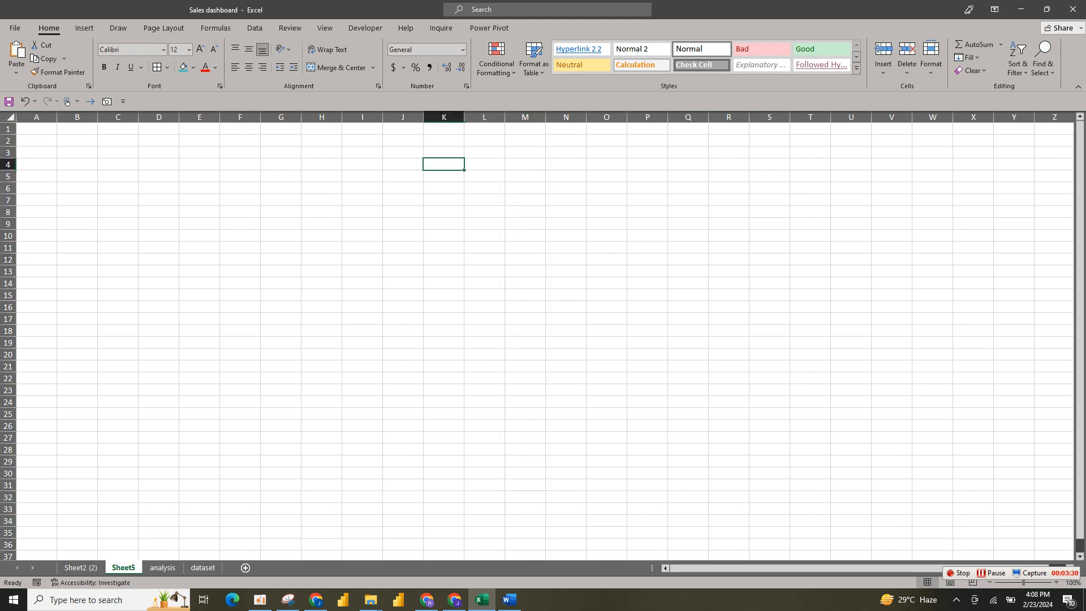
left_click(240, 129)
left_click(36, 129)
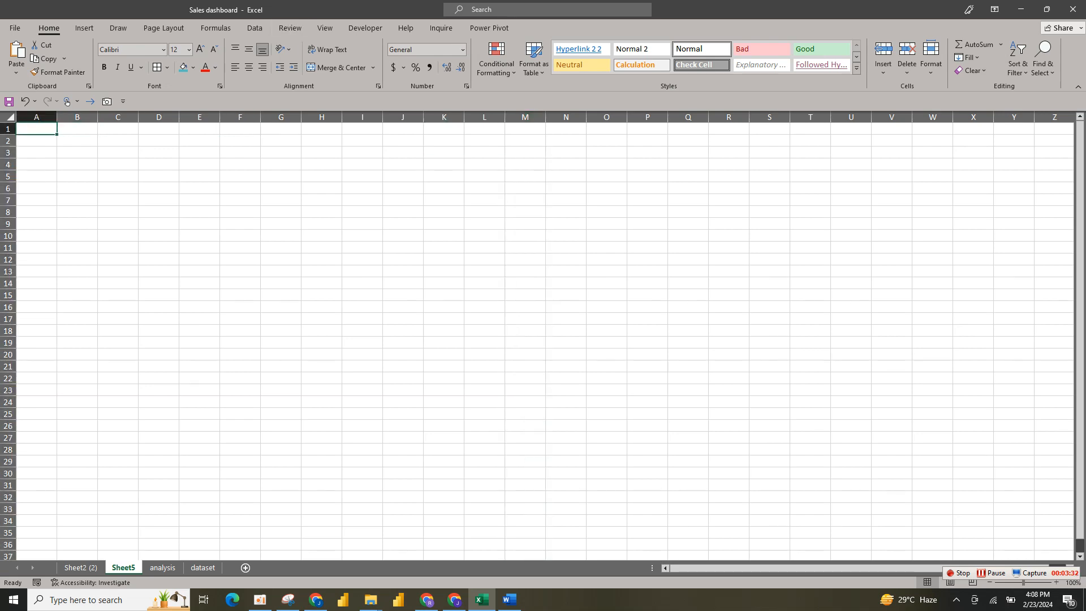
left_click(36, 117)
left_click_drag(36, 117, 1032, 117)
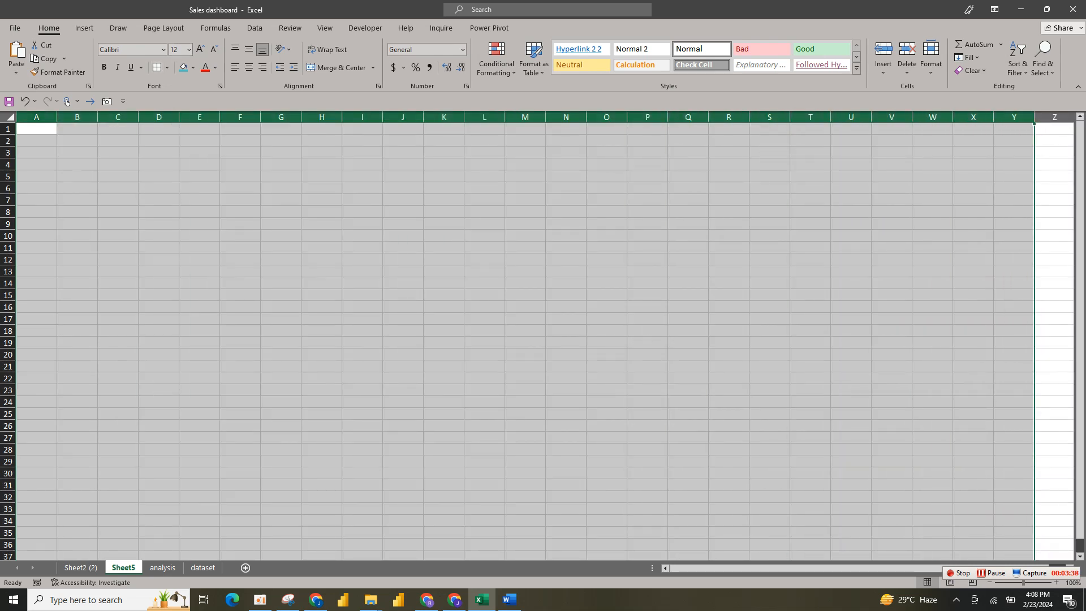
left_click(193, 67)
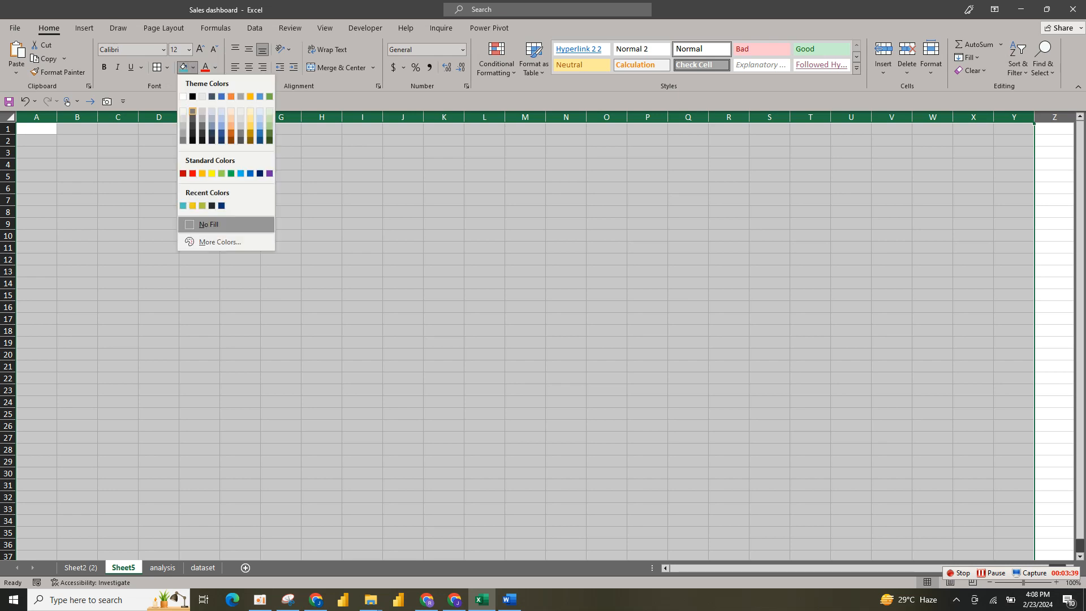
left_click(193, 121)
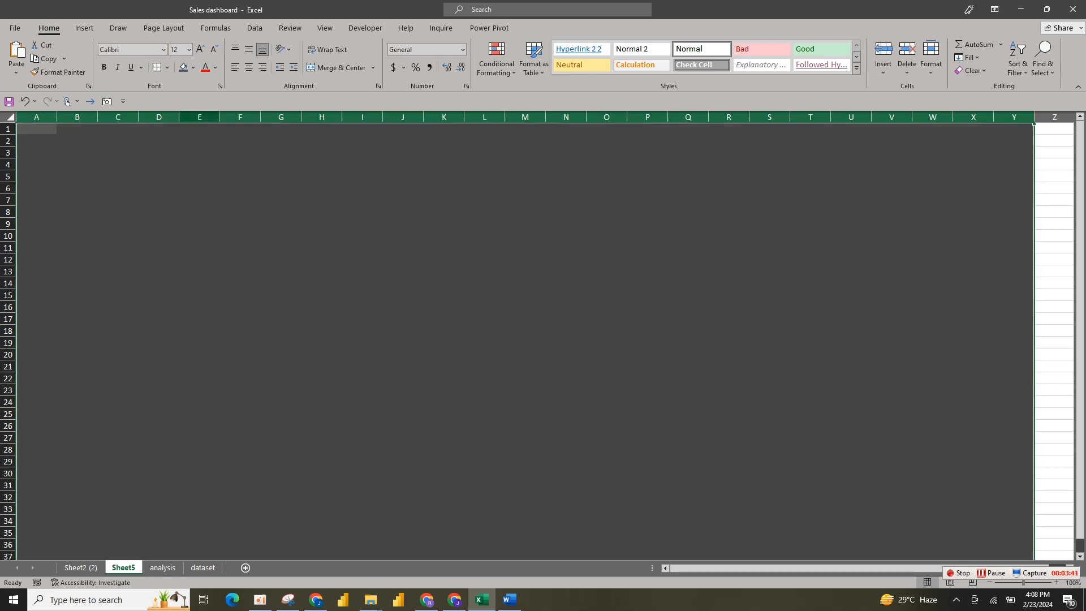
left_click(321, 282)
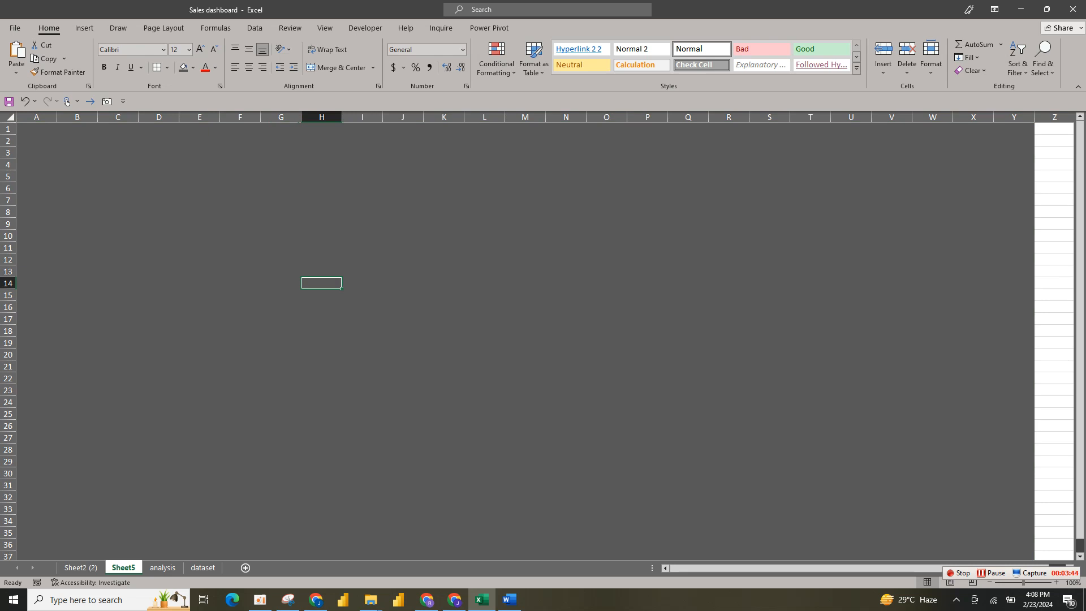
Draw a large rectangle about 7.67" high and 15.19" wide over the grey area as the dashboard background
left_click(84, 27)
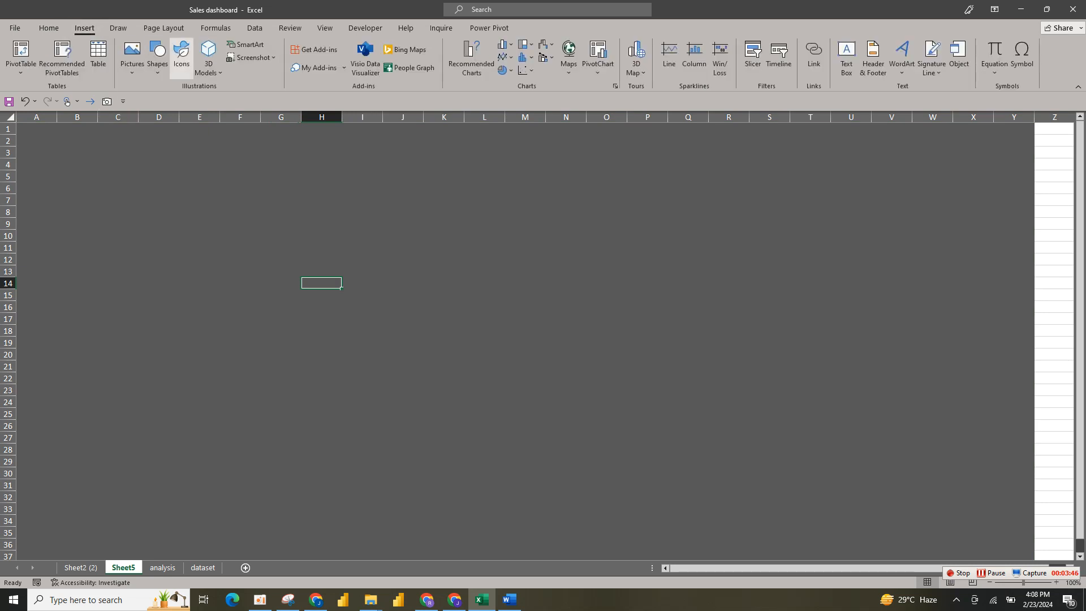
left_click(132, 56)
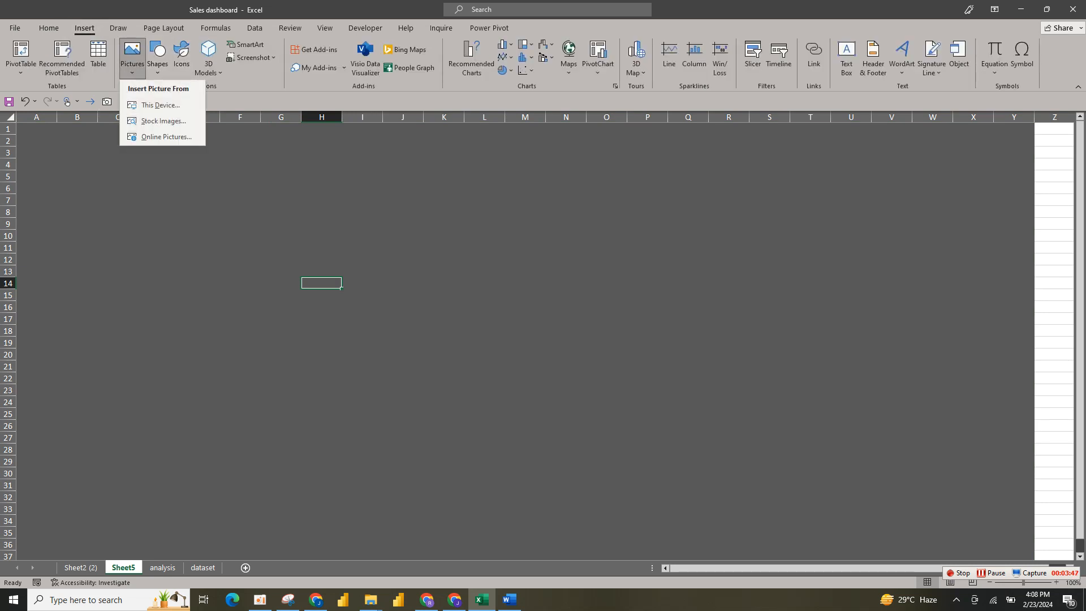
left_click(158, 56)
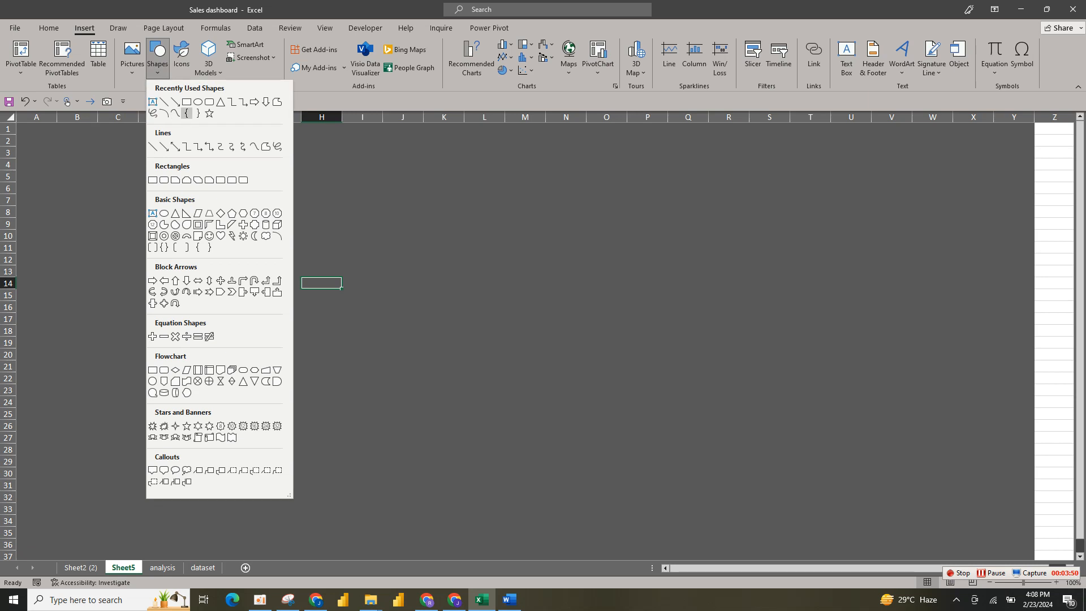
left_click(186, 102)
left_click_drag(73, 139, 896, 494)
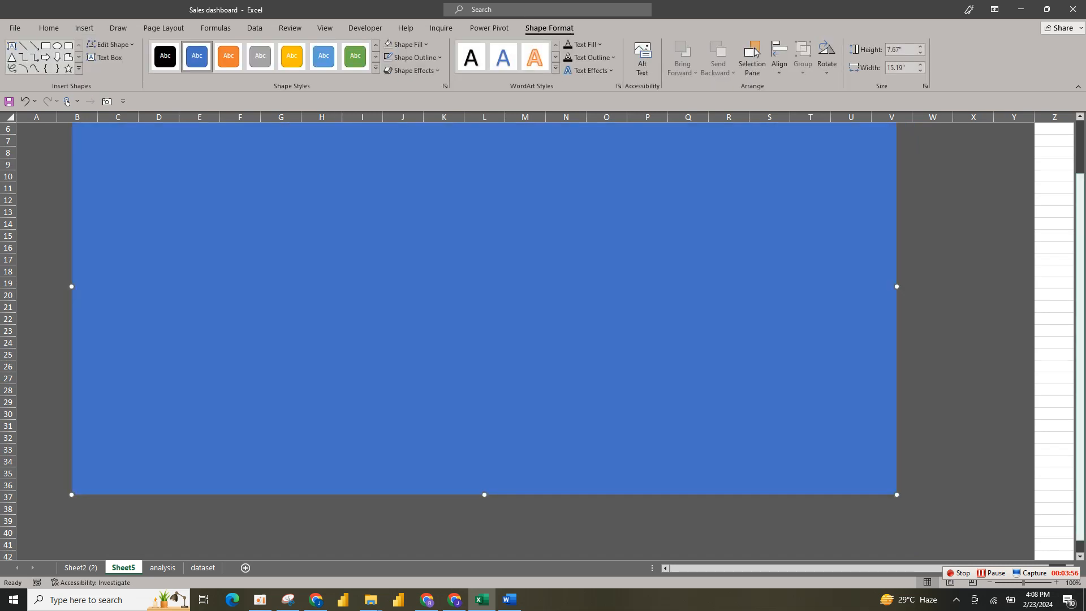
Reposition the background rectangle from row 2 down, narrow it to about 14.71", and remove its outline
left_click_drag(484, 346, 495, 342)
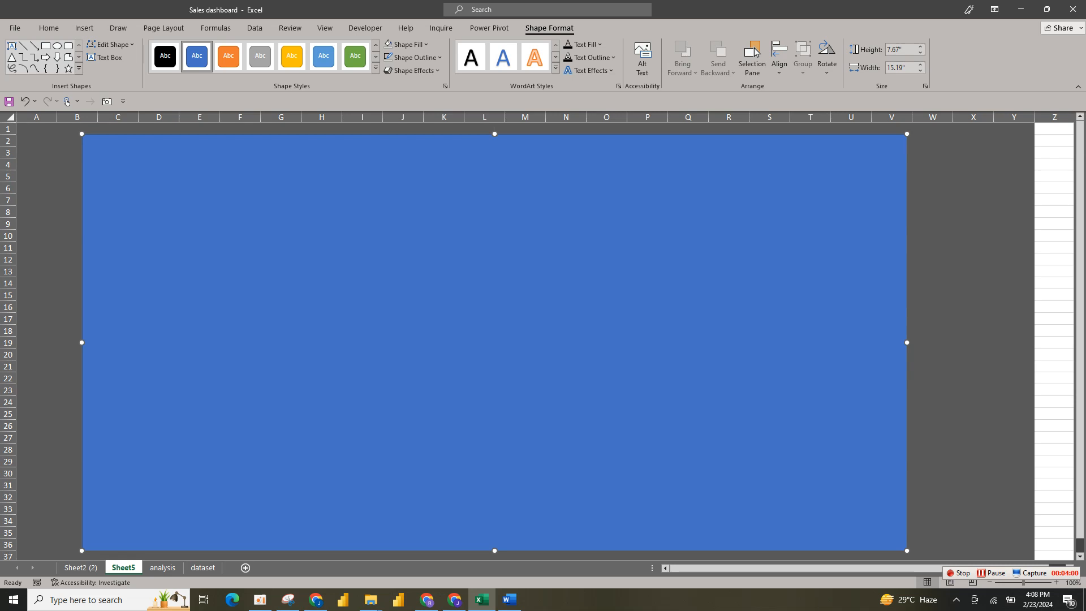
left_click_drag(906, 342, 880, 342)
left_click_drag(481, 342, 501, 342)
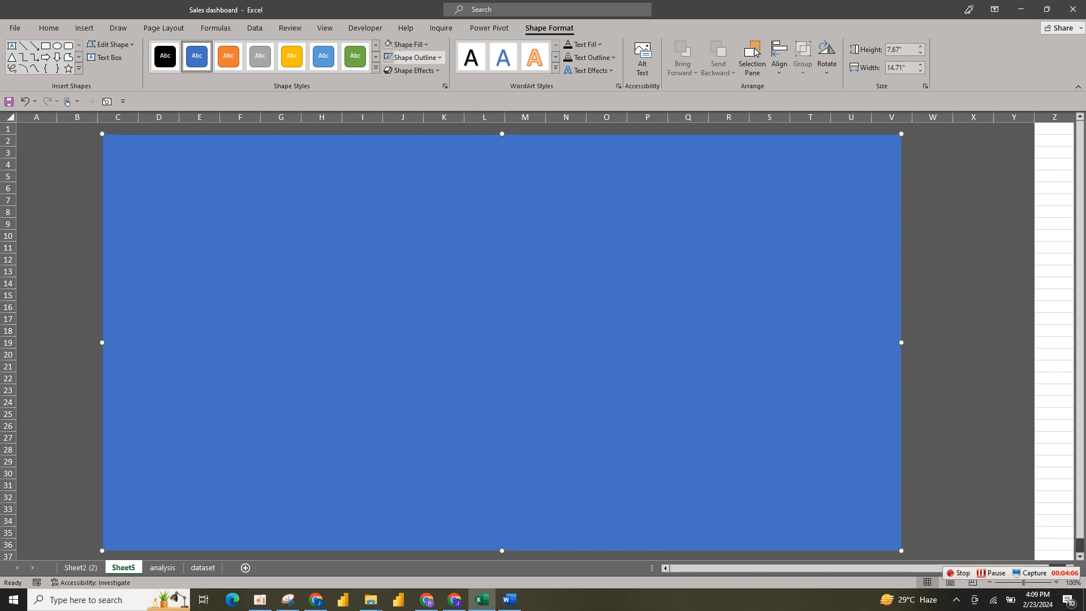
left_click(412, 57)
left_click(420, 231)
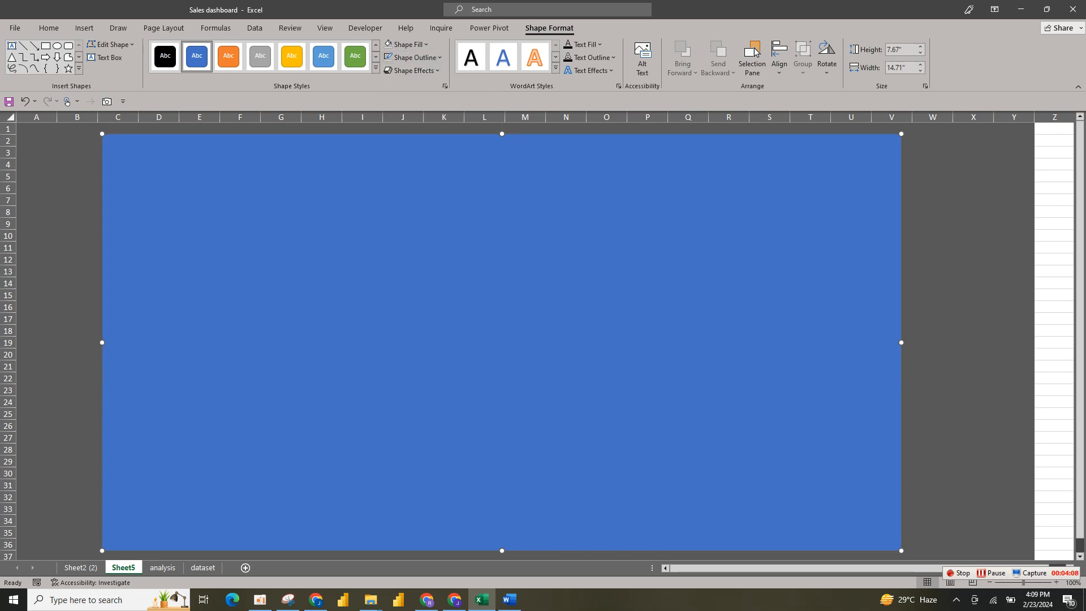
Examine the fill settings of the finished dashboard's background shape on Sheet2 (2)
left_click(80, 567)
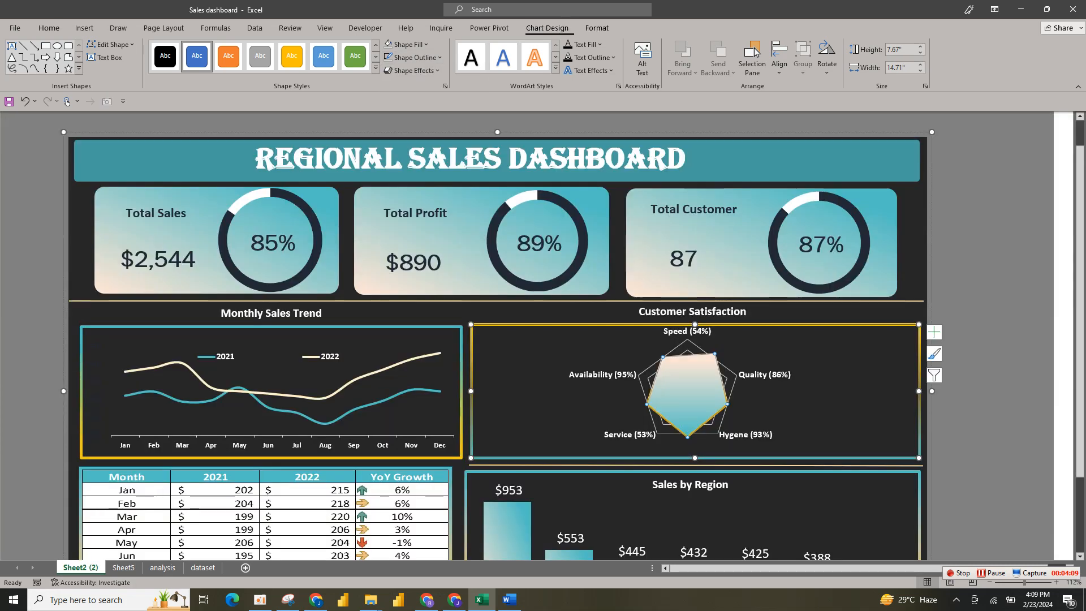
left_click(618, 249)
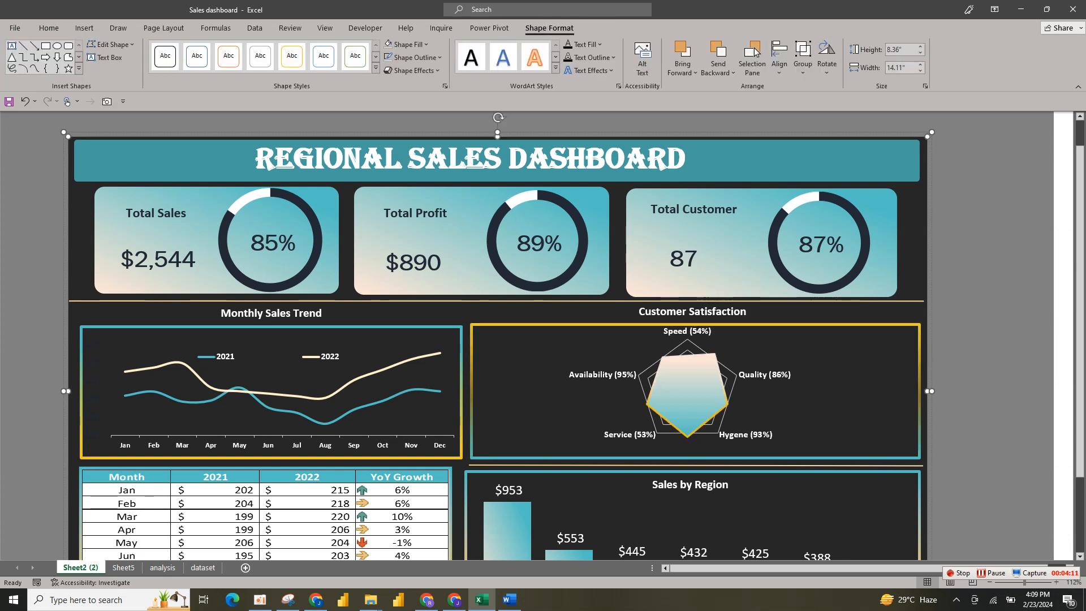
right_click(89, 257)
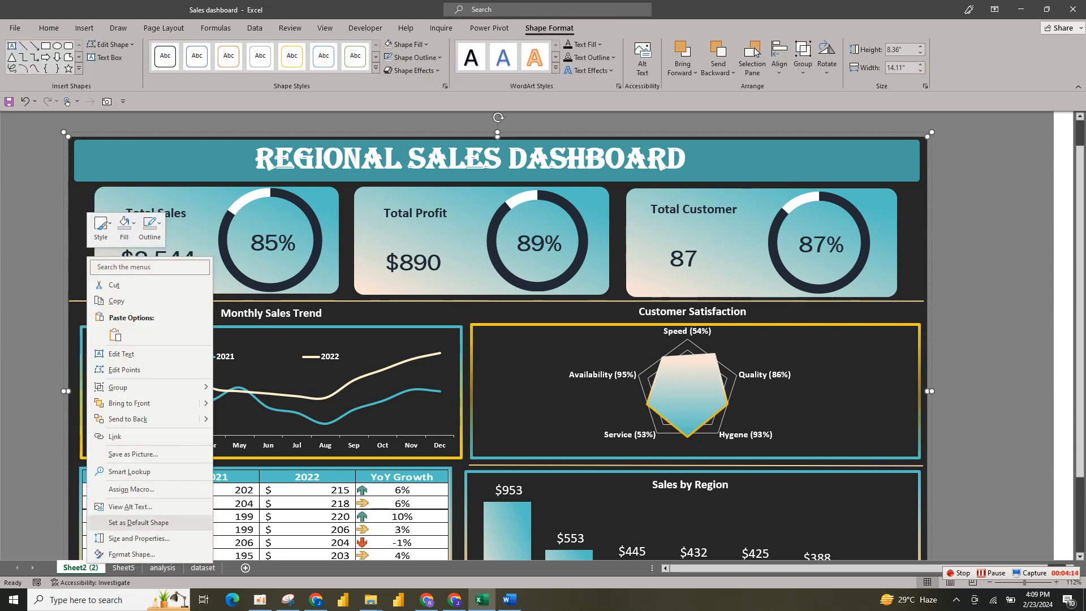
left_click(138, 538)
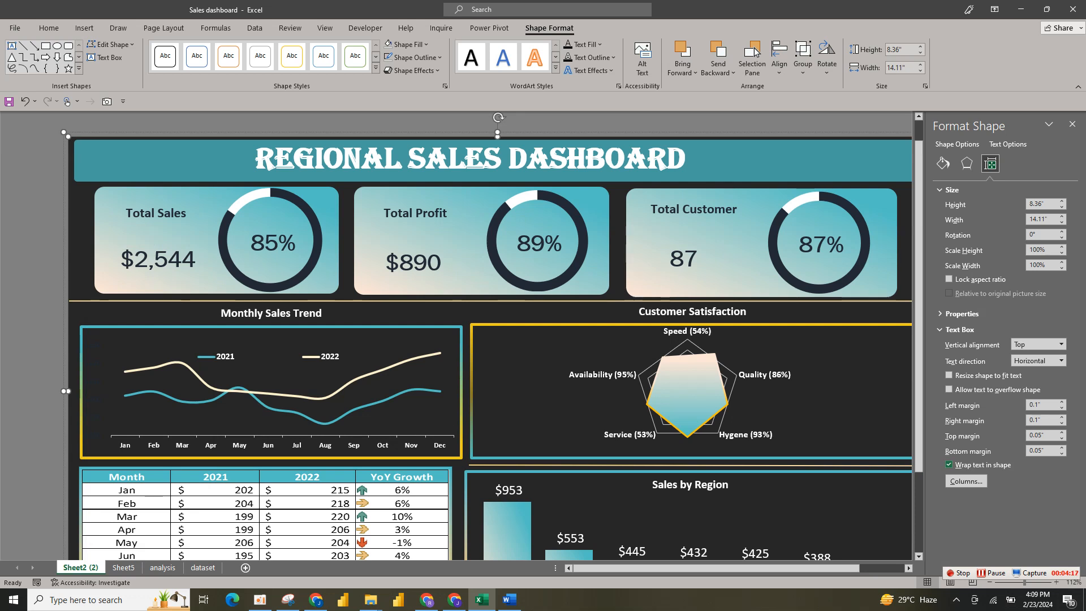
left_click(943, 164)
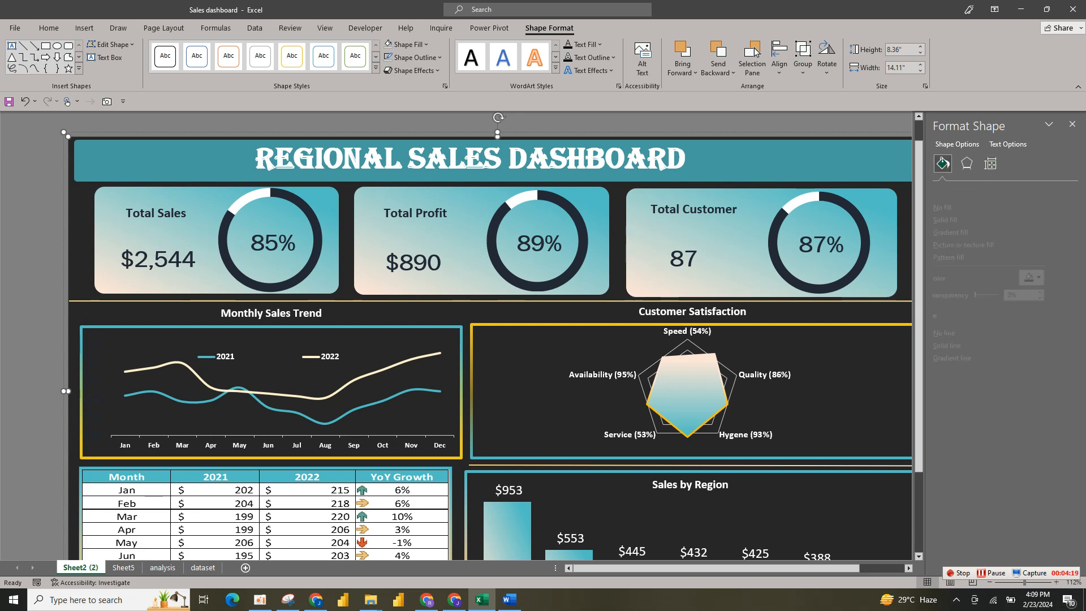
left_click(1053, 277)
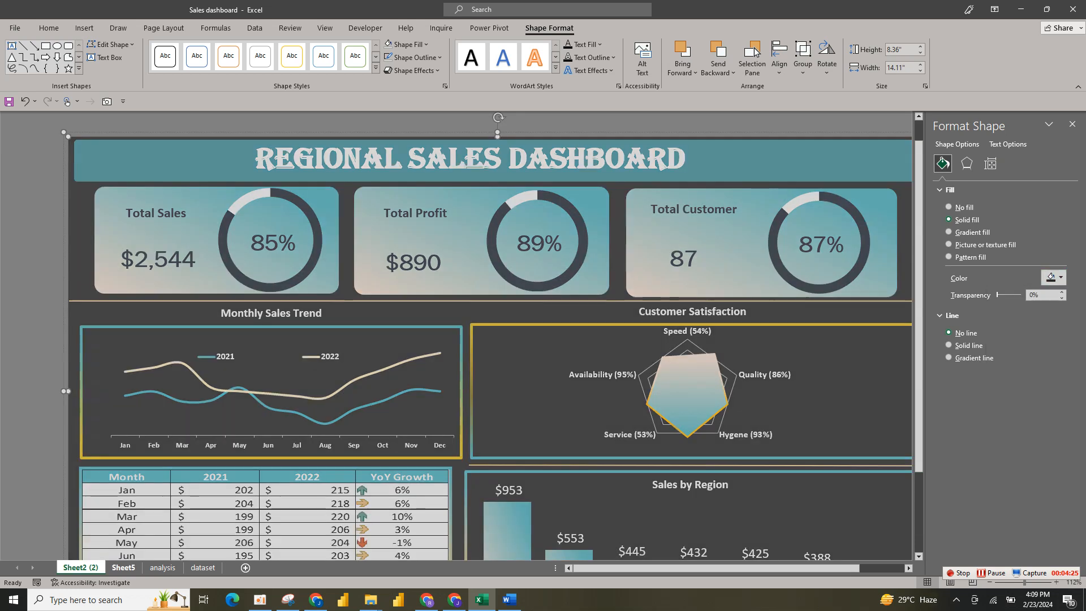
Fill the background rectangle on Sheet5 with a solid near-black shade matching the finished dashboard
left_click(123, 567)
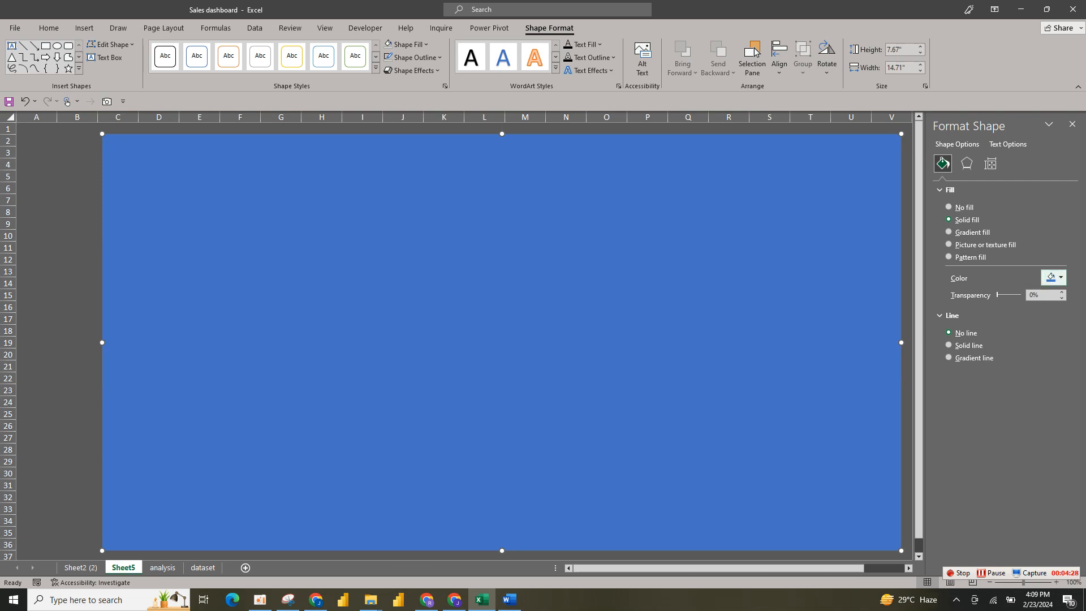
left_click(1053, 277)
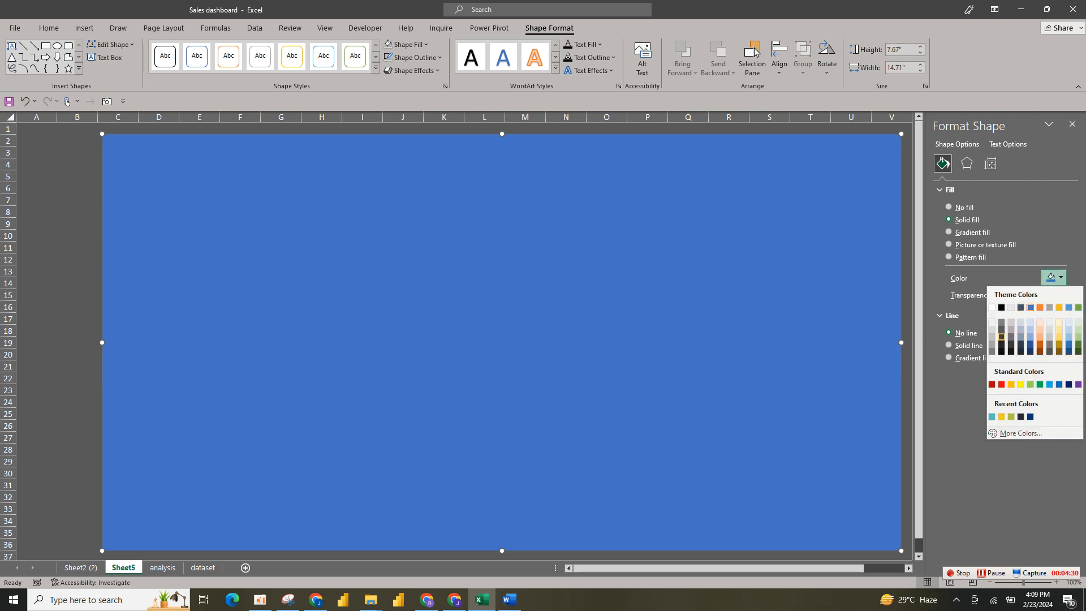
left_click(1001, 336)
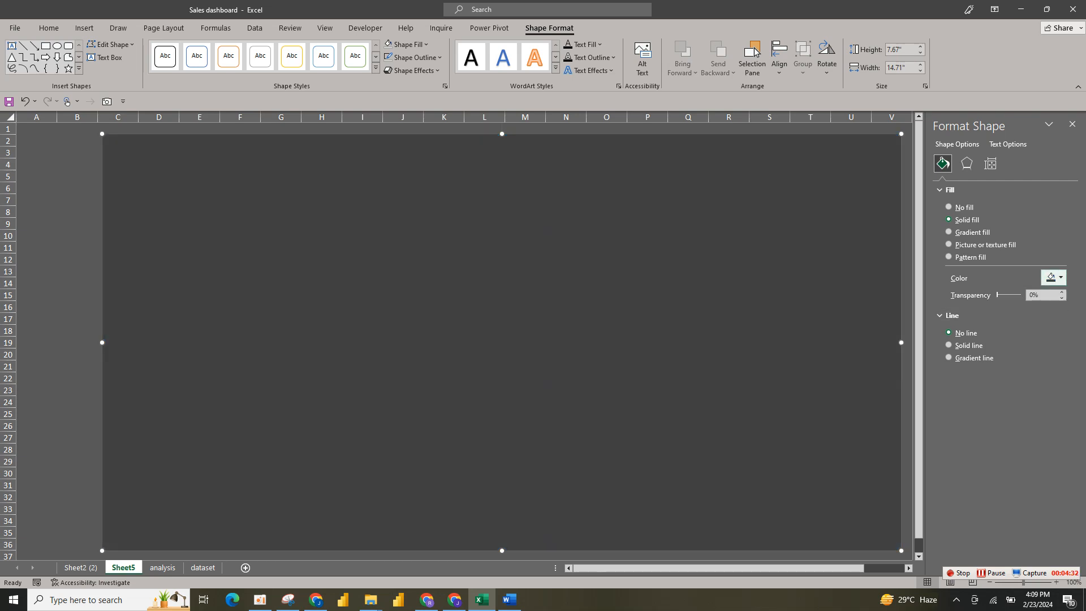
left_click(1053, 277)
left_click(1001, 344)
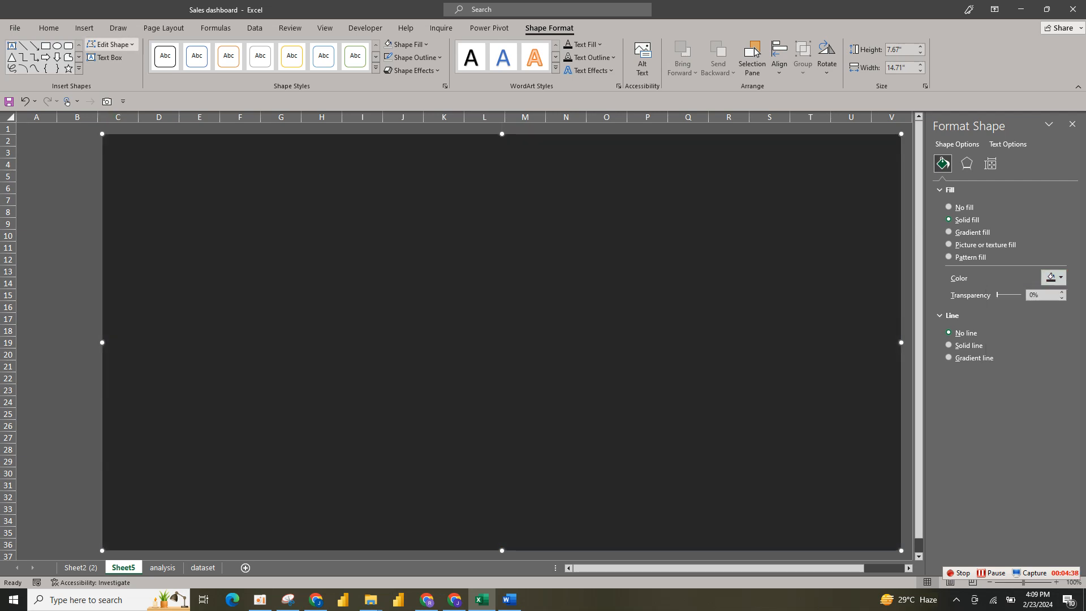
left_click(84, 28)
left_click(158, 56)
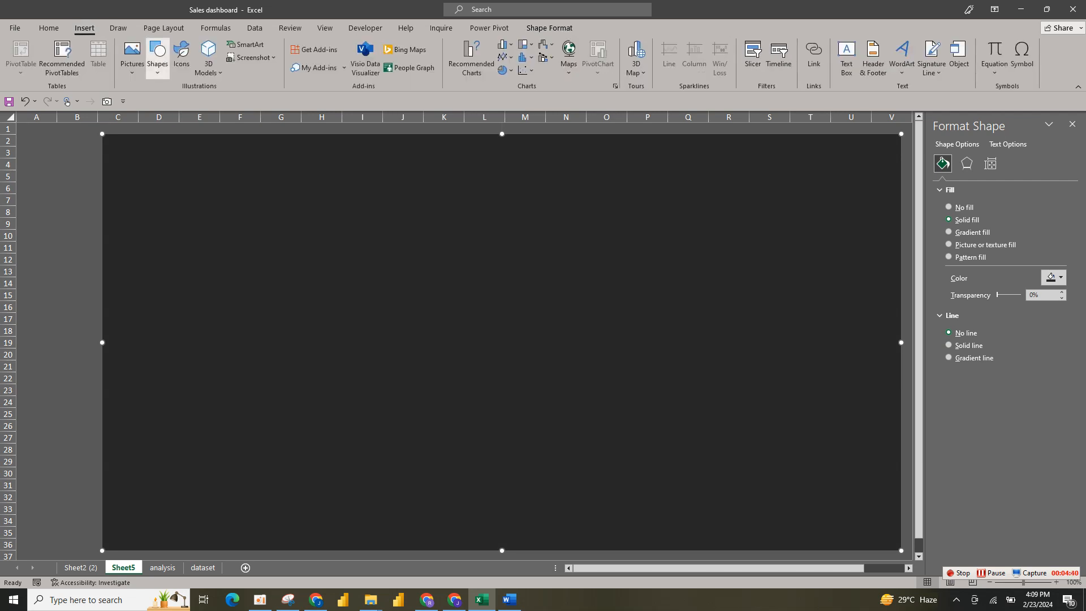
left_click(186, 107)
left_click_drag(147, 153, 827, 248)
key("Delete")
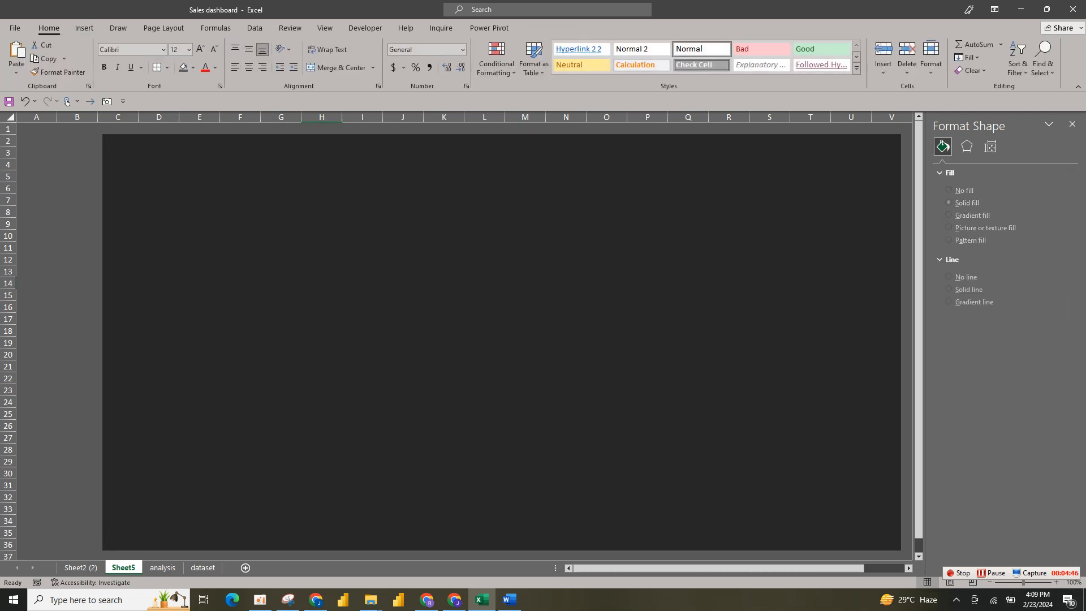
Draw a rounded rectangle about 3.09" high and 10.18" wide on the dark background and reduce its corner rounding
left_click(85, 28)
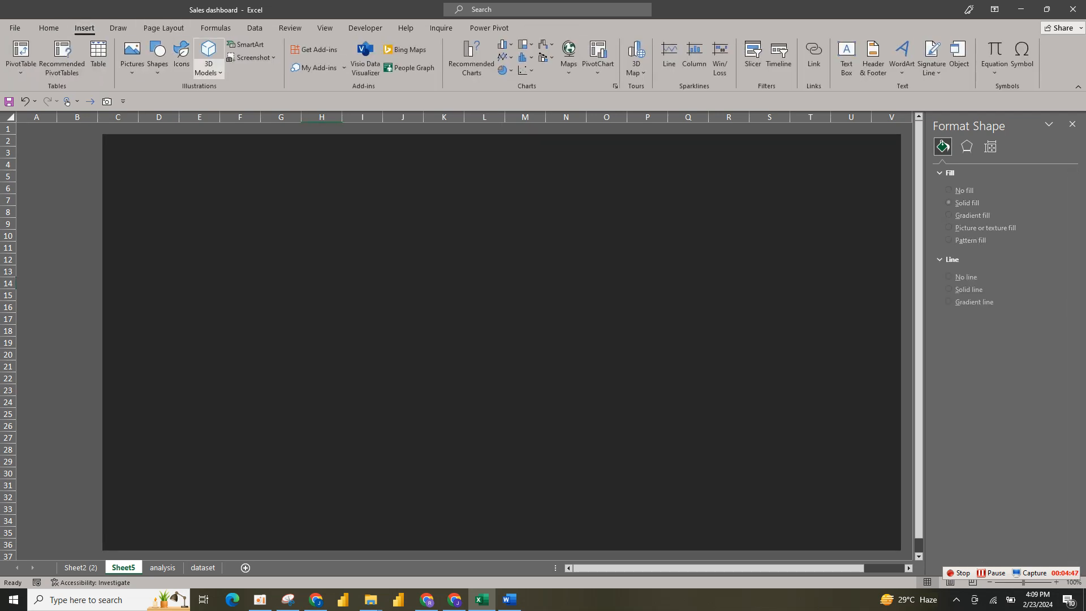
left_click(157, 56)
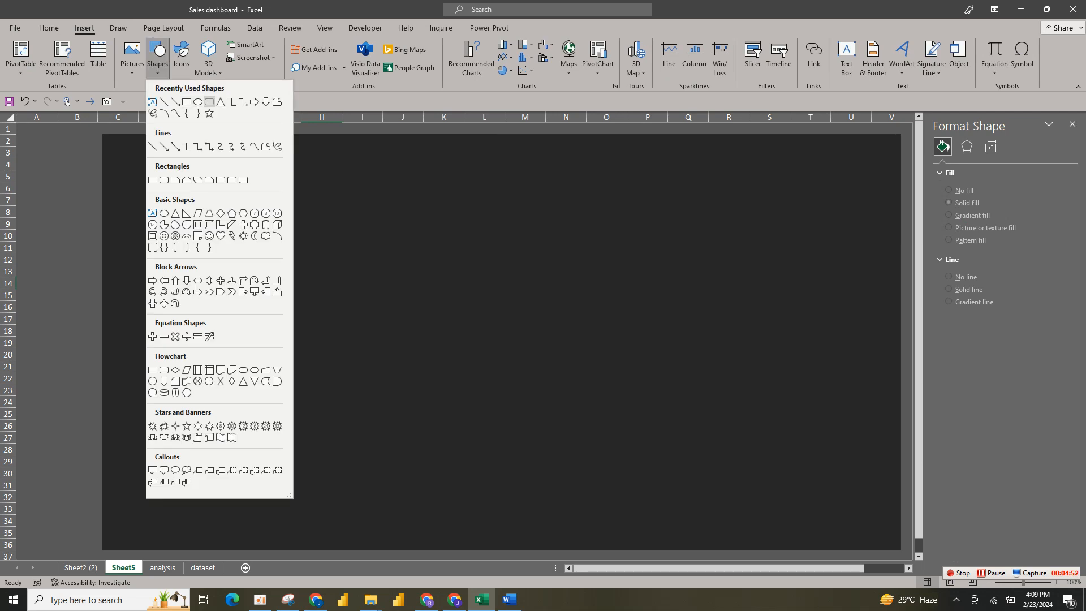
left_click(209, 102)
left_click_drag(213, 184, 766, 351)
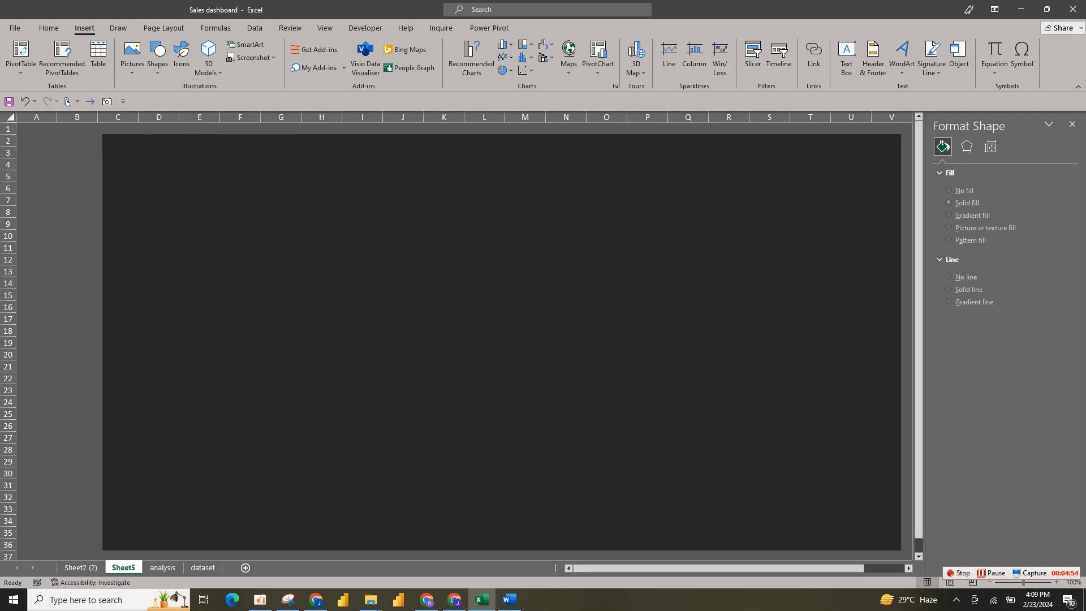
left_click_drag(241, 184, 219, 184)
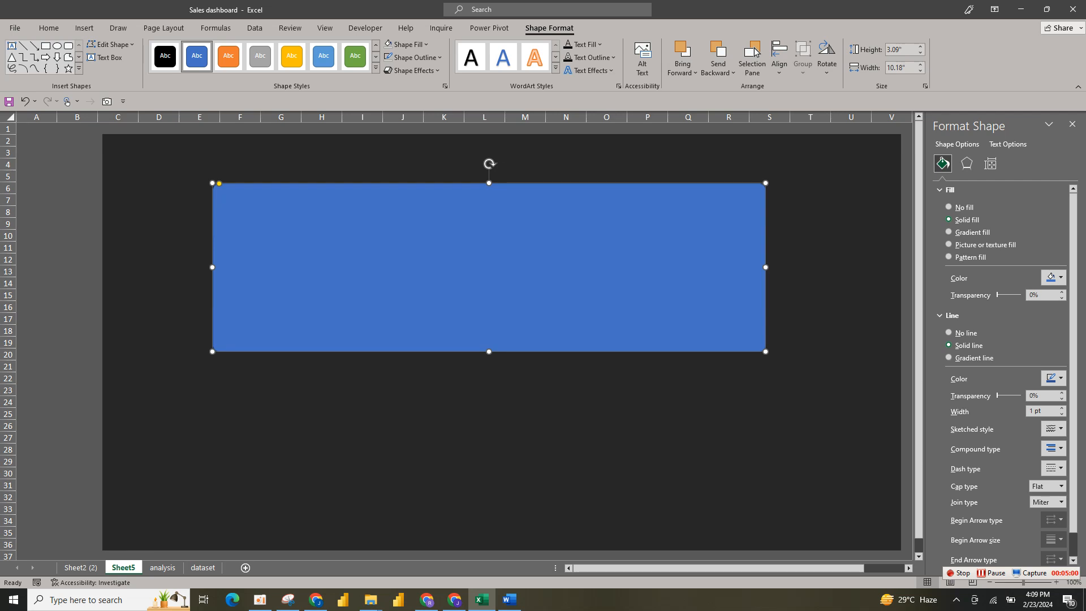
Move the rounded rectangle to the background's upper edge and resize it into a title banner about 0.89" high and 13.44" wide
left_click_drag(488, 351, 489, 280)
left_click_drag(489, 237, 414, 195)
left_click_drag(414, 237, 414, 189)
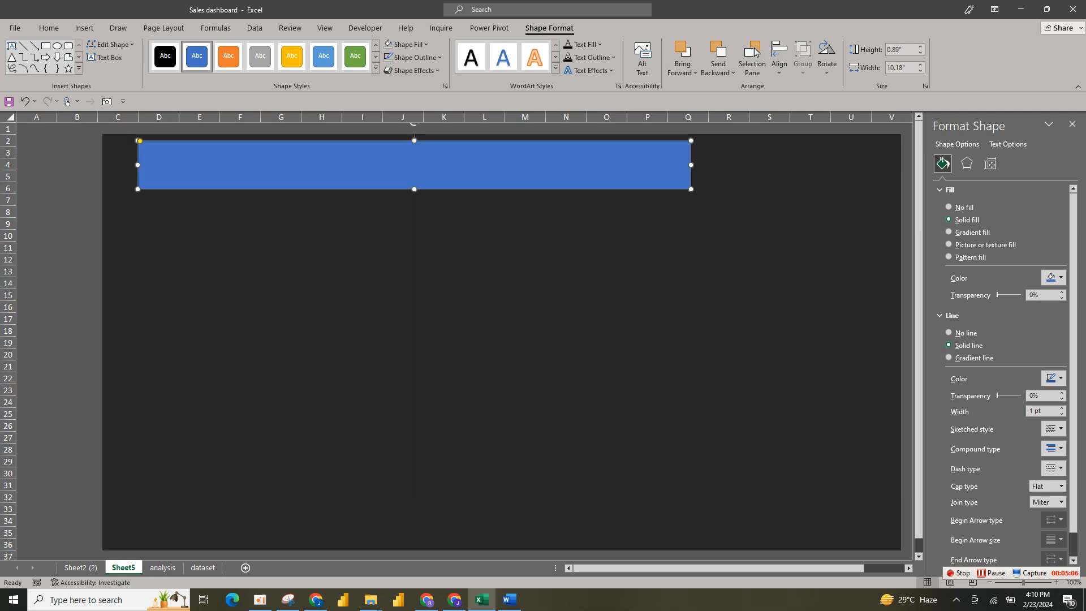
left_click_drag(690, 165, 868, 164)
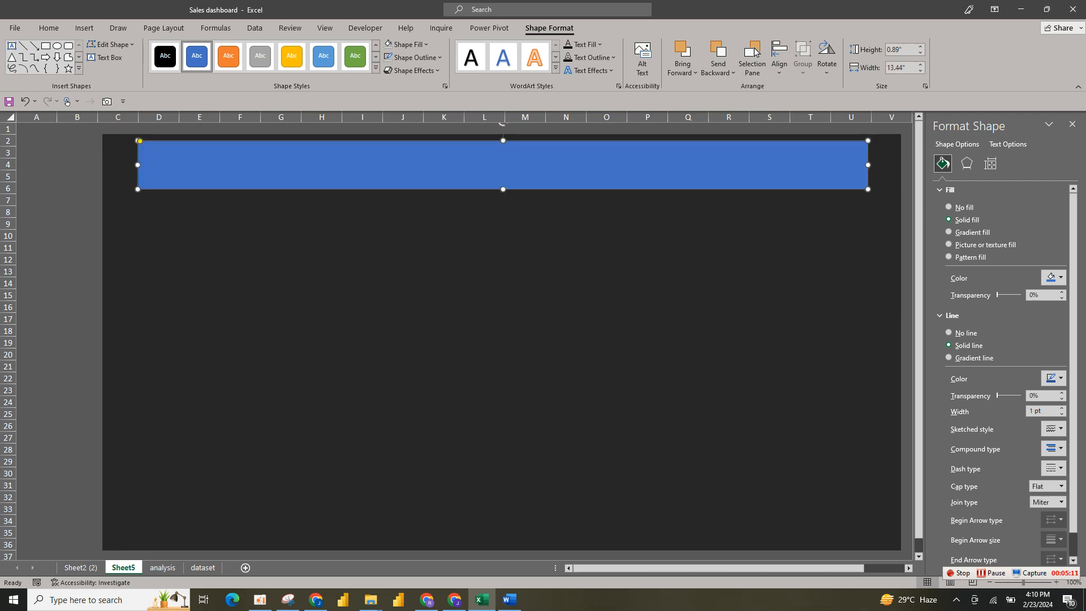
Remove the title banner's outline and fill it with the solid teal used for the finished dashboard's banner on Sheet2 (2)
left_click(415, 57)
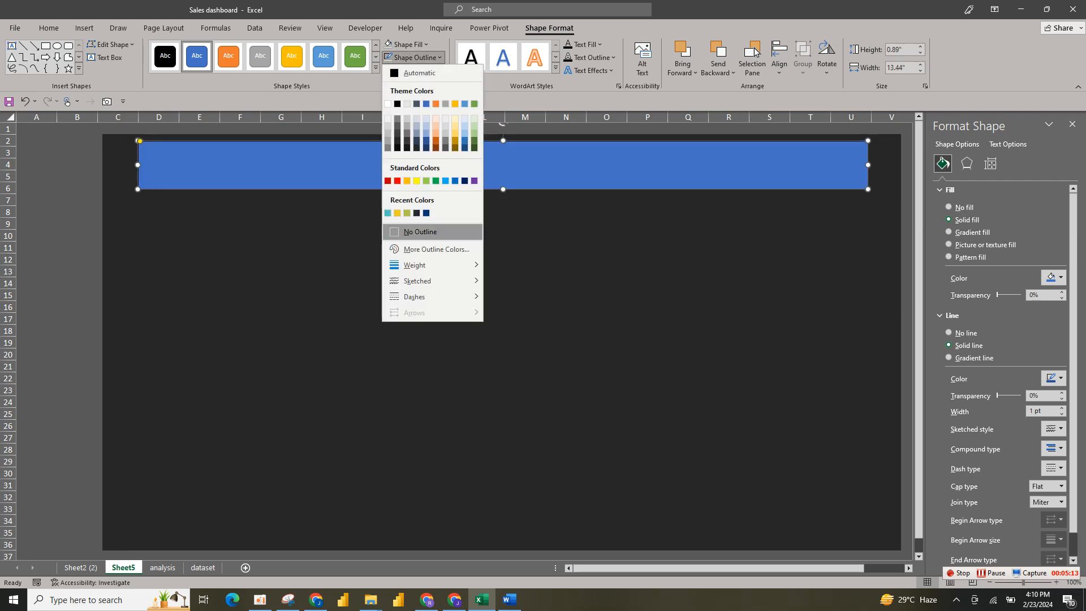
left_click(420, 231)
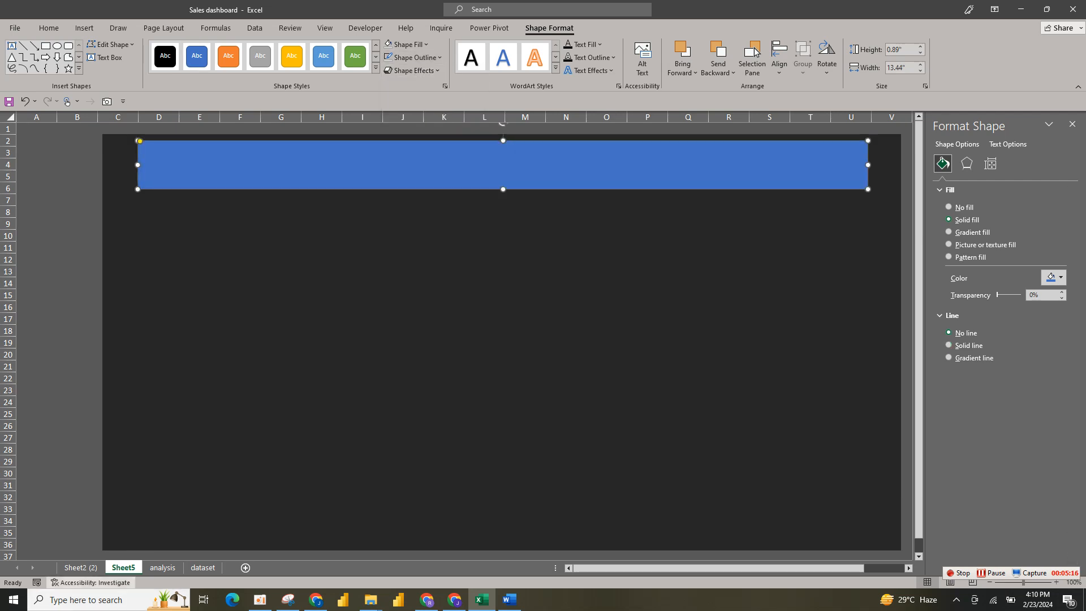
key("ctrl+Page_Up")
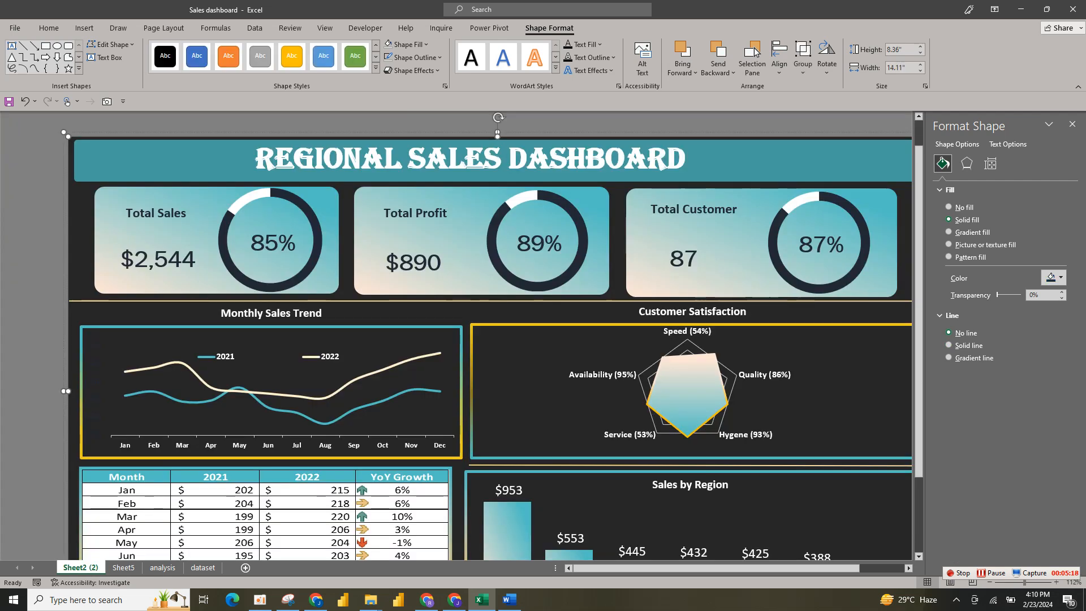
left_click(469, 160)
left_click(497, 175)
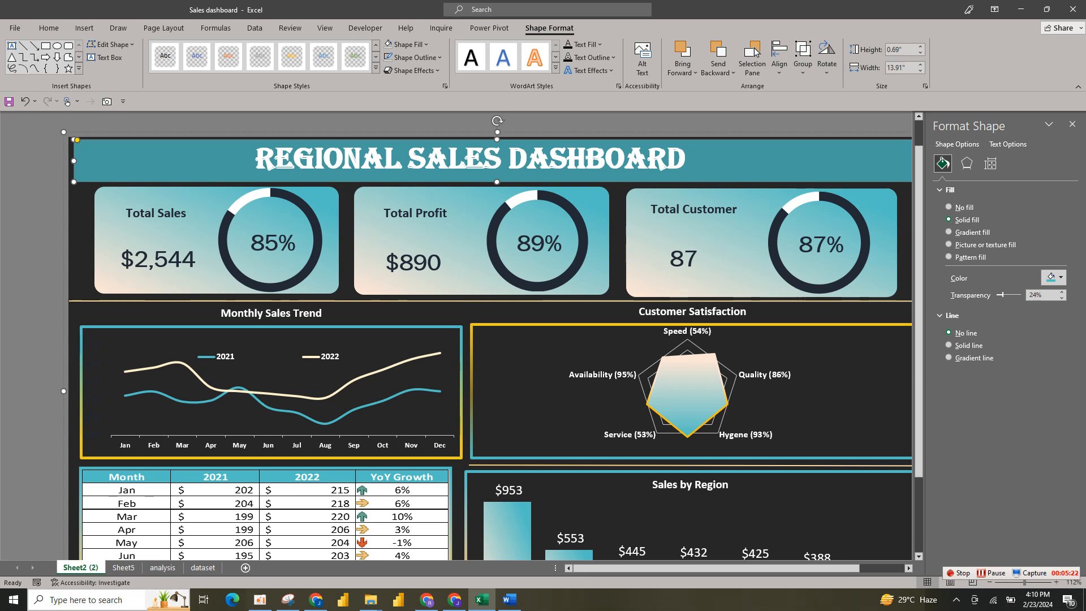
key("ctrl+Page_Down")
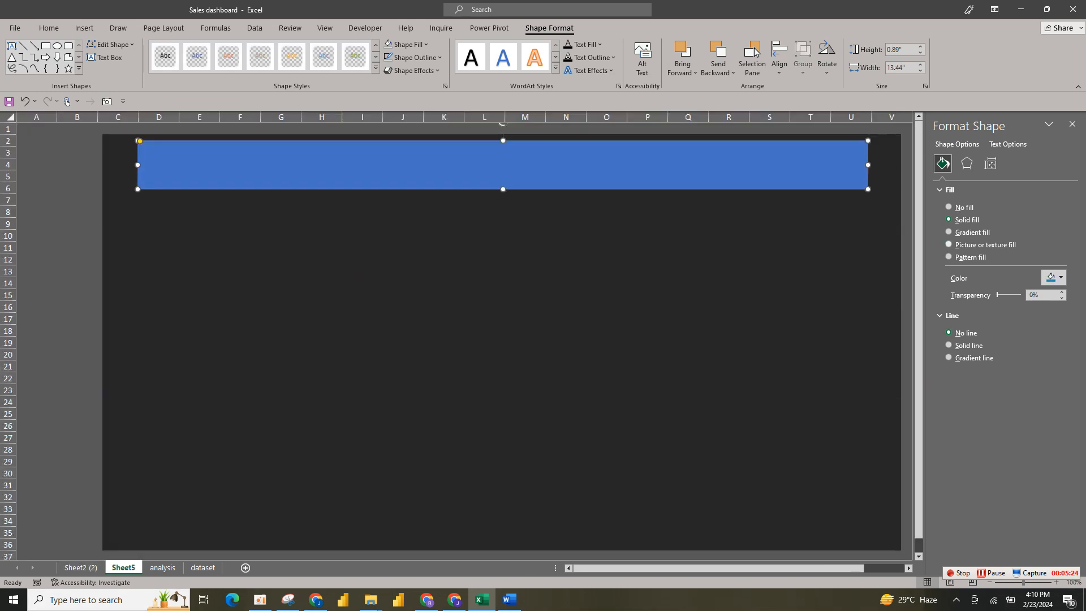
left_click(1053, 278)
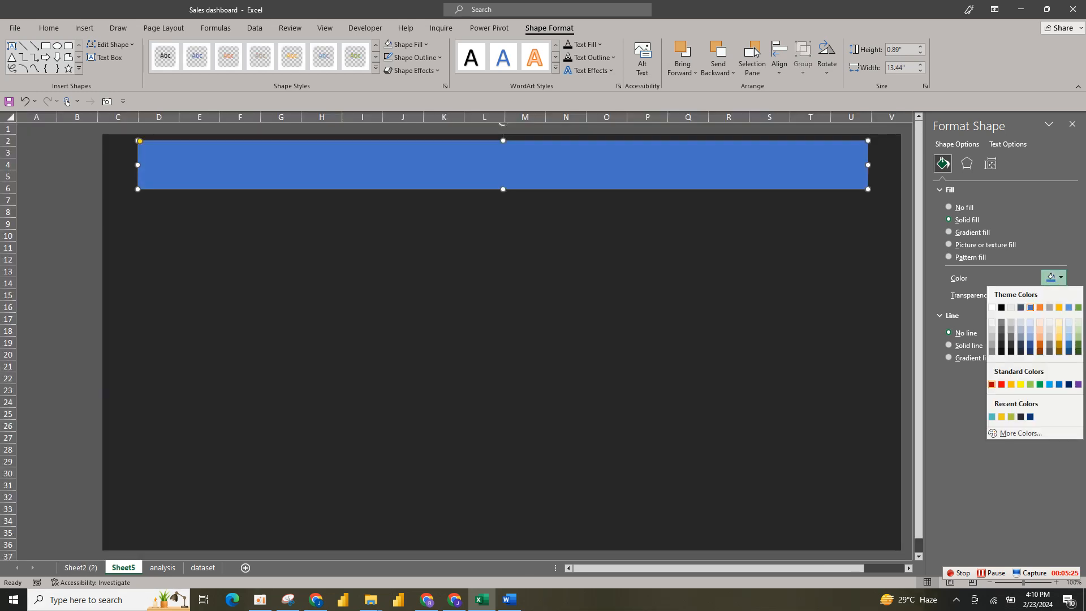
left_click(991, 416)
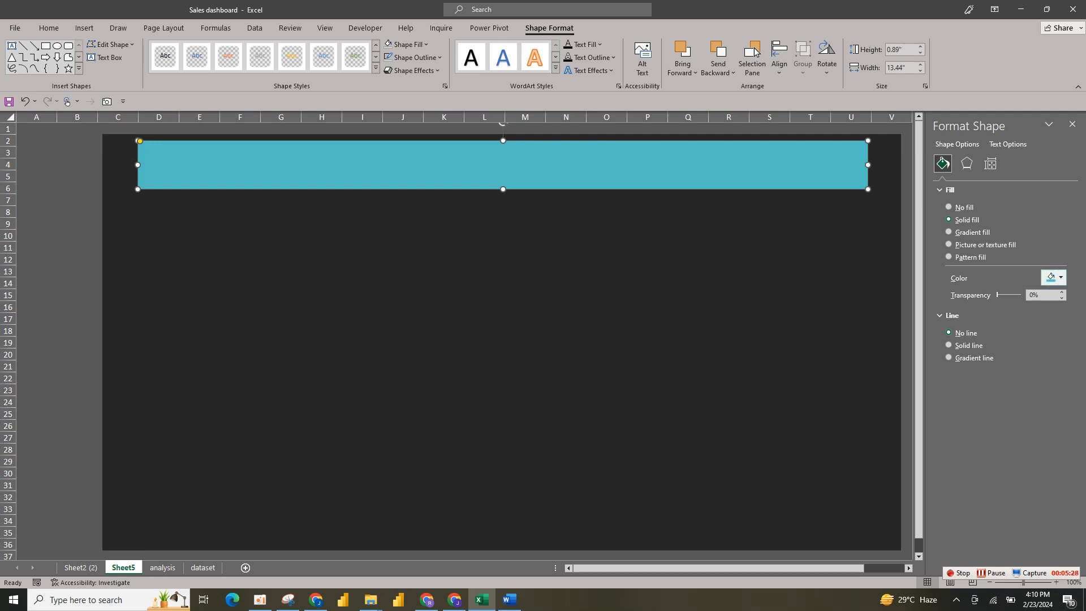
Inspect the hex code of the title banner's teal fill in the custom color settings
left_click(1053, 277)
left_click(1020, 432)
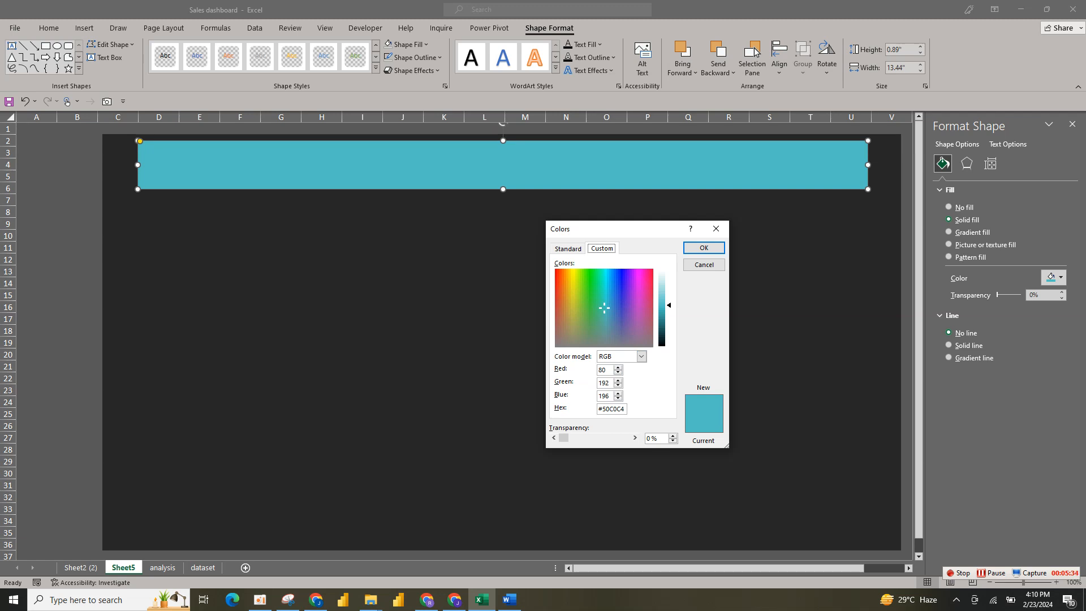
left_click_drag(598, 409, 626, 409)
left_click(703, 248)
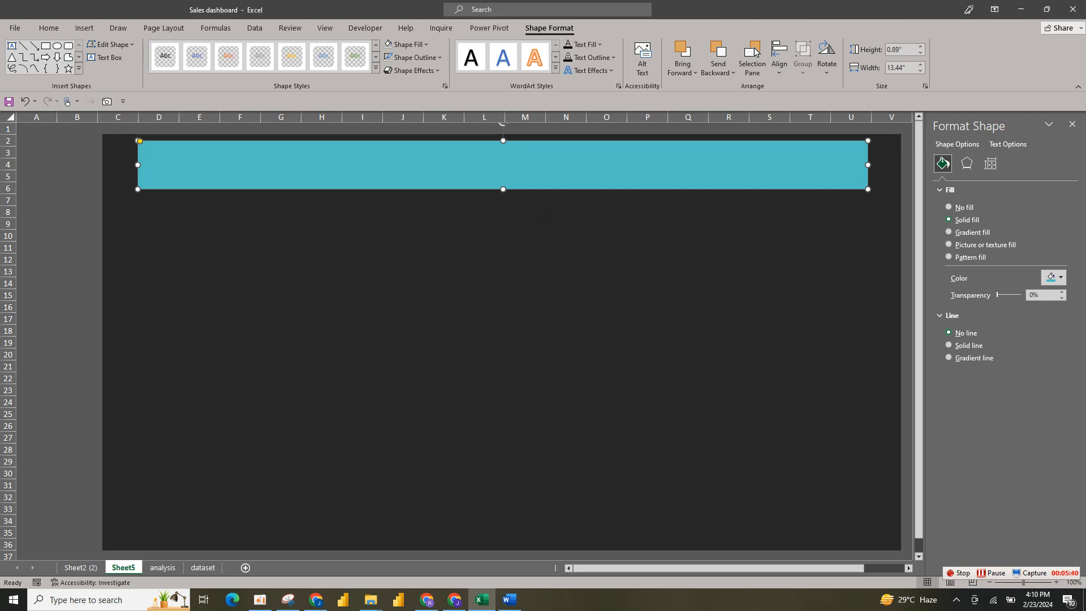
Insert a wide text box on the dark background below the banner and enter REGIONAL SALES DASHBOARD
left_click(543, 317)
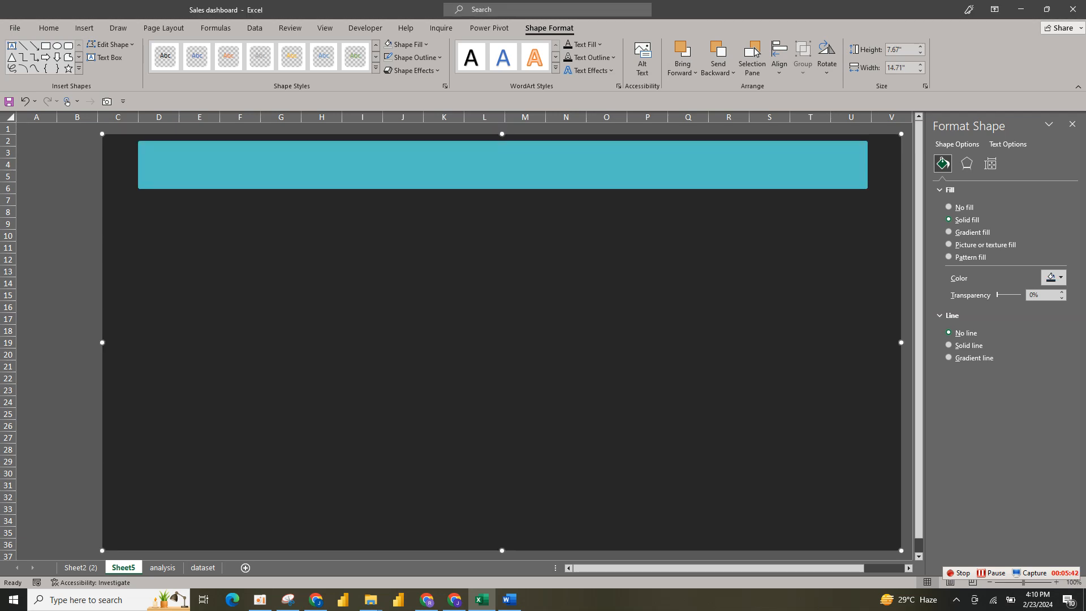
left_click(84, 28)
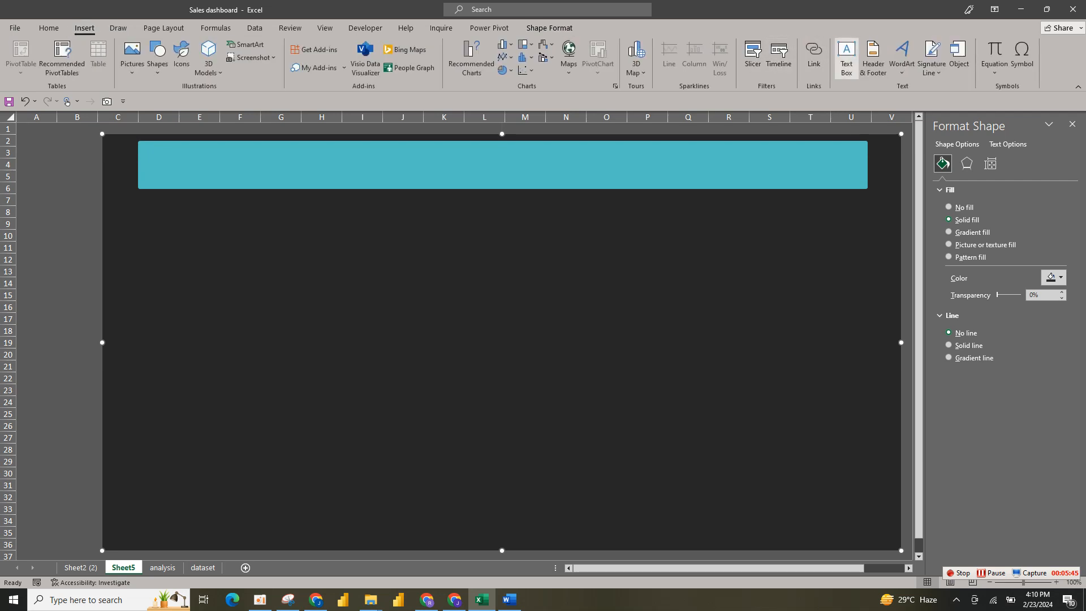
left_click(846, 57)
left_click_drag(287, 282, 756, 328)
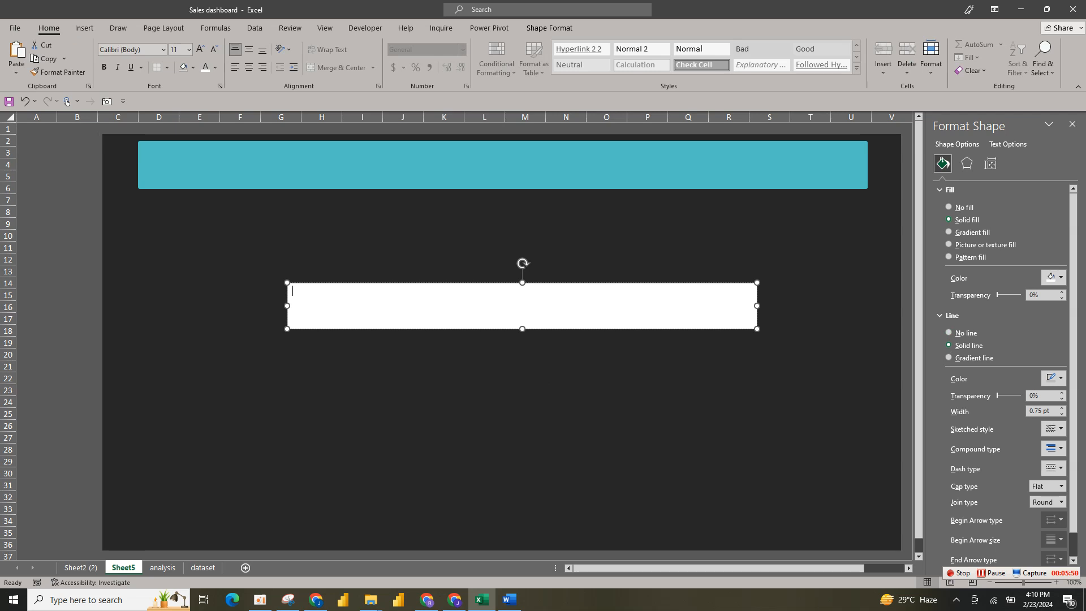
type("REGIONAL S")
key("BackSpace")
type("ALES DASHBOA")
type("RD")
Center the title text horizontally and format it in bold Algerian at size 36
key("ctrl+a")
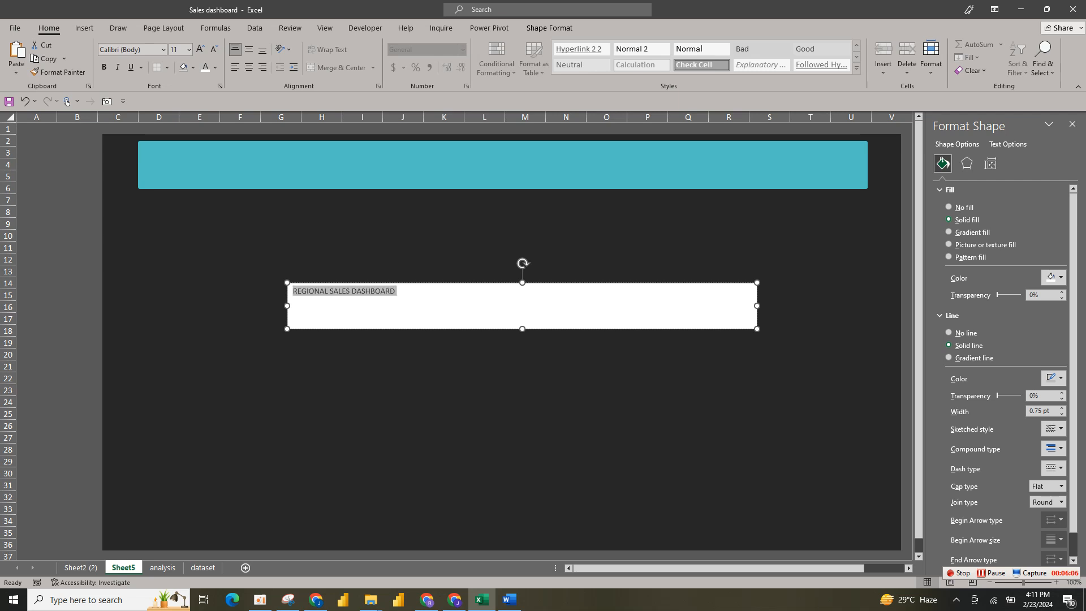
left_click(249, 67)
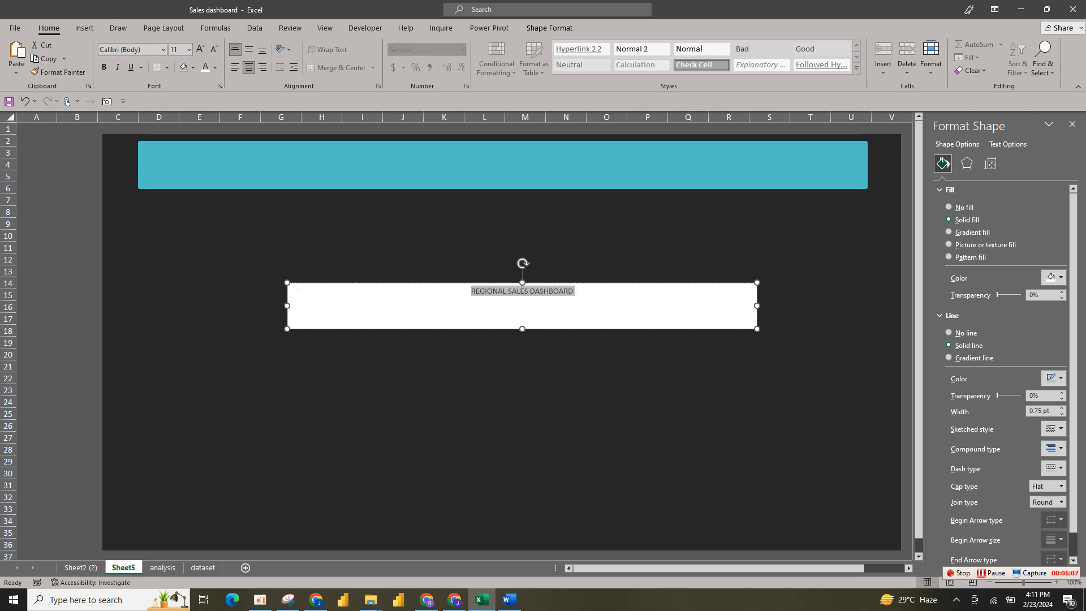
left_click(163, 49)
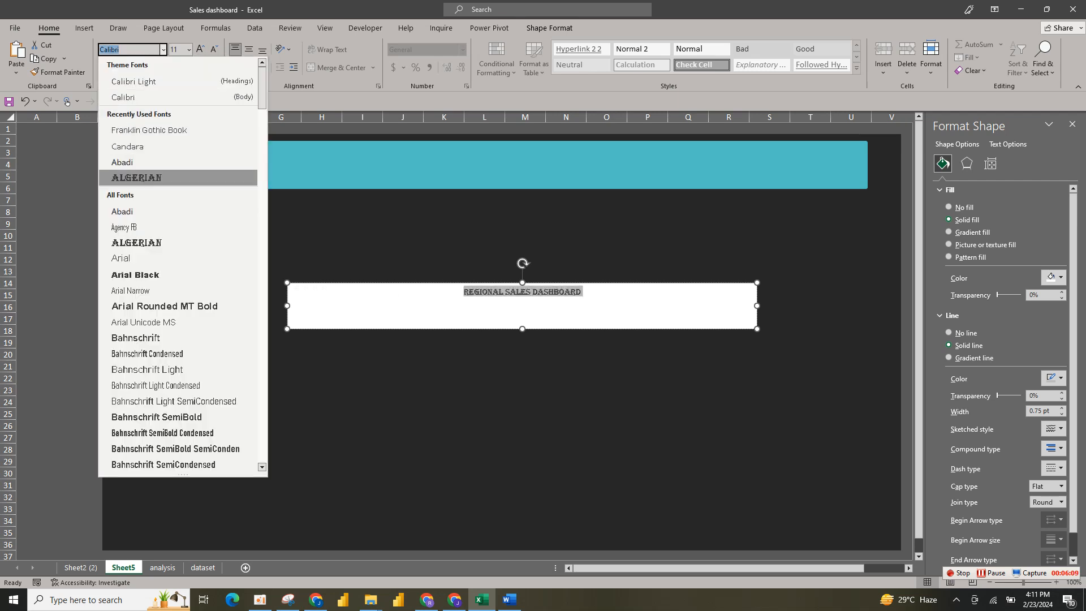
left_click(136, 177)
left_click(200, 50)
left_click(201, 49)
left_click(200, 50)
left_click(200, 49)
left_click(200, 49)
left_click(201, 49)
left_click(200, 49)
left_click(201, 50)
left_click(200, 49)
left_click(201, 49)
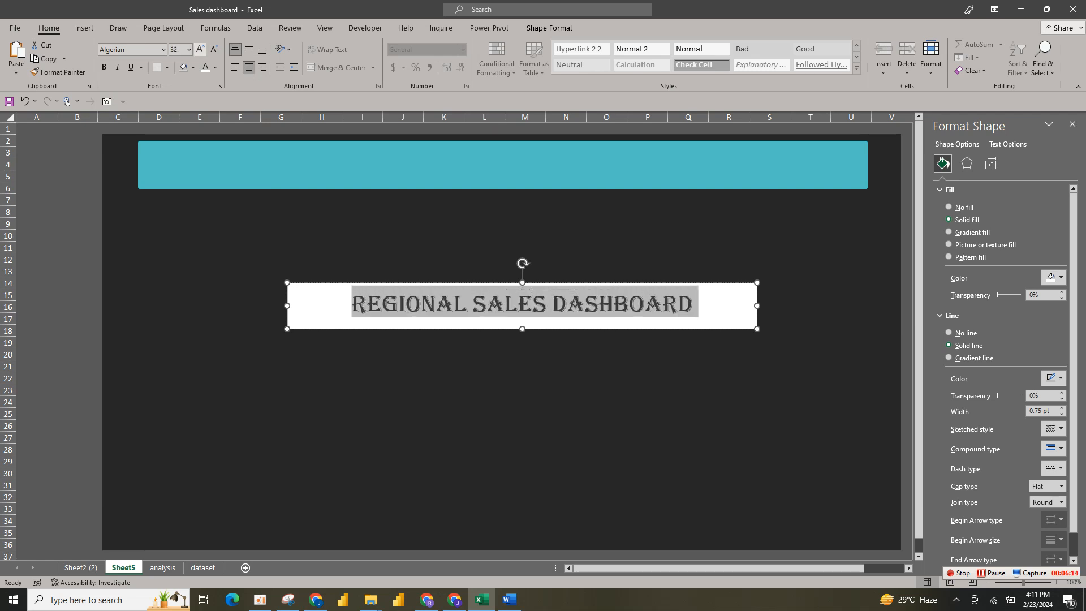
left_click(200, 49)
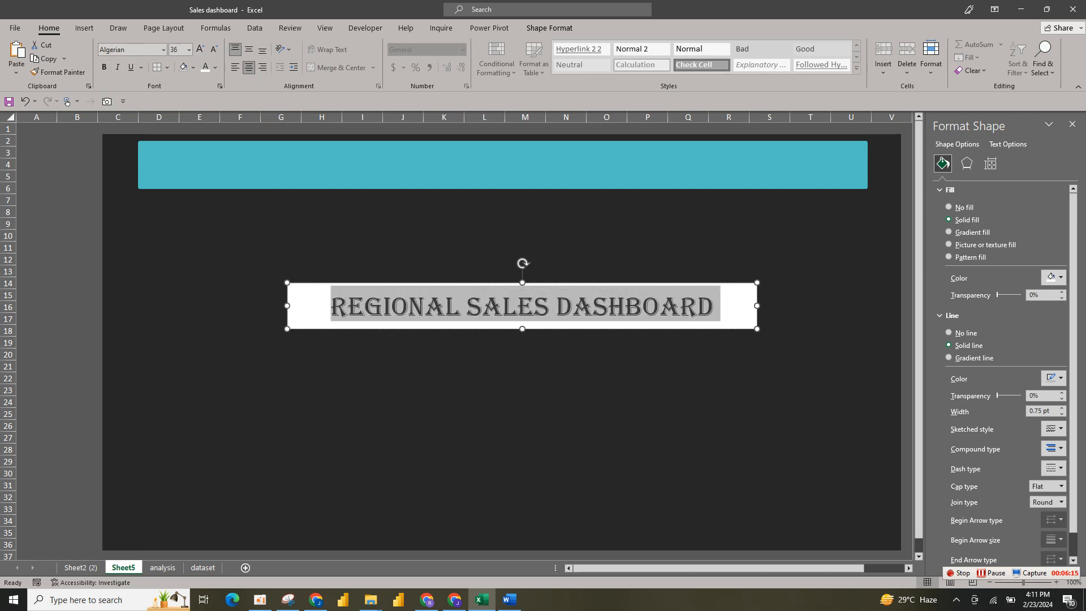
left_click(103, 67)
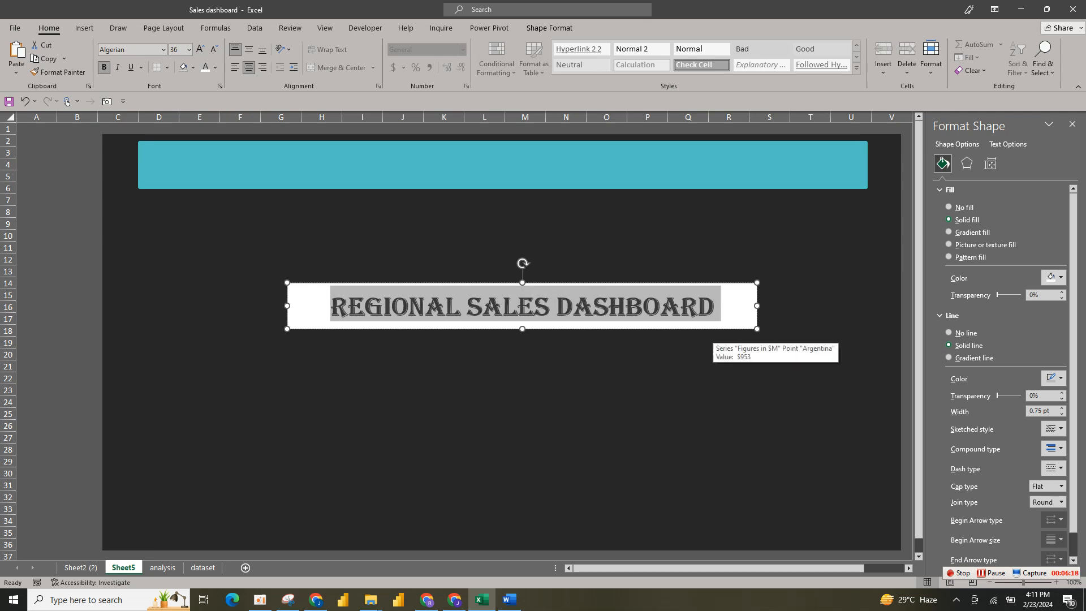
Move the title text box onto the teal banner, remove its outline and fill, and adjust its size to fit within the banner
left_click_drag(713, 328, 681, 186)
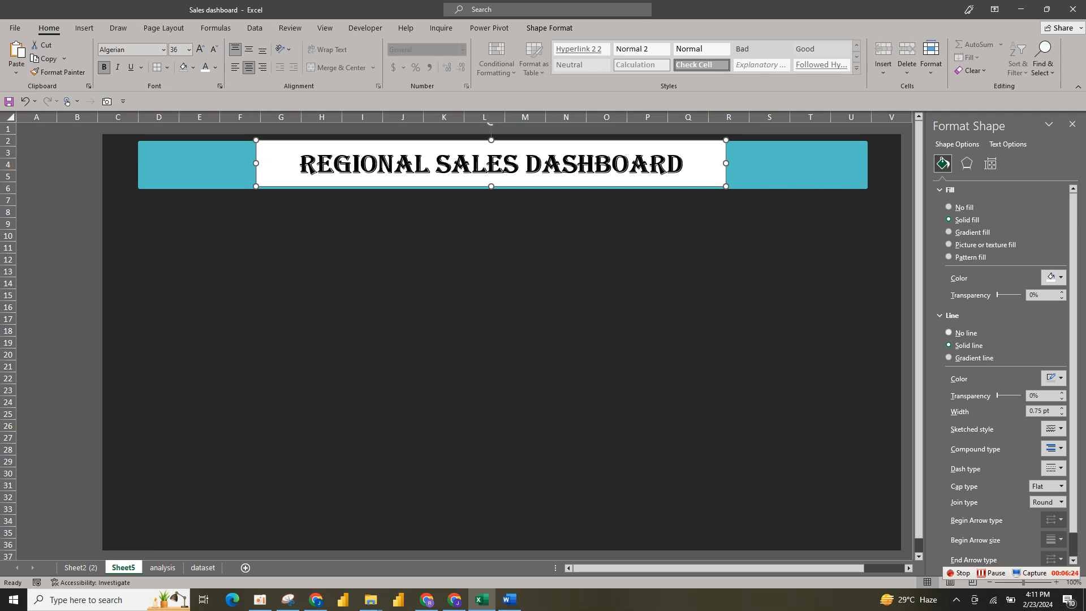
left_click(949, 332)
left_click(948, 207)
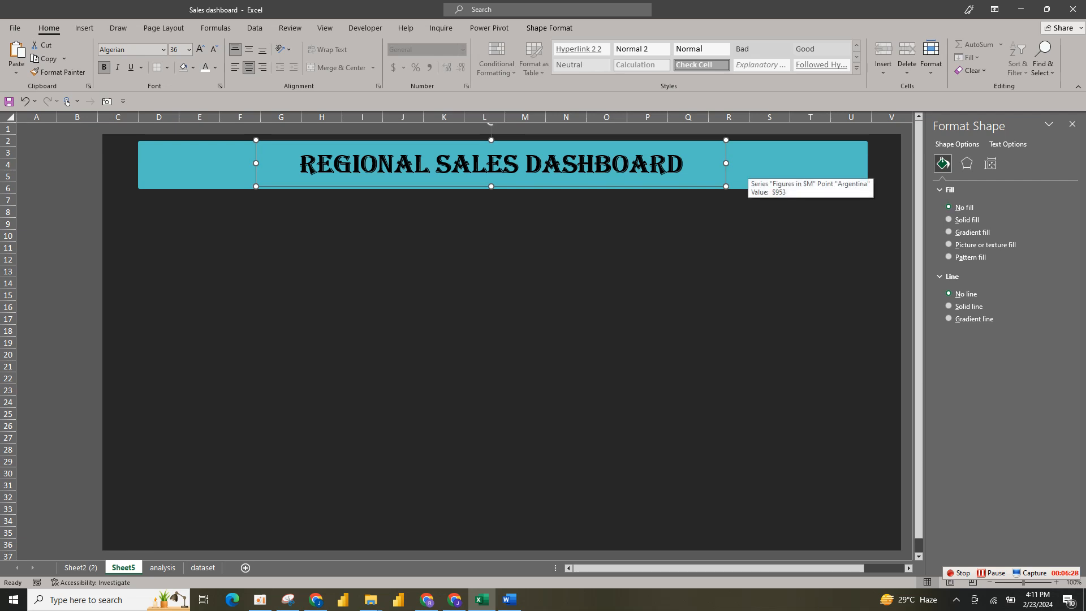
left_click_drag(726, 140, 729, 142)
left_click_drag(729, 187, 731, 184)
Make the title text white and set its font size to 32
left_click(206, 66)
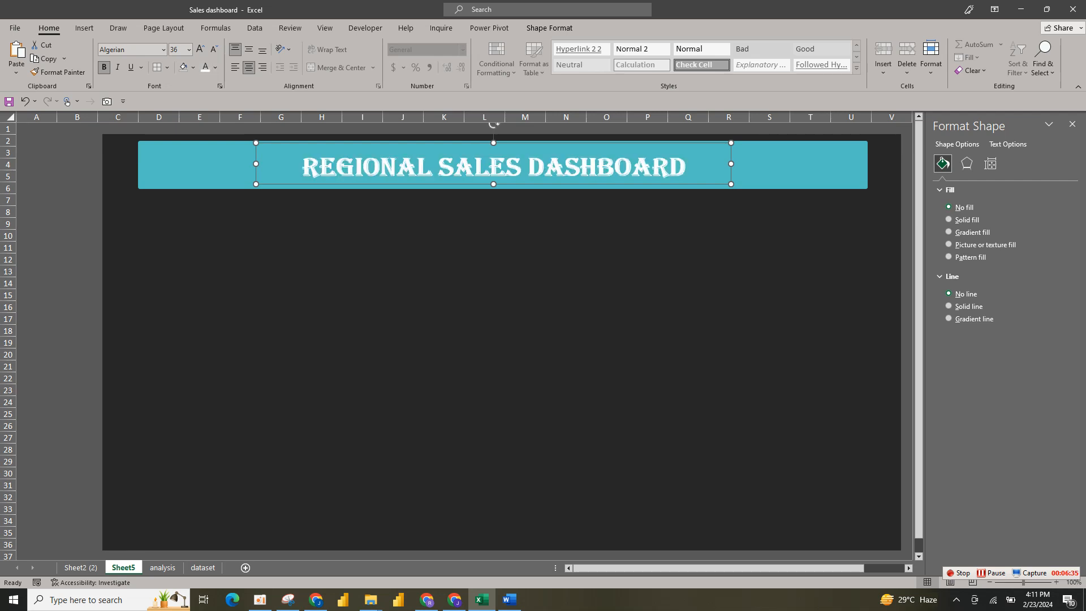
left_click(214, 49)
left_click(430, 265)
Group the title text box with the teal banner
left_click(735, 170)
left_click(649, 168)
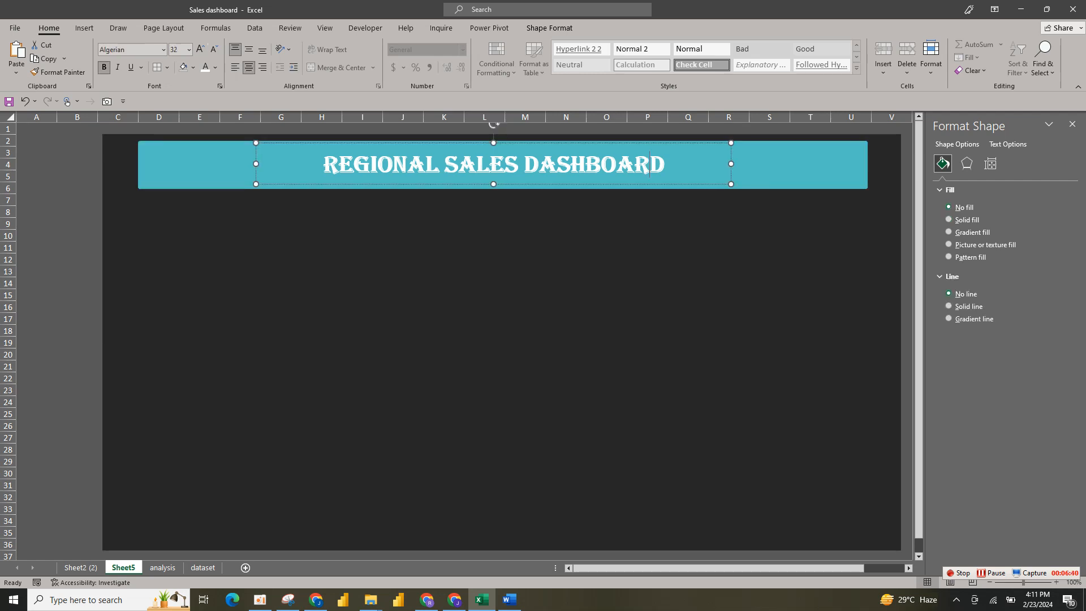
left_click(763, 168, "ctrl")
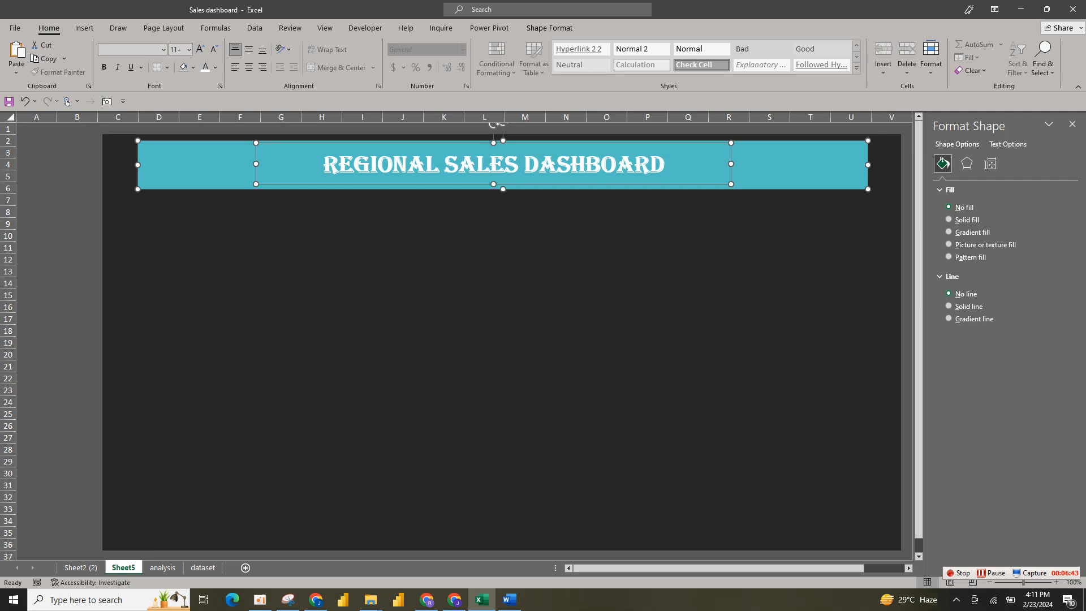
right_click(870, 191)
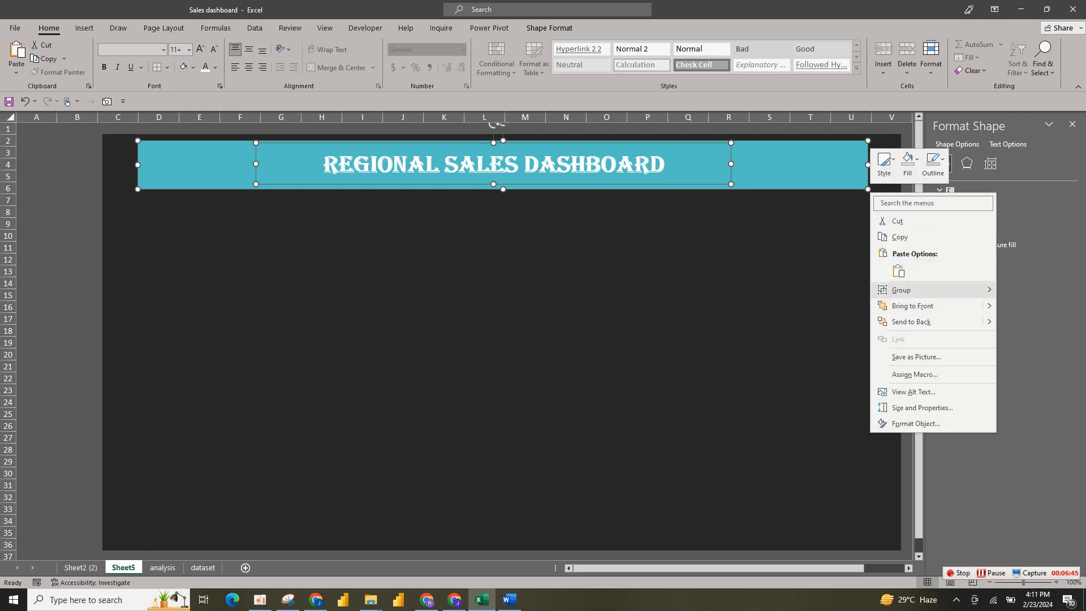
mouse_move(927, 290)
left_click(1027, 291)
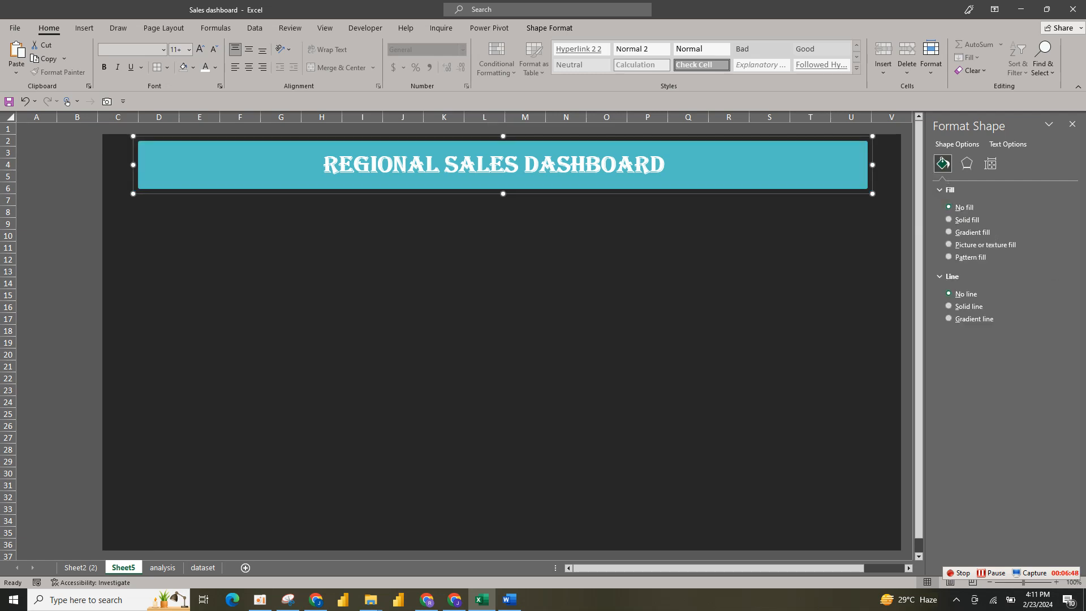
left_click(792, 287)
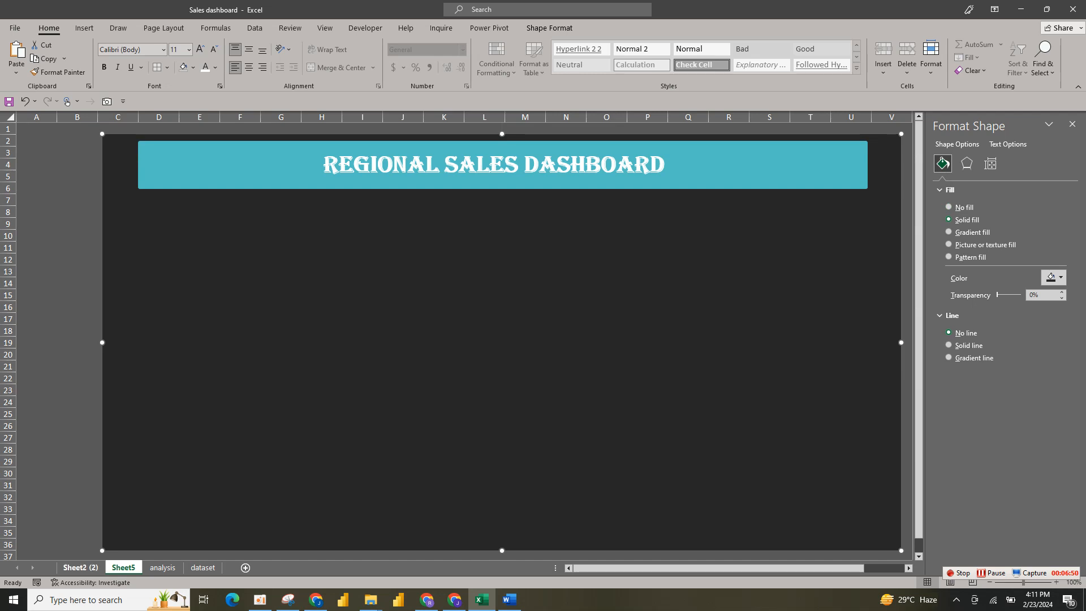
Review the finished dashboard on Sheet2 (2), closing the Format Shape pane for a full view, and return to Sheet5
left_click(81, 567)
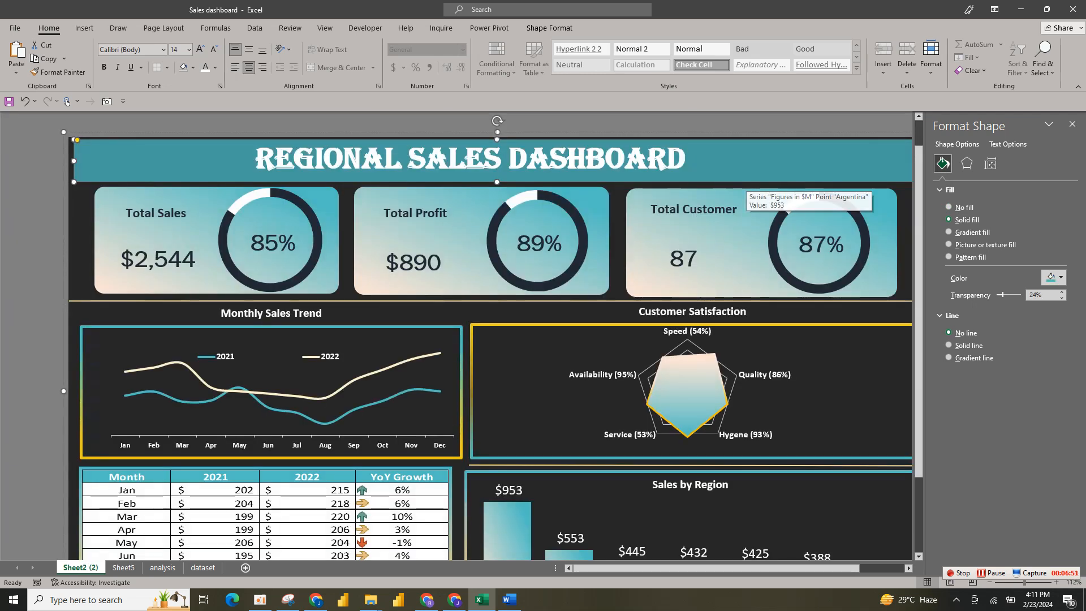
left_click(1072, 124)
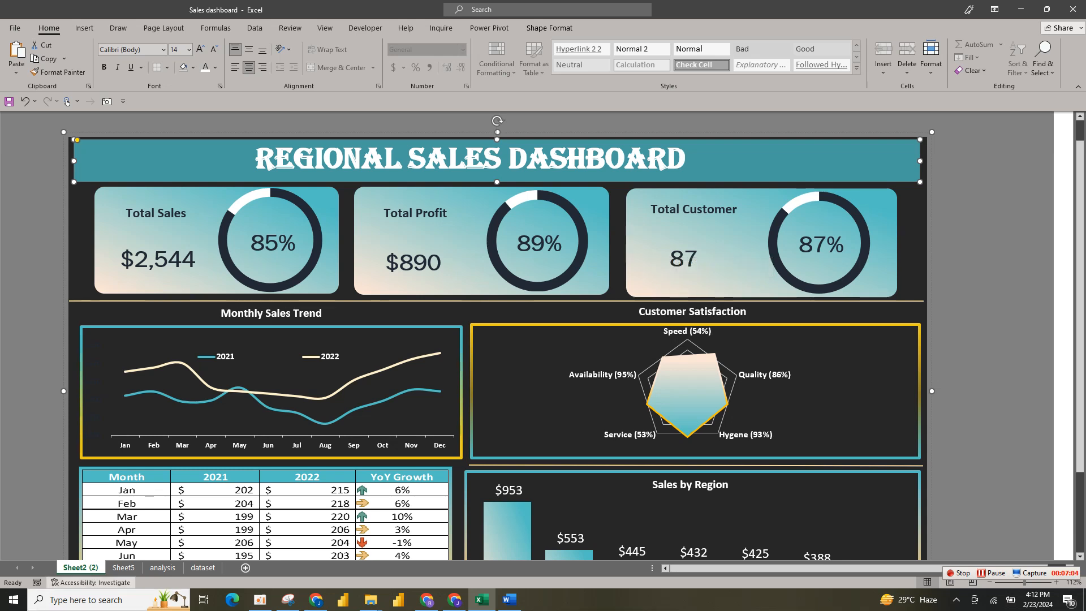
left_click(124, 567)
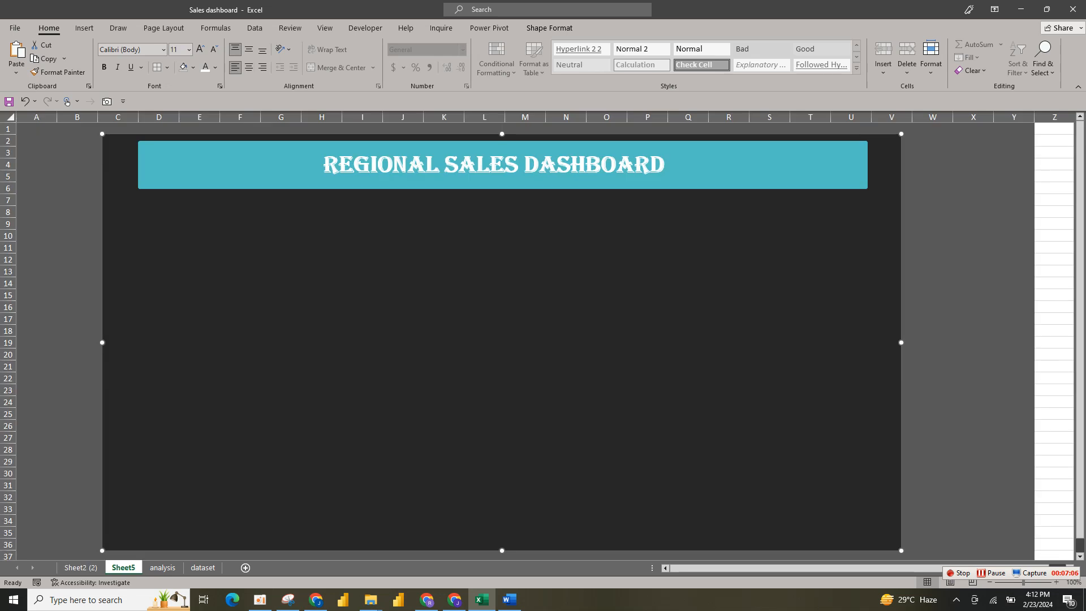
Draw a rounded rectangle about 2.21" high and 4.89" wide below the title banner and reduce its corner rounding
left_click(85, 28)
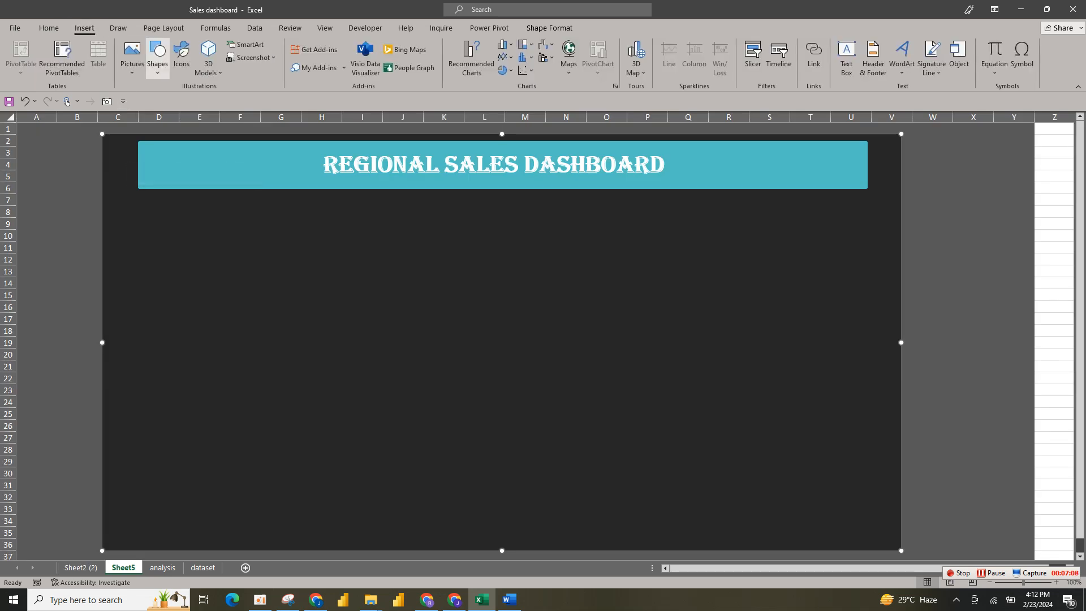
left_click(158, 56)
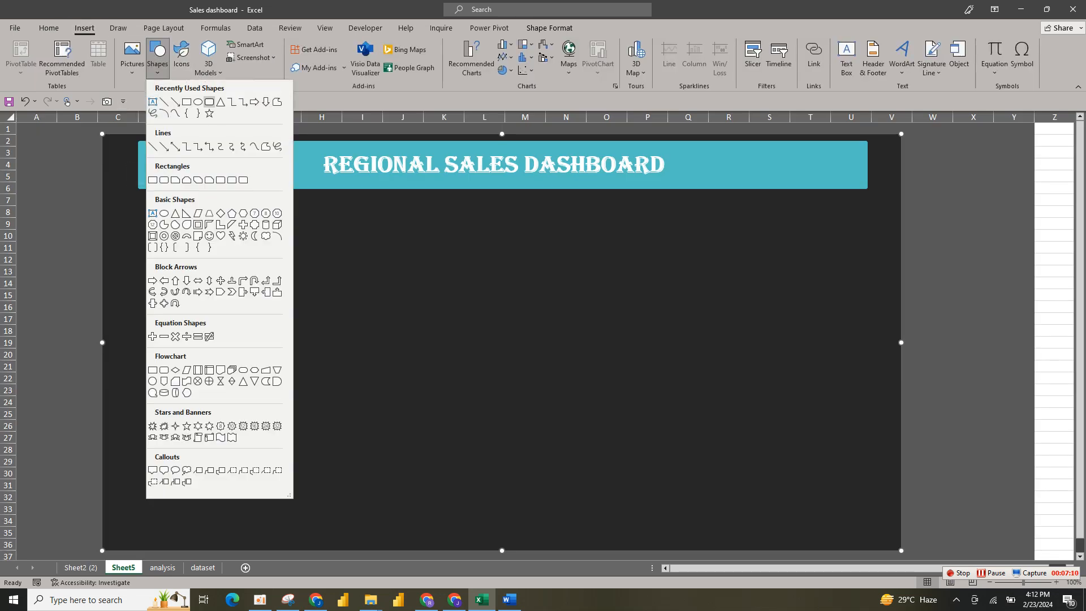
left_click(209, 102)
left_click_drag(205, 224, 470, 342)
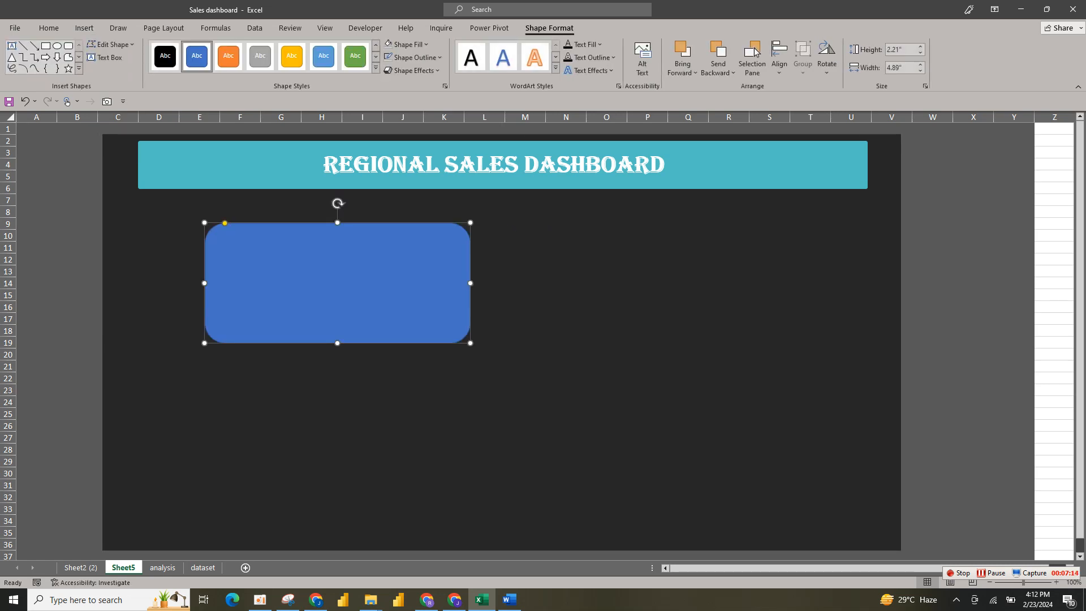
left_click_drag(225, 222, 214, 222)
Move the rounded card just under the banner, flush with its left edge, and resize it to about 1.98" high and 4.96" wide
left_click_drag(254, 255, 186, 232)
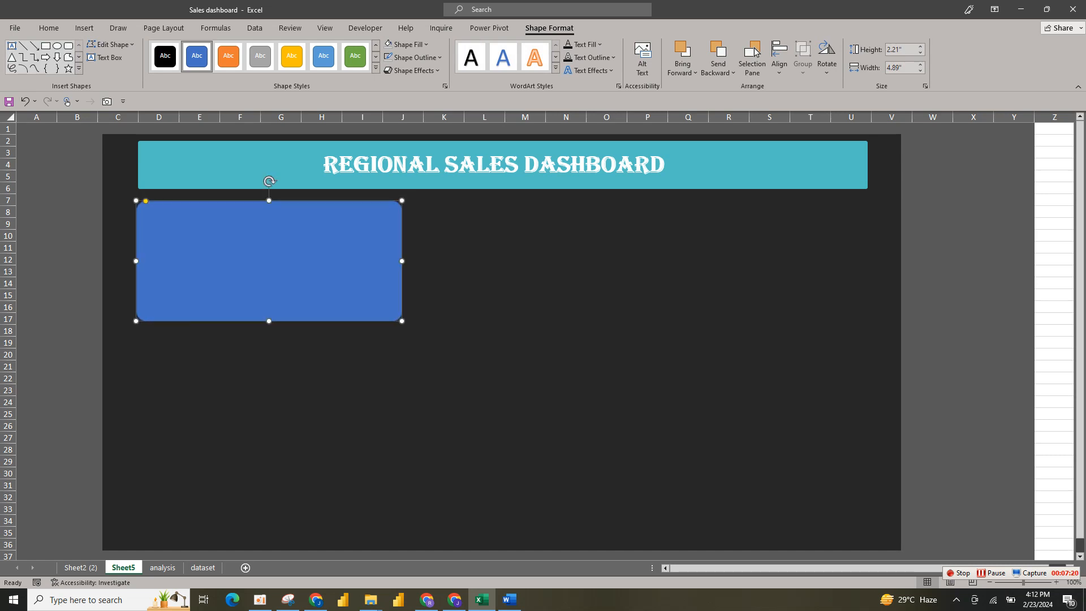
left_click_drag(401, 321, 413, 319)
left_click_drag(275, 254, 278, 251)
left_click_drag(278, 316, 278, 306)
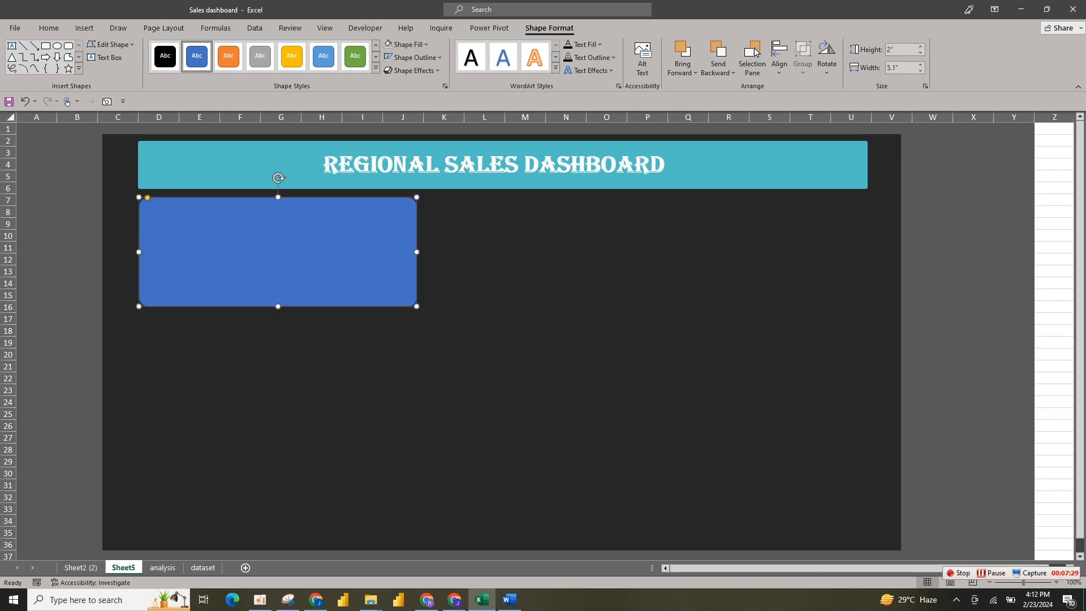
left_click_drag(417, 306, 408, 305)
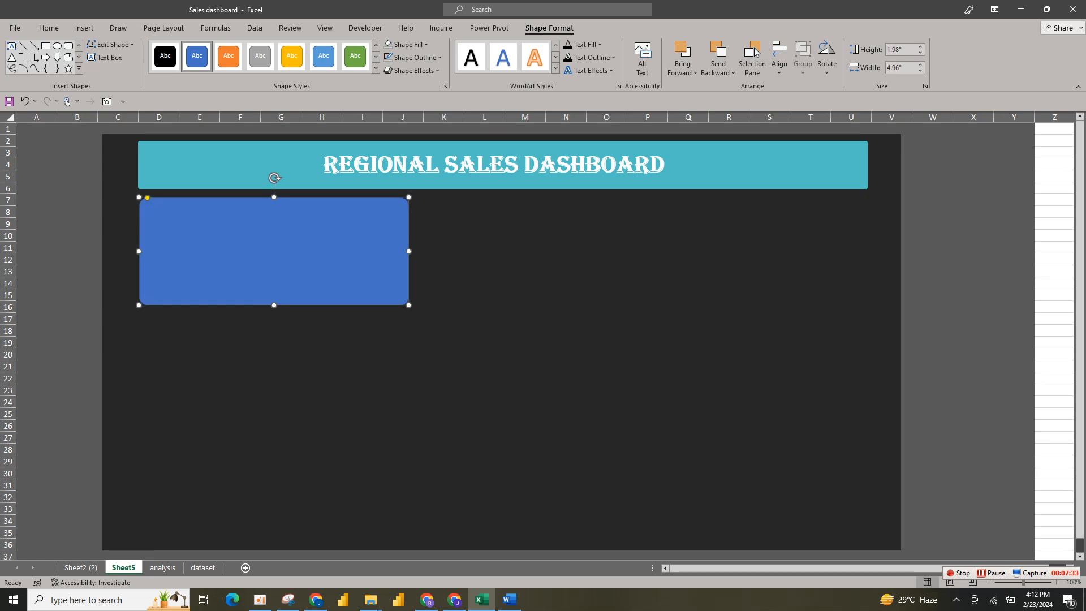
Copy the rounded card to the right of the first one and duplicate that copy
left_click_drag(282, 204, 563, 205)
key("ctrl+d")
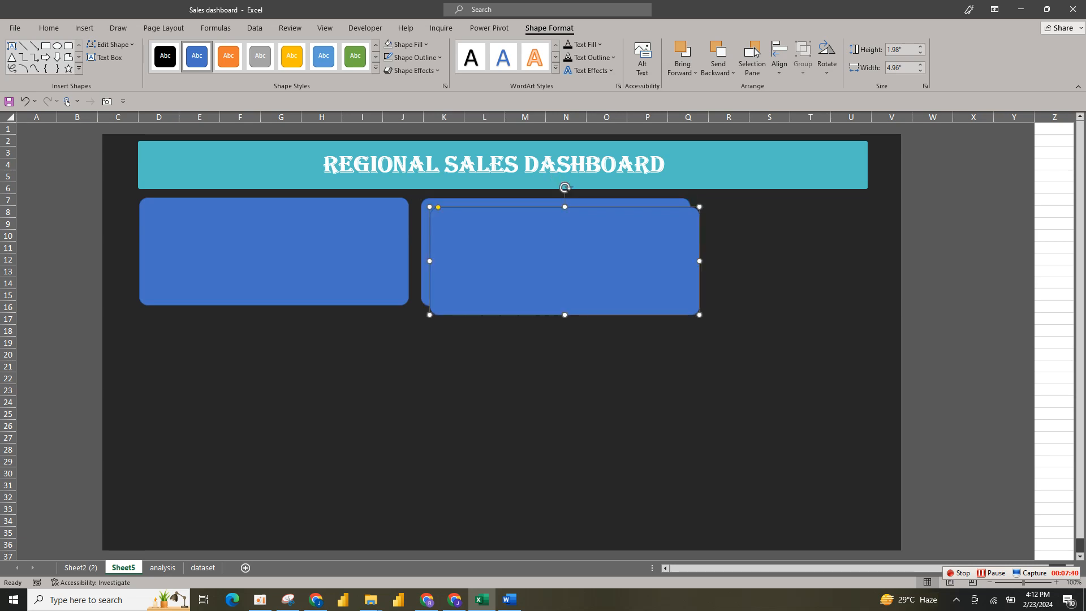
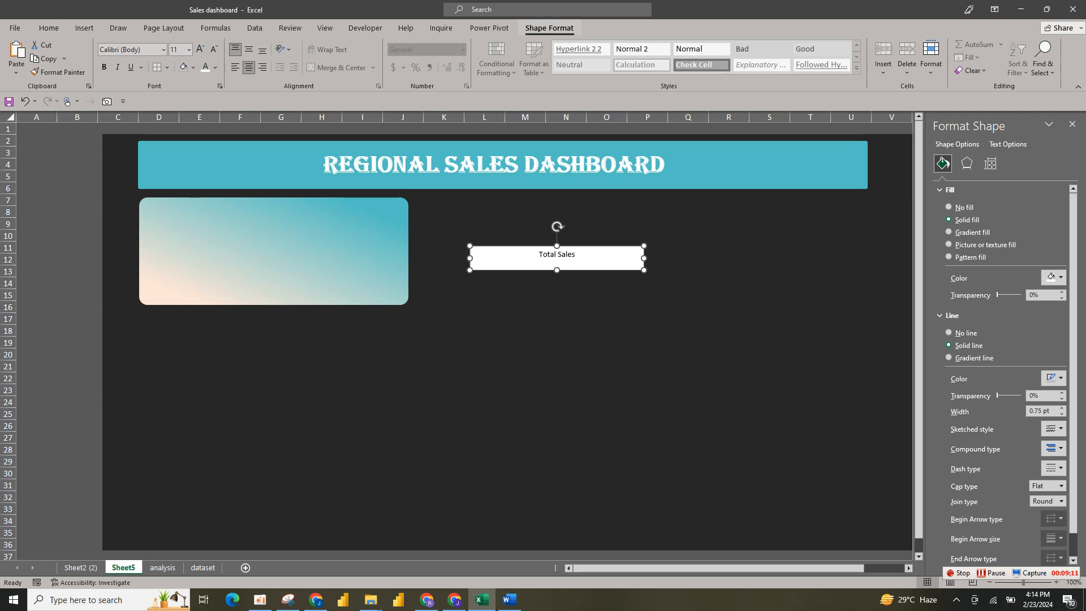
Remove the outline and fill from the Total Sales text box
left_click(413, 57)
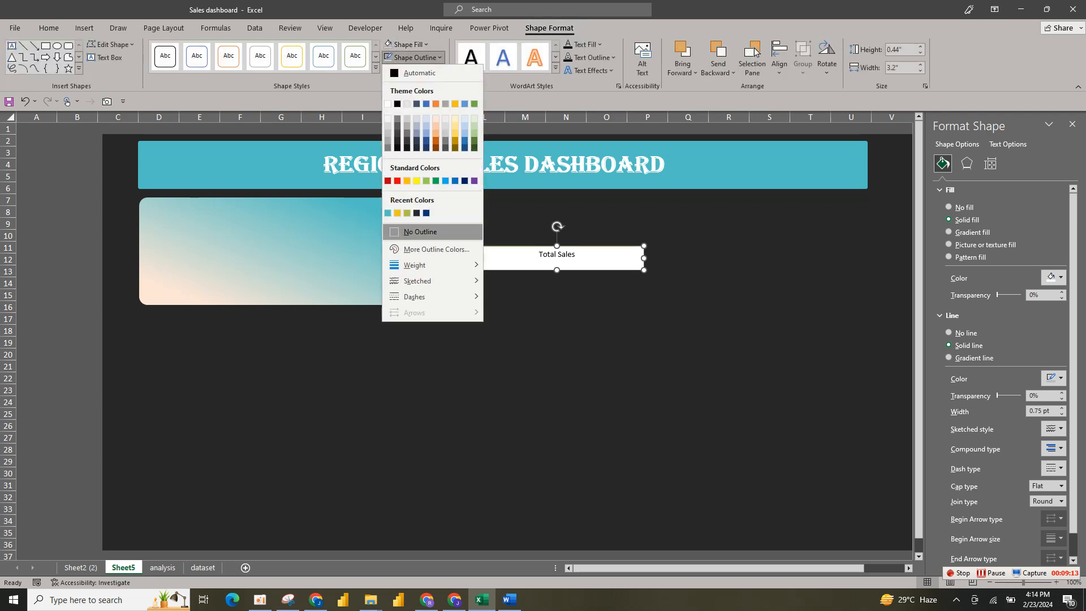
left_click(420, 231)
left_click(408, 44)
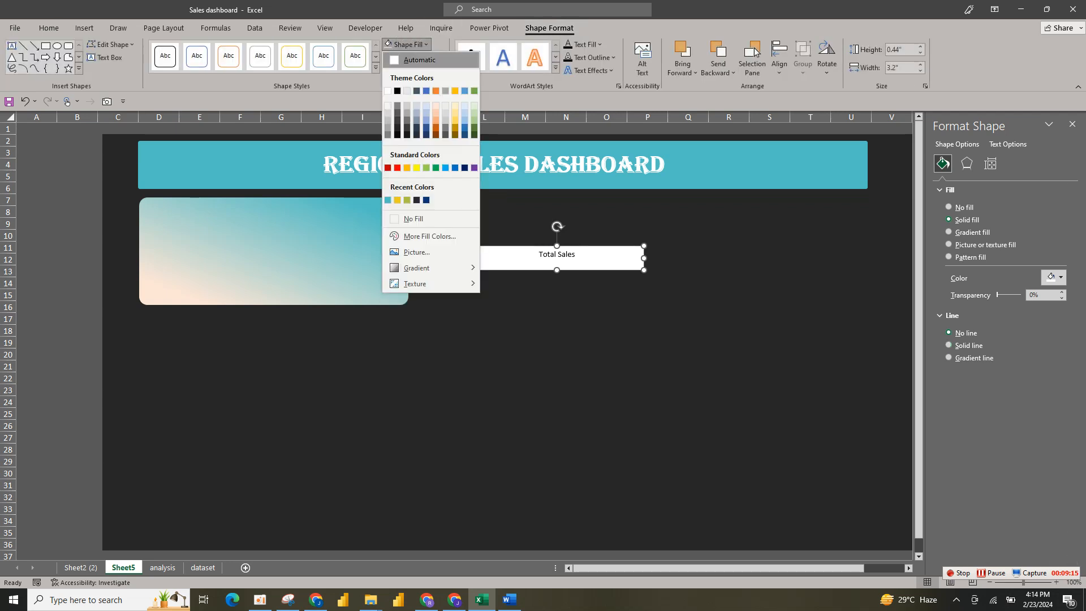
left_click(404, 219)
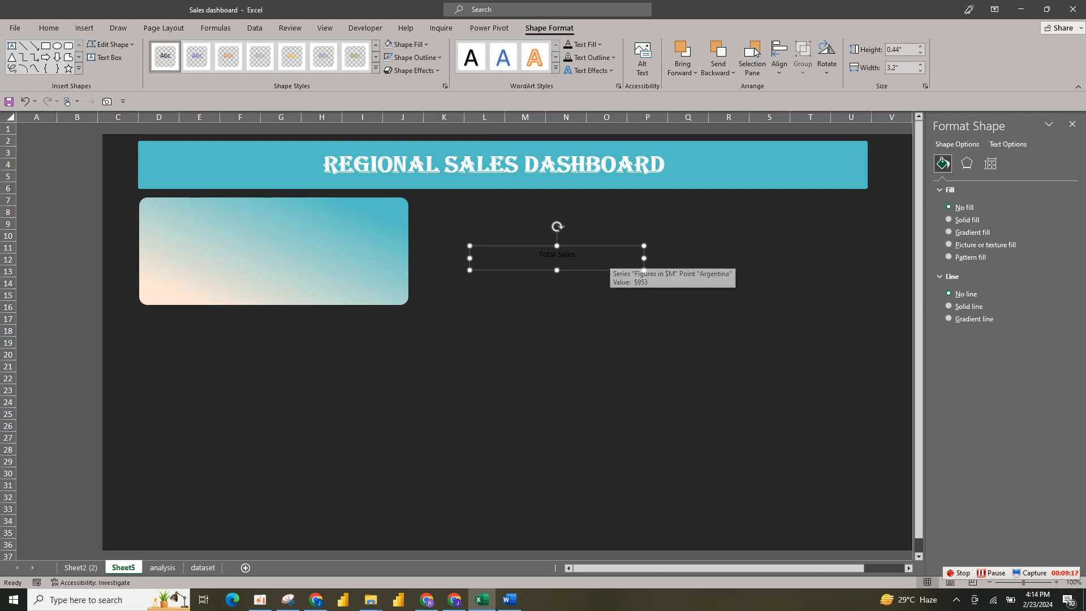
Undo the accidental move of the dark background and place the Total Sales text box in the gradient card's upper-left area
left_click_drag(605, 258, 518, 258)
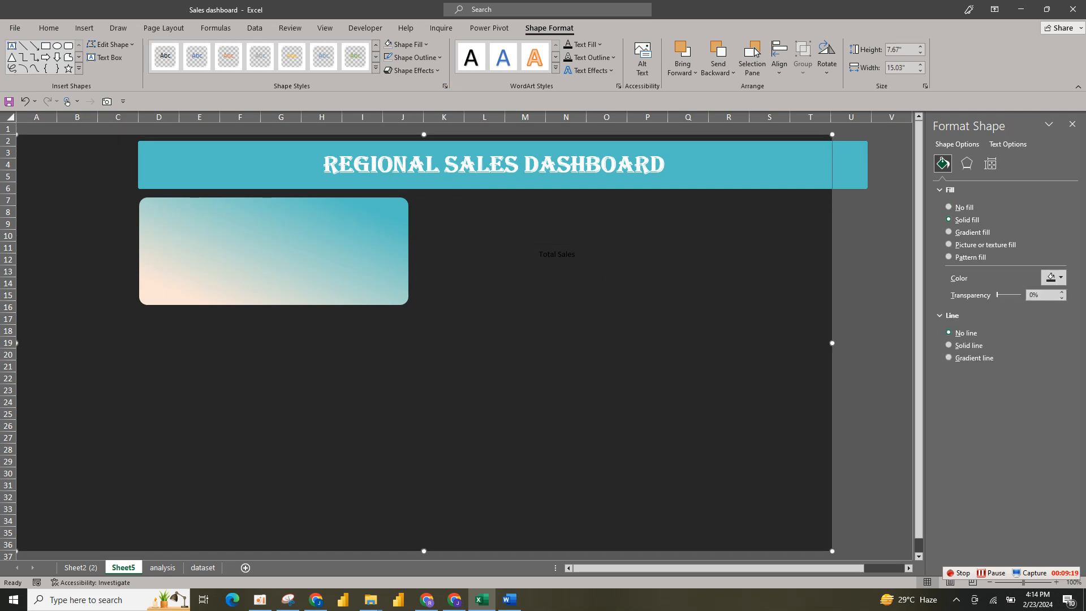
key("ctrl+z")
left_click(574, 255)
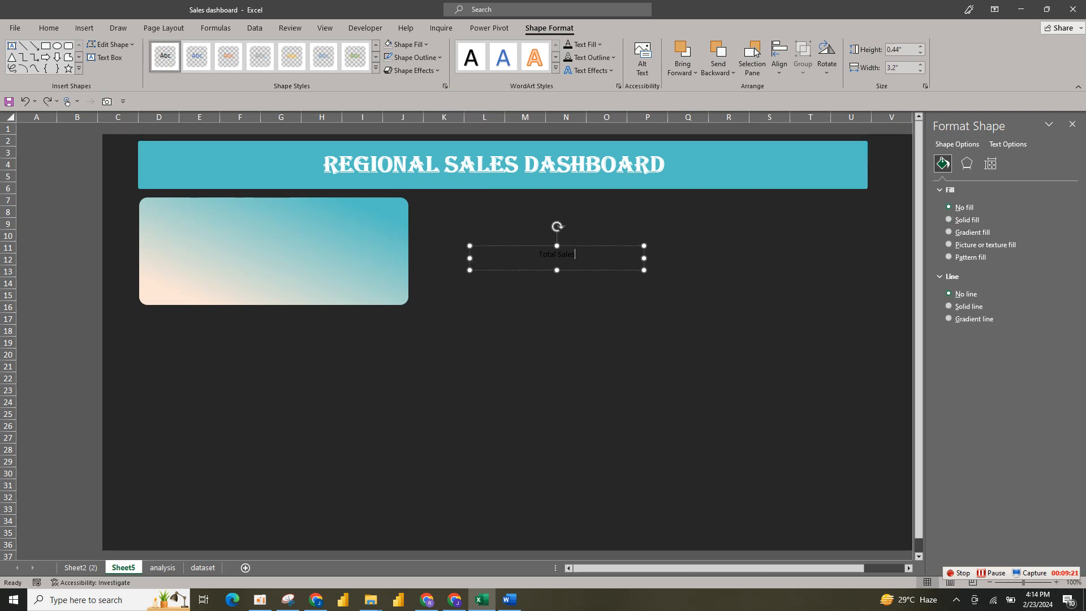
left_click_drag(582, 246, 282, 204)
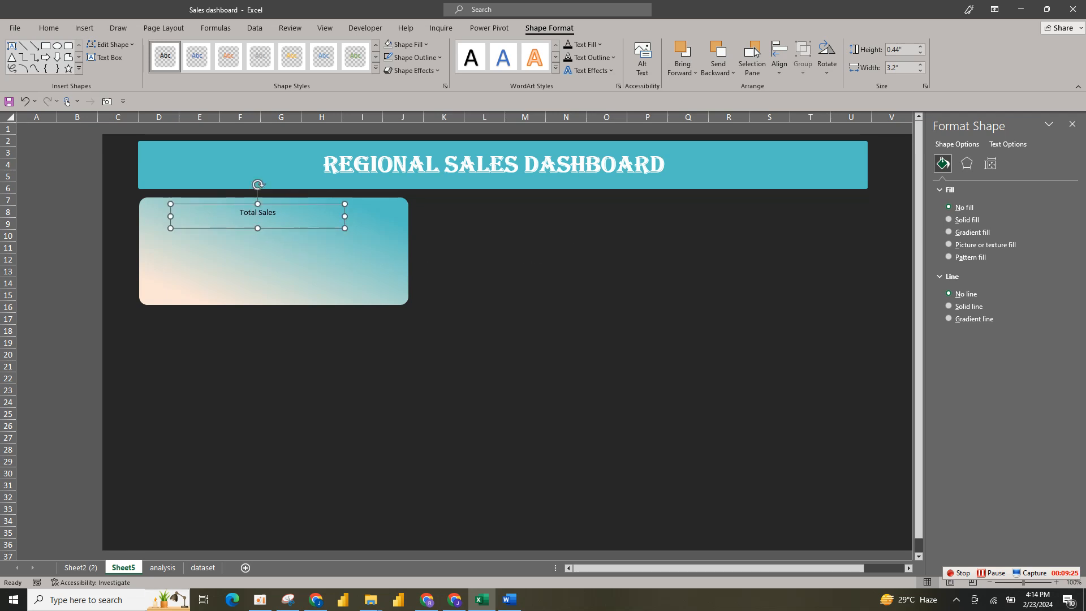
left_click(80, 567)
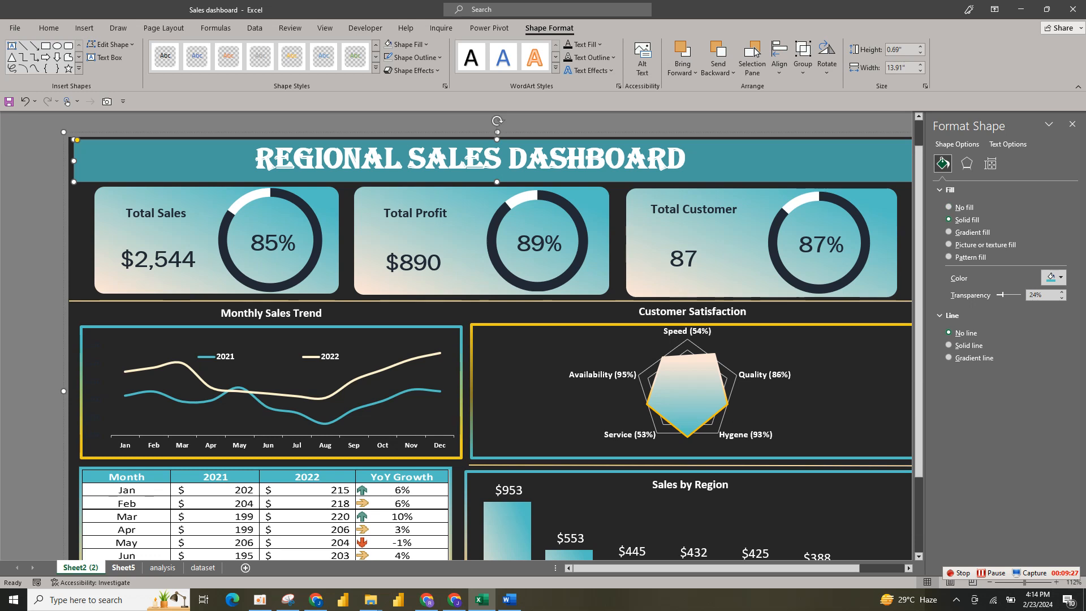
left_click(123, 567)
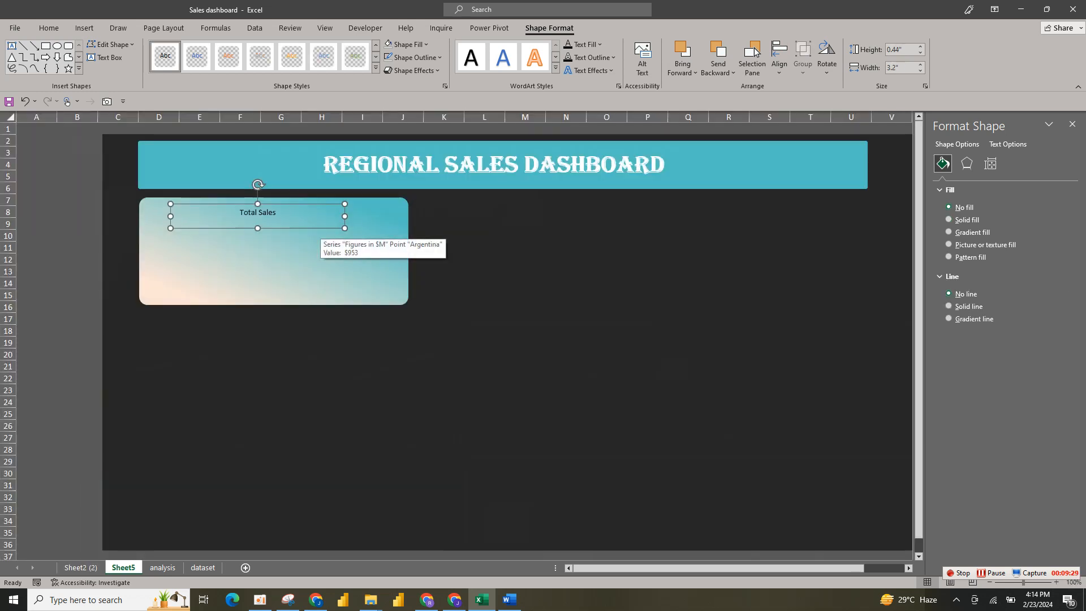
left_click_drag(257, 204, 234, 209)
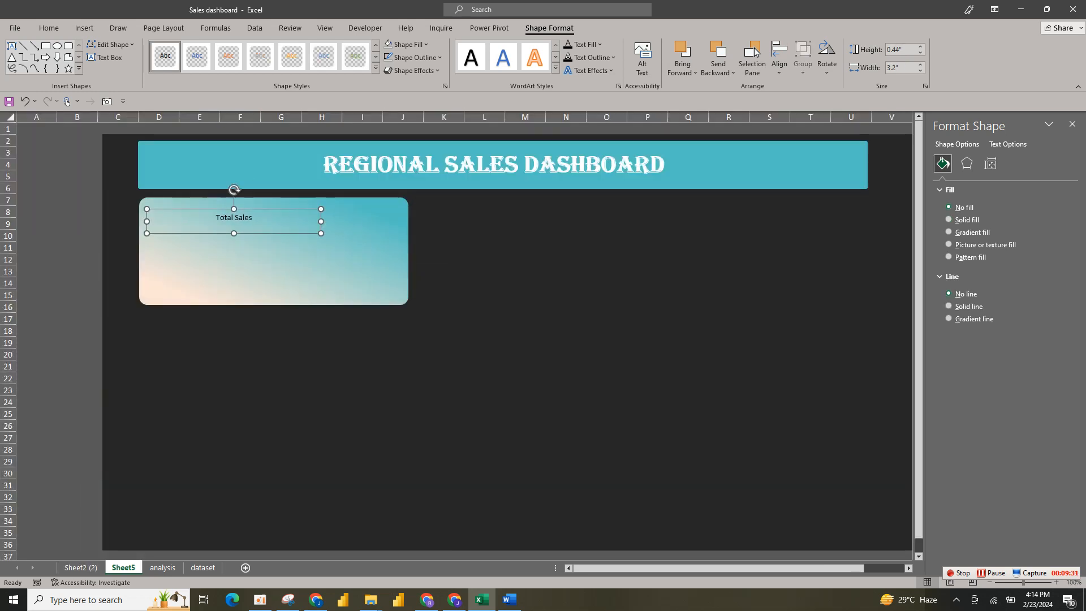
Left-align the Total Sales label and make it bold at 18 pt
left_click(49, 28)
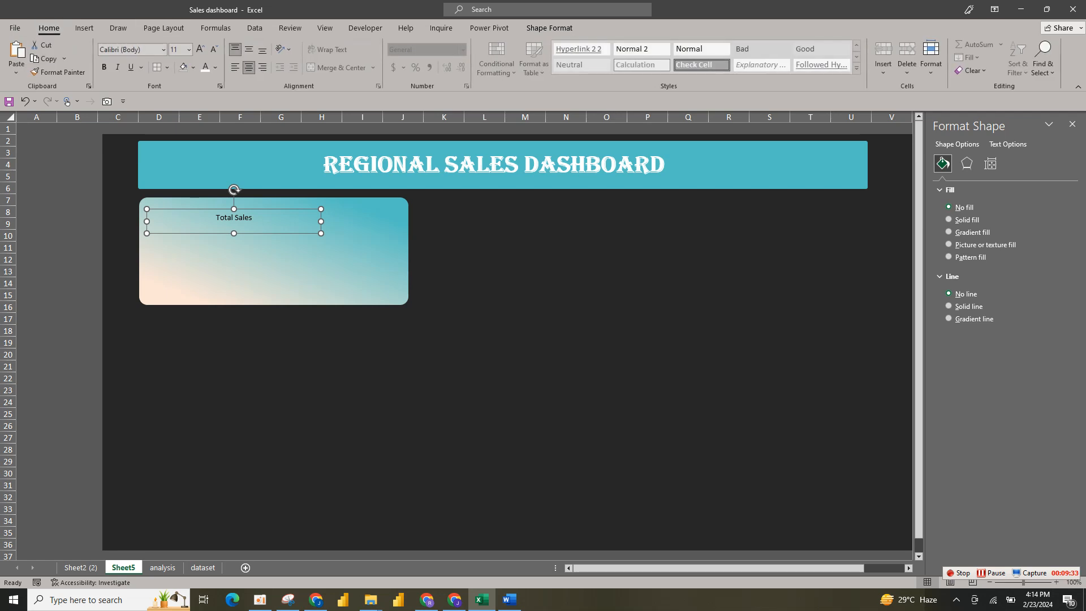
left_click(235, 67)
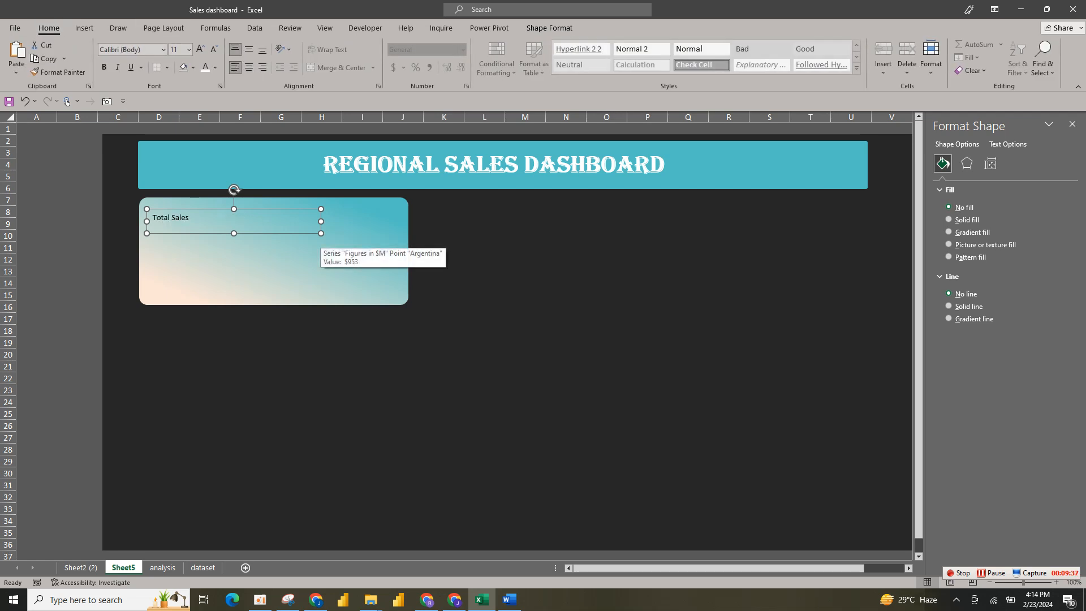
left_click(103, 67)
left_click(200, 50)
left_click(200, 49)
left_click(200, 49)
left_click(200, 50)
Fine-tune the Total Sales label's position near the card's top edge, comparing it with the finished dashboard on Sheet2 (2)
left_click(226, 245)
left_click(207, 221)
left_click_drag(255, 233, 254, 226)
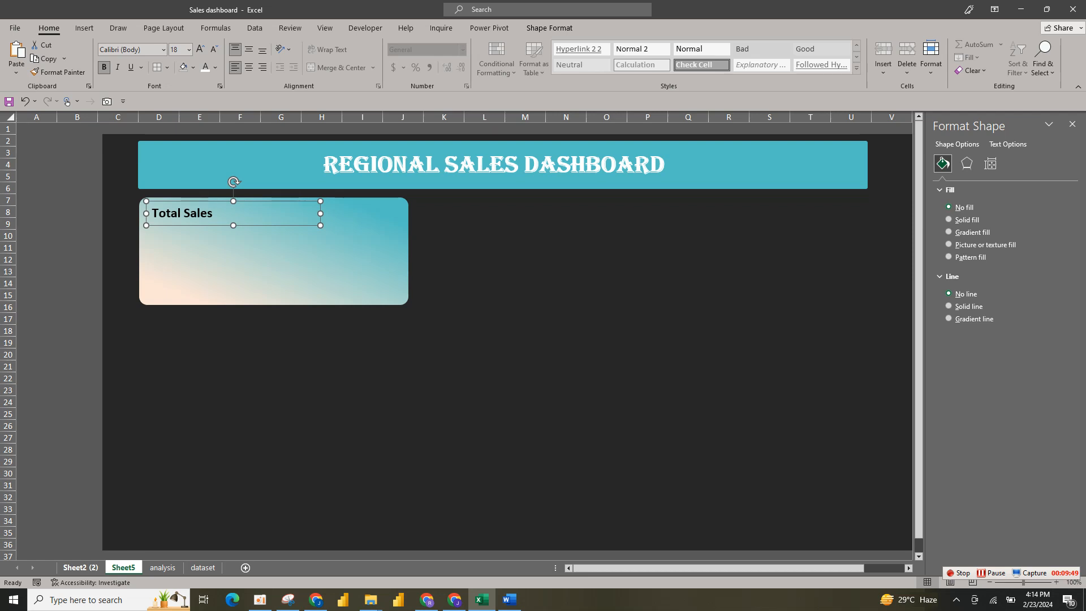
left_click(81, 567)
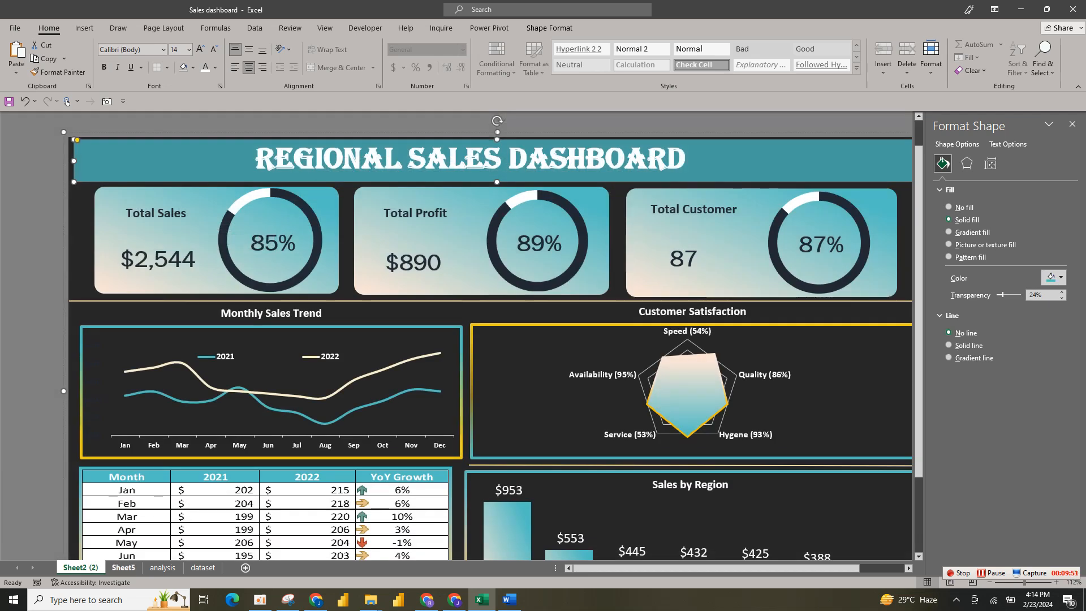
left_click(123, 567)
left_click_drag(266, 225, 266, 228)
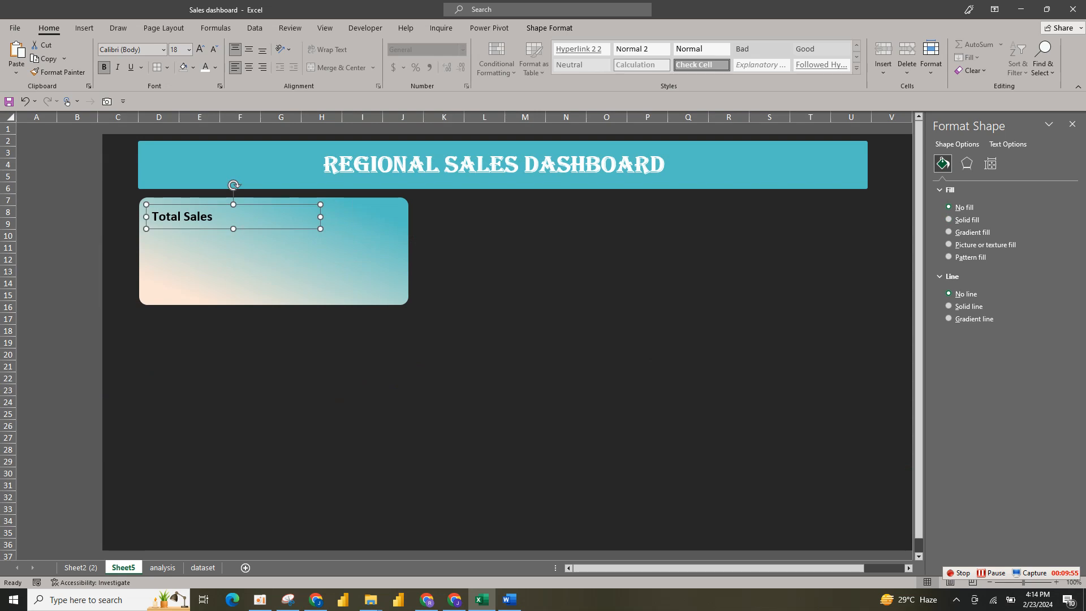
Duplicate the Total Sales label, place the copy in the card's lower part and close the Format Shape pane
key("ctrl+d")
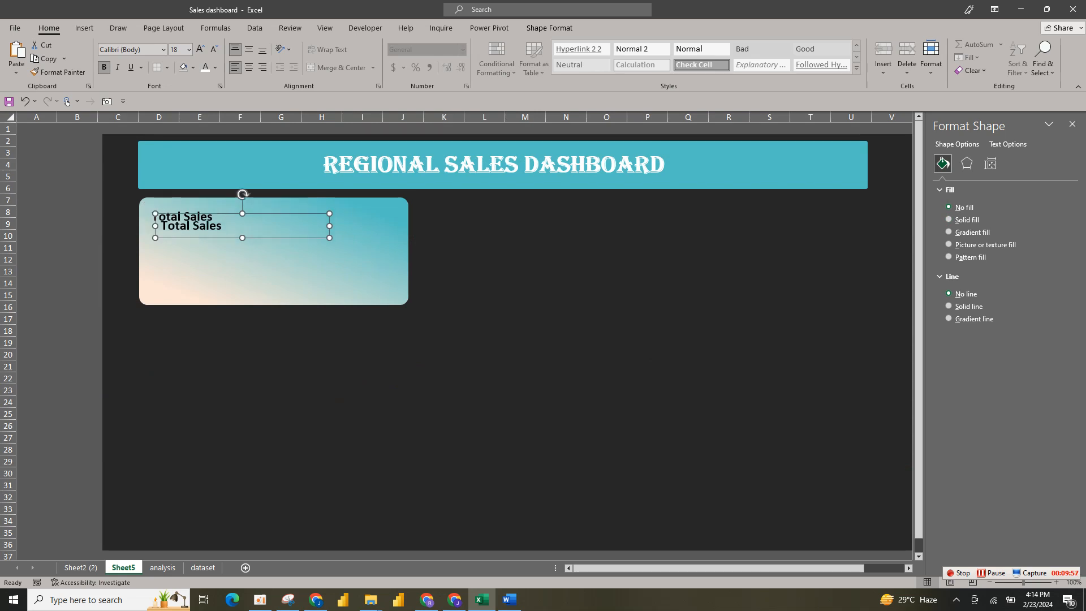
left_click_drag(266, 238, 265, 283)
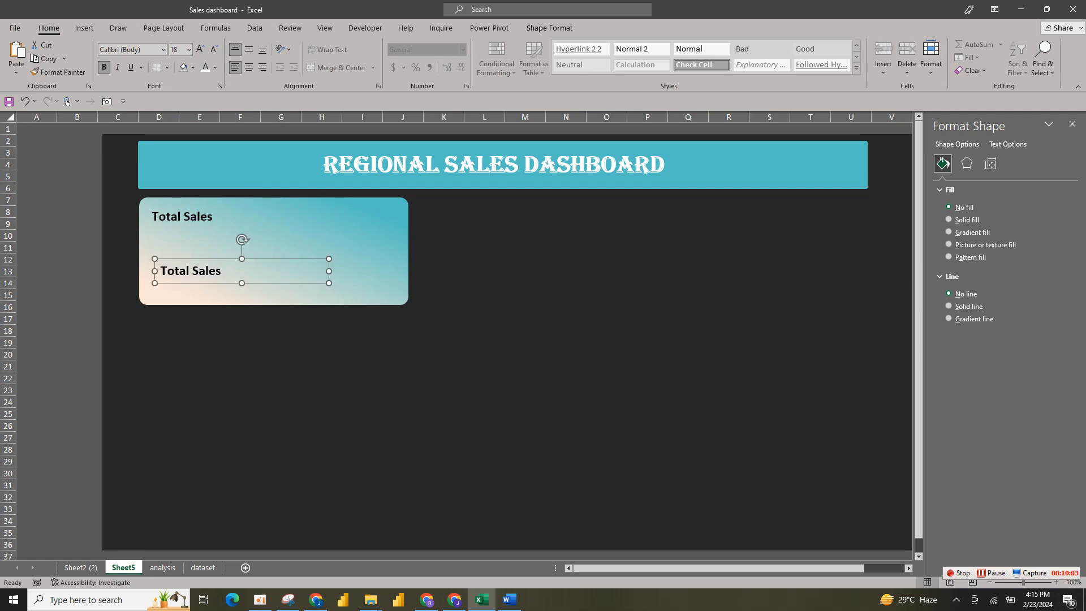
left_click(1072, 124)
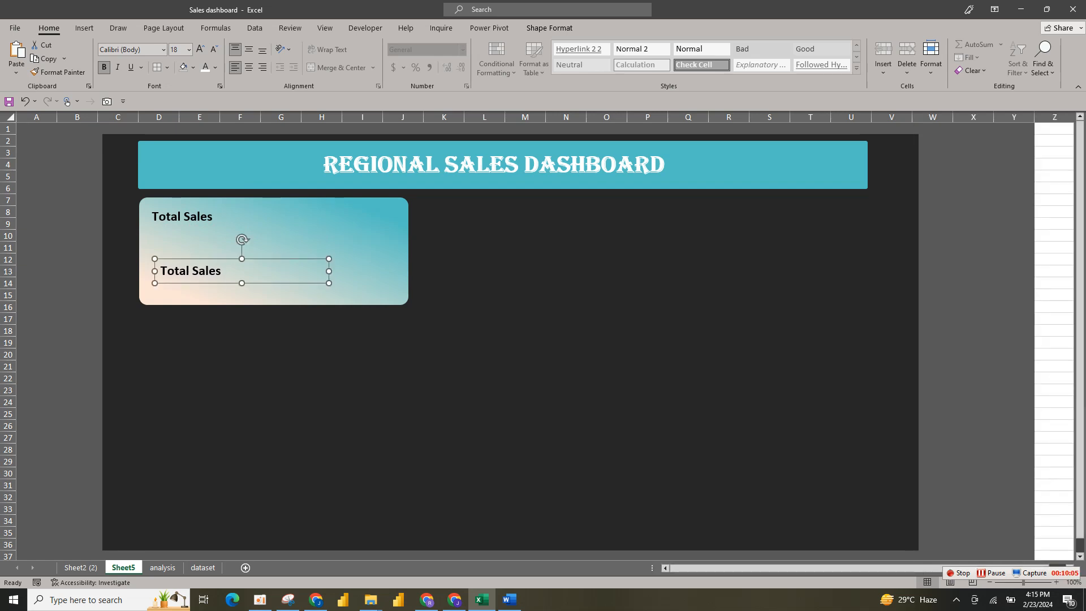
Show the formula bar, clear the copied label's text and link its text box to the actual sales amount with =dataset!D5
left_click(325, 28)
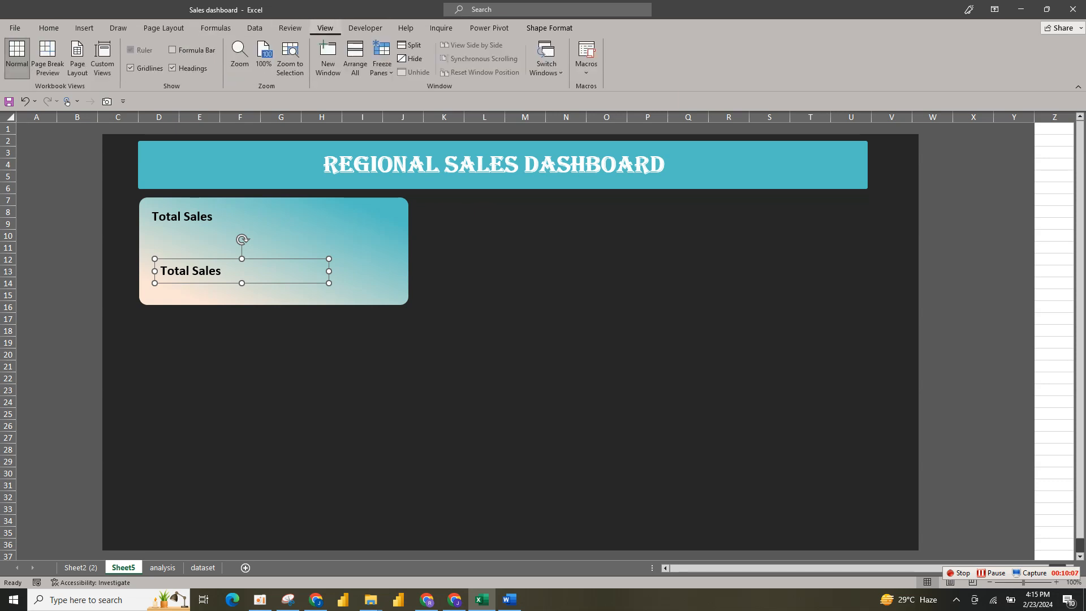
left_click(173, 50)
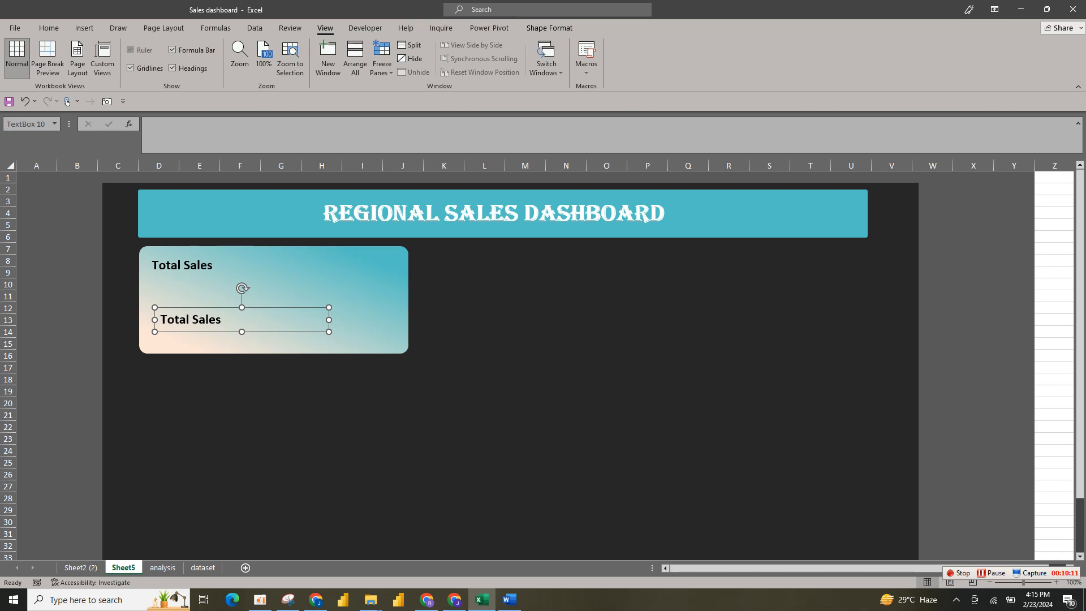
left_click_drag(224, 320, 156, 320)
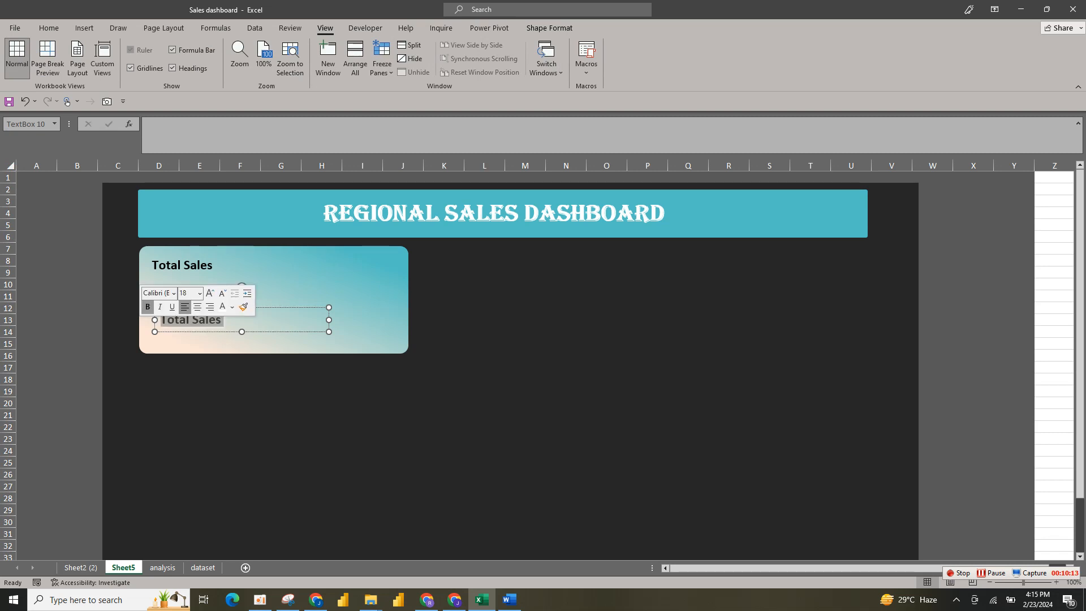
key("BackSpace")
left_click(149, 124)
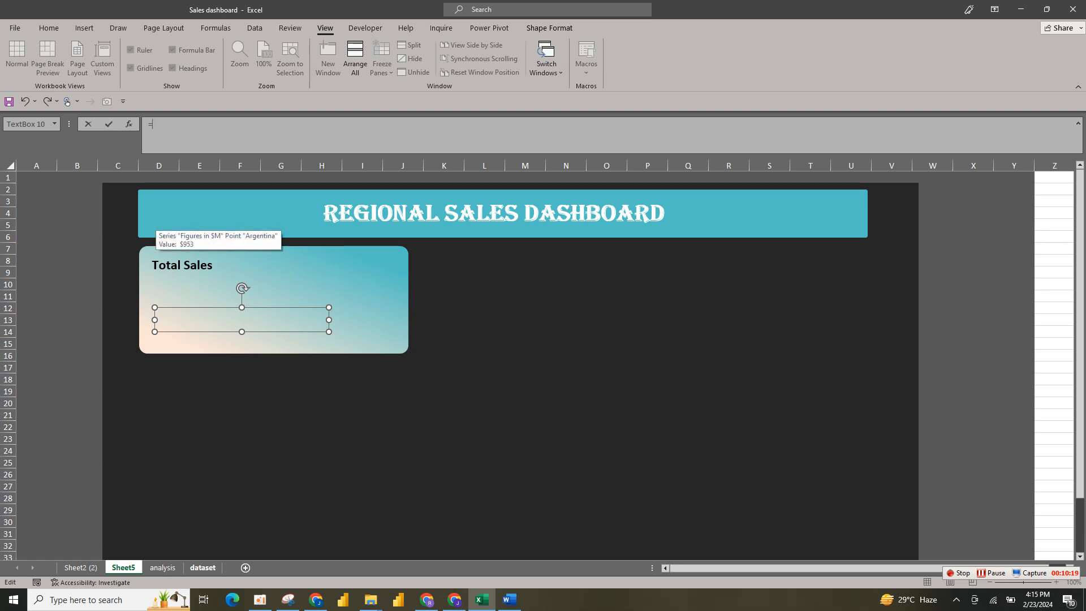
left_click(202, 567)
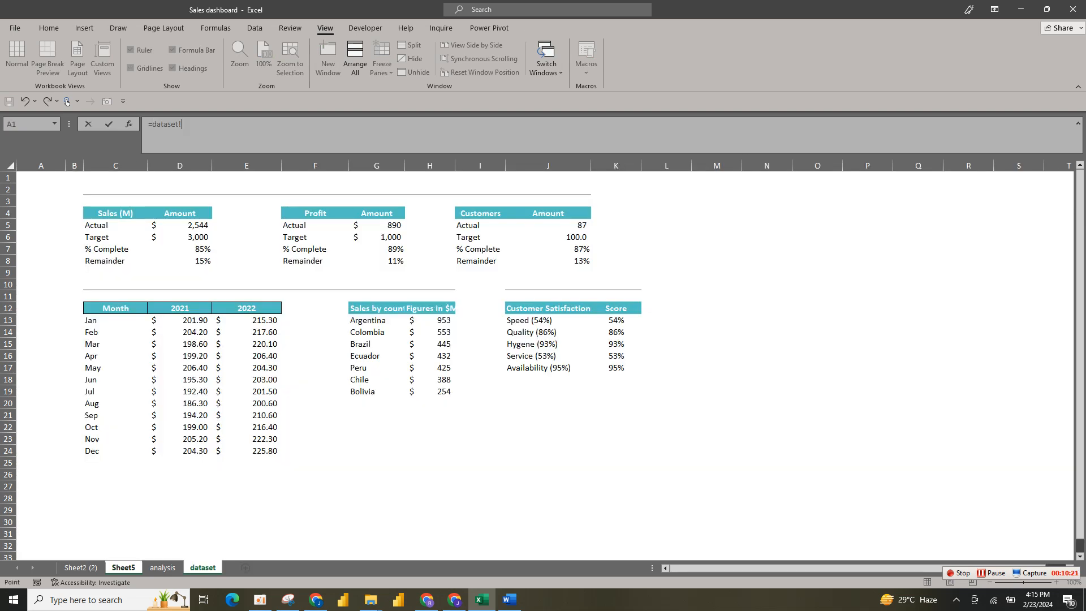
left_click(180, 225)
key("Return")
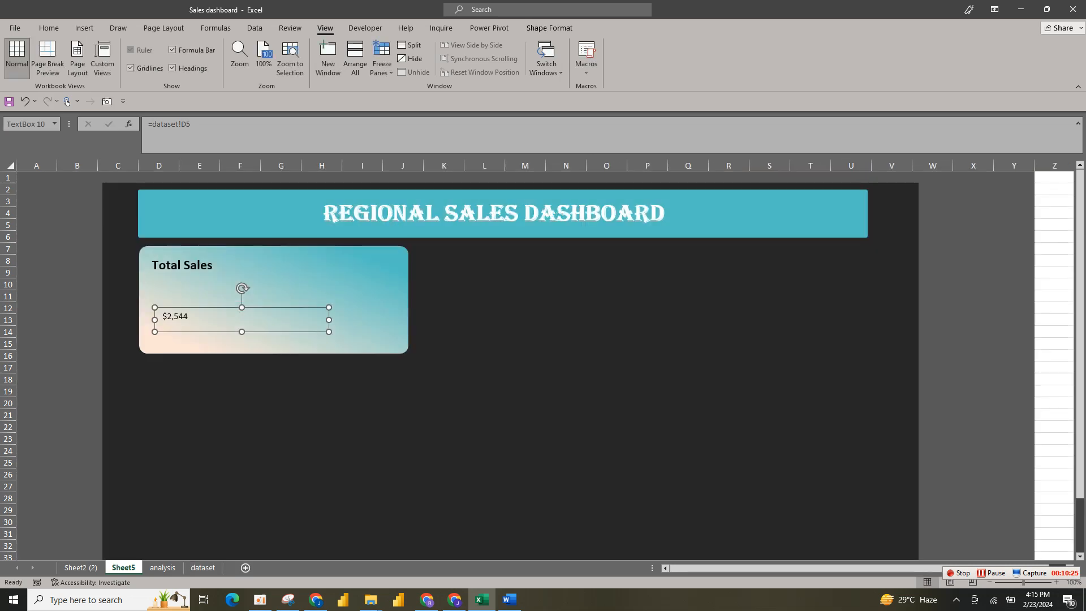
Format the linked sales value in bold Franklin Gothic Book at 20 pt
left_click(49, 28)
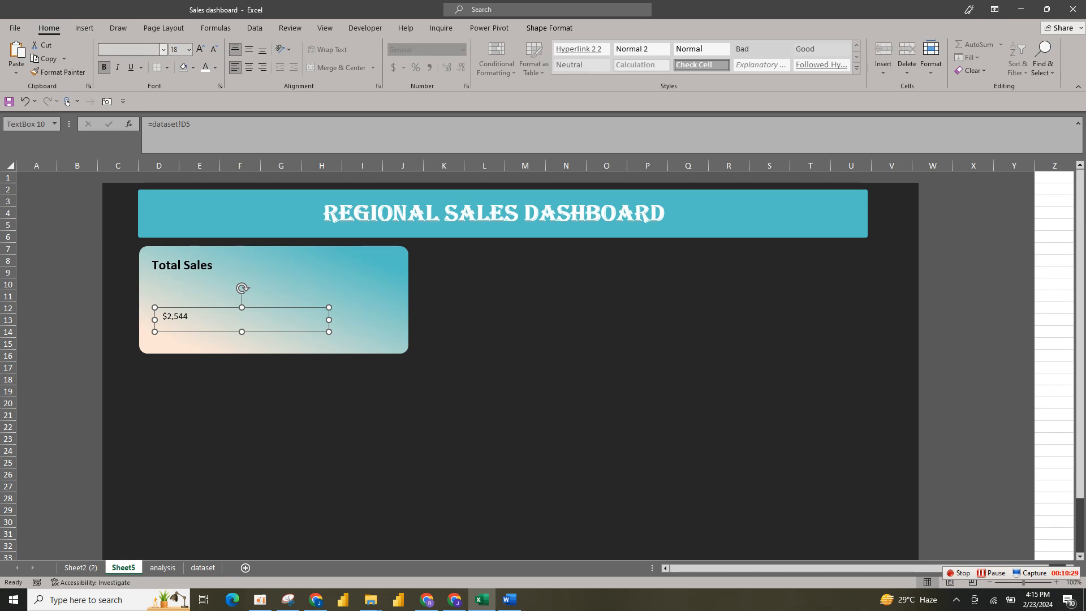
left_click(164, 50)
left_click(158, 144)
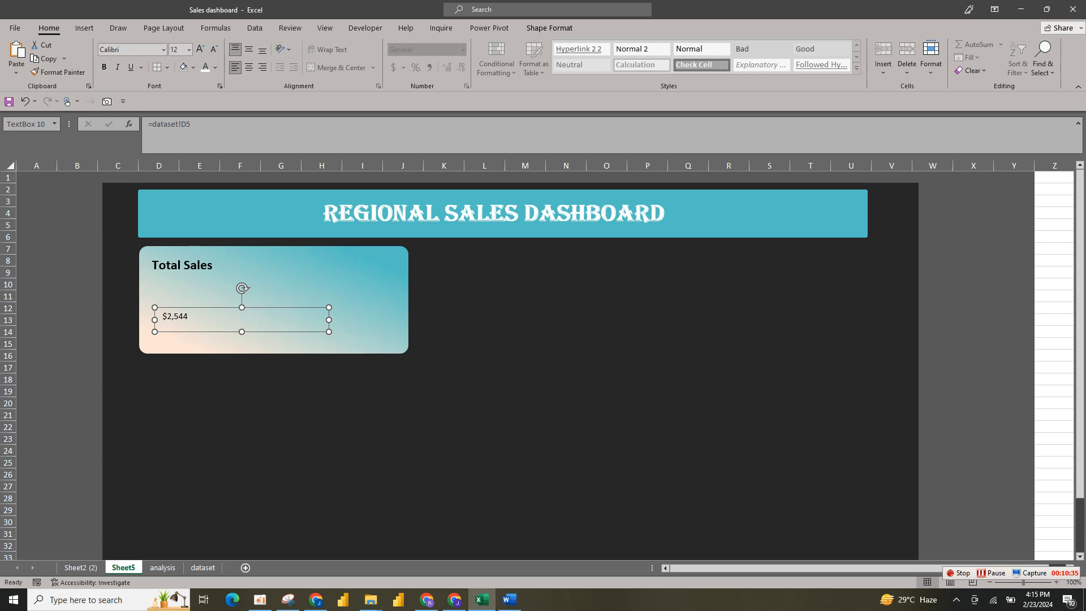
left_click(163, 49)
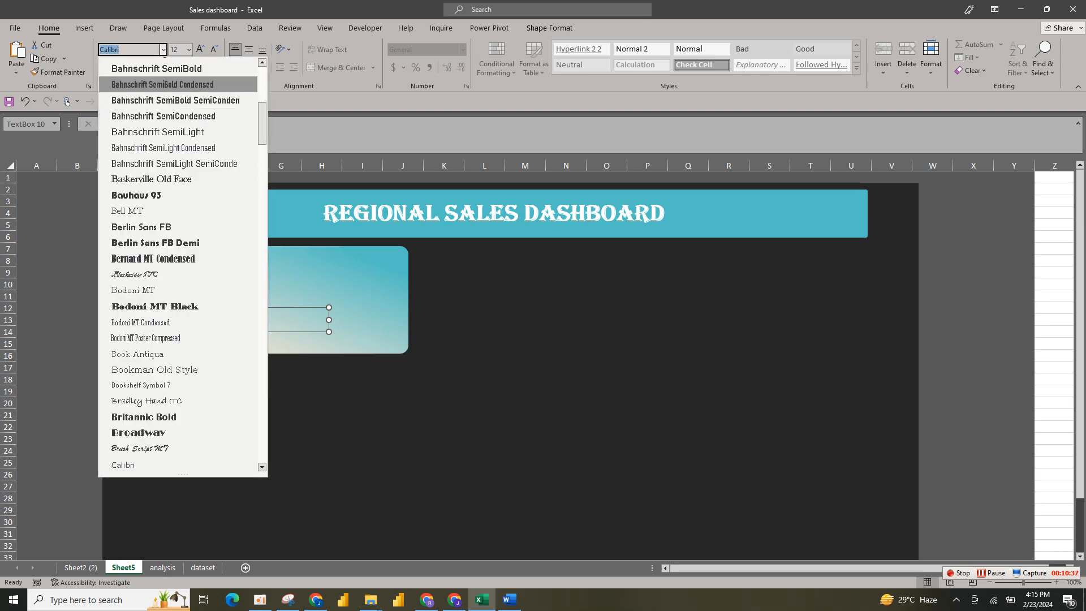
scroll(181, 266, "up", 10)
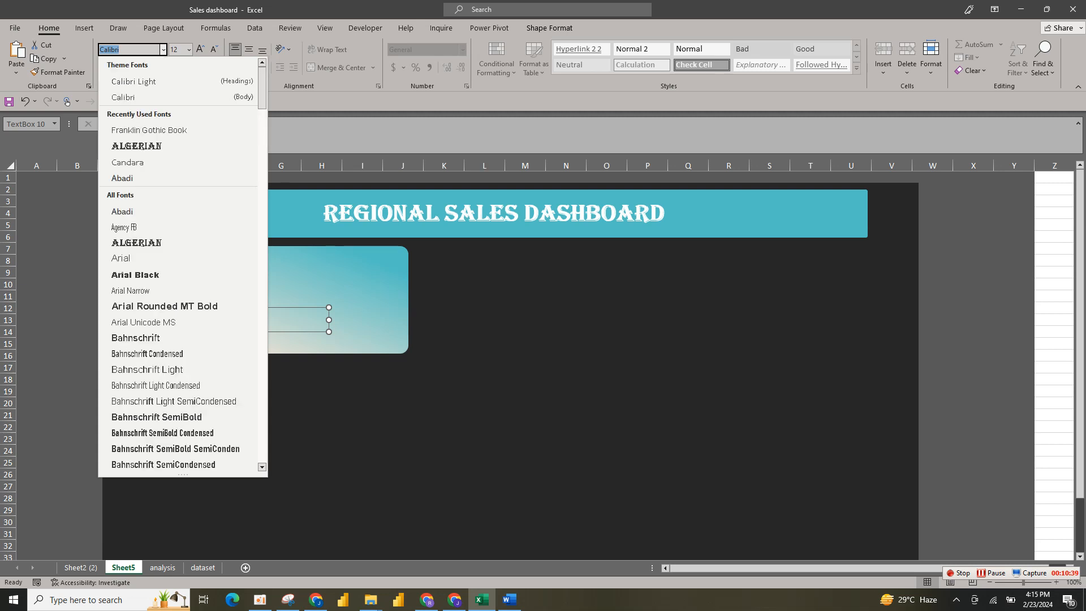
left_click(169, 131)
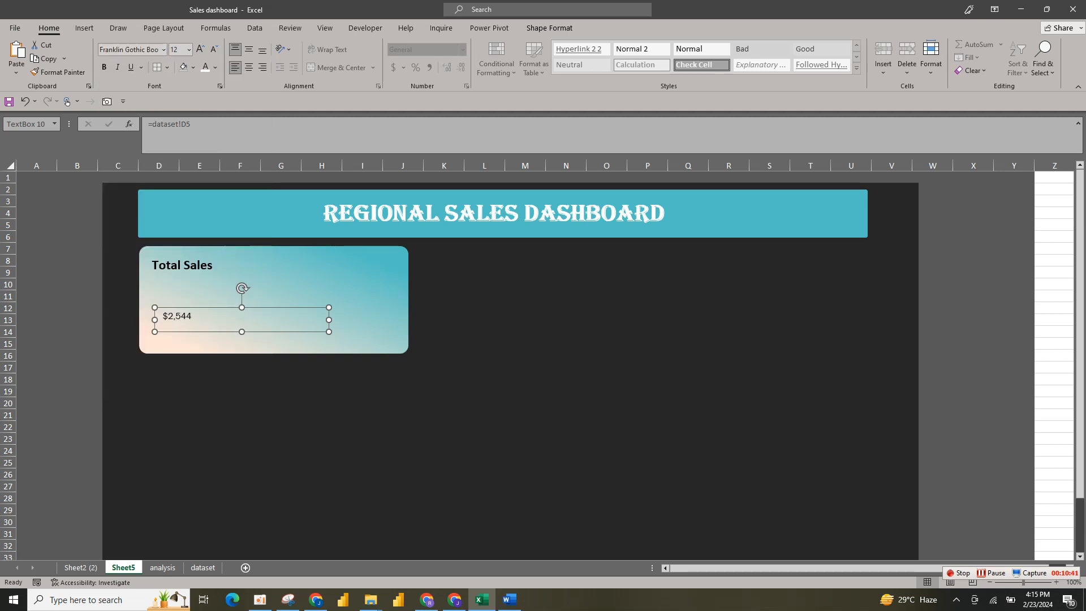
left_click(103, 67)
left_click(200, 49)
left_click(200, 50)
left_click(200, 49)
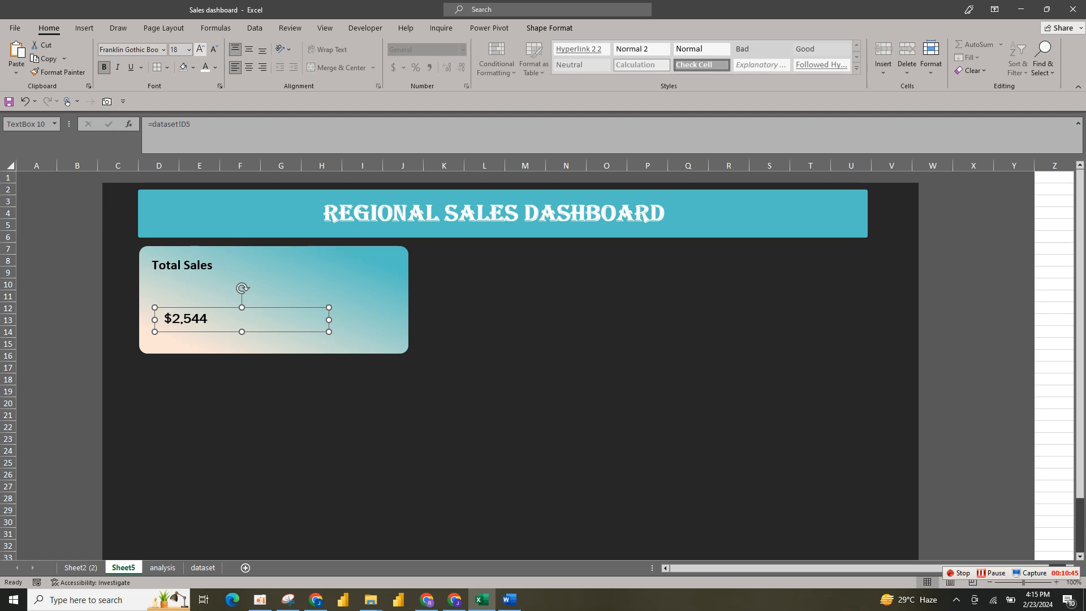
left_click(200, 49)
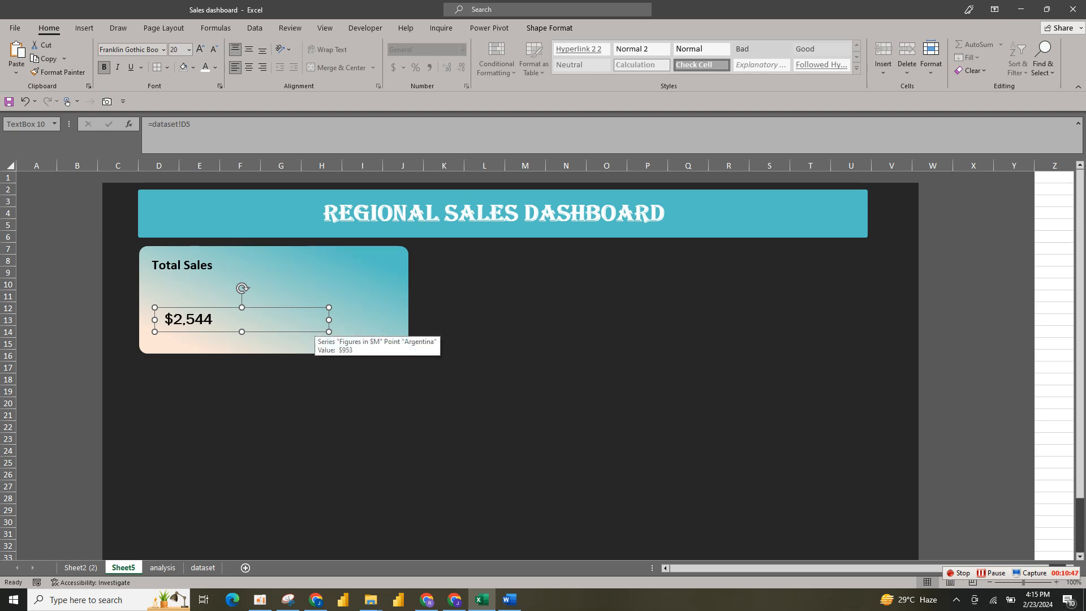
Narrow the sales value's text box to fit its figure and centre both the value and the Total Sales label
left_click_drag(329, 319, 232, 319)
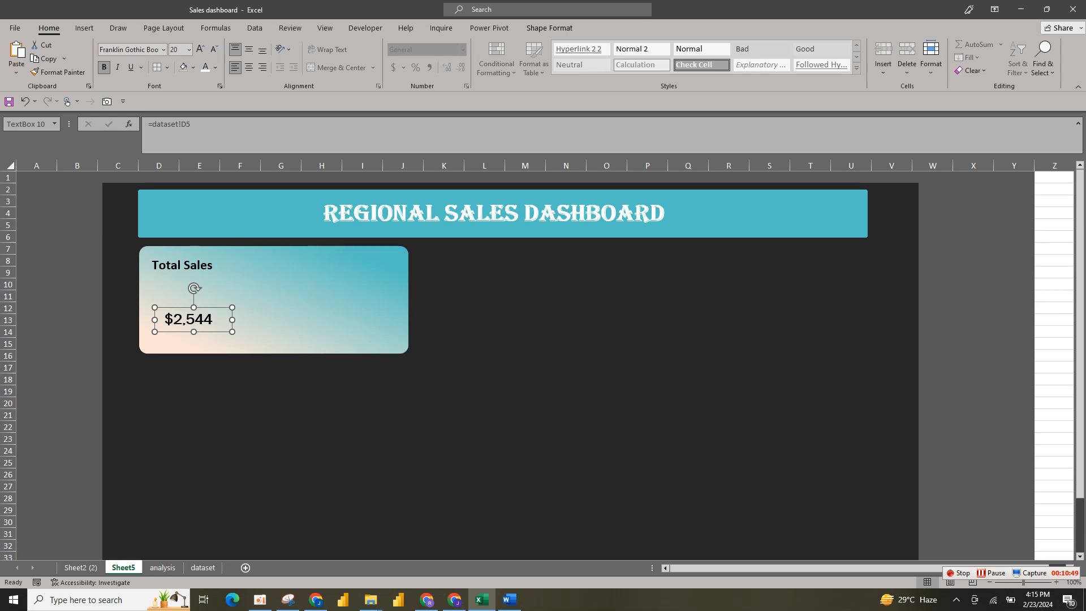
left_click(248, 68)
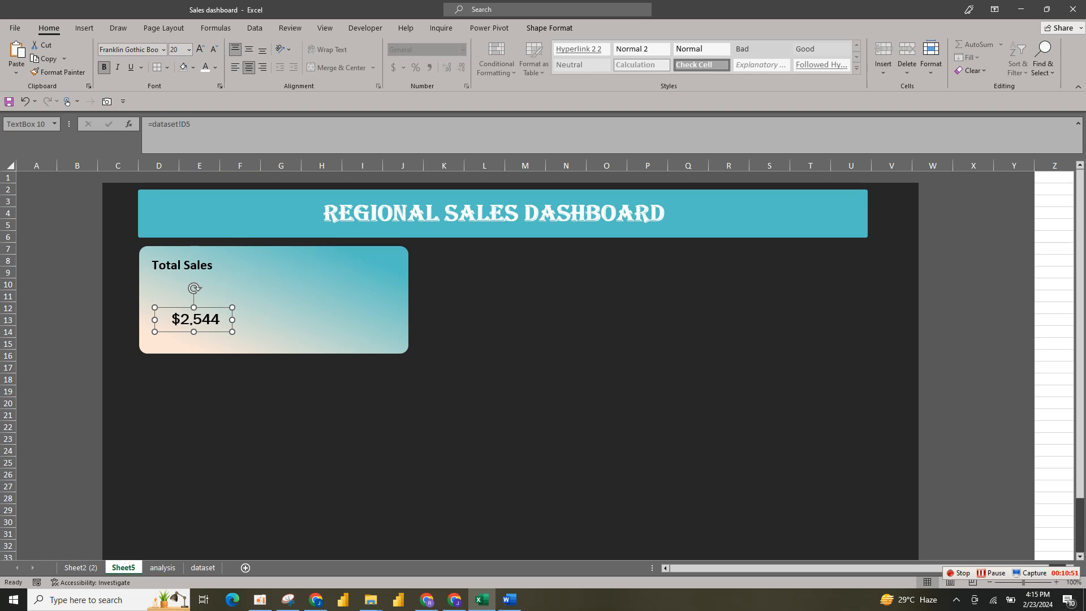
left_click(213, 265)
left_click(248, 68)
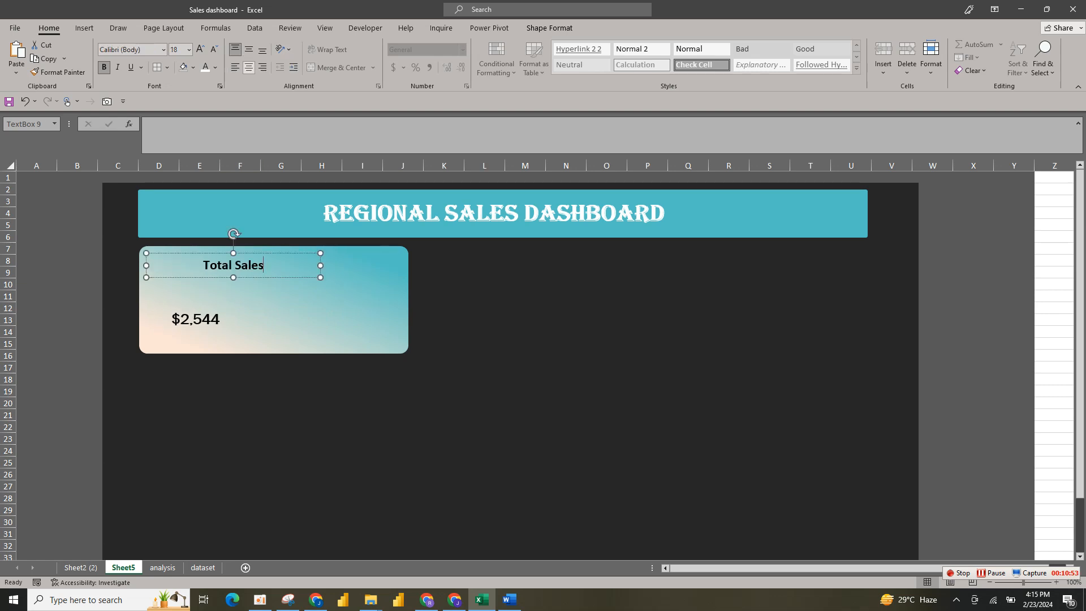
Narrow the Total Sales label's text box and enlarge the sales value to 32 pt, widening its box to fit
left_click_drag(320, 266, 260, 265)
left_click(195, 320)
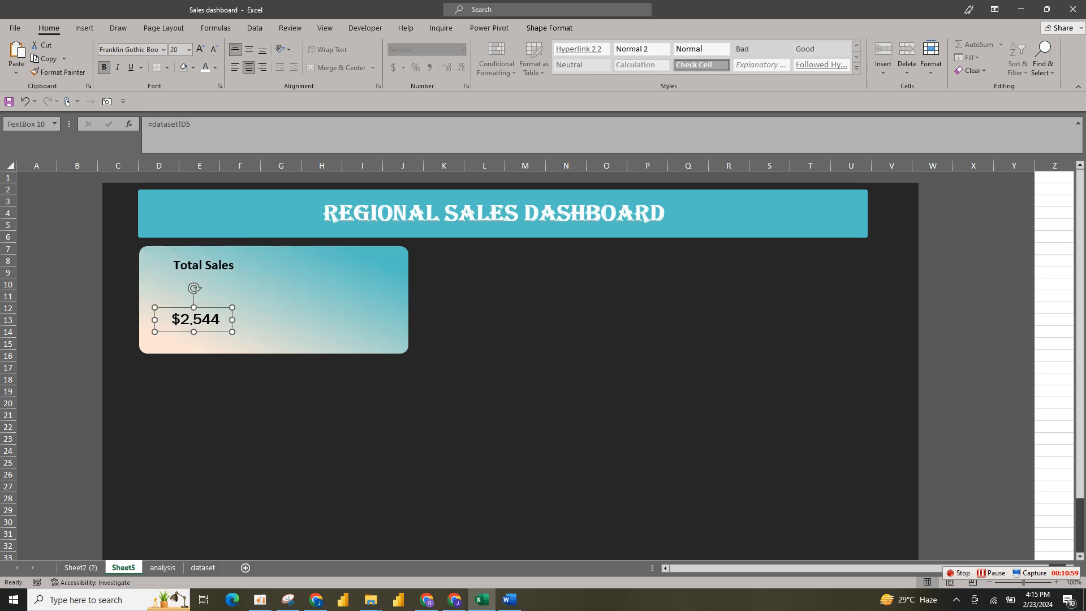
left_click(200, 49)
left_click(200, 50)
left_click_drag(231, 320, 250, 320)
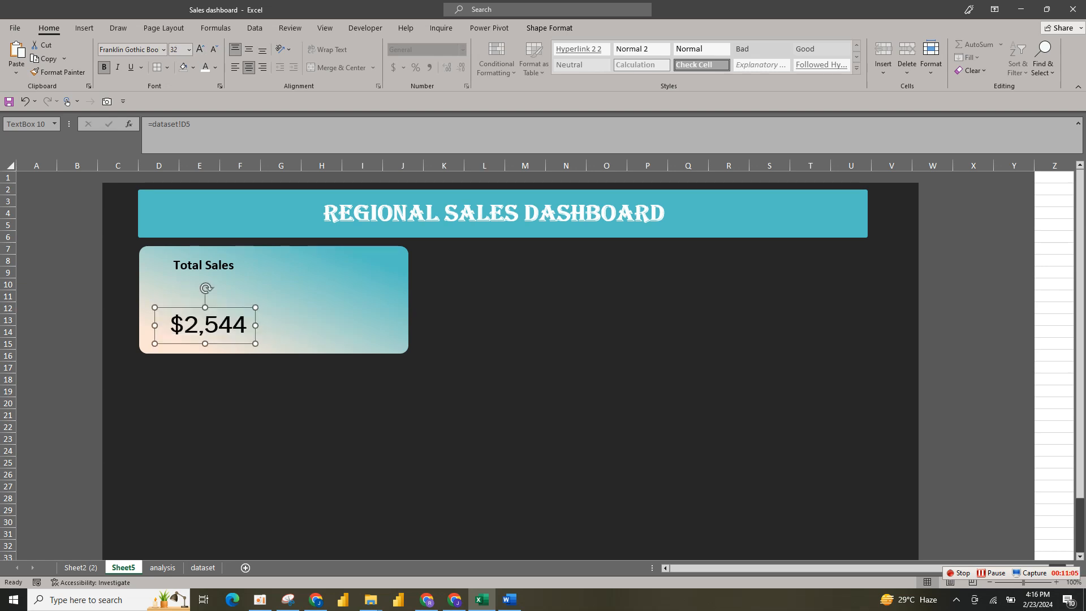
Move the Total Sales label slightly down in the card, closer to the sales value
left_click(234, 266)
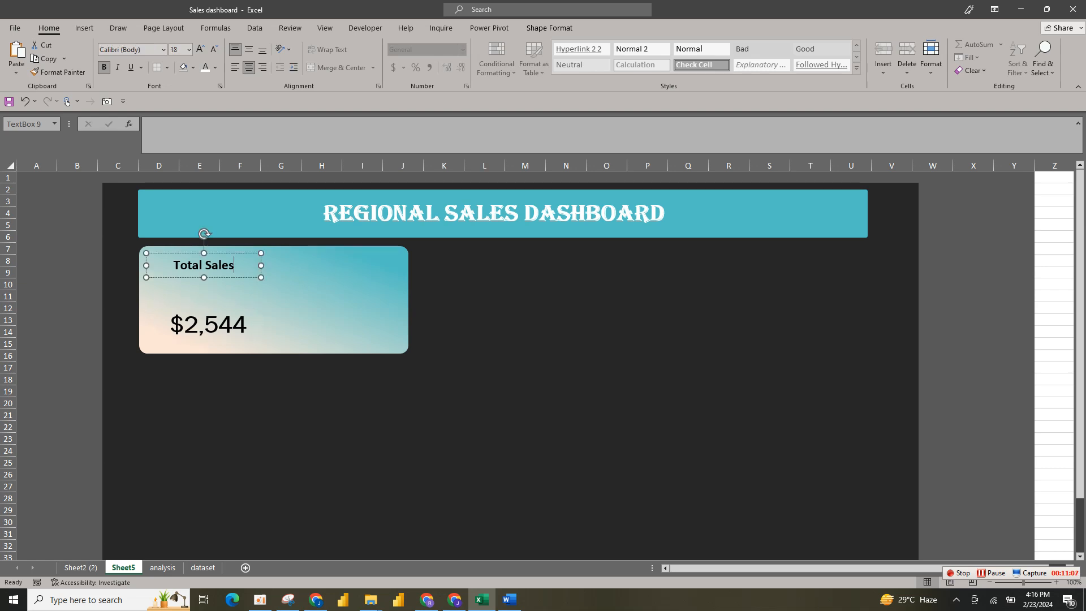
left_click_drag(234, 278, 234, 288)
left_click(276, 405)
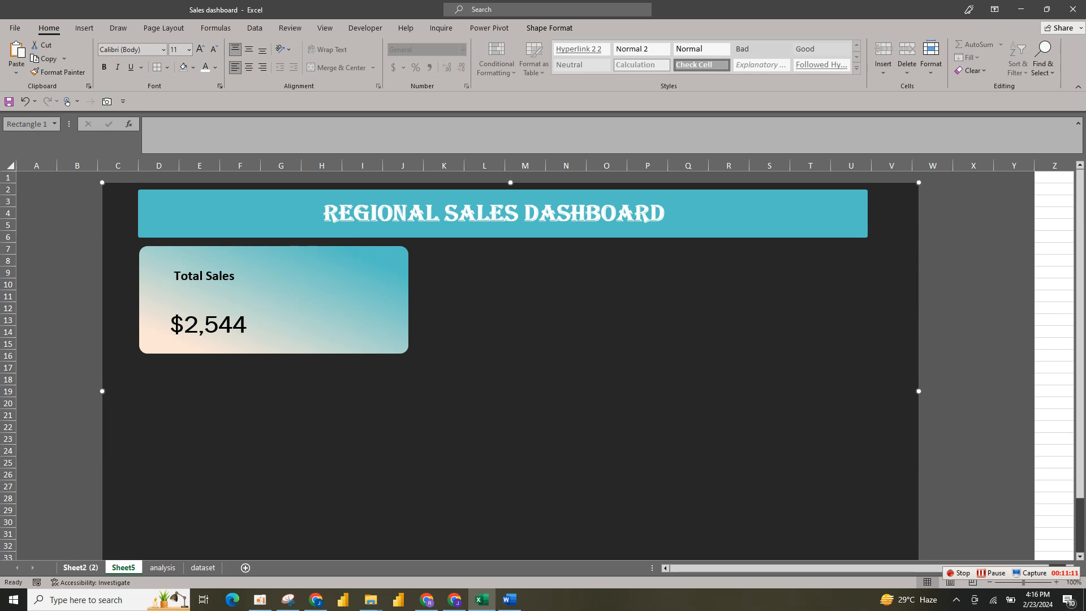
Examine the Actual, Target, % Complete and Remainder cells of the Sales table on the analysis sheet and how they are calculated
left_click(162, 567)
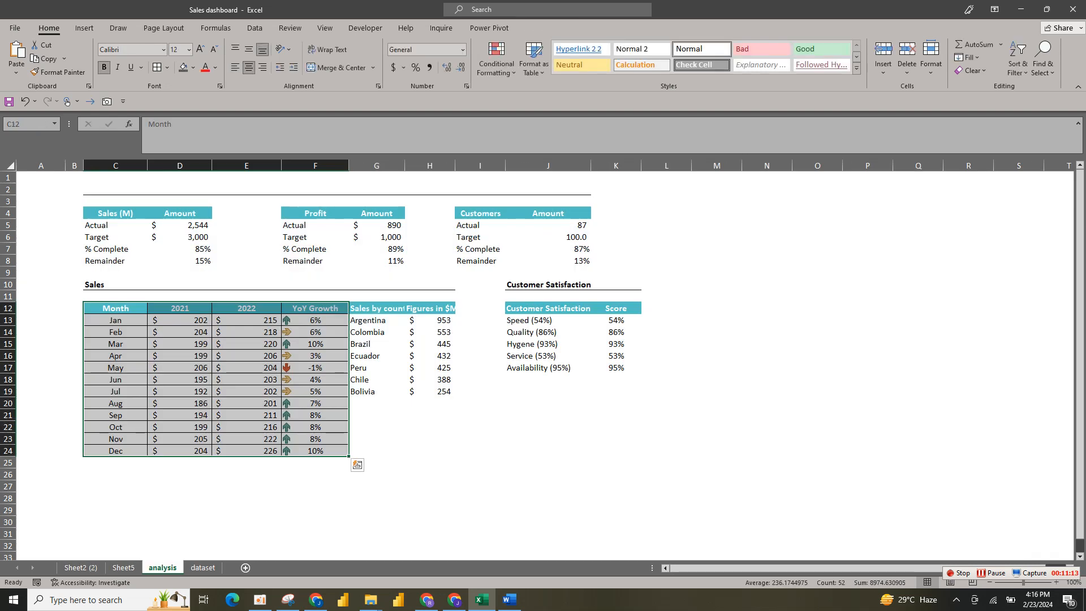
left_click_drag(115, 249, 193, 261)
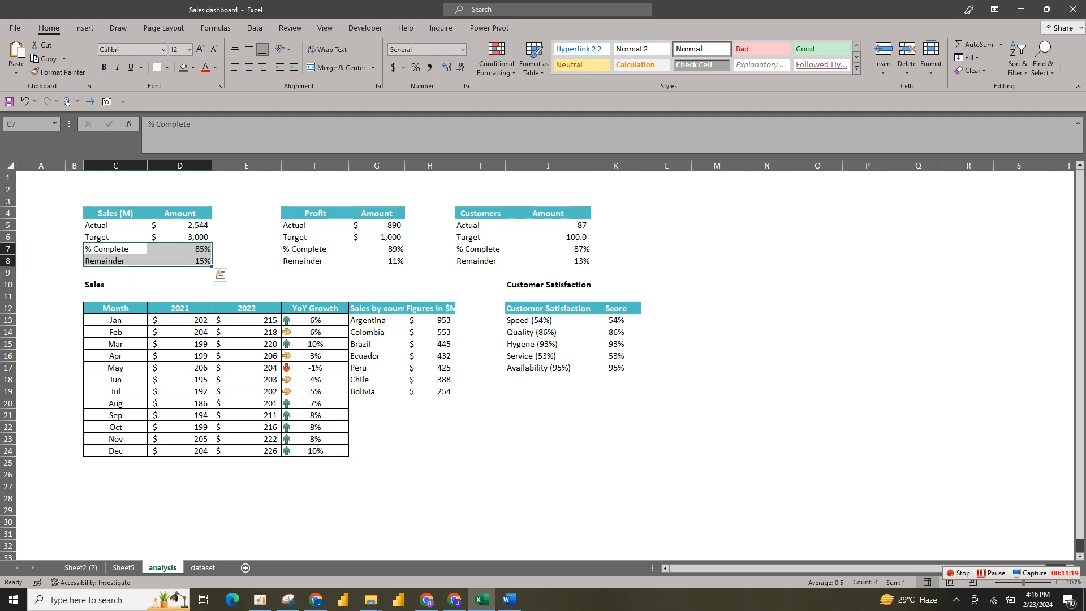
left_click(179, 249)
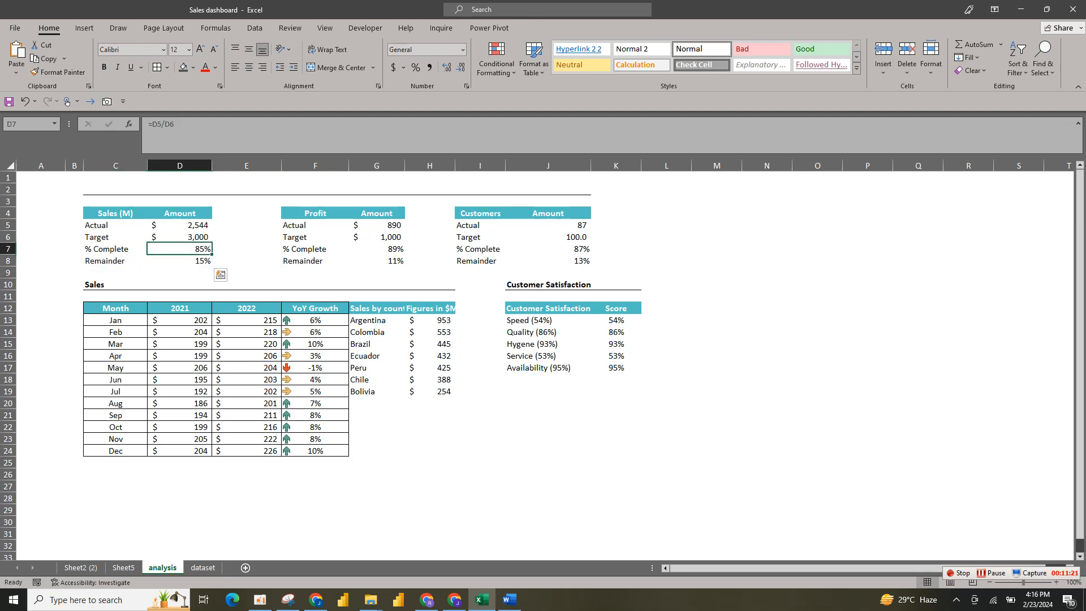
left_click(180, 225)
left_click(180, 237)
left_click(179, 249)
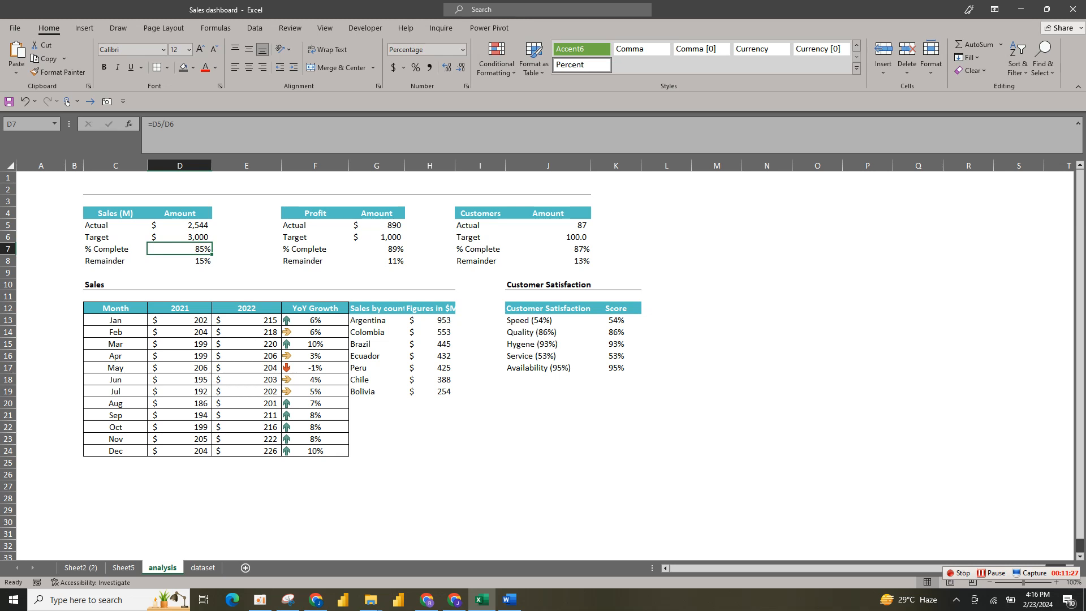
left_click(179, 225)
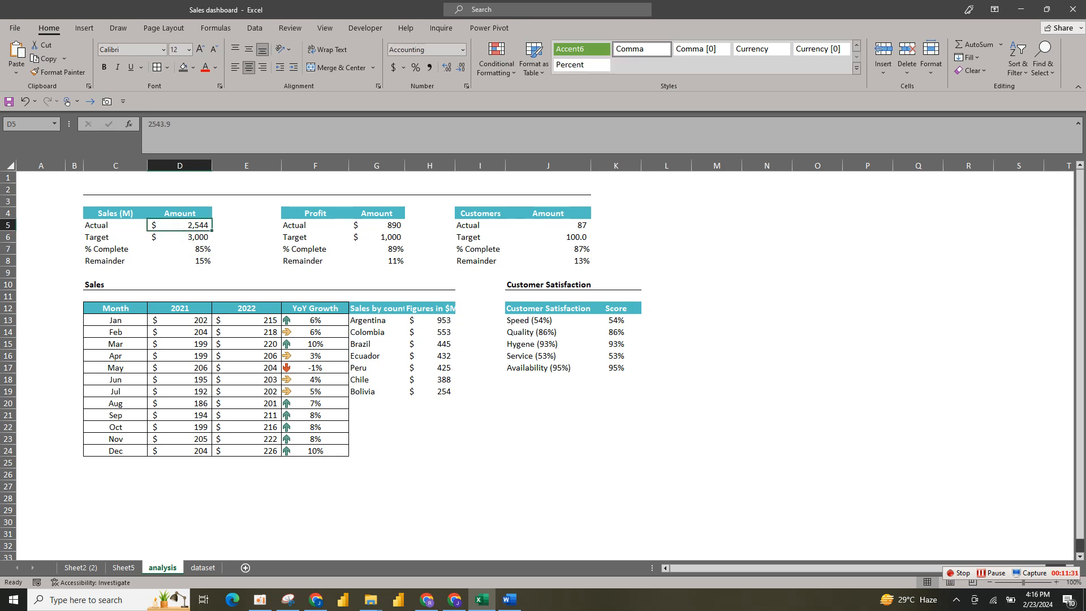
left_click(179, 237)
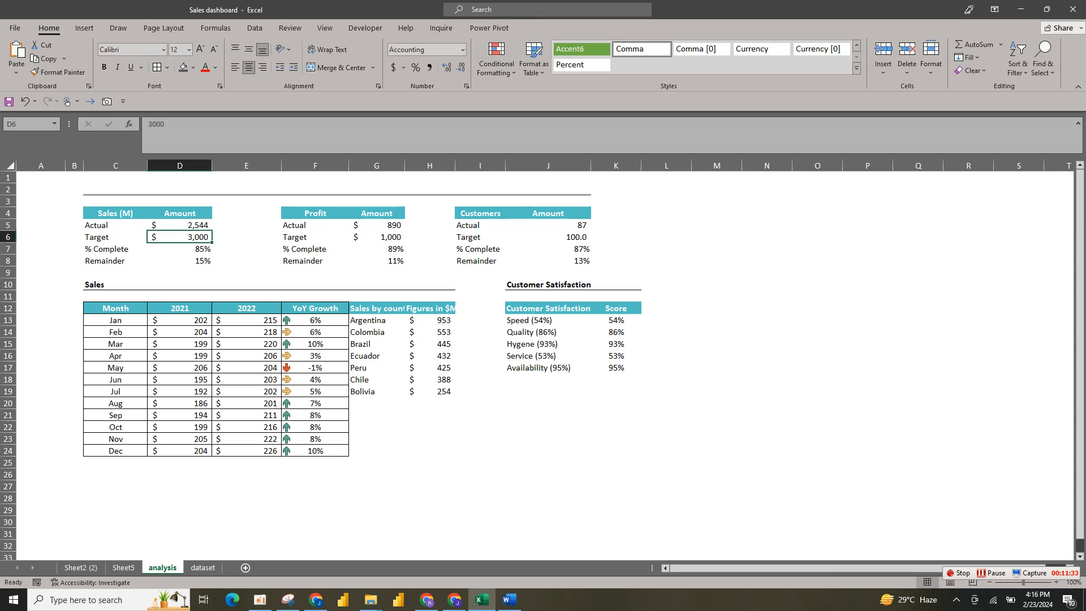
left_click(180, 249)
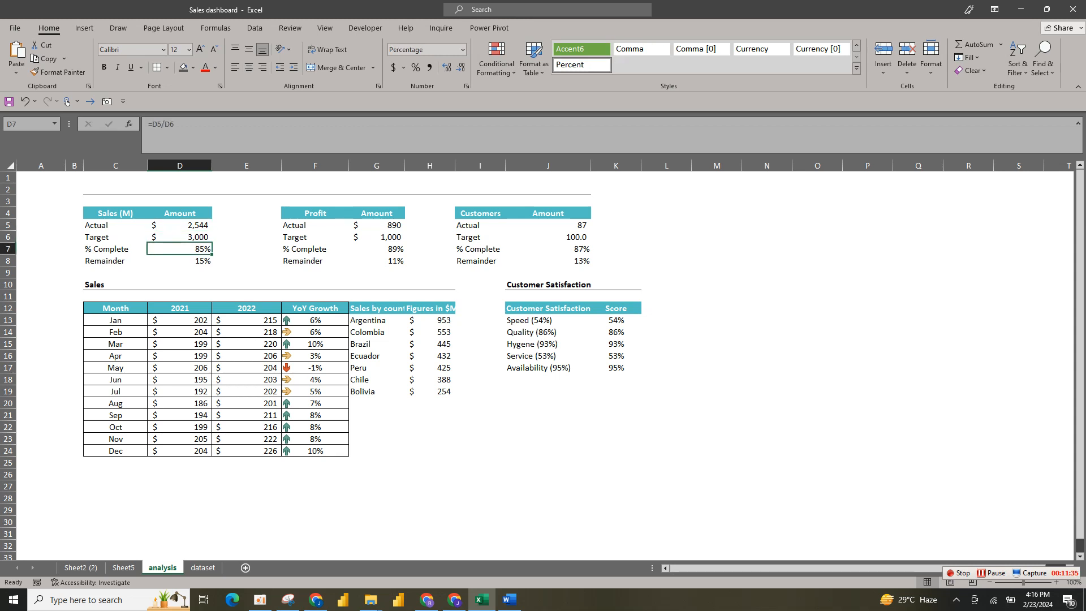
left_click(179, 261)
Insert a doughnut chart from the Sales table's % Complete and Remainder rows (C7:D8) and place it in free view below the tables
left_click_drag(113, 249, 186, 260)
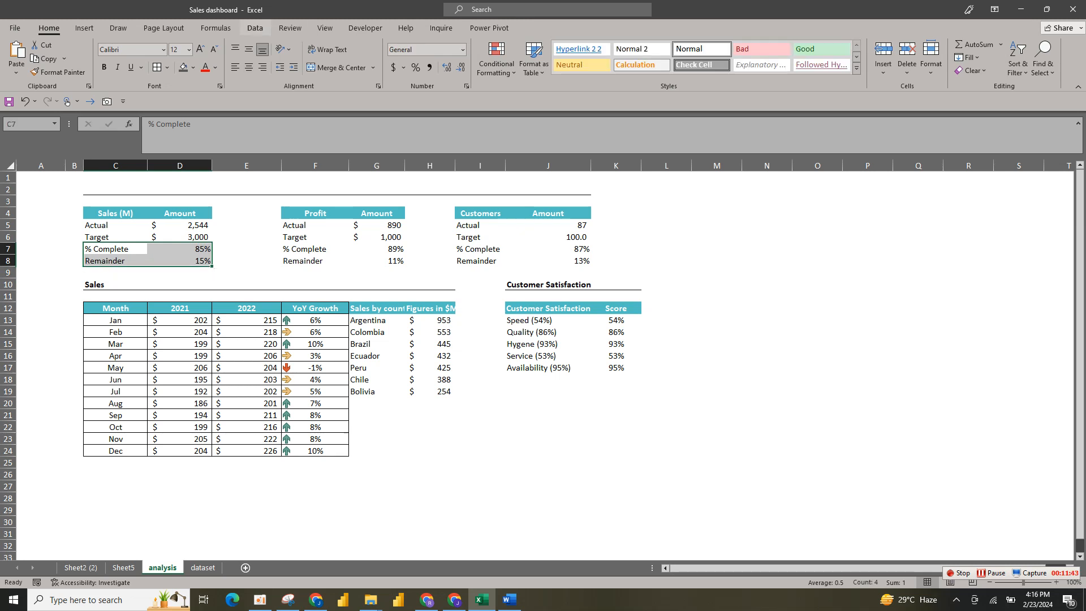
left_click(255, 28)
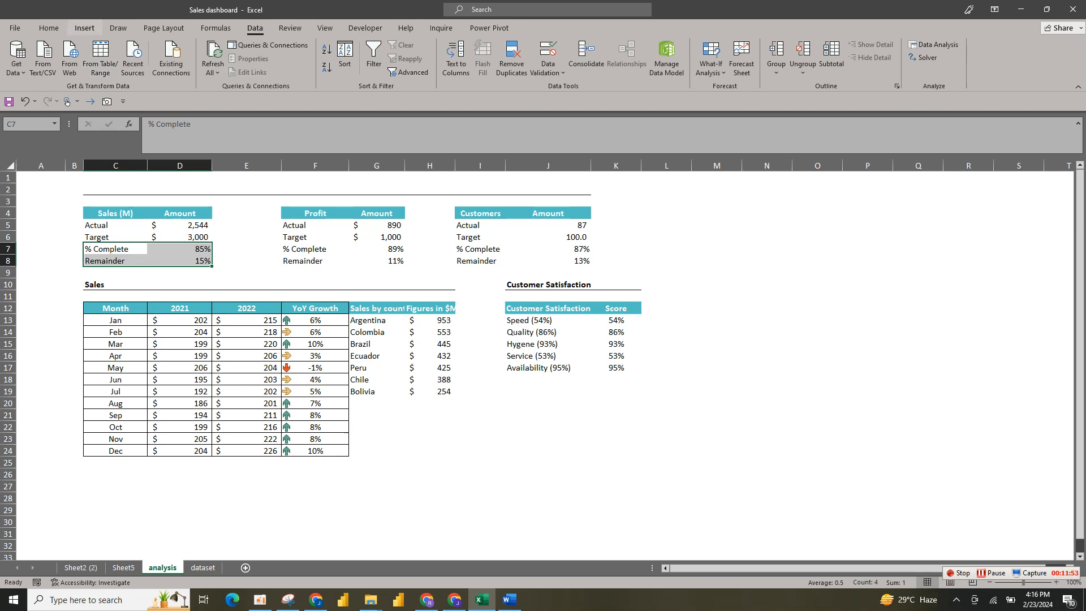
left_click(84, 28)
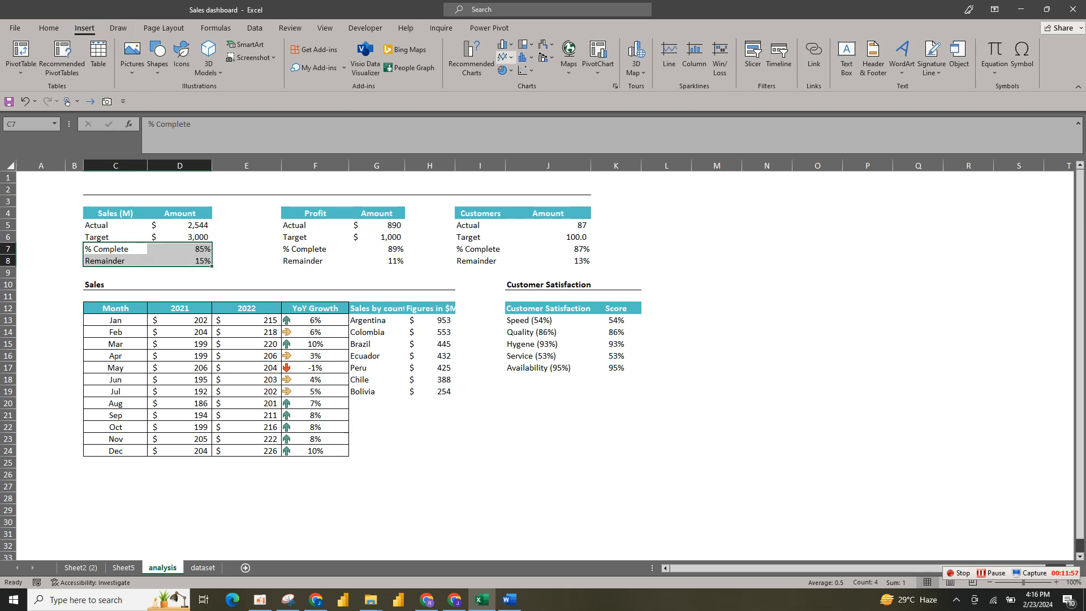
left_click(503, 70)
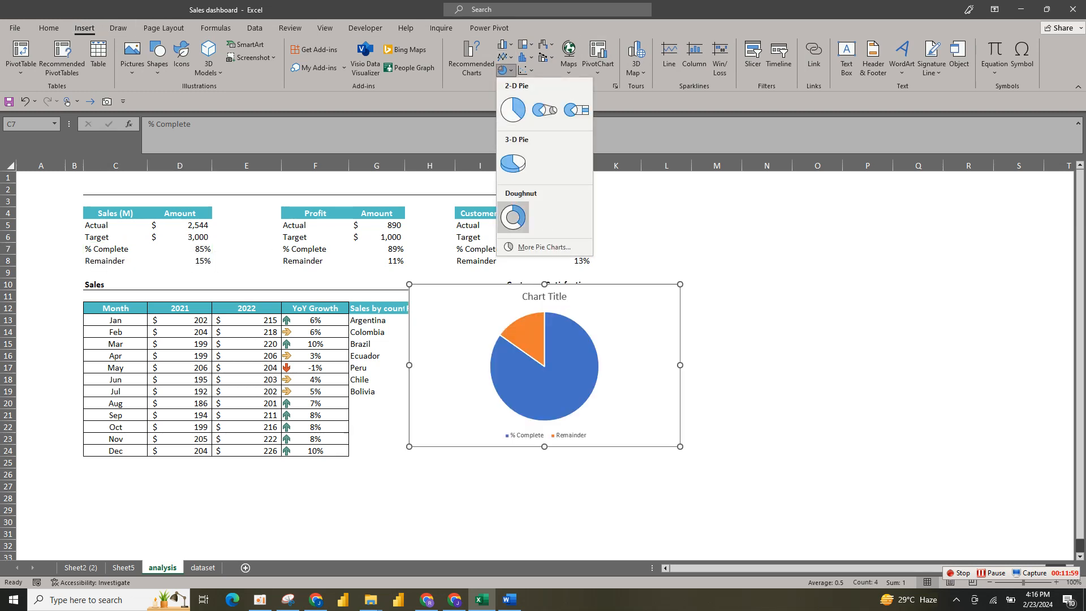
left_click(512, 217)
left_click_drag(628, 317, 642, 349)
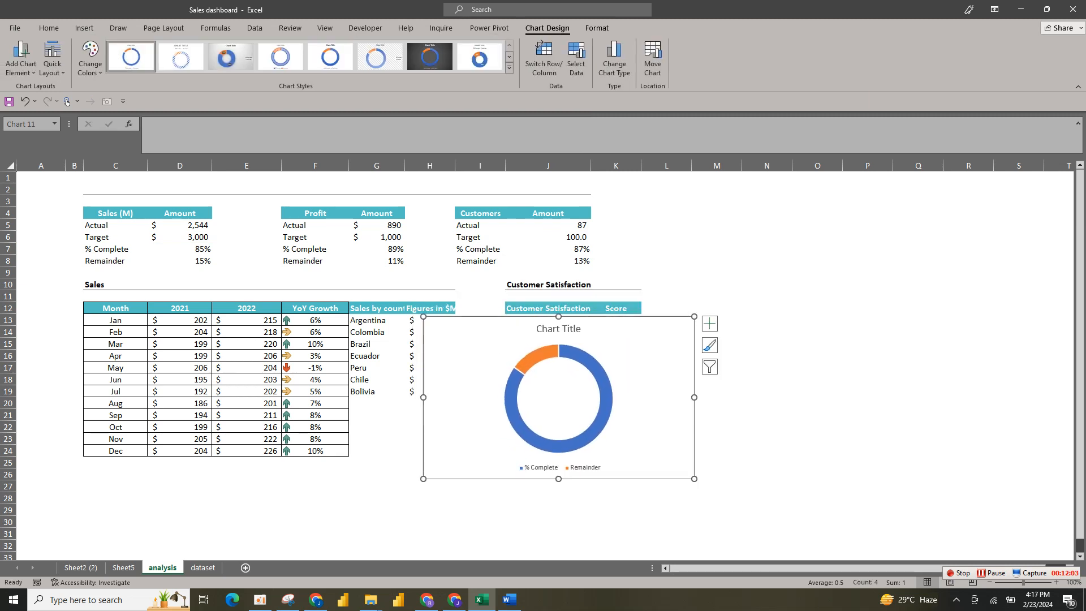
Remove the legend and the chart title from the doughnut chart
left_click(709, 324)
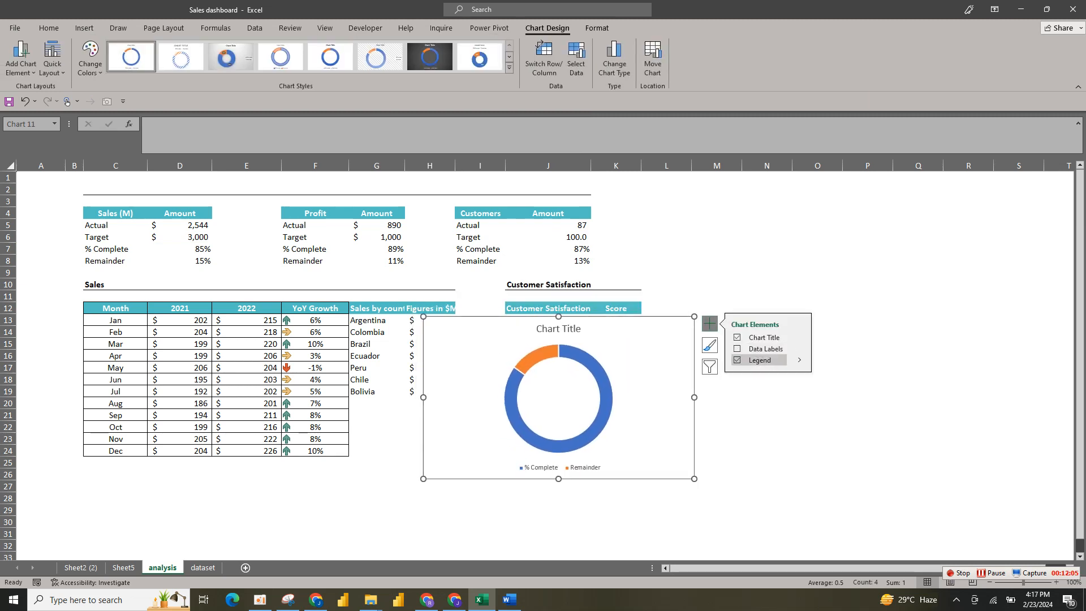
left_click(737, 359)
left_click(737, 337)
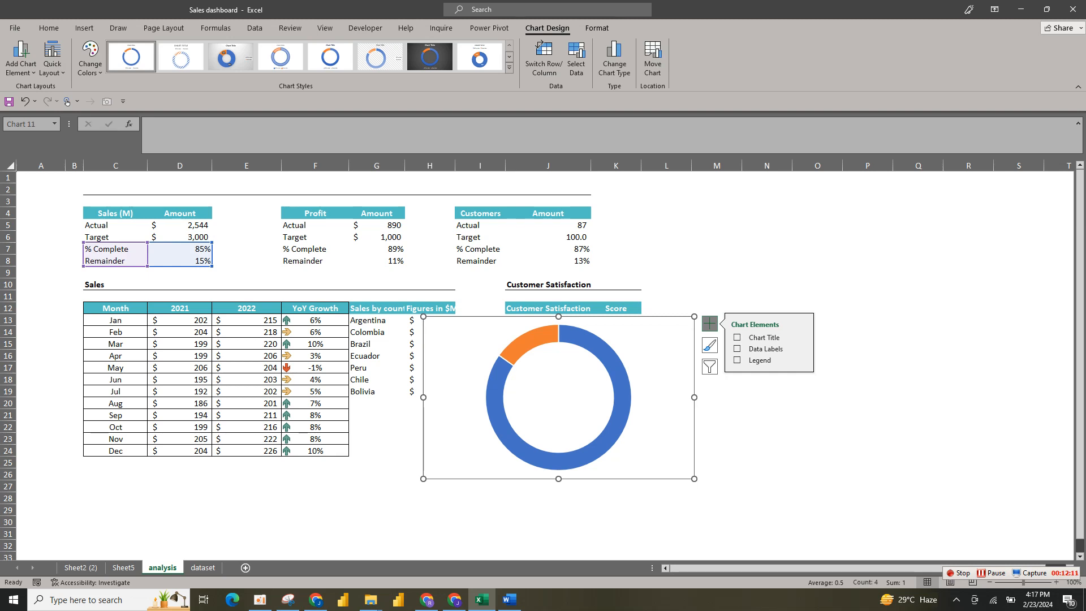
Give the doughnut chart's area no fill and no outline
left_click(597, 28)
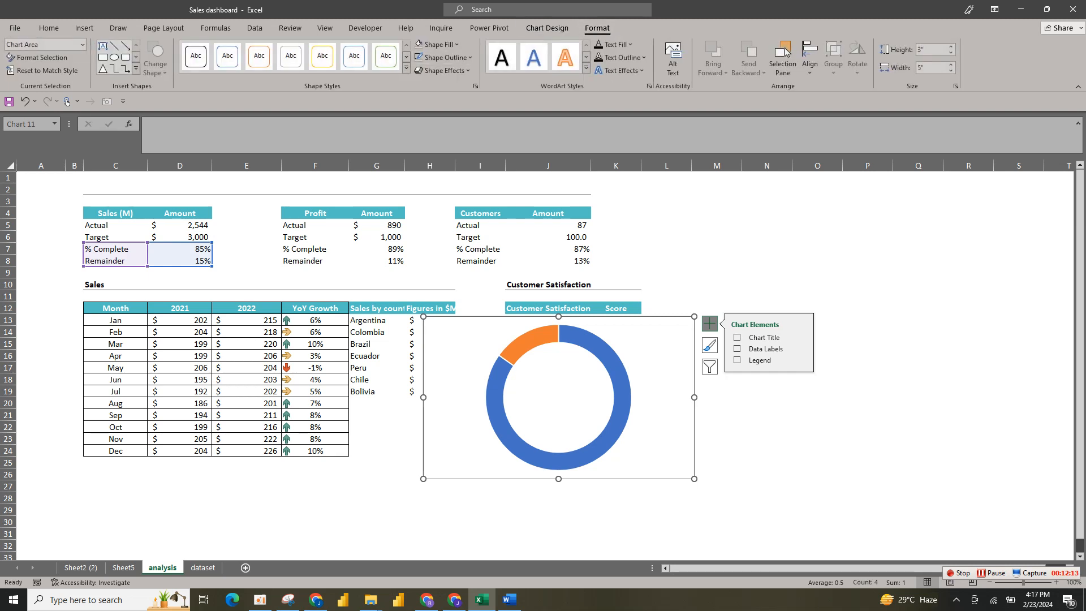
left_click(456, 44)
left_click(444, 215)
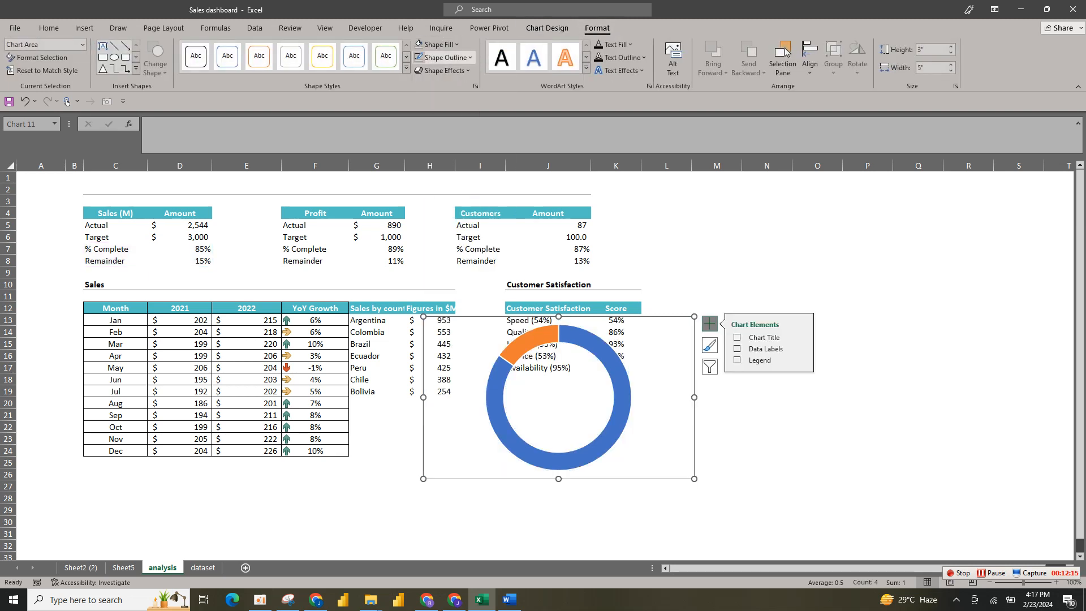
left_click(444, 58)
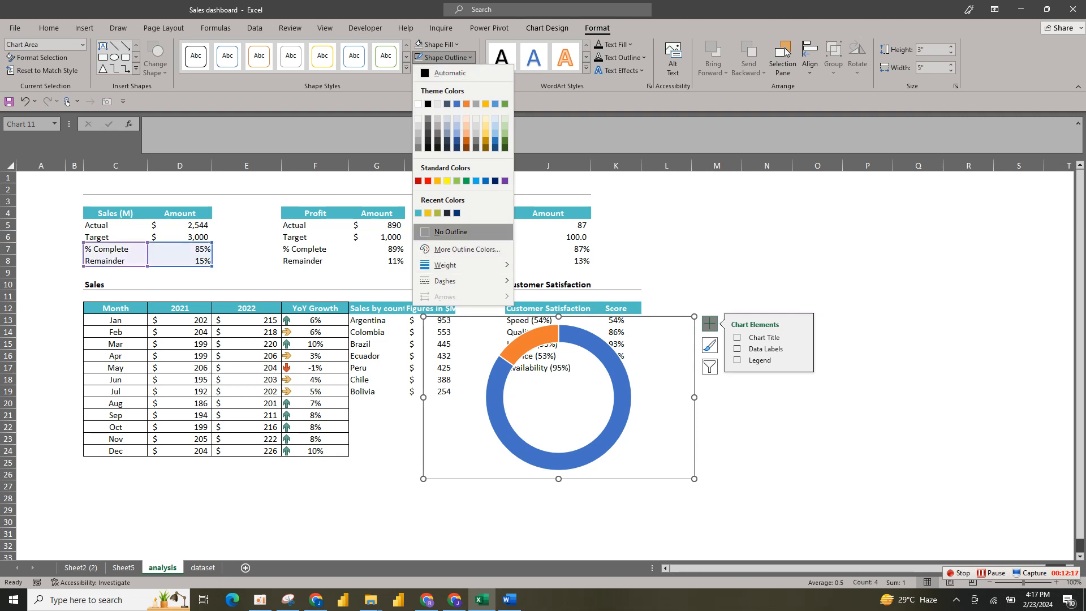
left_click(448, 234)
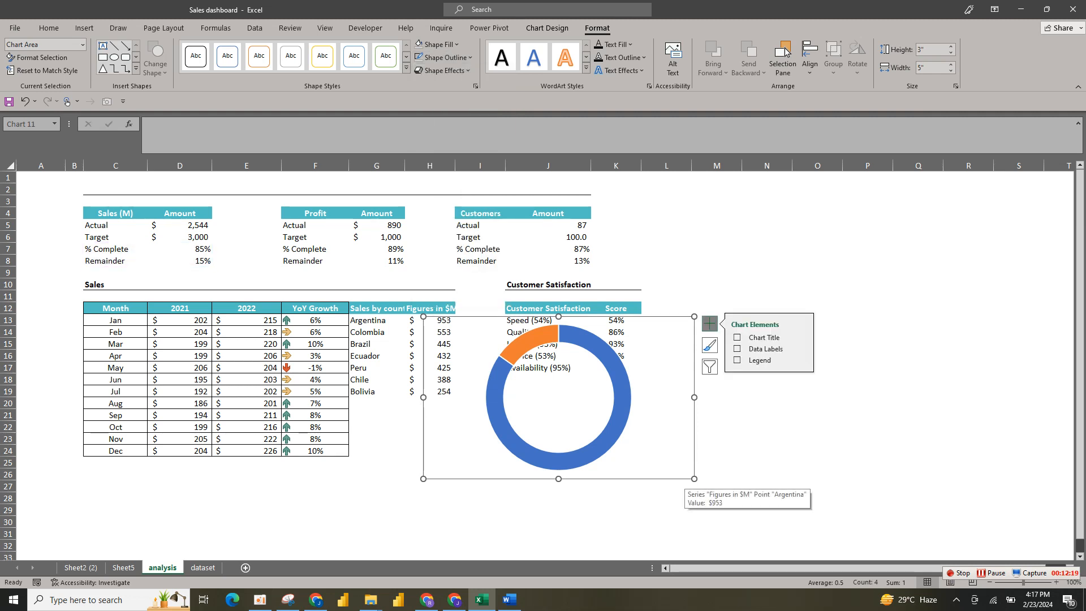
Shrink the doughnut chart to about 3.88 by 2.41 inches and cut and paste it onto the Total Sales card on Sheet5
left_click_drag(694, 479, 633, 446)
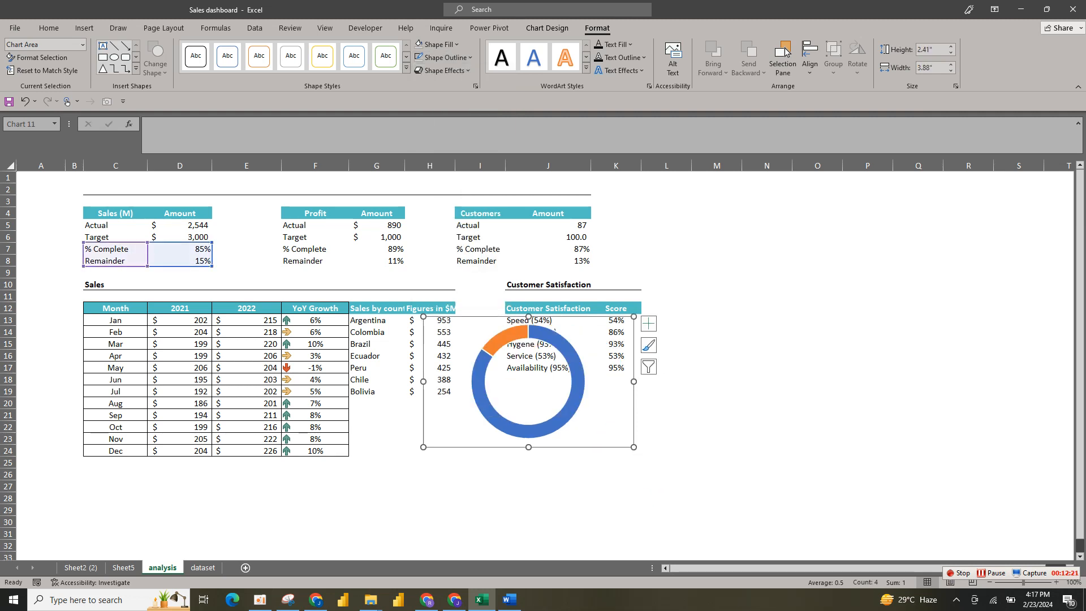
key("Delete")
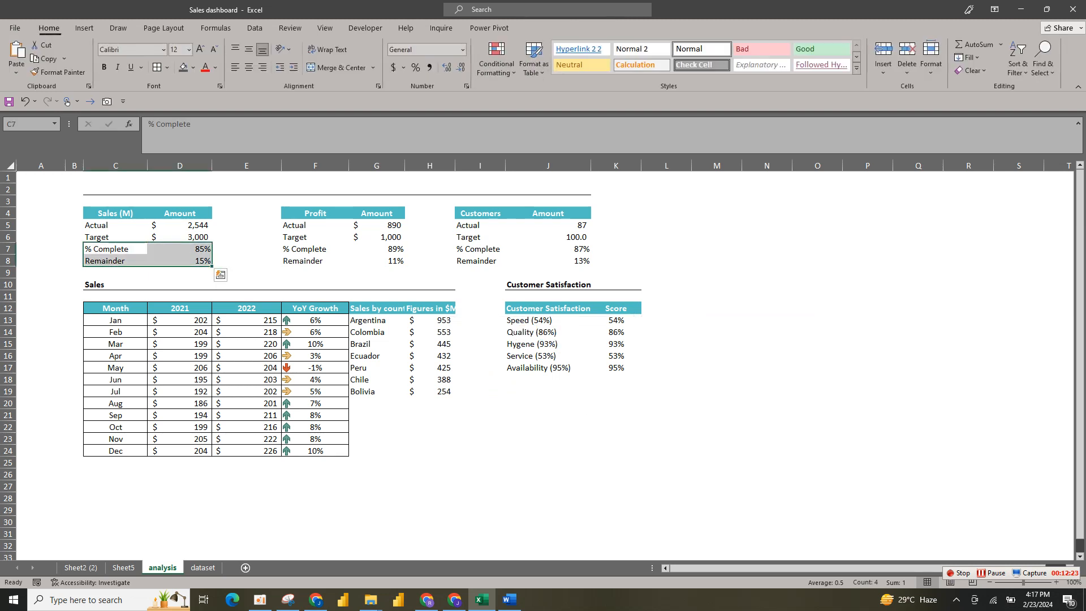
key("ctrl+Page_Up")
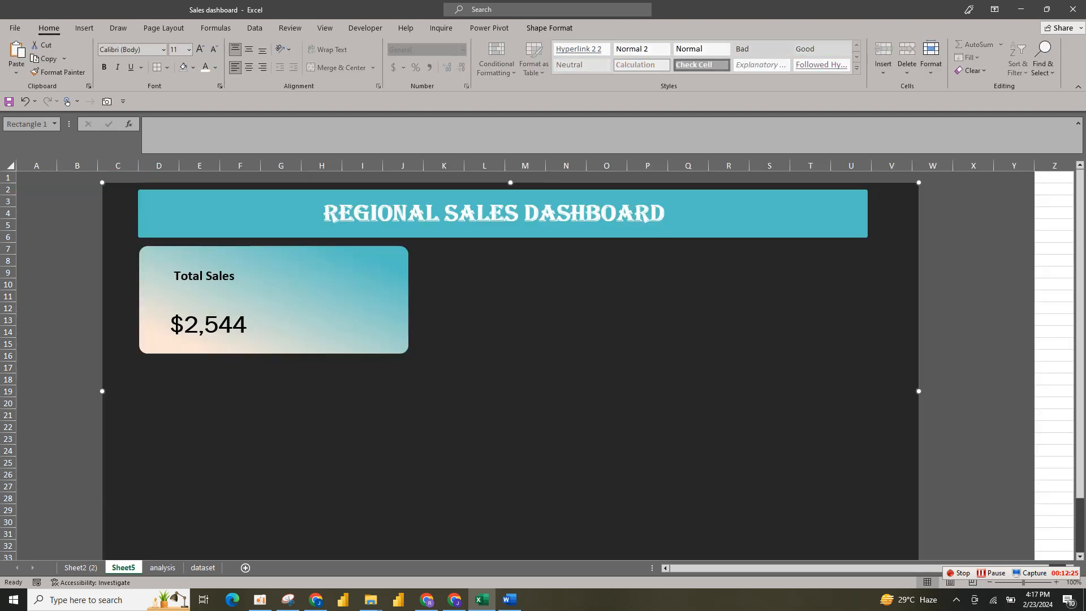
key("ctrl+v")
left_click_drag(282, 271, 389, 326)
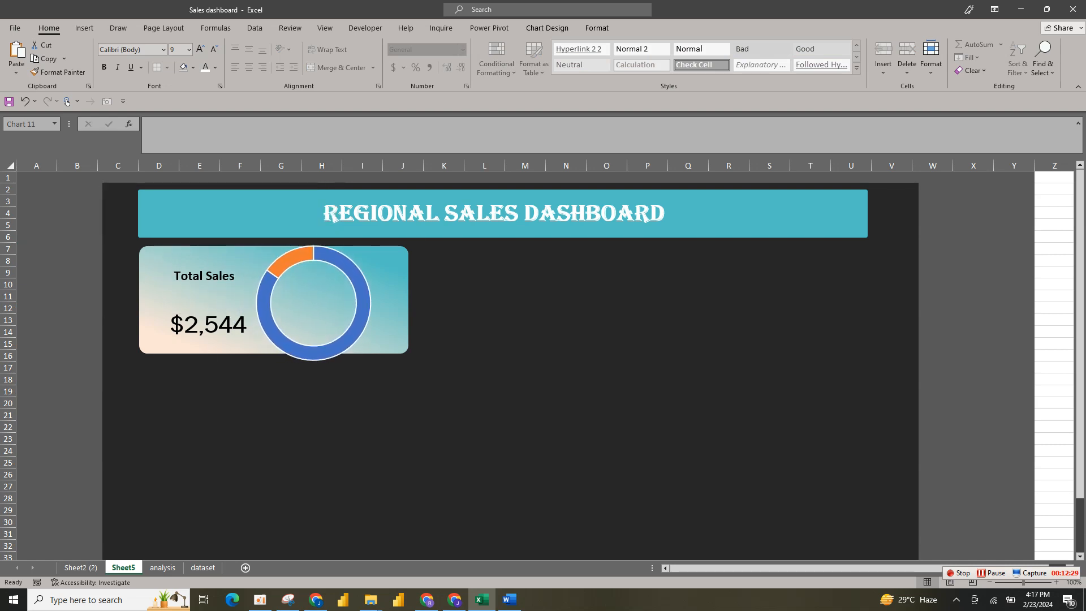
Shrink the doughnut chart to fit the card's height and shift it to the right, clear of the sales value
left_click_drag(419, 368, 410, 356)
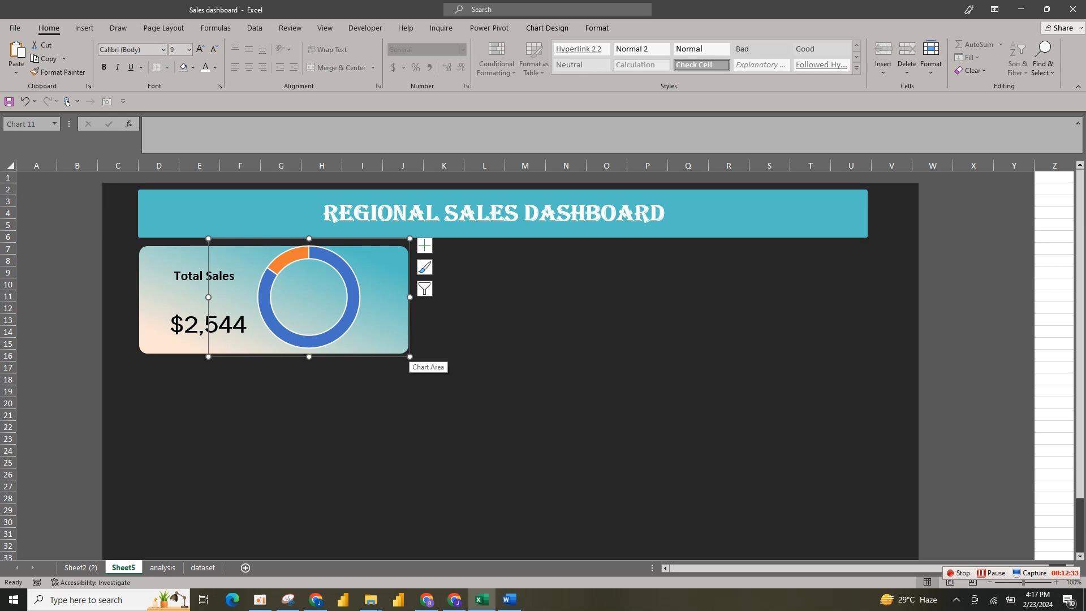
left_click(349, 316)
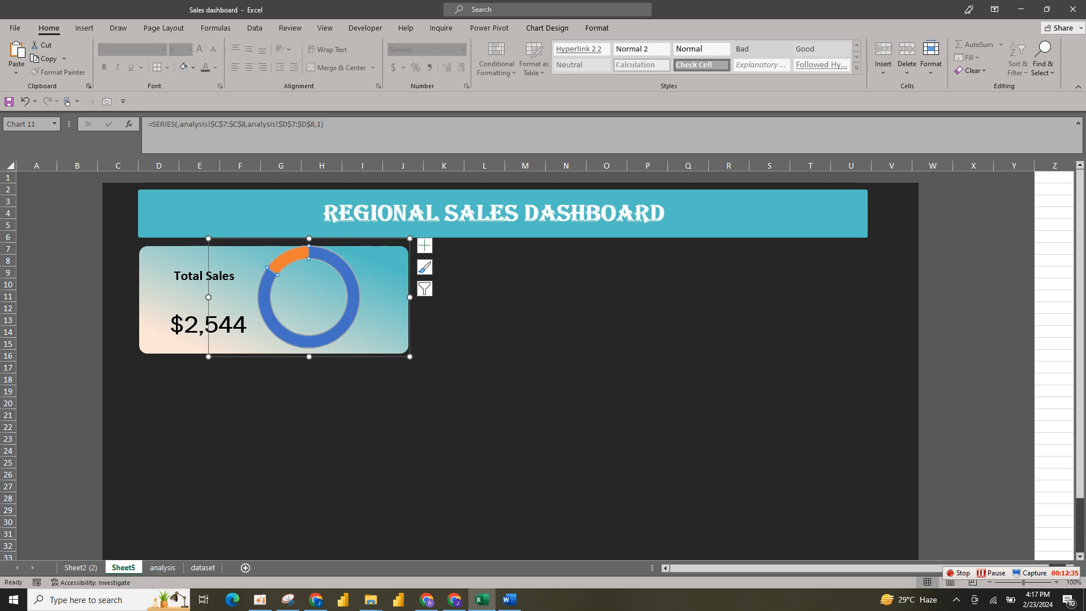
left_click_drag(376, 325, 433, 302)
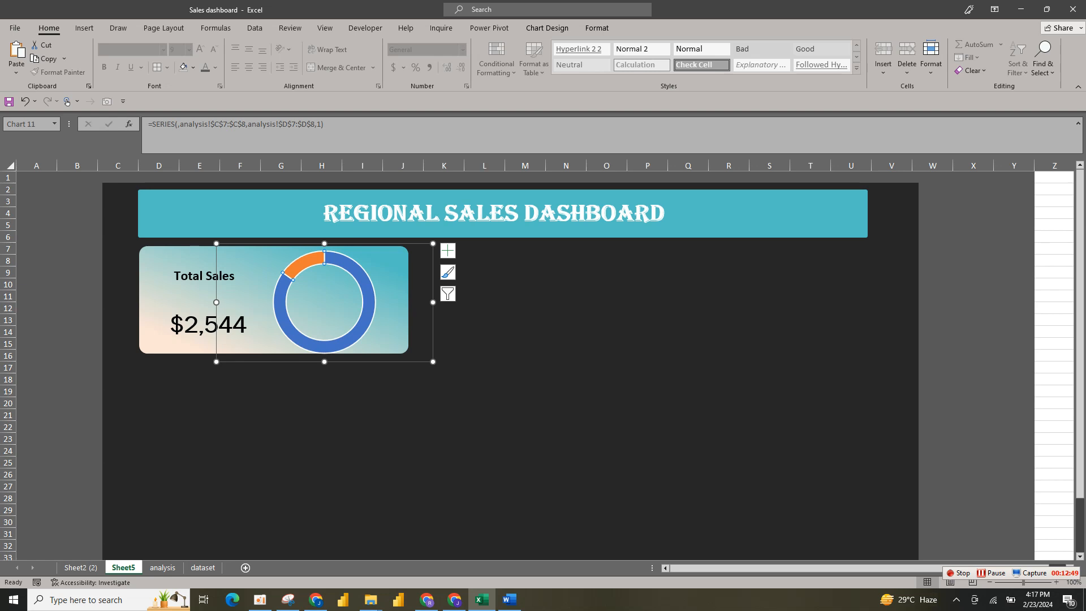
Format the doughnut's % Complete slice with no border line and a solid dark navy fill
right_click(353, 269)
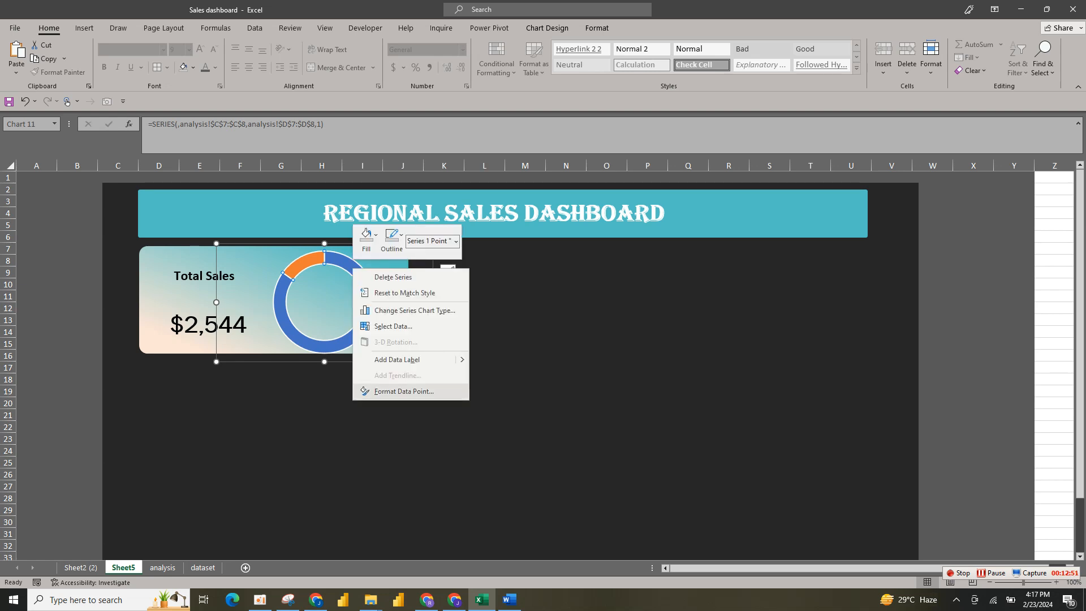
left_click(404, 391)
left_click(943, 212)
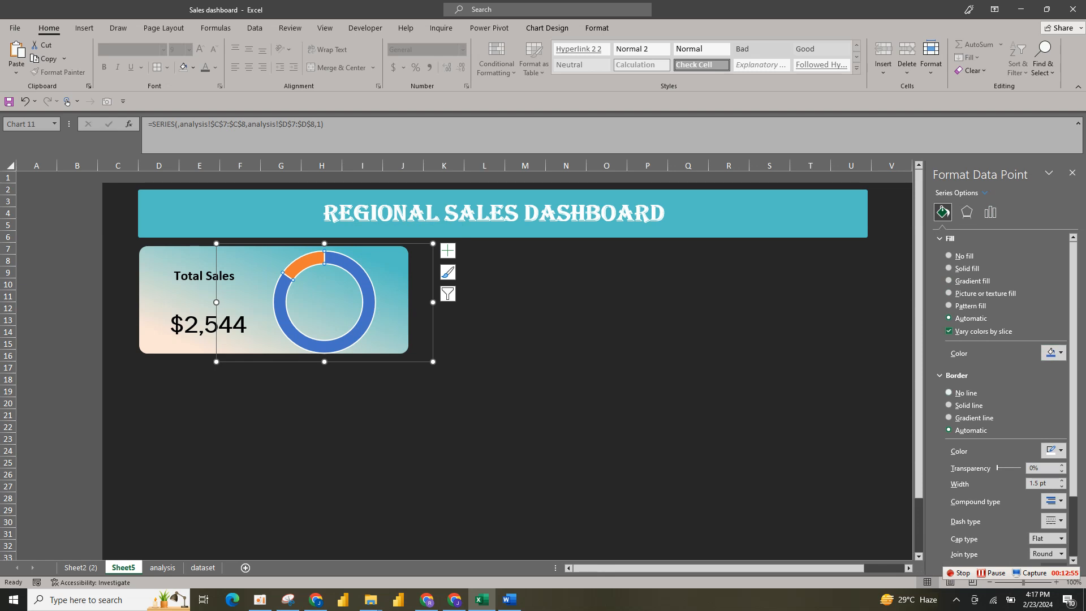
left_click(955, 392)
left_click(1053, 353)
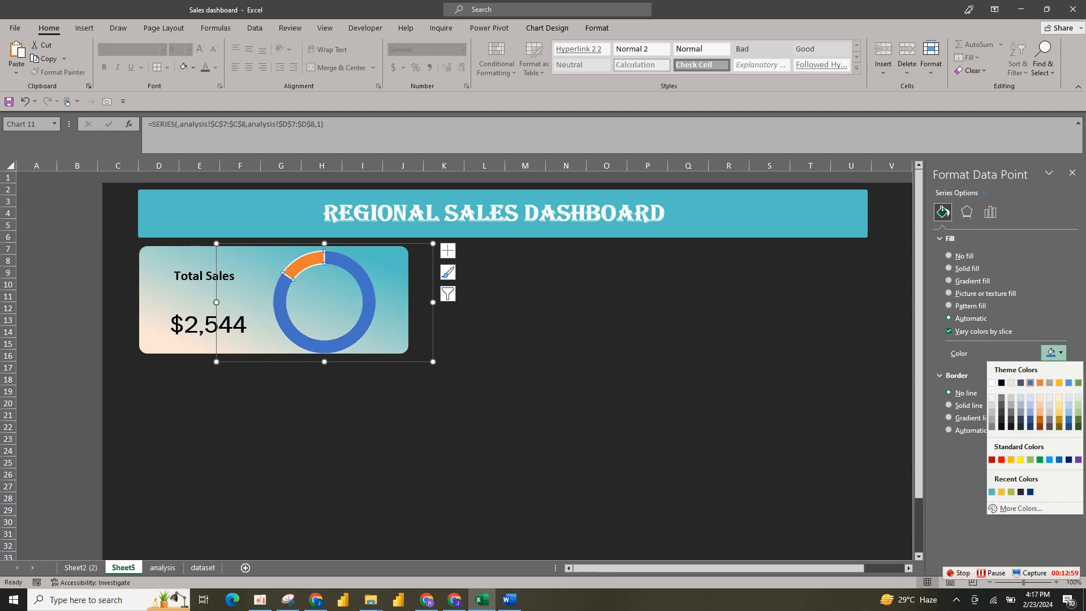
left_click(1021, 491)
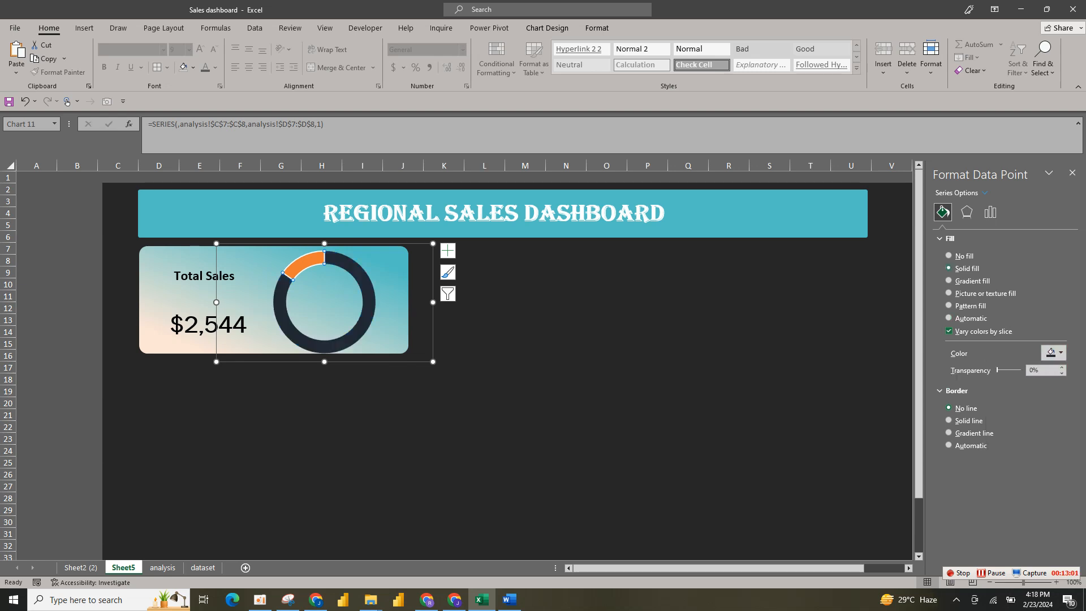
Format the doughnut's Remainder slice with no border line and a solid white fill
left_click(296, 263)
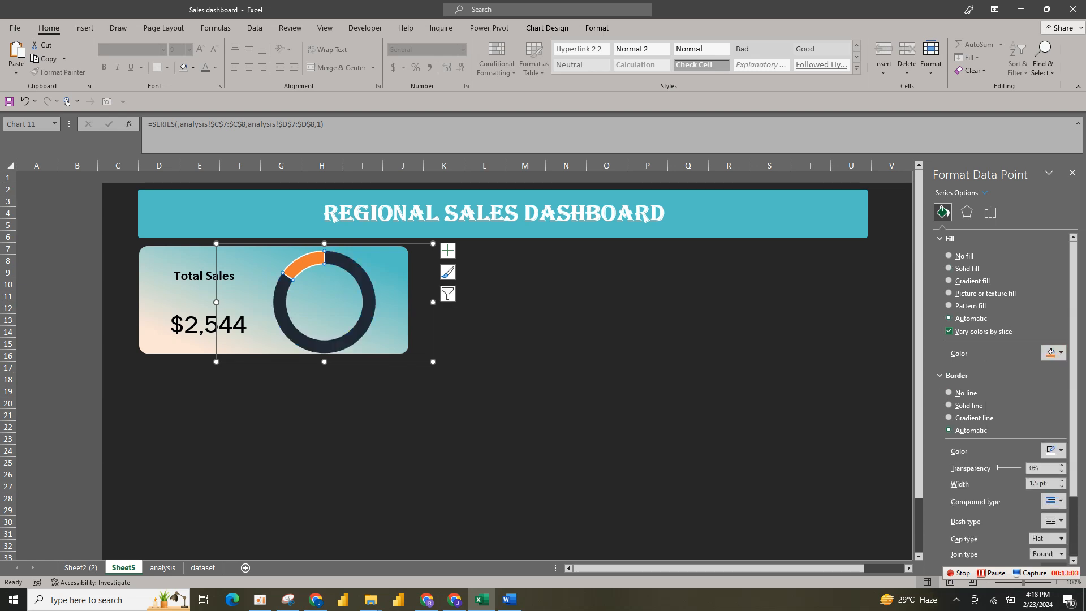
left_click(948, 393)
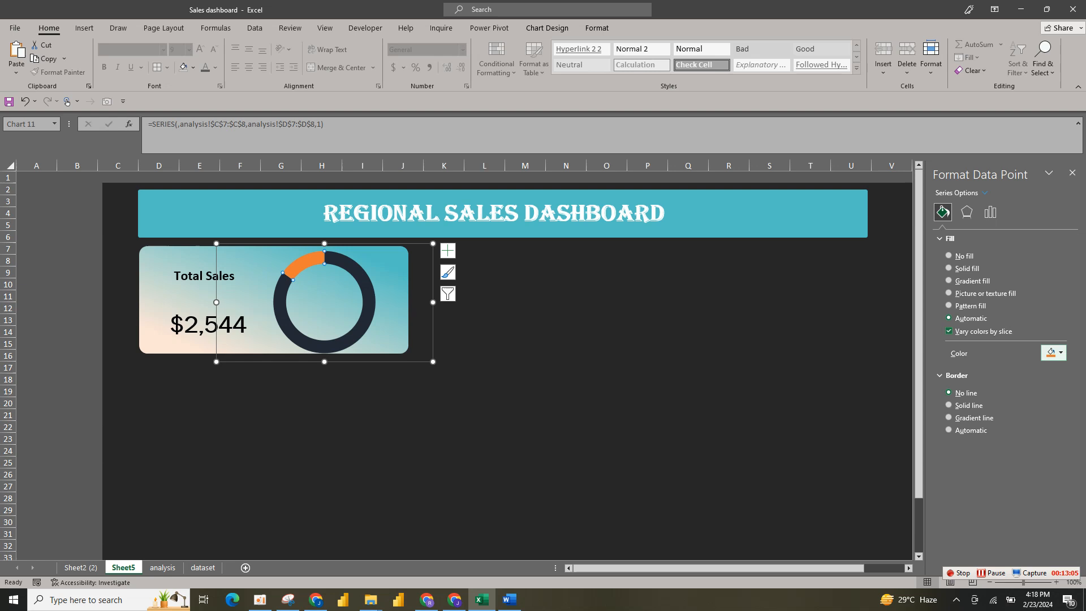
left_click(1052, 352)
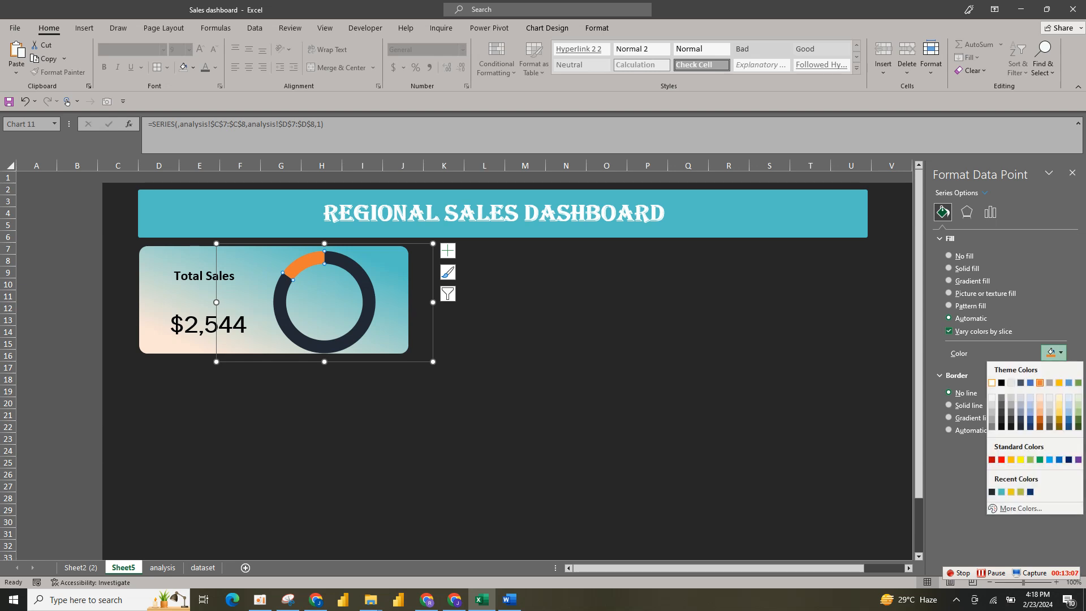
left_click(991, 382)
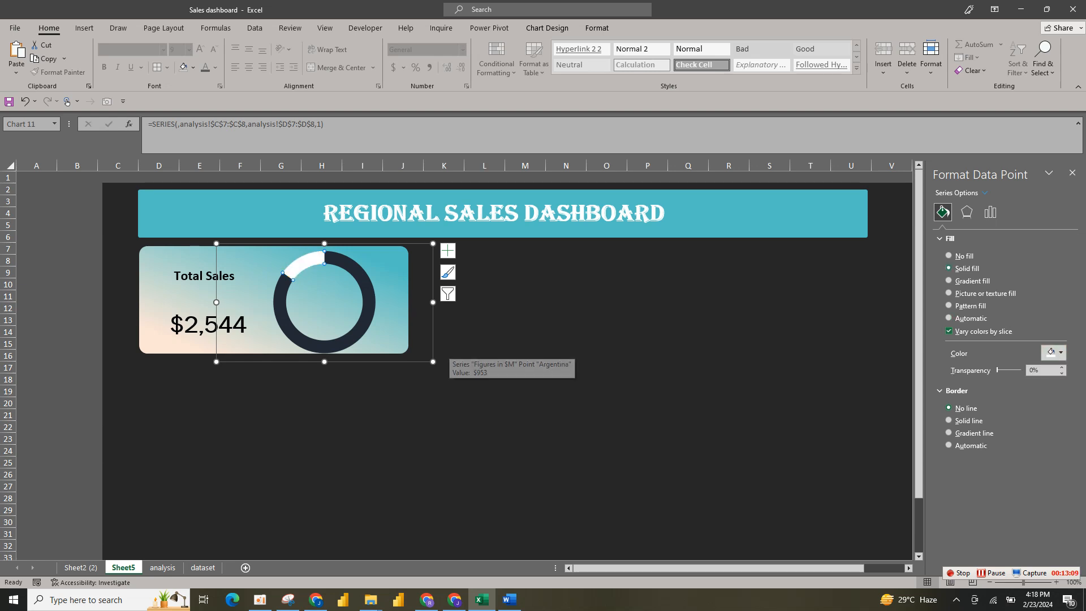
Set the doughnut chart's hole size to 80%
left_click(395, 278)
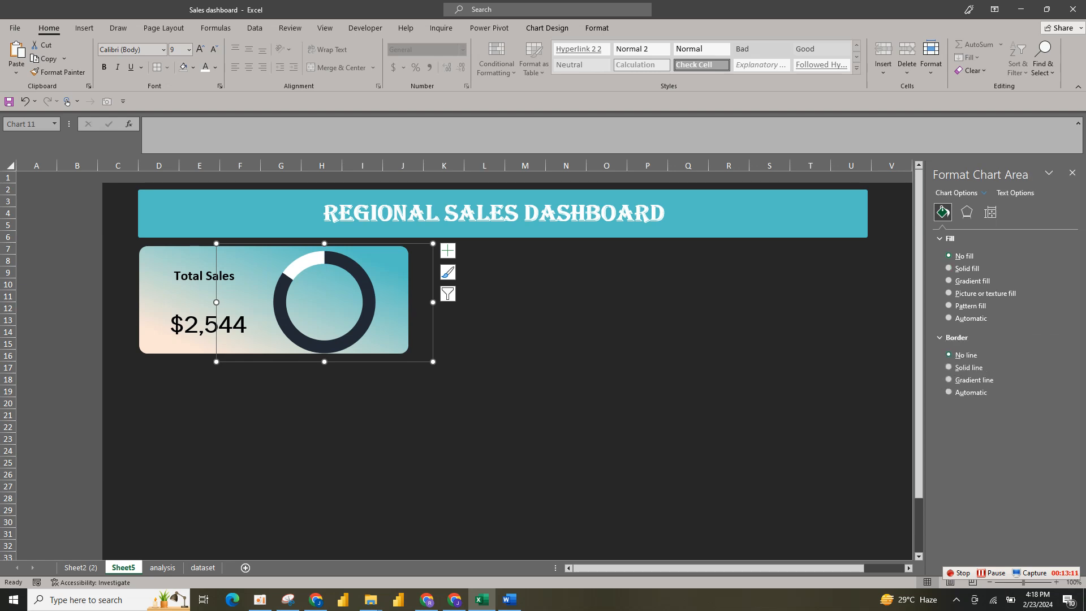
left_click(990, 212)
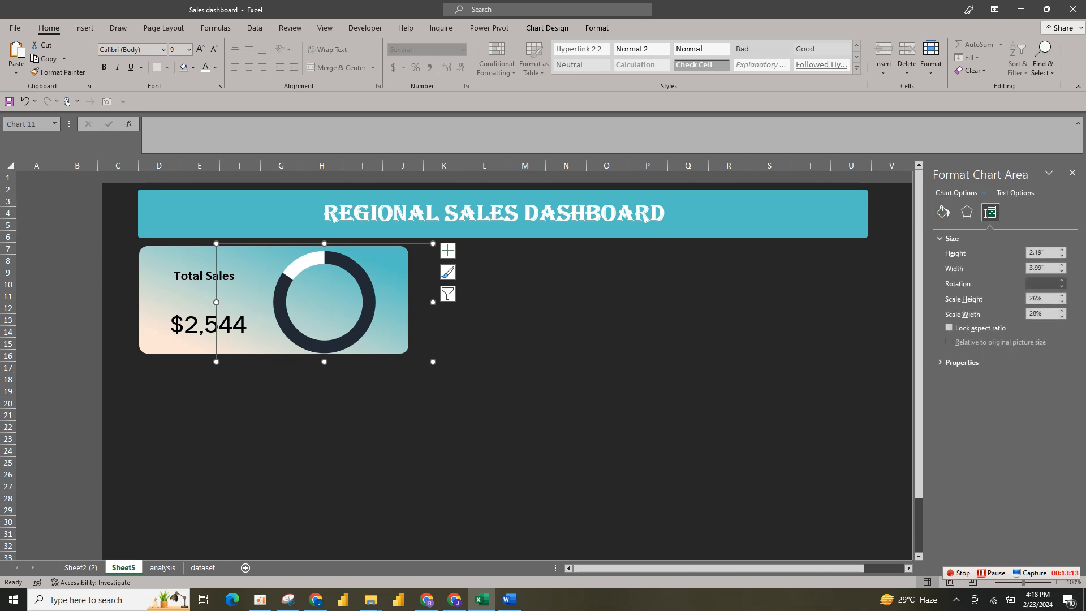
left_click(328, 260)
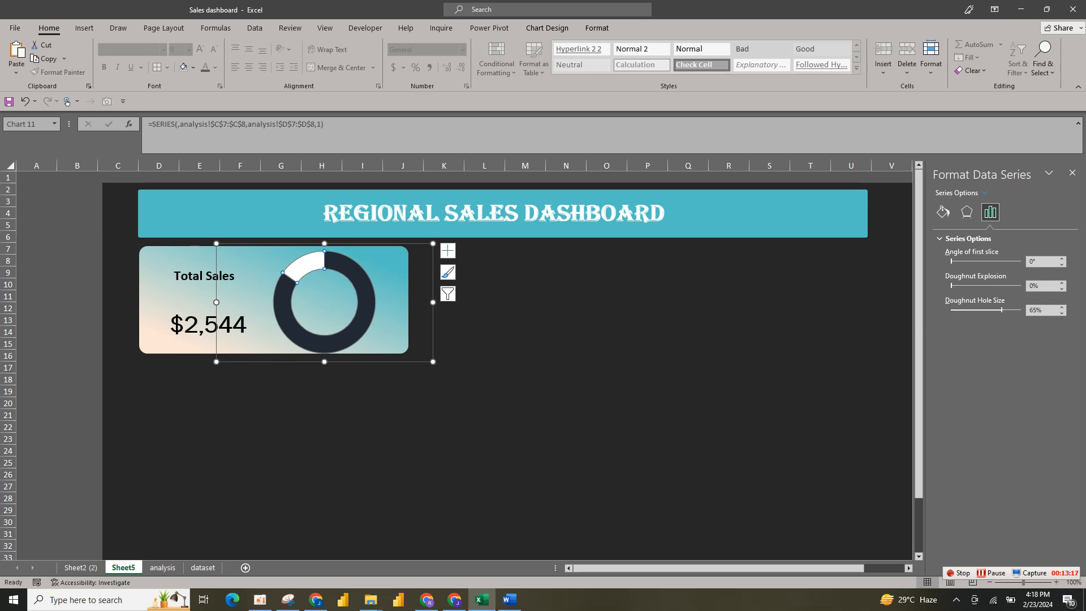
left_click(1011, 310)
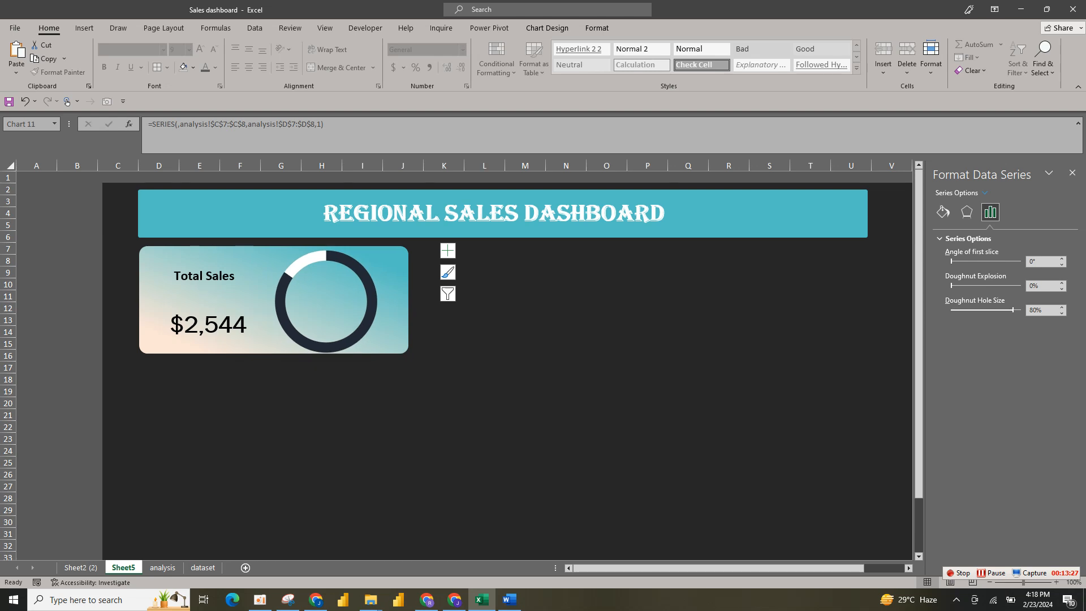
Narrow the Total Sales card from its right edge so it ends just beyond the doughnut
left_click(404, 283)
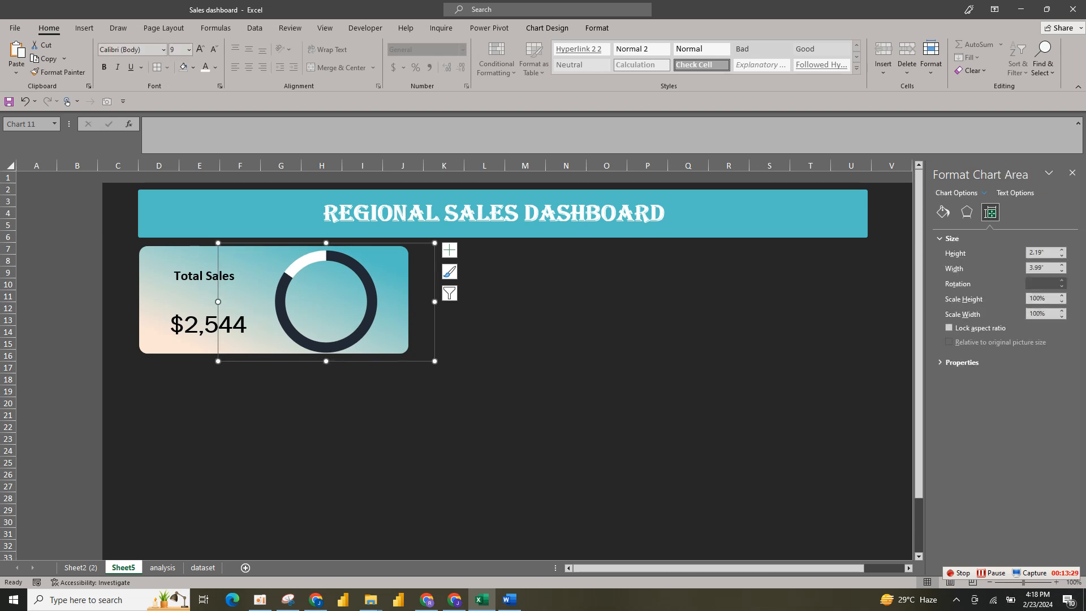
left_click(154, 301)
left_click_drag(408, 300, 389, 300)
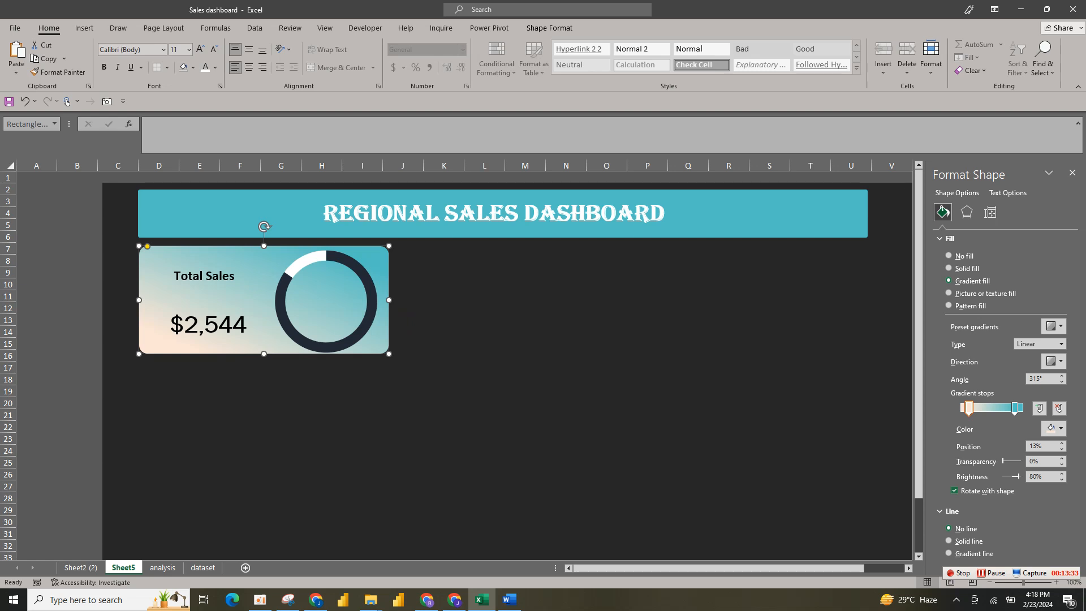
Nudge the sales value up slightly and middle-align the text vertically in both the value and Total Sales text boxes
left_click(209, 325)
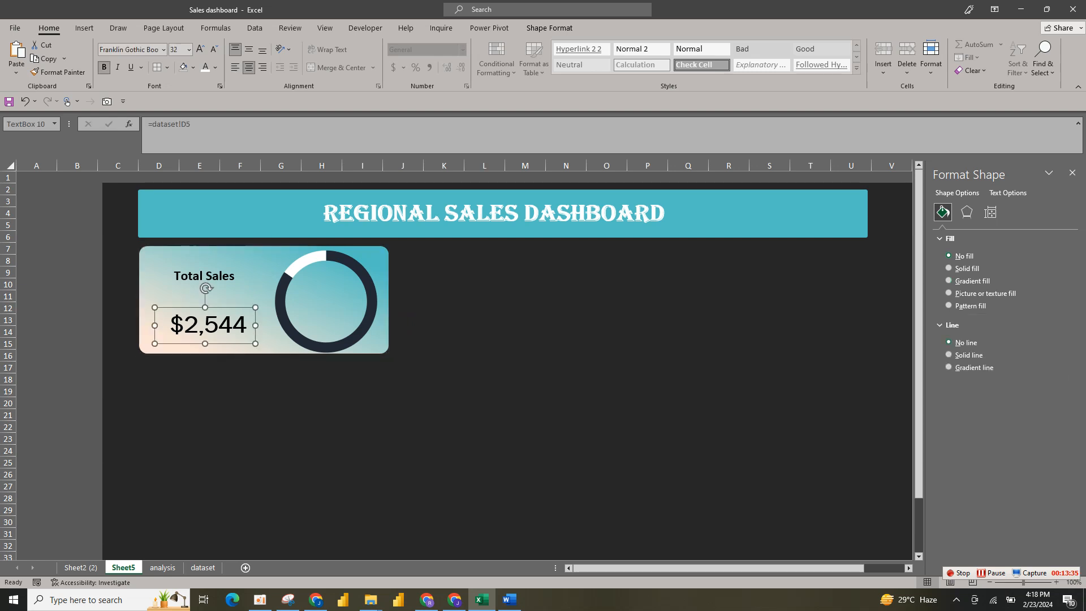
key("Up")
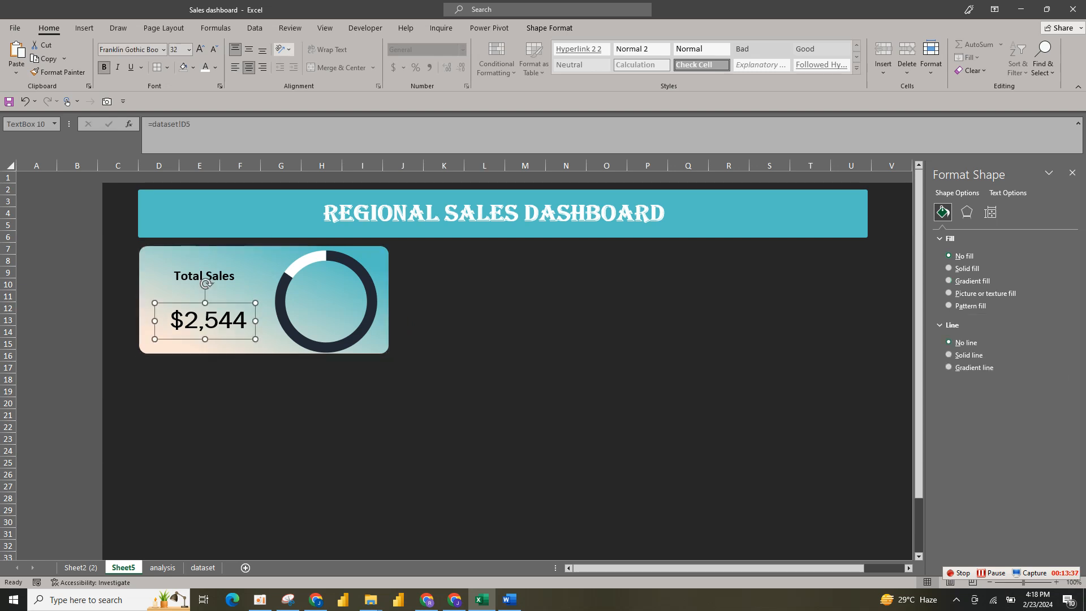
left_click(249, 49)
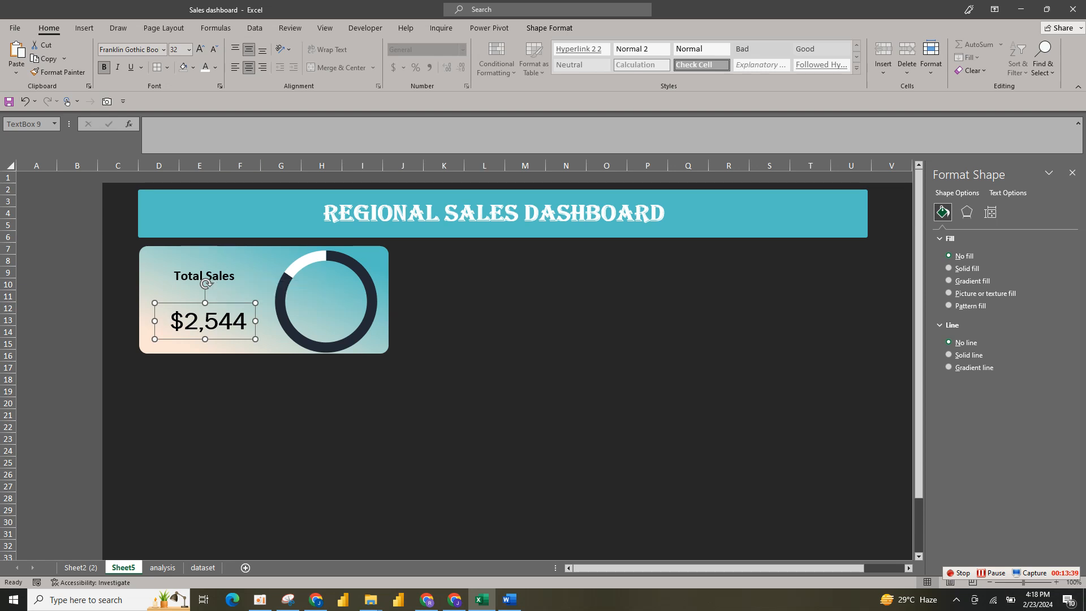
left_click(212, 276)
left_click(249, 49)
left_click(248, 256)
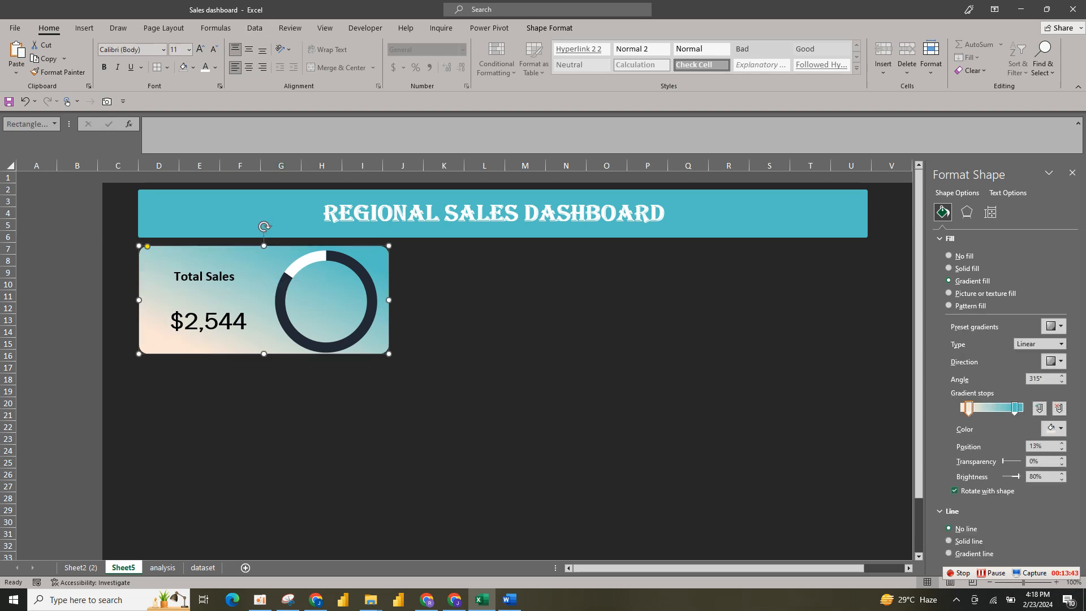
Shrink the doughnut ring slightly within the card and trim the card's right edge a little closer to it
left_click(326, 298)
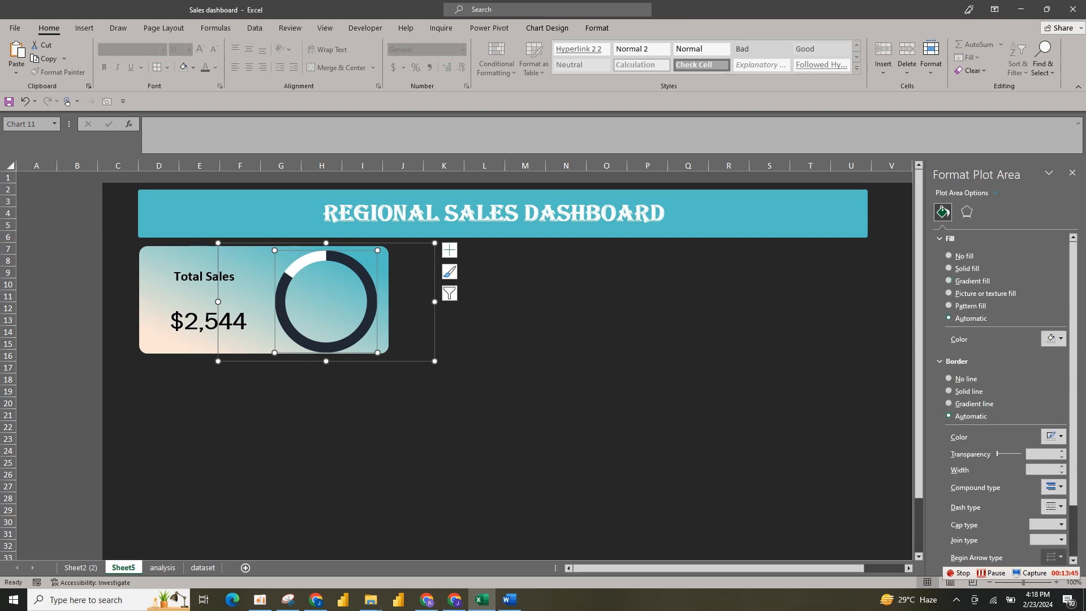
left_click_drag(218, 361, 213, 359)
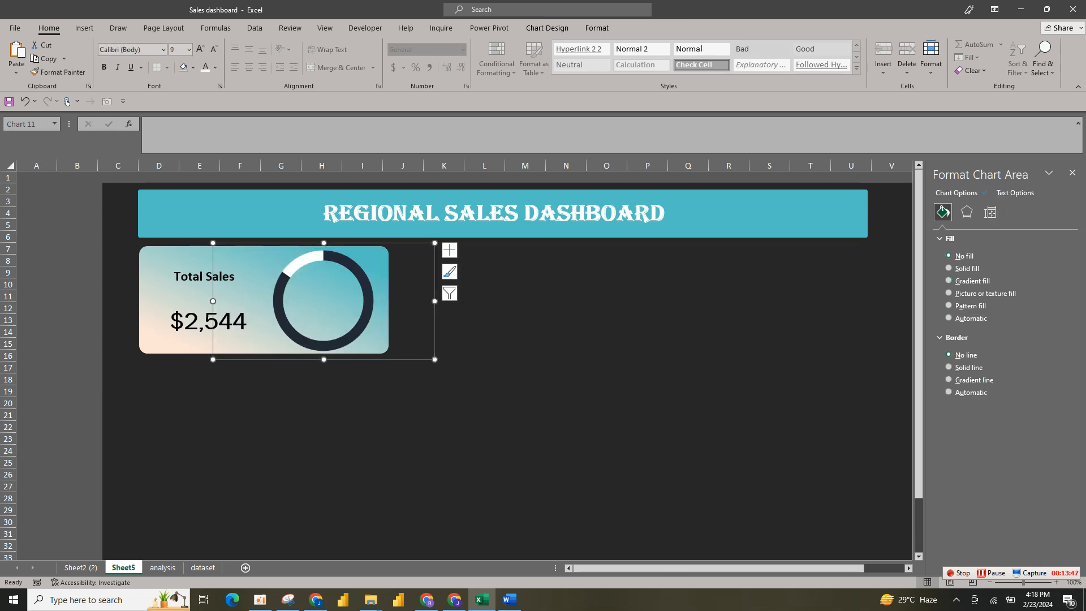
left_click(238, 390)
left_click(192, 342)
left_click_drag(388, 300, 383, 300)
left_click(328, 300)
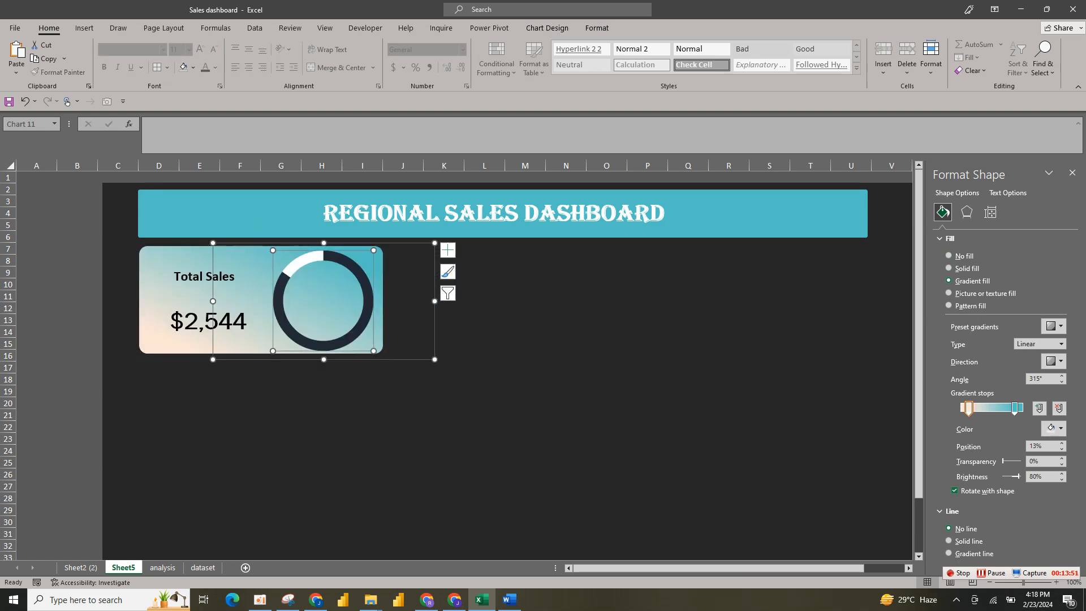
left_click(486, 294)
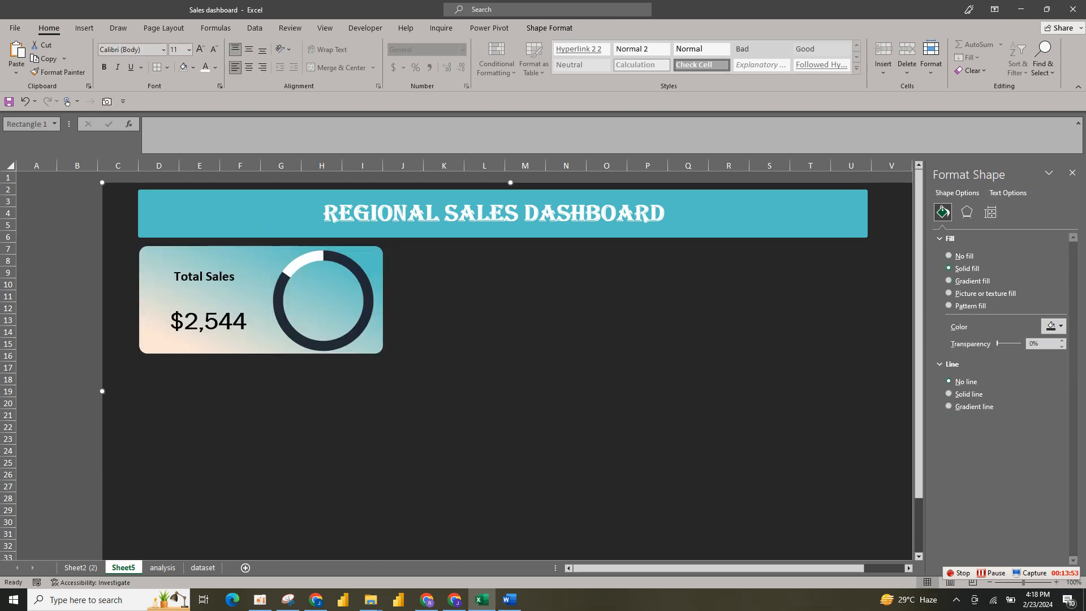
Duplicate the sales value text box, place the copy below the card and link it to cell D7 on the dataset sheet
left_click(207, 321)
key("ctrl+d")
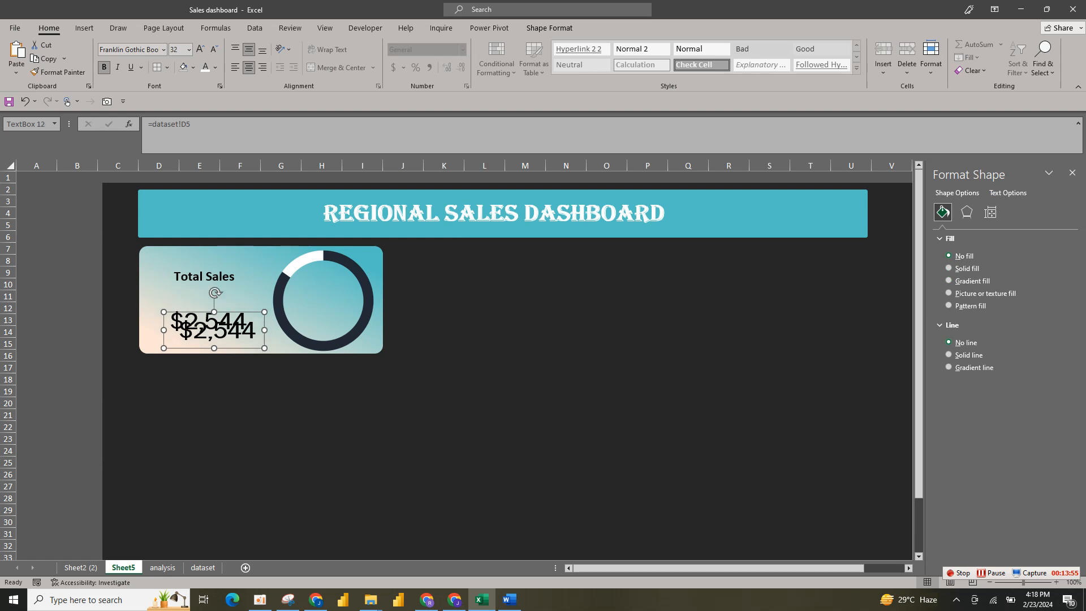
left_click_drag(217, 330, 384, 392)
left_click_drag(191, 125, 147, 124)
type("=")
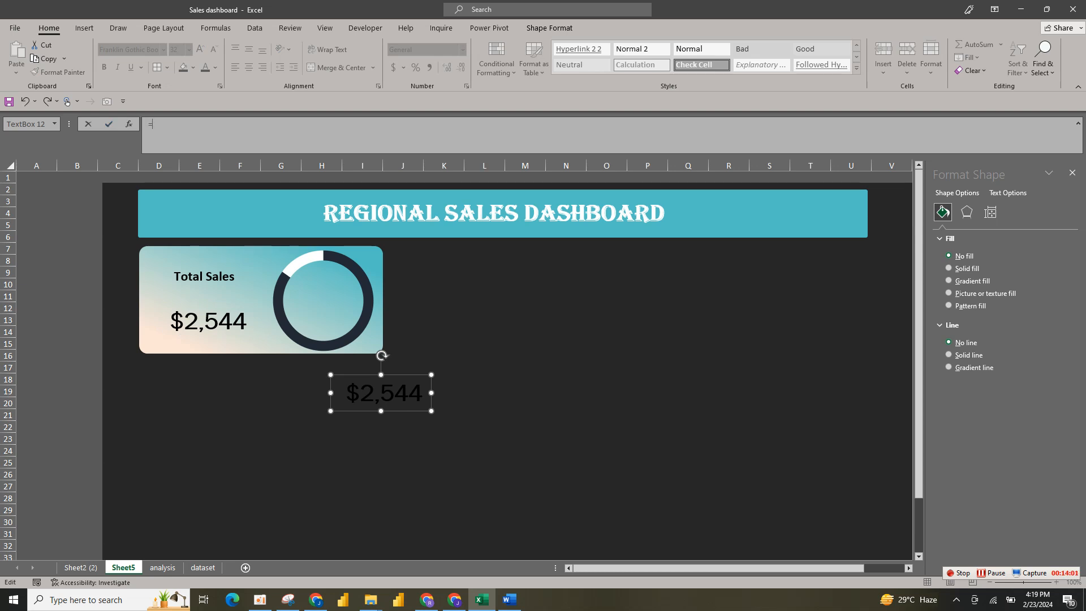
left_click(162, 568)
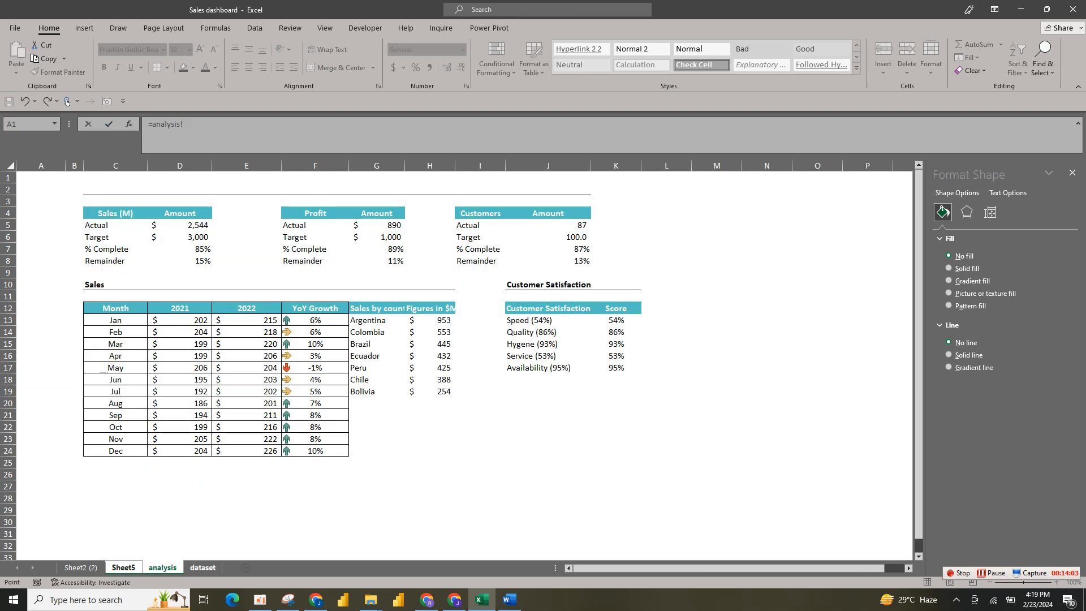
left_click(202, 567)
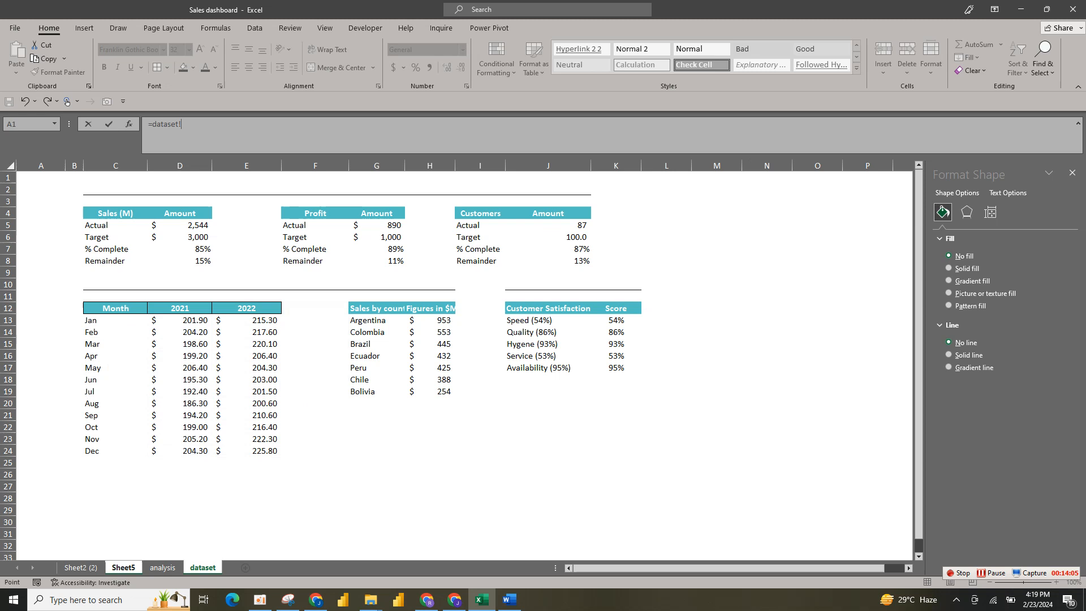
left_click(180, 249)
key("Return")
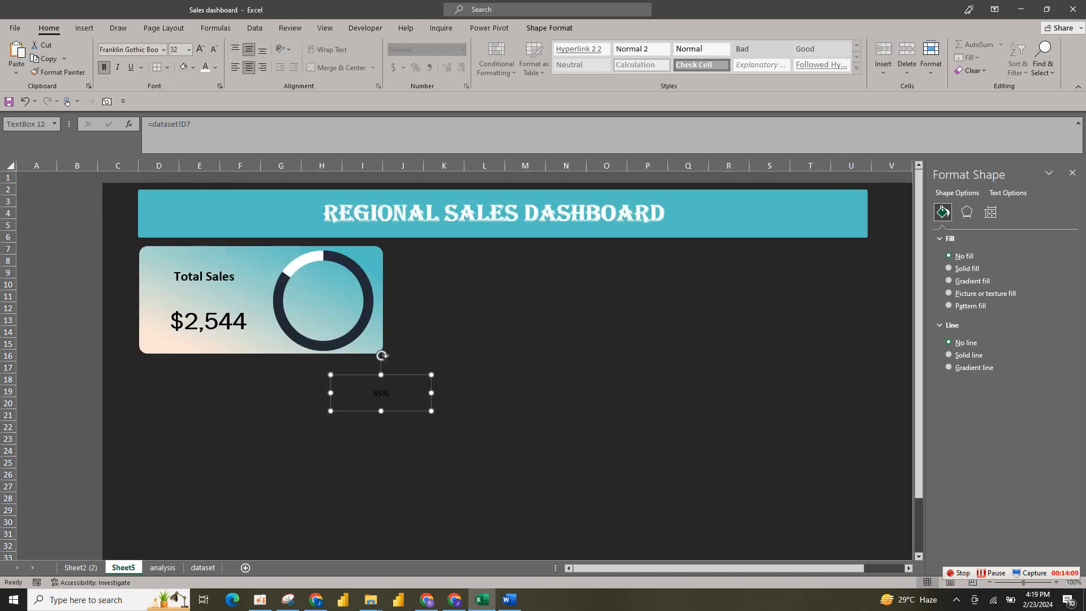
Copy the sales value's formatting onto the percentage text box and place it in the centre of the doughnut
left_click(206, 317)
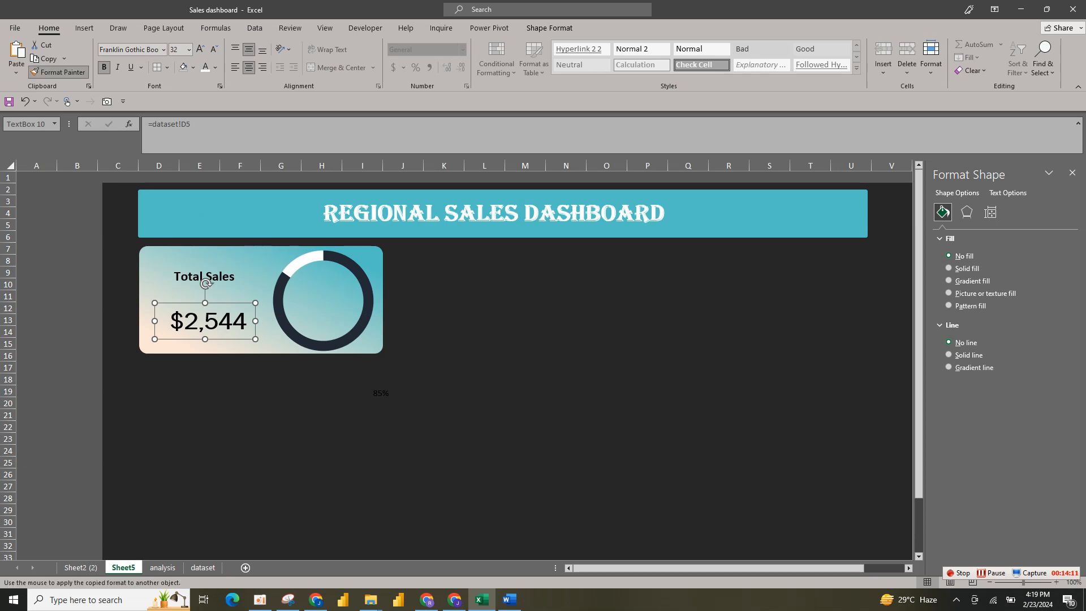
left_click(378, 392)
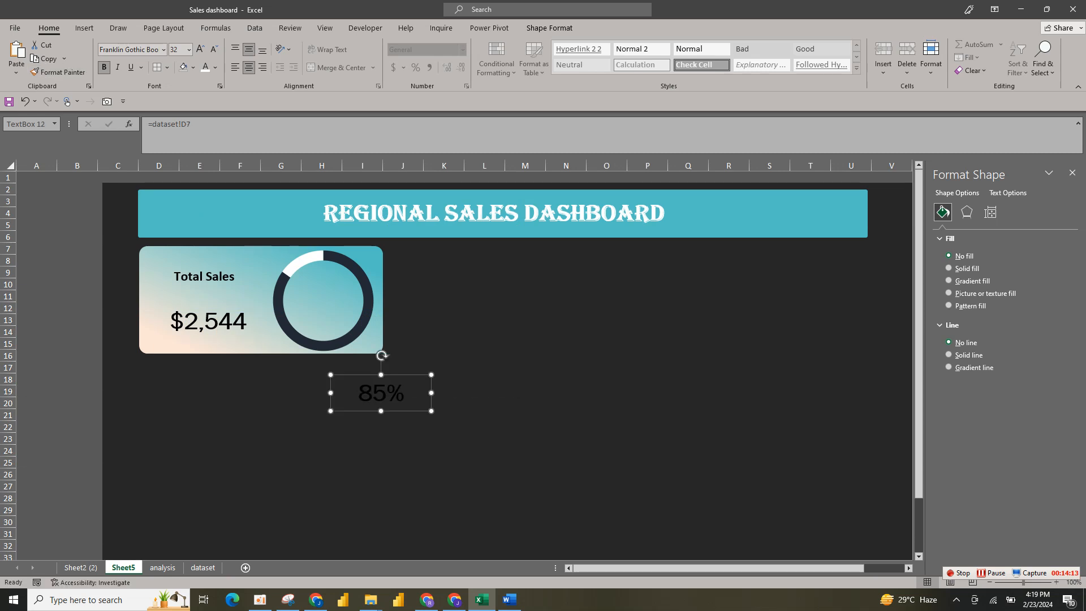
left_click_drag(379, 393, 324, 304)
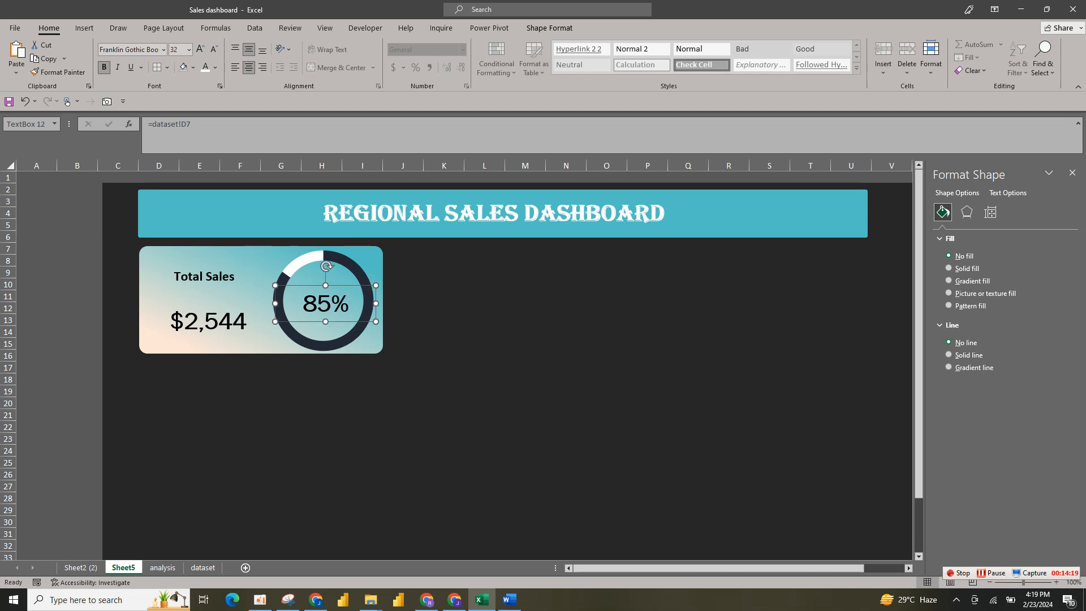
Try to group the card background with the percentage, Total Sales and sales value text boxes
left_click(376, 262)
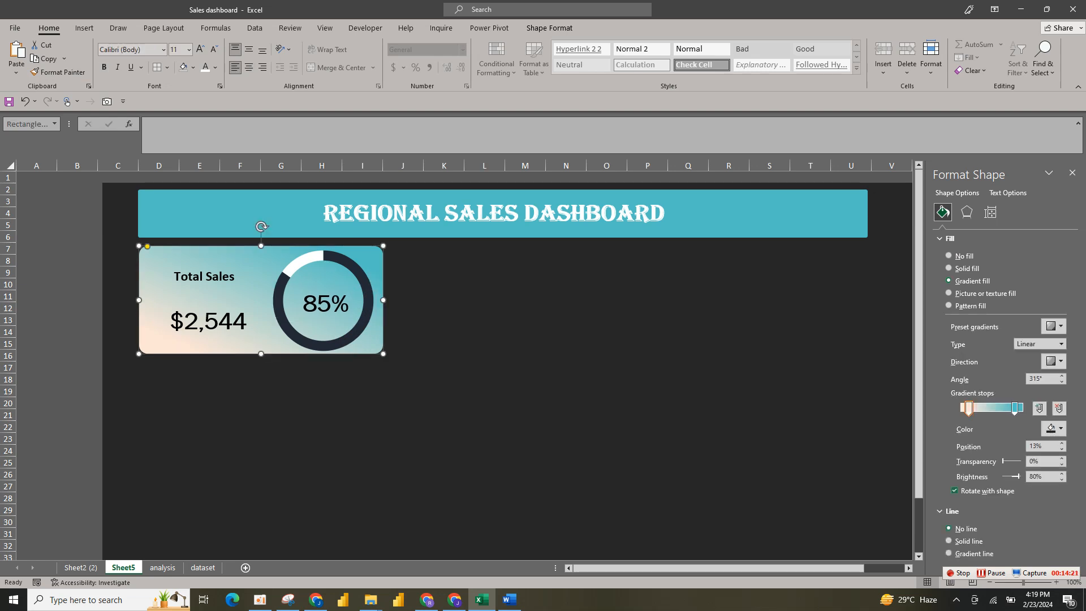
left_click(325, 304, "ctrl")
left_click(204, 277, "ctrl")
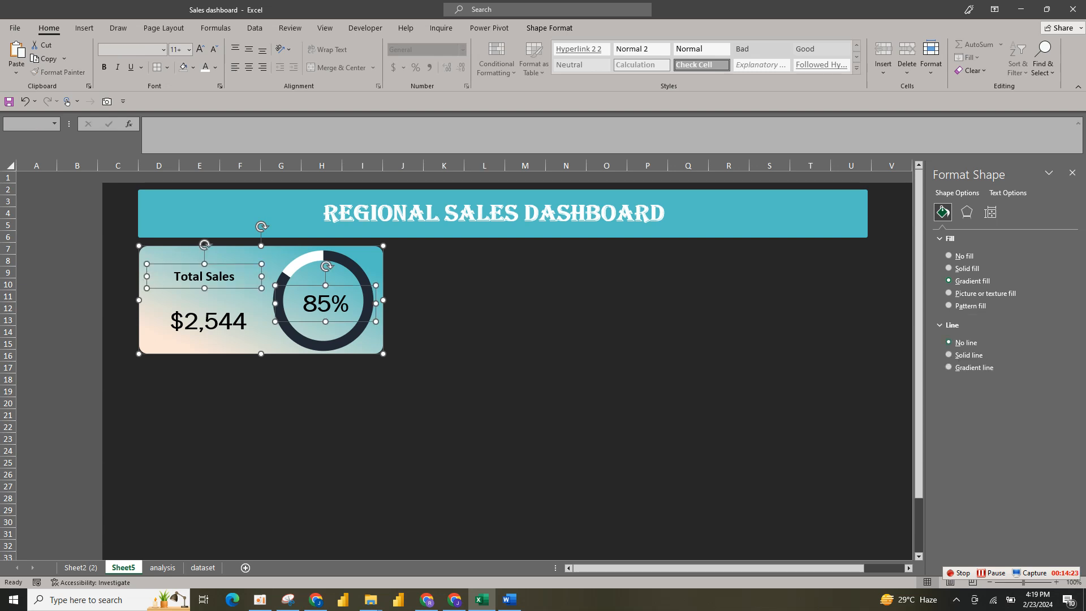
left_click(208, 320, "ctrl")
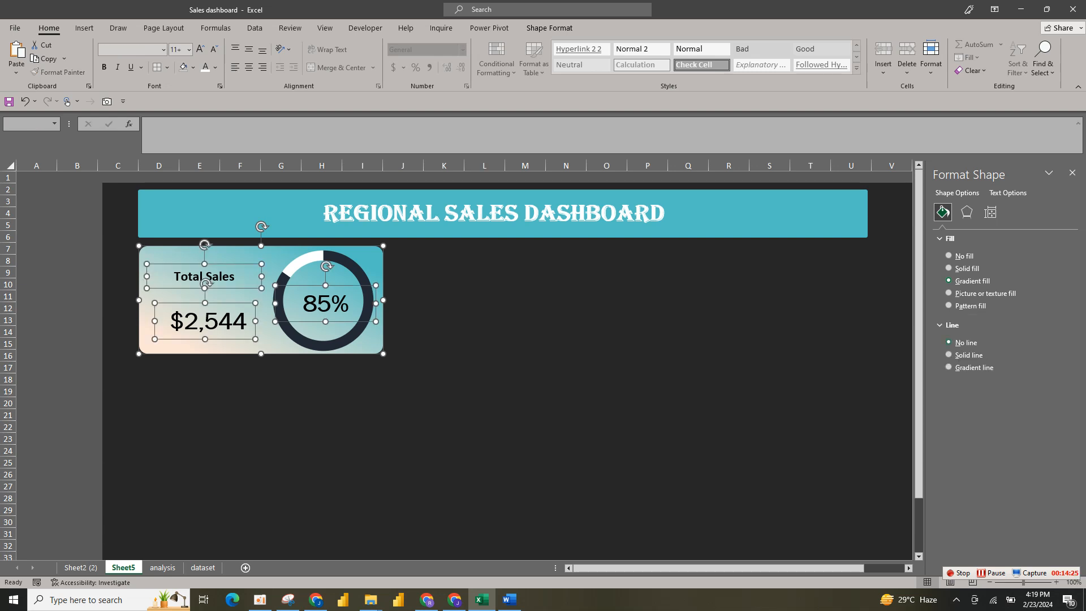
right_click(384, 247)
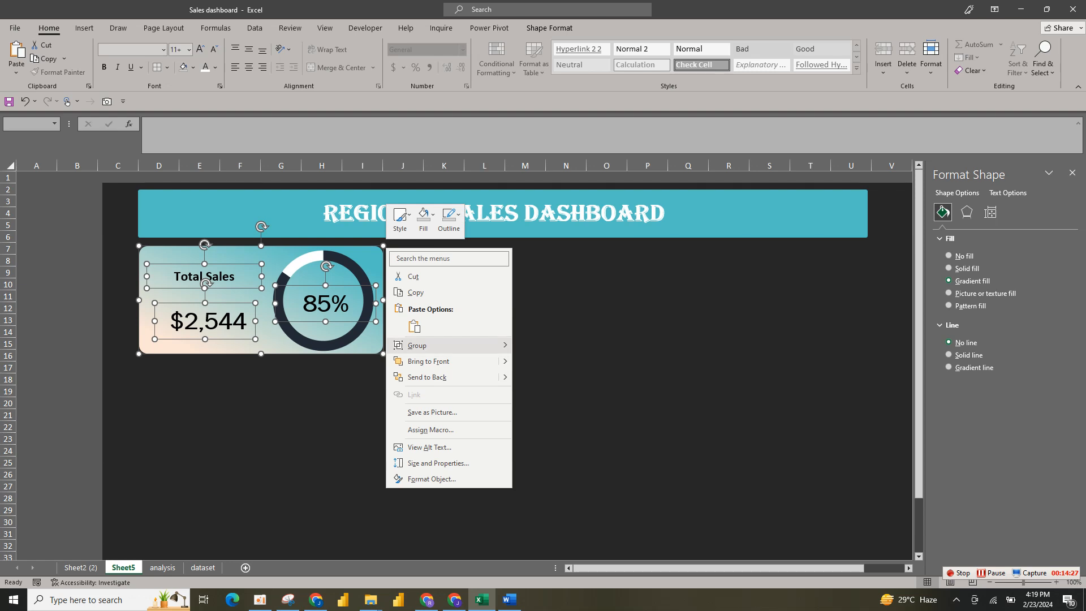
mouse_move(430, 346)
left_click(543, 346)
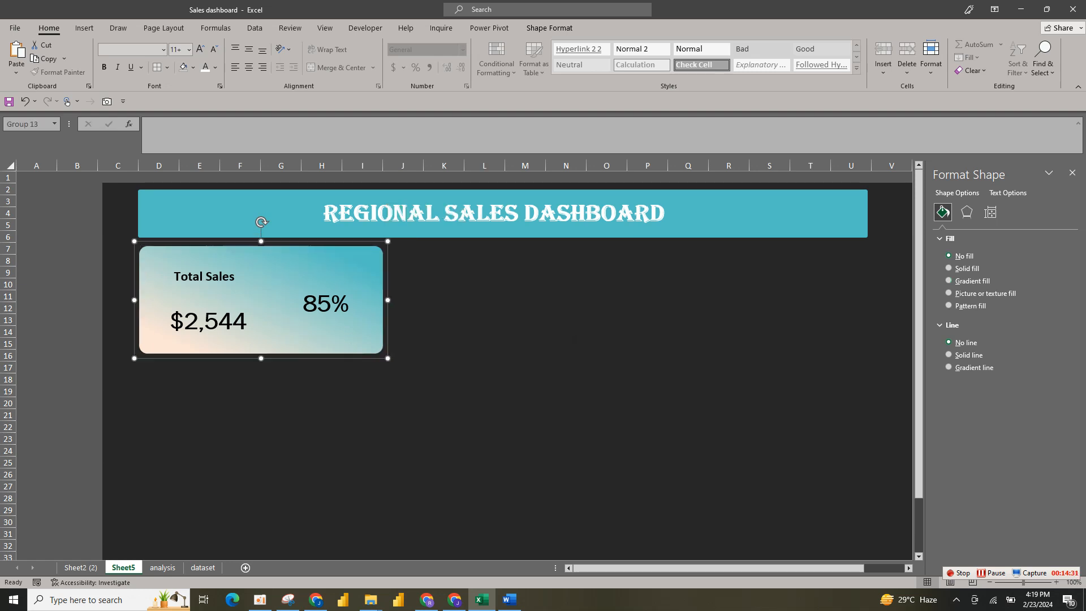
key("ctrl+z")
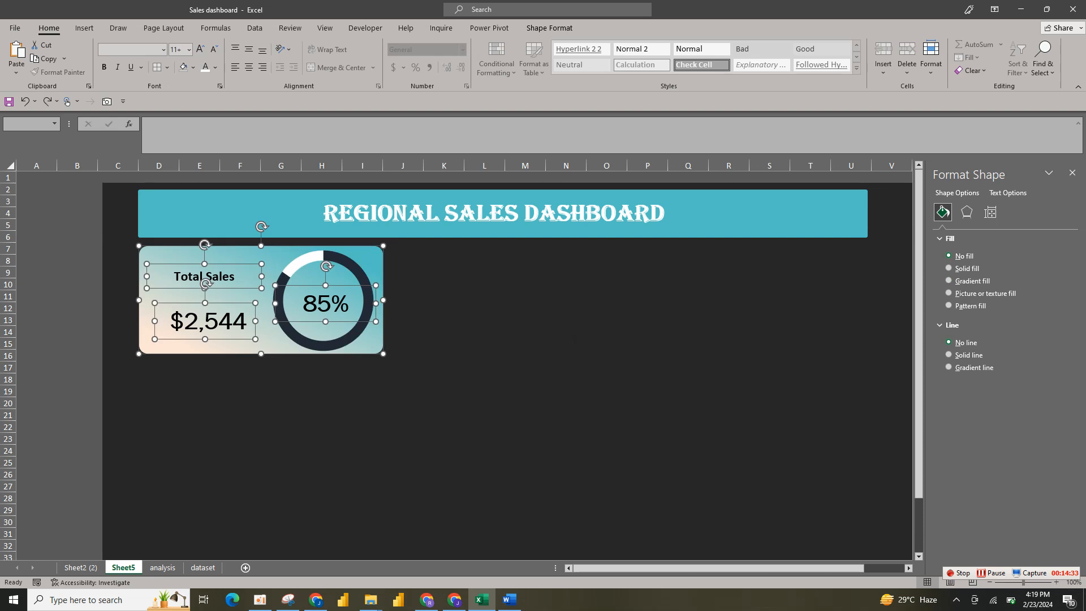
left_click(575, 339)
Group the percentage text box with the doughnut chart
left_click(325, 304)
left_click(323, 345, "ctrl")
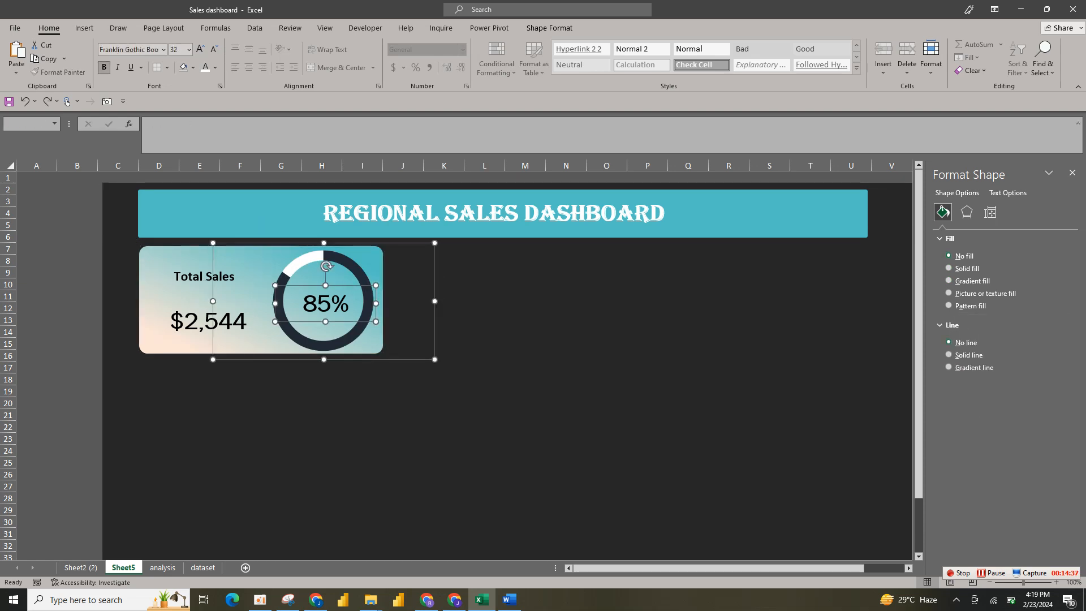
right_click(437, 244)
mouse_move(503, 341)
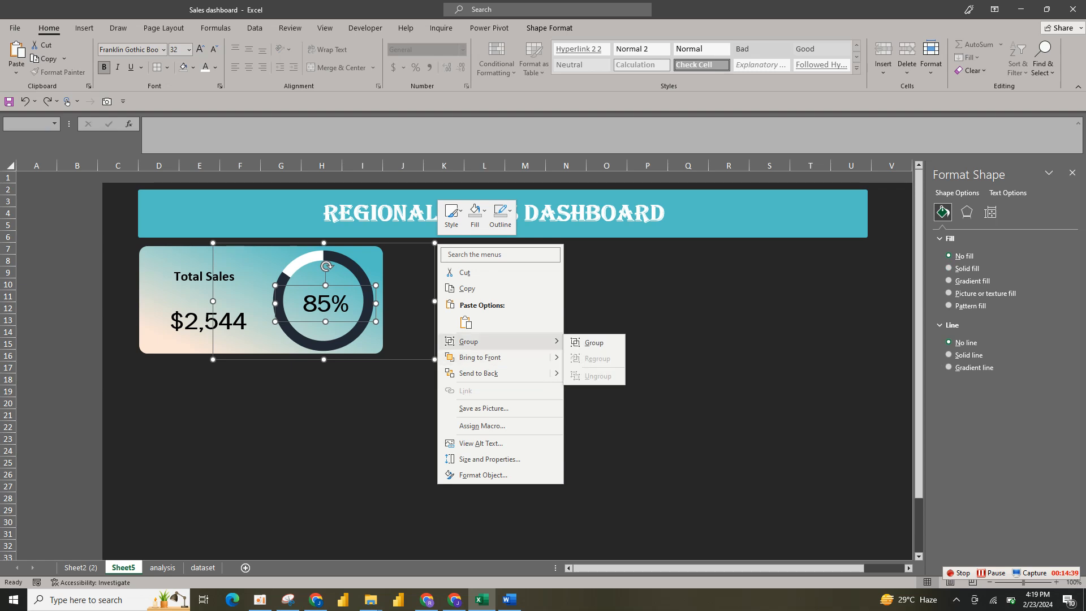
left_click(593, 343)
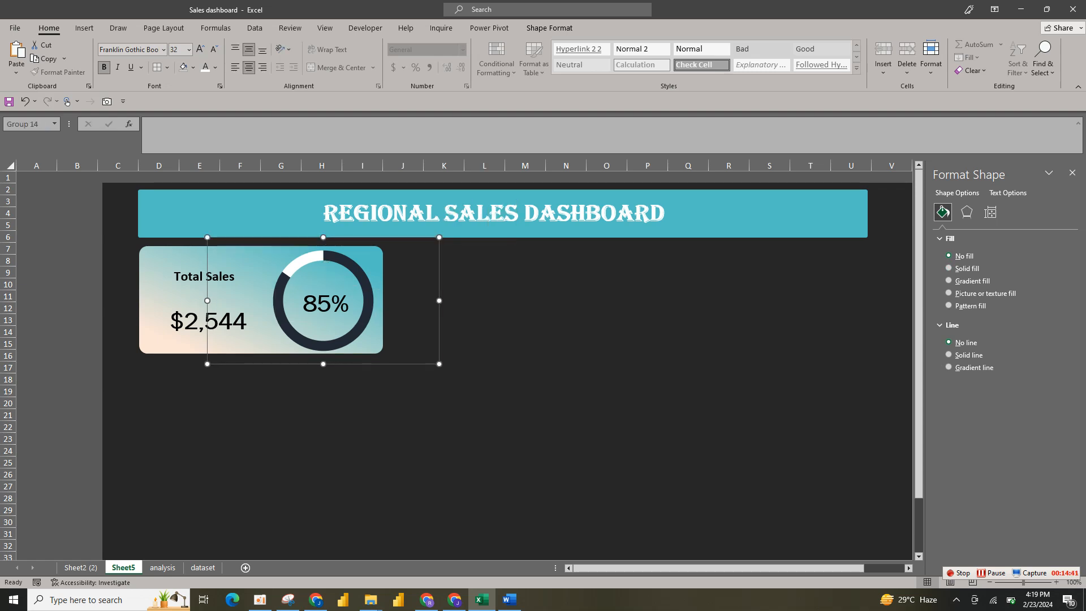
Group the card background, Total Sales label and sales value text box with the doughnut chart group
left_click(208, 321, "ctrl")
left_click(204, 277, "ctrl")
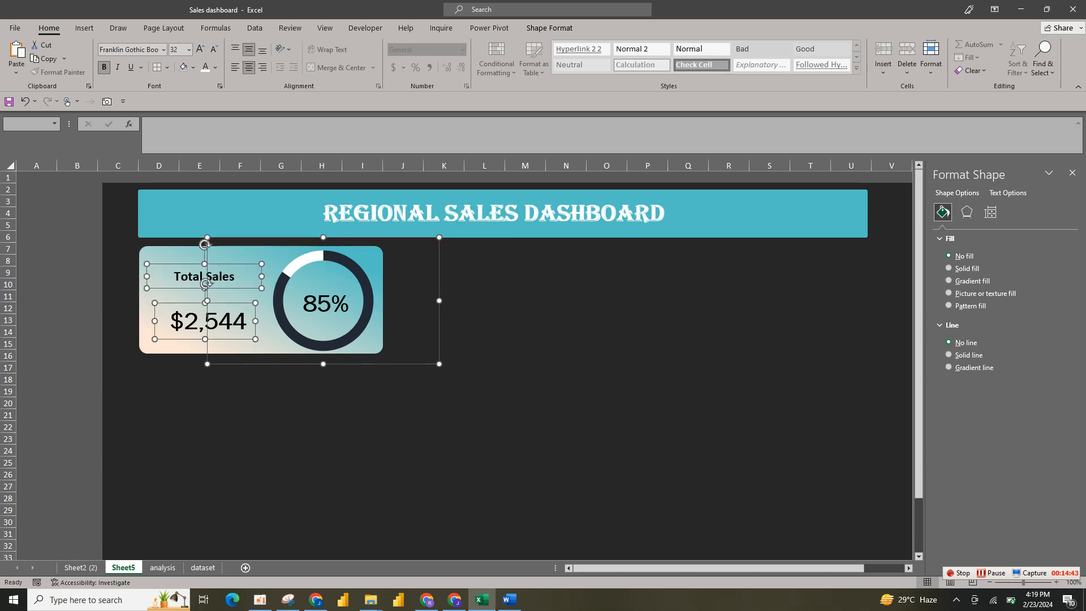
left_click(164, 255, "ctrl")
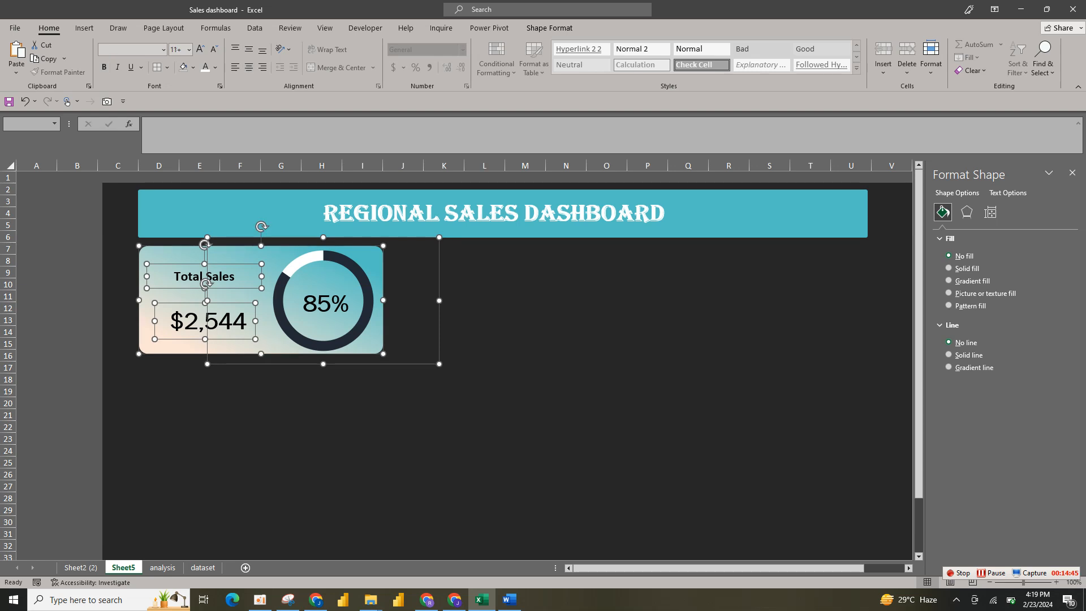
right_click(140, 247)
mouse_move(170, 341)
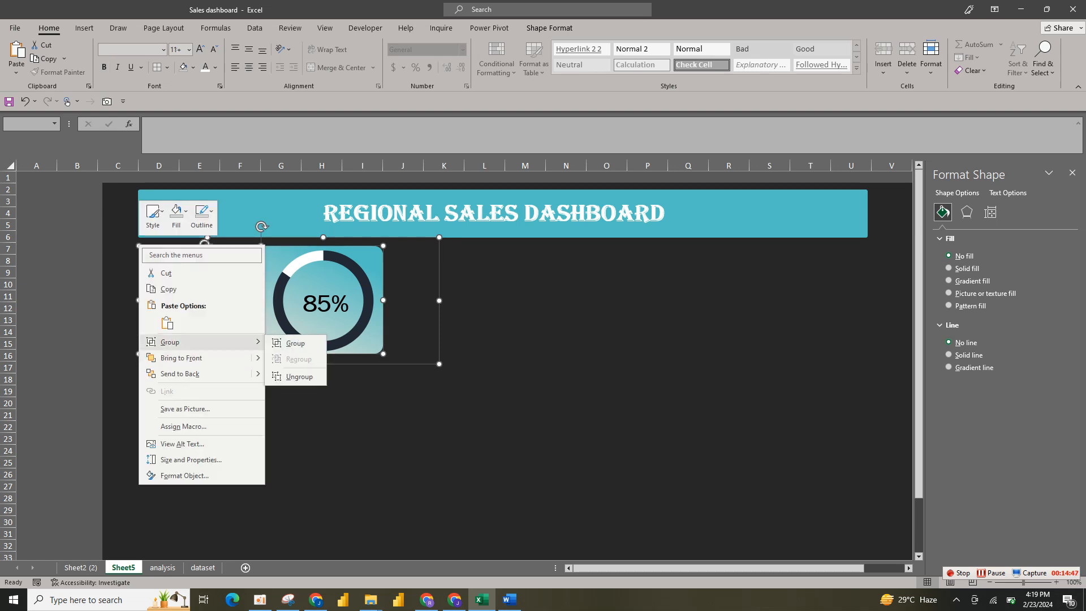
left_click(295, 343)
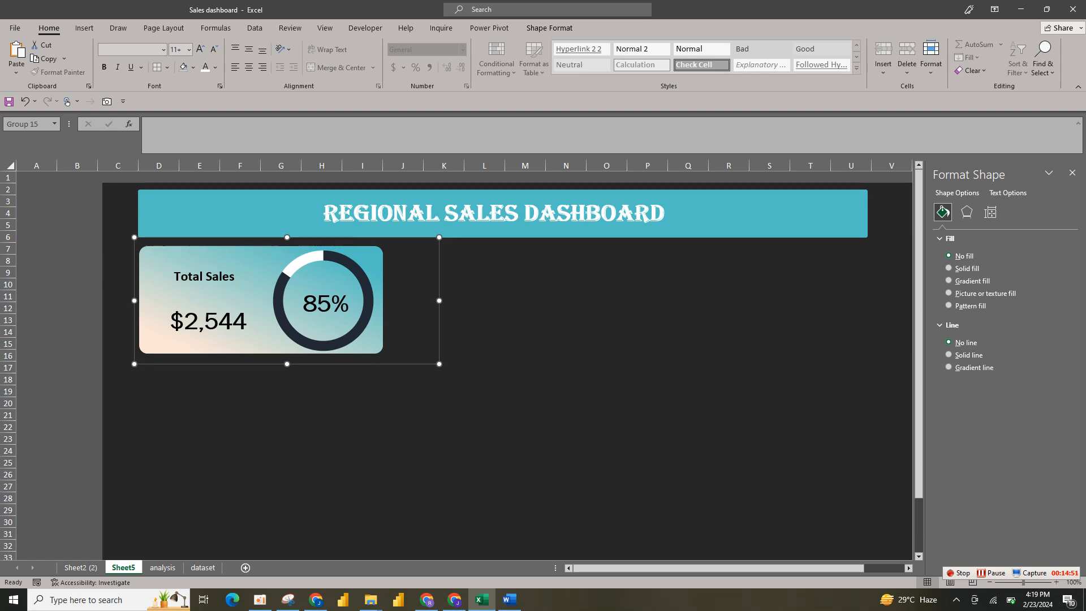
Duplicate the Total Sales card's gradient background and place the copy beside it as the second card
left_click(323, 328)
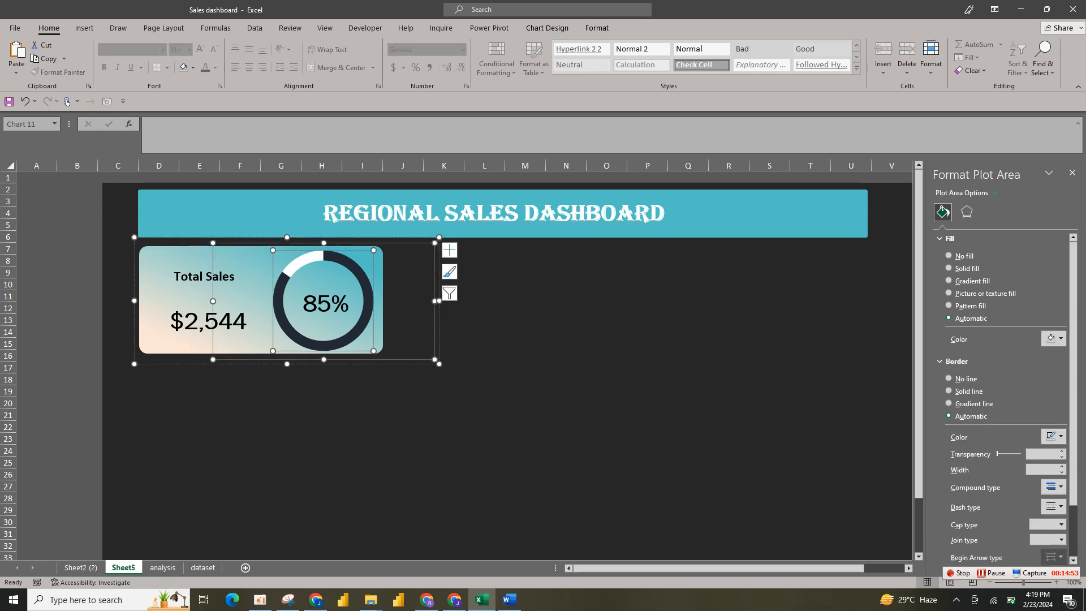
left_click(161, 300)
left_click(162, 299)
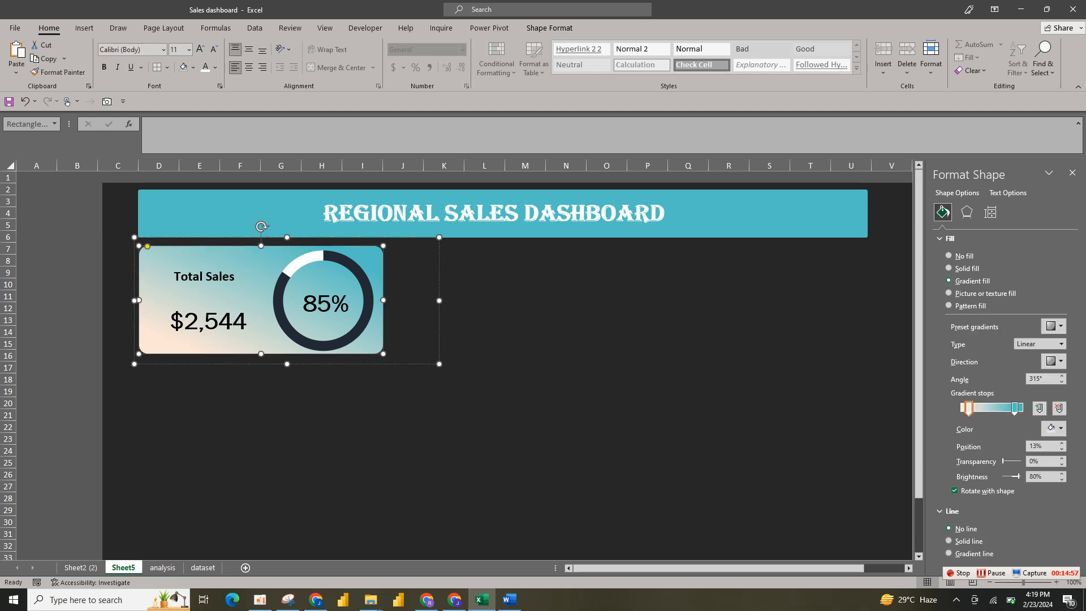
key("ctrl+v")
left_click_drag(261, 295, 519, 299)
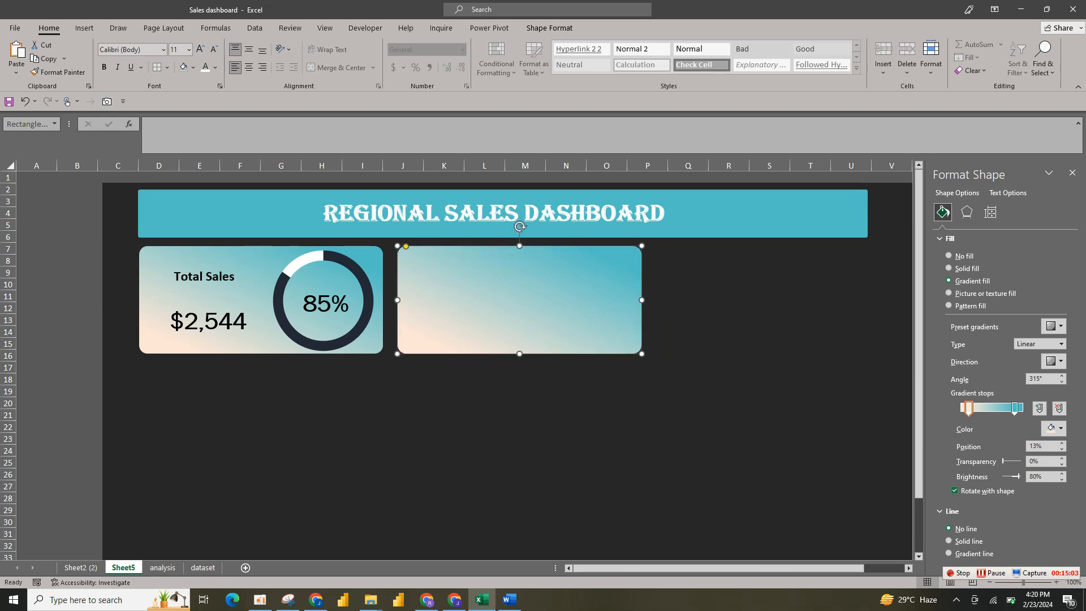
Duplicate the second card background and line the copy up beside it as the third card
left_click_drag(707, 568, 747, 568)
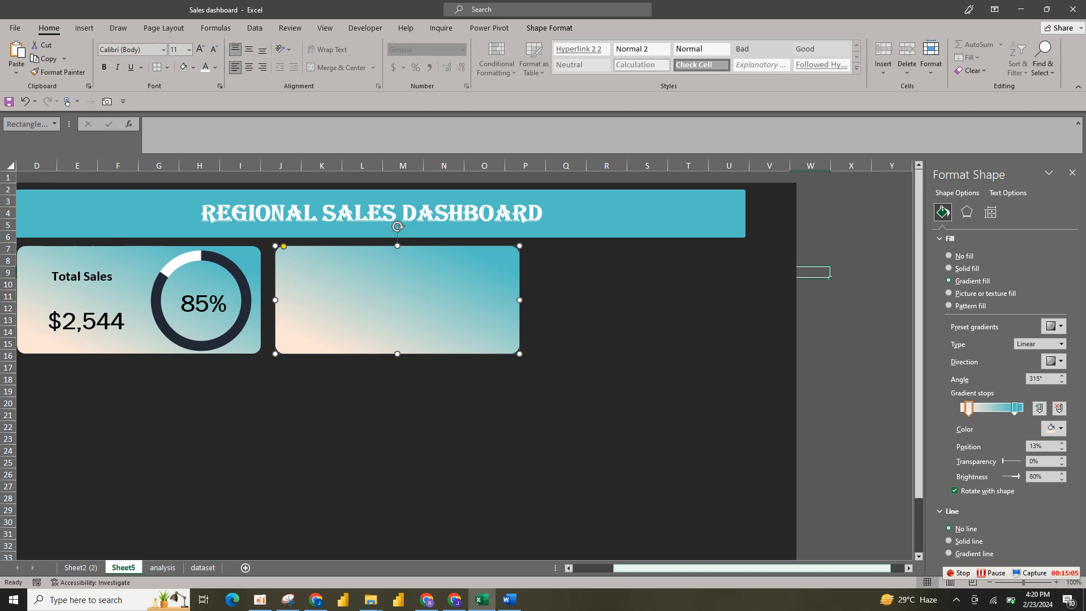
key("ctrl+d")
left_click_drag(405, 308, 651, 300)
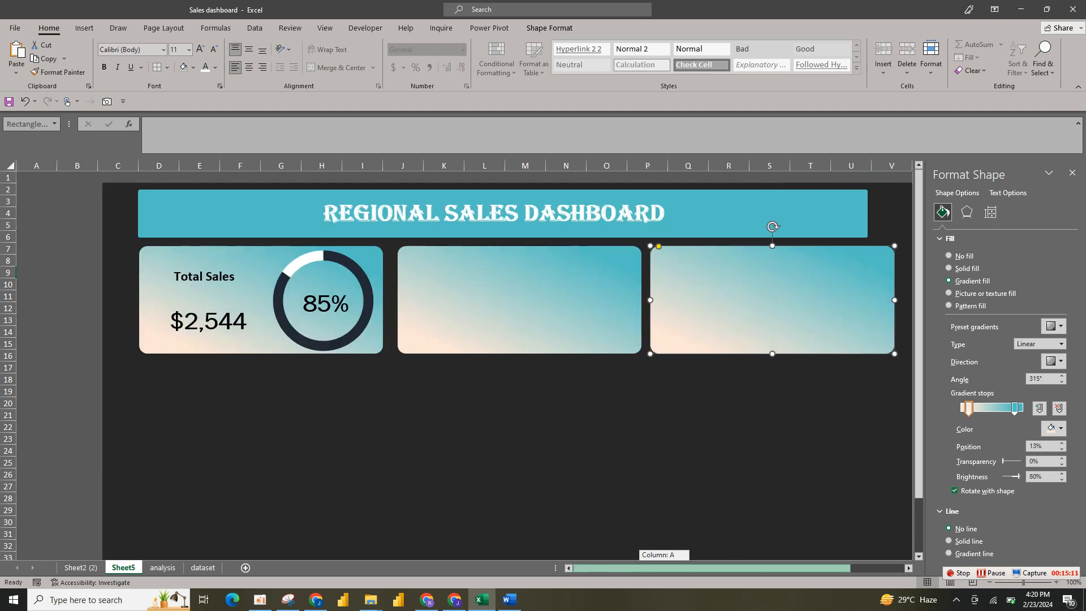
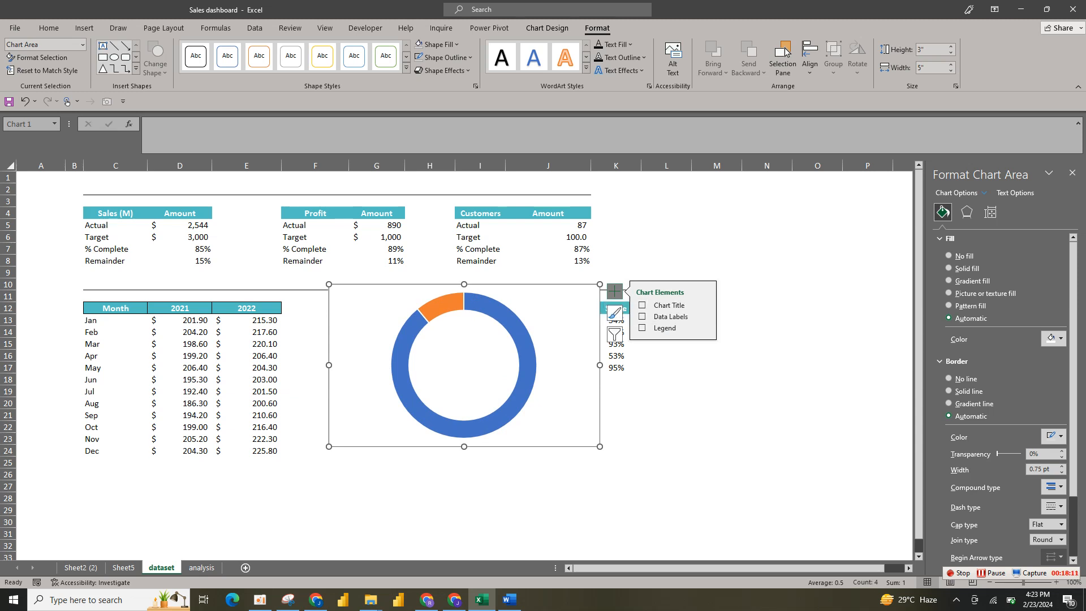
Remove the outline and fill from the Profit doughnut's chart area and the border from its data series
left_click(444, 58)
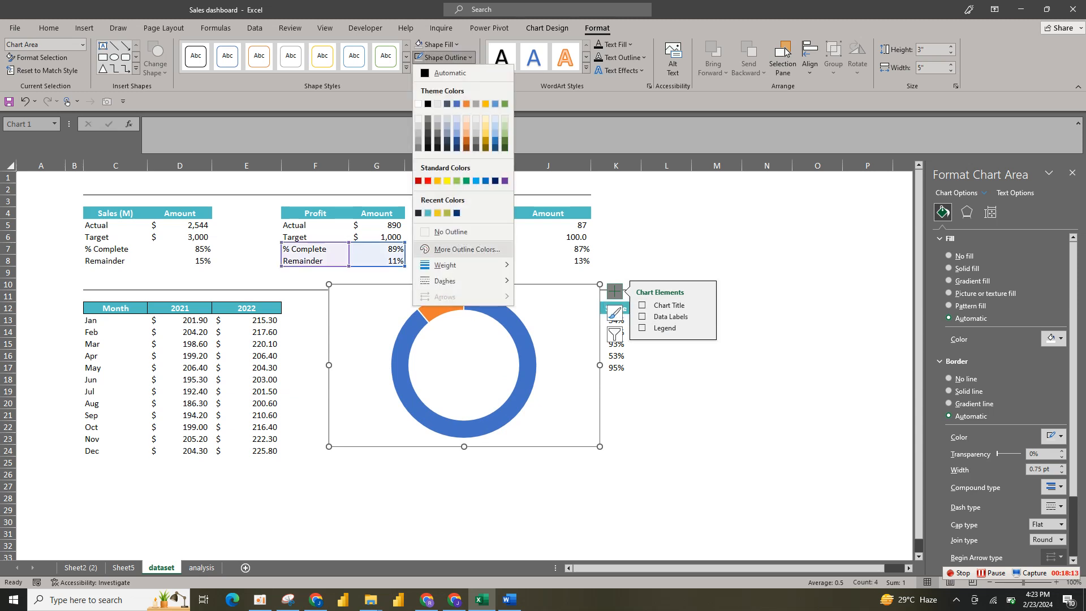
left_click(444, 231)
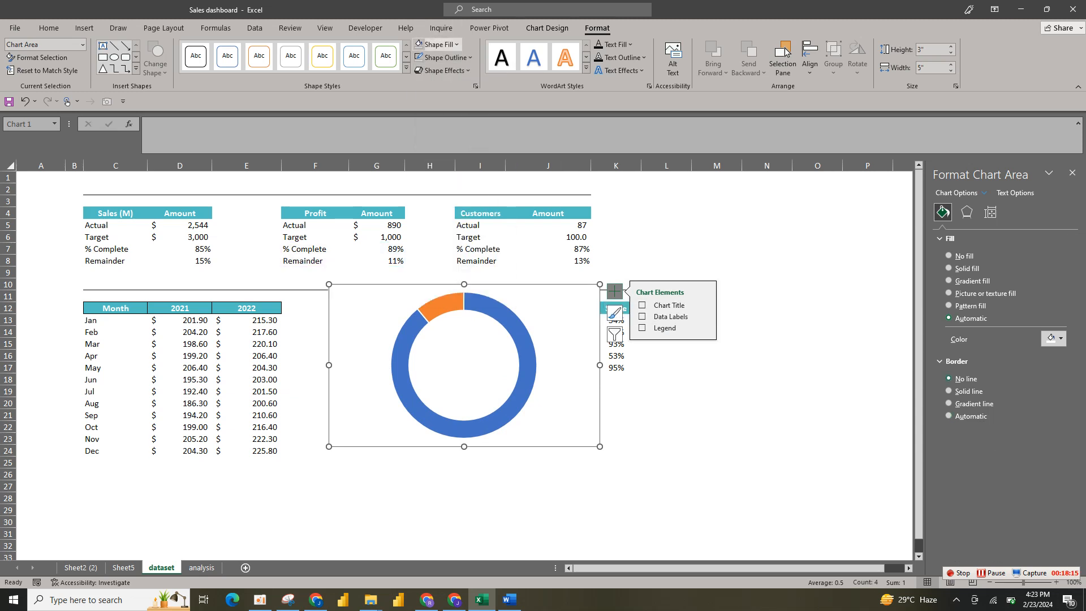
left_click(436, 44)
left_click(443, 219)
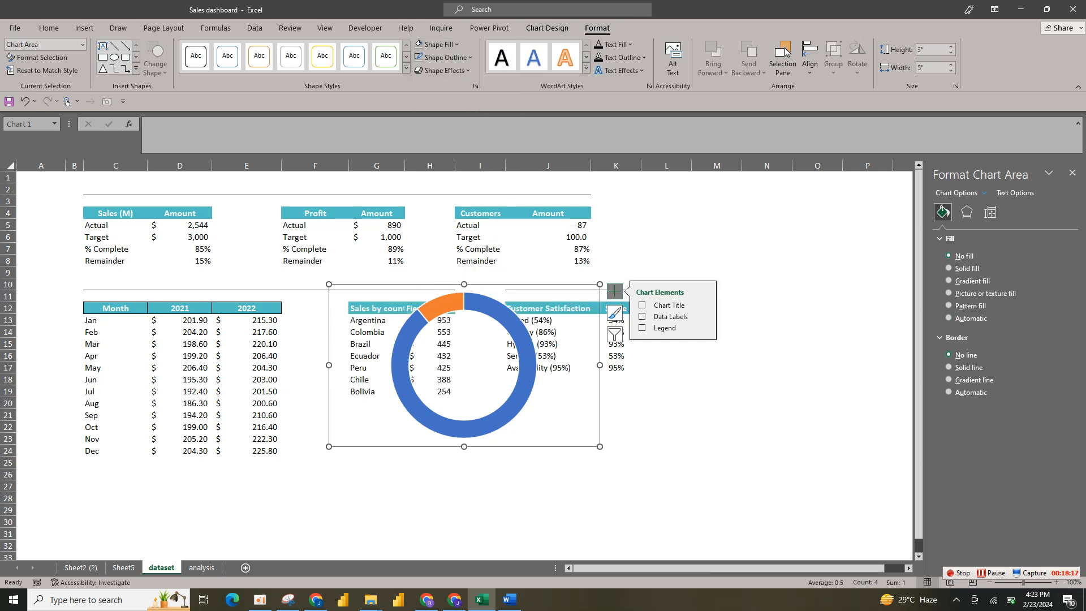
left_click(527, 341)
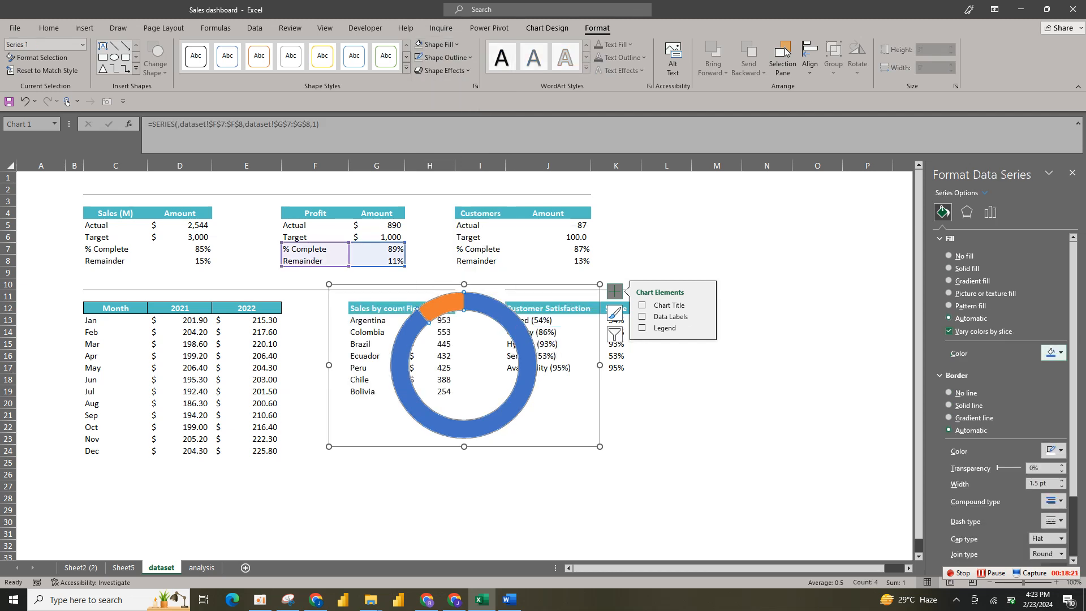
left_click(949, 393)
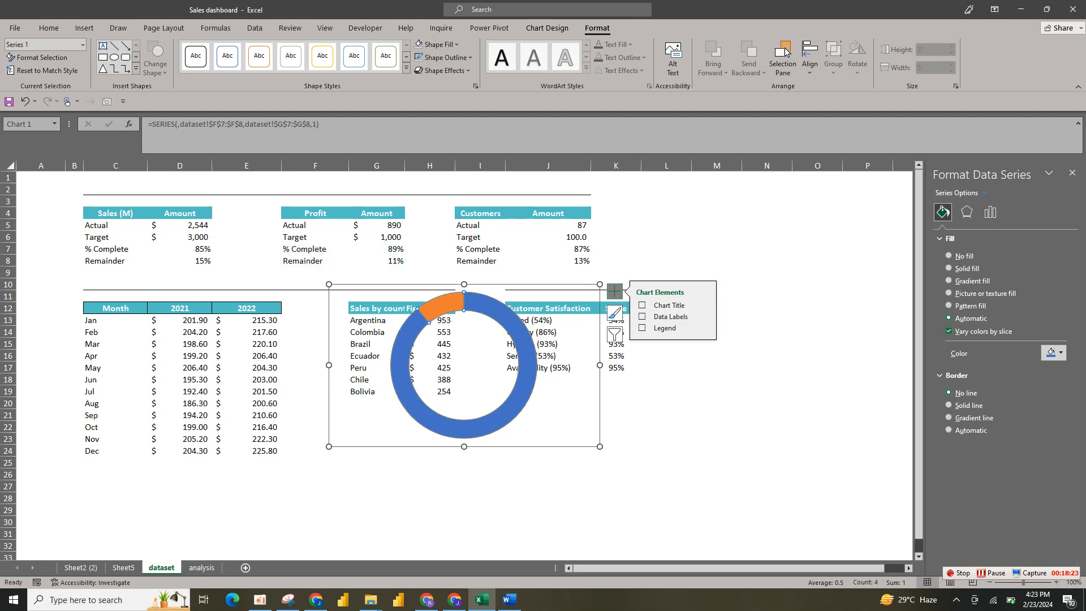
Try to fill the whole Profit doughnut series with the recent dark navy colour
left_click(1054, 353)
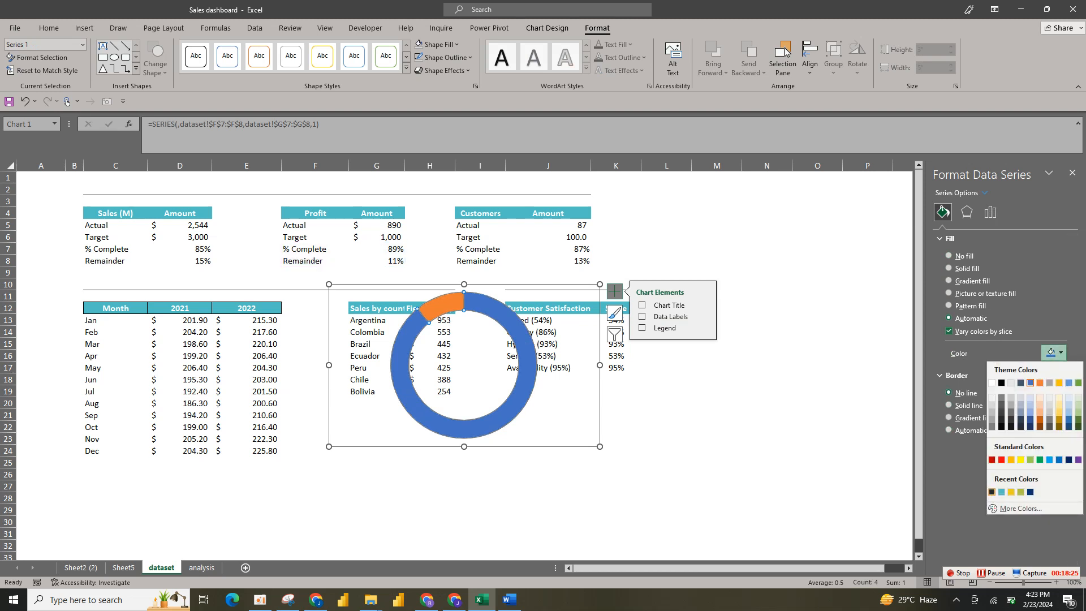
left_click(991, 491)
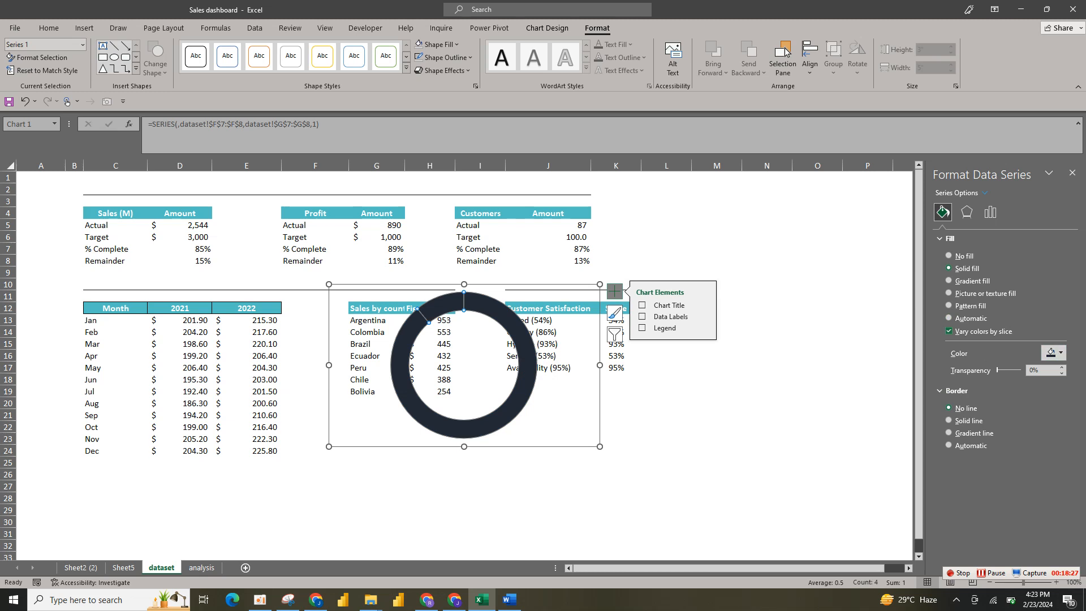
key("ctrl+z")
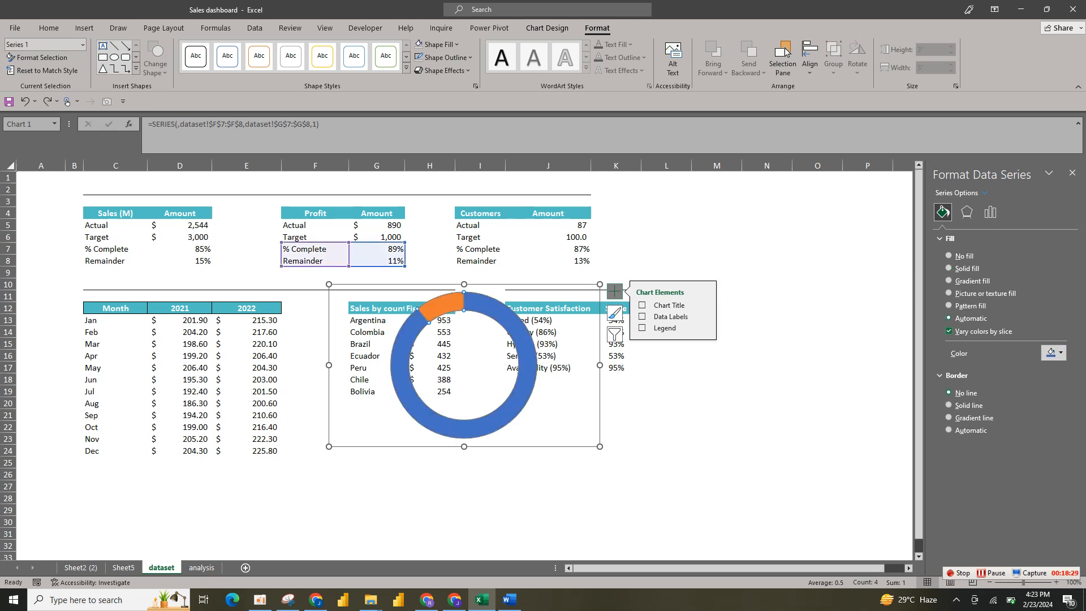
Fill the Profit doughnut's % Complete slice with dark navy and its Remainder slice with white
left_click(527, 377)
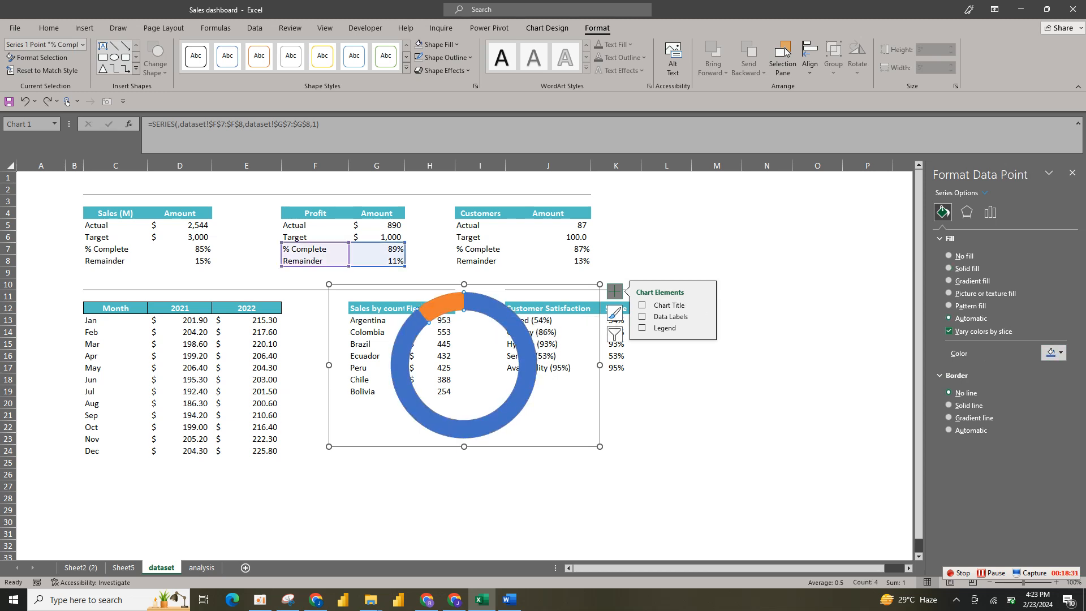
left_click(1053, 353)
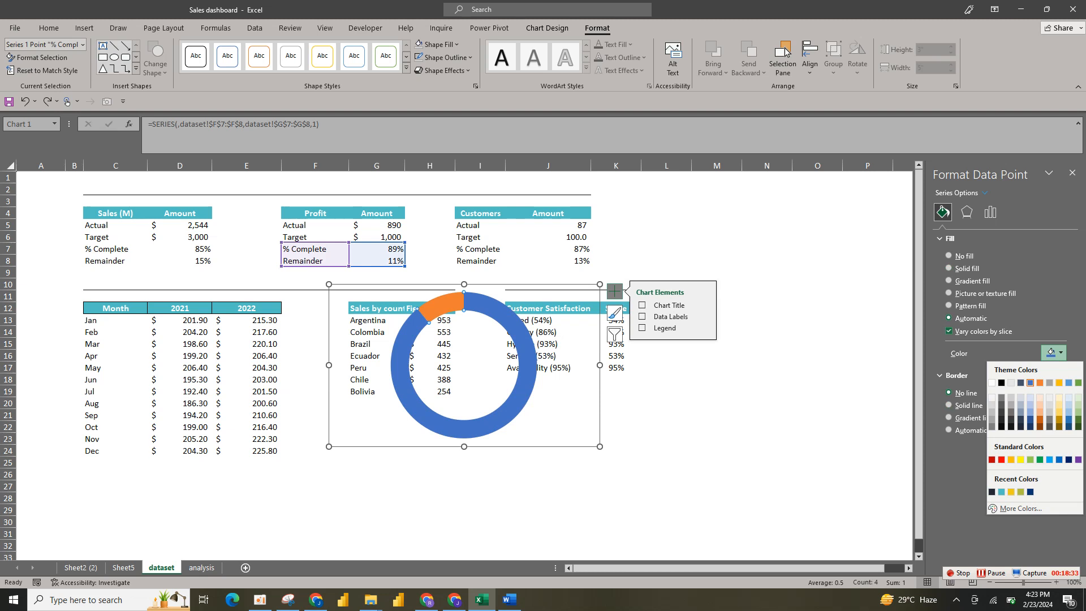
left_click(992, 491)
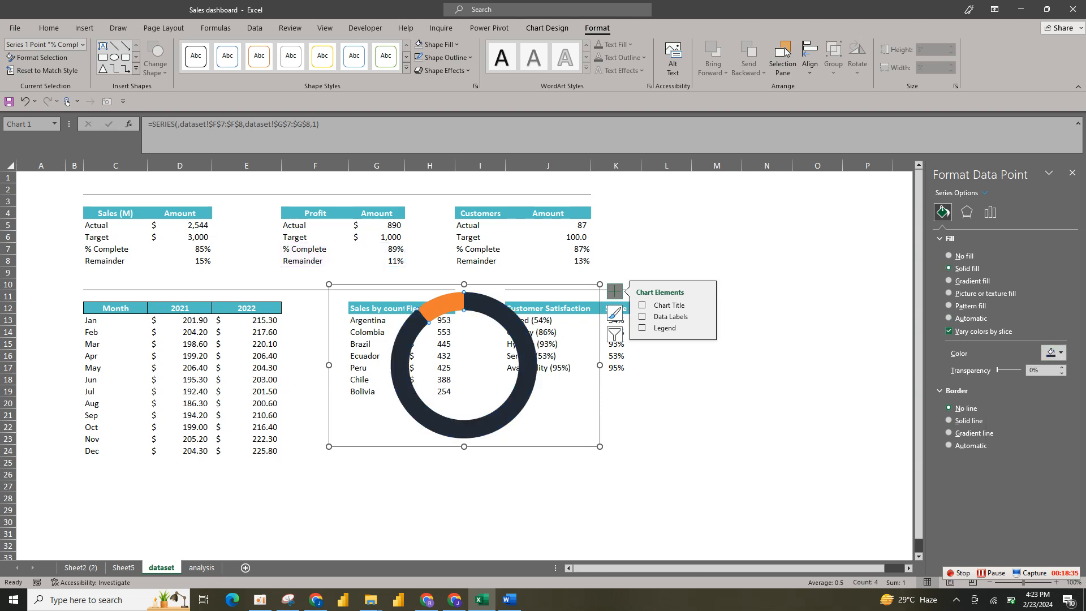
left_click(451, 305)
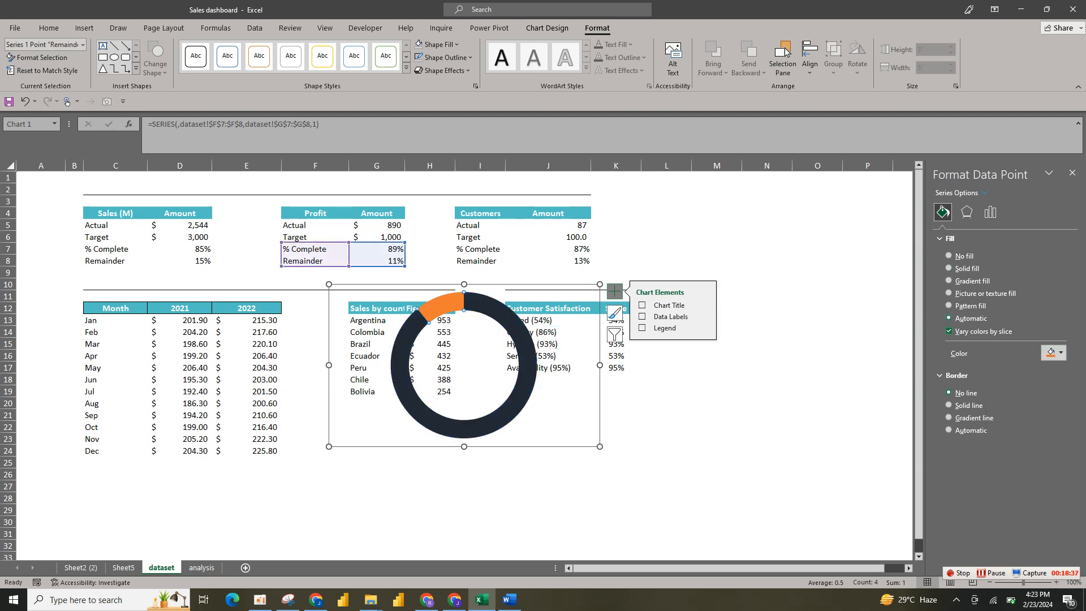
left_click(1053, 352)
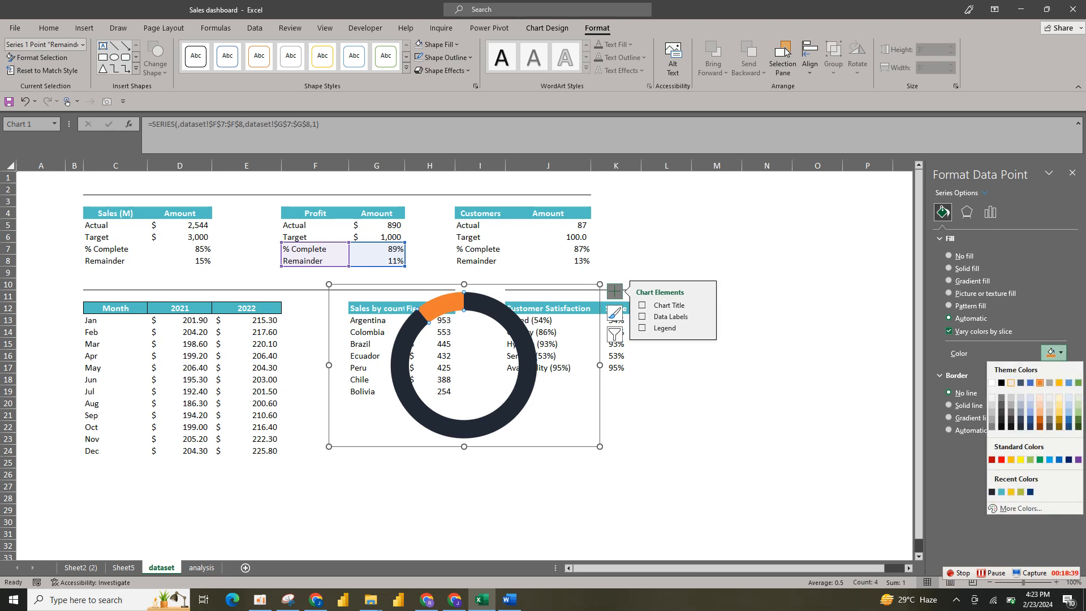
left_click(992, 383)
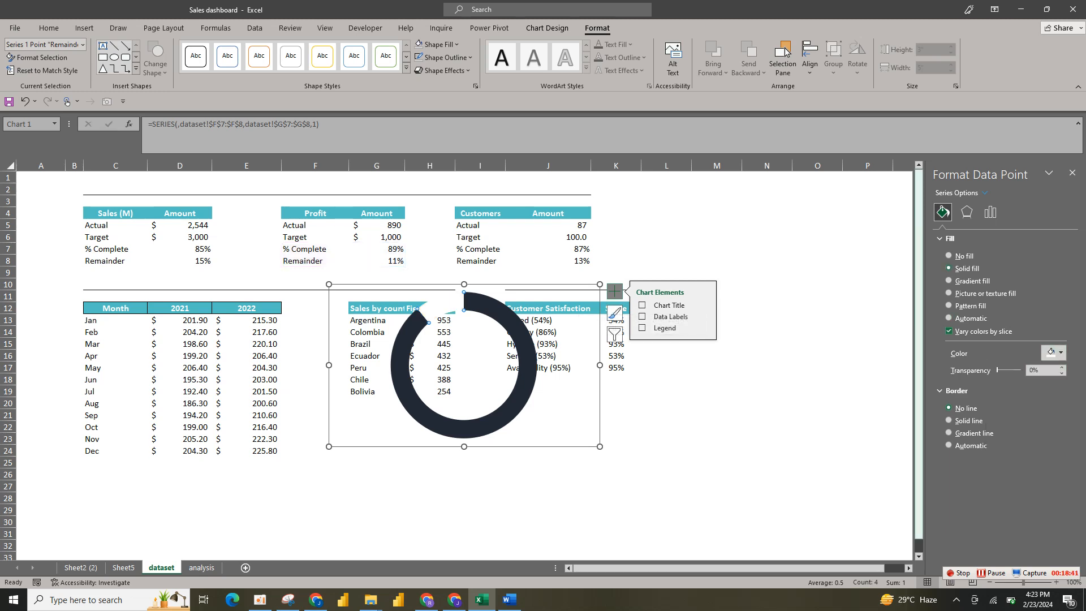
Set the Profit doughnut's hole size to 80%
left_click(989, 212)
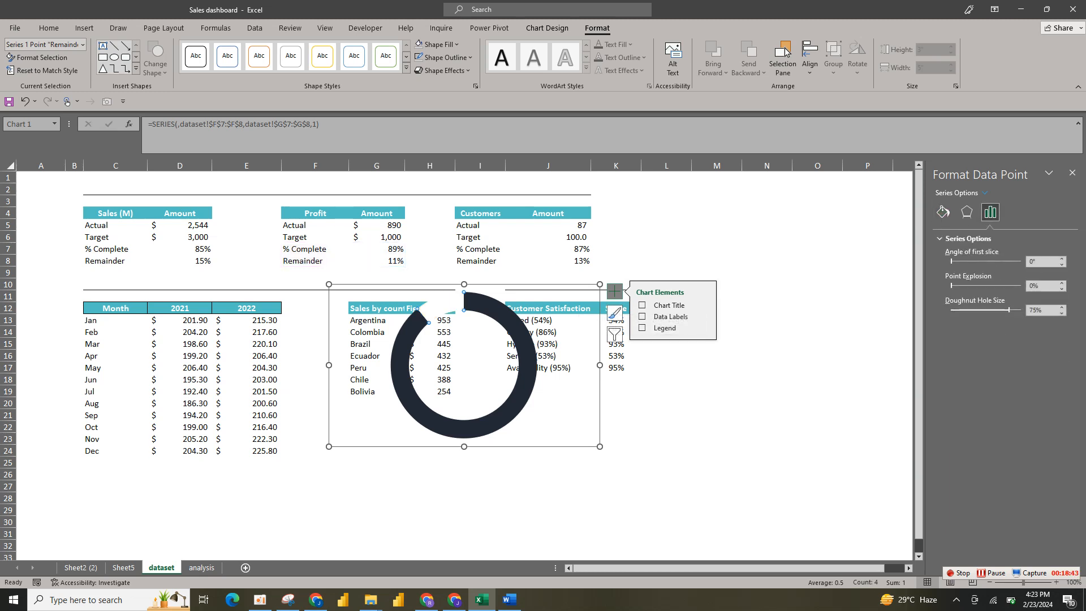
left_click(1061, 307)
left_click(1061, 307)
left_click(1061, 307)
left_click(1062, 307)
left_click(1062, 307)
left_click(1062, 307)
left_click(1061, 307)
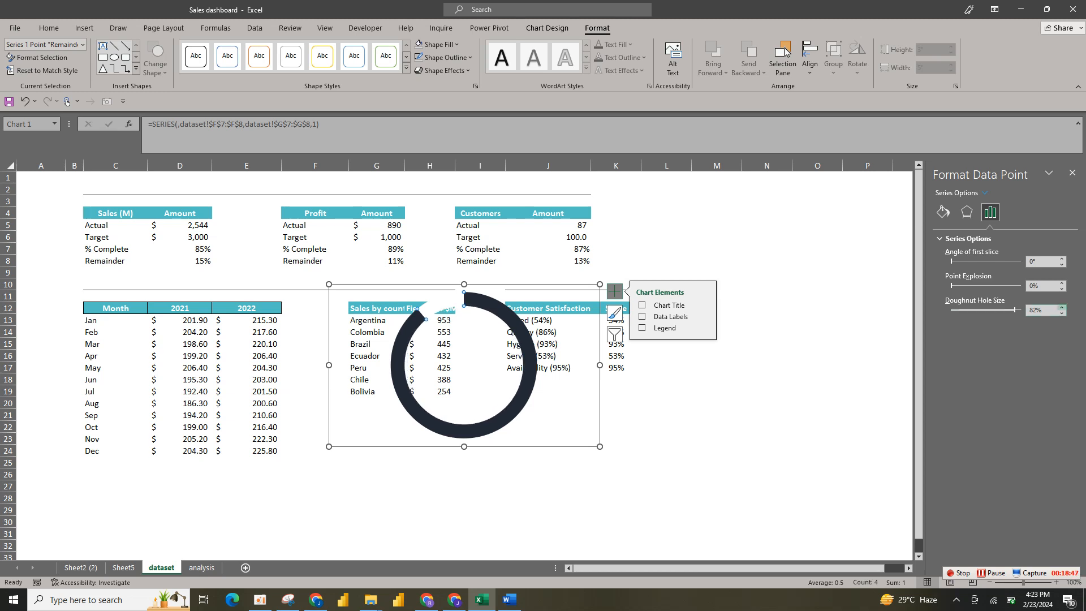
left_click(1061, 314)
left_click(1062, 313)
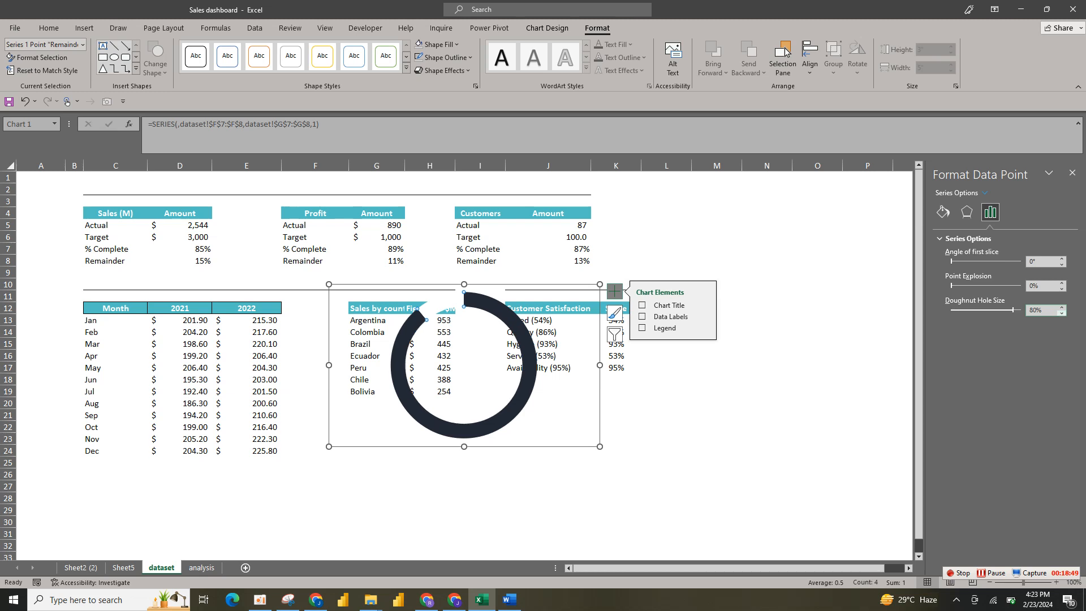
Move the Profit doughnut chart from the dataset sheet to the dashboard on Sheet5
left_click(577, 432)
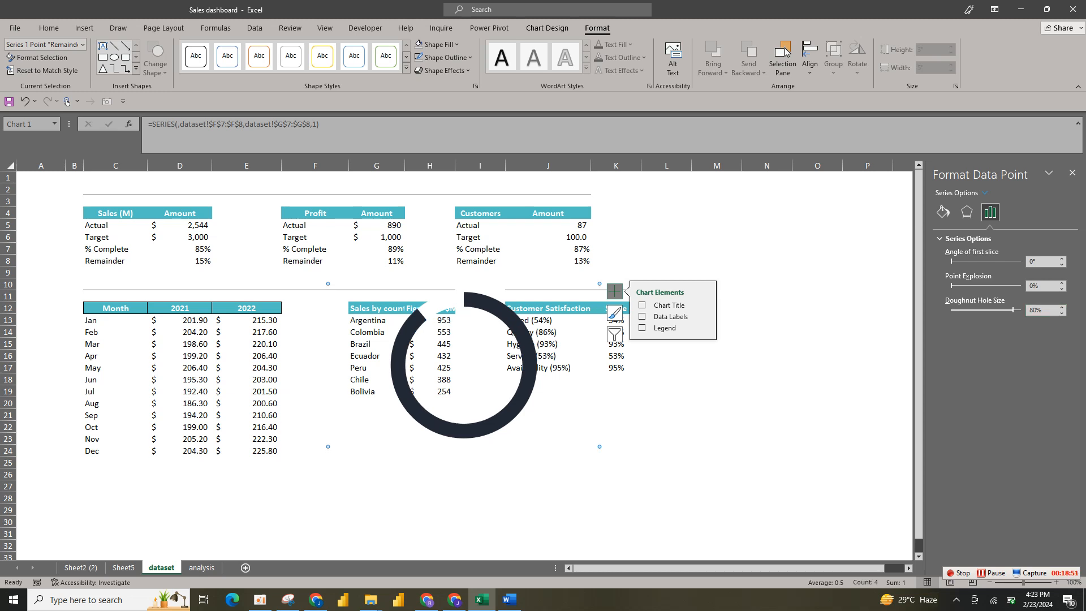
key("ctrl+x")
left_click(124, 567)
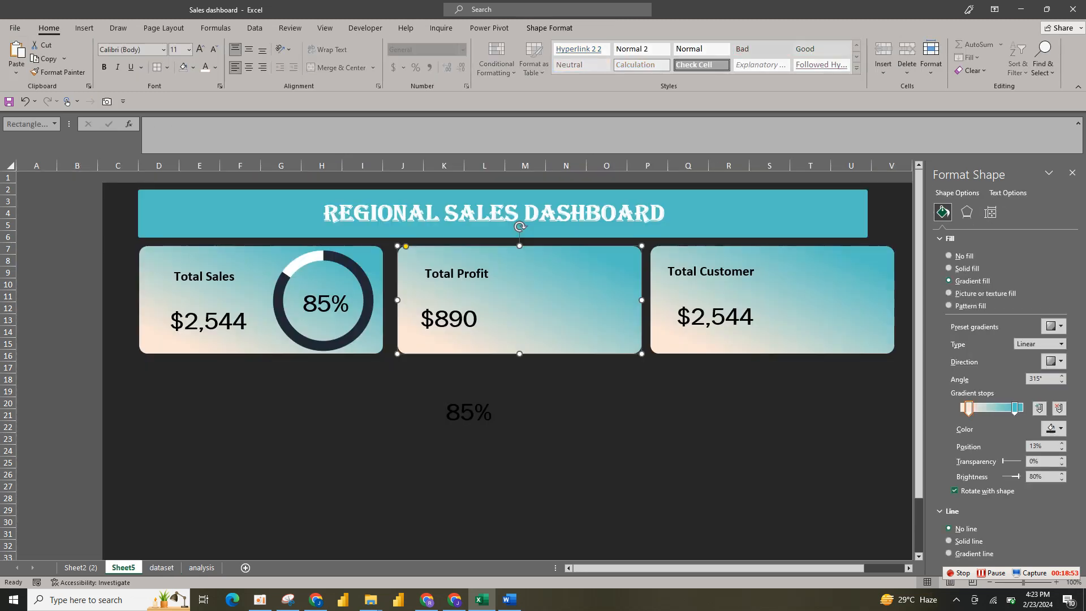
key("ctrl+v")
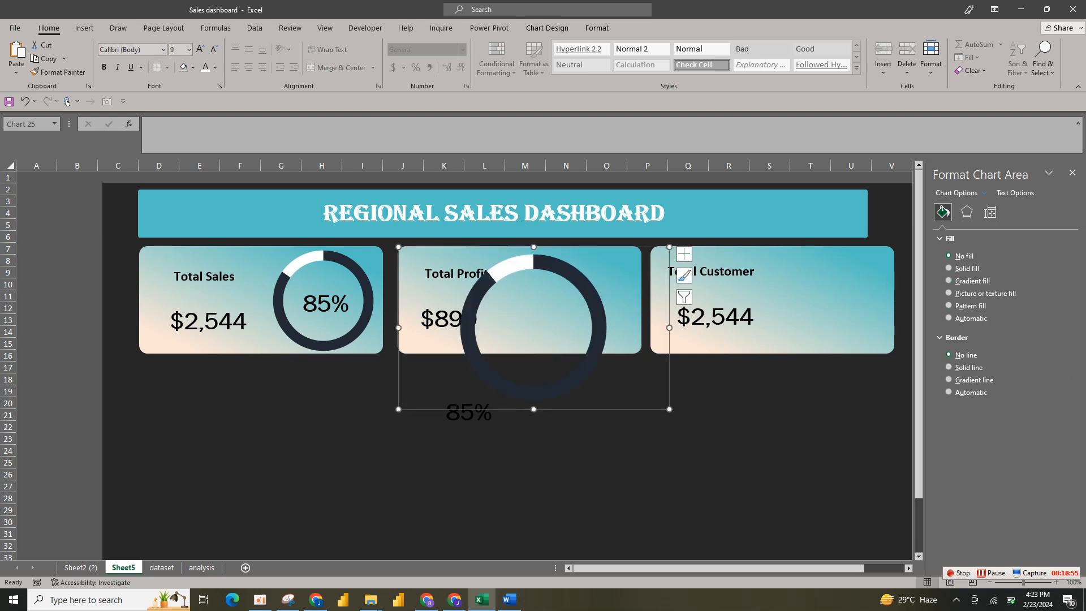
Resize the Profit doughnut and position its ring beside the $890 value so it fits the Total Profit card's height
left_click_drag(669, 409, 656, 355)
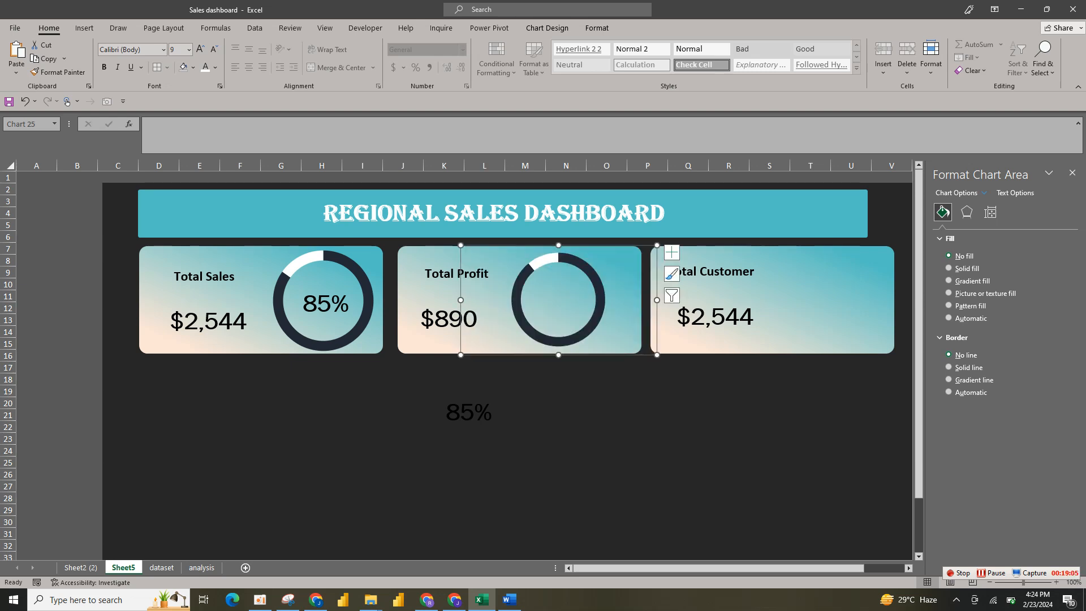
left_click_drag(625, 325, 636, 326)
left_click(603, 326)
left_click(586, 314)
left_click_drag(616, 347, 637, 325)
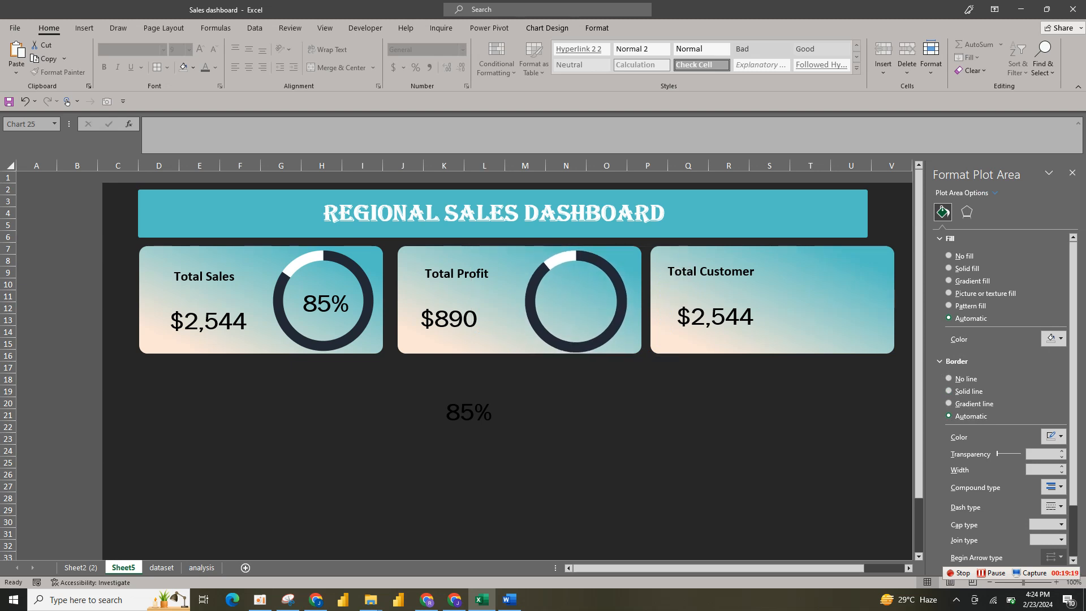
Duplicate the loose 85% text box and place the copy beneath the Total Sales card
left_click(468, 412)
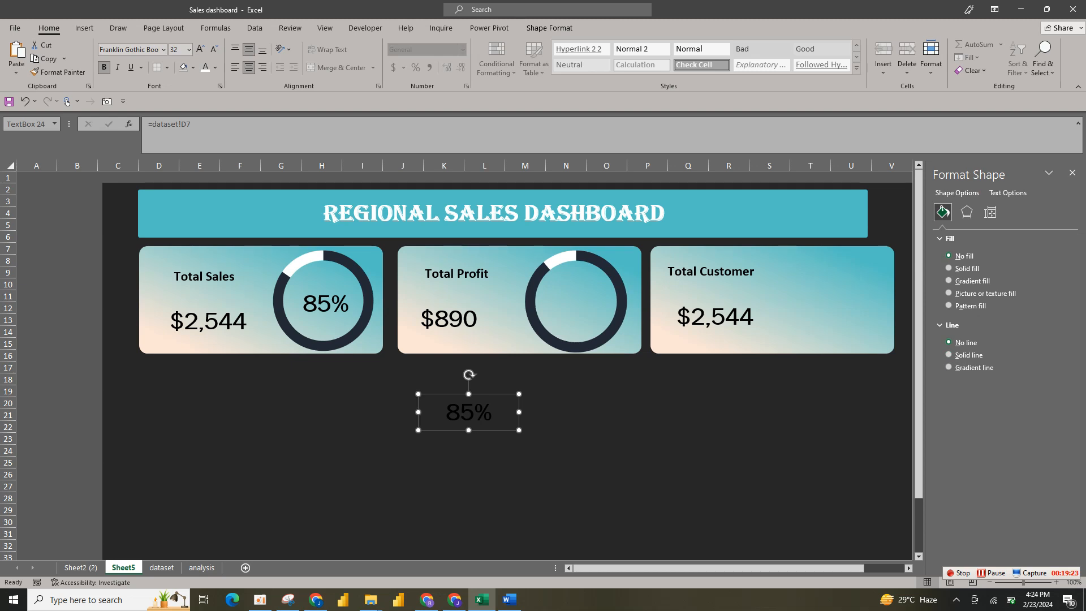
key("ctrl+d")
left_click_drag(477, 421, 345, 426)
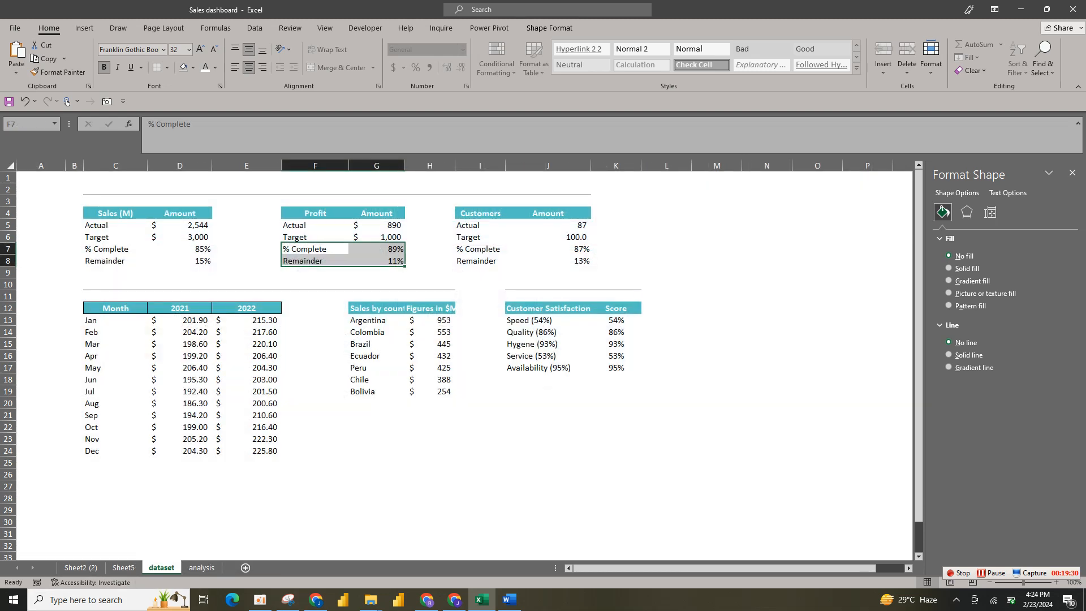
Link the duplicated percentage text box to the Profit % Complete cell with =dataset!G7
left_click(161, 567)
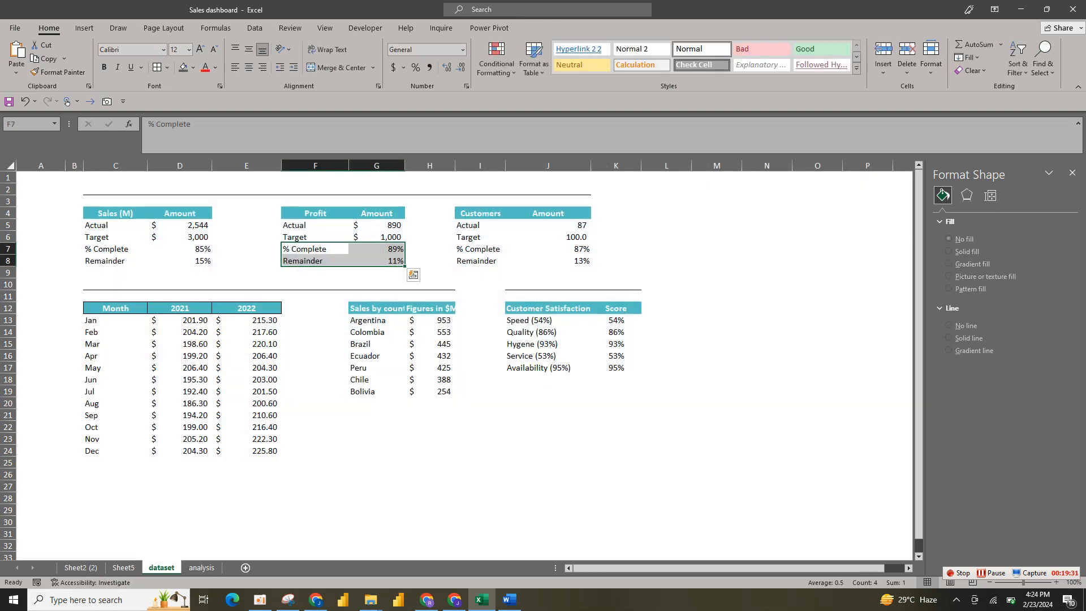
left_click(377, 249)
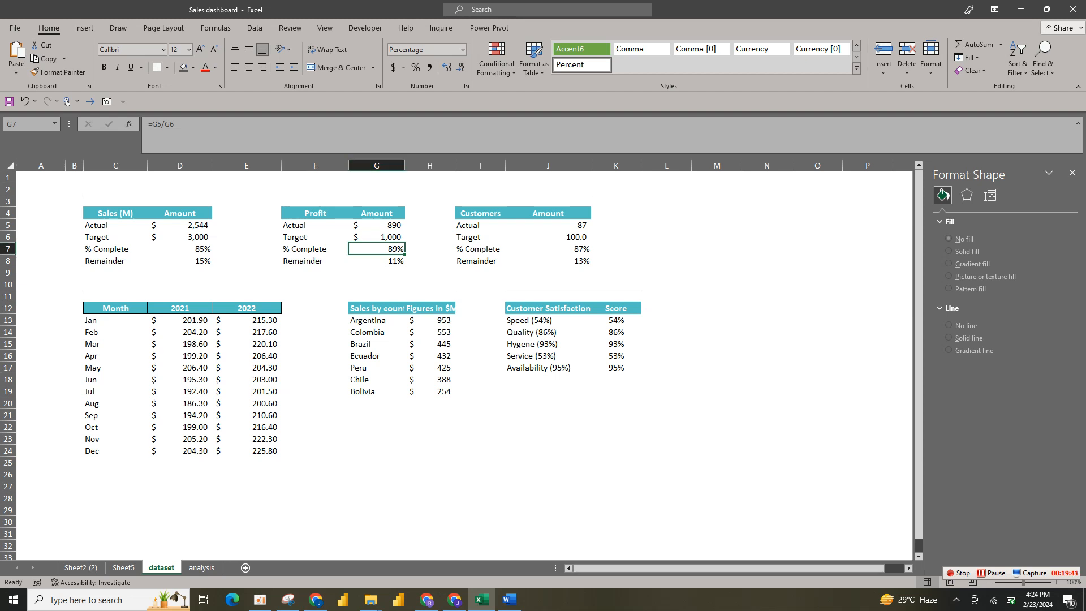
left_click(201, 567)
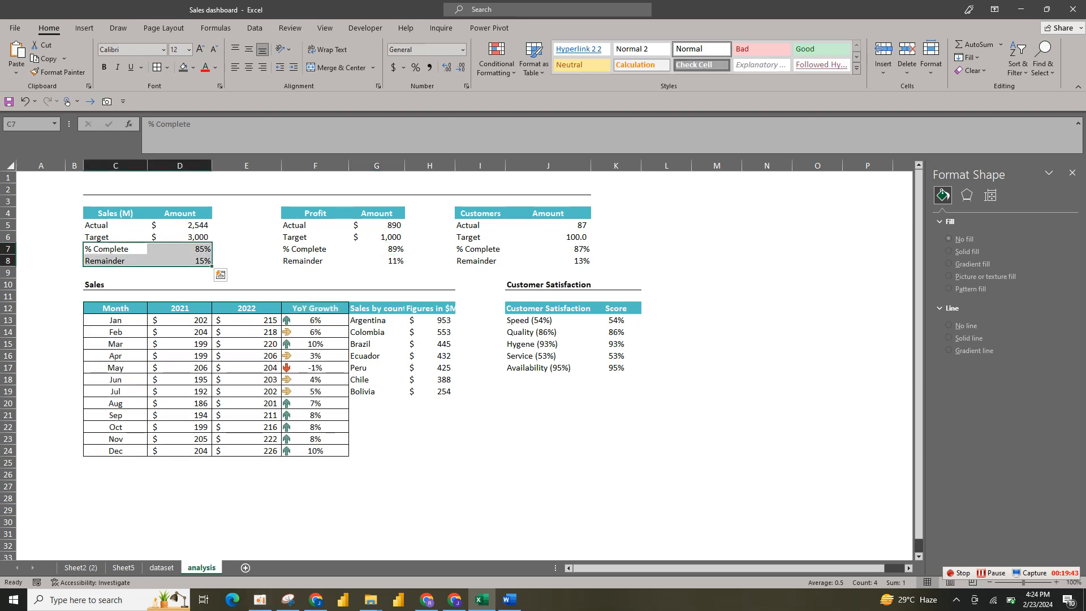
left_click(123, 567)
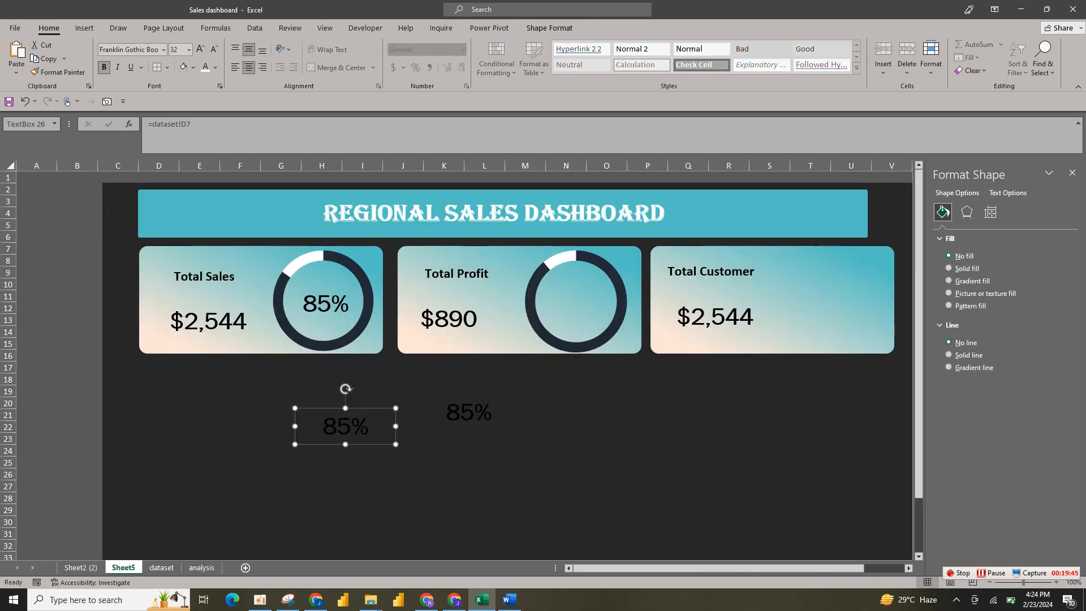
left_click(191, 124)
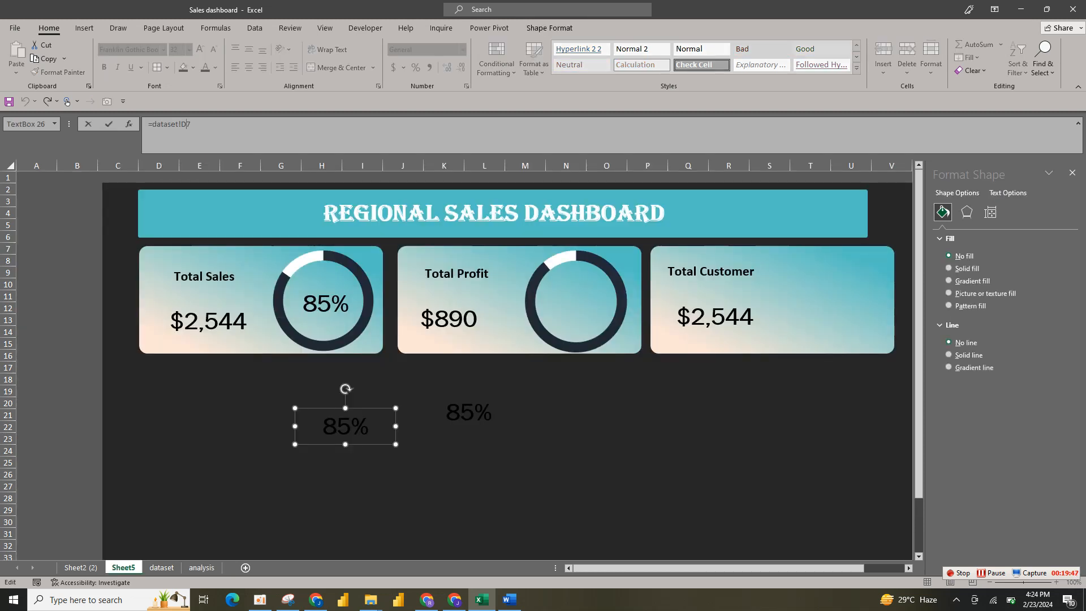
key("BackSpace")
type("G")
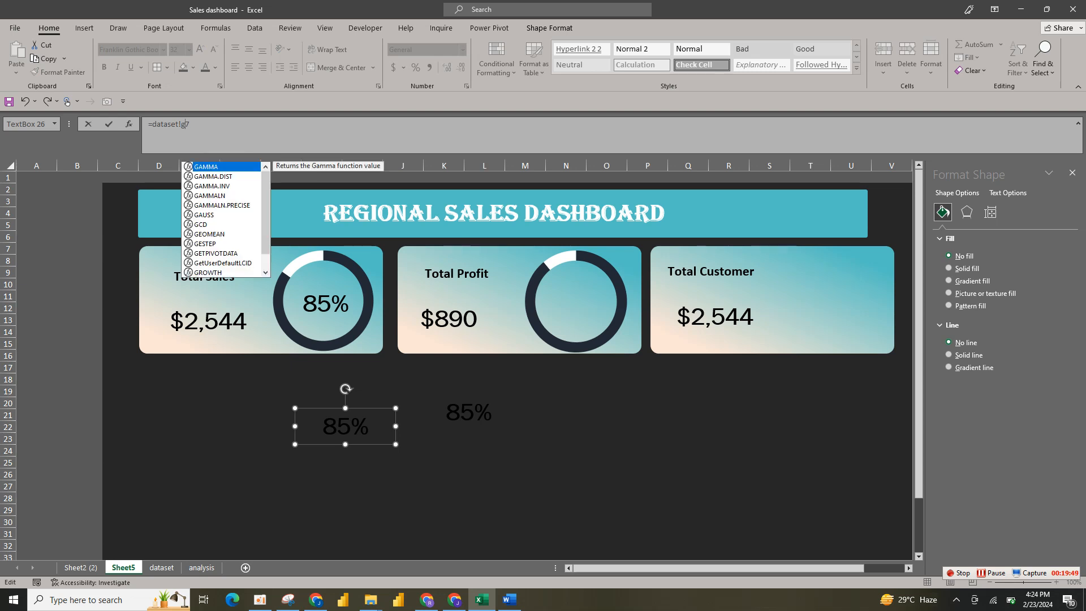
key("Return")
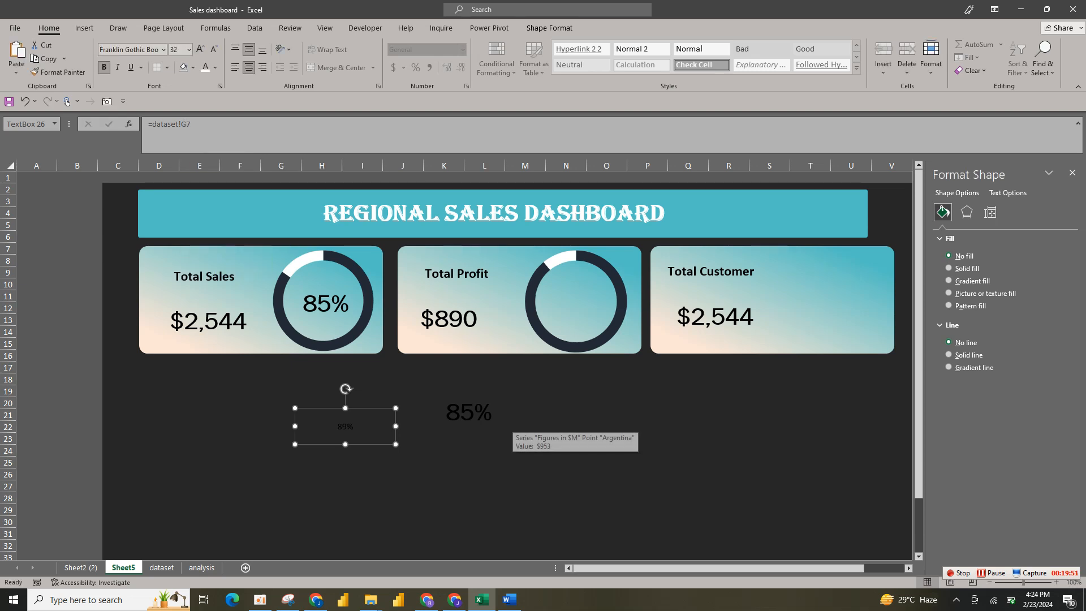
Copy the formatting of the loose 85% text box onto the Profit percentage text box
left_click(475, 416)
left_click(58, 72)
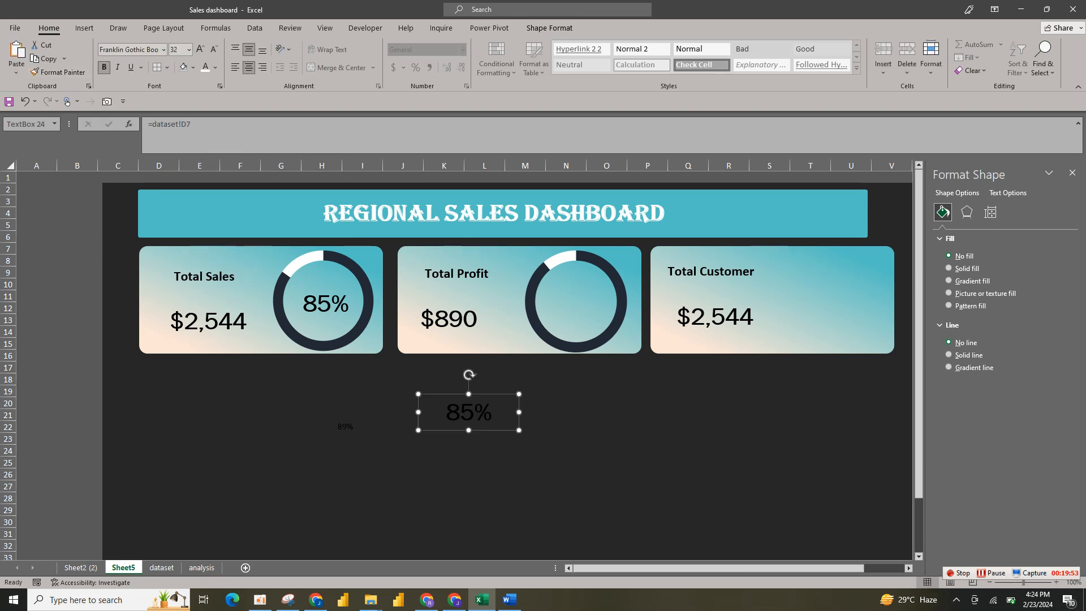
left_click(345, 426)
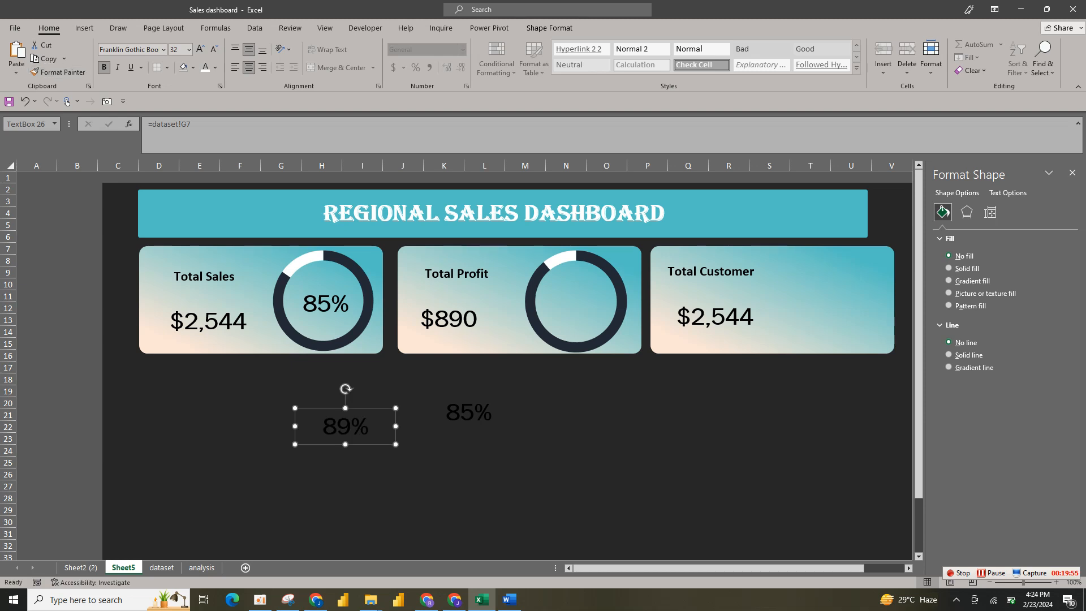
Link the remaining loose 85% text box to the Customers % Complete cell with =dataset!J7
left_click(469, 412)
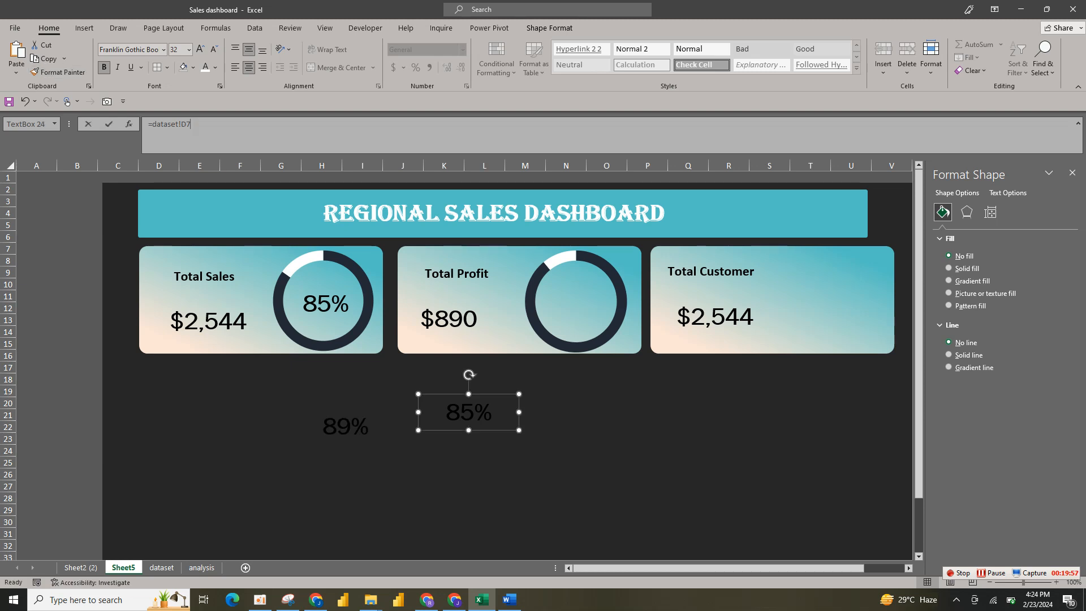
left_click(161, 568)
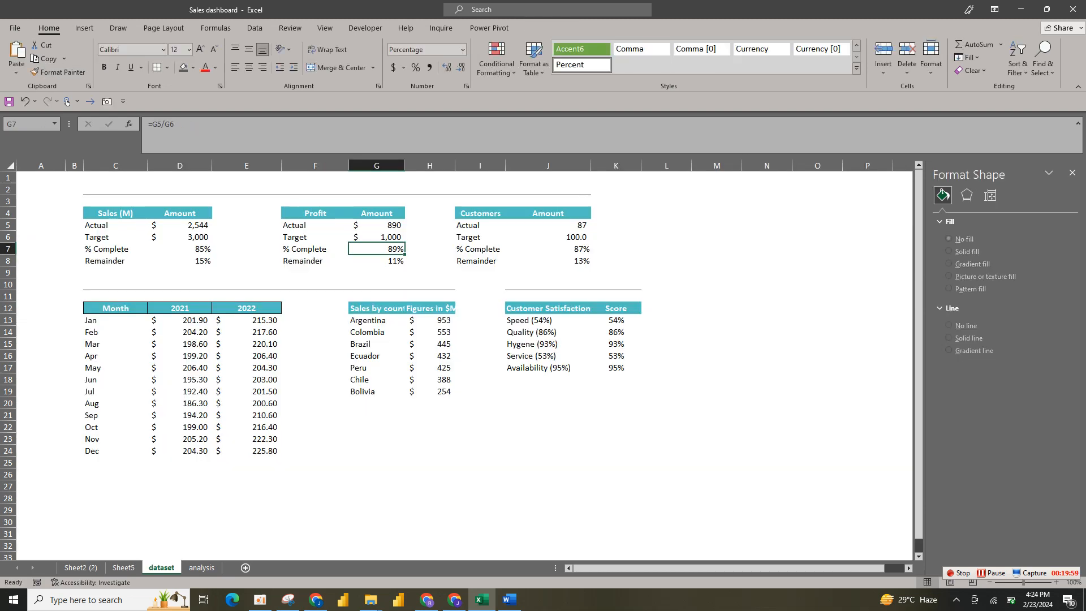
left_click(547, 249)
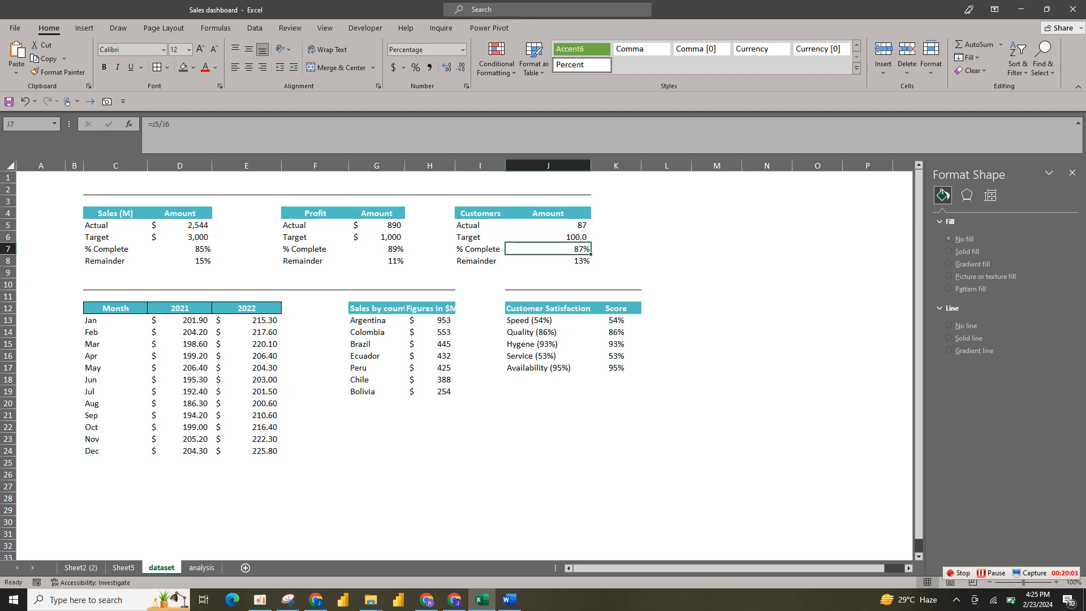
left_click(123, 568)
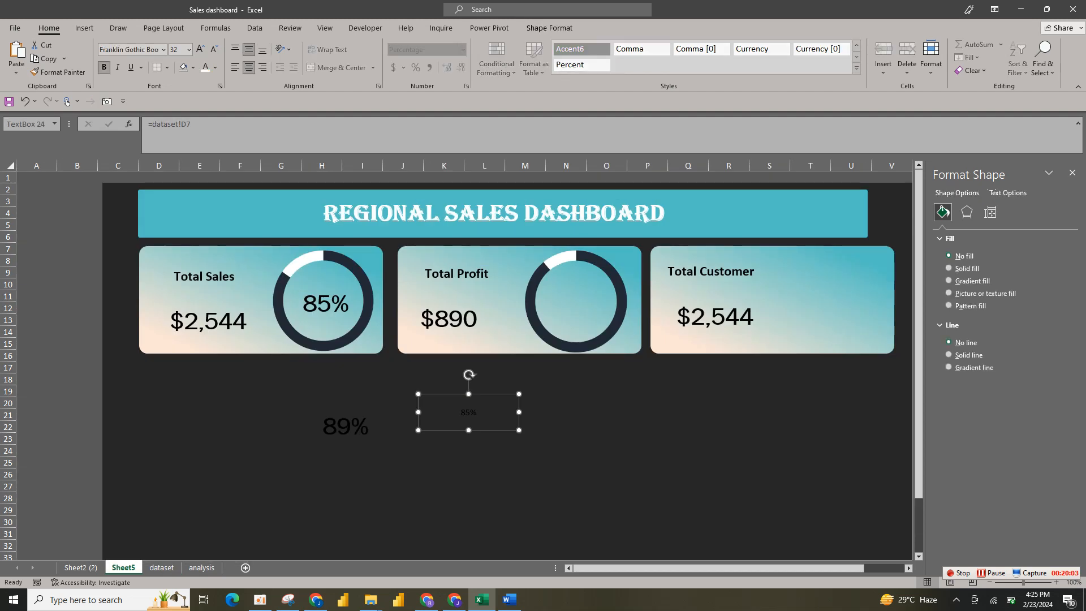
left_click(186, 124)
key("BackSpace")
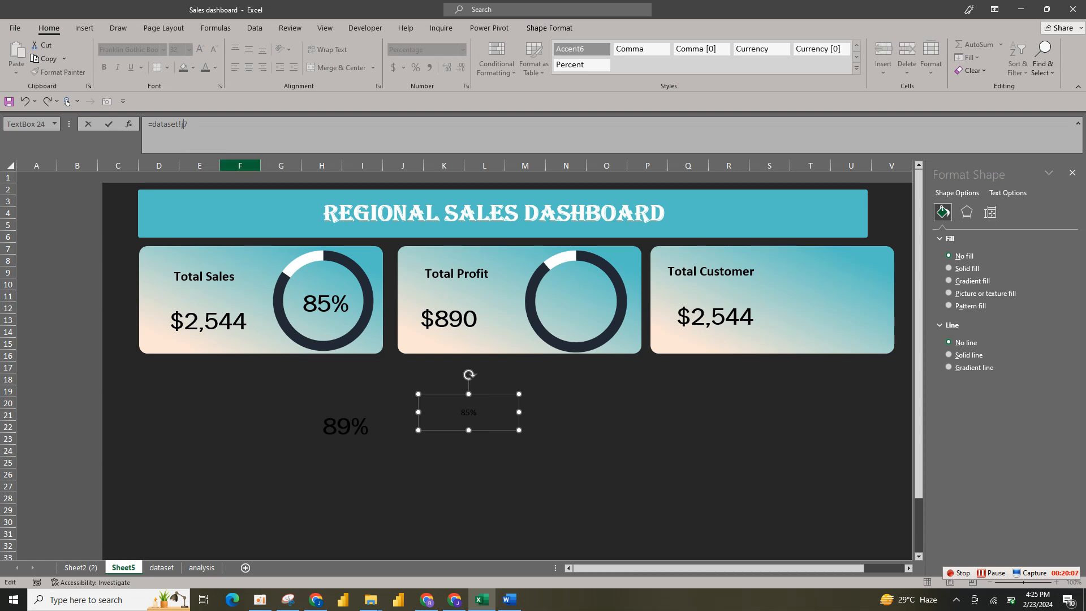
left_click(399, 462)
Copy the formatting of the Profit percentage text box onto the Customer percentage text box
left_click(358, 428)
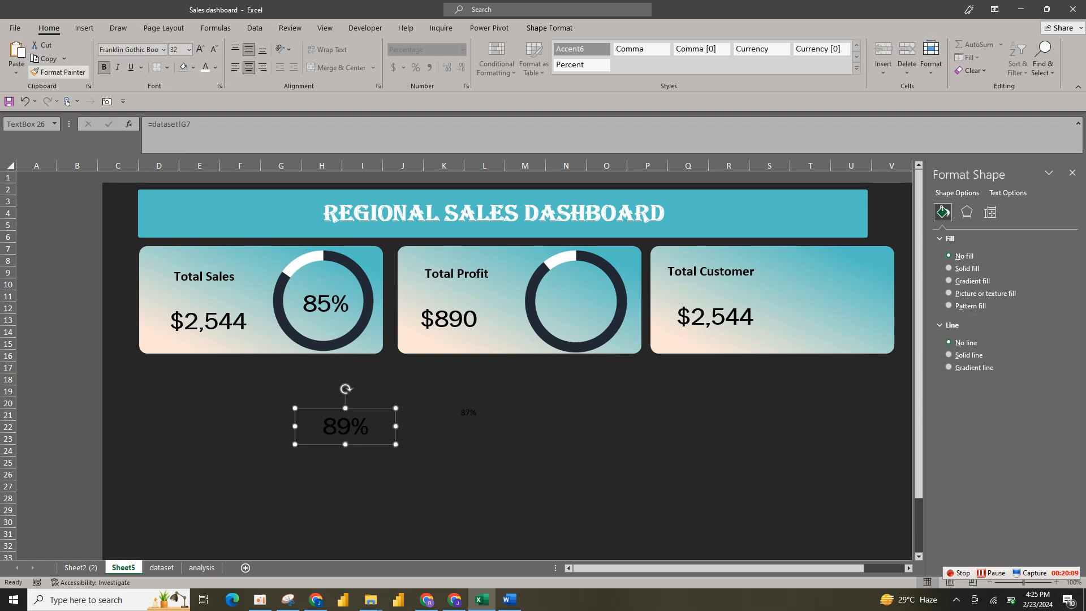
left_click(59, 72)
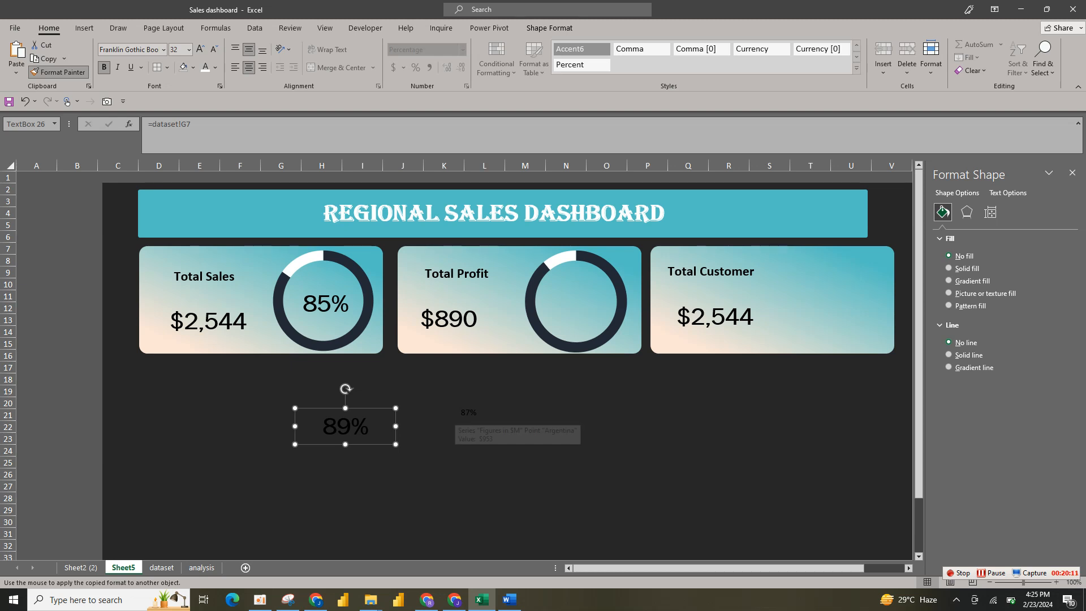
left_click(464, 413)
Centre the 89% text box inside the Profit doughnut's ring and group it with the chart
left_click(350, 428)
left_click_drag(350, 427, 582, 305)
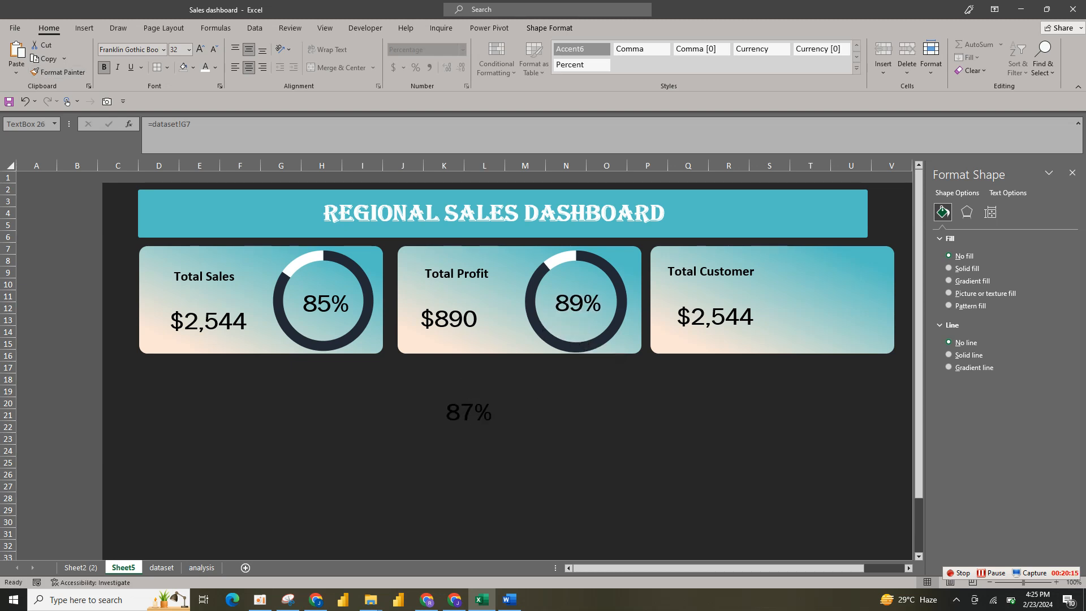
left_click(582, 340, "ctrl")
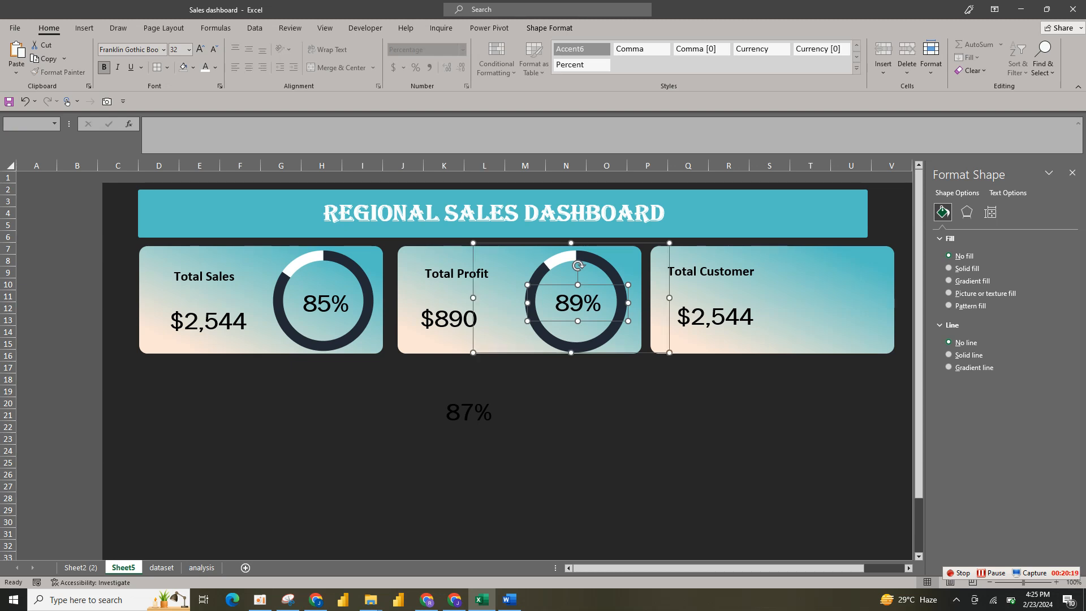
right_click(669, 242)
mouse_move(701, 339)
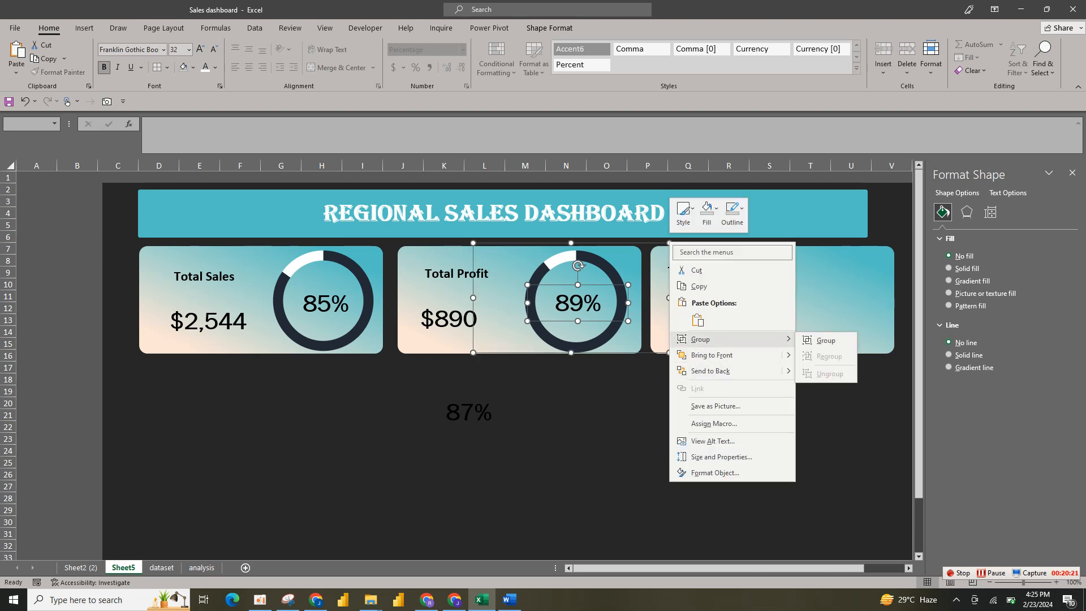
left_click(825, 340)
Group the Profit doughnut, the Total Profit label with its $890 value, and their gradient card into one object
left_click(449, 317, "ctrl")
left_click(433, 347, "ctrl")
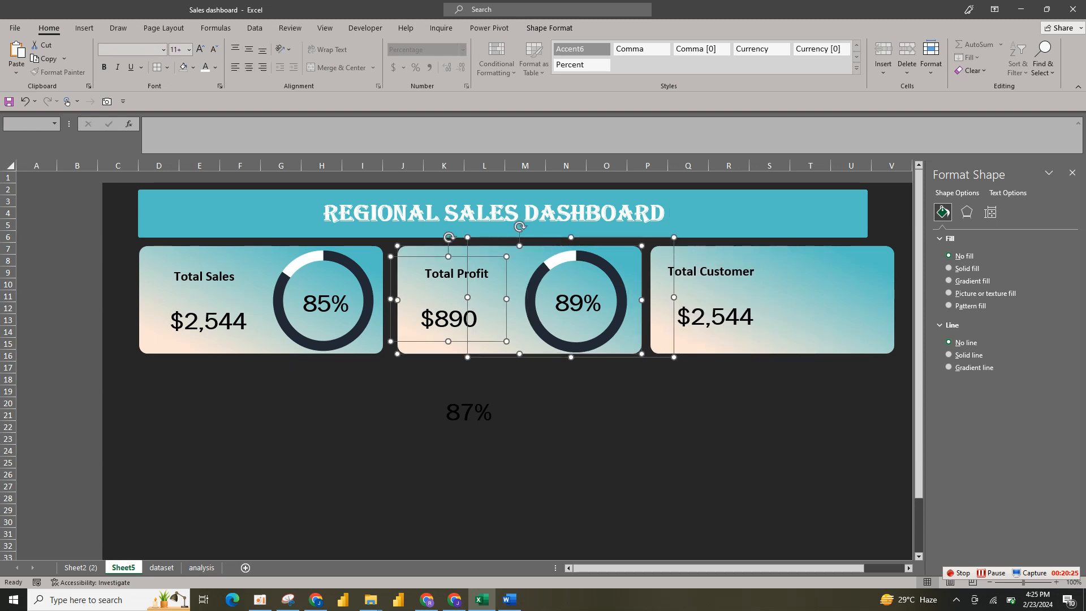
right_click(397, 245)
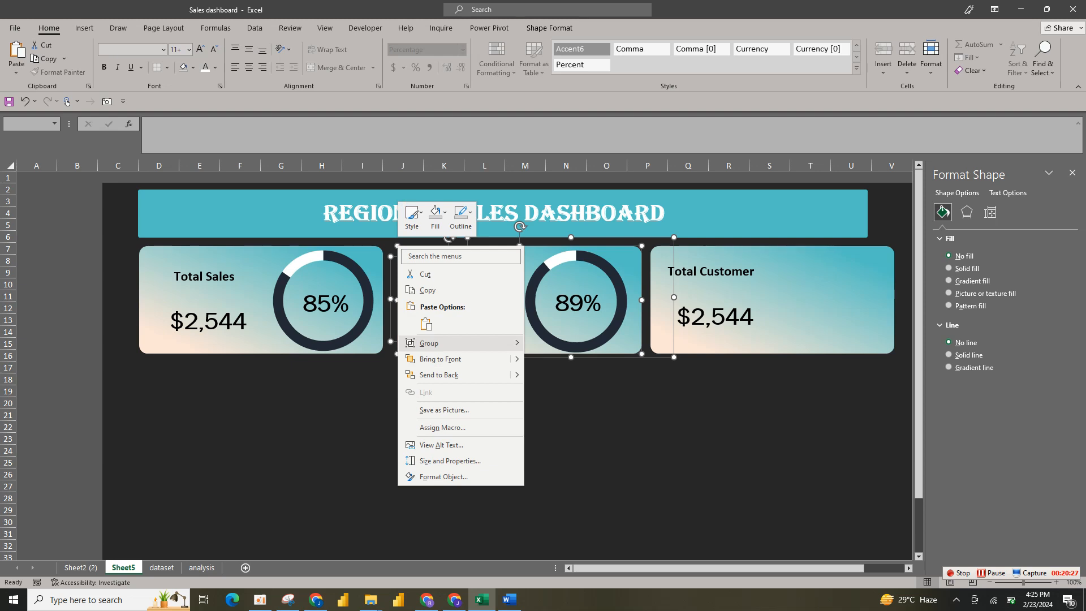
mouse_move(435, 343)
left_click(554, 344)
Move the loose 87% text box to the empty area beneath the Total Customer card
left_click_drag(467, 412, 683, 429)
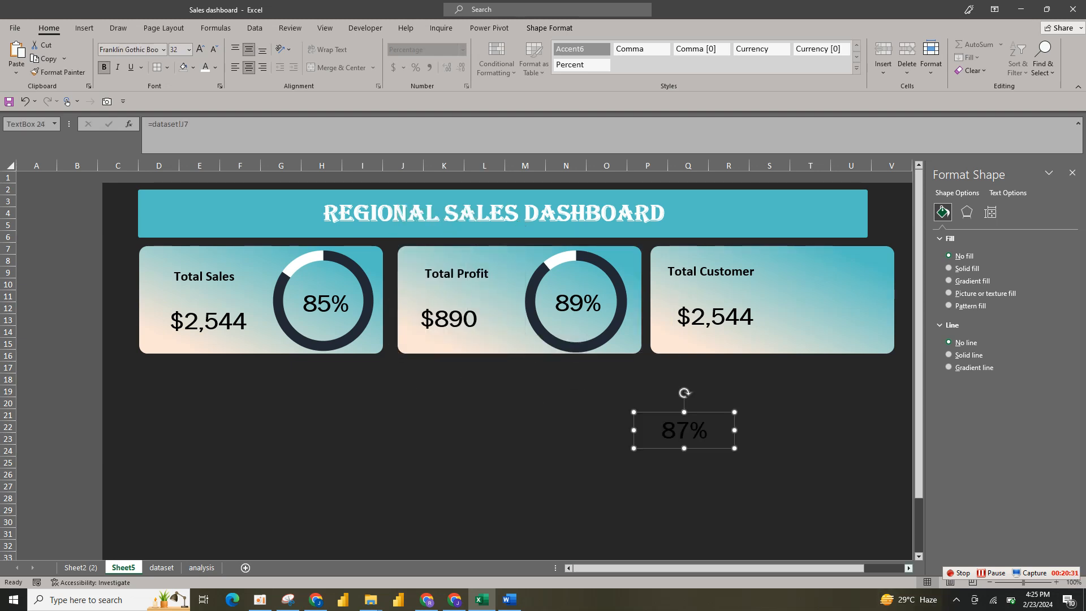
left_click(908, 568)
left_click(803, 475)
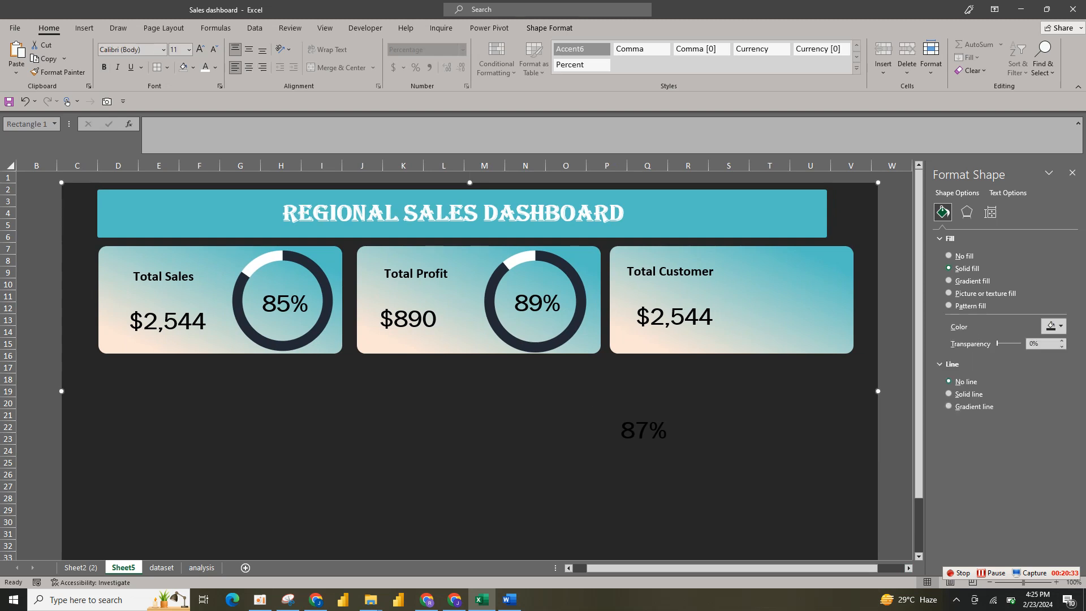
Link the value text box on the Total Customer card to the Customers Actual cell with =dataset!J5
left_click(713, 272)
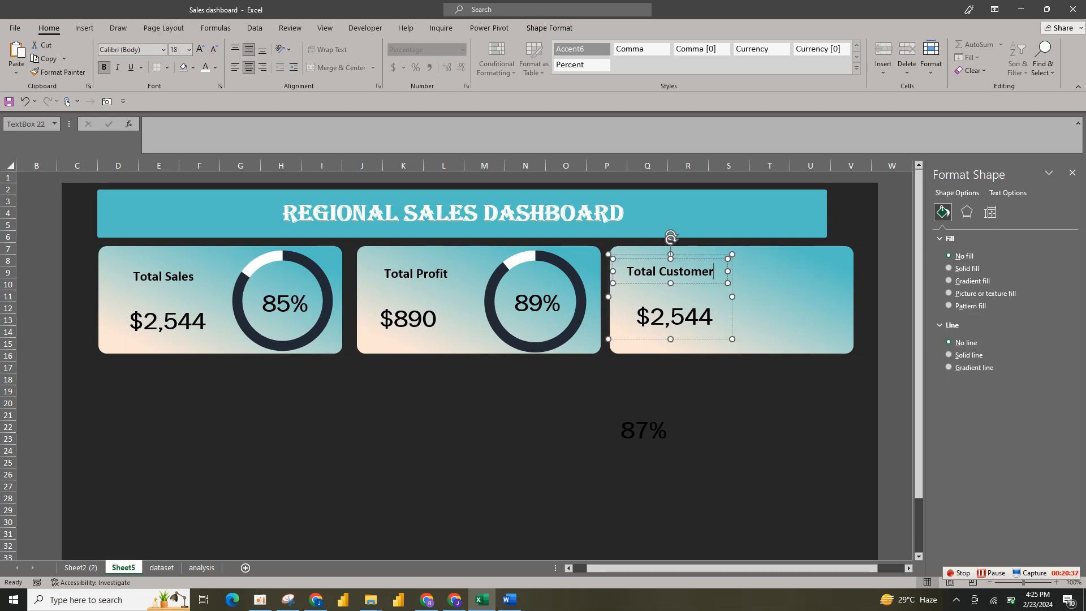
left_click(735, 331)
left_click(669, 317)
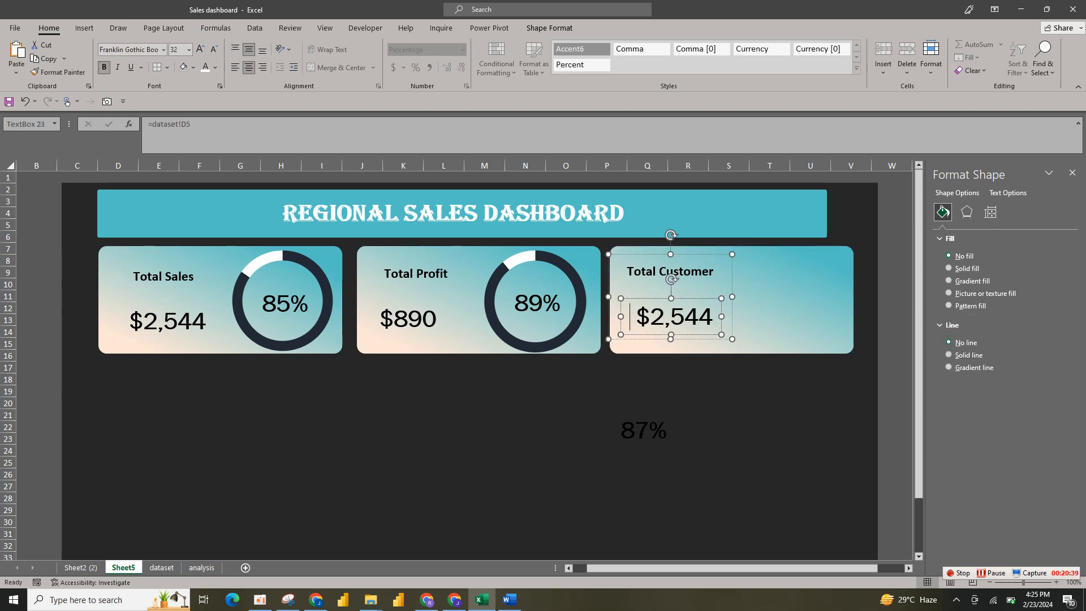
left_click(199, 125)
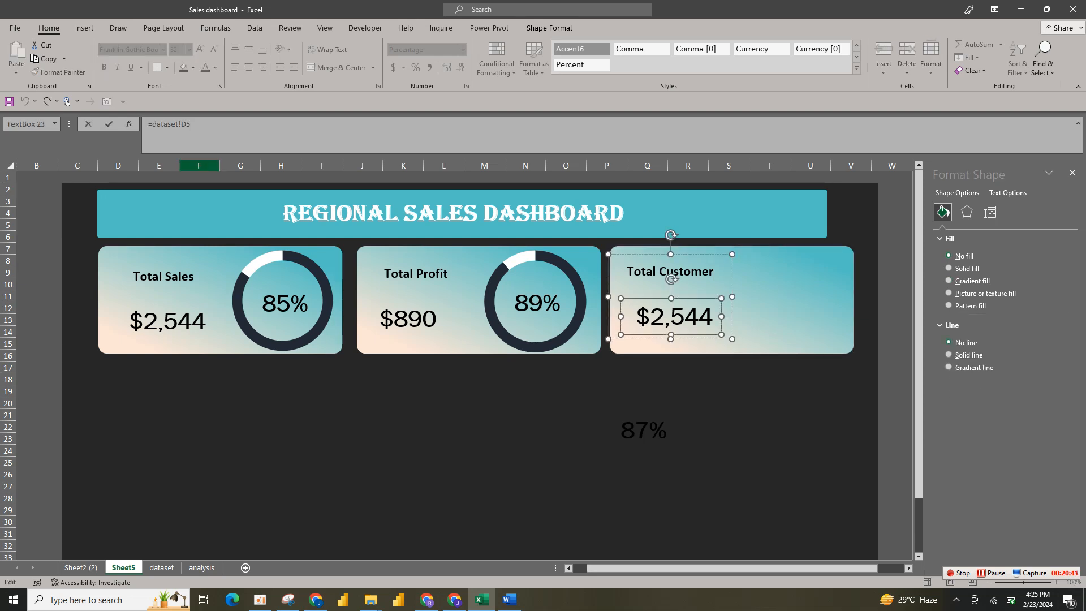
left_click(161, 567)
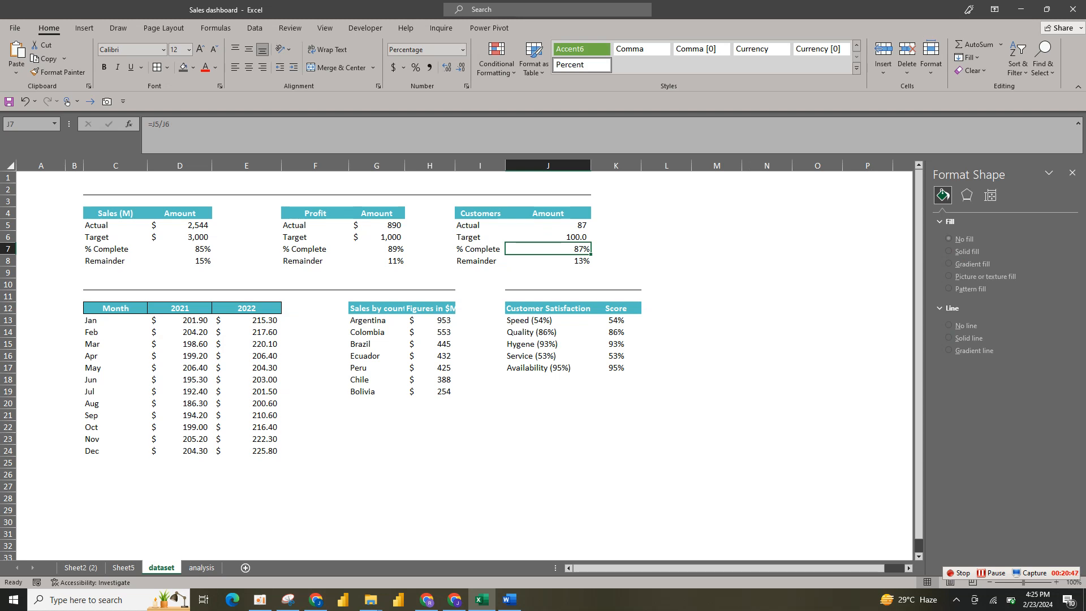
left_click(547, 225)
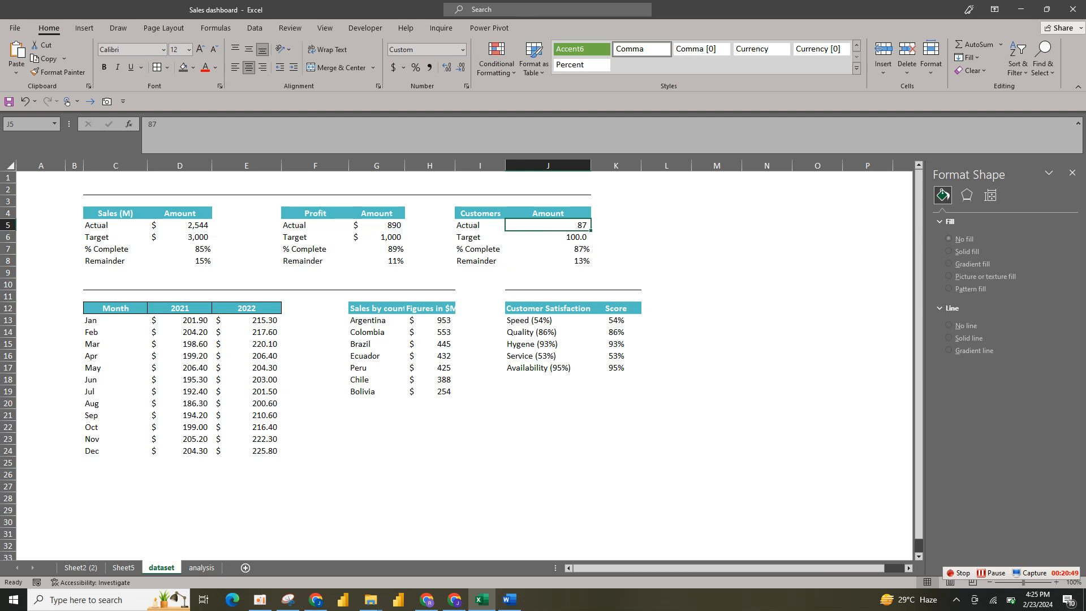
left_click(123, 567)
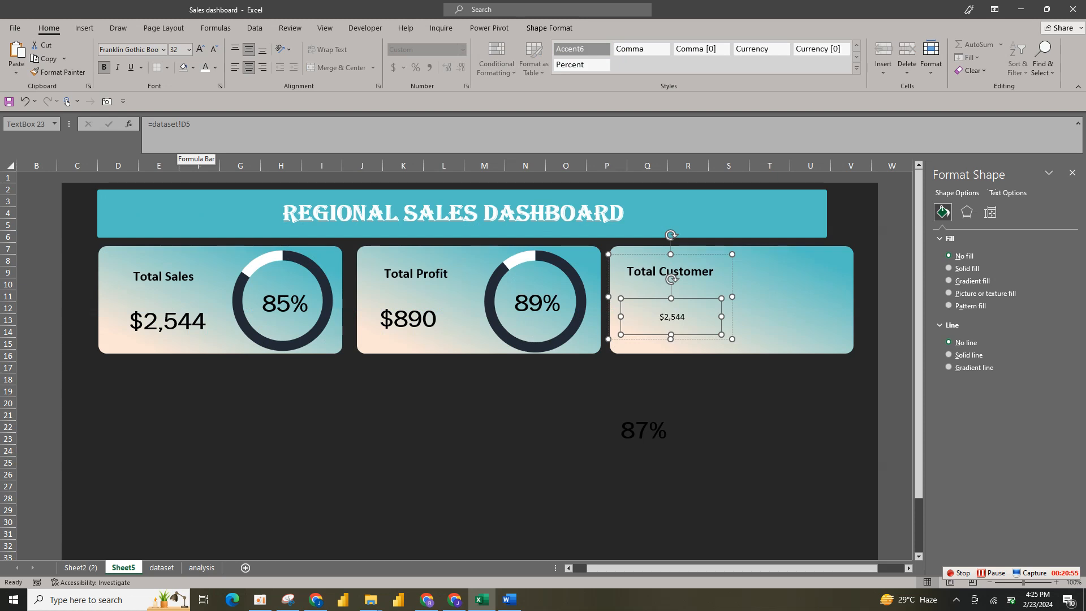
left_click(187, 124)
key("BackSpace")
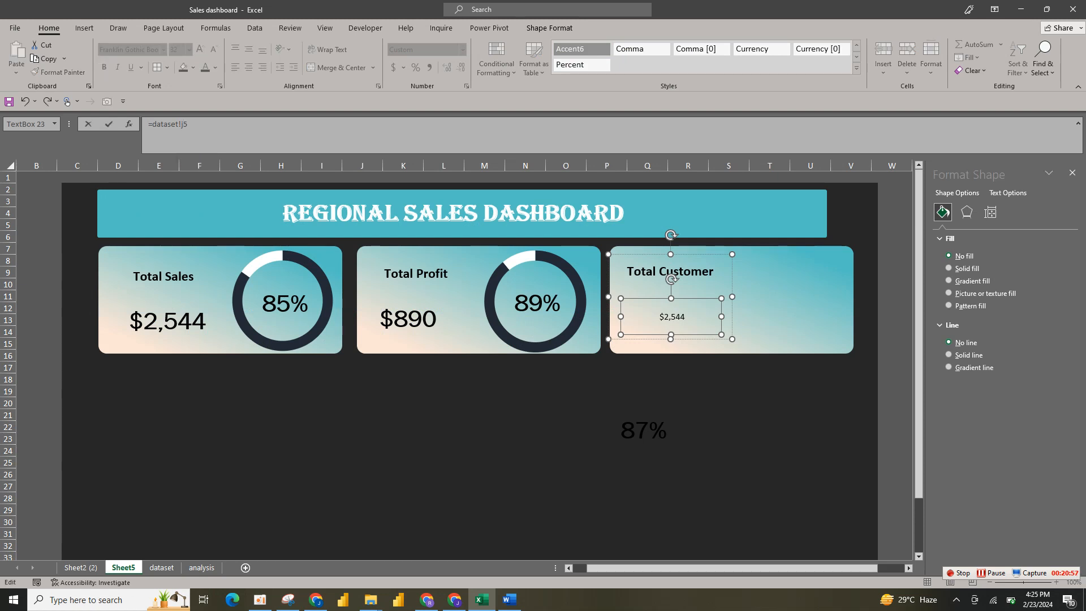
type("J")
key("Return")
left_click(679, 390)
Format the Total Customer value in bold Franklin Gothic Book at size 36
left_click(672, 317)
left_click(672, 317)
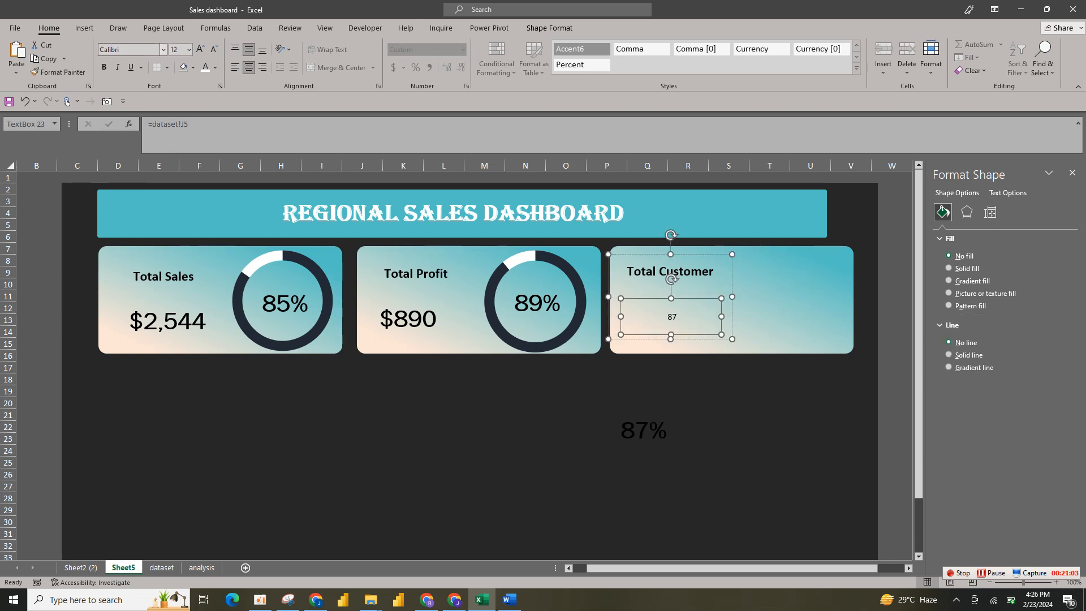
left_click(163, 50)
scroll(170, 68, "up", 10)
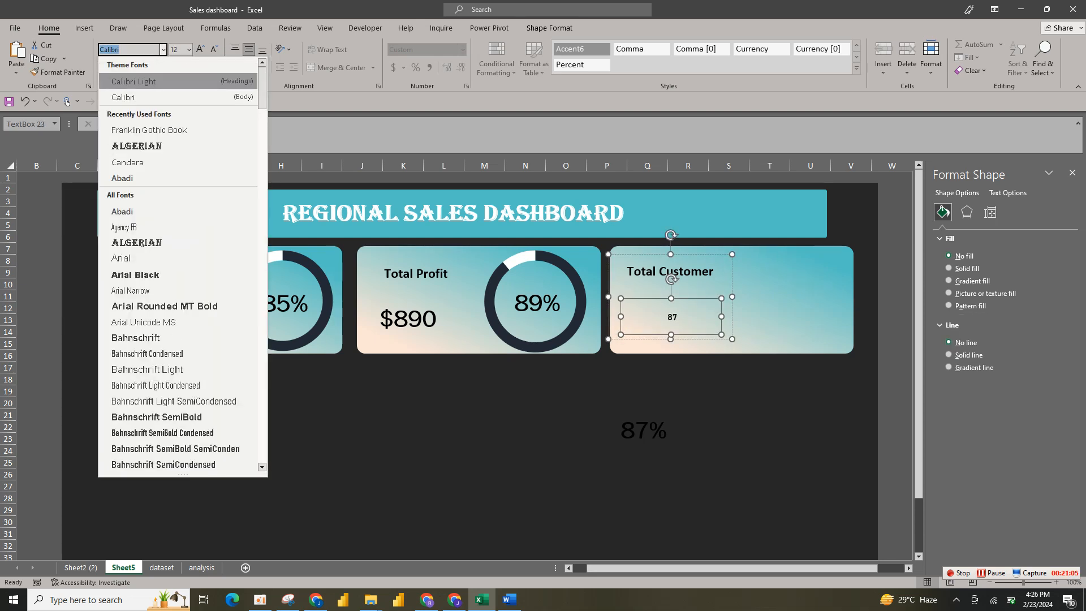
left_click(152, 131)
left_click(104, 67)
left_click(201, 49)
left_click(200, 49)
left_click(200, 49)
left_click(201, 49)
left_click(200, 49)
left_click(200, 49)
left_click(201, 49)
left_click(200, 49)
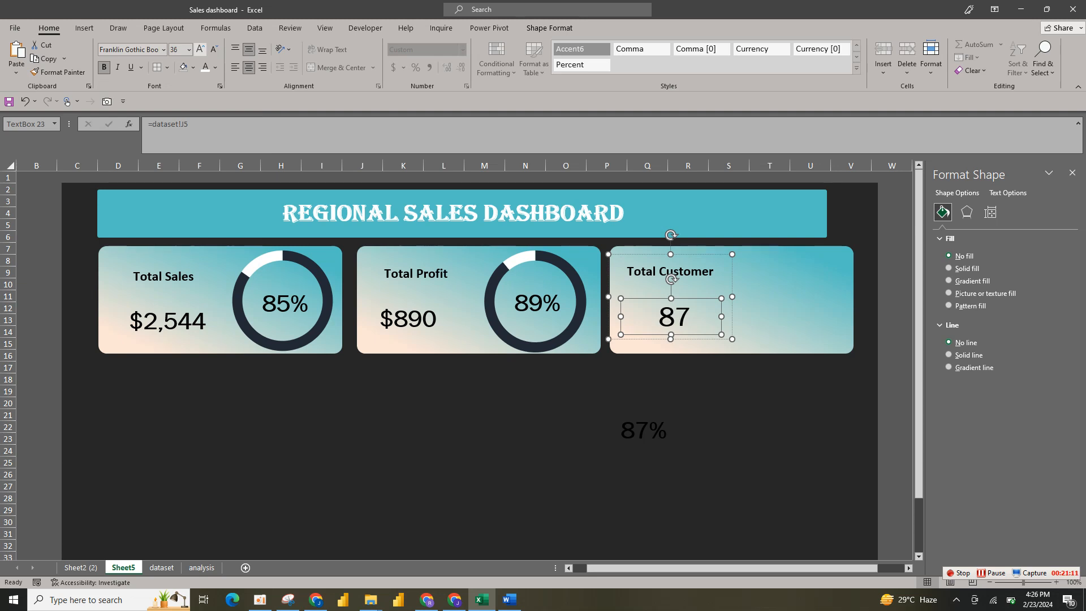
Insert a doughnut chart from the Customers % Complete and Remainder rows, I7:J8, on the dataset sheet
left_click(643, 430)
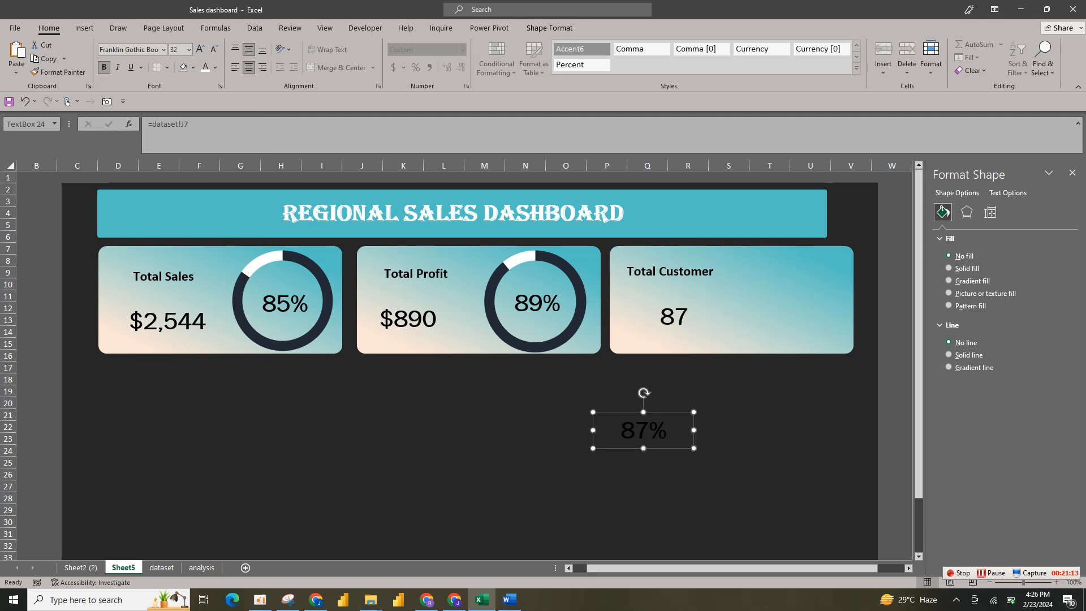
left_click(161, 567)
left_click_drag(480, 261, 560, 249)
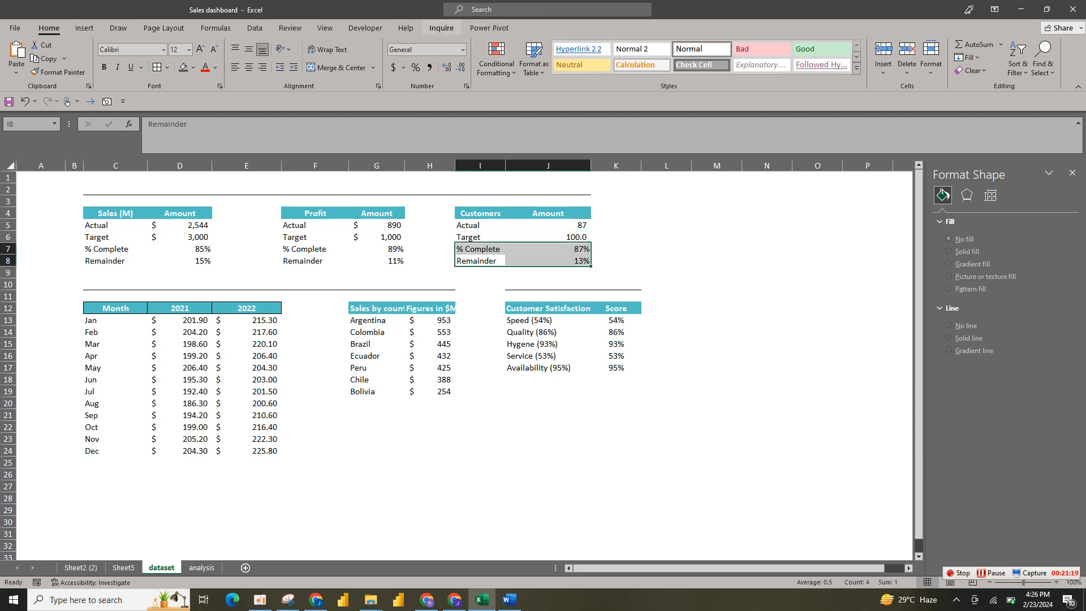
left_click(85, 28)
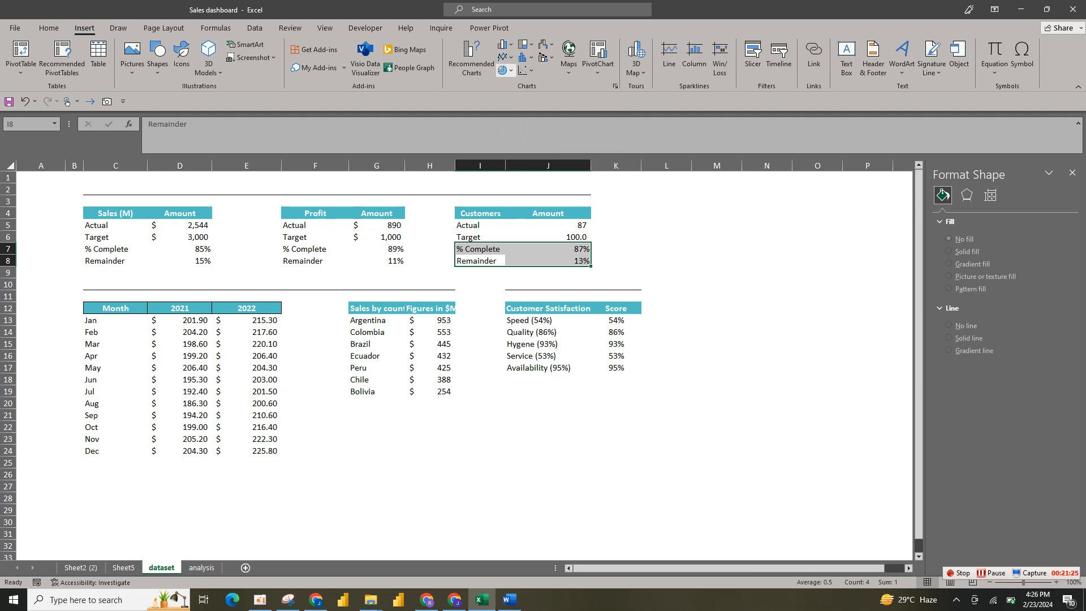
left_click(502, 70)
left_click(512, 217)
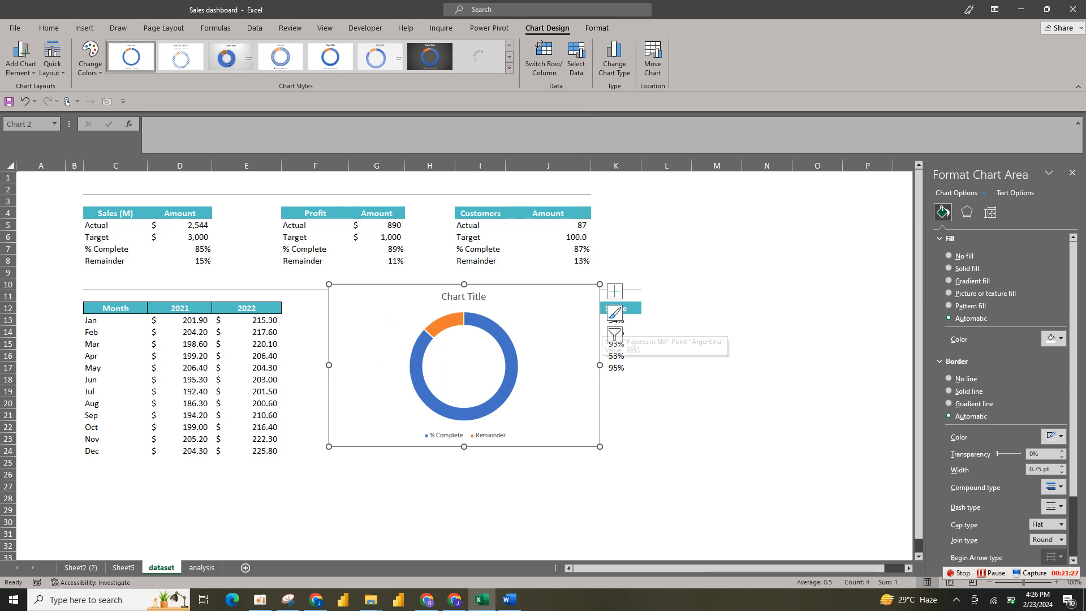
Remove the chart title and the legend from the Customers doughnut chart
left_click(614, 290)
left_click(642, 304)
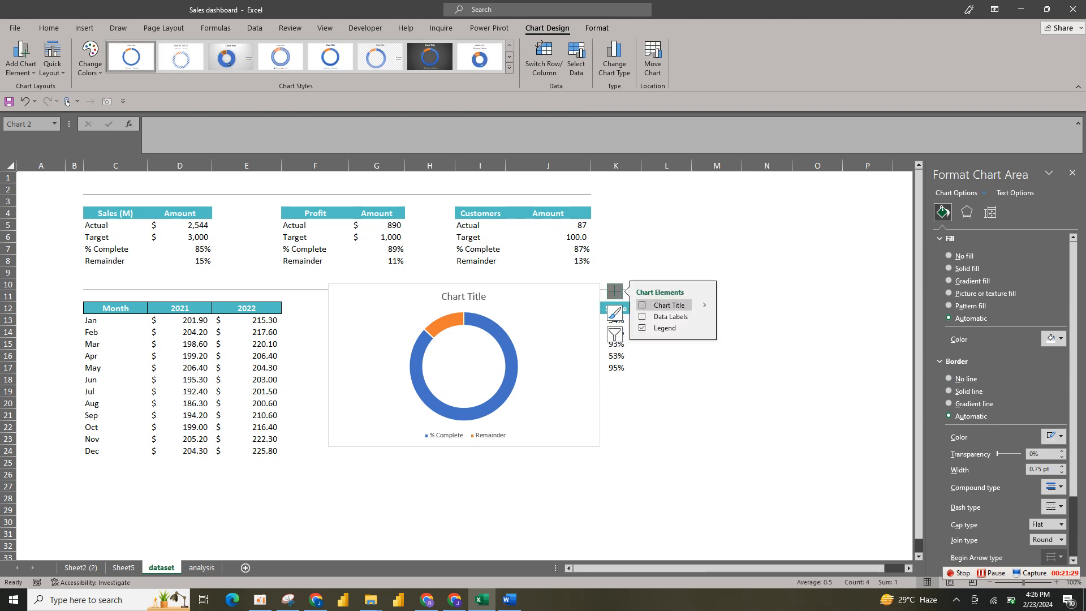
left_click(642, 328)
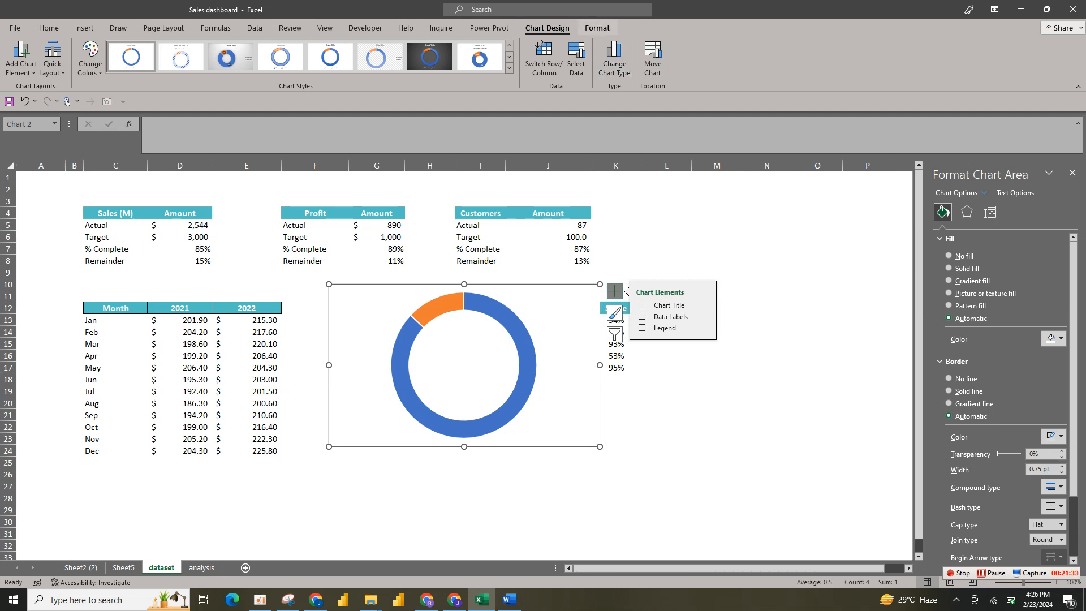
Set the Customers doughnut's chart area to no outline and no fill
left_click(597, 28)
left_click(448, 58)
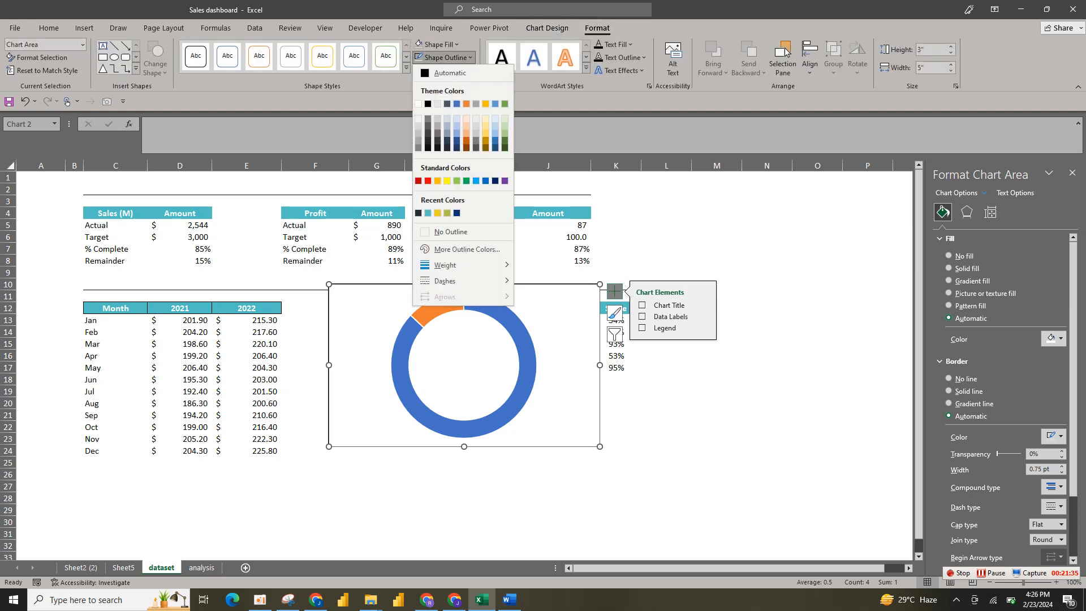
left_click(453, 233)
left_click(436, 44)
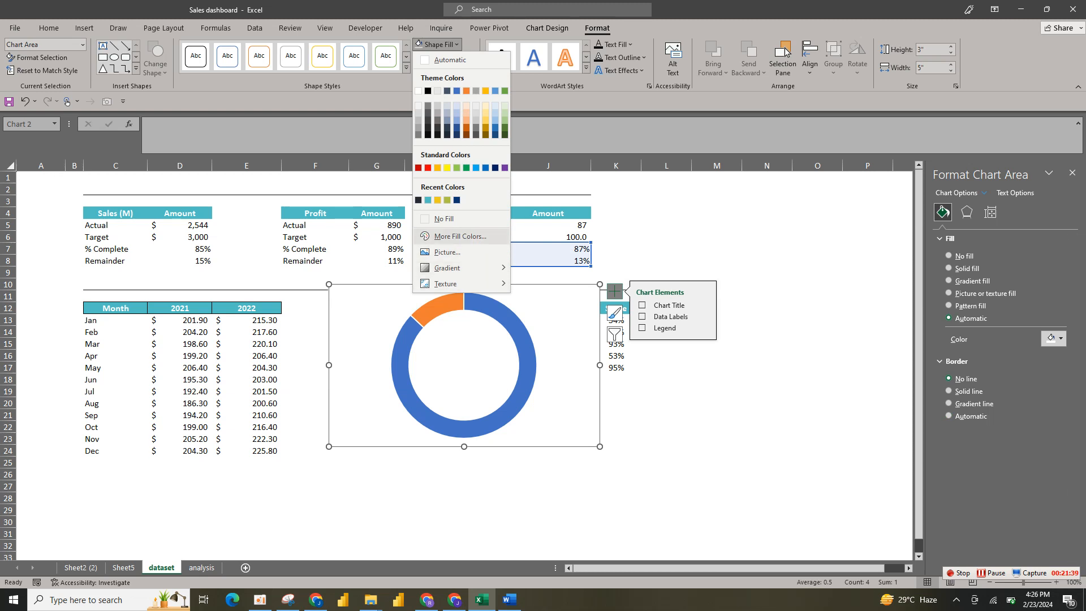
left_click(443, 218)
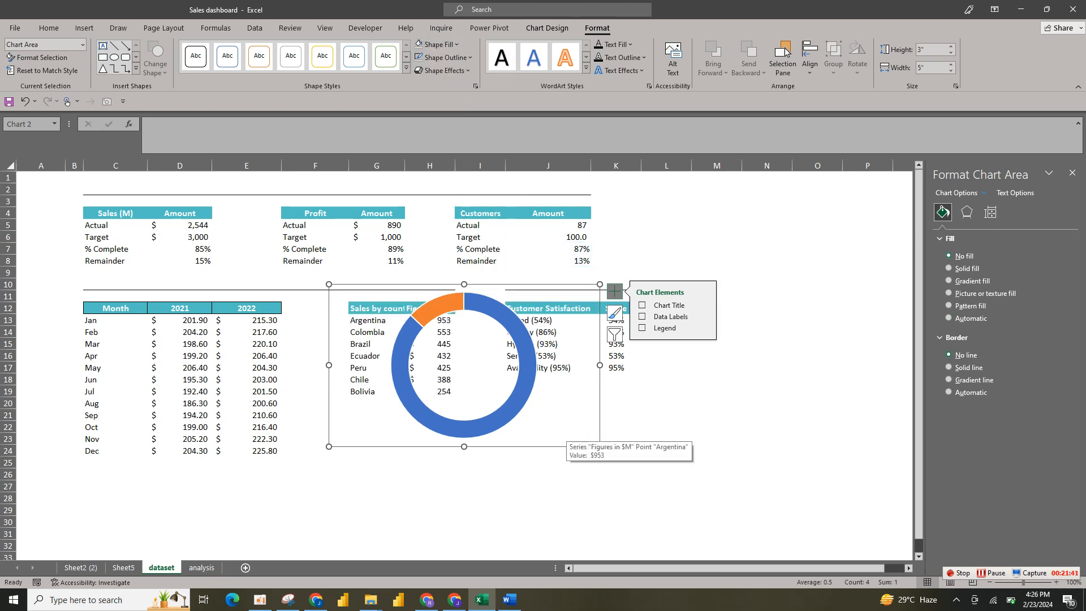
Remove the border from the Customers doughnut ring and fill its % Complete slice dark navy and its Remainder slice white
left_click(499, 316)
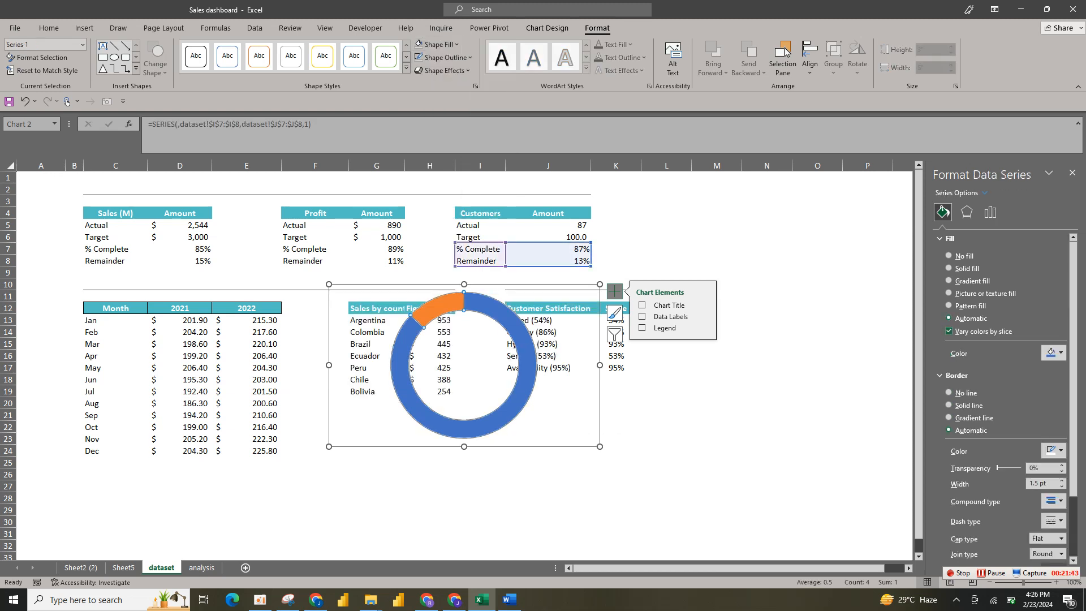
left_click(956, 393)
left_click(517, 329)
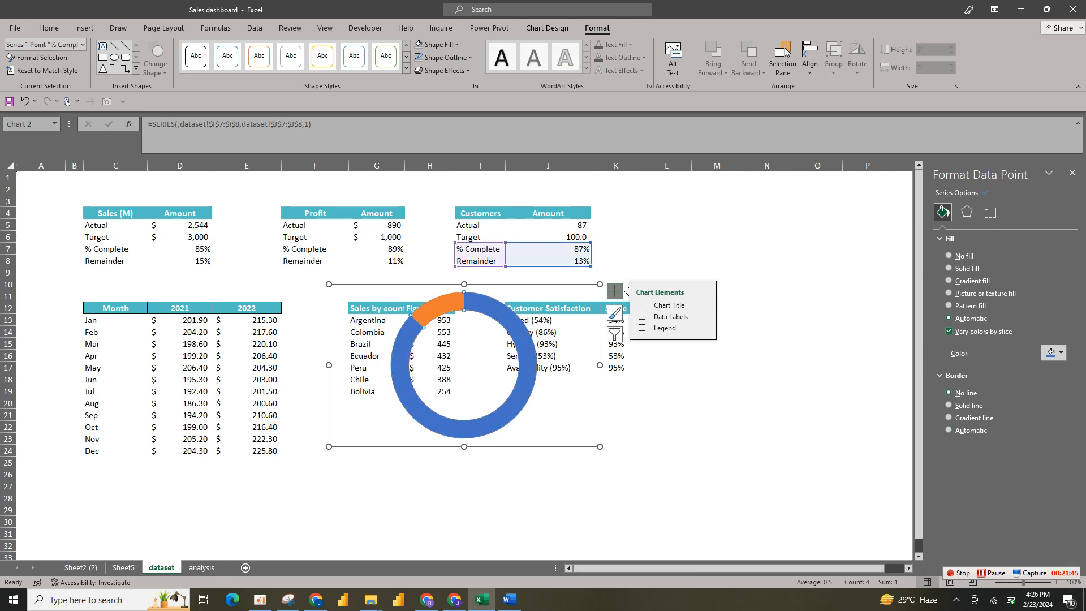
left_click(1054, 353)
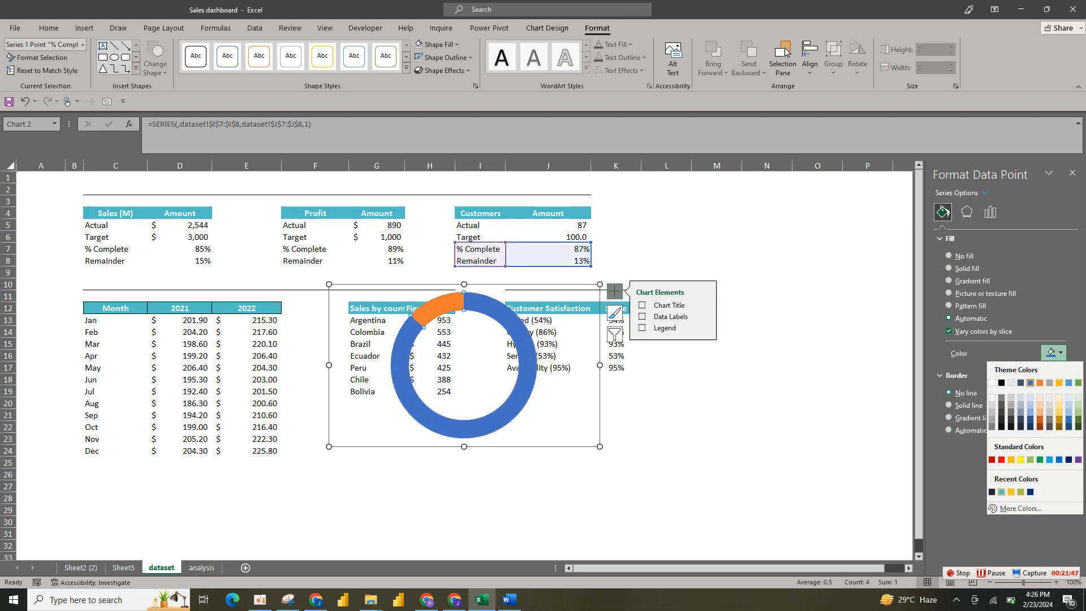
left_click(991, 492)
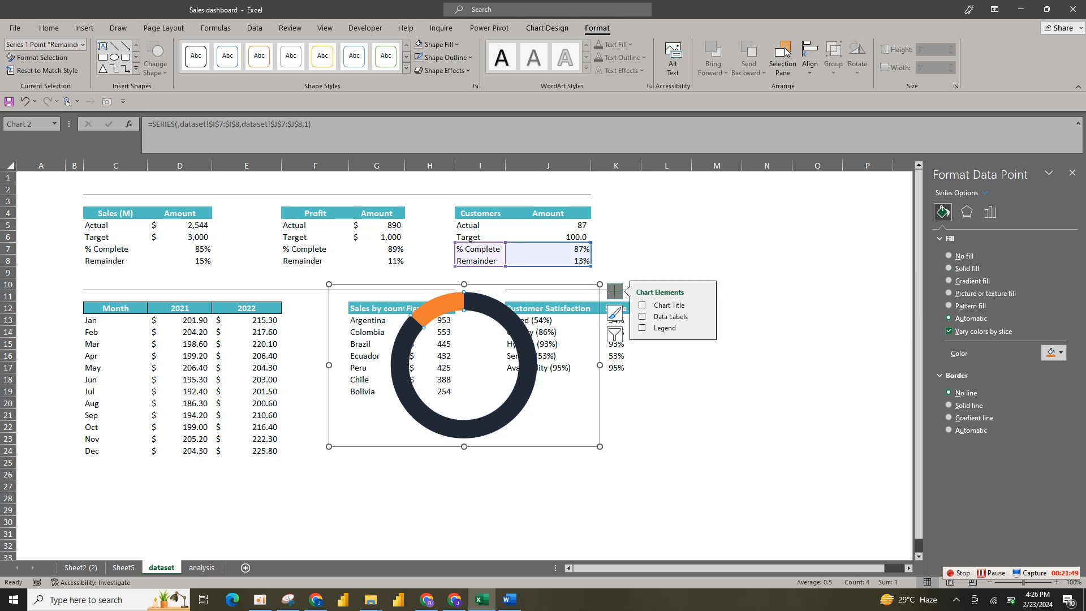
left_click(1055, 353)
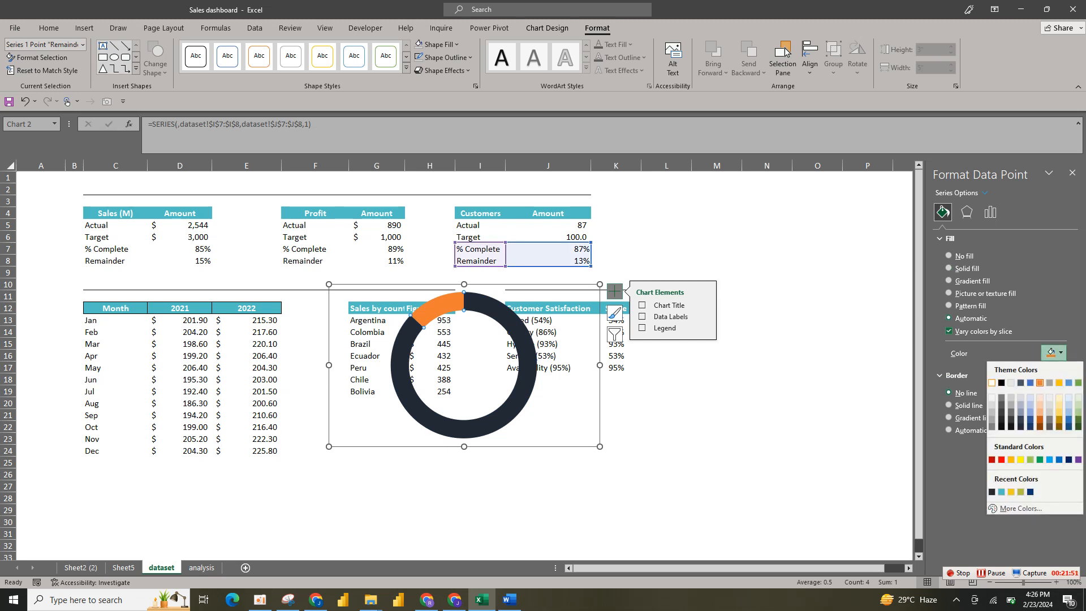
left_click(992, 383)
Shrink the Customers doughnut chart to about 2.53" by 4.28" and move it from the dataset sheet to Sheet5 by cutting and pasting
left_click_drag(600, 446, 561, 421)
key("ctrl+x")
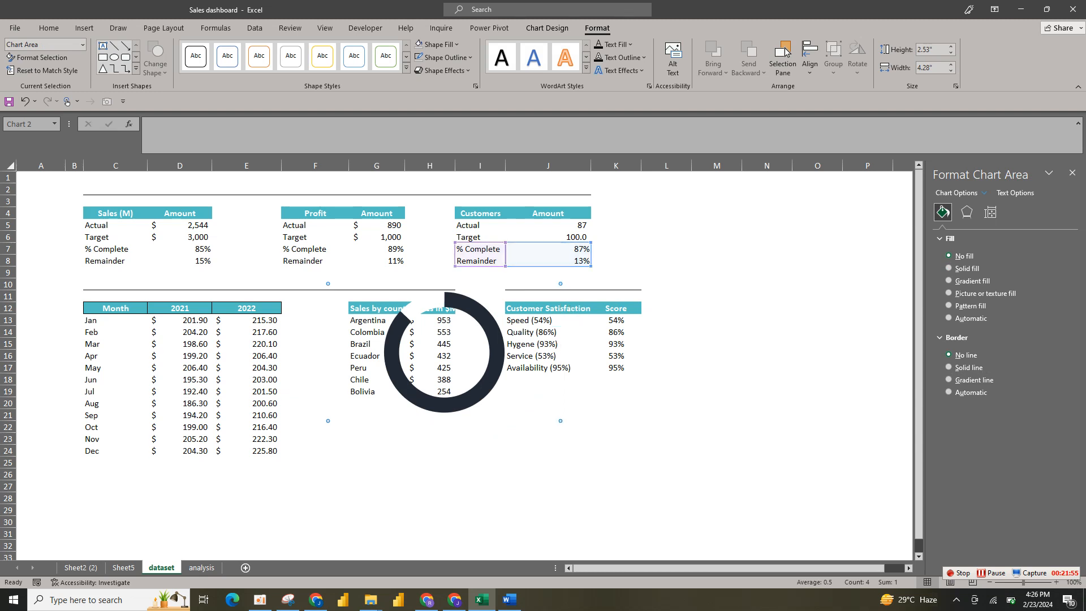
left_click(123, 567)
right_click(123, 567)
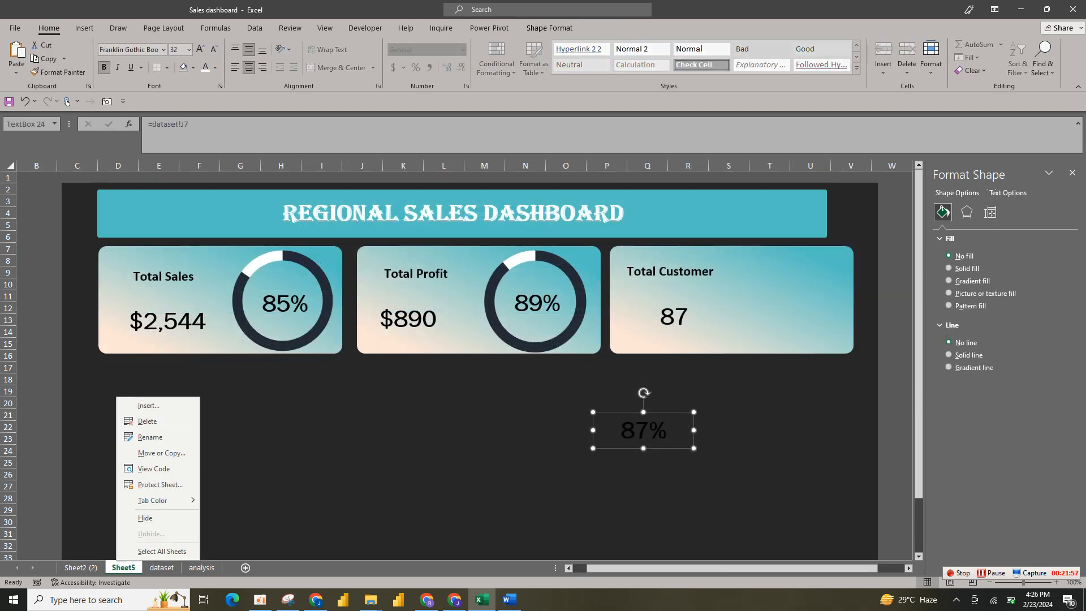
key("Escape")
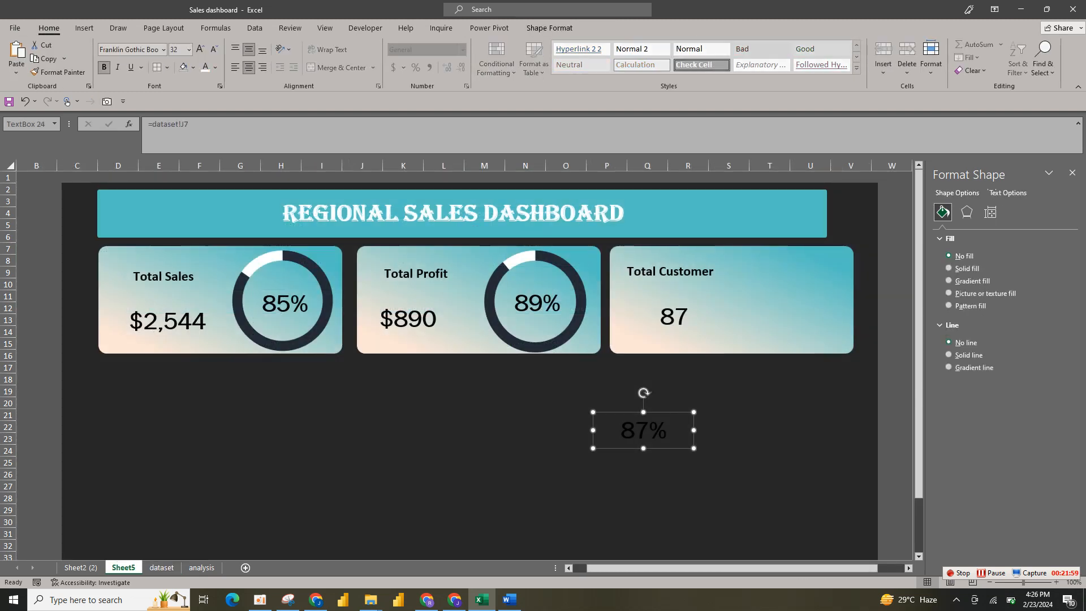
left_click(453, 441)
key("ctrl+v")
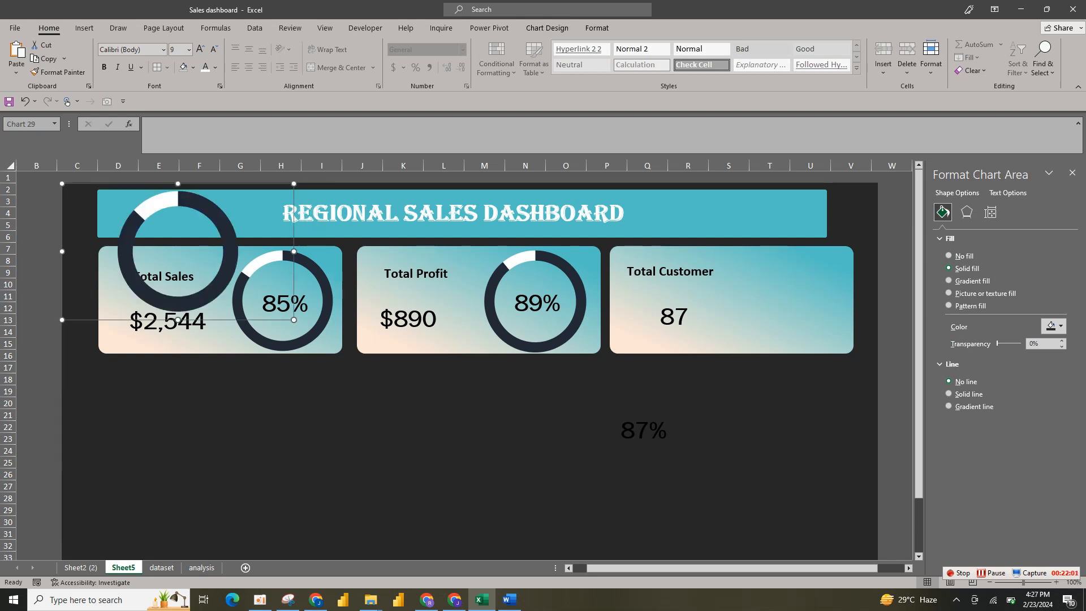
Move the pasted Customers doughnut onto the Total Customer card, beside the 87 value
left_click(308, 277)
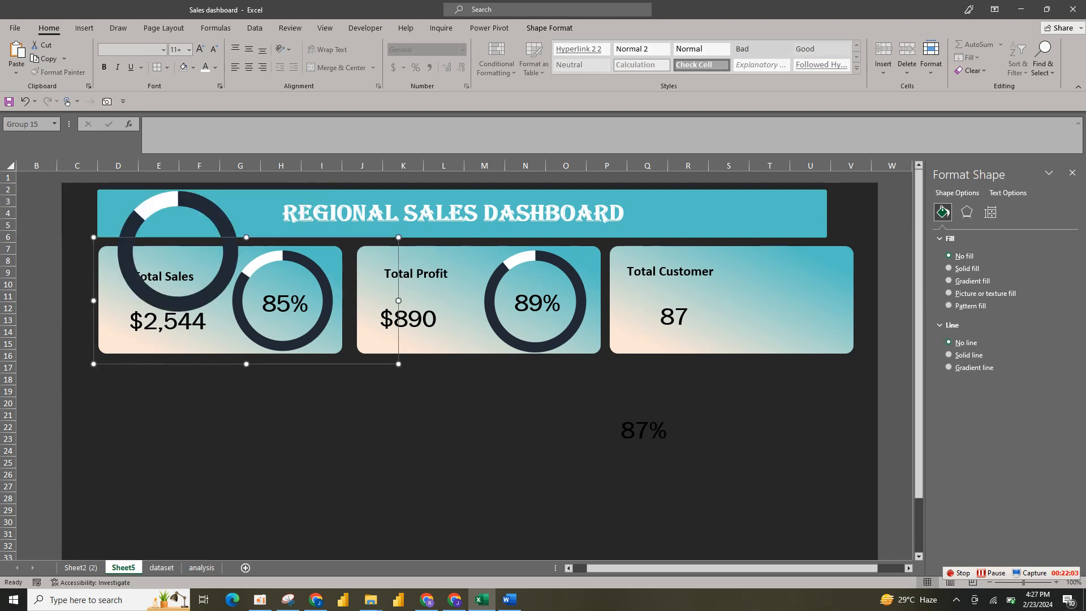
left_click(178, 252)
left_click(255, 217)
left_click(224, 225)
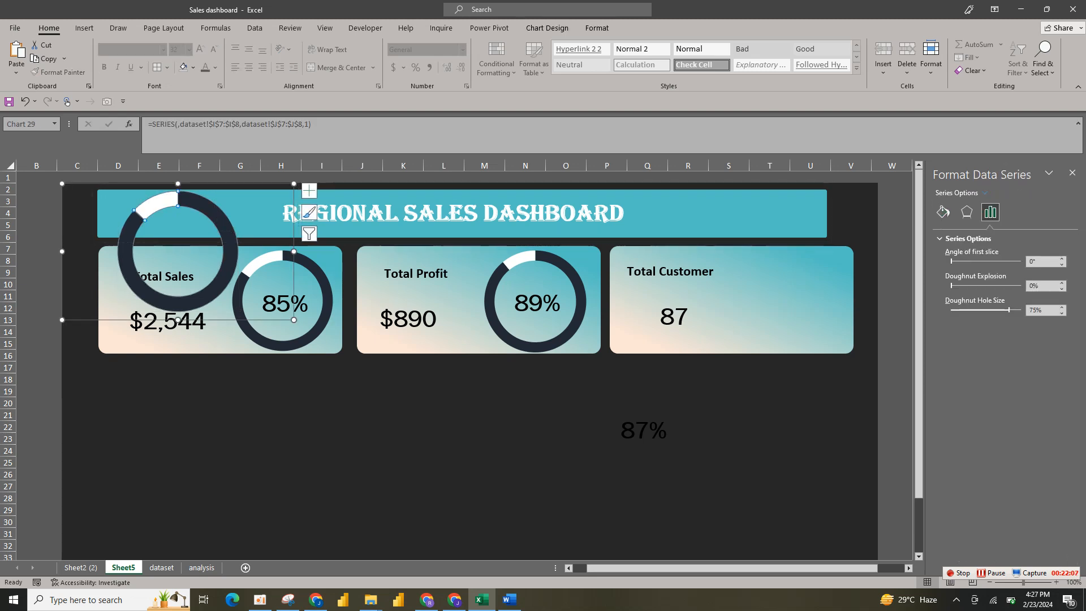
left_click_drag(224, 225, 825, 278)
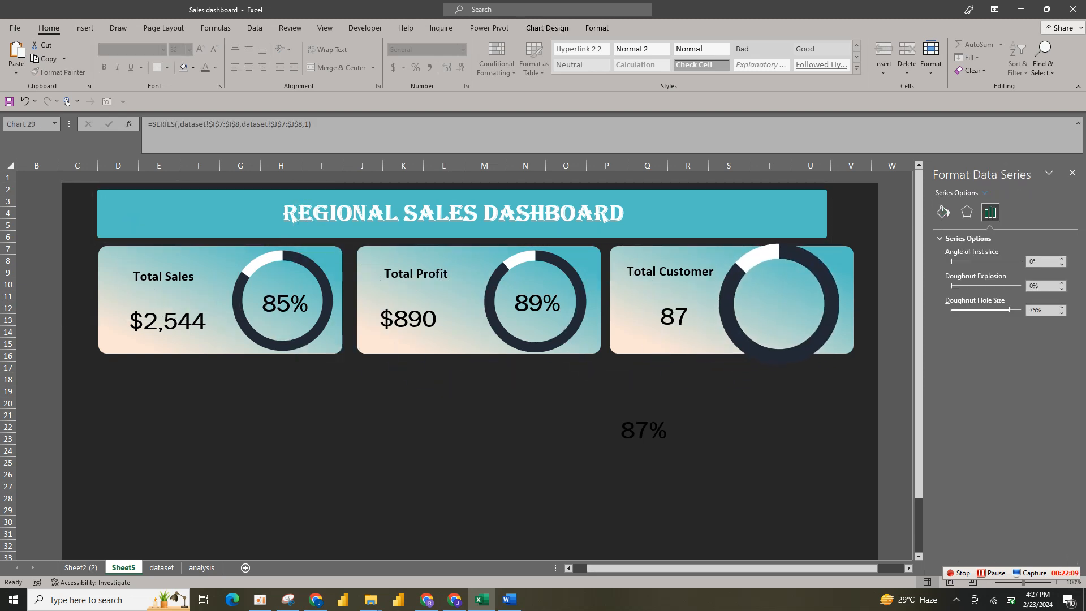
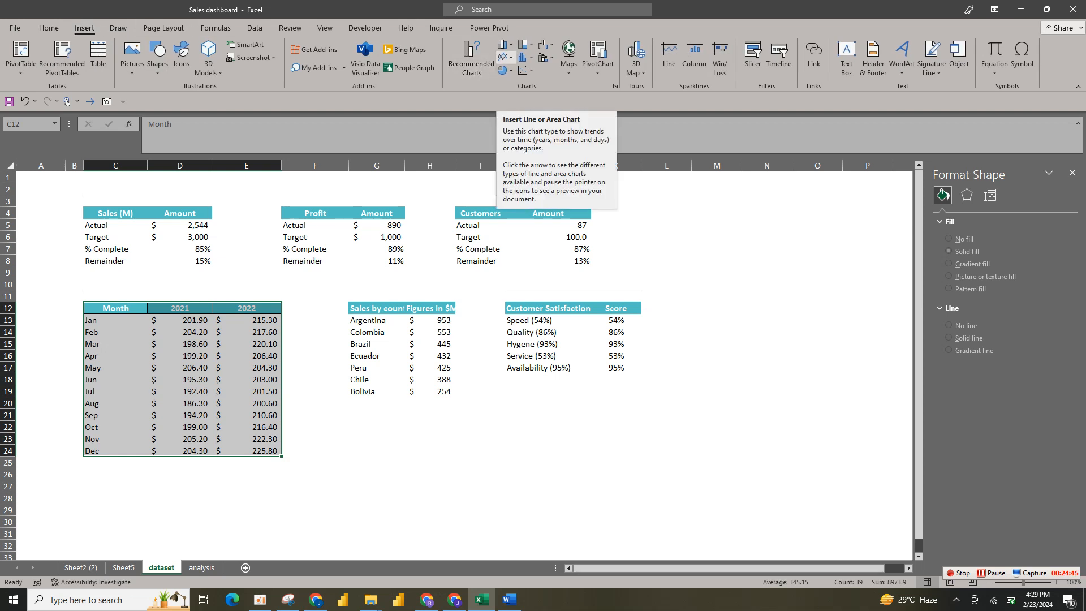
Try a 2-D line chart of the monthly 2021 and 2022 table, C12:E24, with a vertical axis minimum of 180
left_click(502, 57)
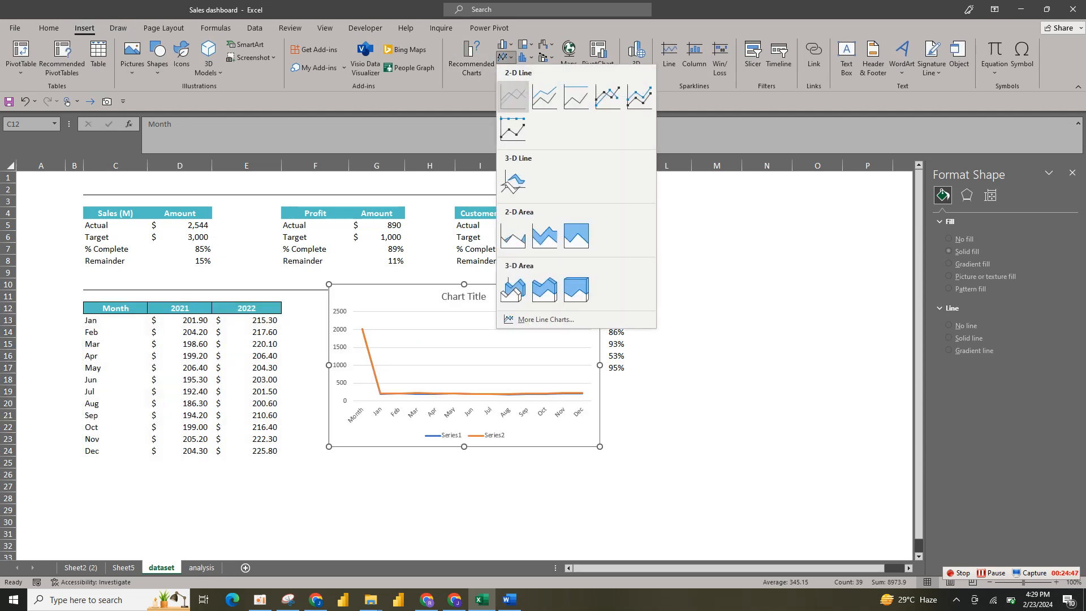
left_click(513, 97)
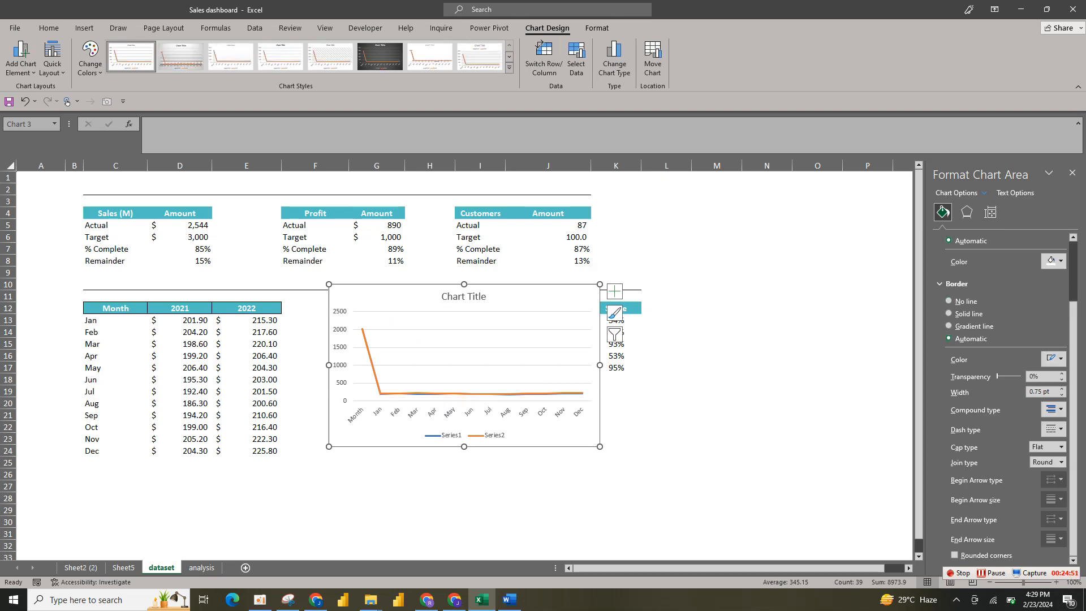
left_click(341, 355)
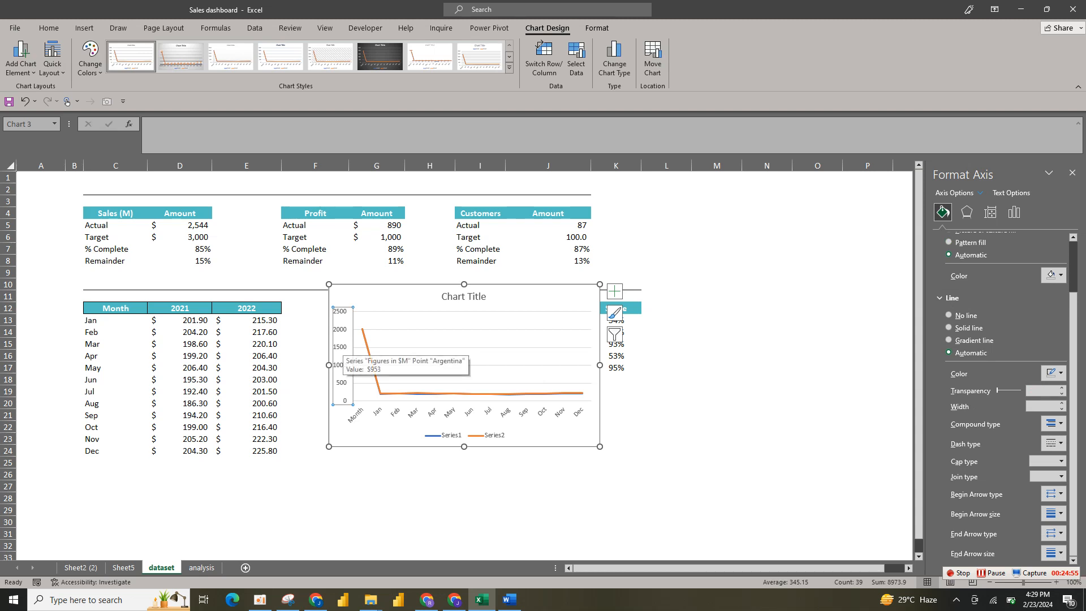
right_click(342, 343)
left_click(378, 482)
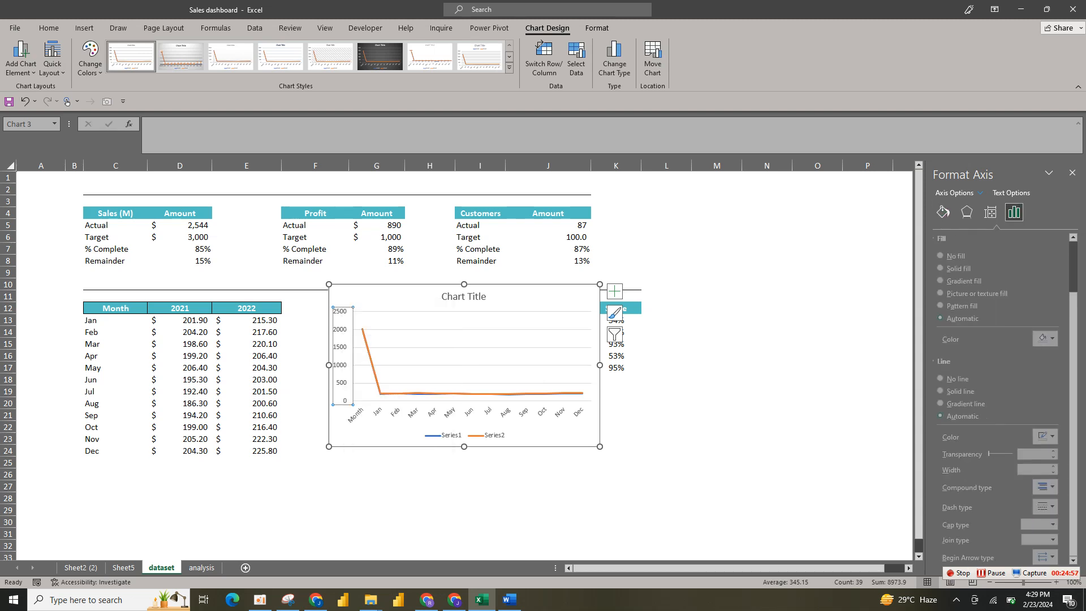
left_click(1018, 264)
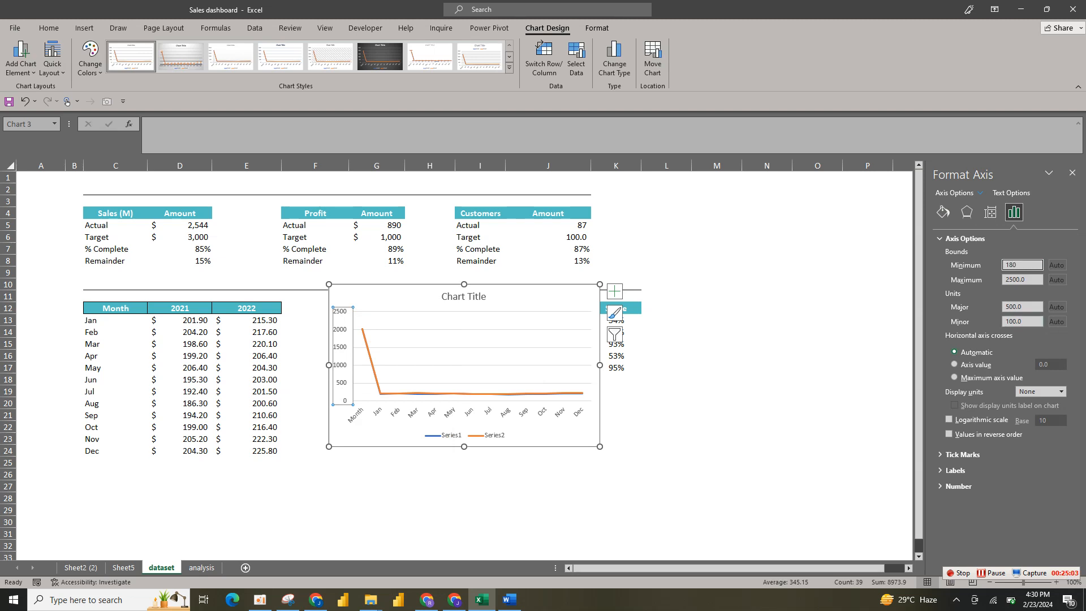
left_click(716, 332)
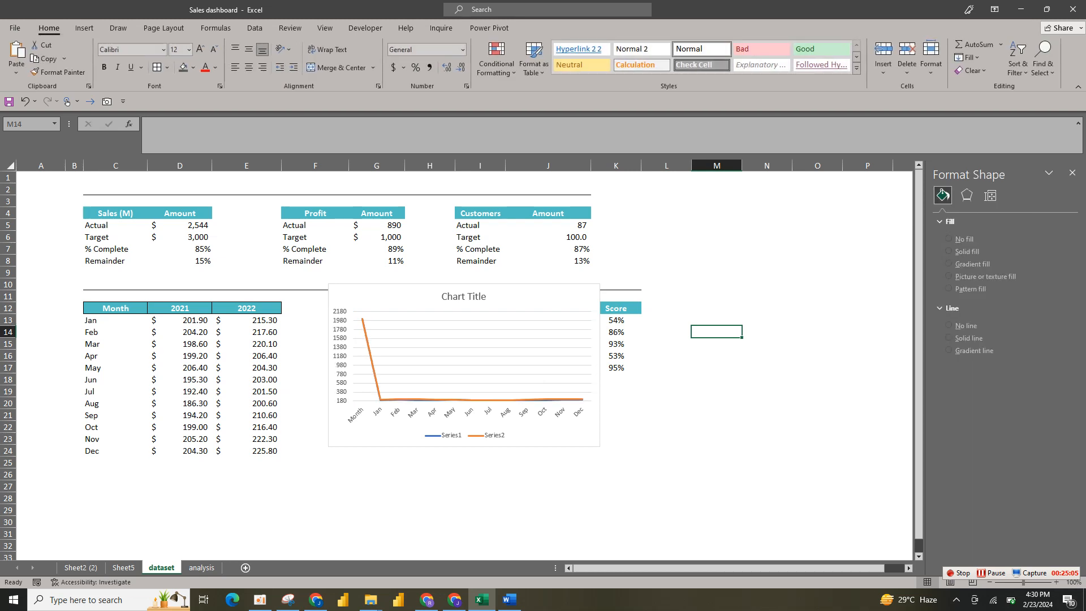
Delete the 2-D line chart from the dataset sheet
left_click(474, 400)
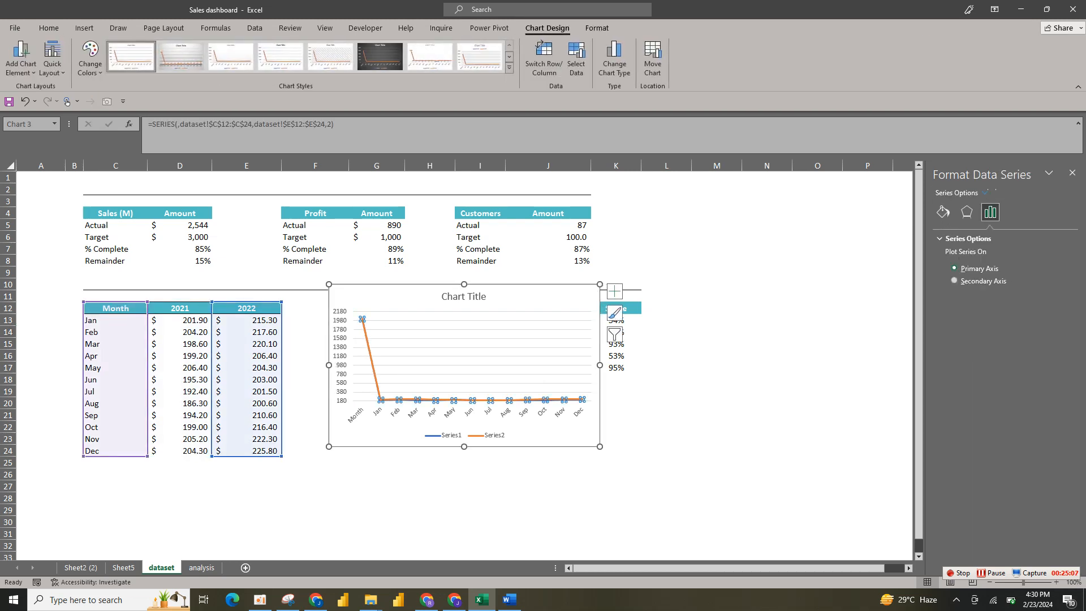
key("Escape")
key("Delete")
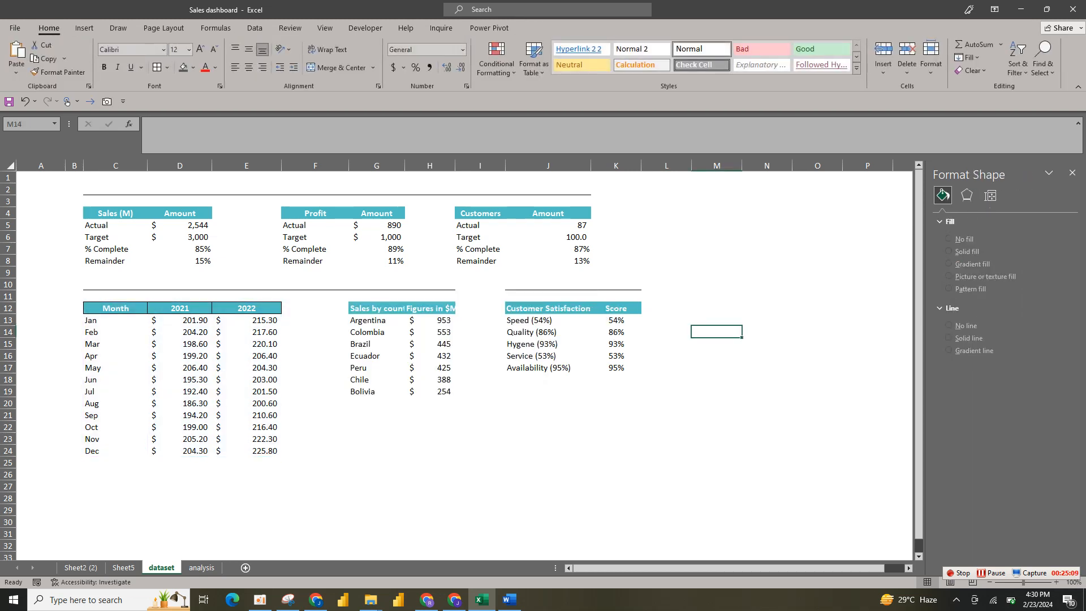
Insert the recommended Line chart for the monthly 2021 and 2022 table, C12:E24
left_click_drag(115, 308, 249, 451)
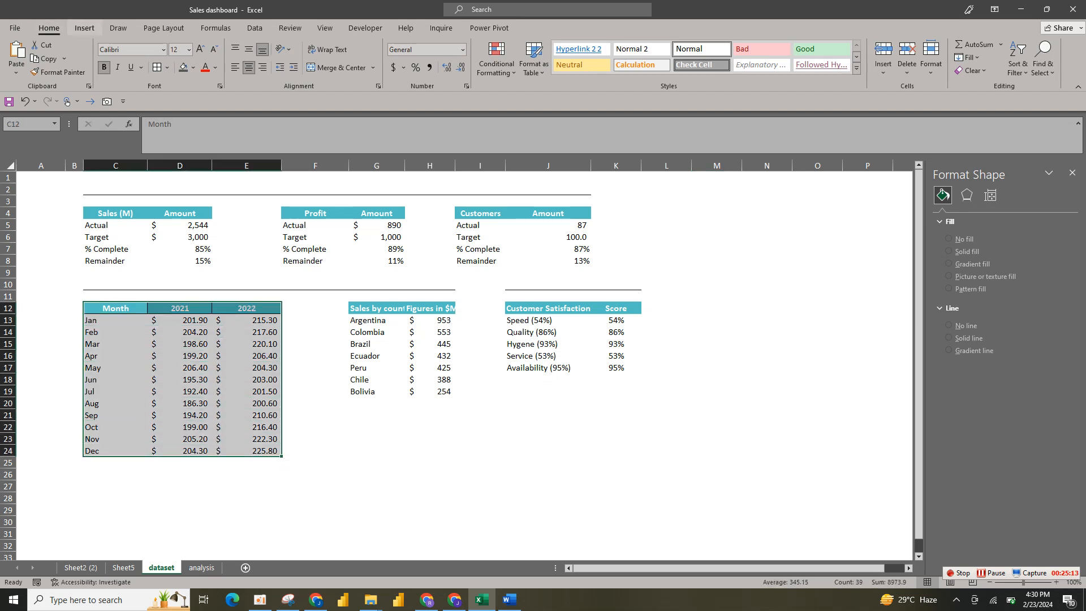
left_click(84, 28)
left_click(471, 56)
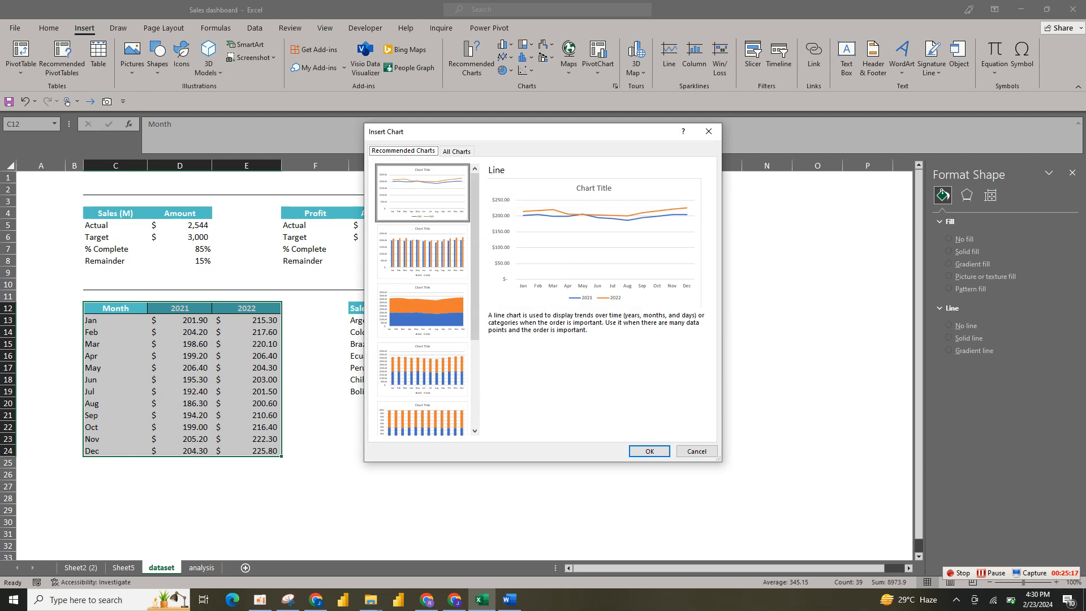
left_click(649, 451)
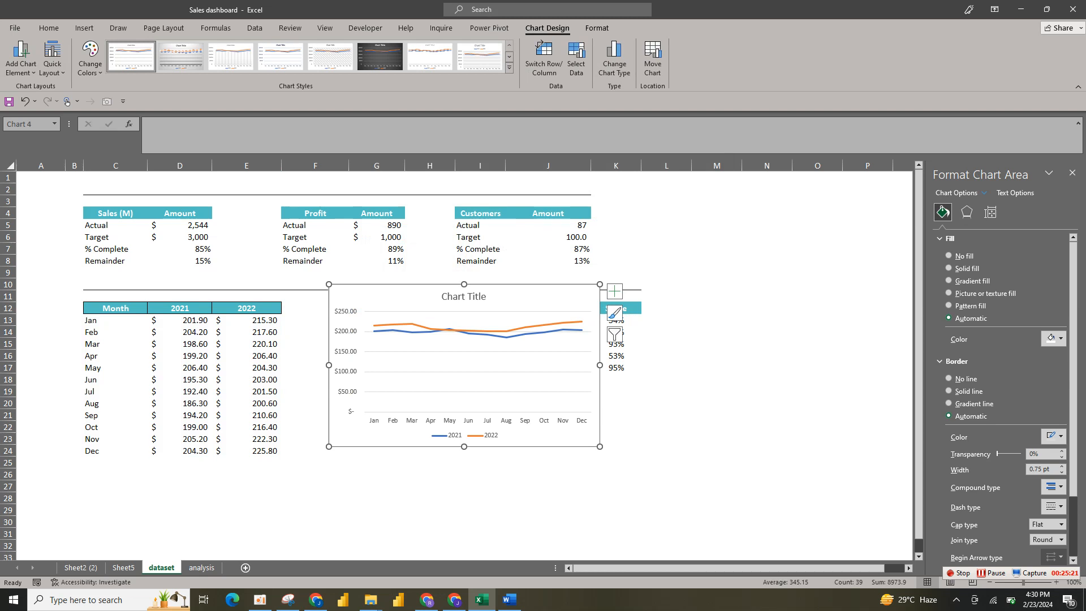
left_click(347, 361)
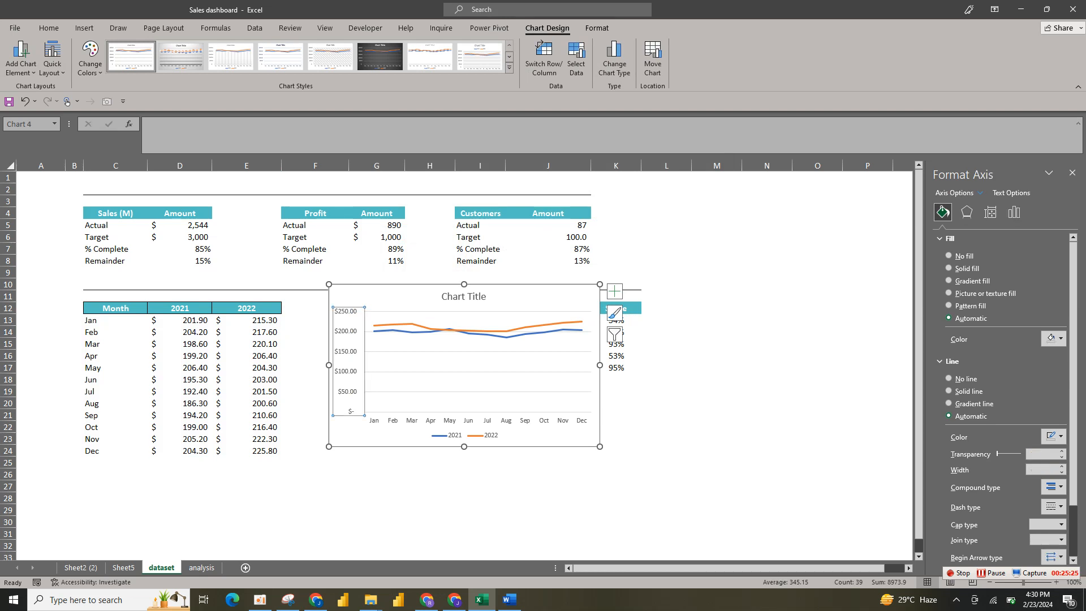
right_click(345, 364)
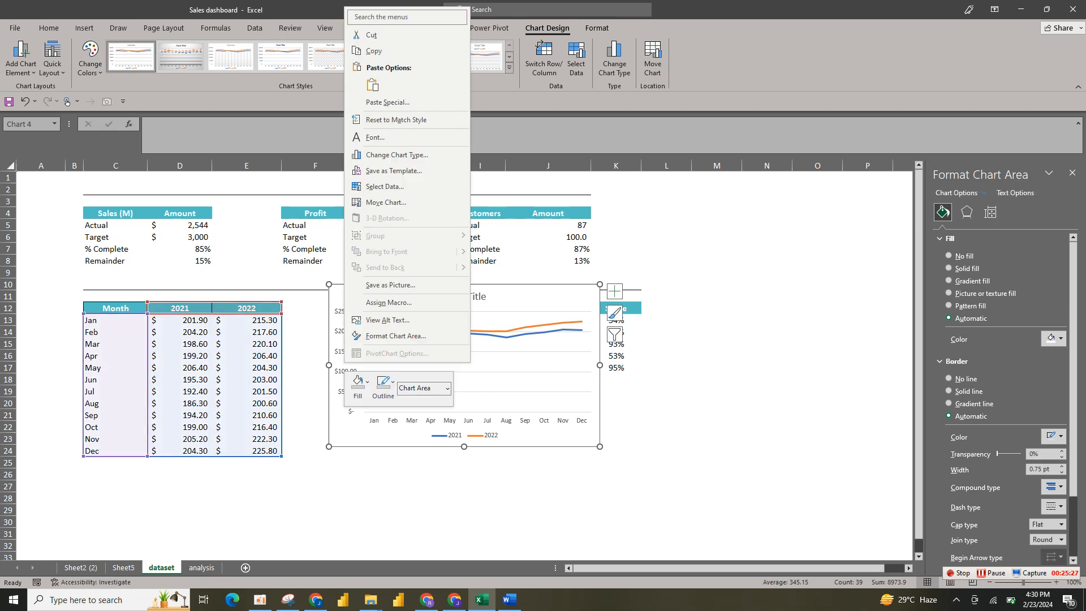
key("Escape")
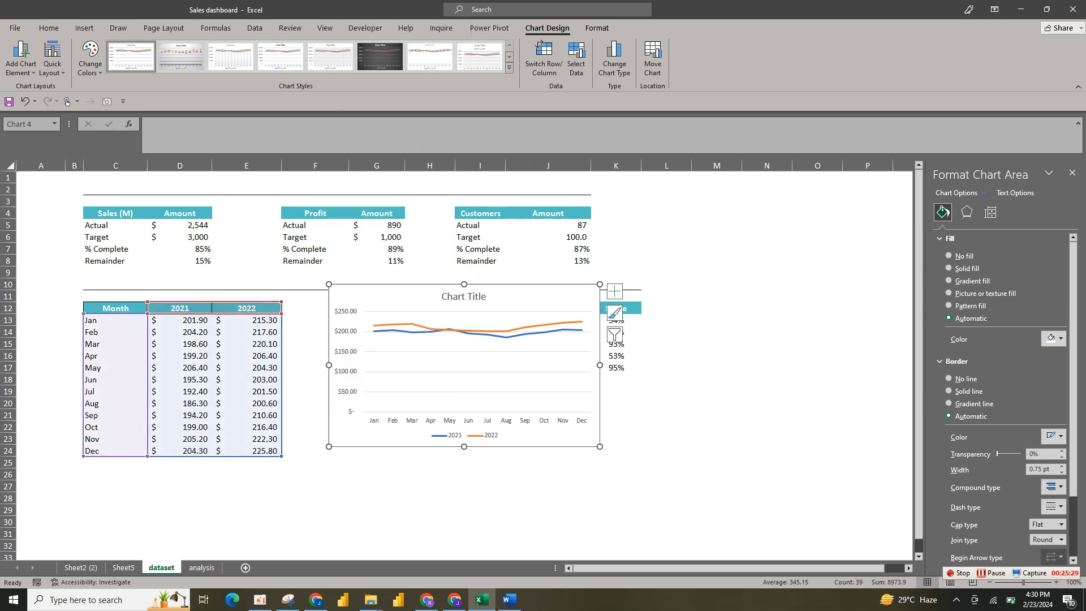
left_click(347, 317)
right_click(350, 310)
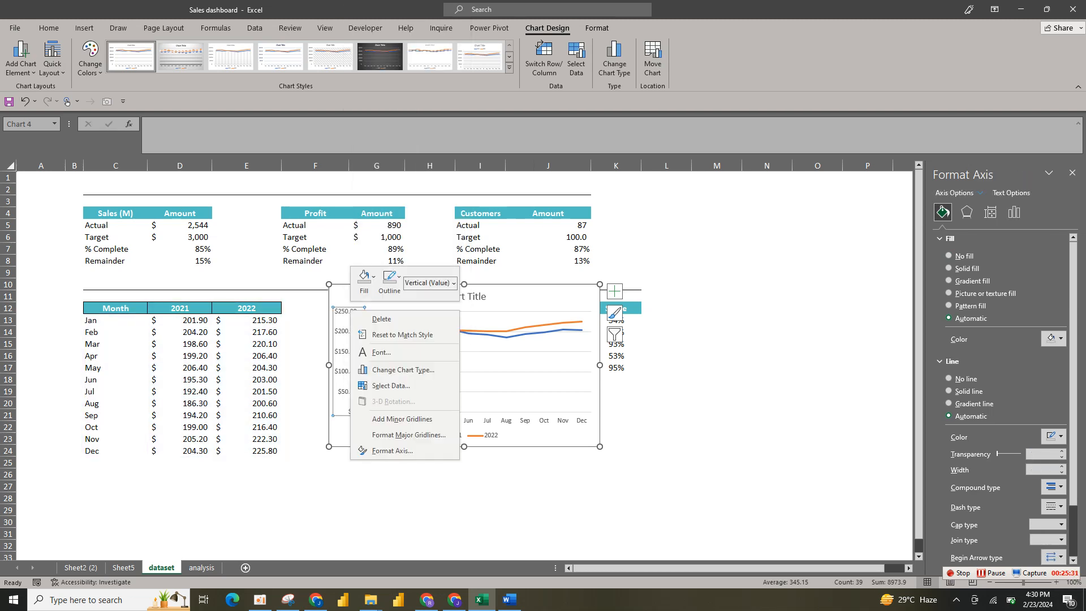
left_click(403, 369)
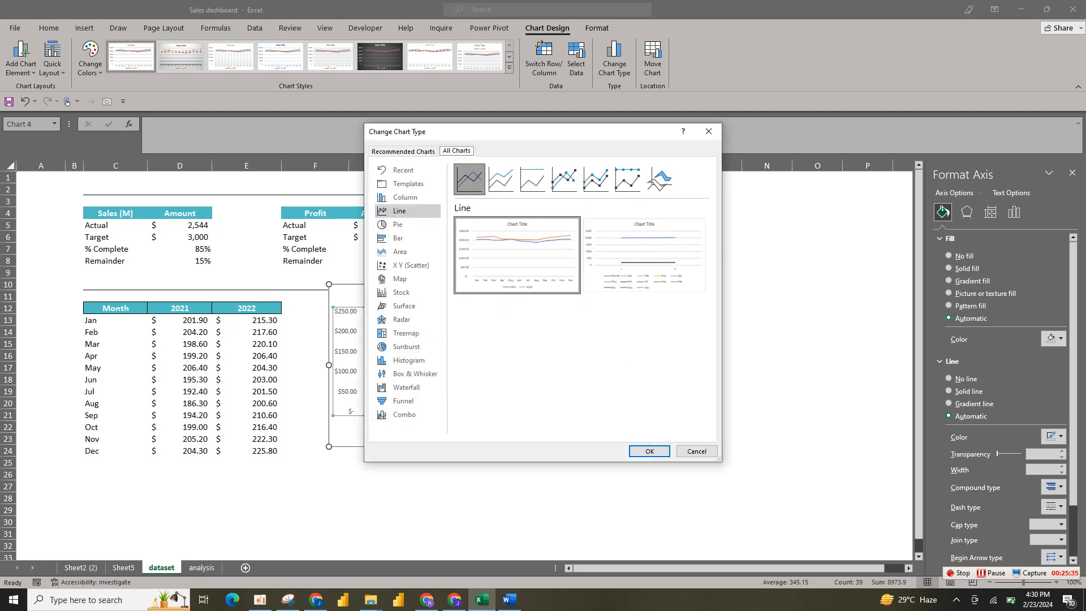
left_click(697, 451)
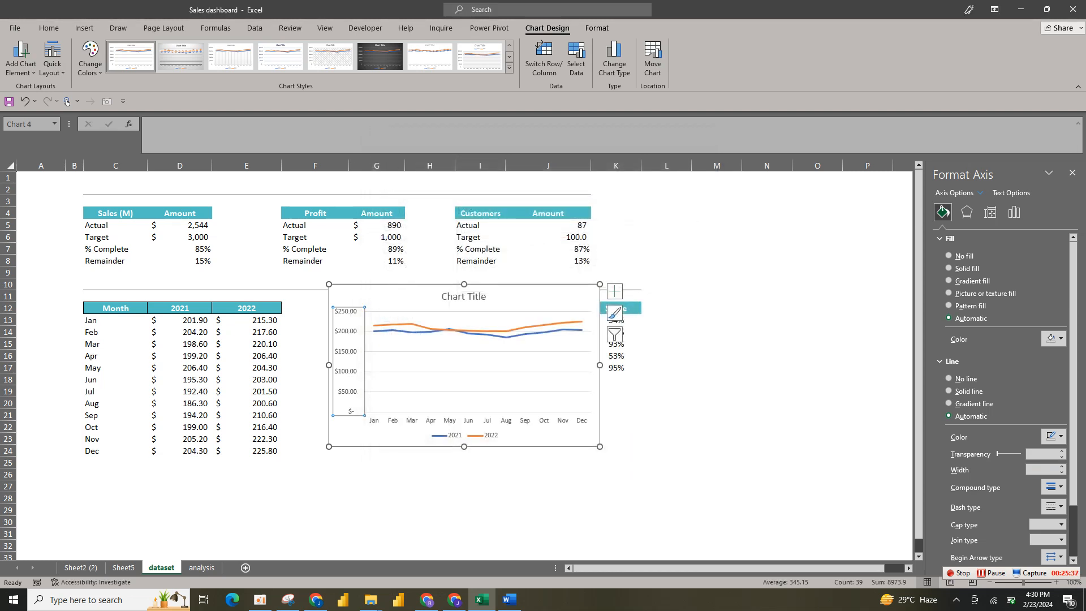
right_click(354, 291)
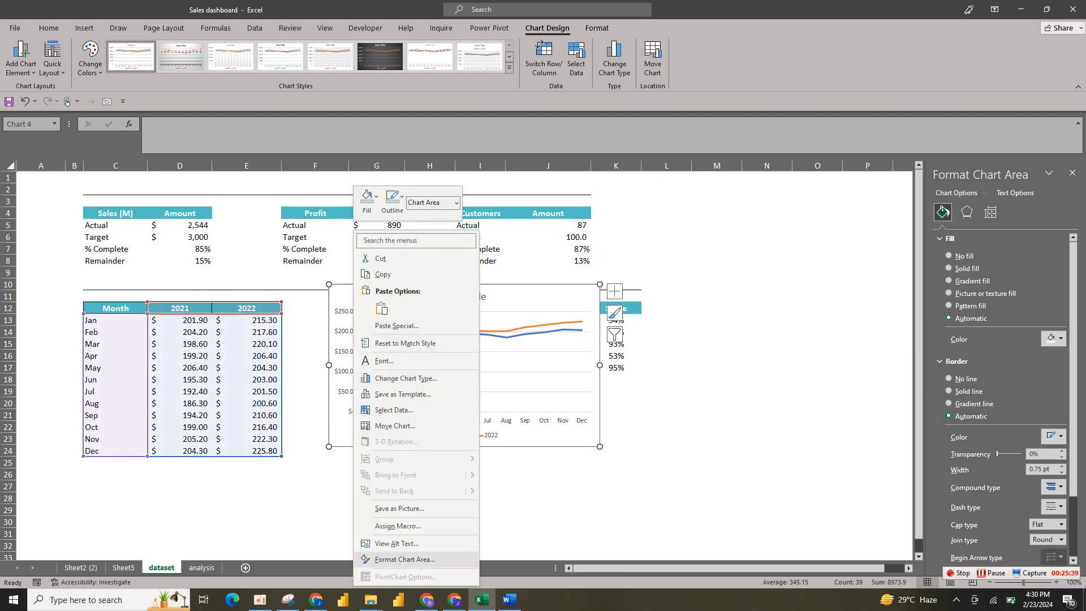
left_click(405, 558)
Set the minimum bound of the line chart's vertical axis to 180
left_click(346, 308)
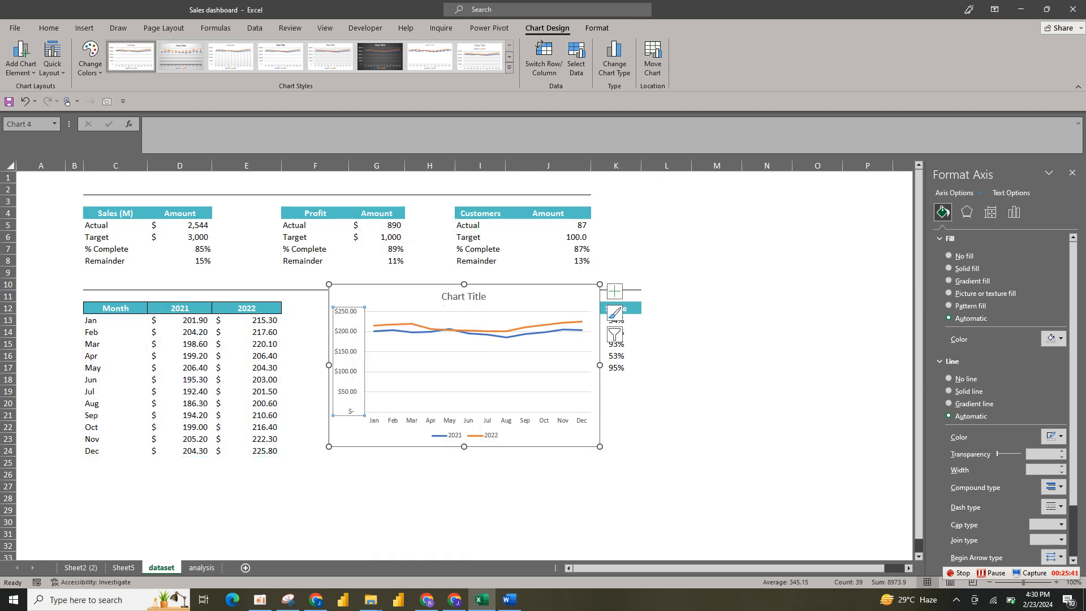
right_click(347, 307)
left_click(390, 448)
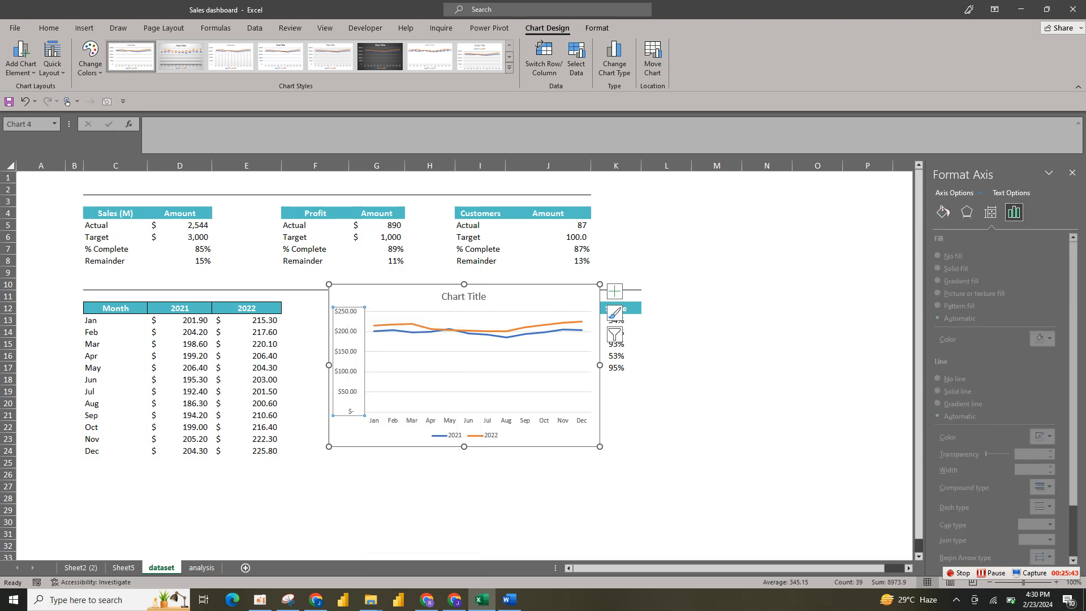
left_click(1020, 265)
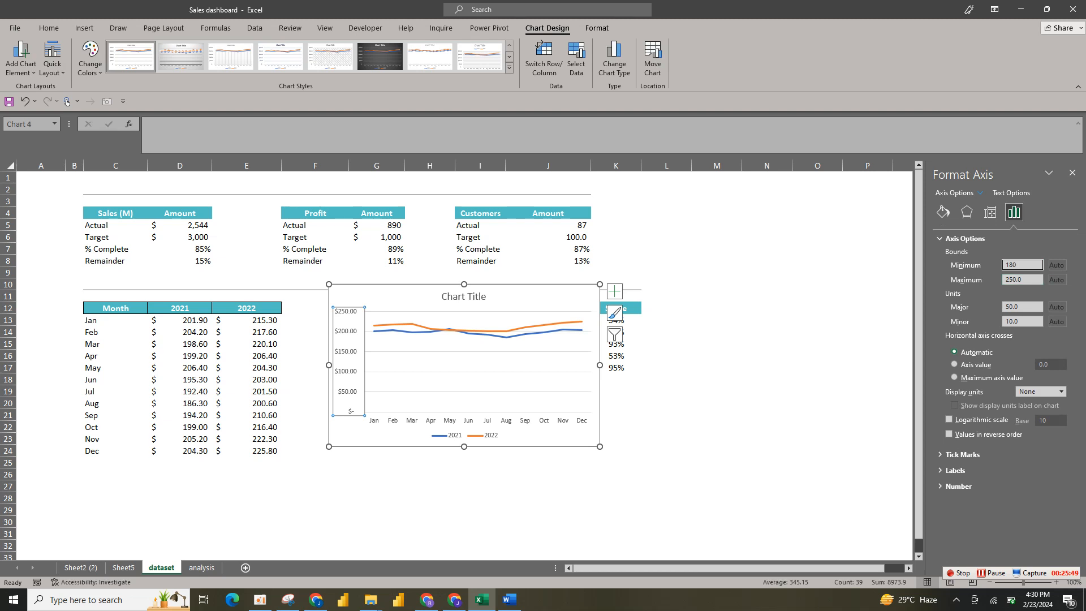
left_click(901, 308)
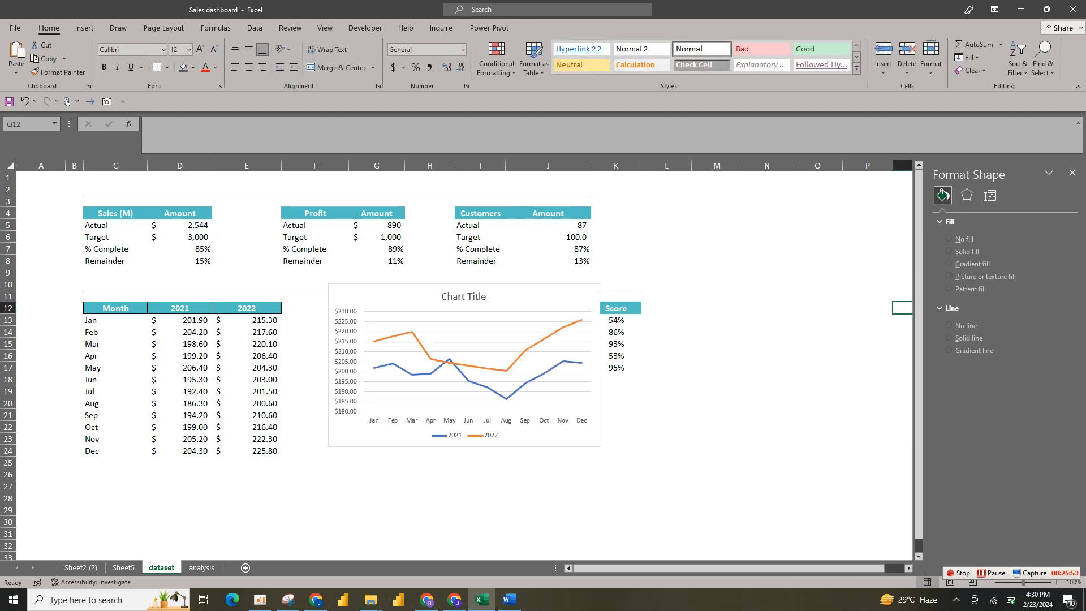
Remove the line chart's gridlines and title, and resize the chart to about 2.61" high by 6.99" wide
left_click(588, 294)
left_click(614, 291)
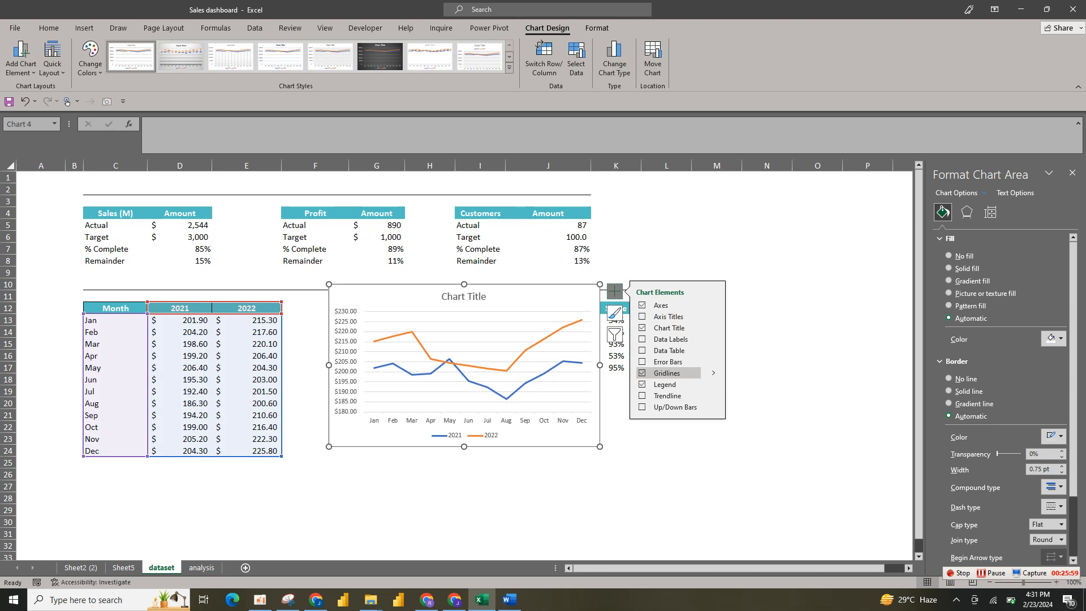
left_click(662, 373)
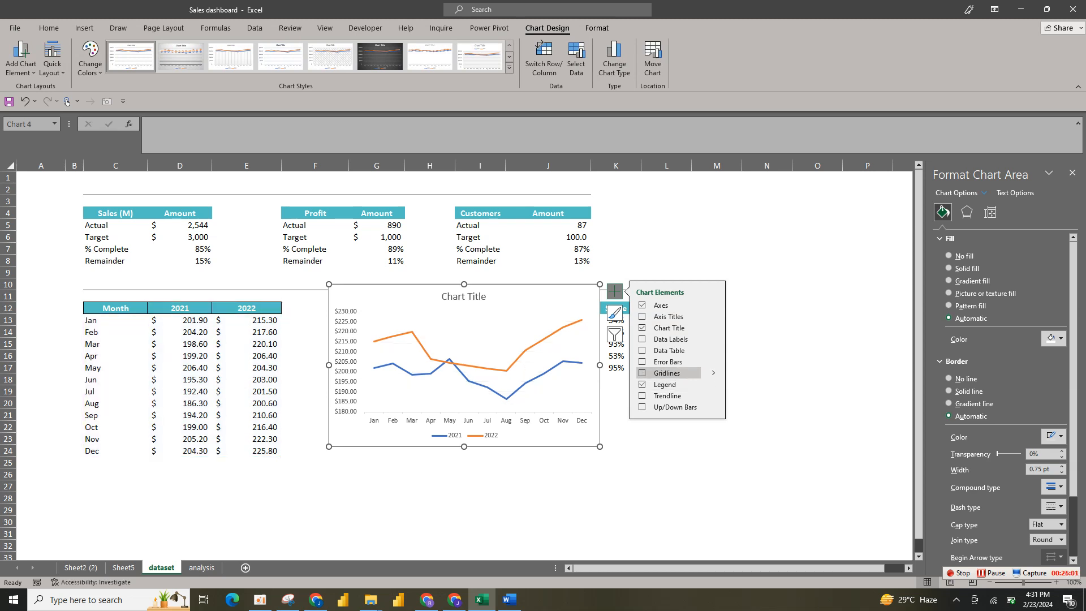
left_click(665, 328)
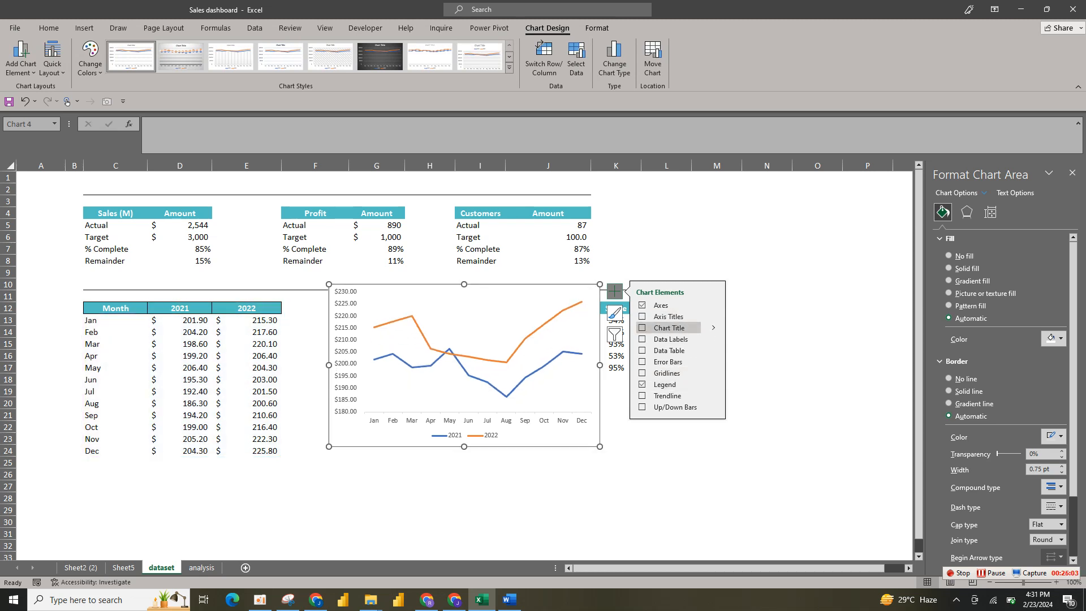
left_click_drag(600, 446, 708, 425)
Give the line chart's chart area no outline and no fill
left_click(597, 29)
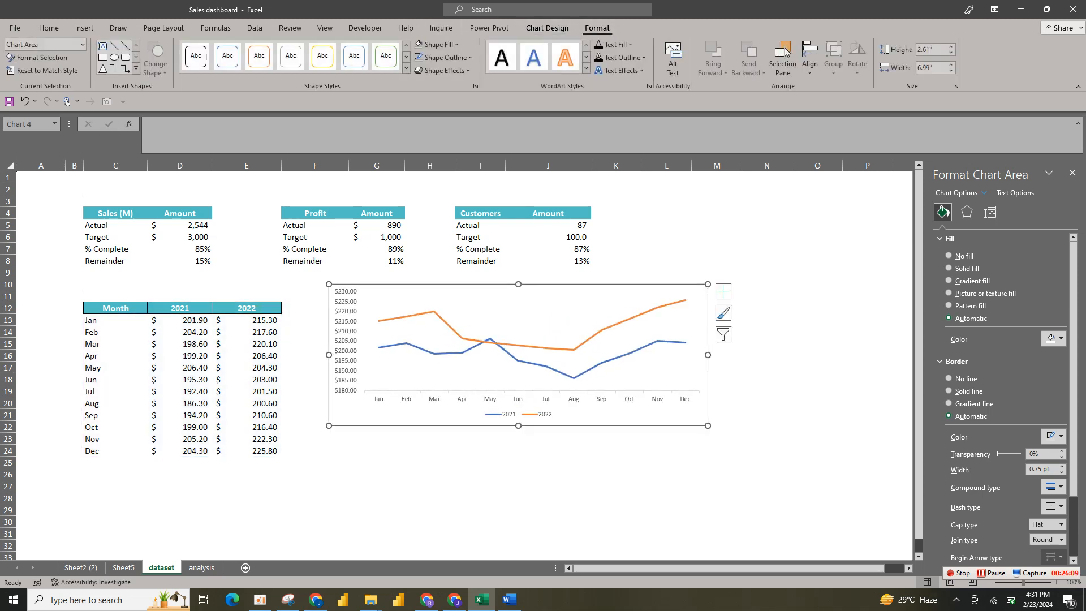
left_click(445, 58)
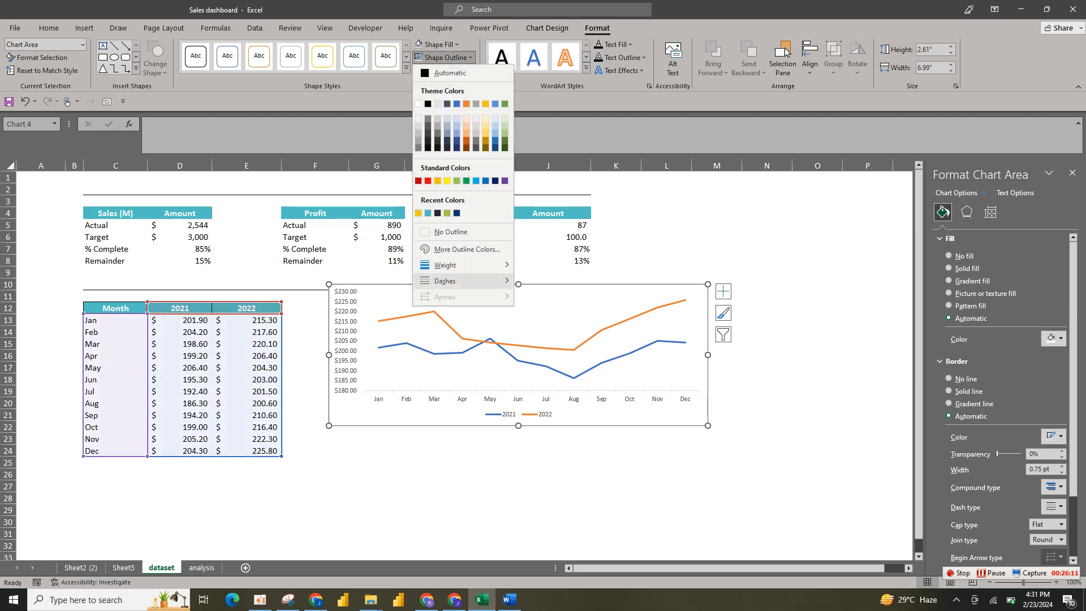
left_click(447, 231)
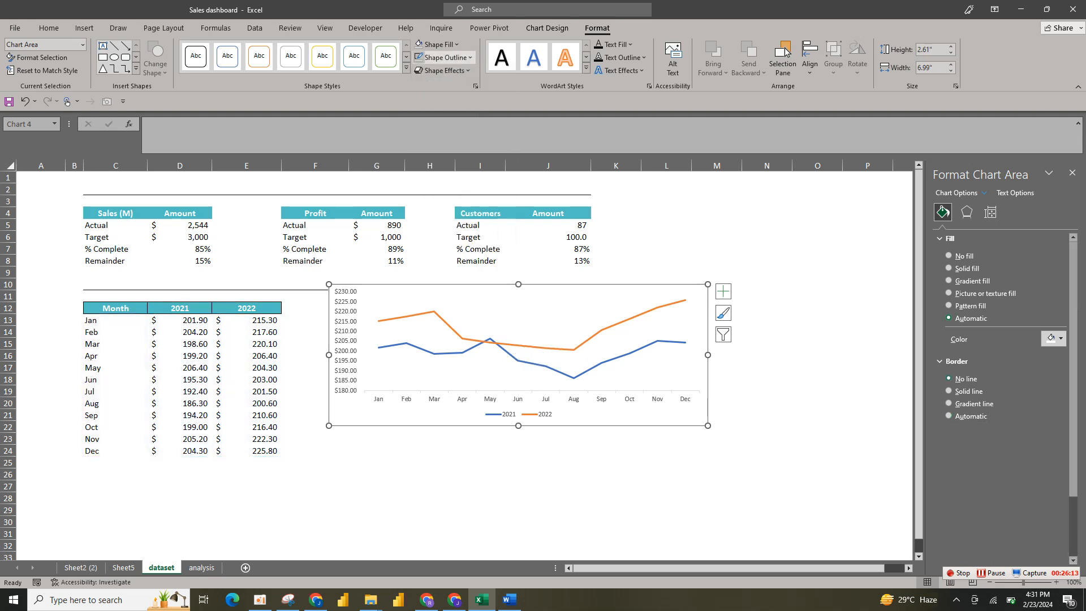
left_click(438, 44)
left_click(445, 218)
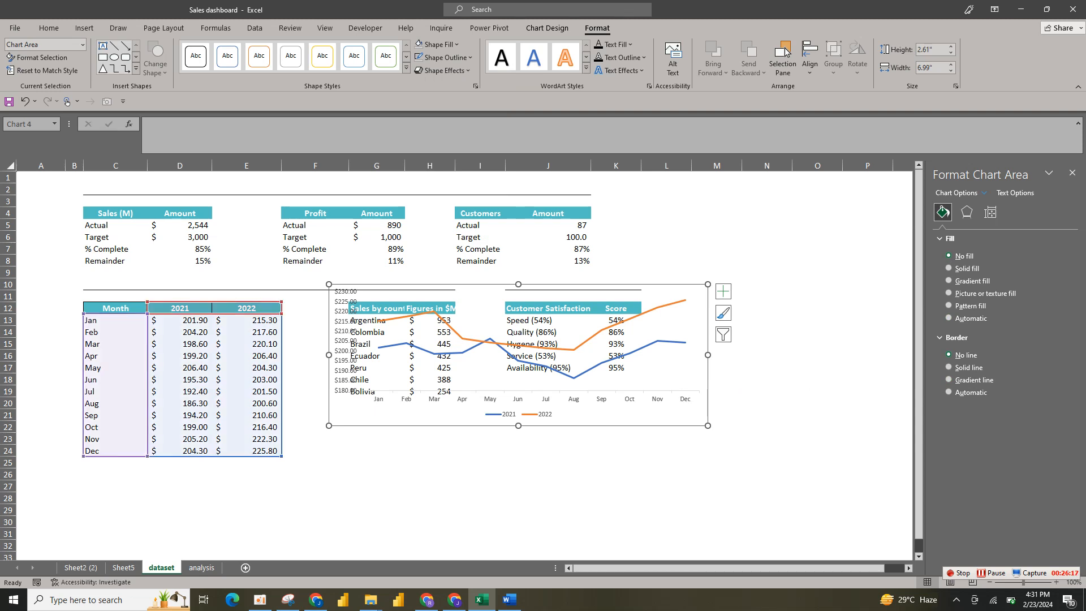
Paste the line chart onto Sheet5 and place it below the divider line, under the Total Sales and Total Profit cards
left_click(902, 307)
left_click(123, 567)
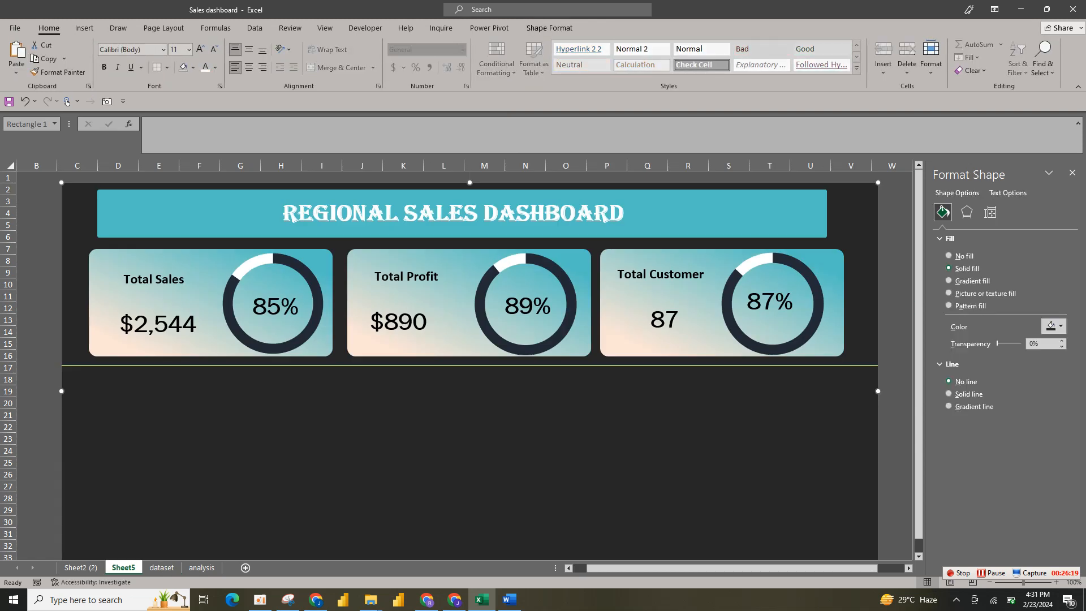
key("ctrl+v")
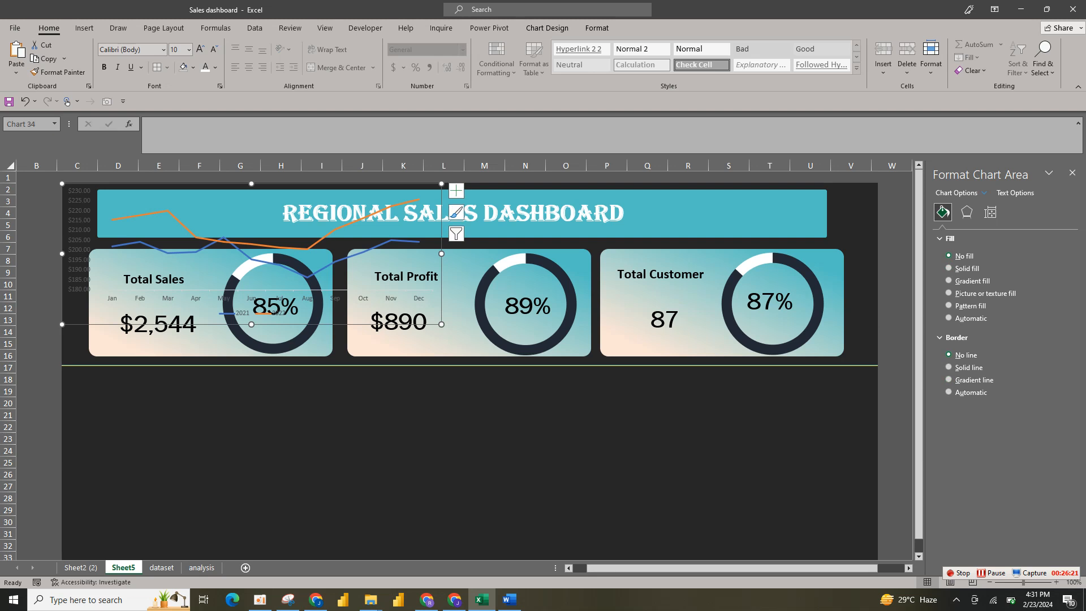
left_click_drag(350, 309, 364, 497)
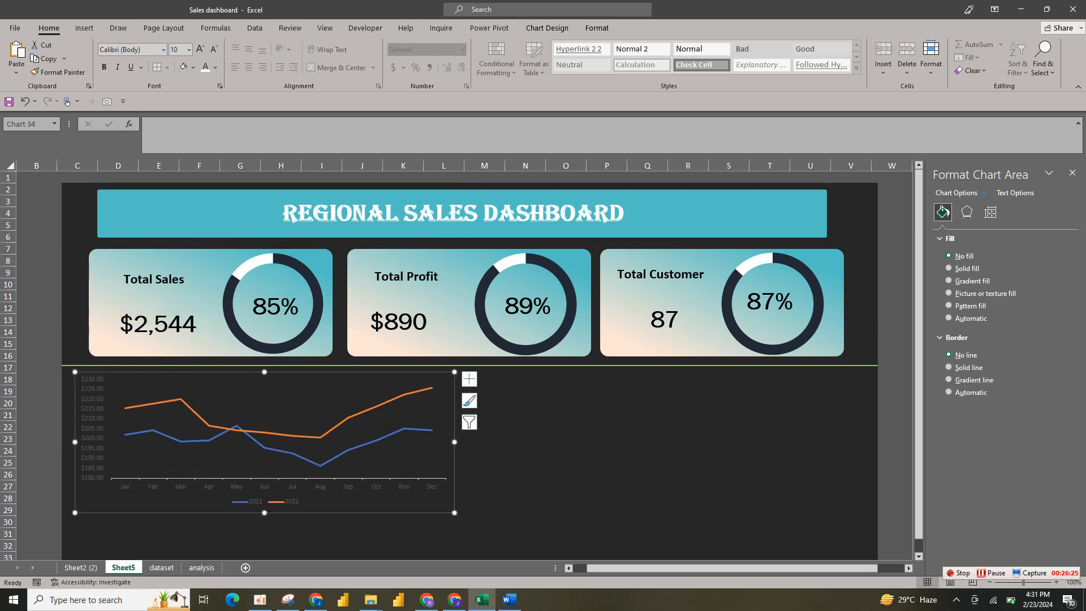
Make the line chart's vertical axis labels white, bold and one font size larger, after checking the finished dashboard on Sheet2 (2)
left_click(340, 536)
left_click(81, 567)
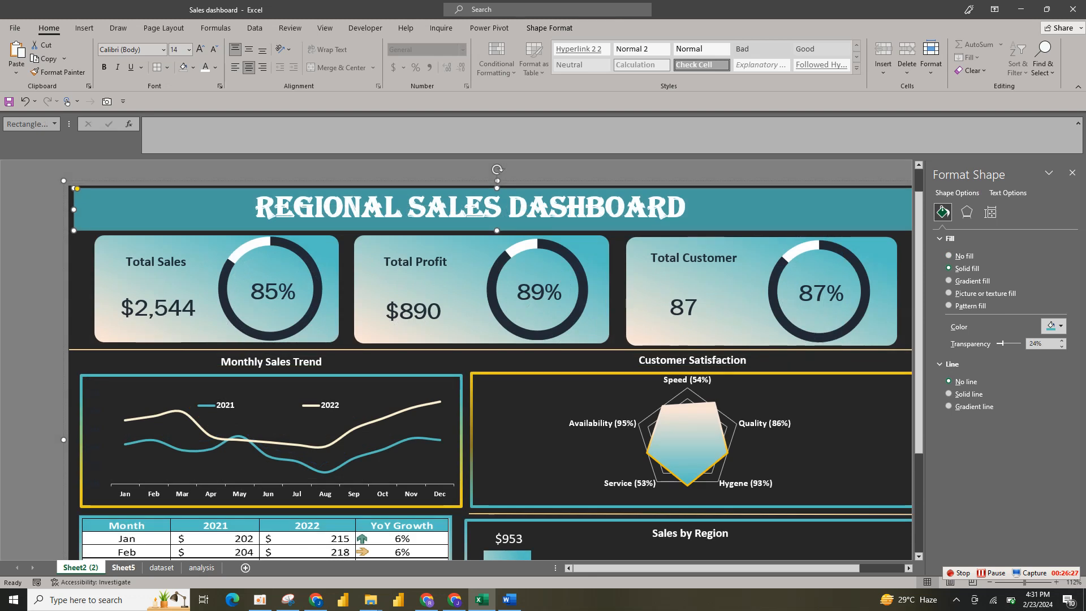
left_click(124, 567)
left_click(278, 408)
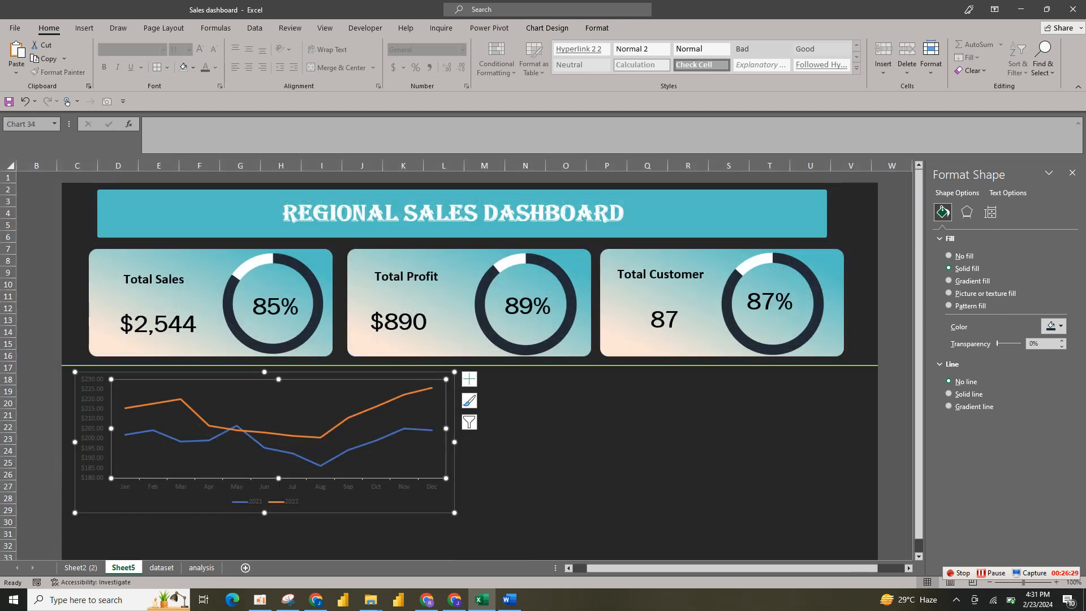
left_click(93, 419)
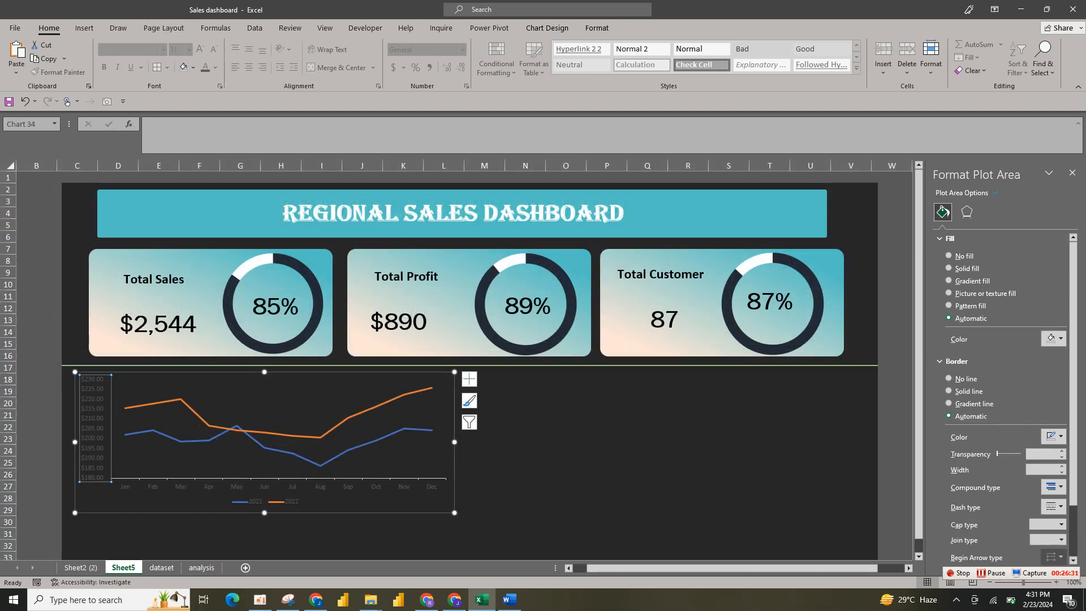
left_click(205, 67)
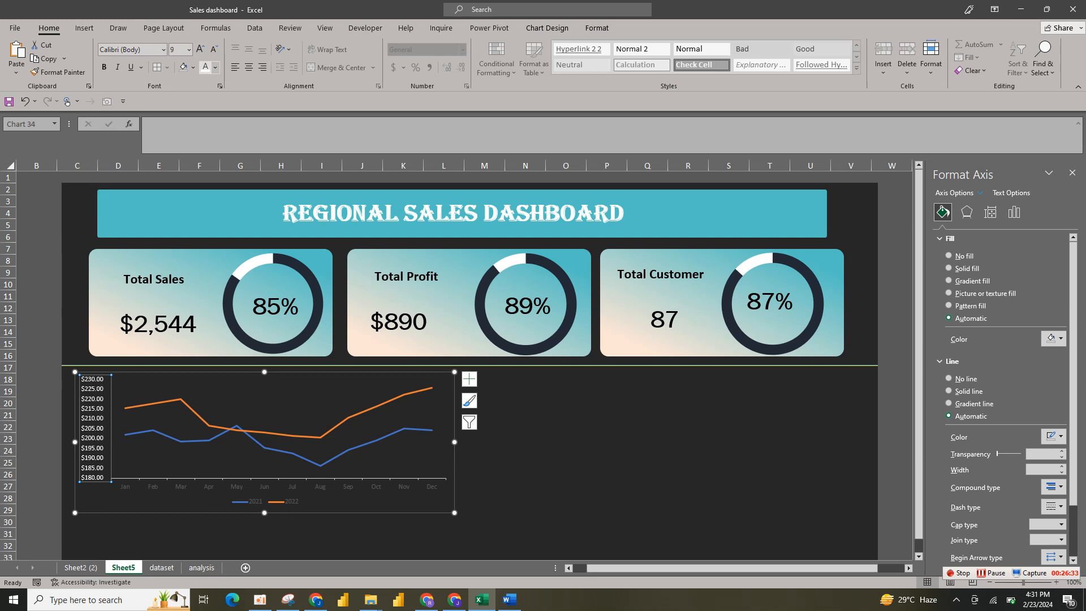
left_click(104, 67)
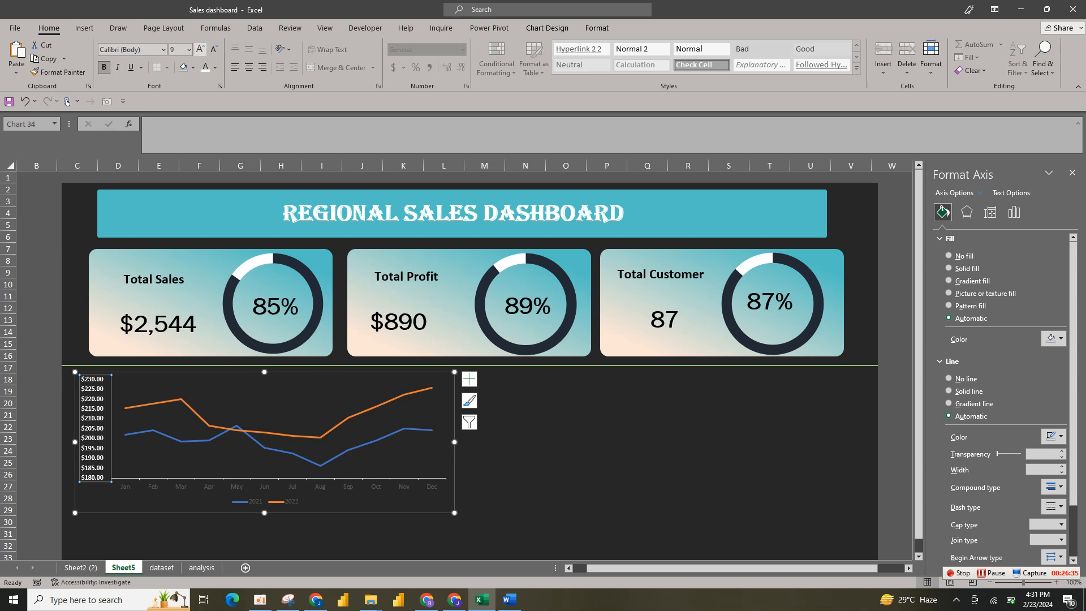
left_click(200, 49)
left_click(527, 430)
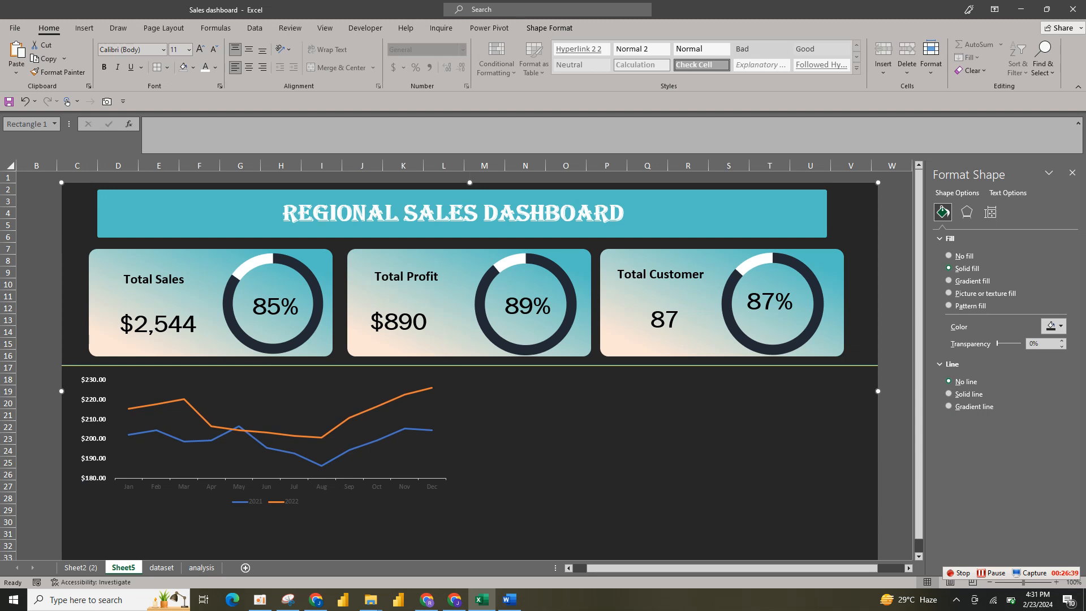
Make the line chart's month axis labels white, bold and one font size larger
left_click(267, 486)
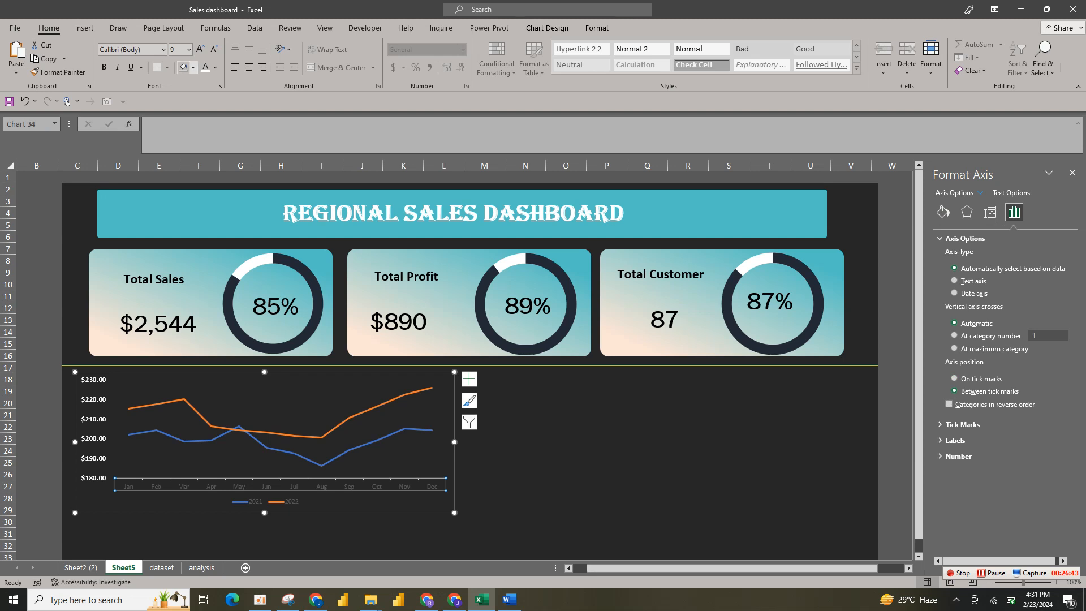
left_click(206, 67)
left_click(103, 67)
left_click(200, 49)
Make the line chart's legend text white and bold
left_click(254, 501)
left_click(206, 66)
left_click(104, 67)
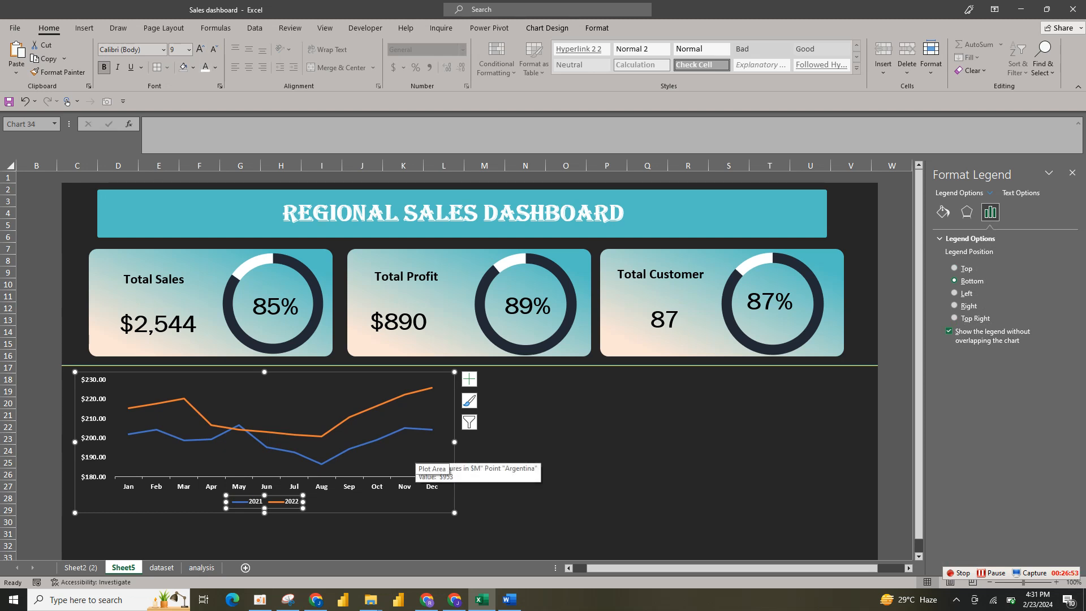
Turn on line smoothing for both the 2021 and 2022 series of the line chart
left_click(412, 453)
left_click(392, 434)
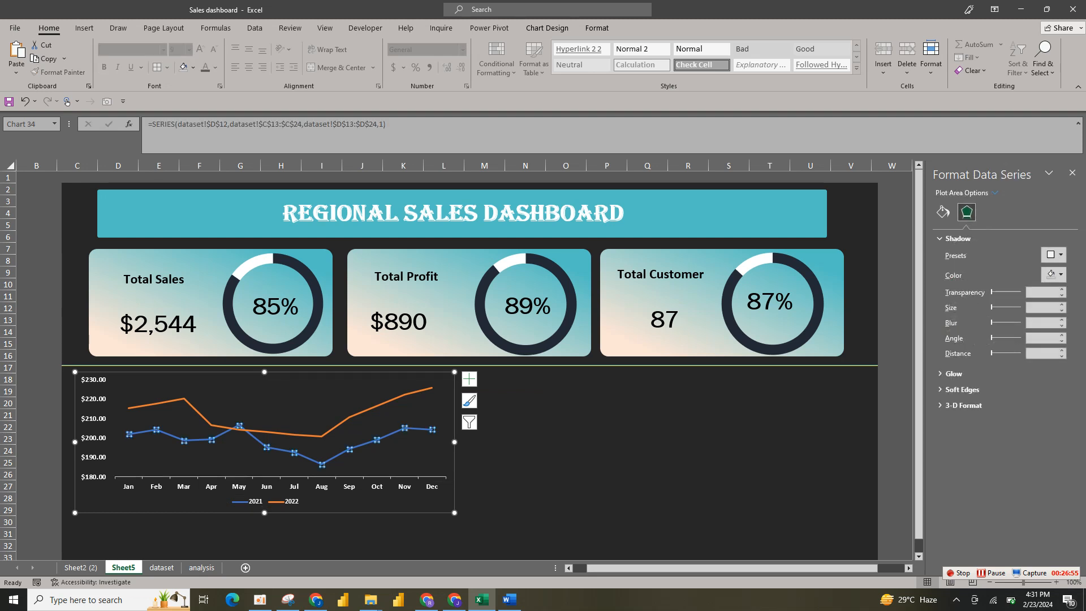
left_click(943, 212)
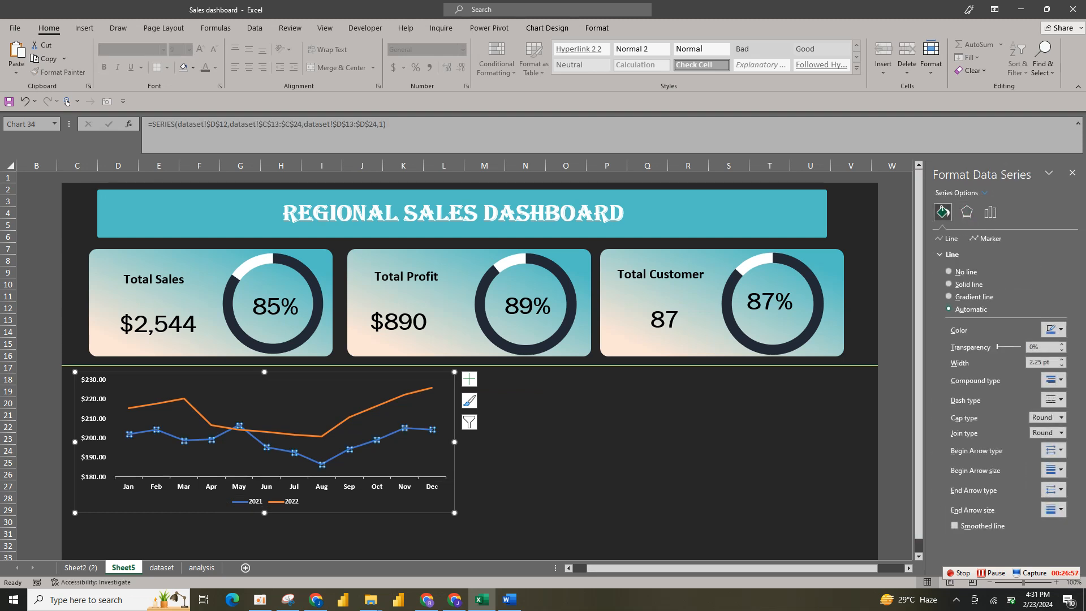
left_click(955, 525)
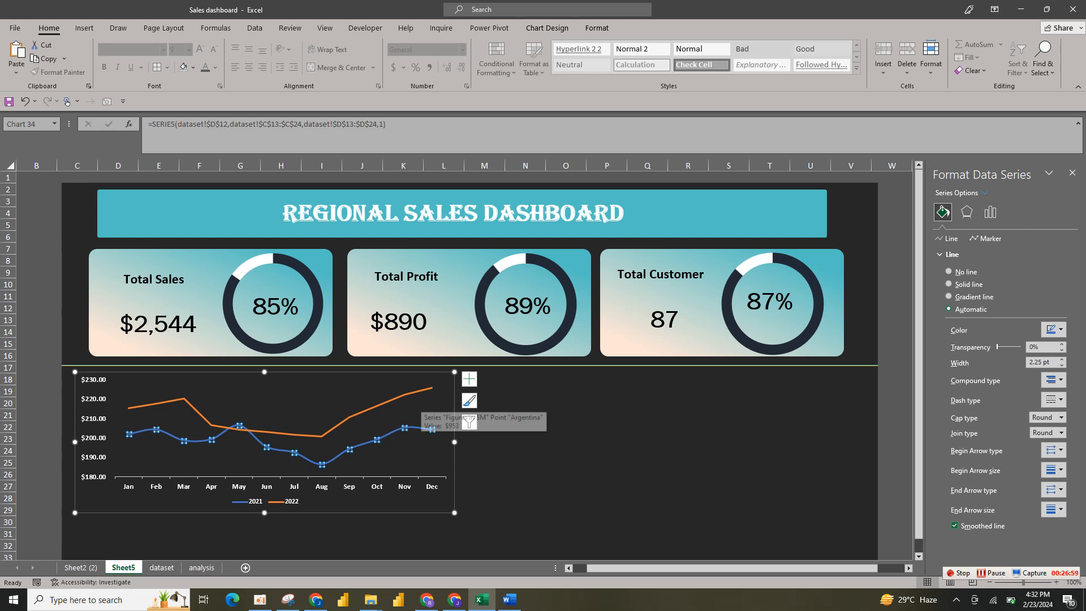
left_click(419, 394)
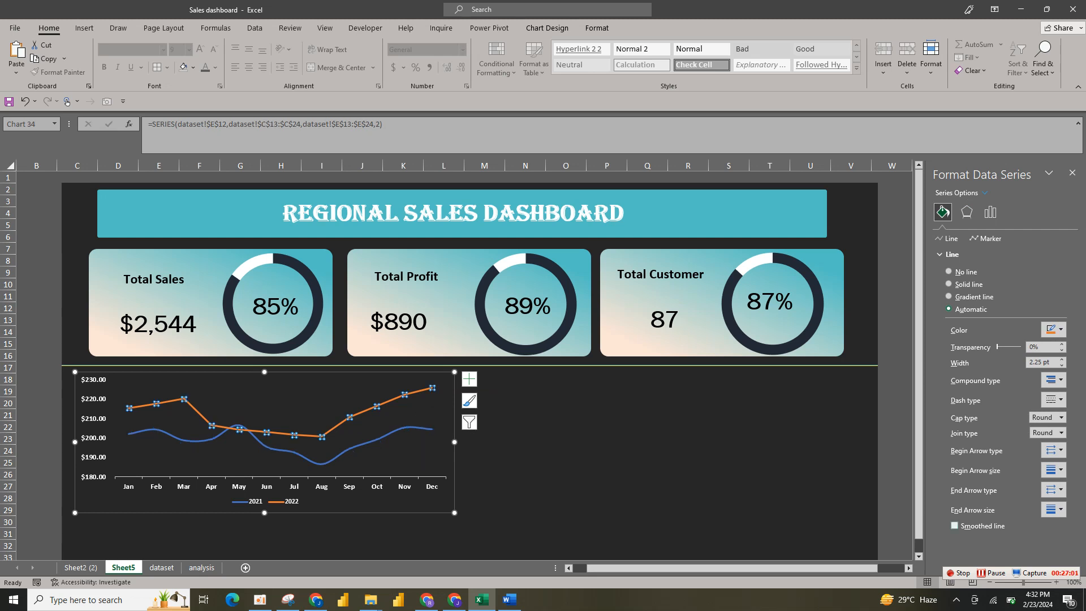
left_click(954, 525)
Recolour the 2021 line with the recently used teal and thicken it to more than 3 pt
left_click(418, 427)
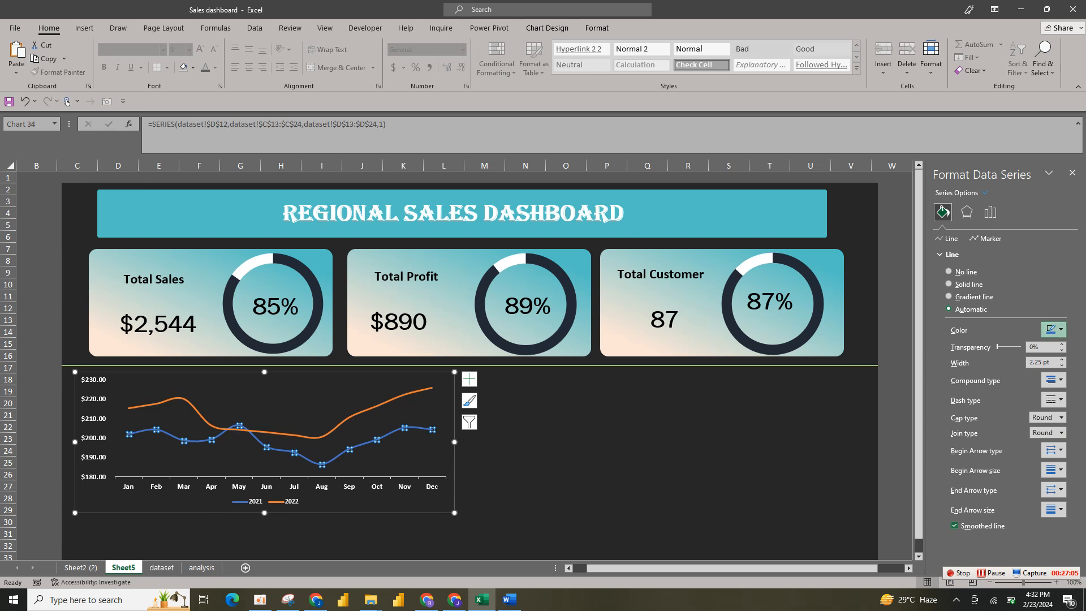
left_click(1053, 329)
left_click(1001, 469)
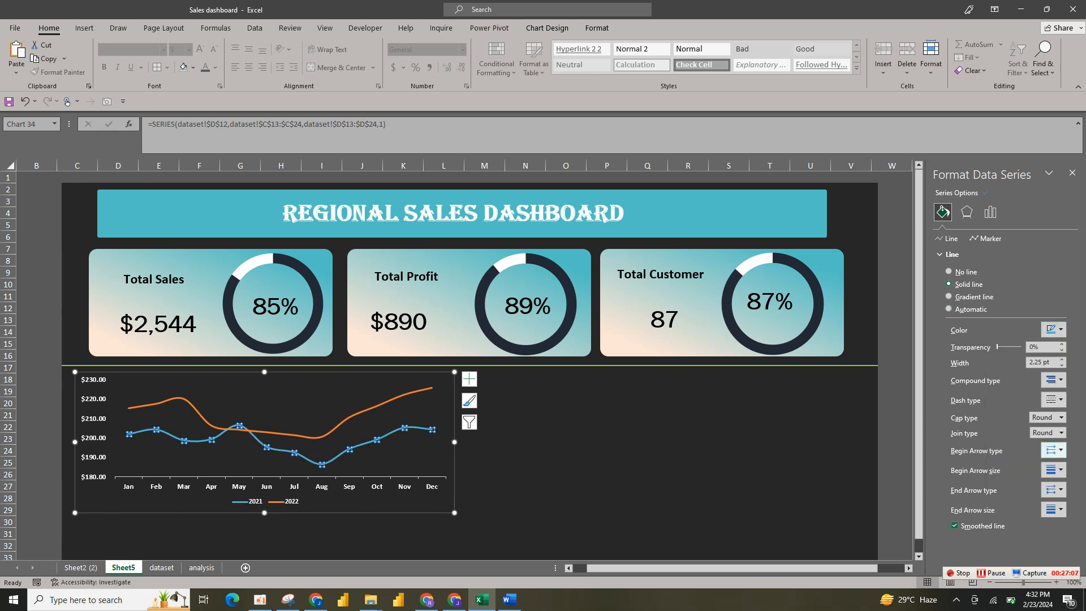
double_click(1061, 359)
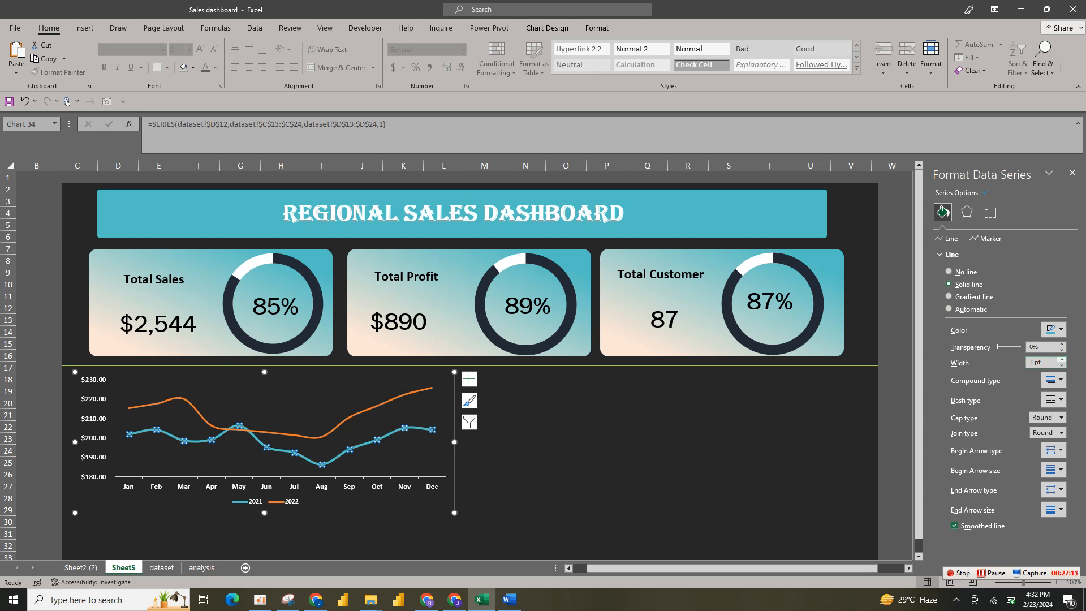
left_click(1062, 359)
left_click(1061, 359)
Set the 2022 line's width to 3.5 pt and its colour to the standard orange
left_click(390, 400)
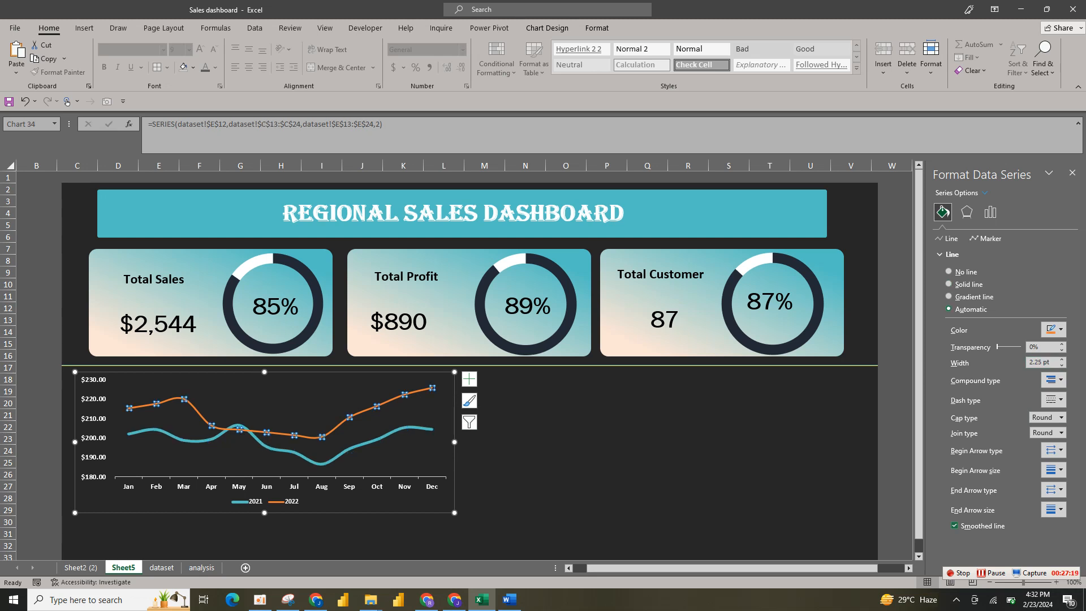
left_click(1061, 359)
left_click(1061, 359)
left_click(1061, 359)
left_click(1062, 359)
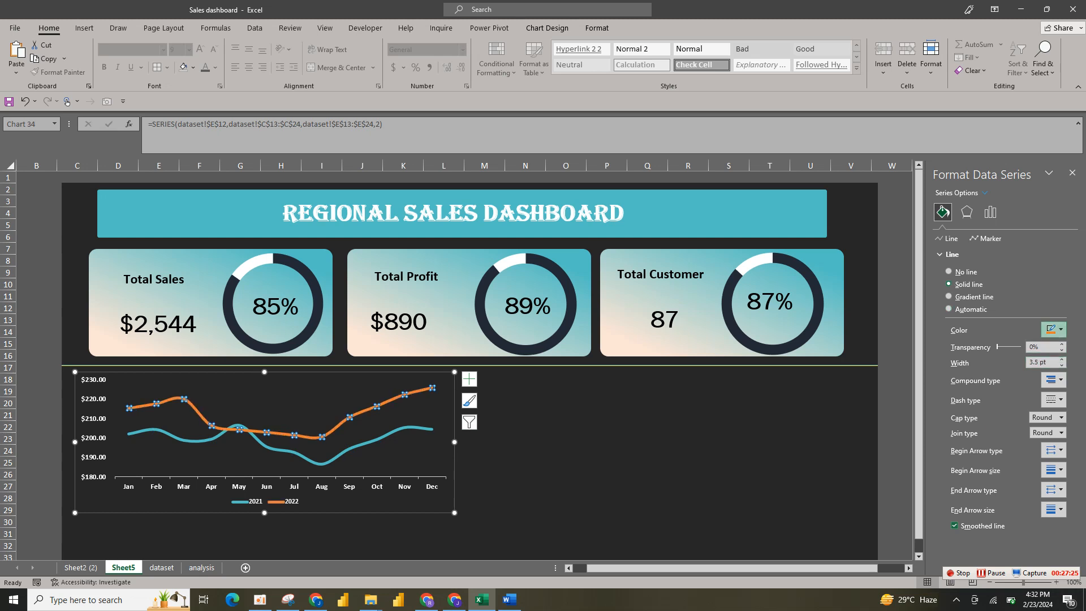
left_click(1054, 329)
left_click(1010, 436)
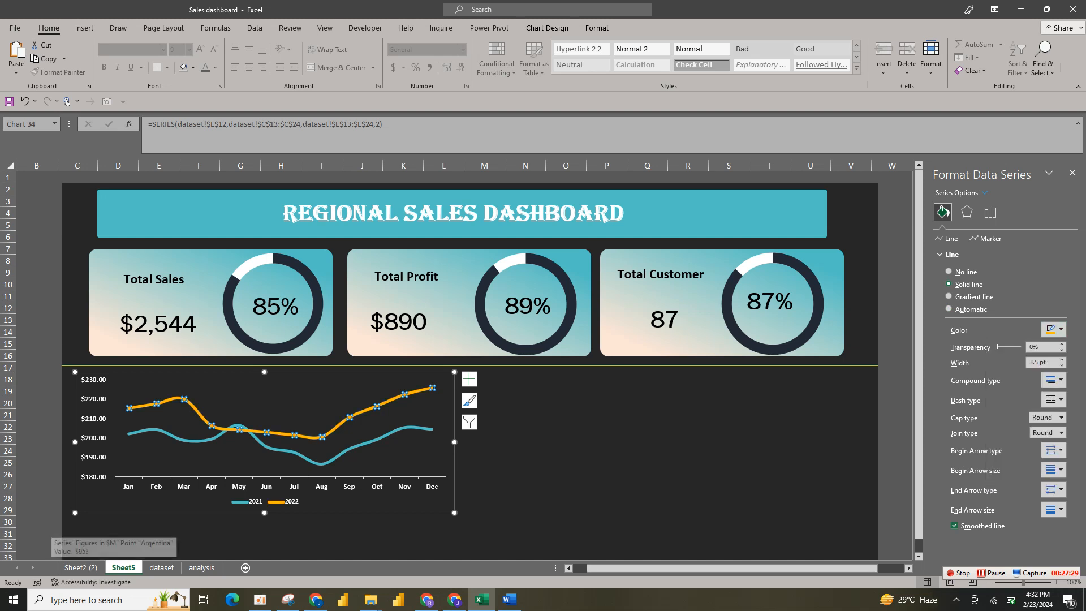
Compare with the finished chart on Sheet2 (2) and recolour the whole 2022 line on Sheet5 with the lightest orange theme tint
left_click(80, 567)
left_click(124, 567)
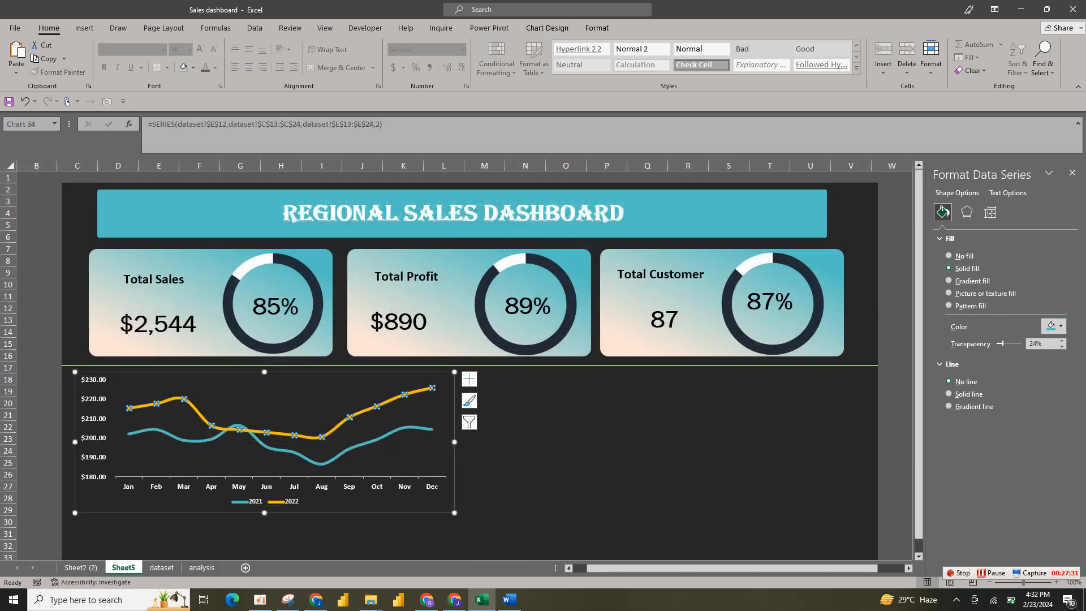
left_click(349, 416)
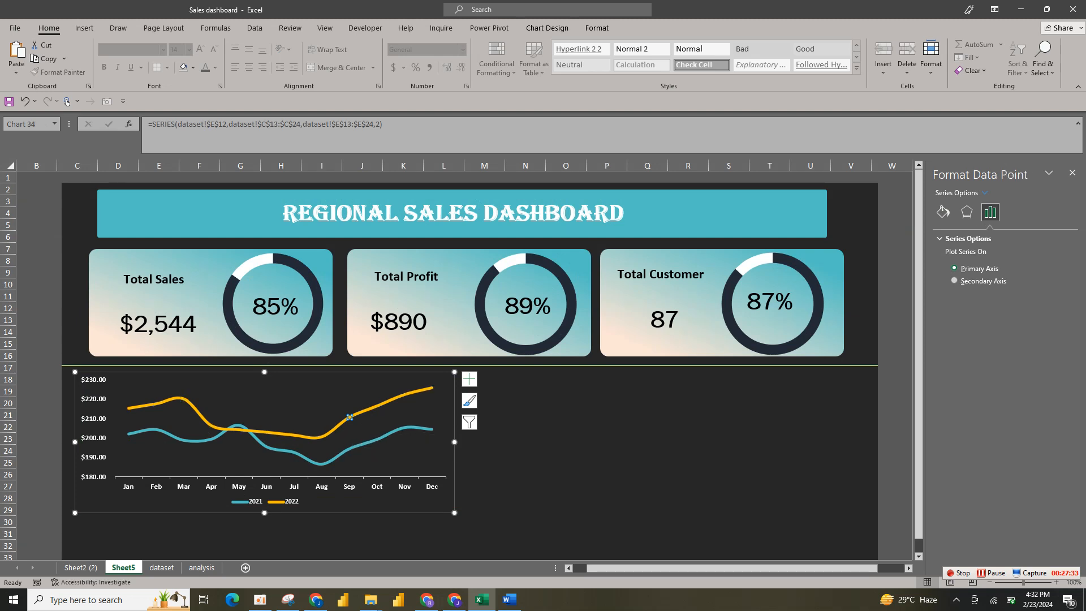
left_click(390, 377)
left_click(377, 406)
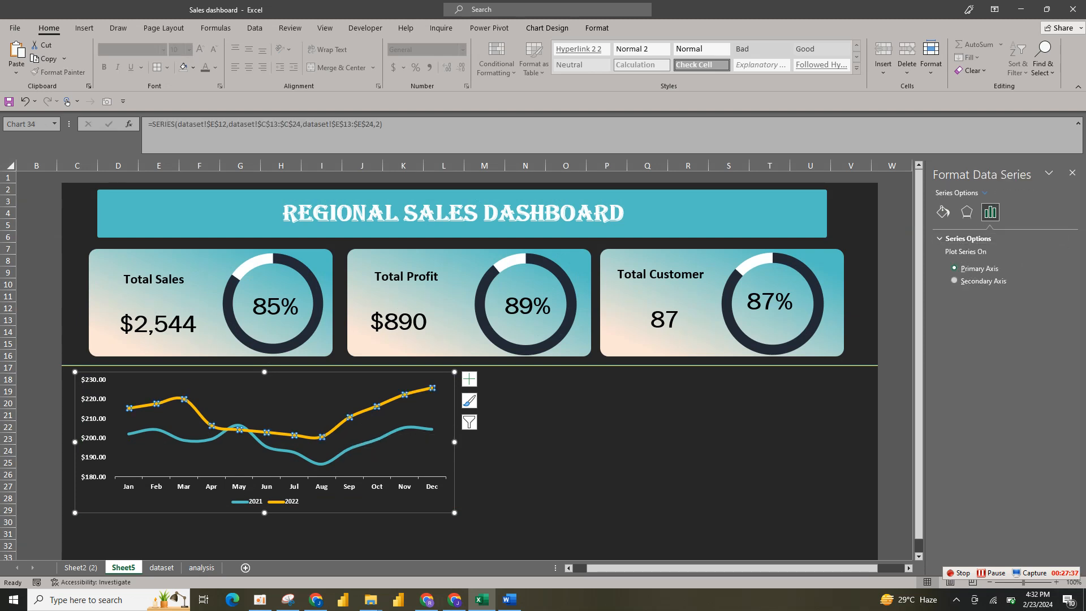
left_click(942, 212)
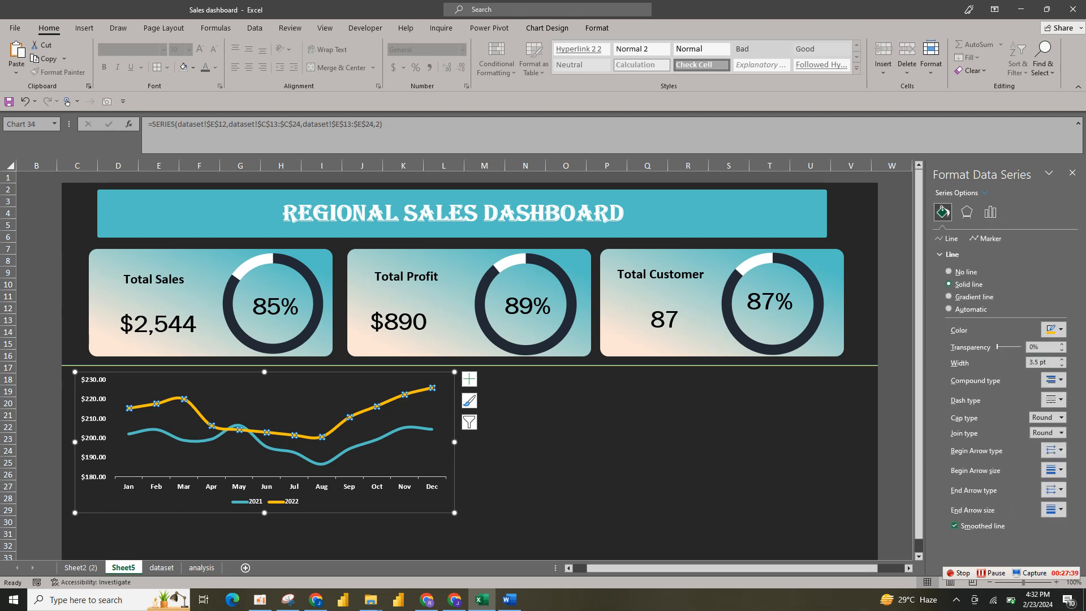
left_click(1053, 329)
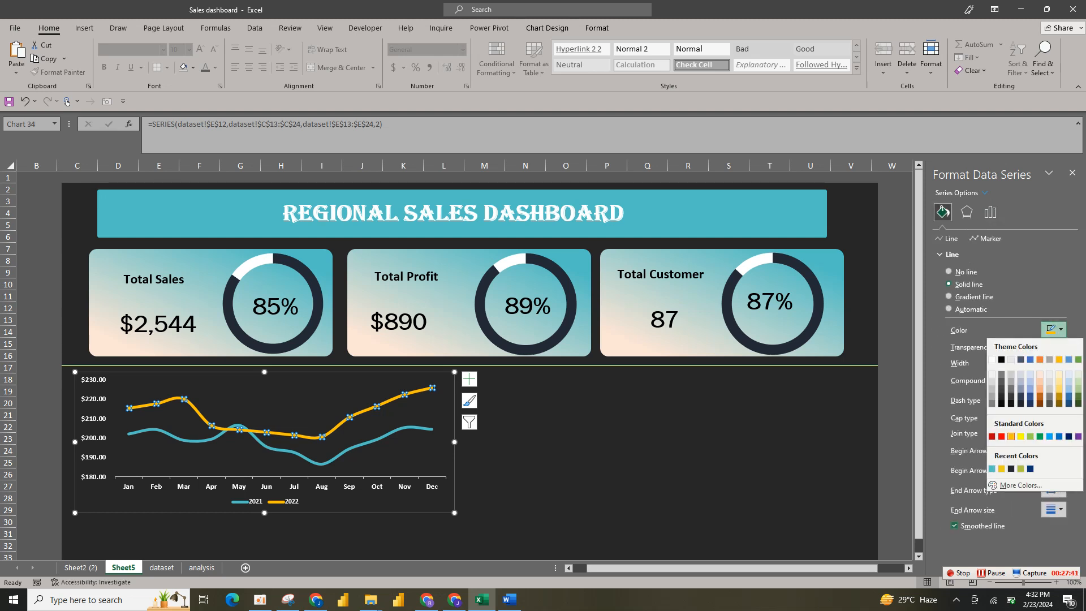
left_click(1040, 374)
left_click(639, 441)
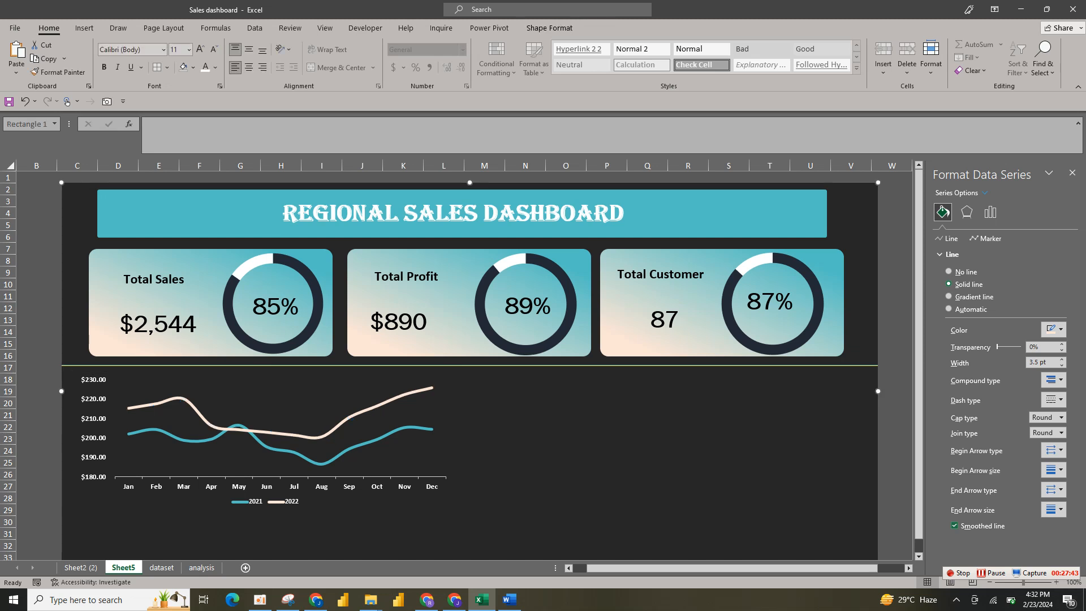
Shrink the line chart slightly in width and height, keeping its upper-left corner in place
left_click(369, 455)
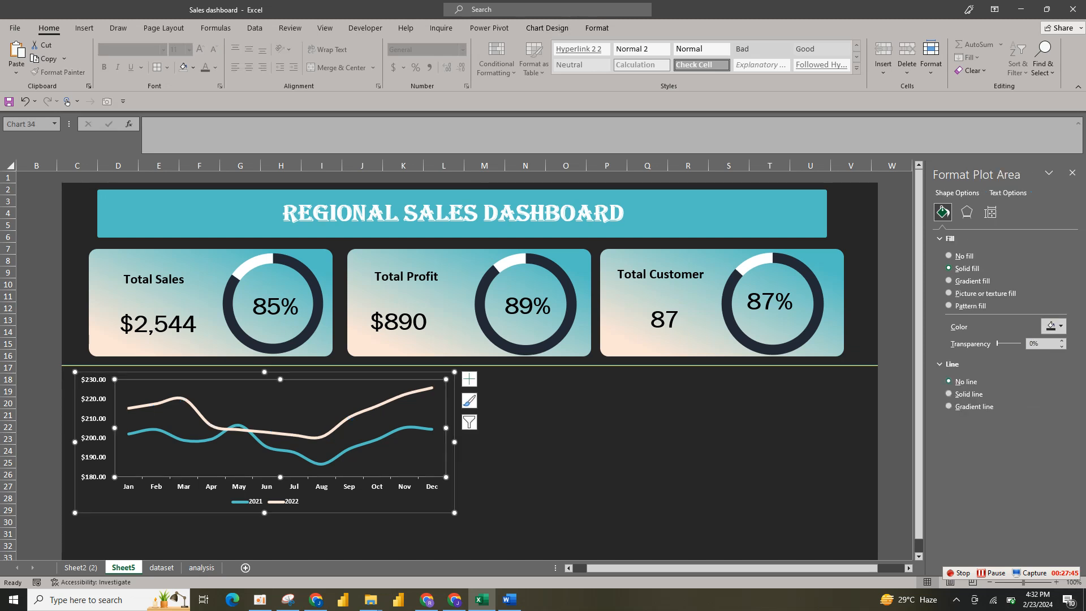
left_click(264, 501)
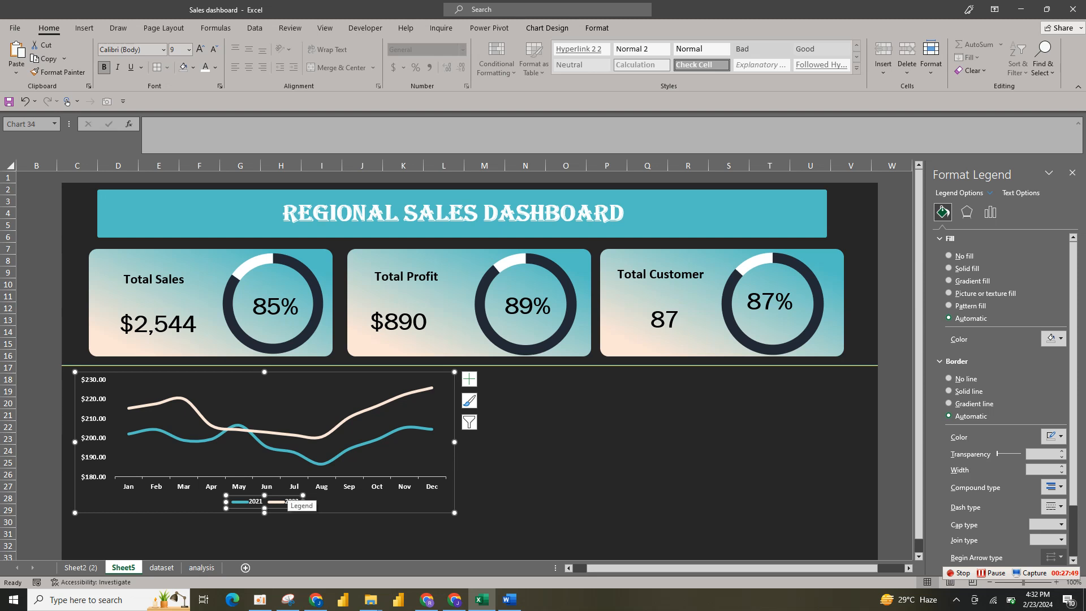
left_click_drag(454, 513, 432, 504)
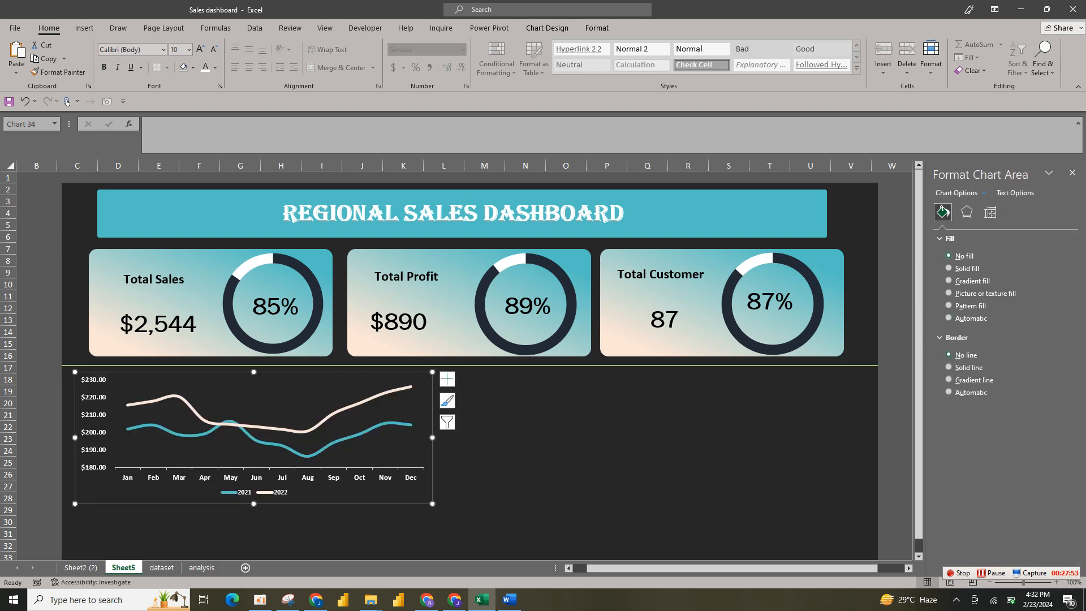
left_click(487, 481)
Give the line chart's outer area a linear gradient border with only two stops, at 0% and 100%
left_click(362, 447)
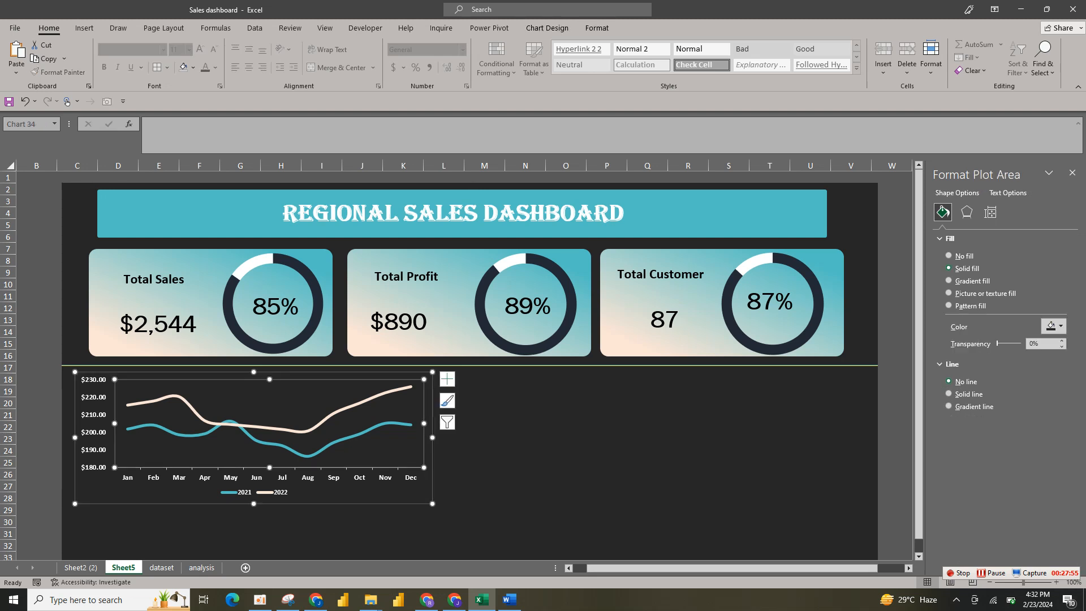
left_click(362, 494)
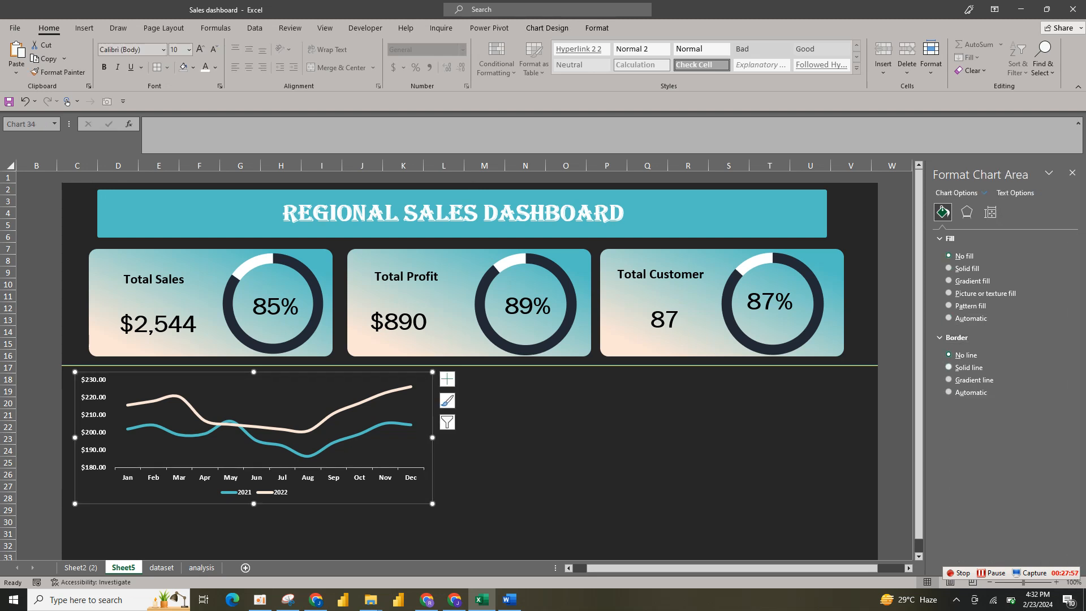
left_click(949, 380)
left_click(1059, 494)
left_click(1060, 494)
left_click_drag(1011, 495, 960, 495)
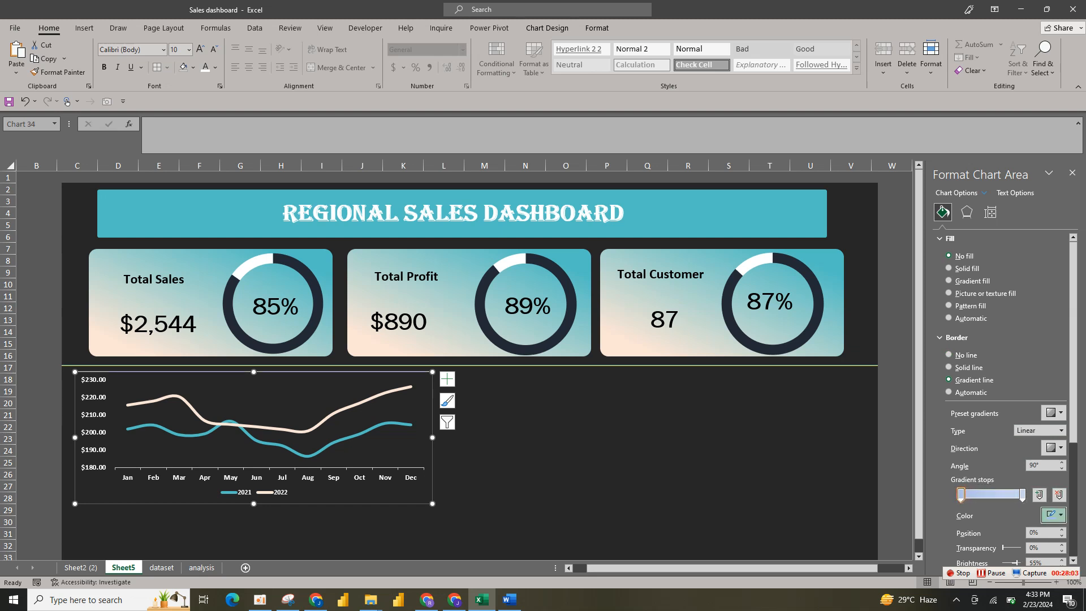
Colour the border gradient's 0% stop teal and its 100% stop gold using the recent colours
left_click(1055, 515)
left_click(991, 484)
left_click(1023, 494)
left_click(1053, 515)
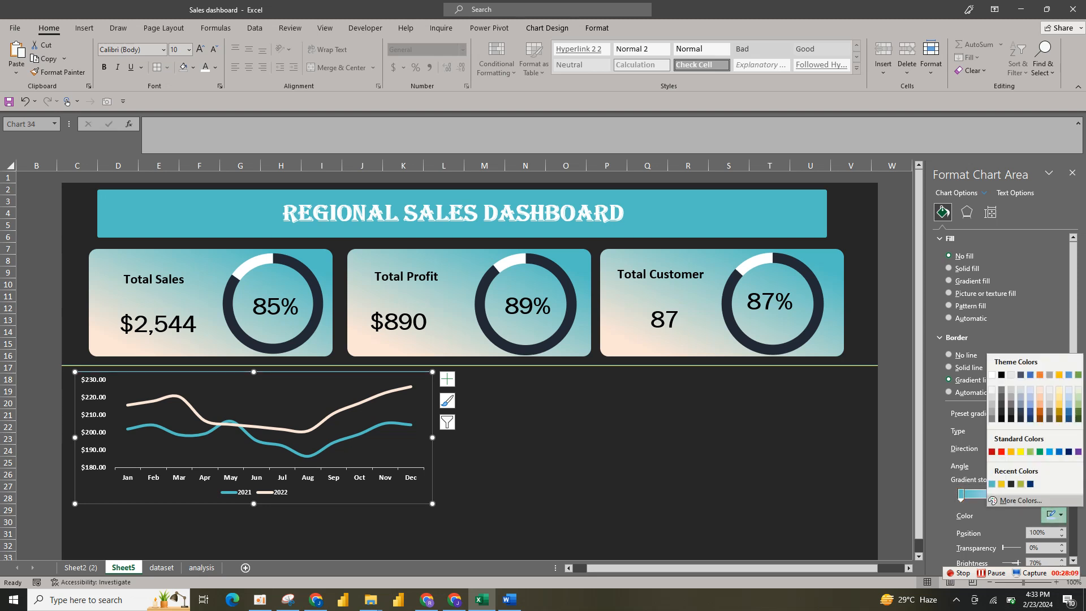
left_click(1001, 484)
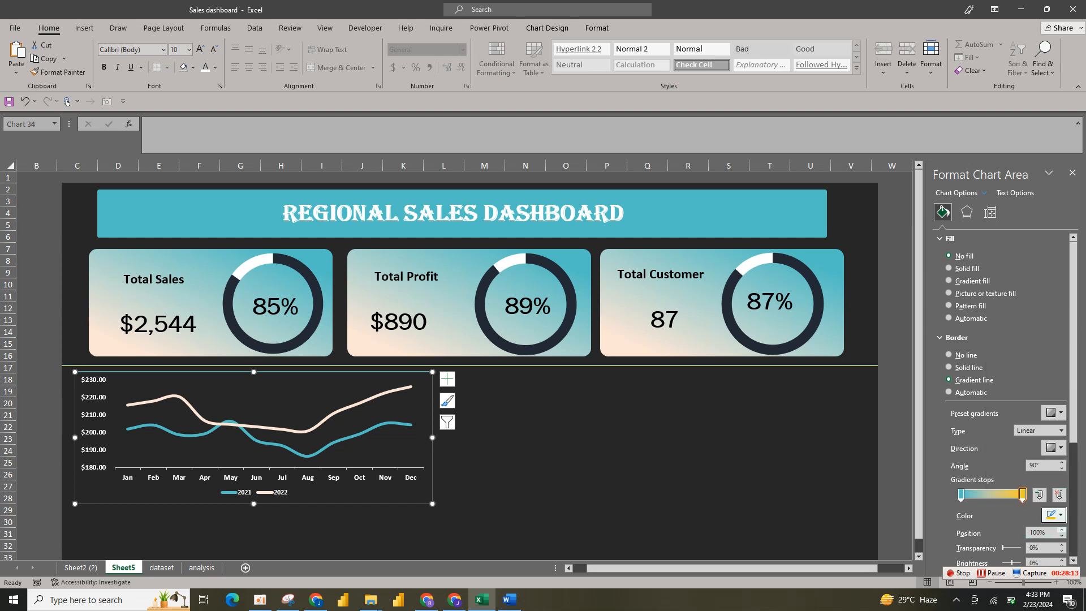
Set the width of the line chart's gradient border to 3 pt
left_click(1073, 560)
left_click(1072, 561)
left_click(1073, 560)
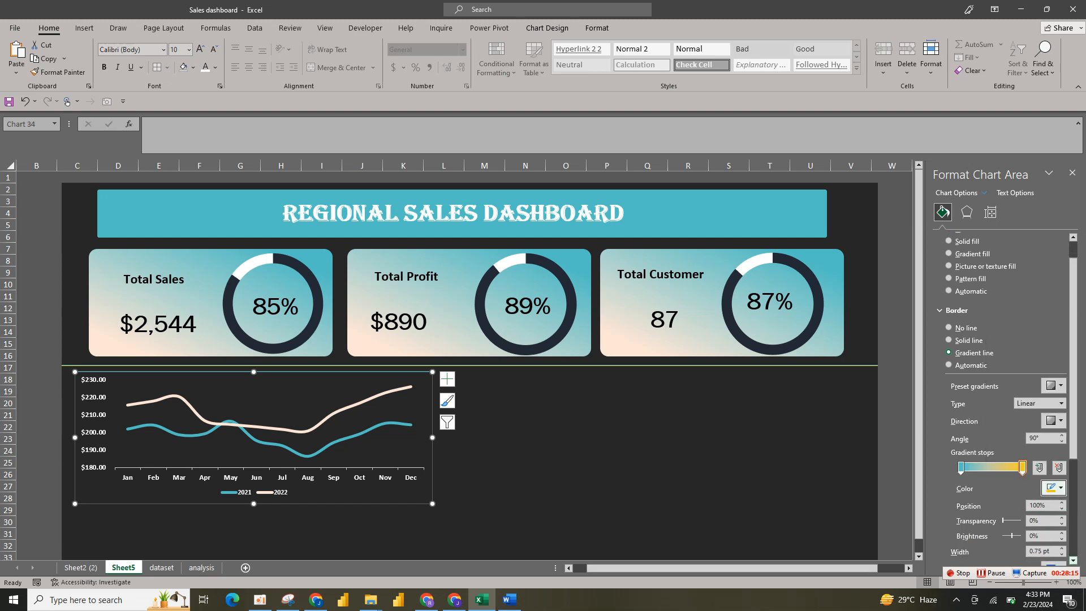
left_click(1062, 549)
left_click(1062, 548)
left_click(1062, 548)
left_click(1061, 548)
left_click(1061, 549)
left_click(1062, 549)
left_click(1062, 548)
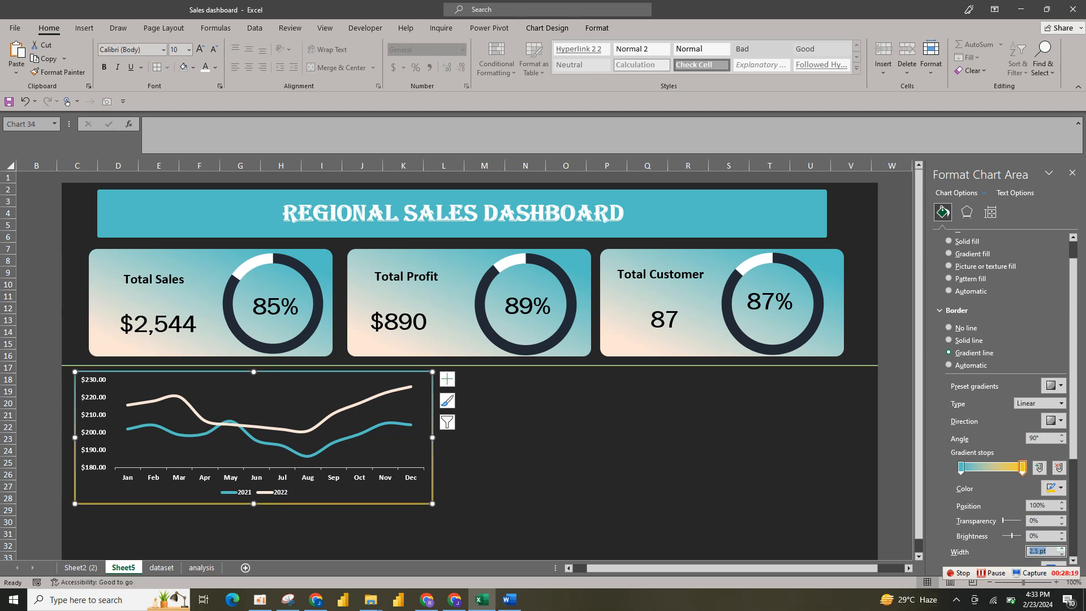
left_click(1061, 549)
left_click(1061, 548)
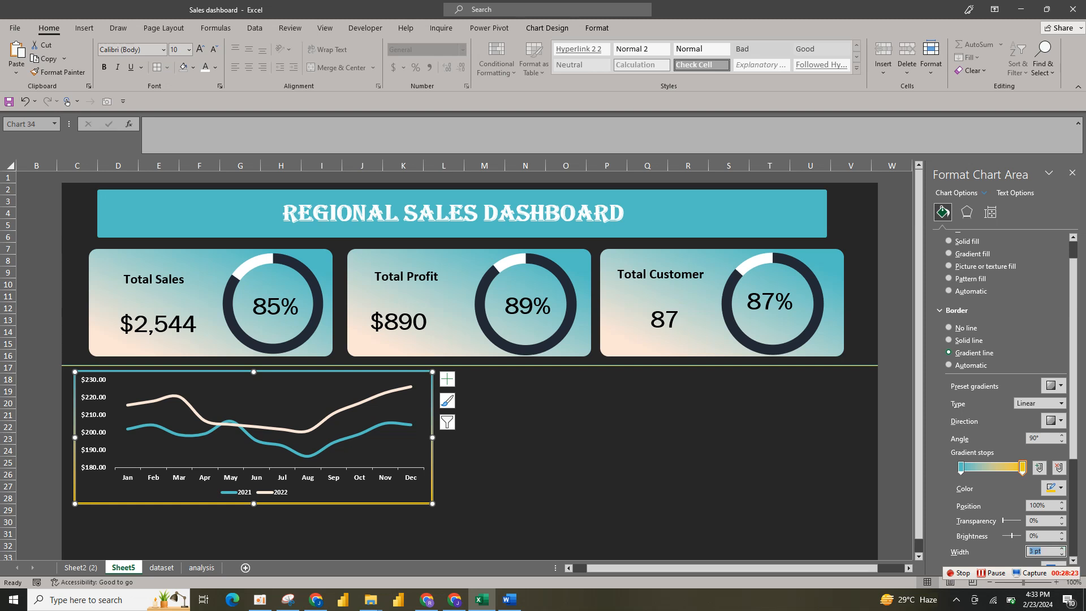
Add a middle stop to the line chart's border gradient and shift it slightly towards the gold end
left_click(600, 447)
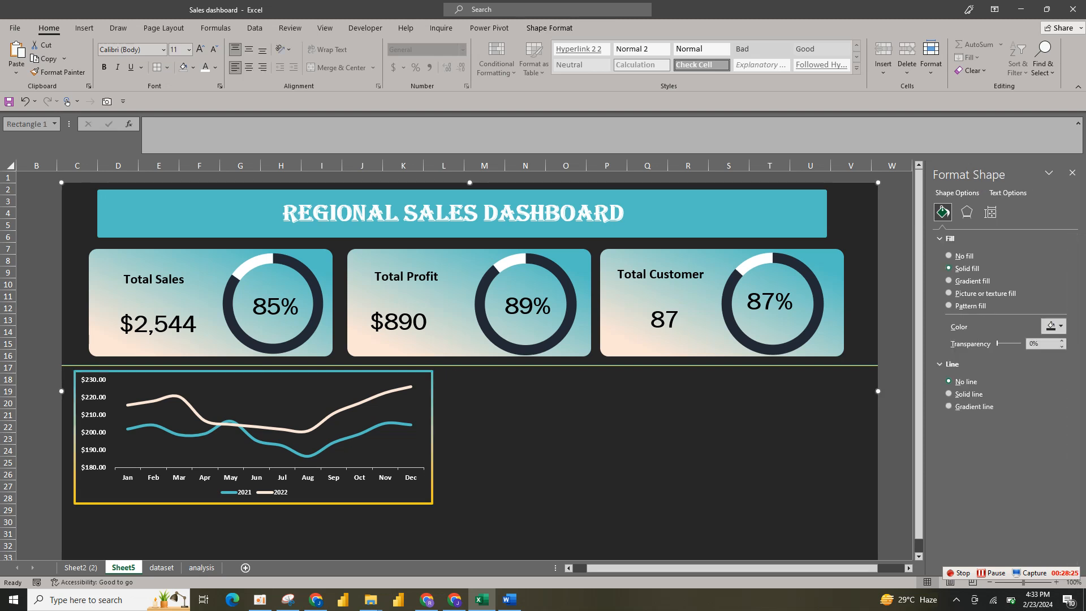
left_click(428, 408)
left_click(1021, 495)
left_click(1039, 495)
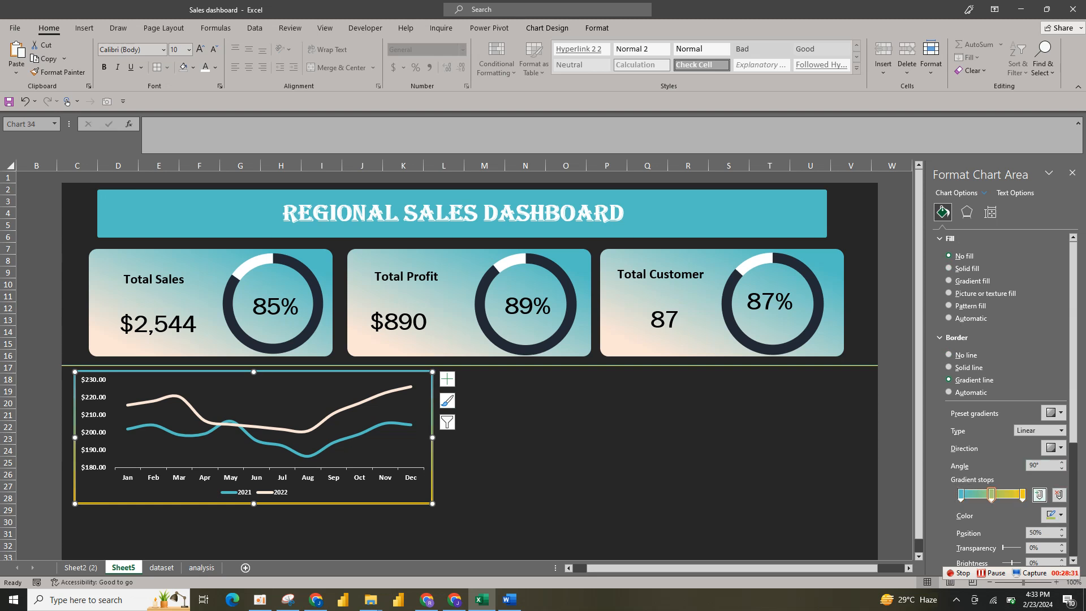
left_click_drag(990, 494, 999, 494)
left_click(651, 452)
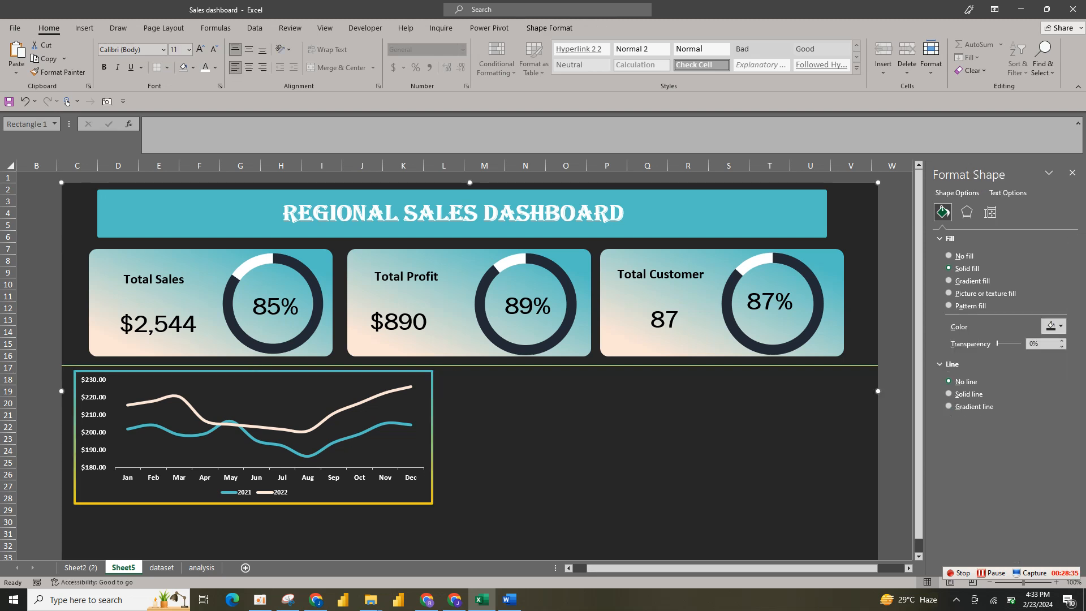
Nudge the line chart slightly down and resize it to about 2.16" high by 6.72" wide
left_click(374, 492)
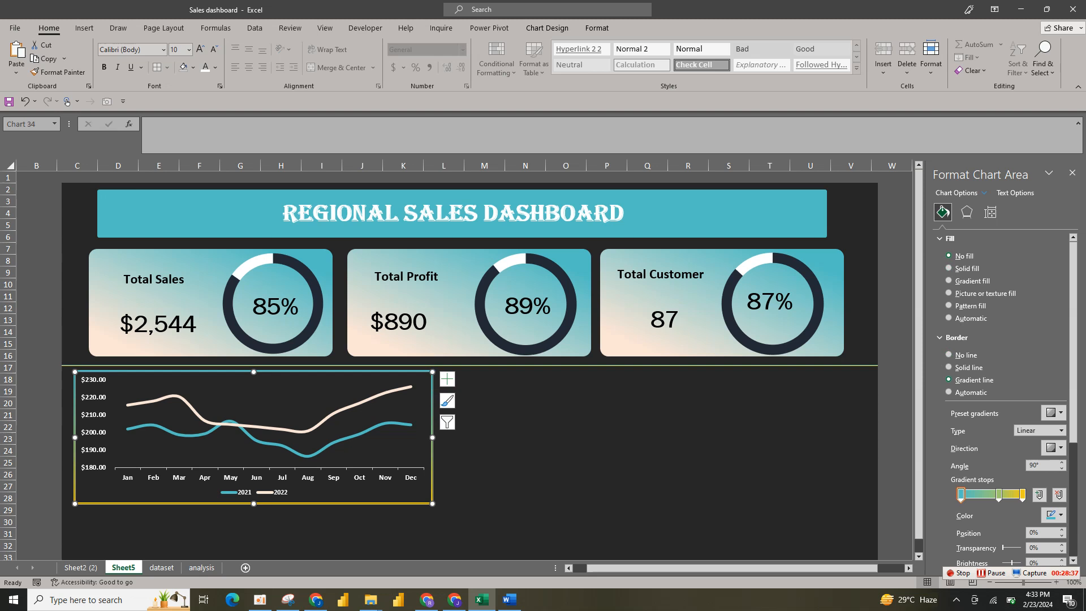
left_click_drag(373, 492, 375, 495)
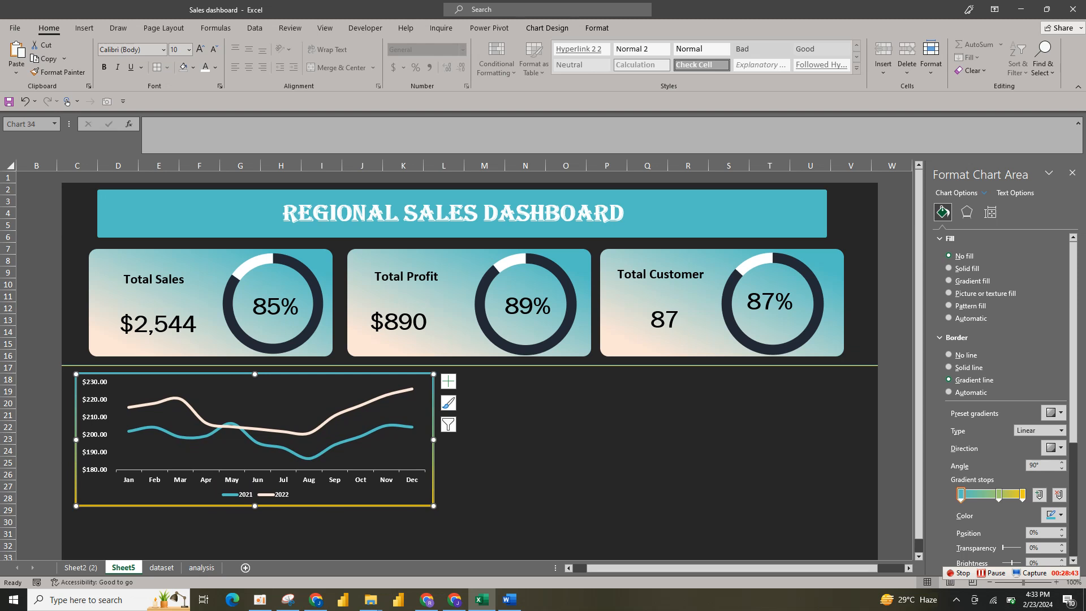
left_click_drag(919, 419, 919, 432)
scroll(919, 432, "down", 1)
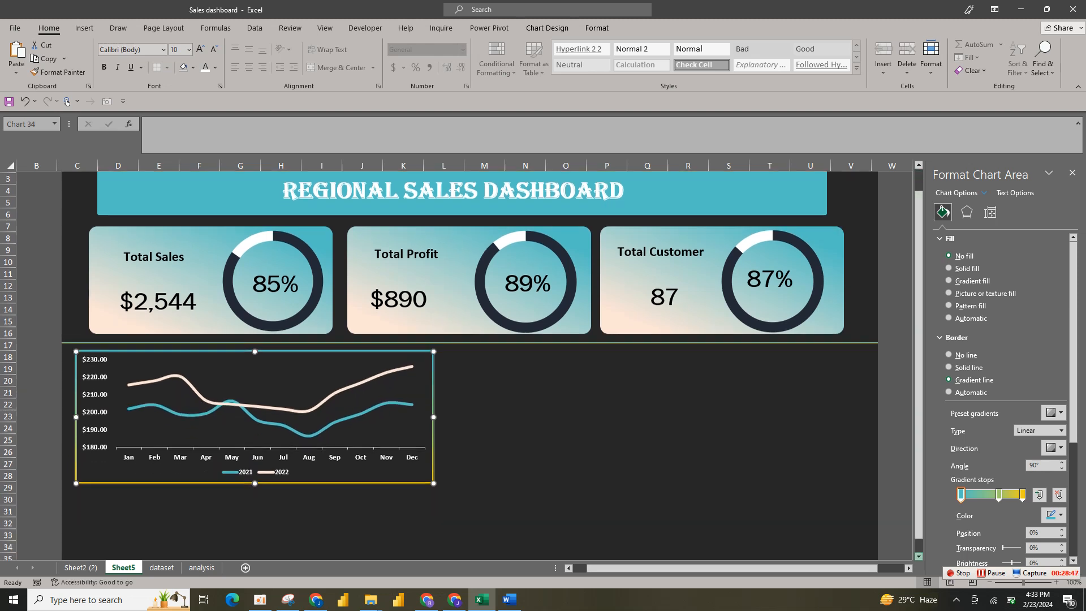
left_click(919, 556)
left_click(610, 390)
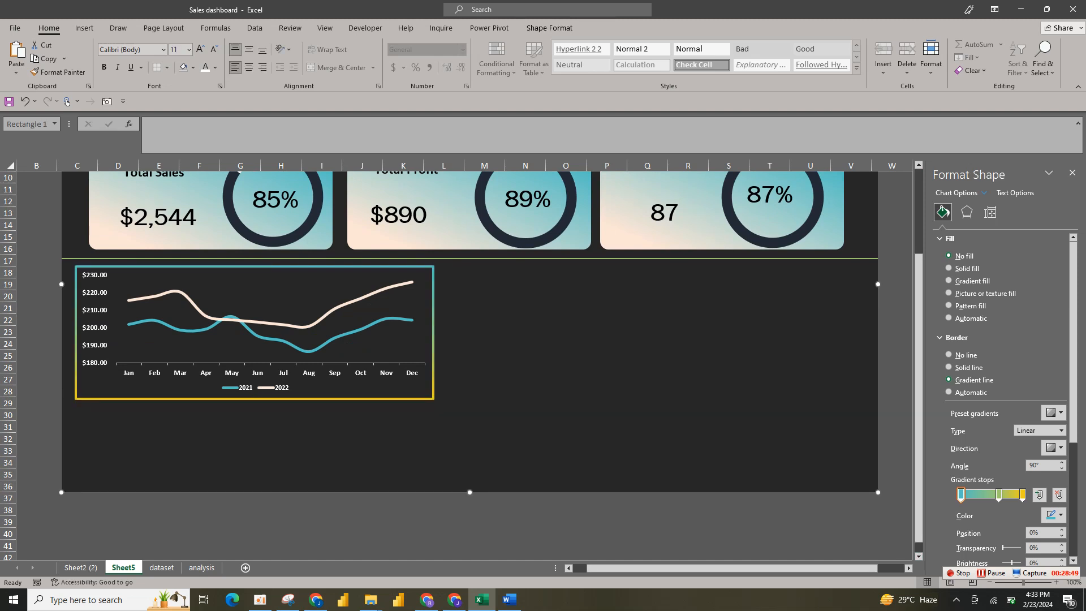
left_click(373, 372)
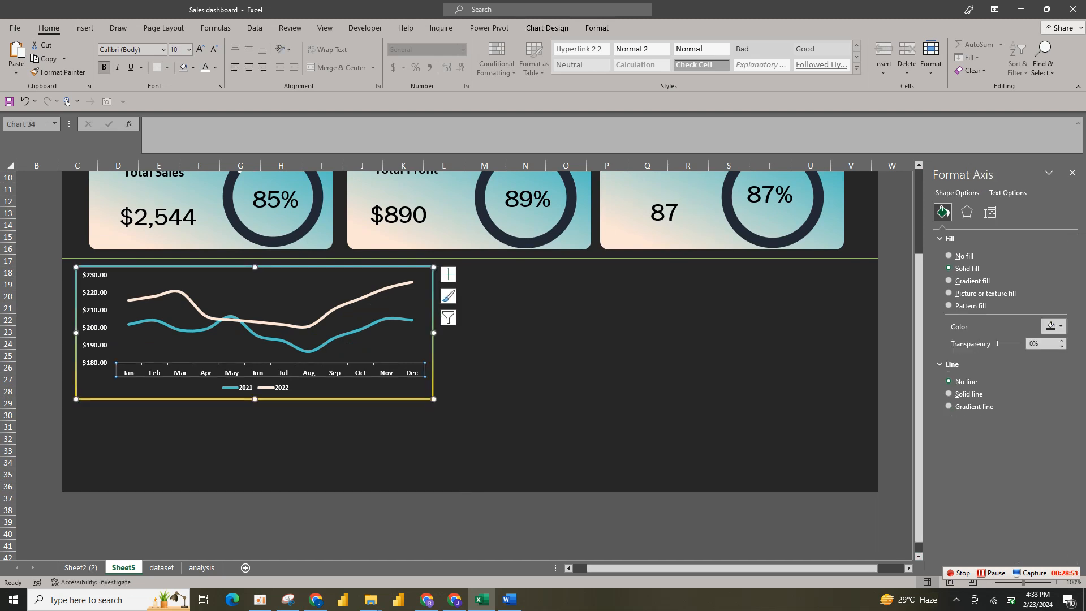
left_click_drag(434, 399, 441, 384)
Extend the dashboard's dark background rectangle downwards to the end of row 39
left_click(479, 403)
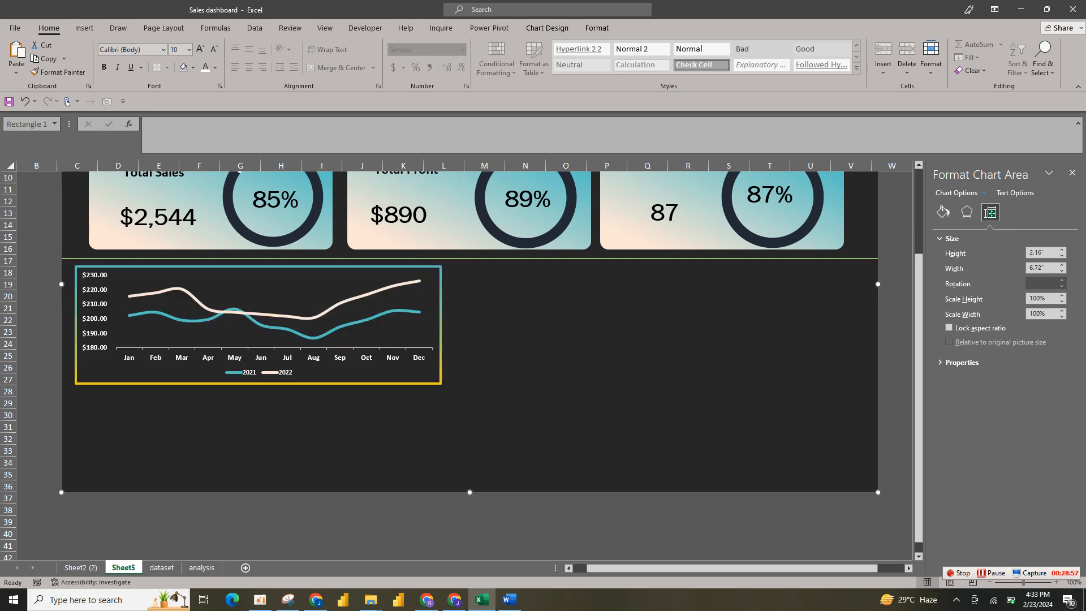
left_click_drag(469, 492, 469, 524)
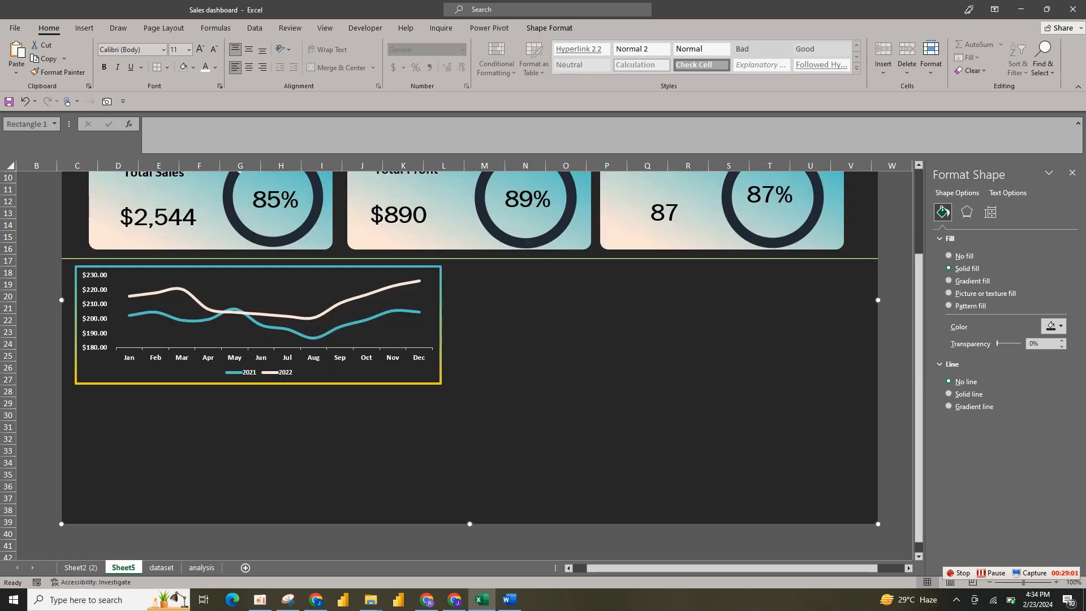
left_click_drag(919, 401, 919, 317)
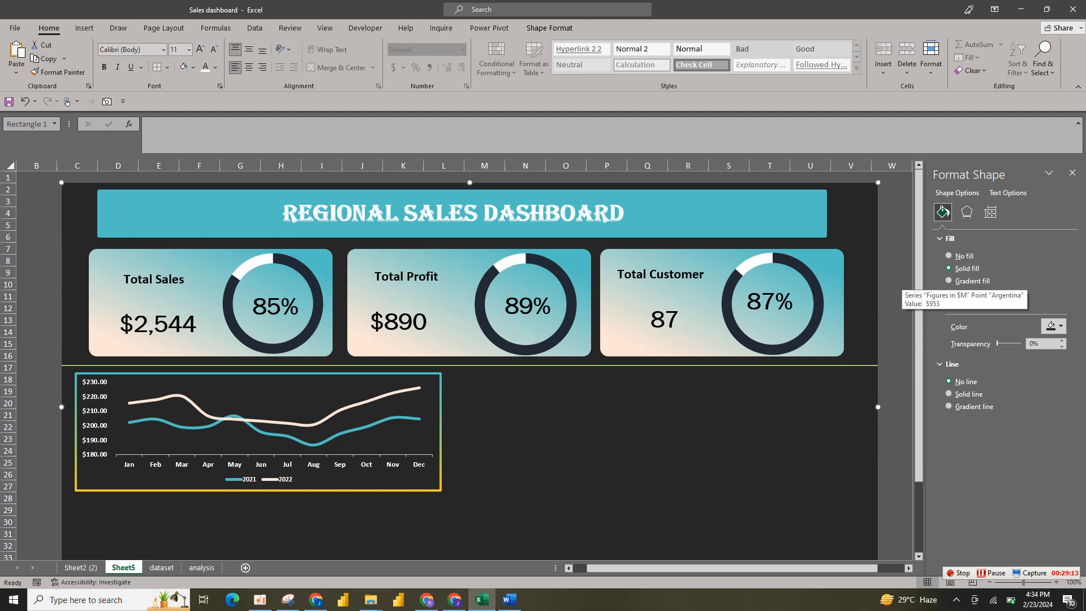
Duplicate the Total Profit label and place the copy across the line chart's top edge, resized to about 0.39" by 2.44"
left_click(459, 330)
left_click(459, 330)
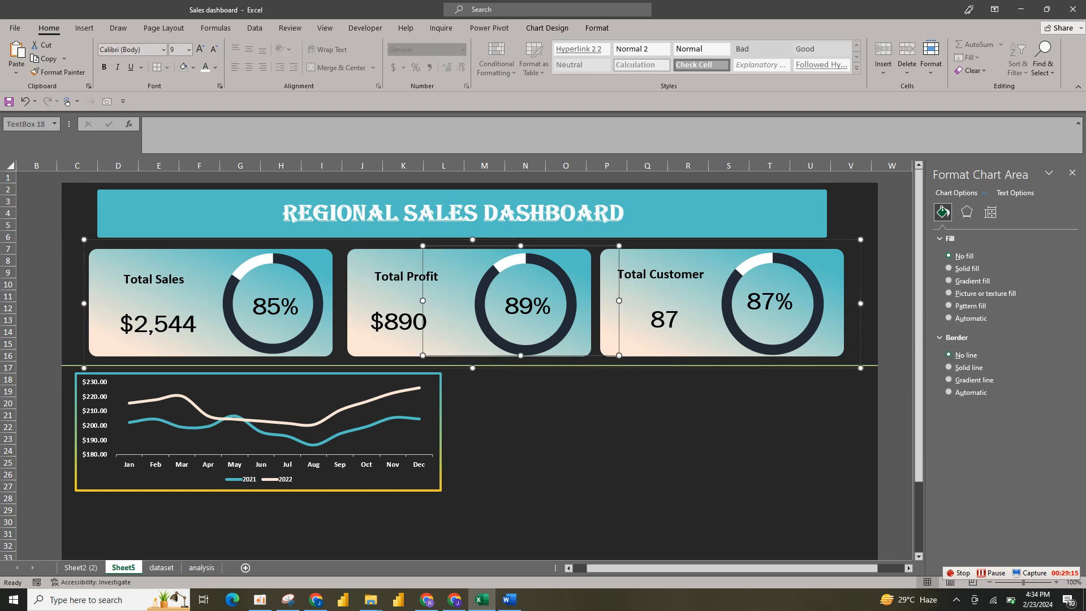
left_click(406, 276)
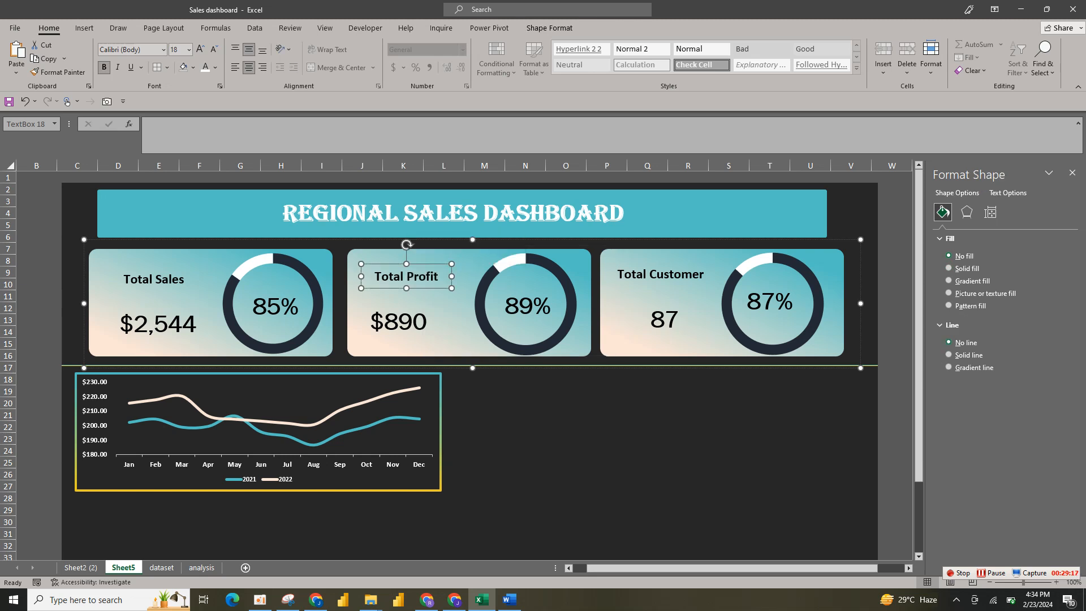
key("ctrl+c")
key("ctrl+v")
left_click(549, 28)
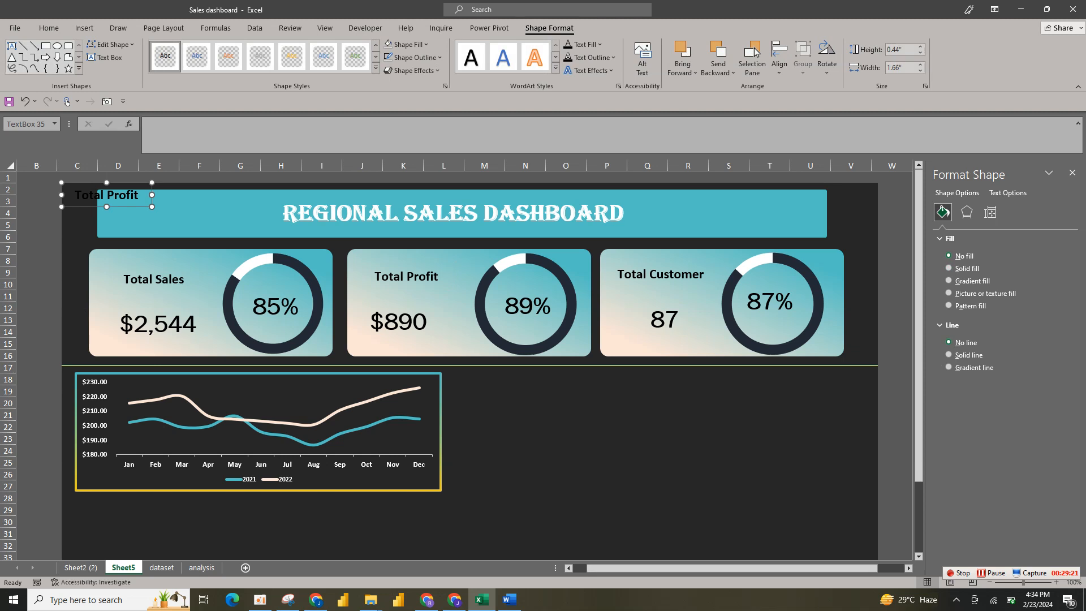
left_click_drag(127, 207, 332, 384)
Replace the copied label's text with "Monthly Sals Trend"
left_click_drag(265, 397, 377, 393)
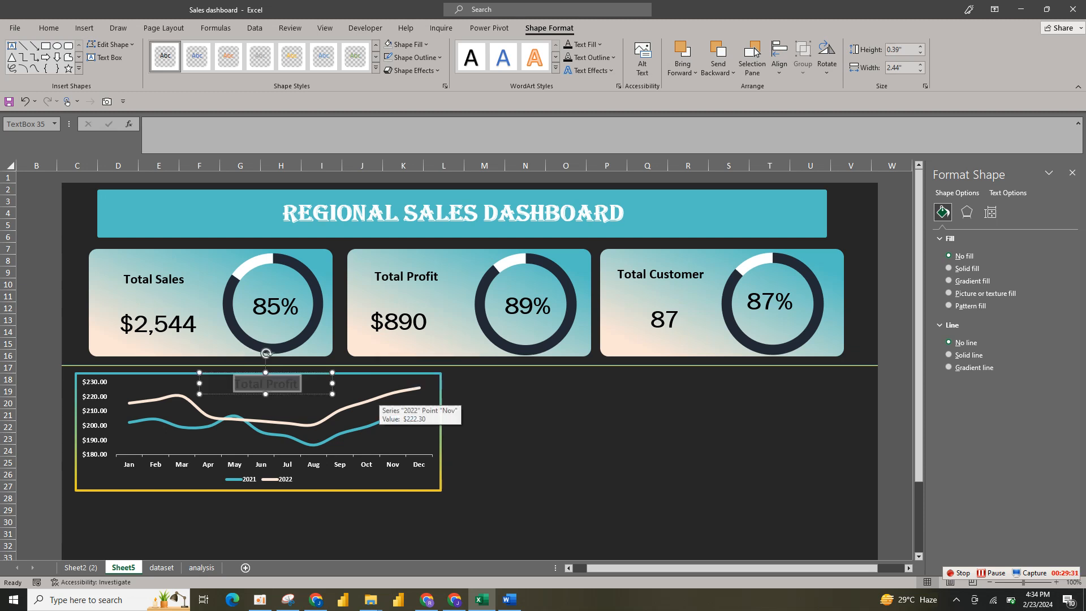
type("Monthl")
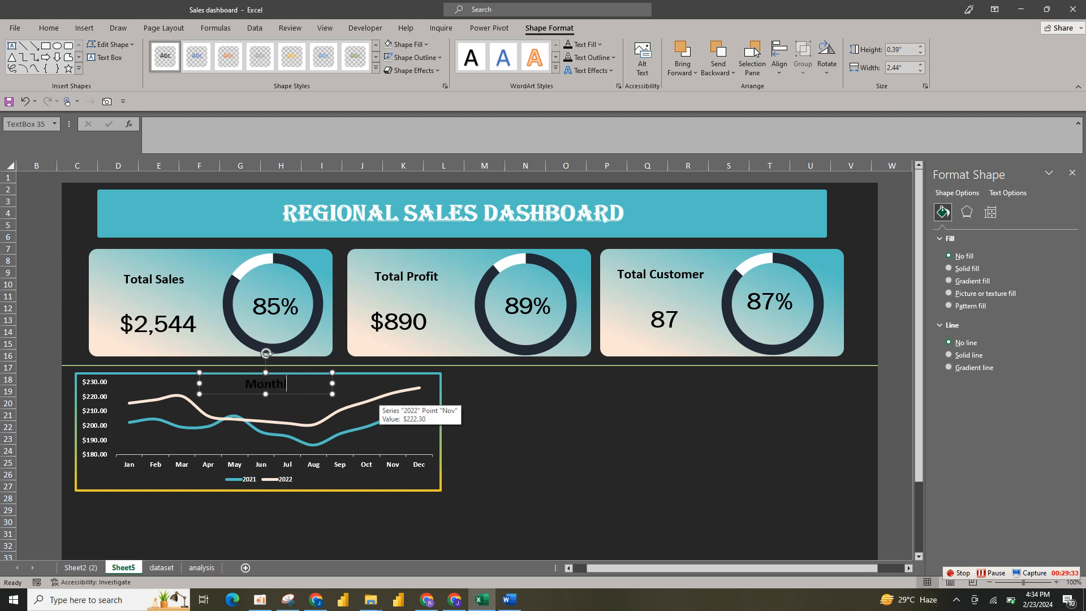
type("y Sals Trend")
Format the line chart's title label with white text at 14 pt
key("ctrl+a")
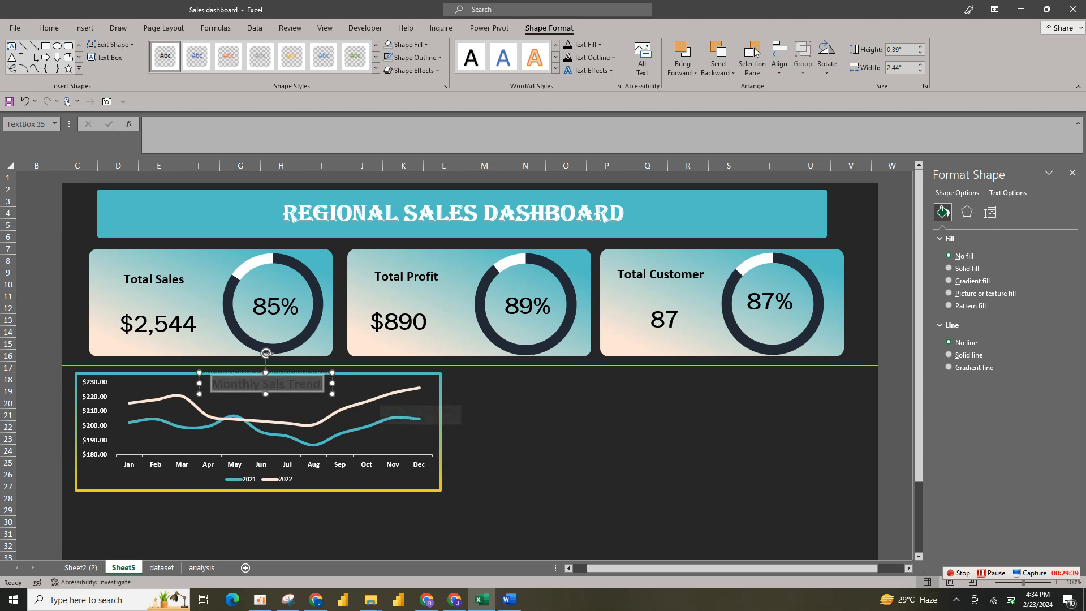
left_click(48, 28)
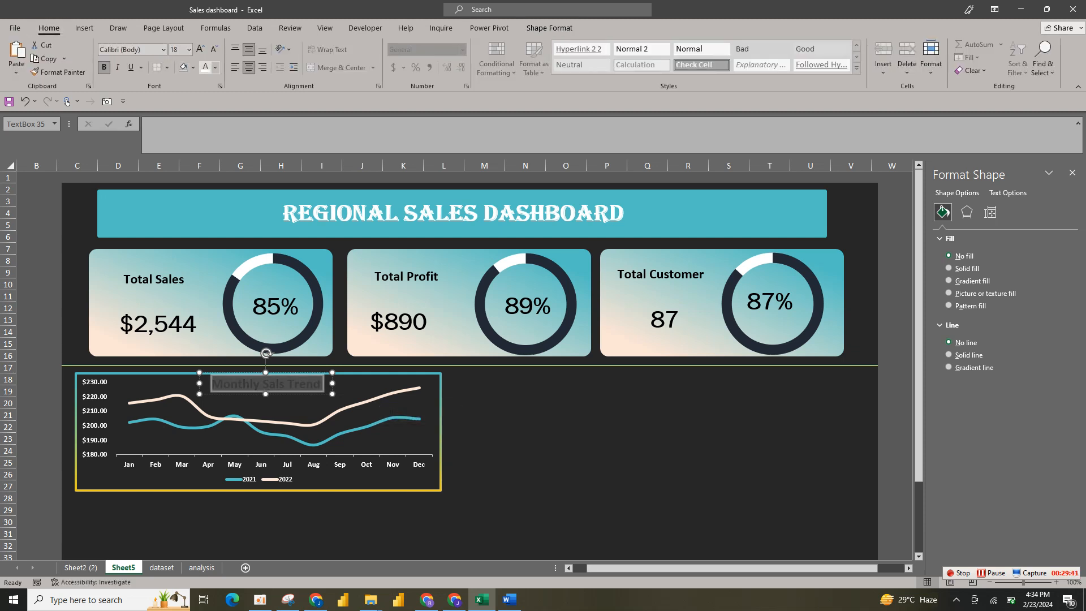
left_click(205, 68)
left_click(214, 49)
left_click(214, 49)
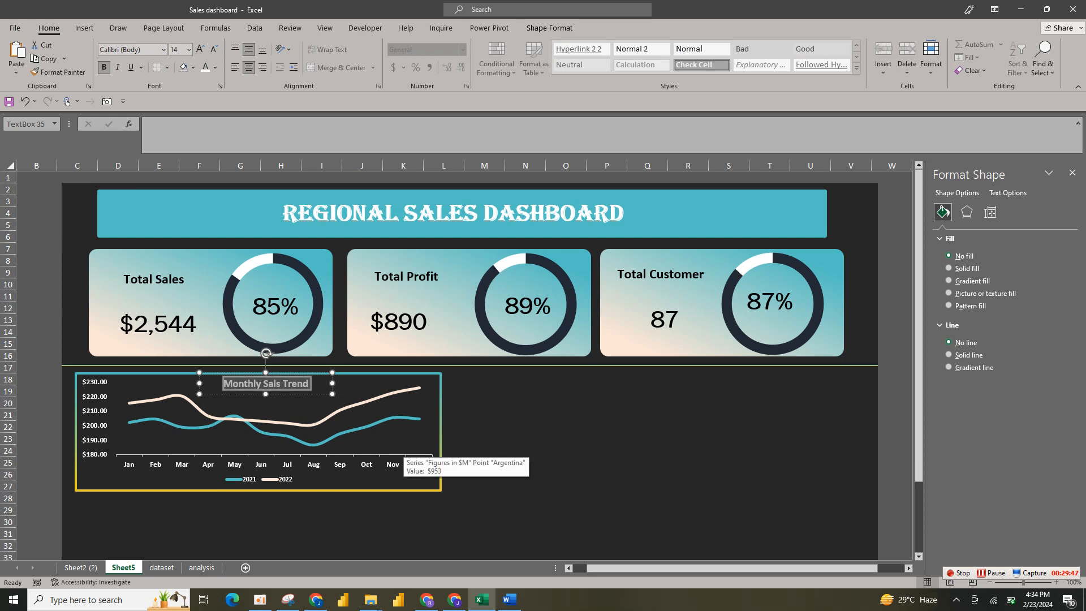
left_click(505, 445)
left_click(395, 478)
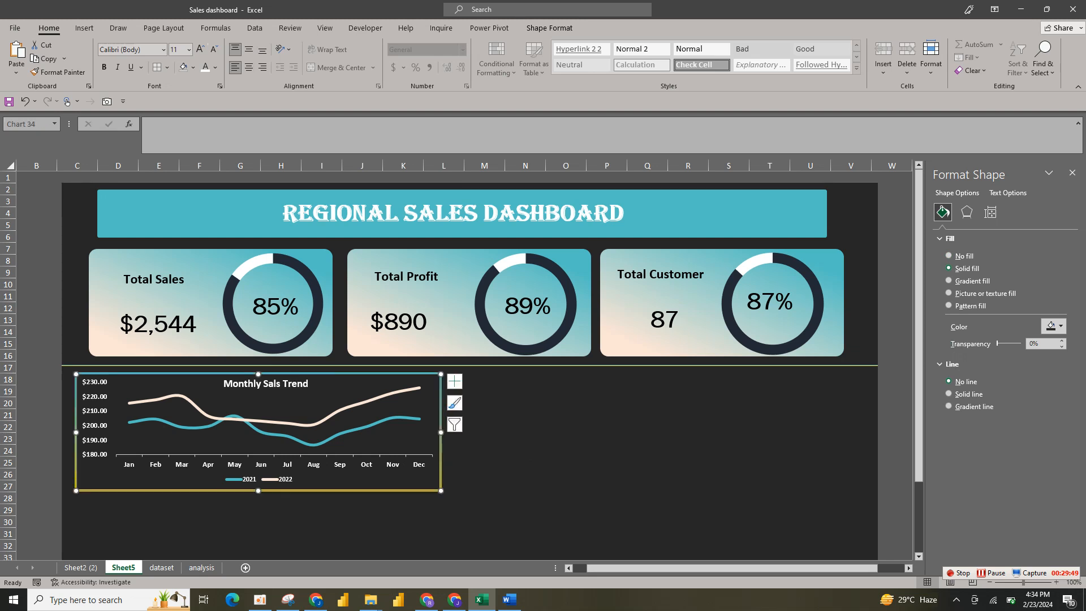
left_click(505, 452)
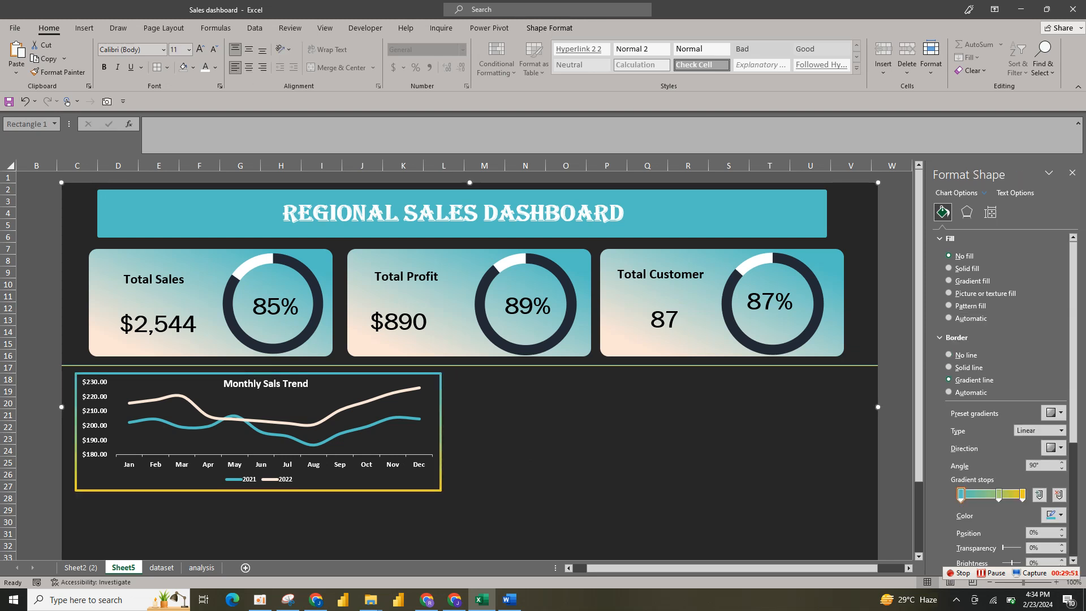
Check the monthly table on Sheet2 (2) and add the header "YoY Growth" in cell F12 of the dataset sheet
left_click(81, 567)
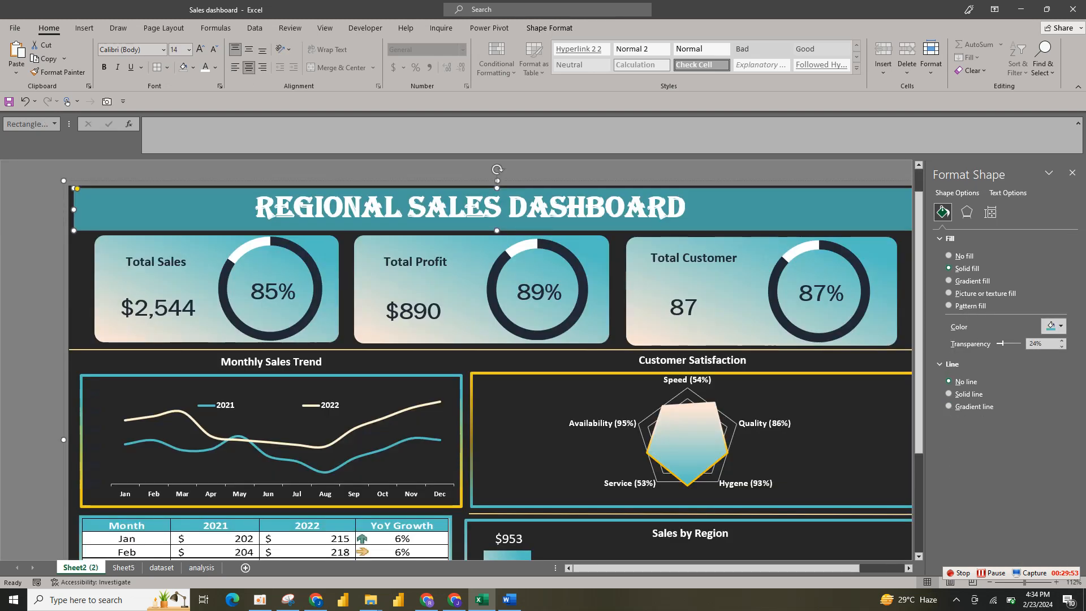
left_click_drag(918, 371, 919, 497)
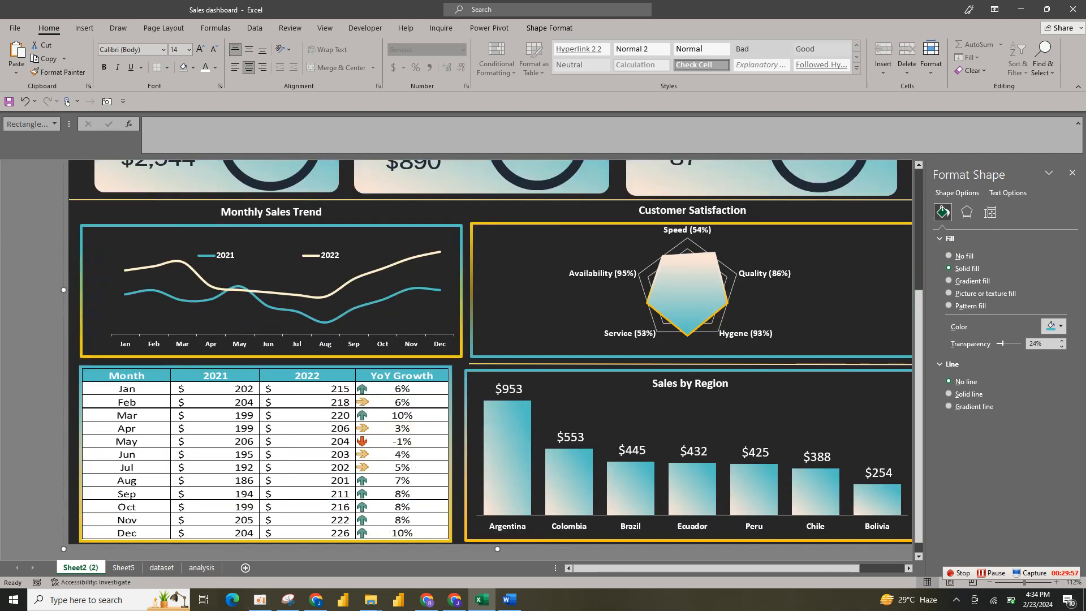
left_click(161, 568)
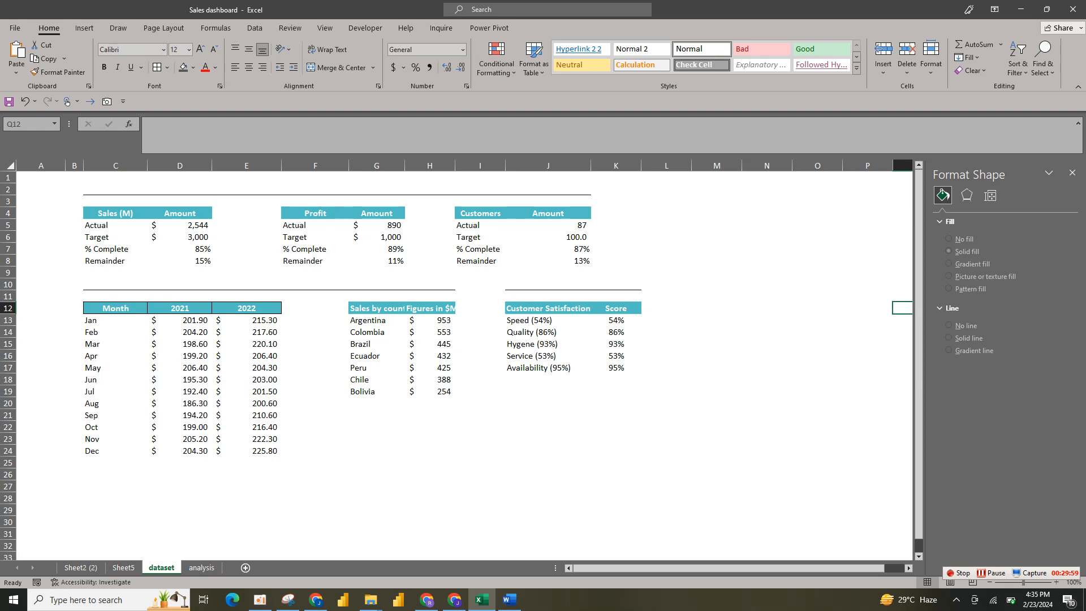
left_click(317, 309)
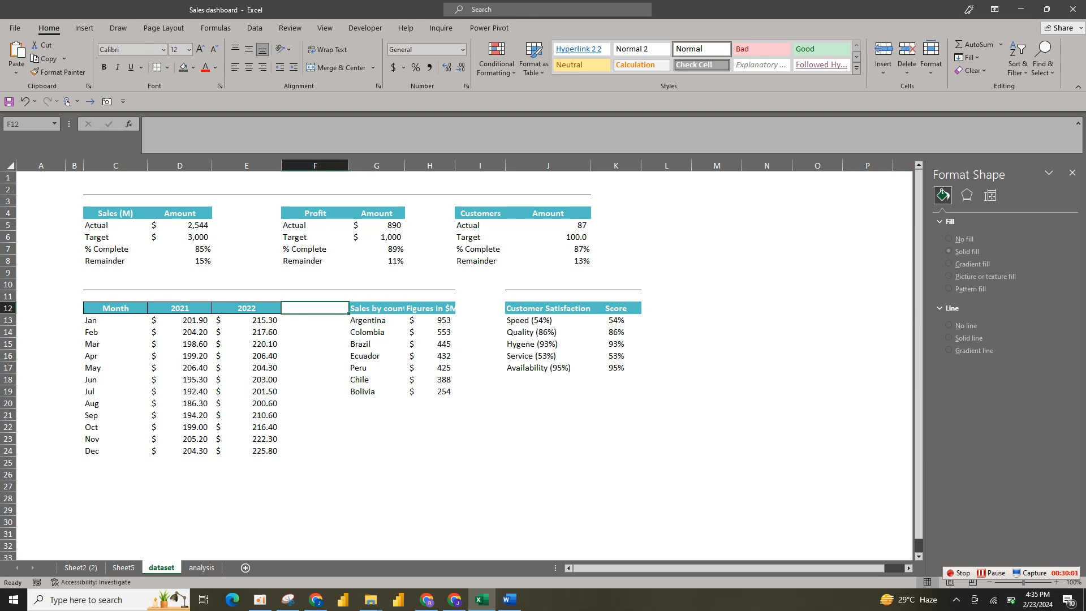
type("YoY")
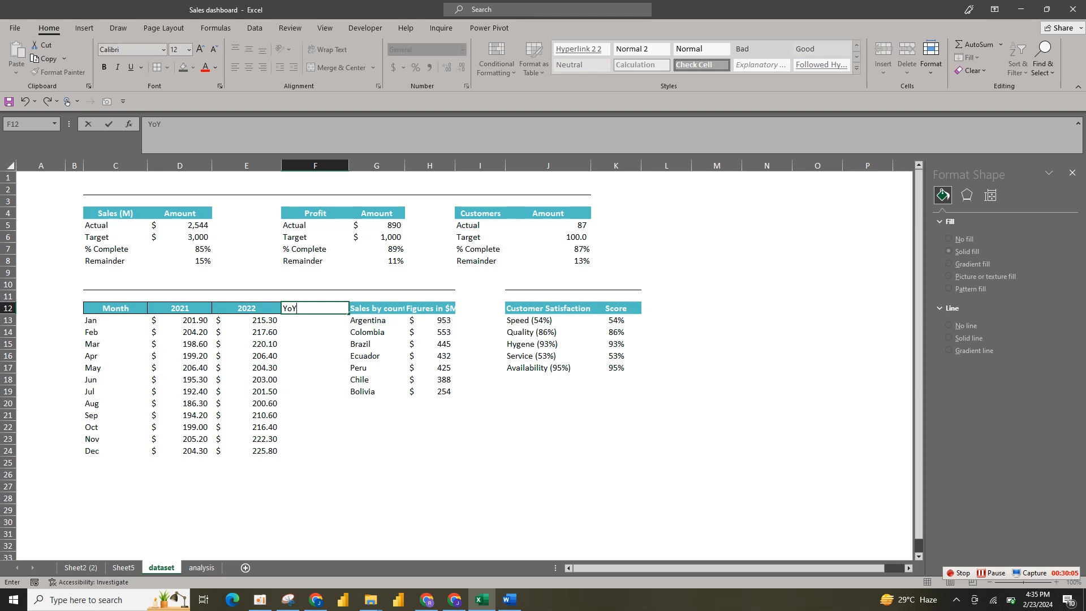
type(" Growth")
left_click(315, 332)
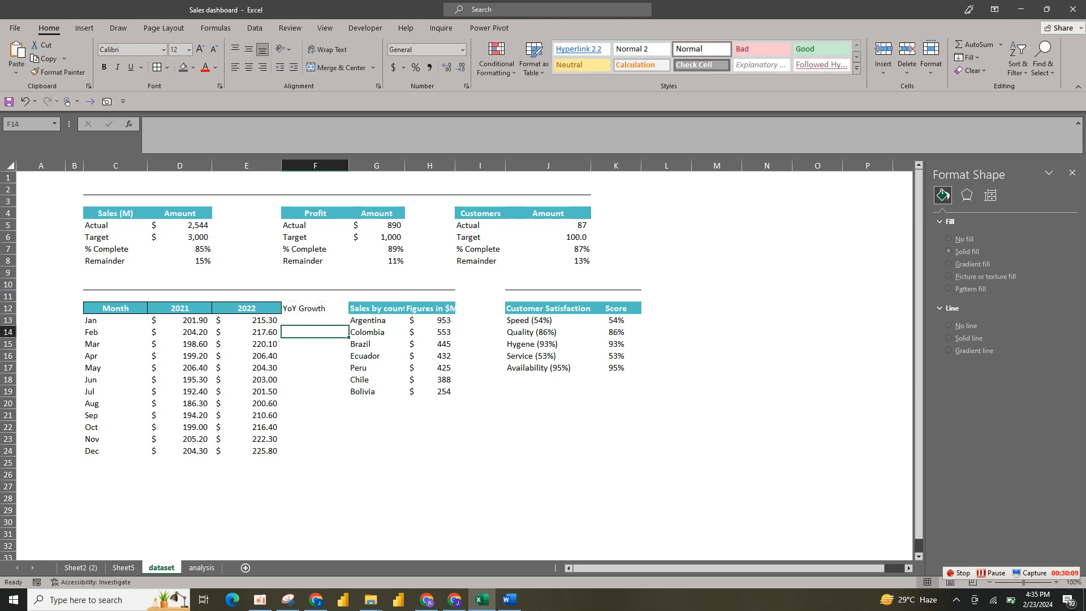
left_click(315, 321)
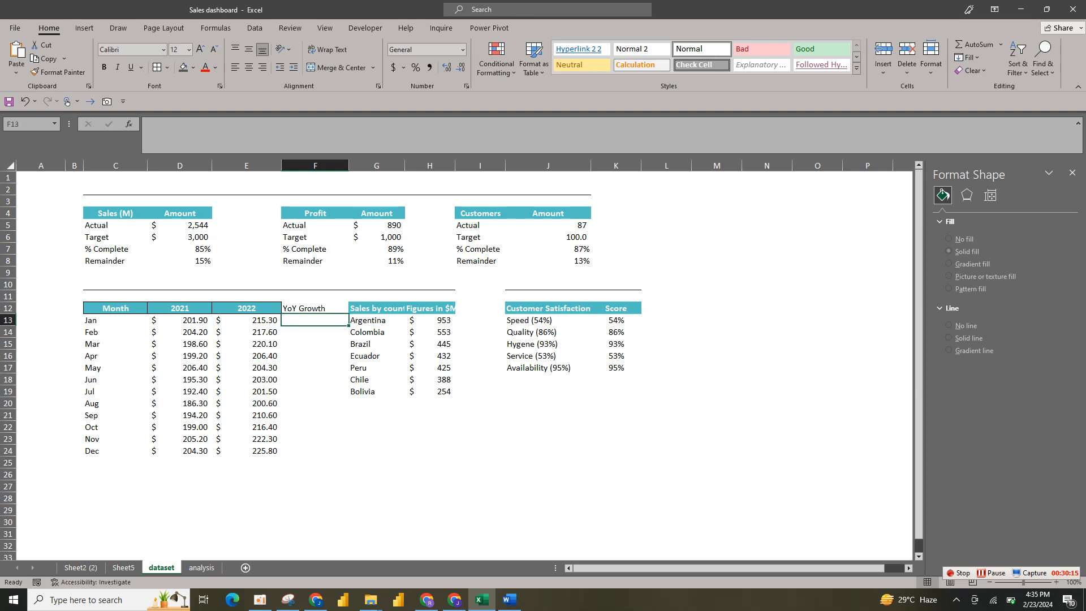
type("(=")
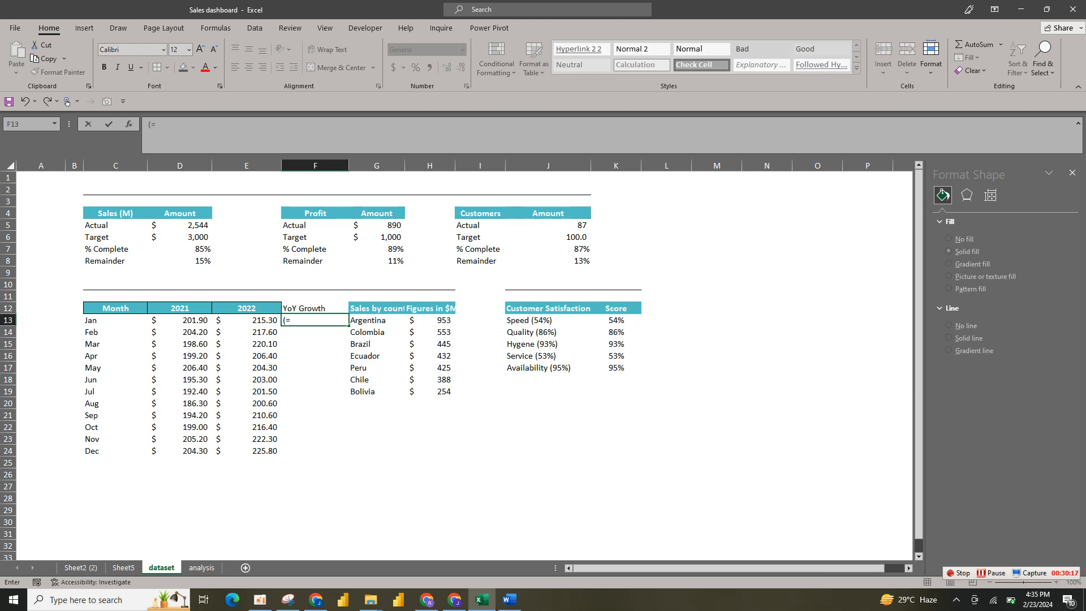
left_click(246, 320)
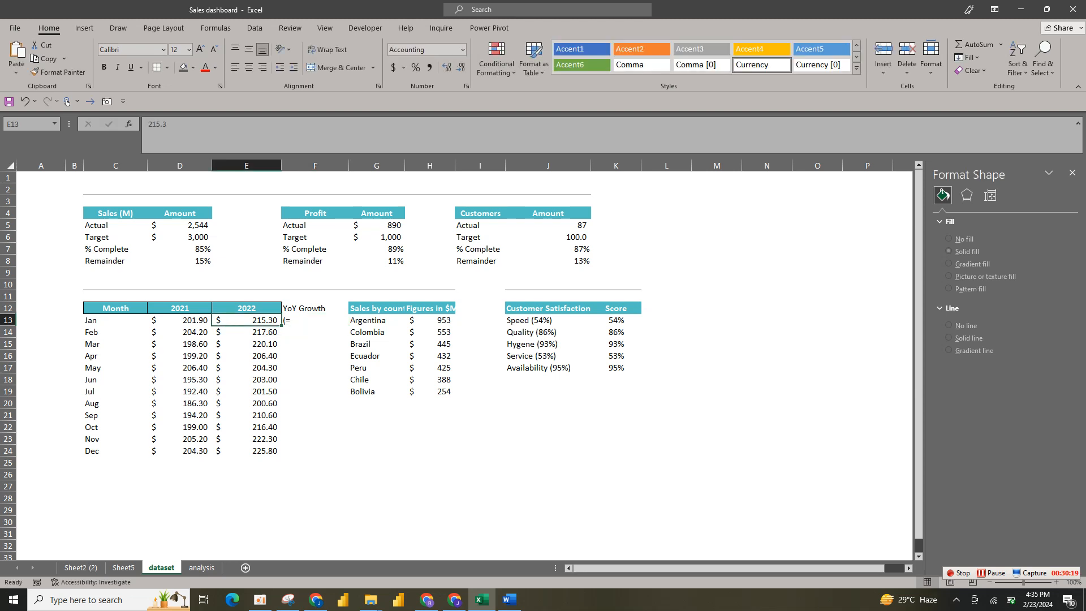
left_click(315, 320)
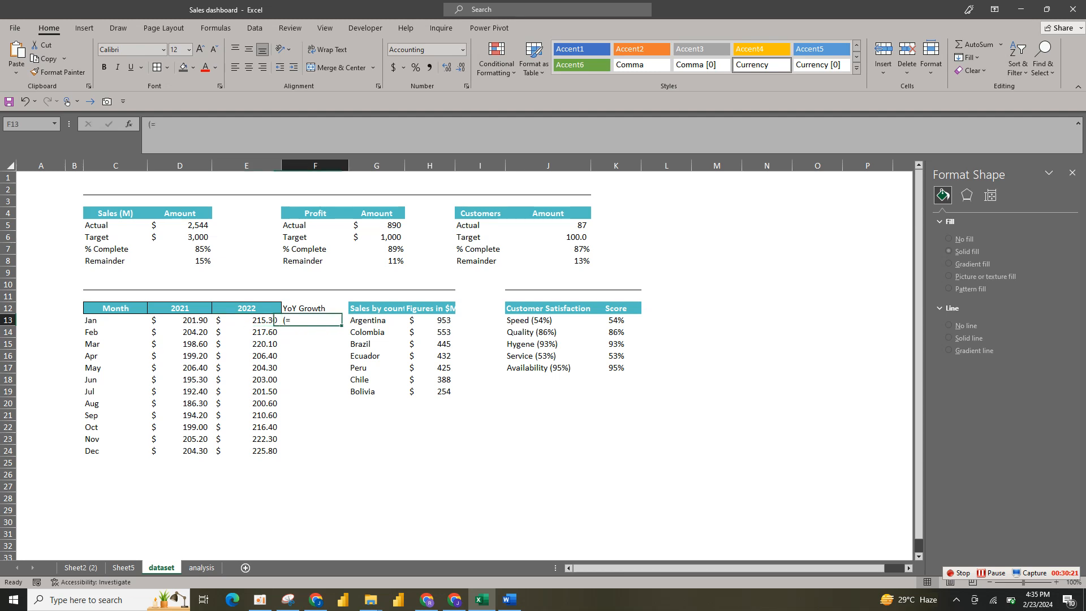
key("BackSpace")
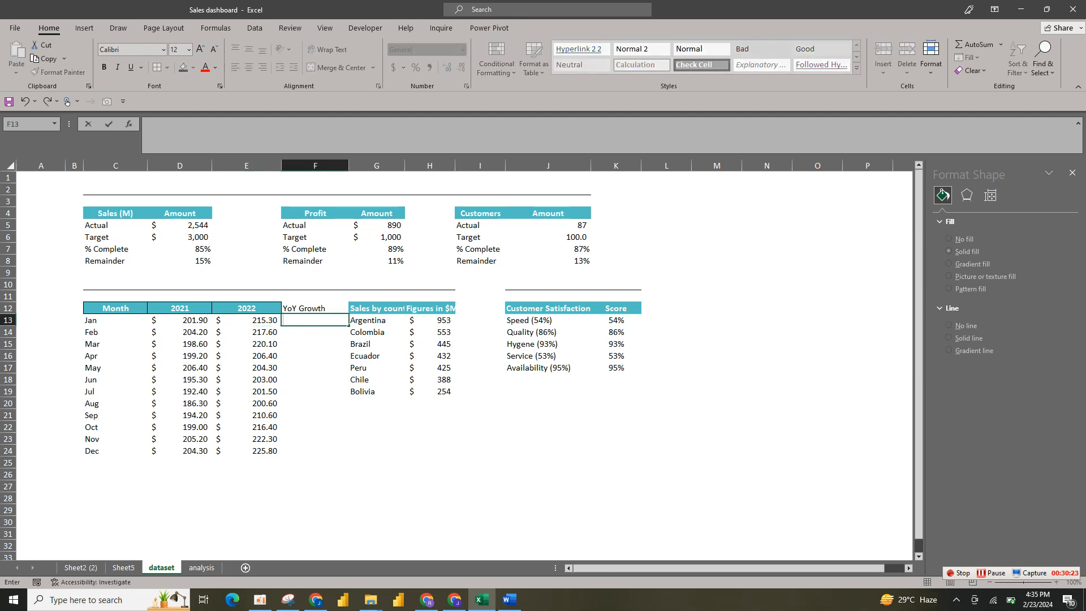
Enter the January growth formula =(E13-D13)/D13 in cell F13
type("=(")
key("Left")
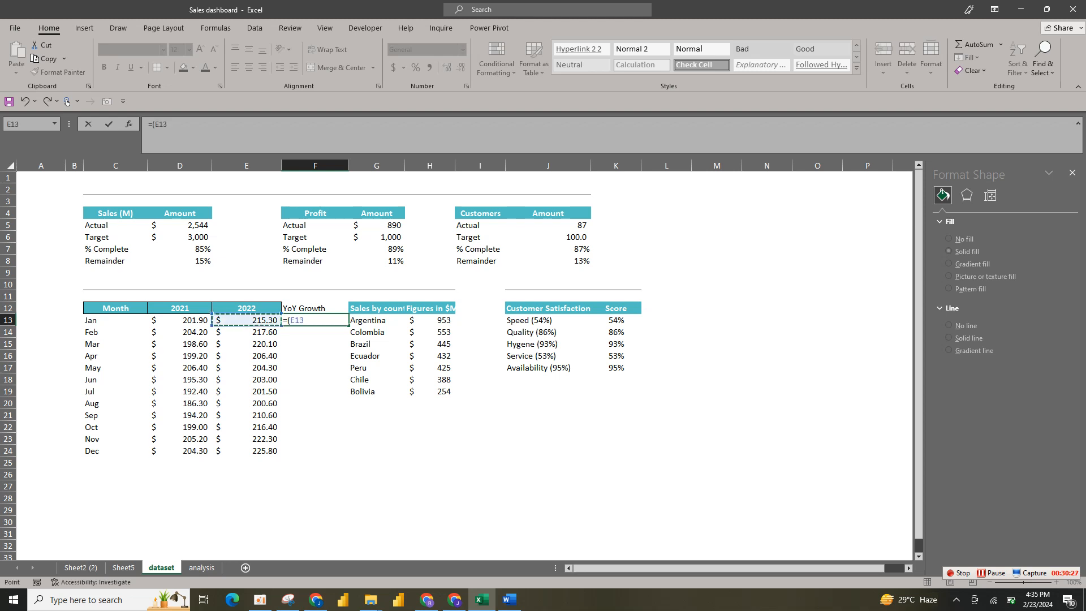
type("-")
key("Left")
key("Left")
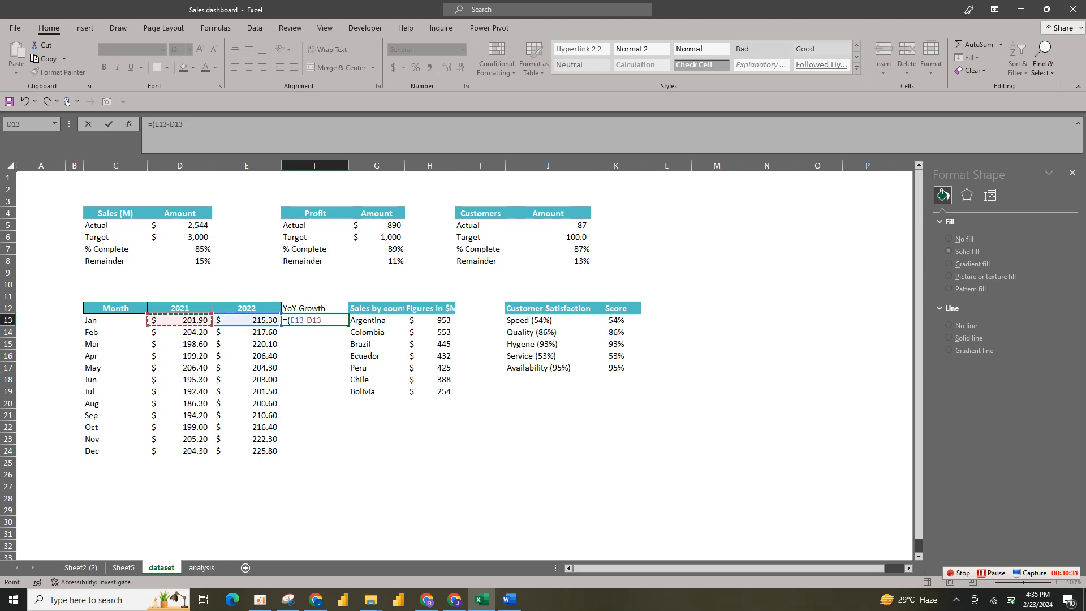
type(")")
key("Left")
key("Left")
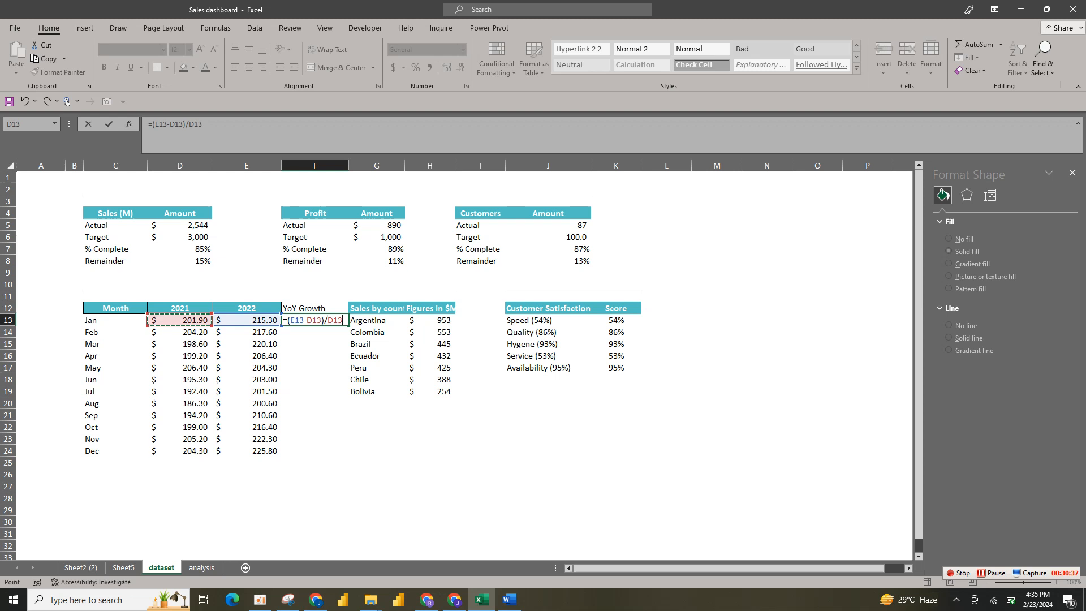
key("Return")
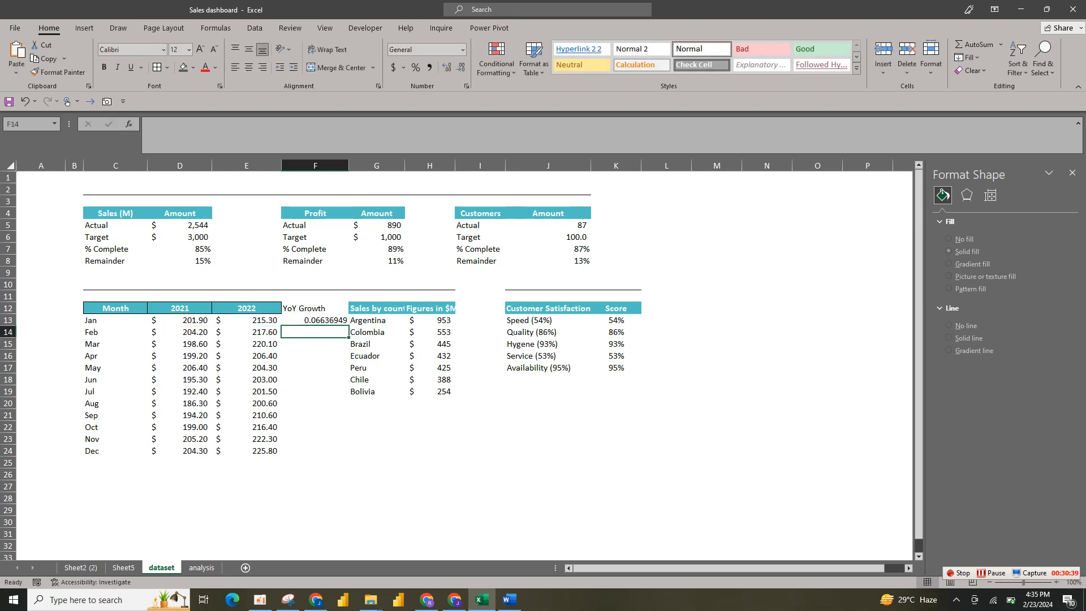
Fill the growth formula down through F24 and format F13:F24 as percentages without decimals
key("Up")
key("Up")
key("Down")
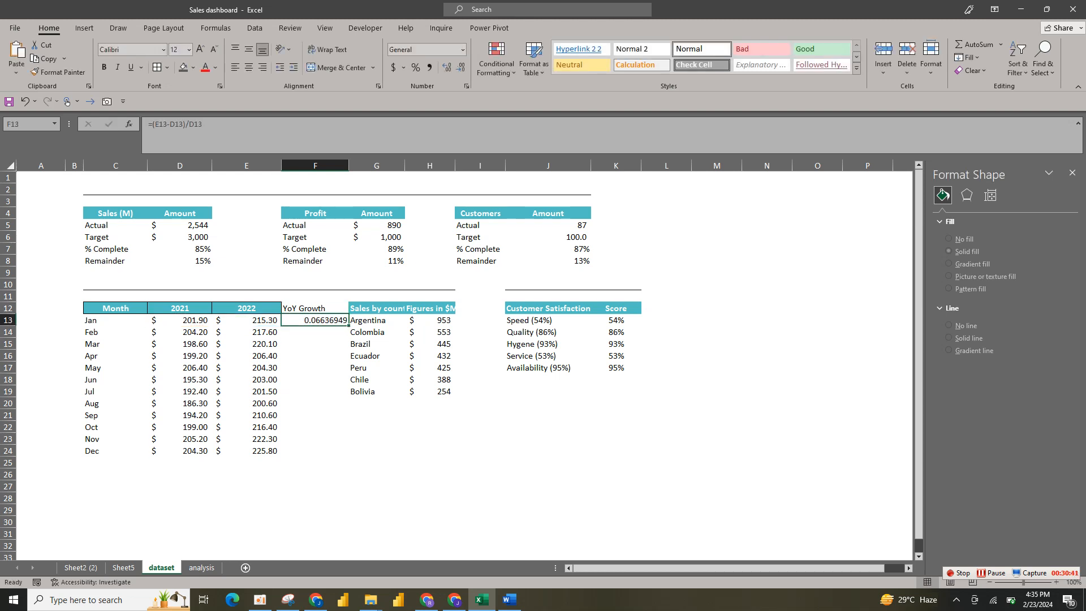
left_click_drag(348, 326, 348, 456)
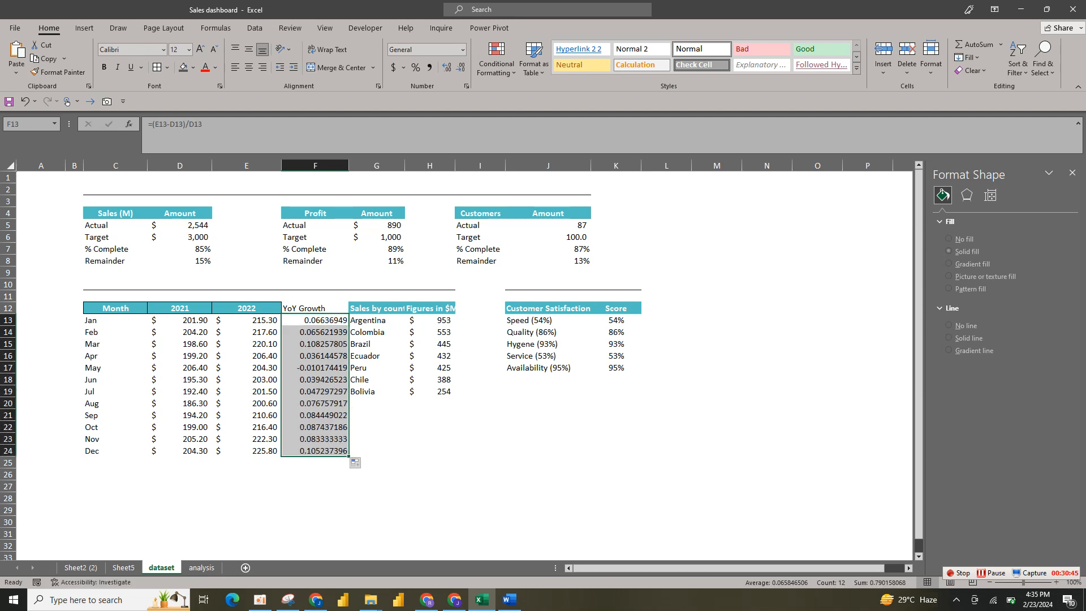
left_click(416, 67)
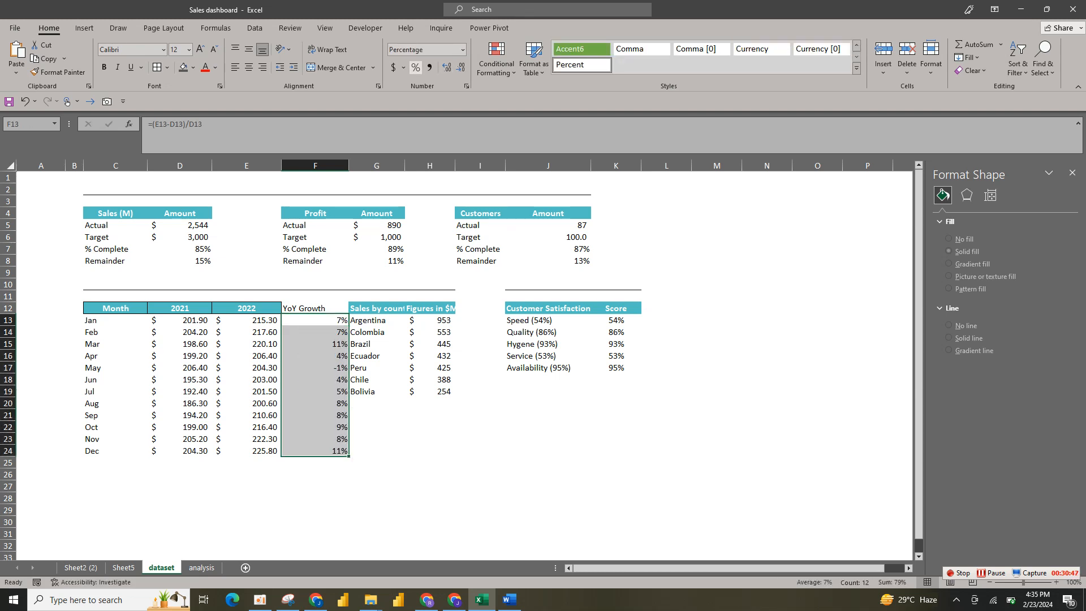
left_click(446, 68)
left_click(446, 68)
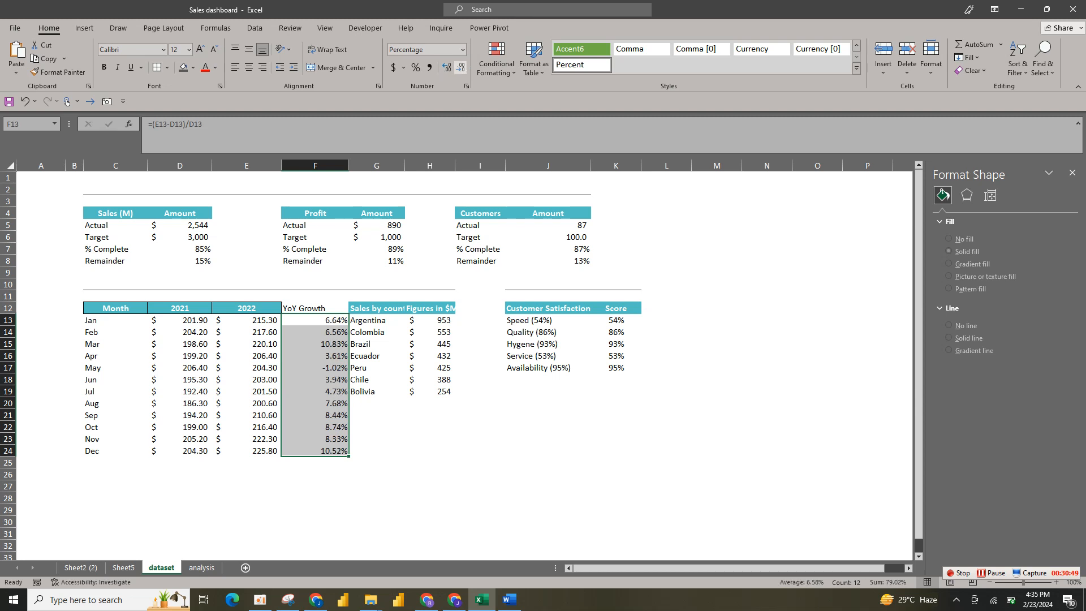
left_click(460, 67)
left_click(460, 67)
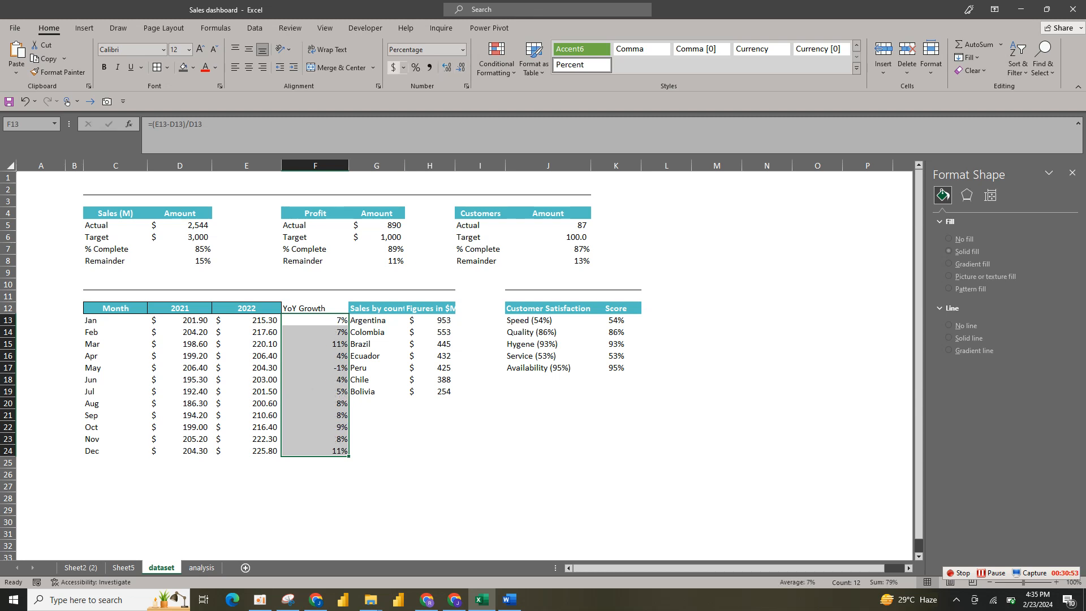
Copy the formatting of the 2022 header in E12 onto the YoY Growth header in F12
left_click(246, 308)
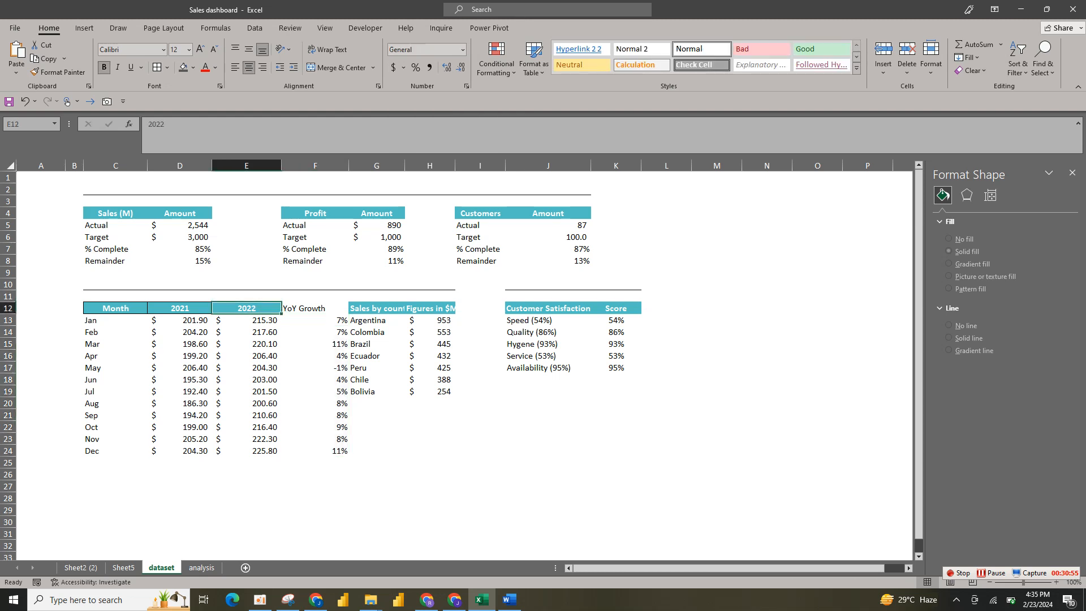
left_click(58, 72)
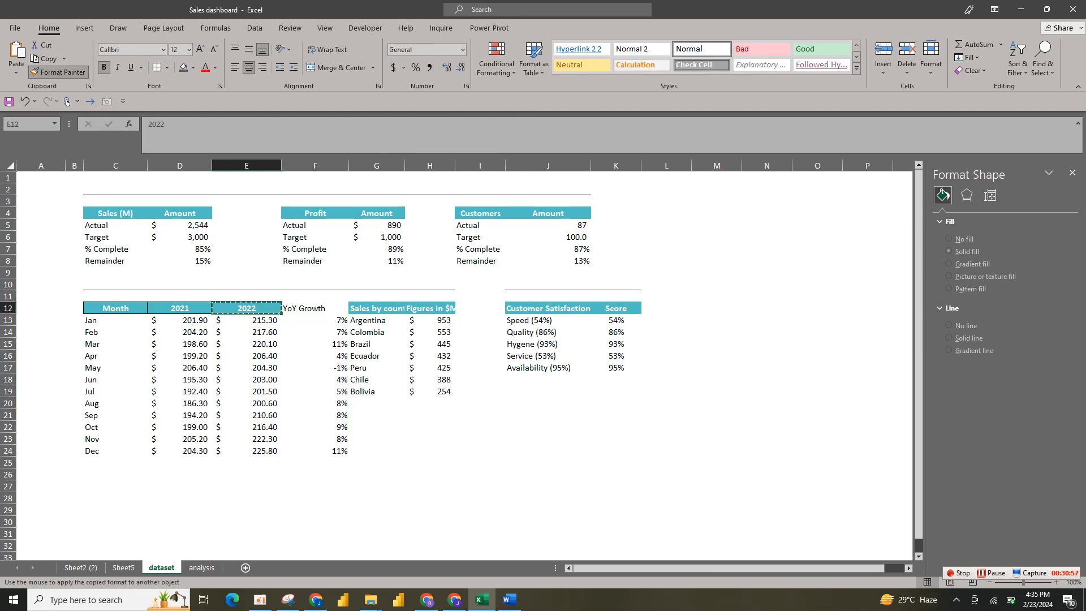
left_click(315, 310)
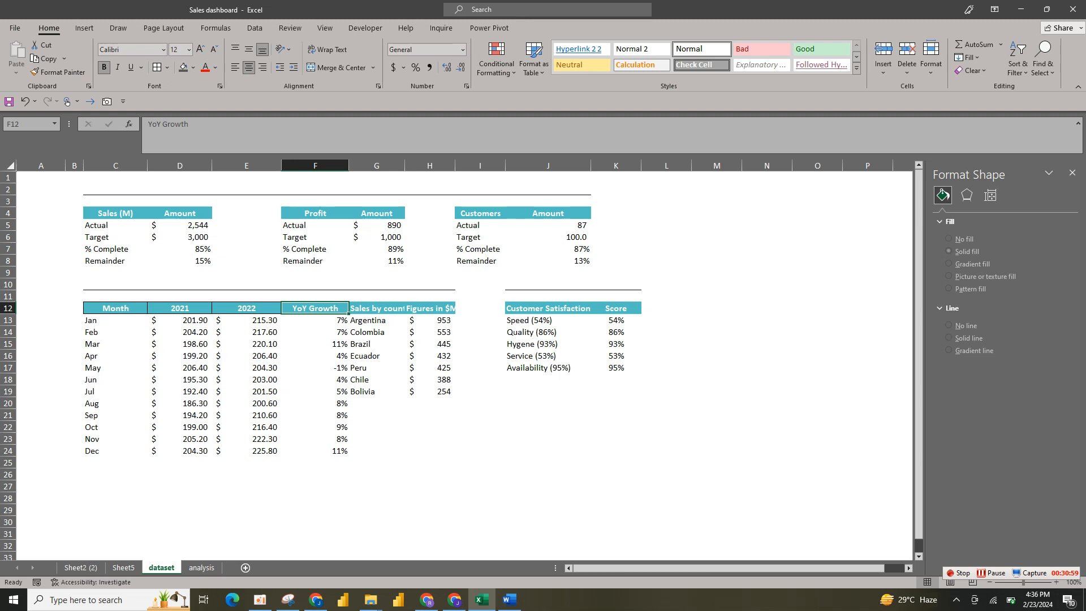
Apply all borders to the monthly table C12:F24 and center the contents of D12:F24
left_click_drag(116, 307, 340, 451)
left_click(157, 67)
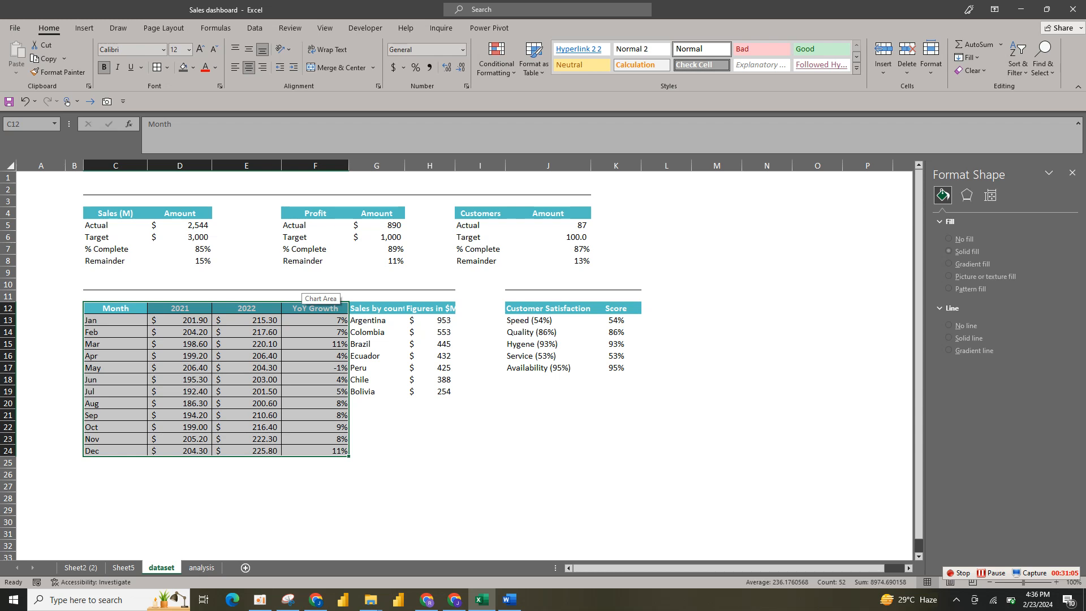
left_click_drag(180, 308, 346, 452)
left_click(249, 67)
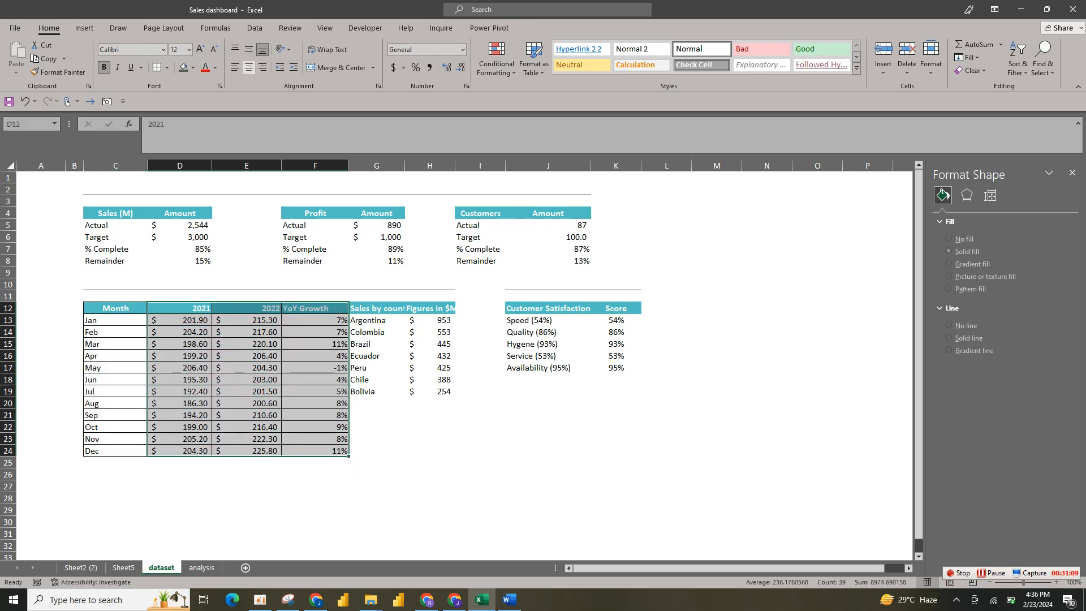
left_click(249, 67)
left_click(357, 452)
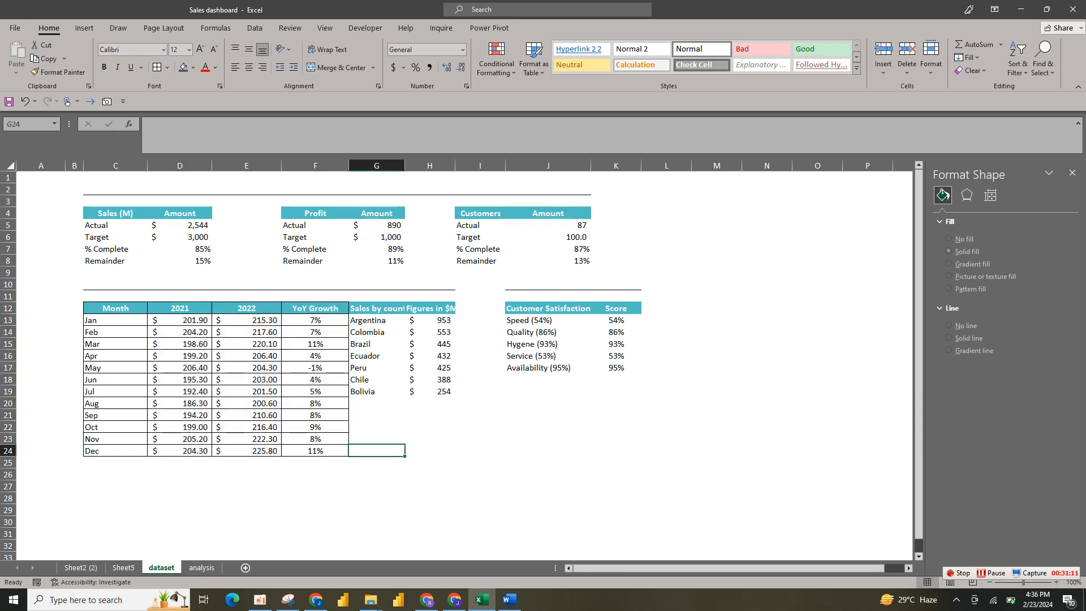
Apply the colored three-arrow directional icon set to the YoY Growth column F12:F24 as conditional formatting
left_click(315, 356)
left_click_drag(315, 309, 315, 451)
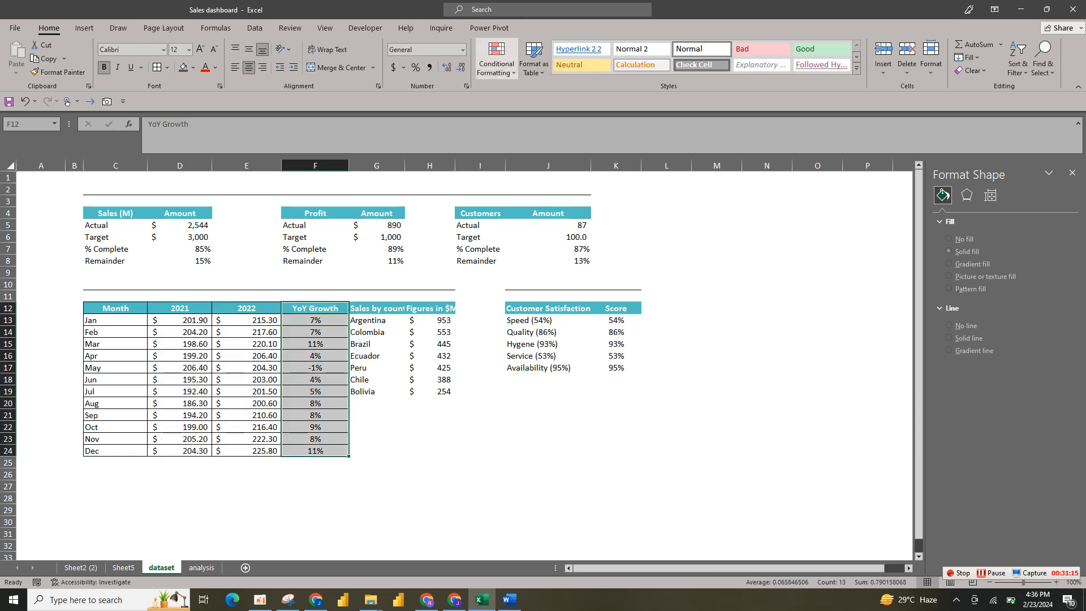
left_click(496, 59)
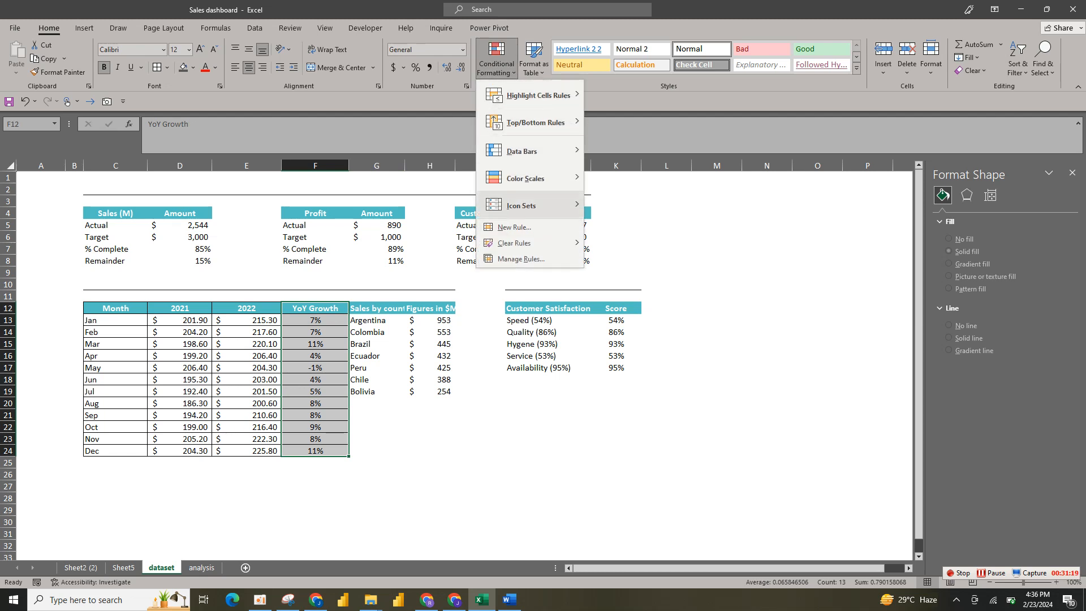
mouse_move(521, 205)
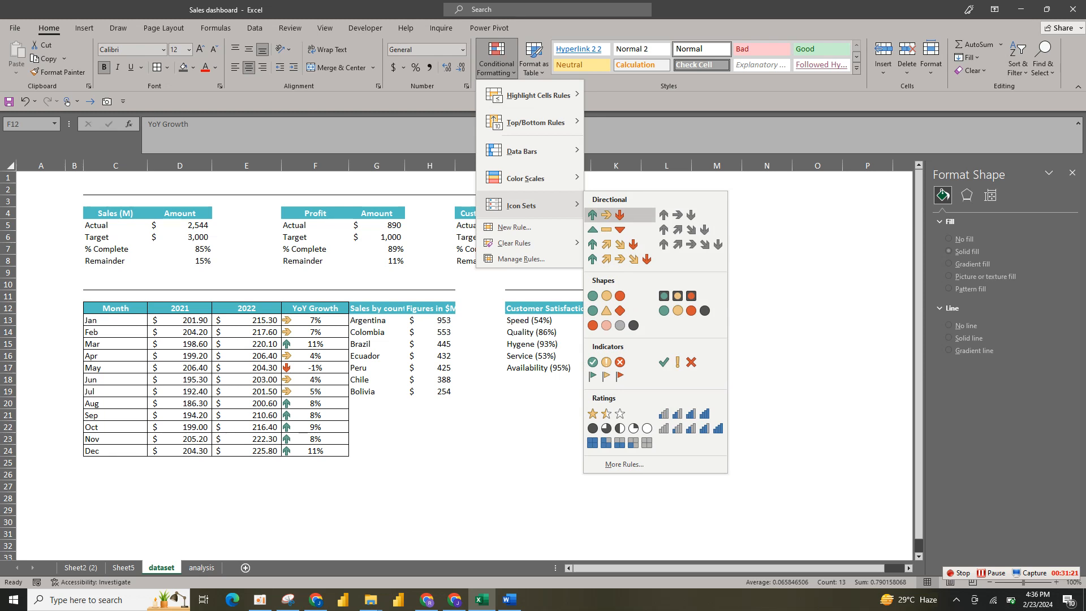
left_click(605, 215)
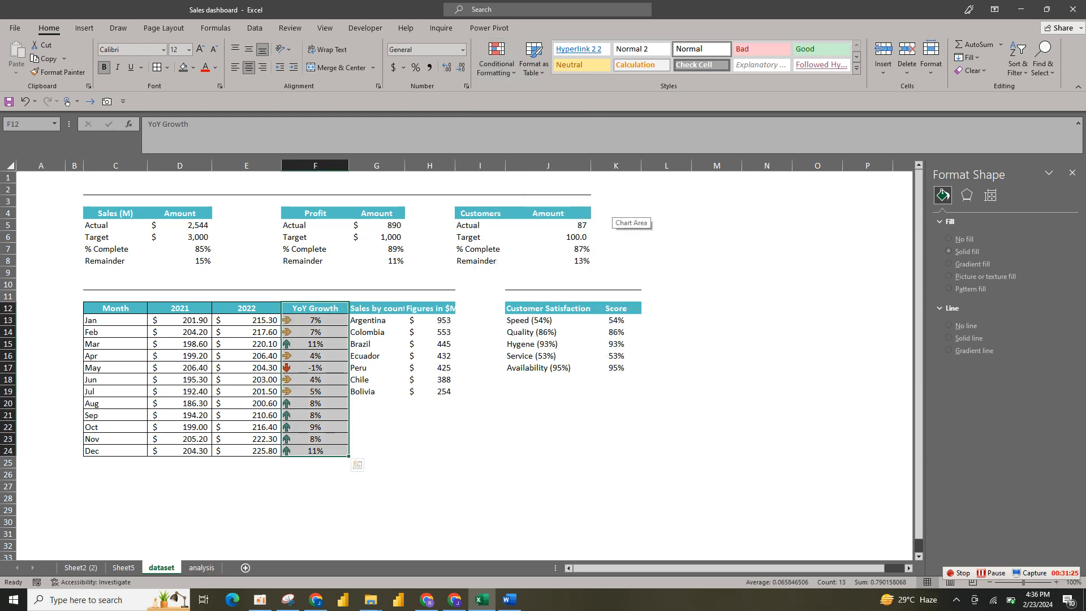
left_click(315, 343)
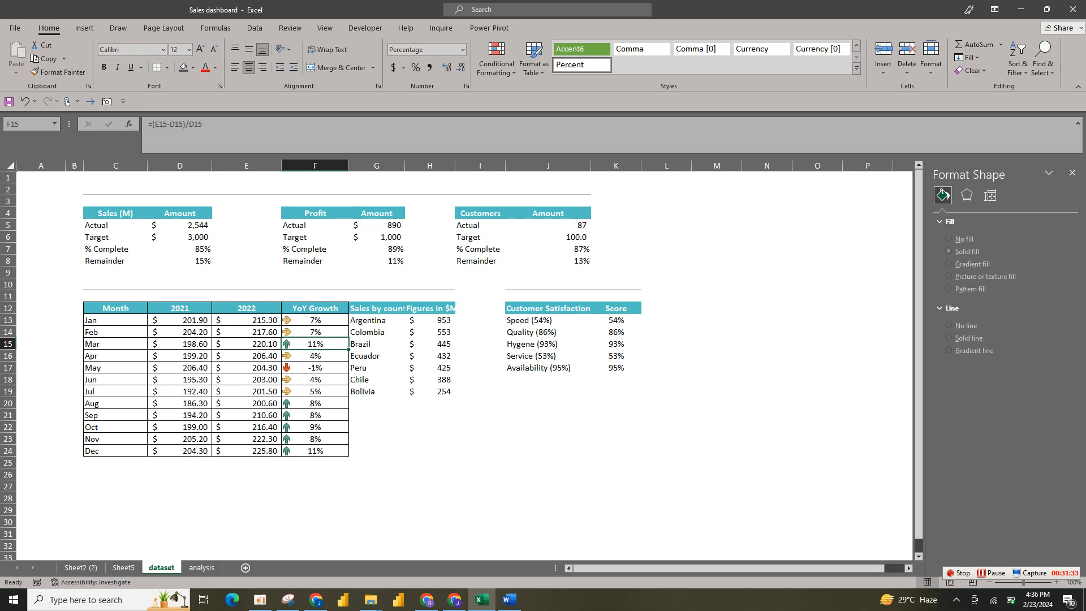
left_click(315, 367)
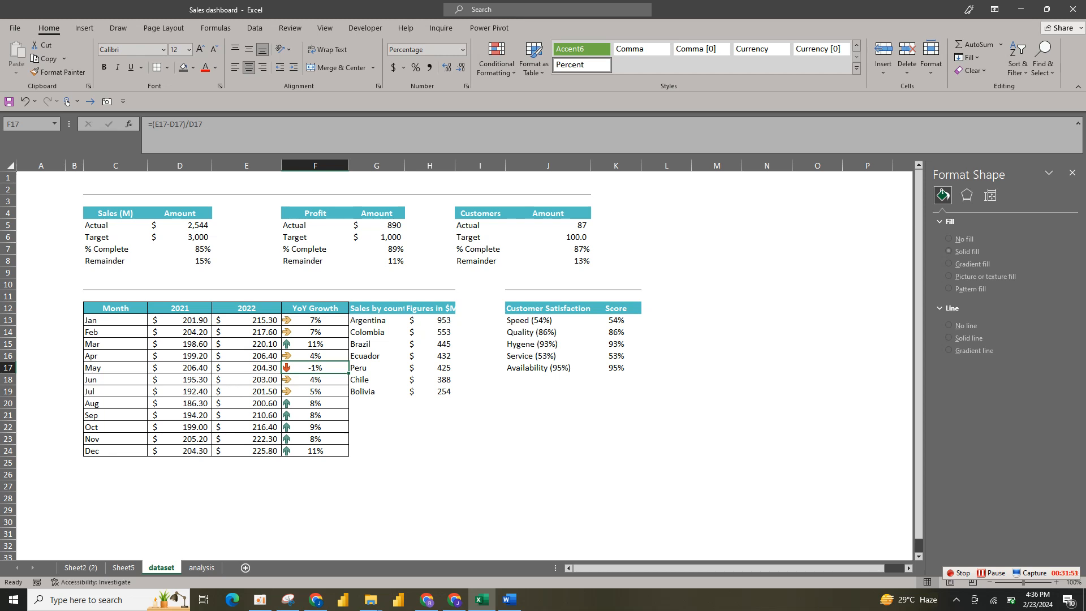
Capture the monthly table C12:F24 with the Camera tool and place the linked picture on Sheet5
left_click(115, 320)
left_click_drag(115, 308, 315, 451)
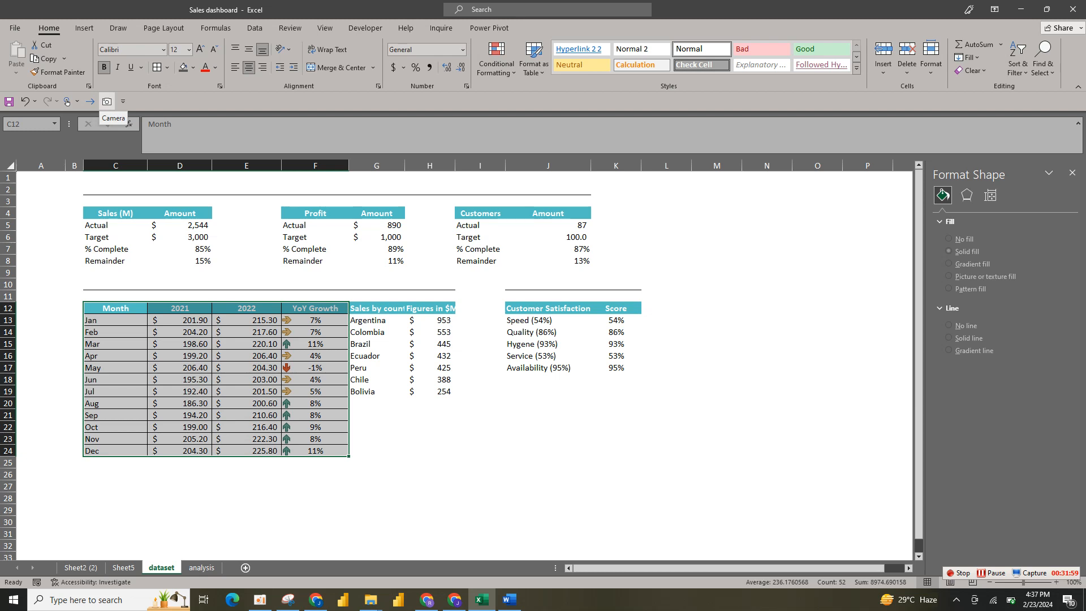
left_click(107, 102)
left_click(107, 101)
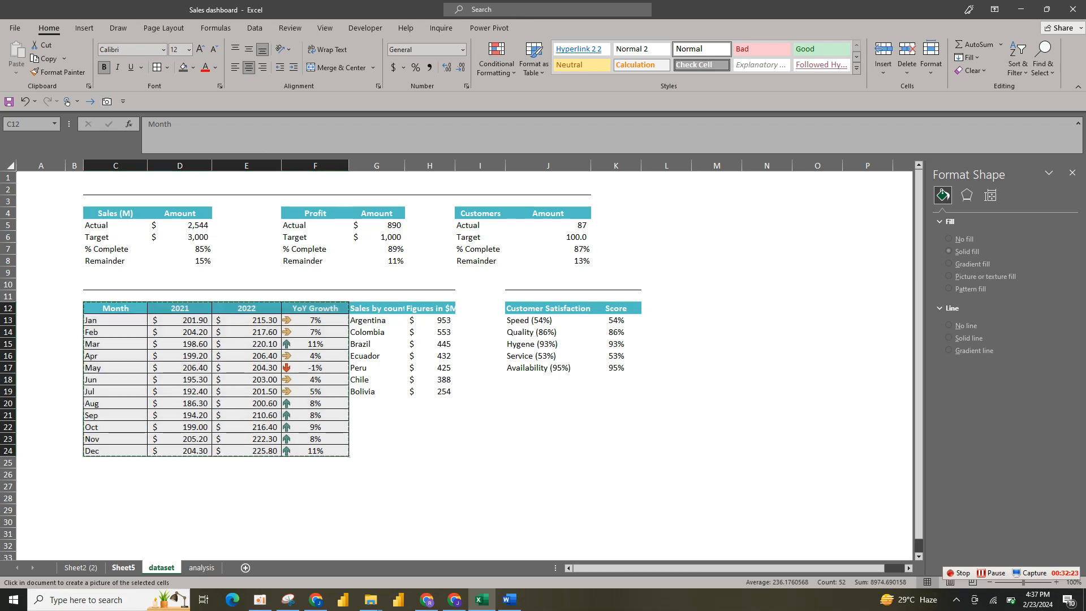
left_click(124, 567)
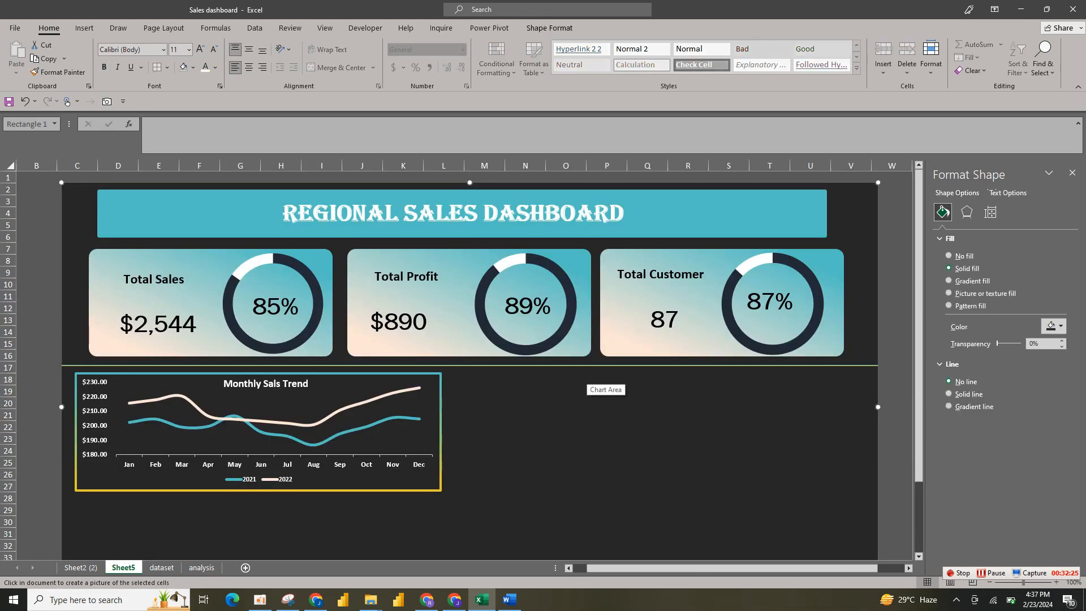
left_click(687, 384)
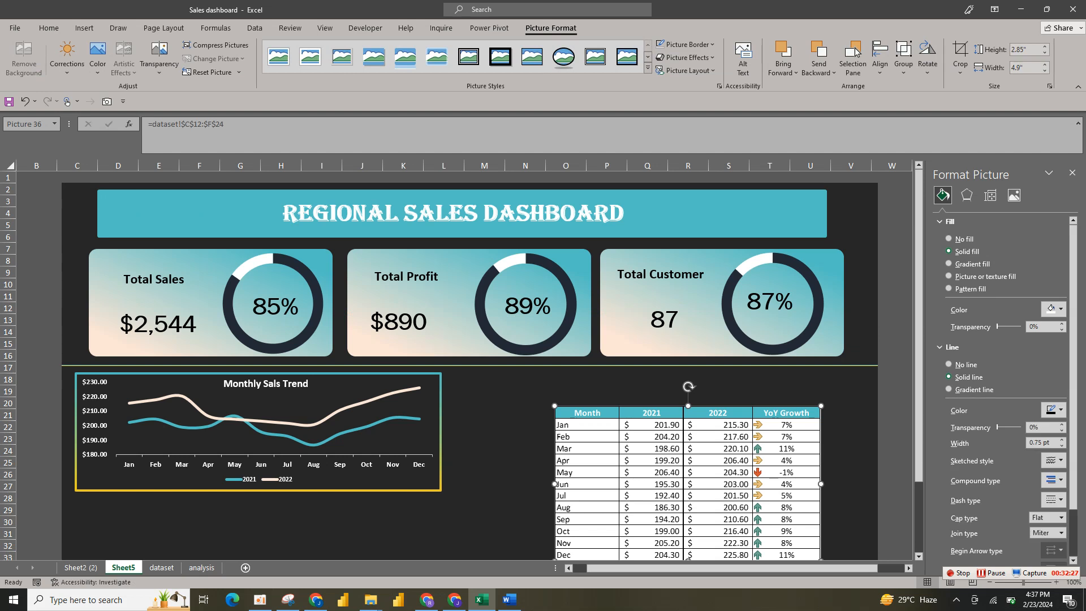
Move the table picture below the Monthly Sals Trend chart and shrink it to about 2.45" by 4.2"
scroll(687, 441, "down", 3)
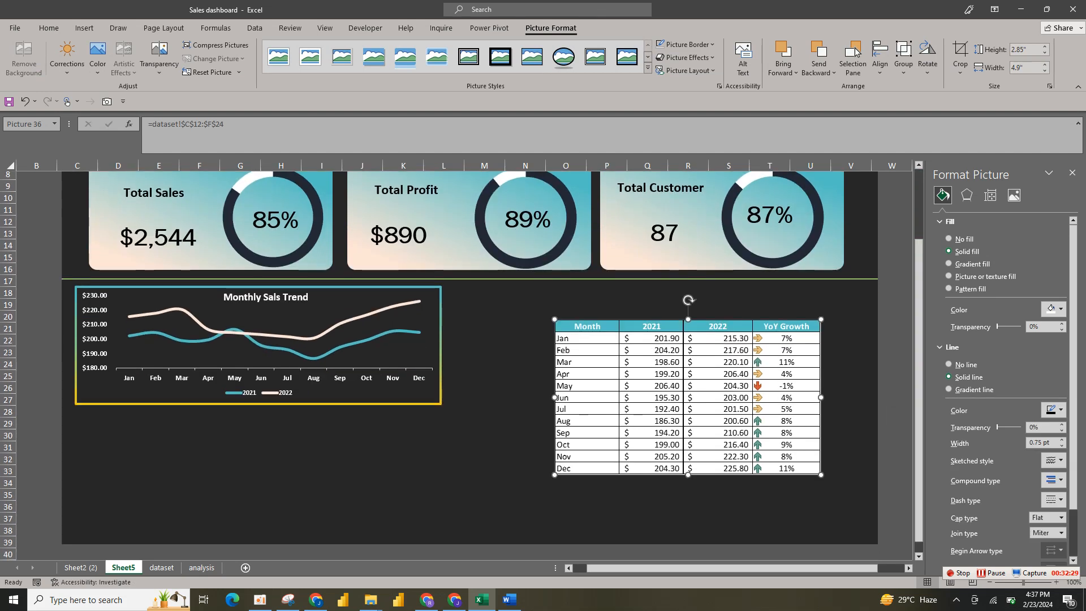
left_click_drag(688, 397, 206, 461)
left_click_drag(339, 384, 301, 406)
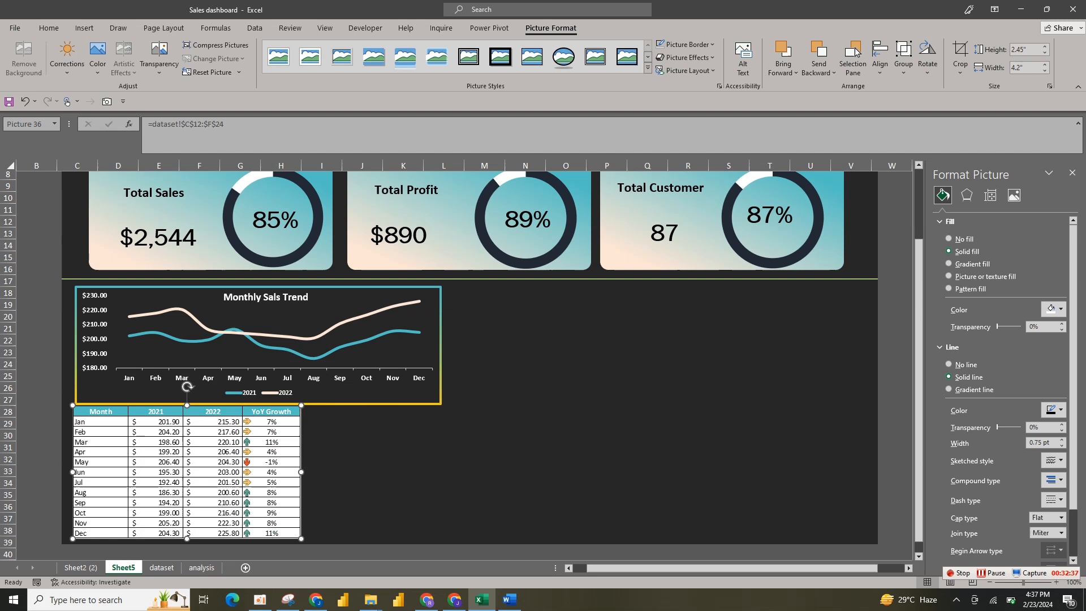
left_click_drag(186, 406, 187, 426)
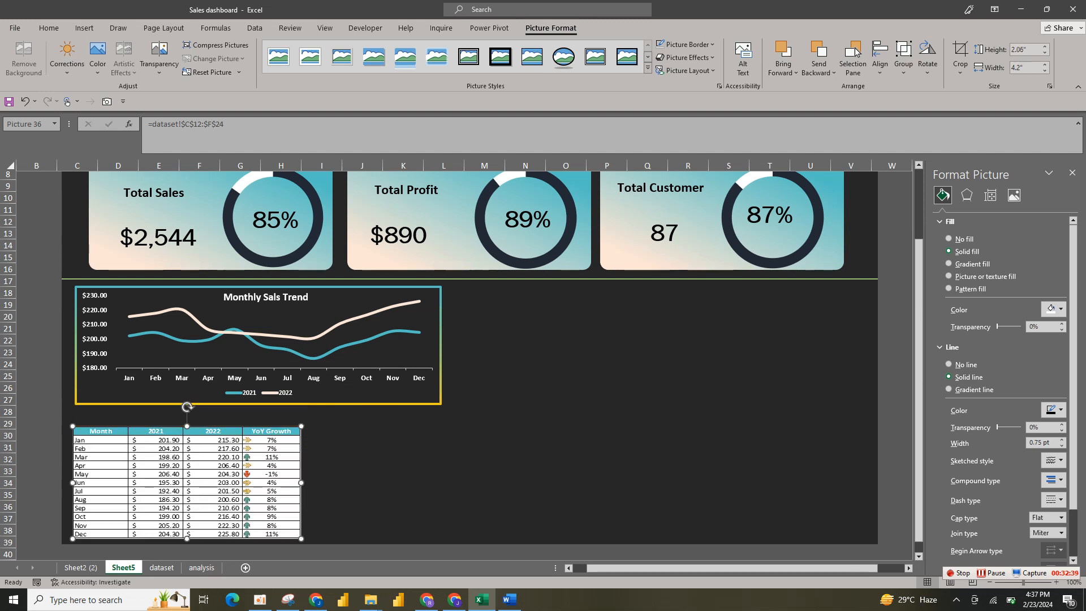
left_click_drag(301, 483, 432, 482)
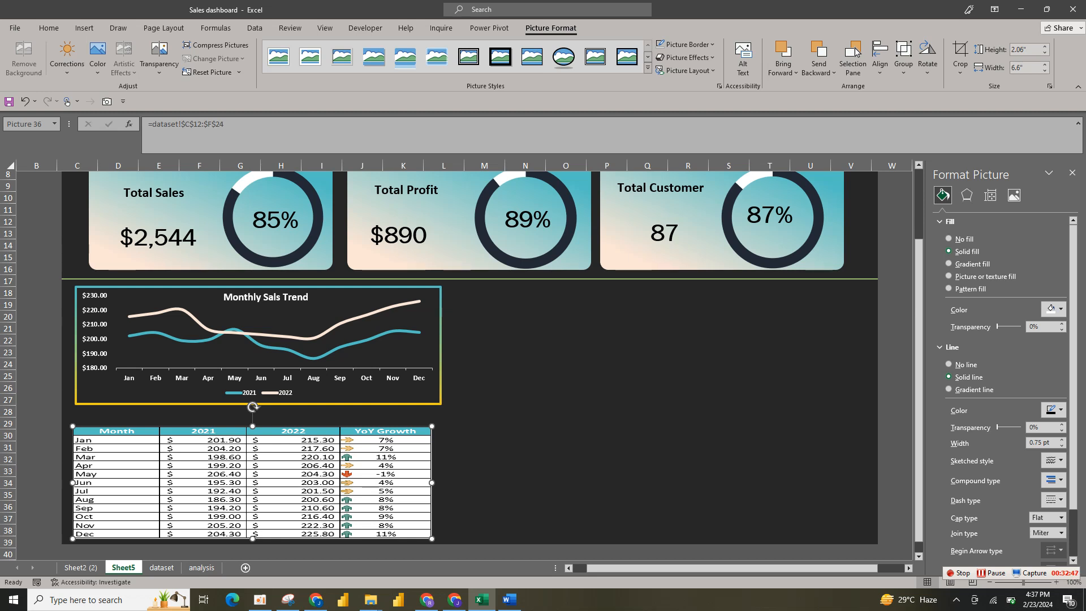
left_click_drag(431, 426, 453, 419)
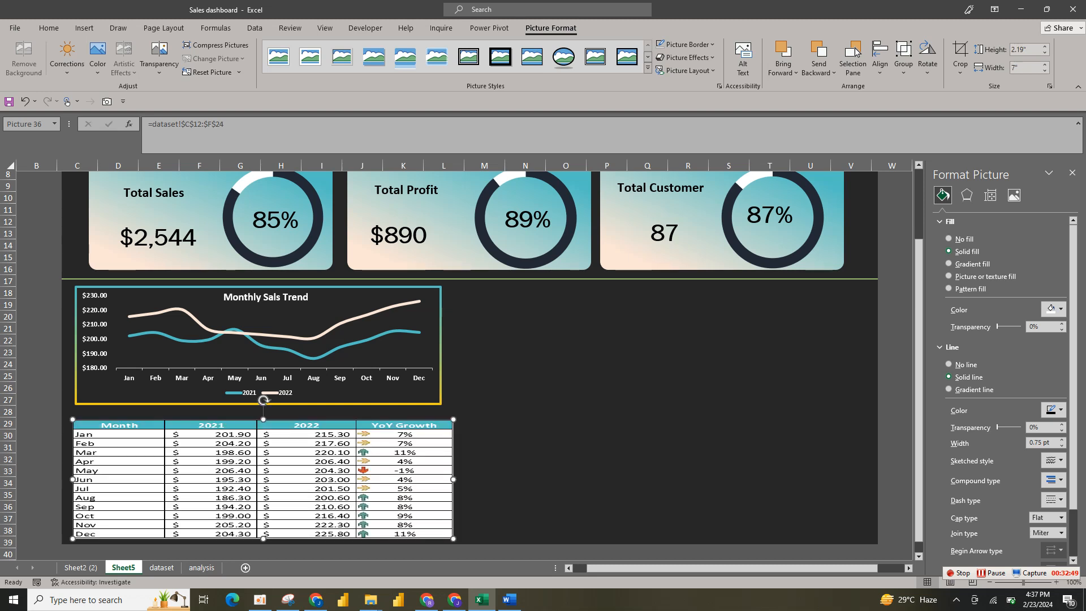
key("ctrl+z")
key("ctrl+z")
key("ctrl+z")
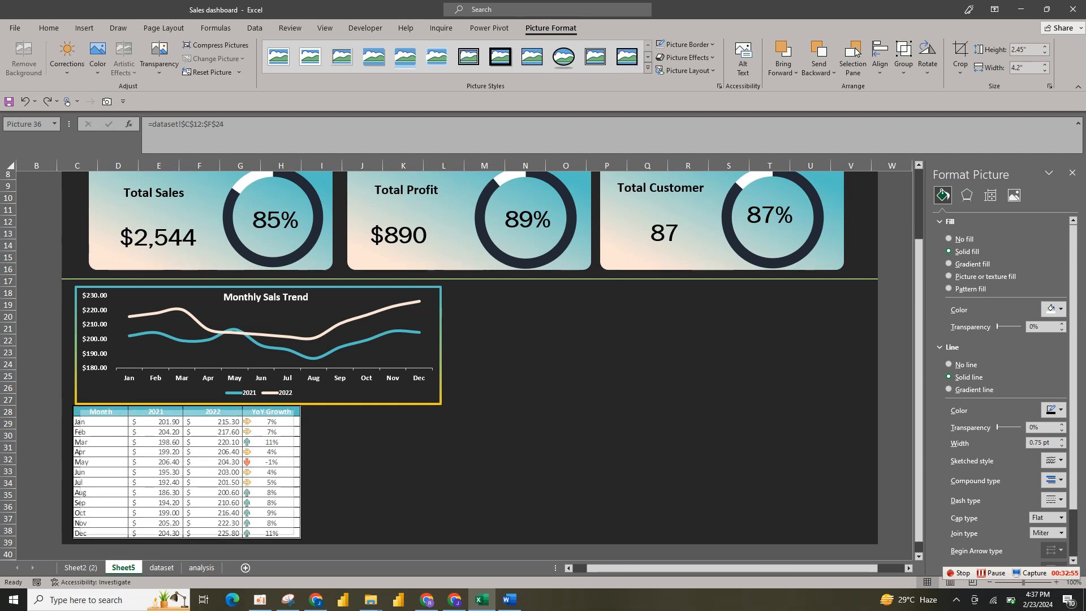
key("ctrl+y")
Resize the table picture to about 2.22" by 5.1" and position it beneath the line chart with a small gap
left_click_drag(186, 473, 192, 478)
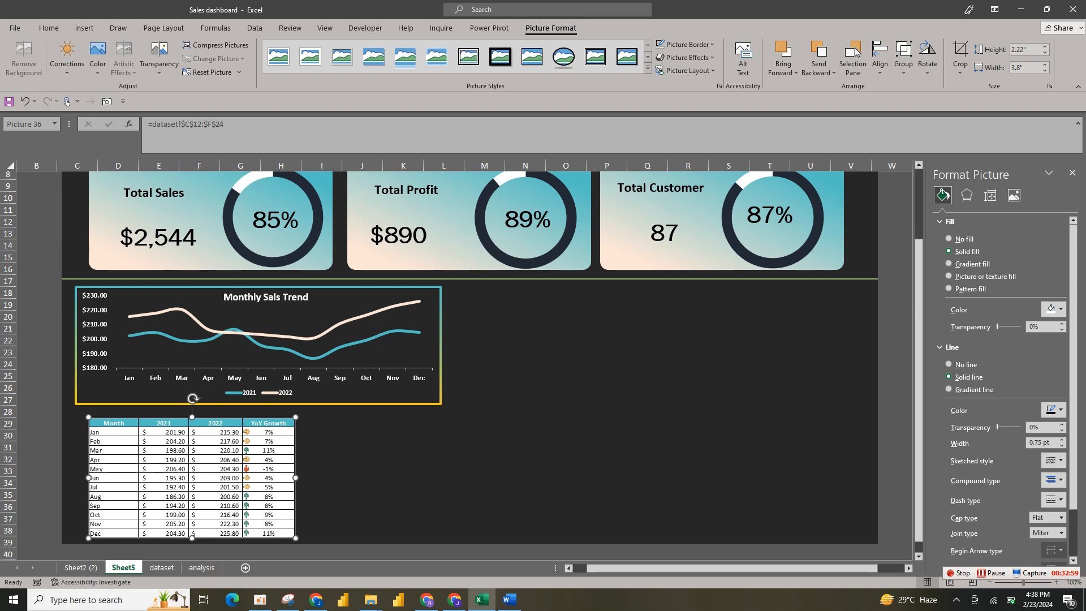
left_click_drag(295, 478, 366, 478)
left_click(418, 478)
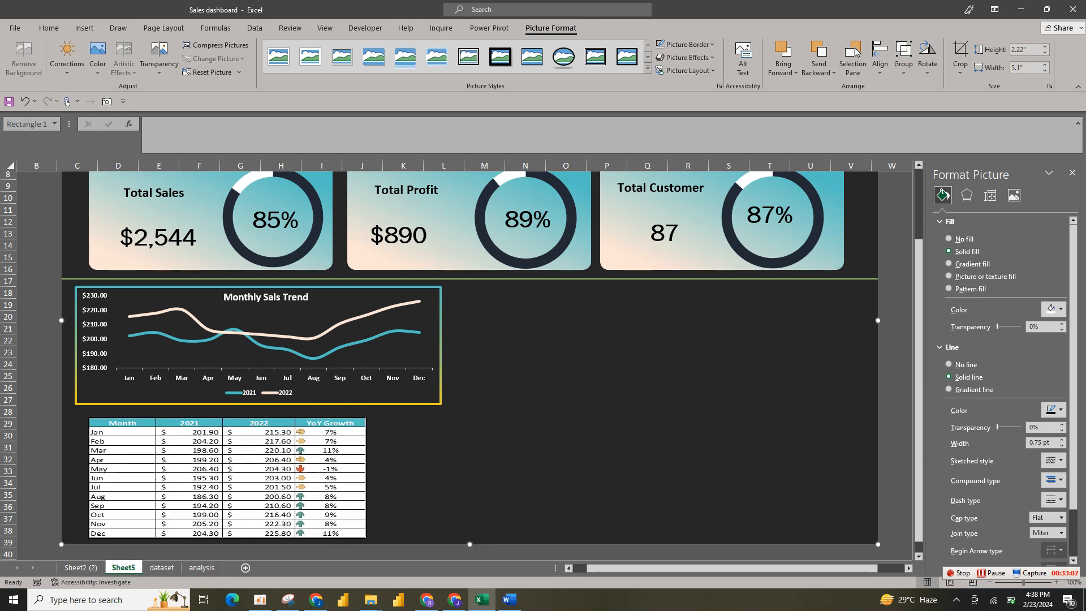
mouse_move(228, 478)
left_mouse_down()
mouse_move(243, 481)
mouse_move(229, 479)
left_mouse_up()
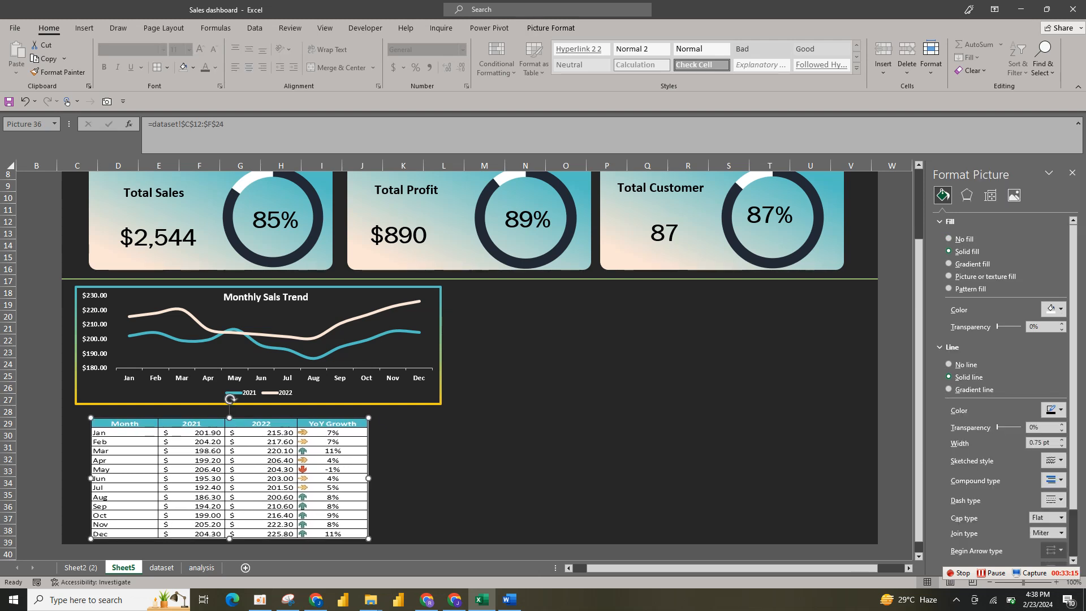
left_click(481, 464)
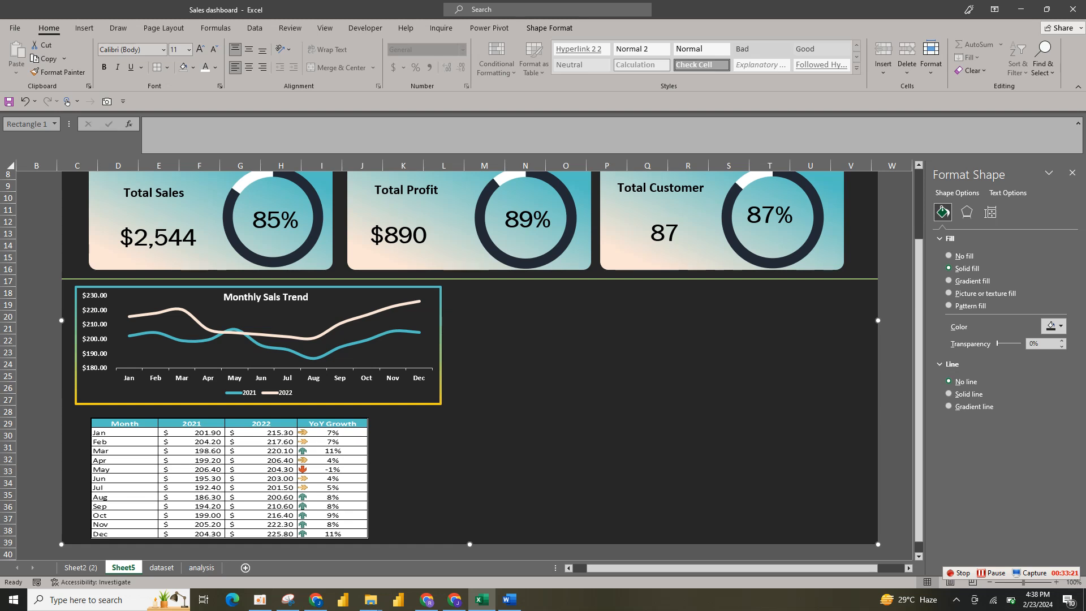
Trim the dark background rectangle's right side and shift the KPI card group left to align with the line chart's left edge
left_click_drag(878, 320, 857, 320)
left_click(867, 279)
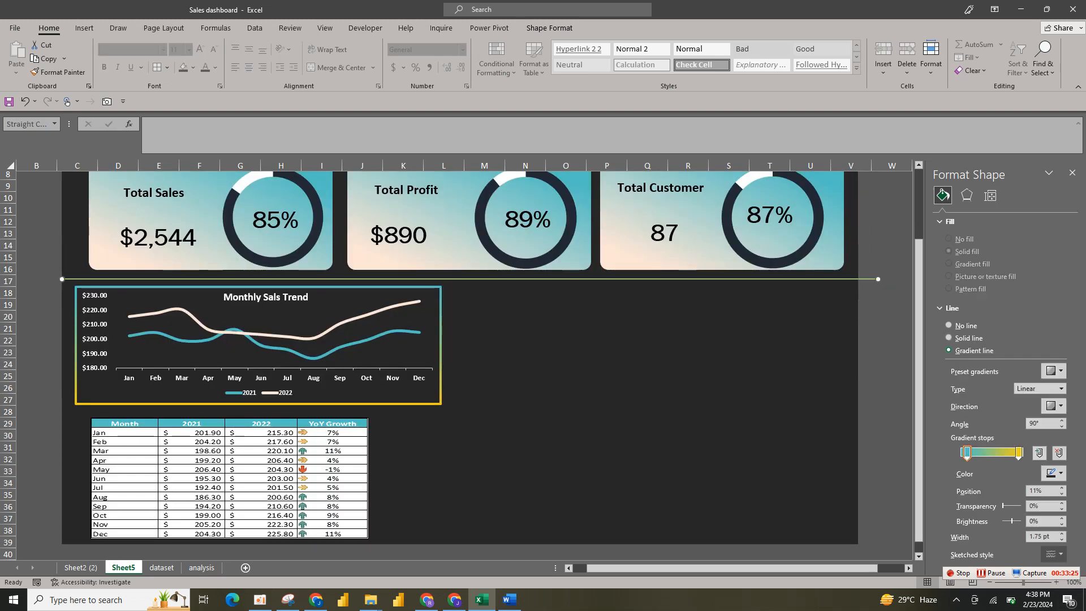
left_click_drag(878, 279, 819, 257)
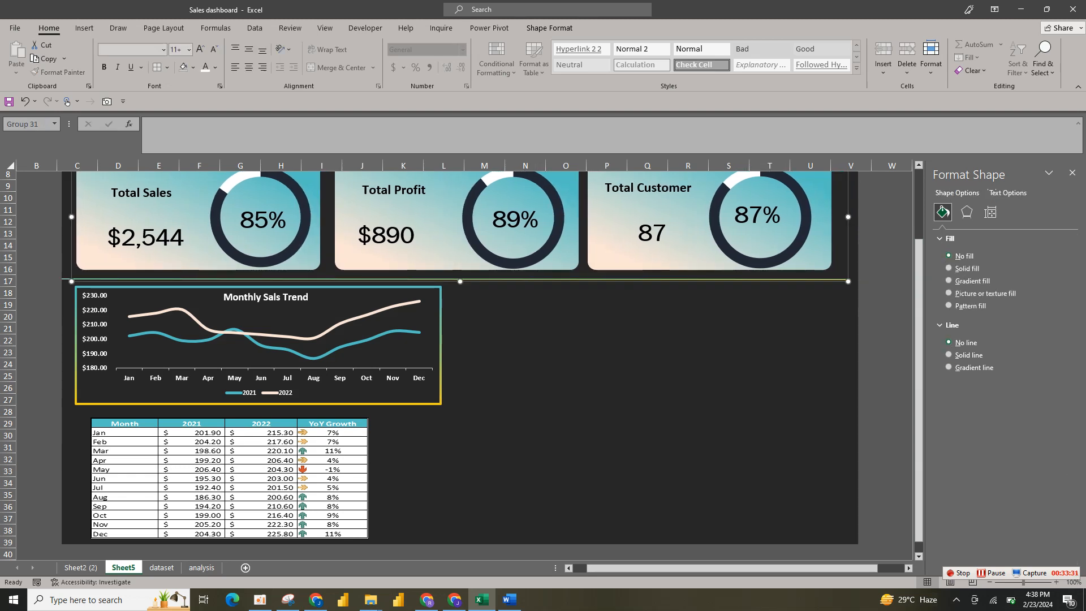
Narrow the dark background further and shorten the gradient divider line to end just past the Total Customer card
left_click(667, 345)
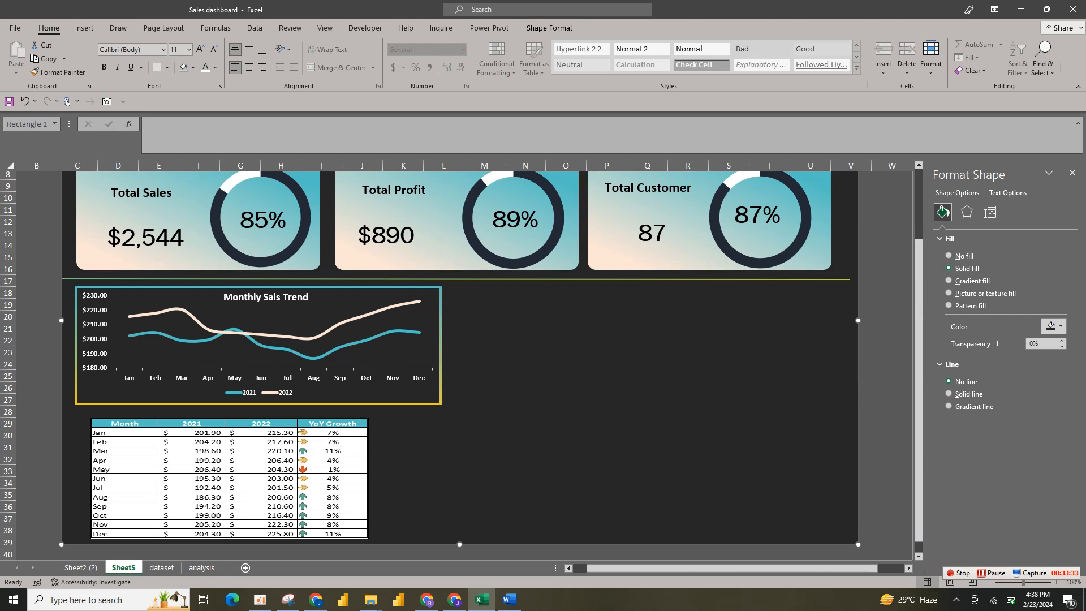
left_click_drag(857, 320, 840, 320)
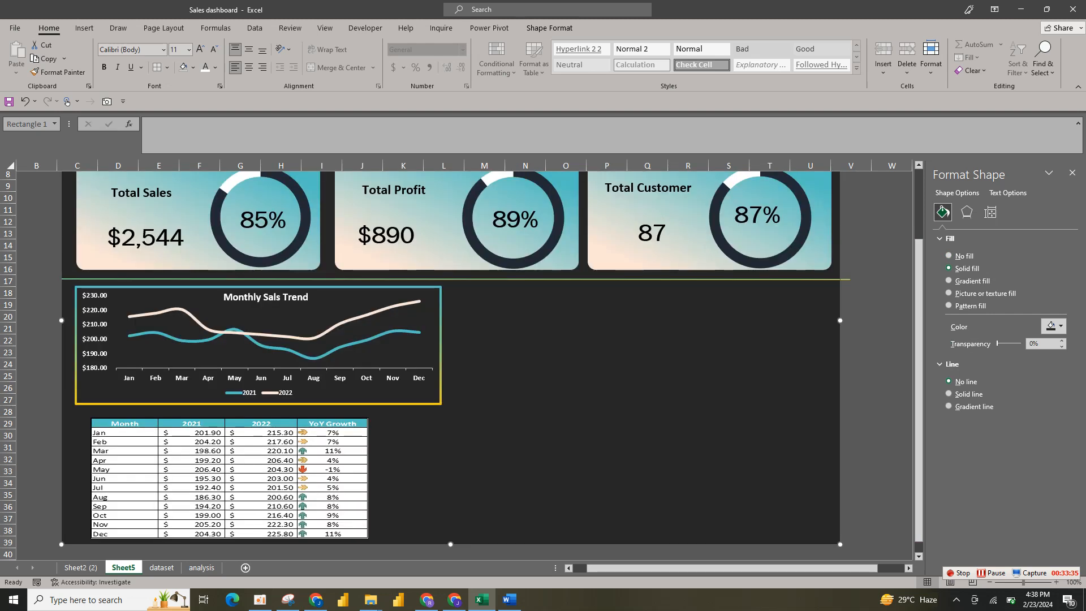
left_click(845, 280)
left_click_drag(850, 279, 834, 280)
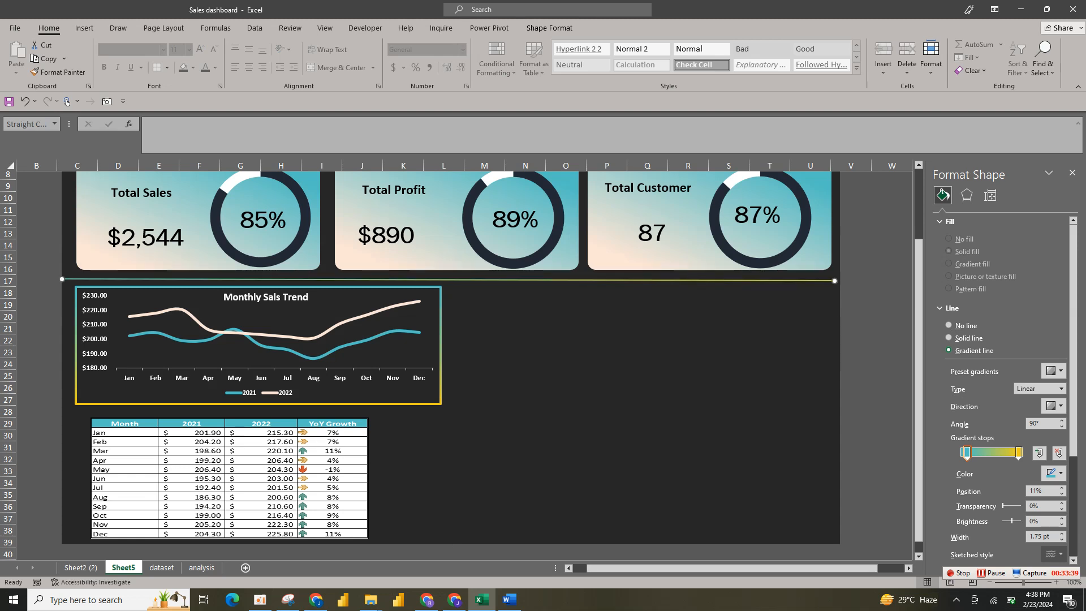
Enlarge the monthly table picture from its upper-left corner so it aligns with the line chart's left edge, just beneath the chart
left_click(151, 431)
left_click(237, 354)
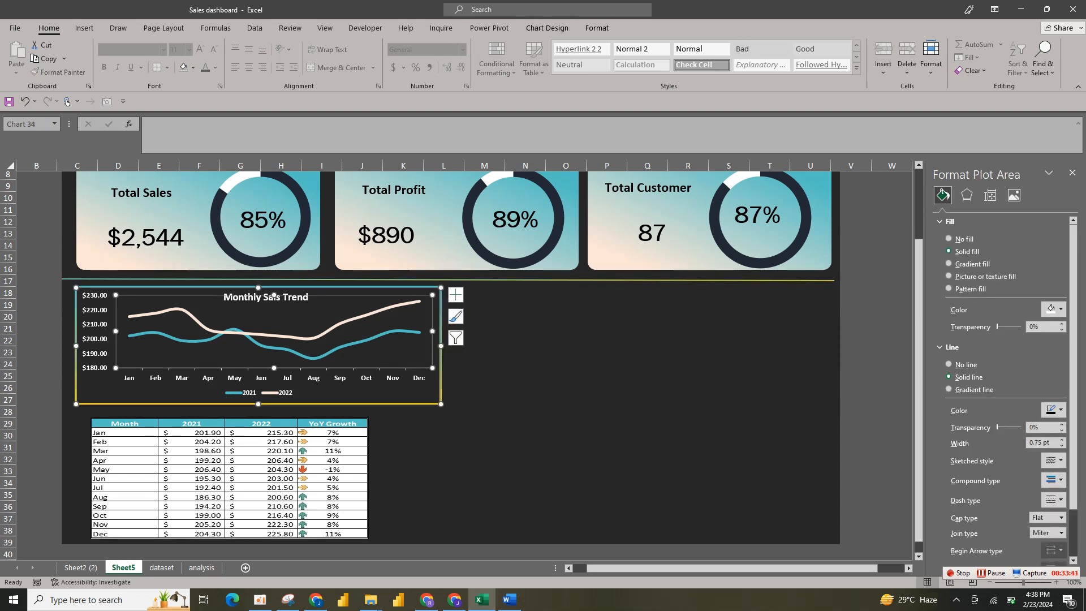
left_click(232, 438)
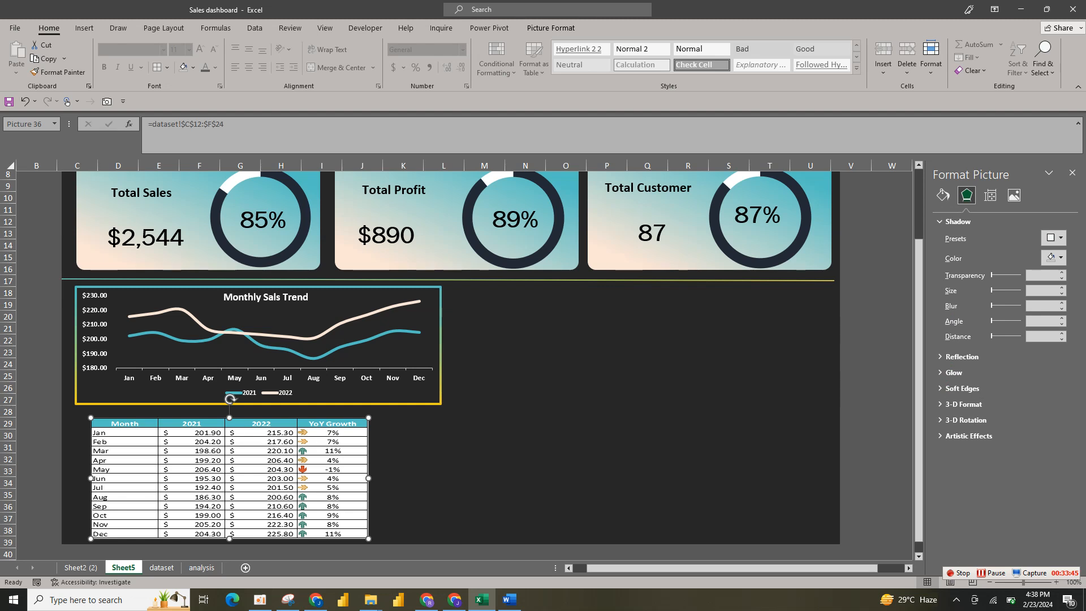
left_click_drag(90, 418, 84, 415)
left_click(463, 447)
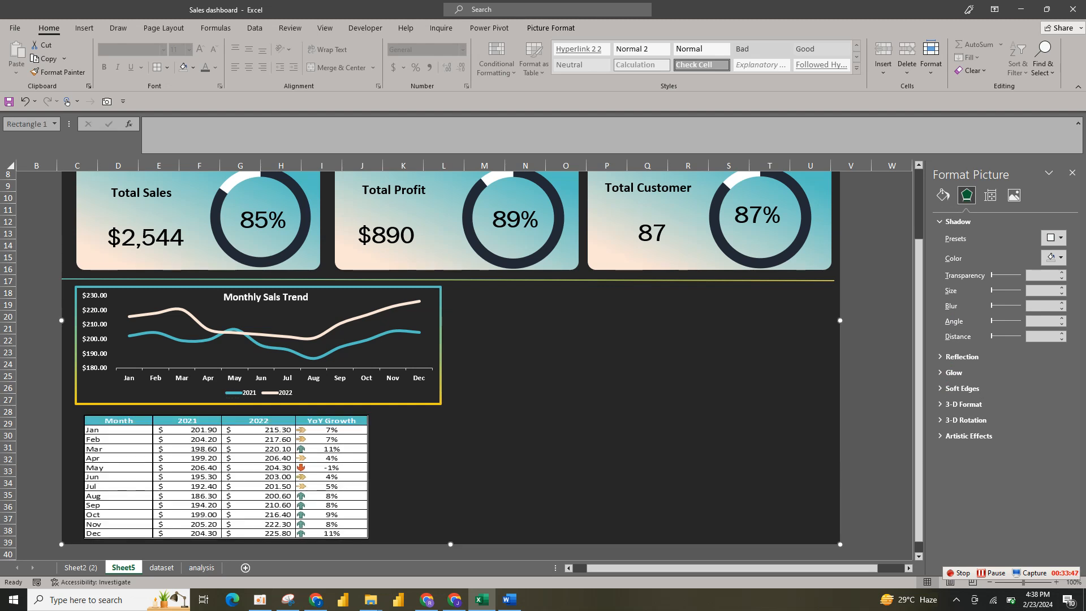
left_click(255, 475)
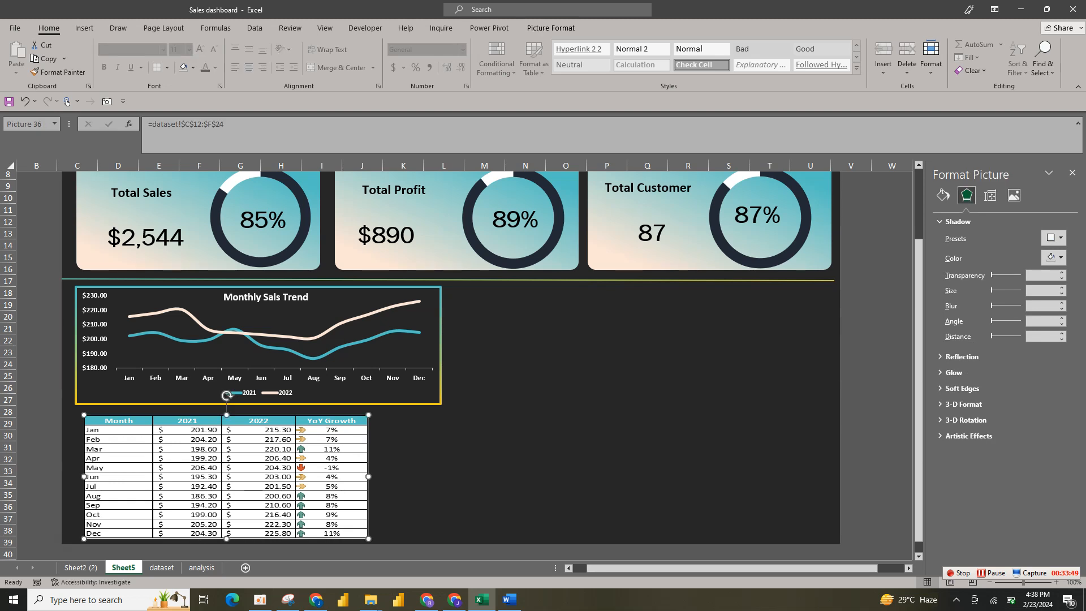
left_click_drag(84, 415, 77, 412)
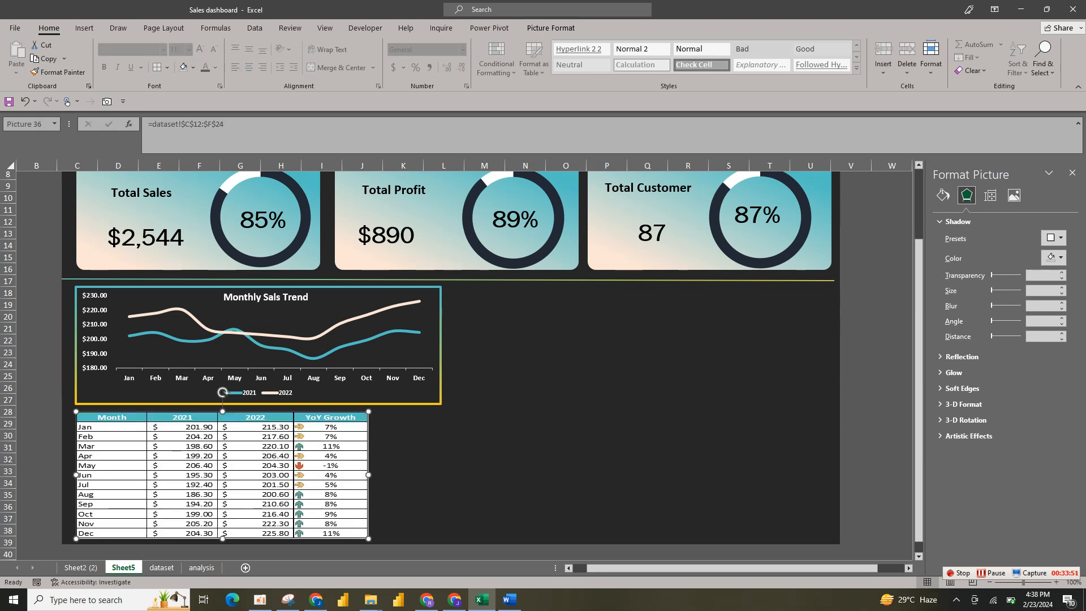
left_click(464, 447)
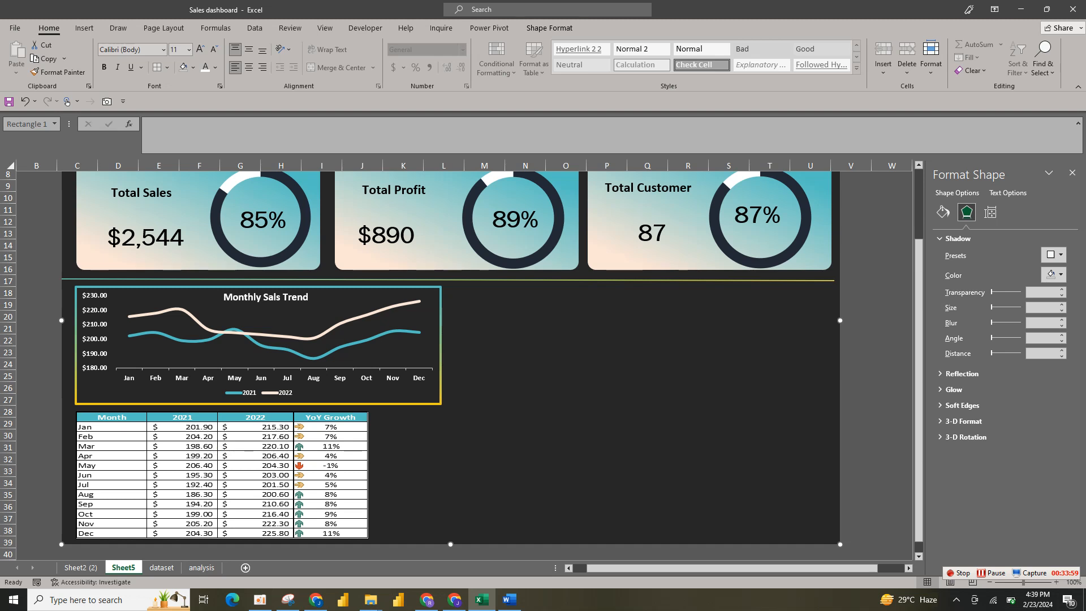
On the dataset sheet, set January's 2021 value in D13 to 200 and its month label in C13 to Feb
left_click(161, 567)
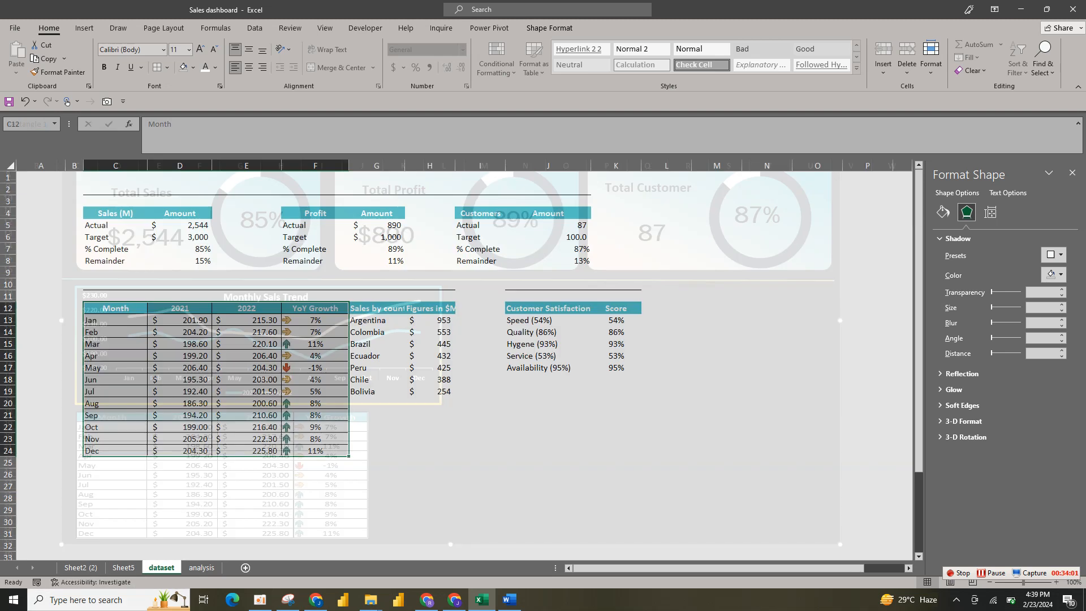
left_click(123, 567)
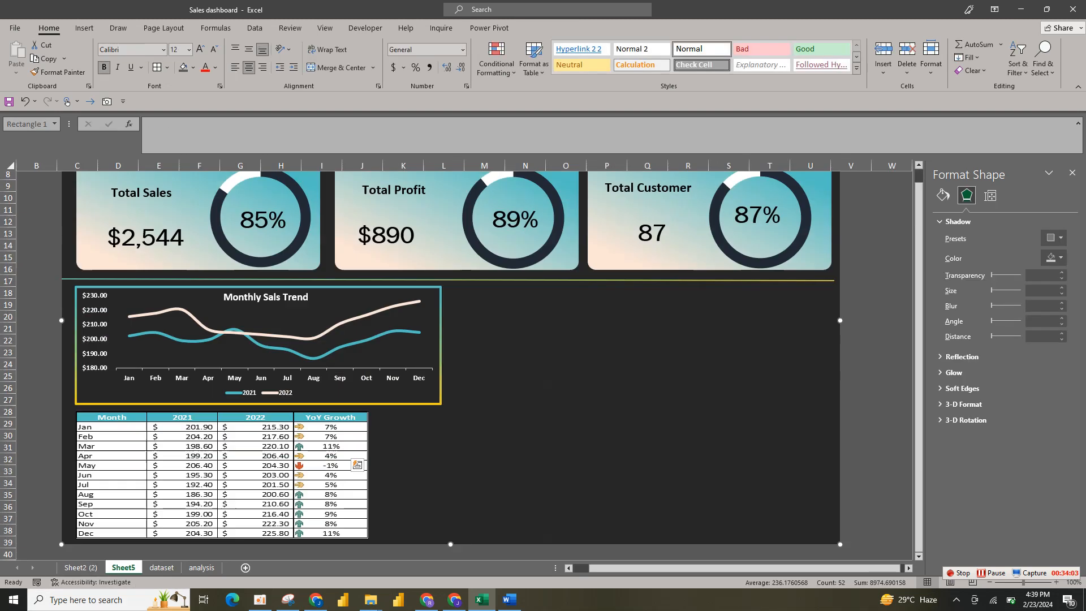
left_click(161, 567)
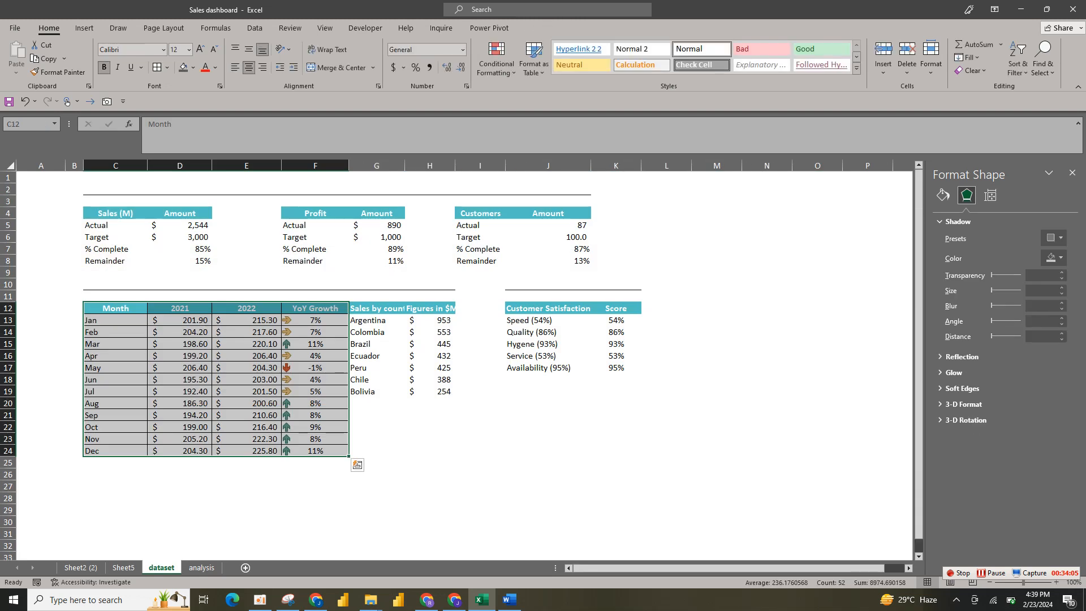
left_click(247, 391)
left_click(180, 320)
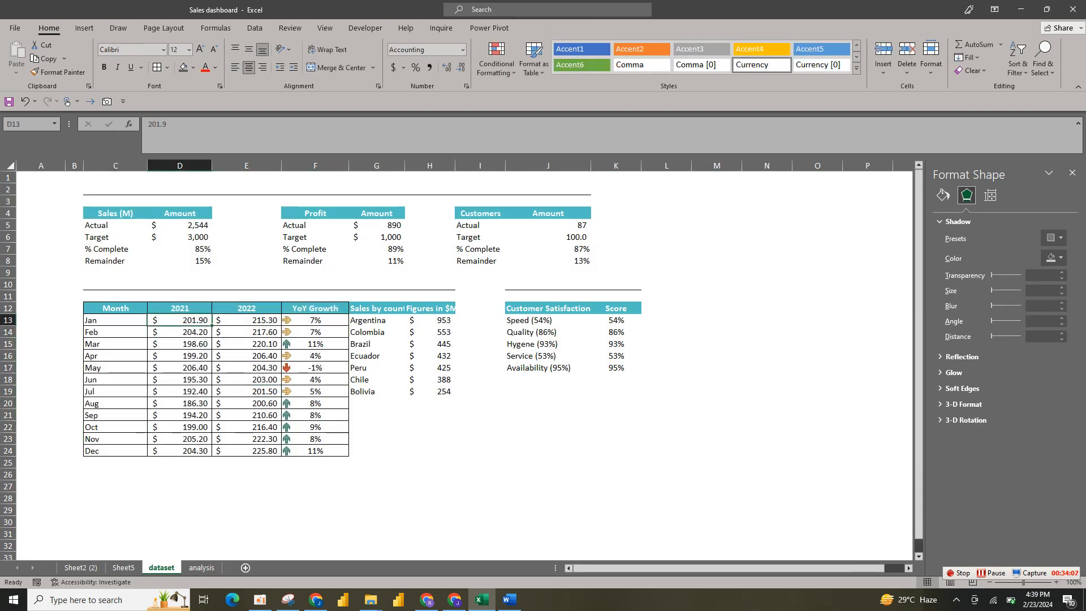
type("200")
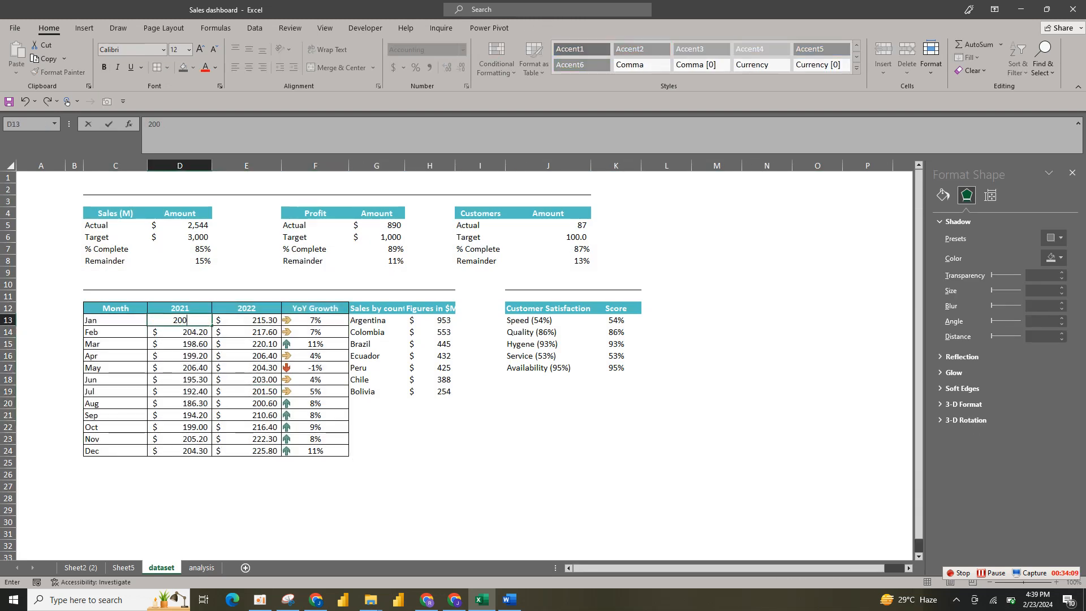
left_click(115, 320)
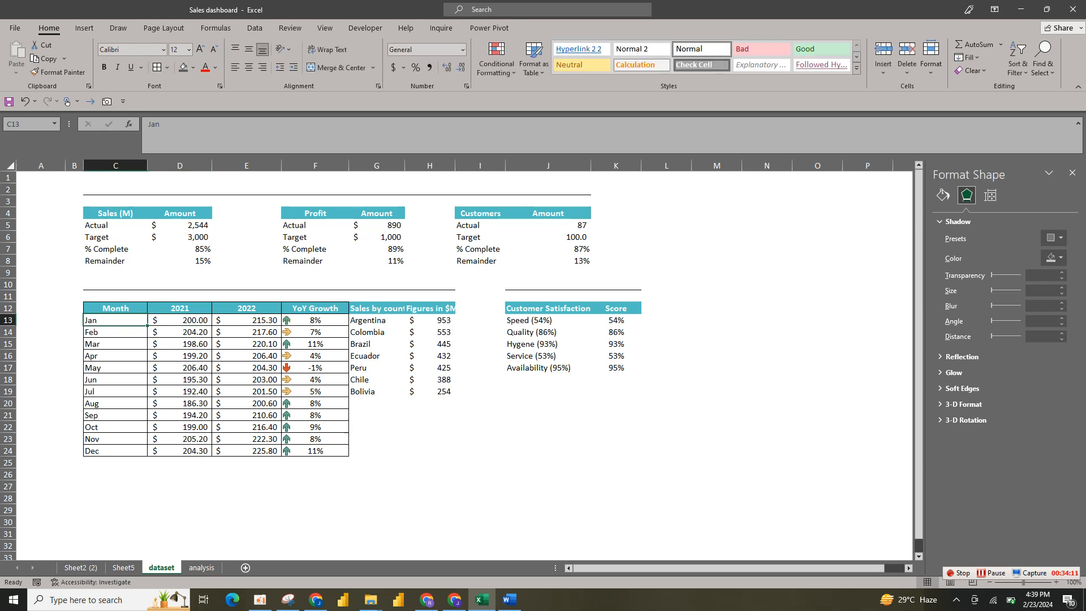
type("feb")
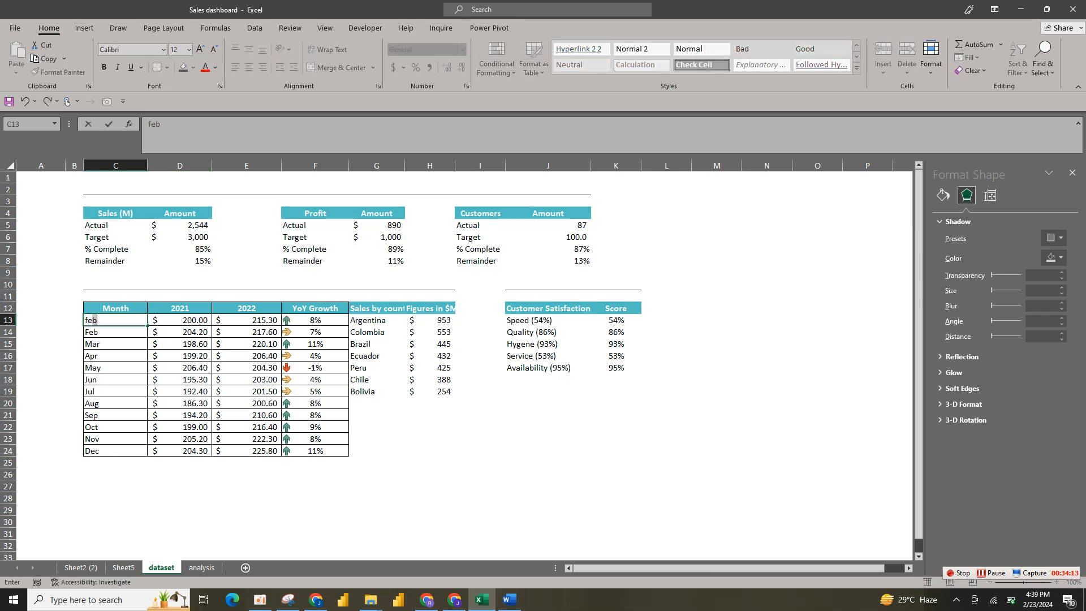
left_click(180, 367)
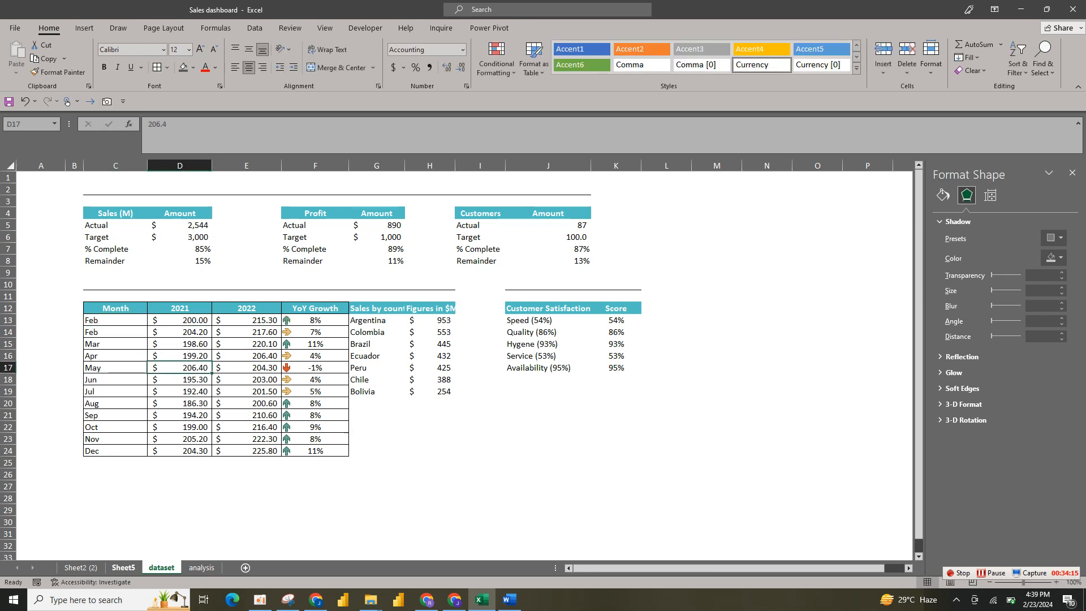
Check the linked chart and table picture on Sheet5 and undo the test edits to C13 and D13
left_click(124, 568)
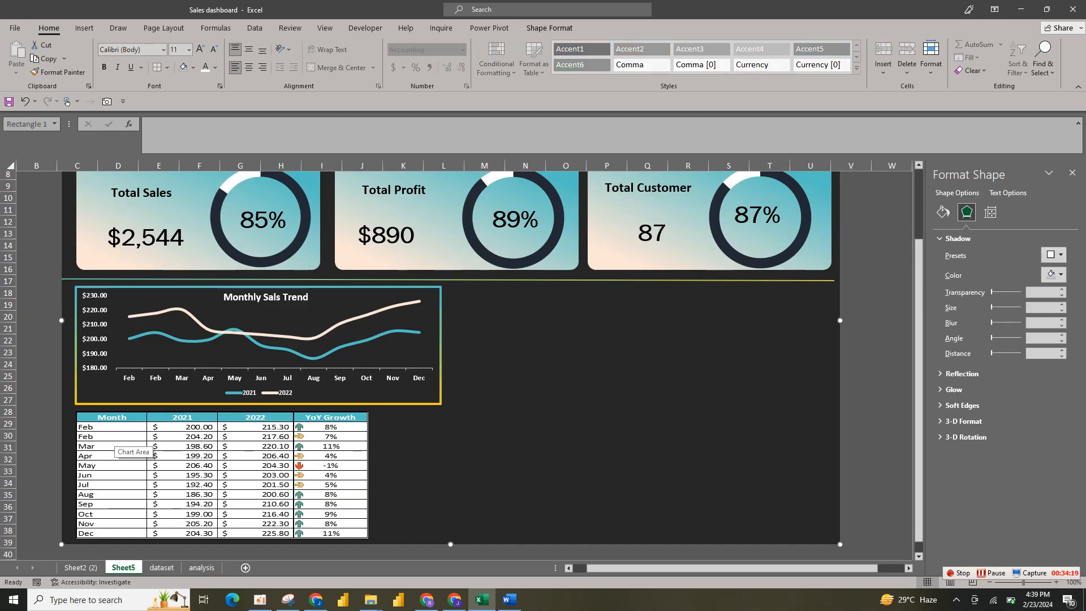
key("ctrl+Page_Down")
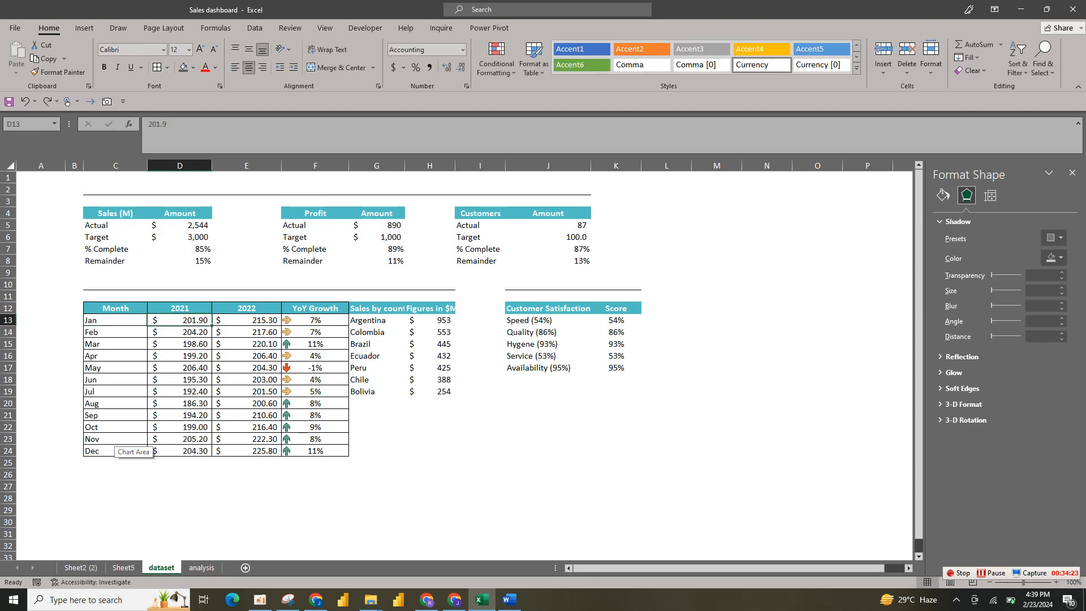
key("ctrl+Page_Up")
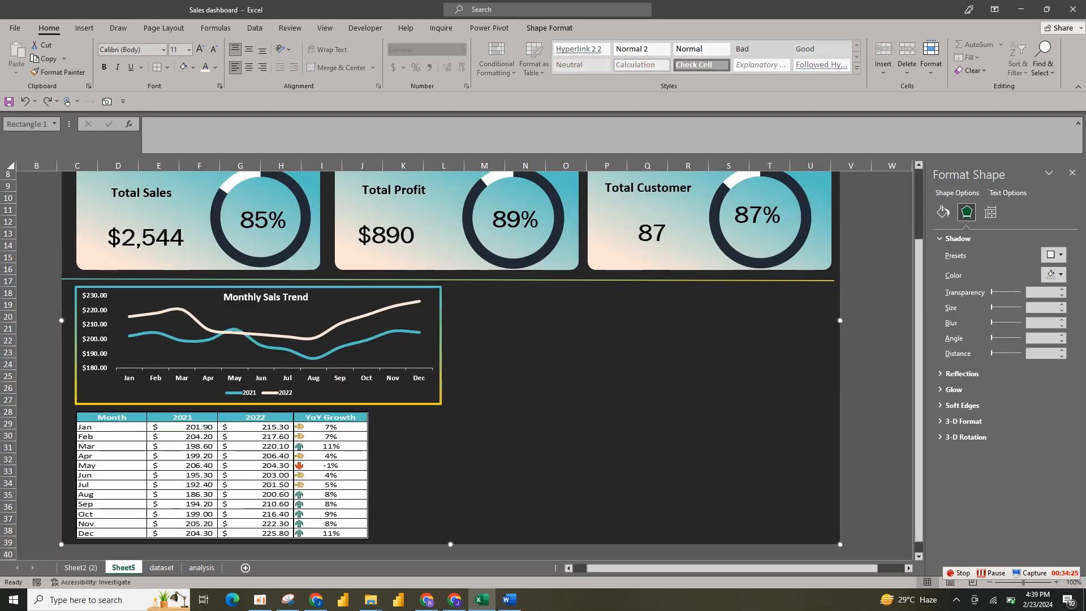
left_click(223, 475)
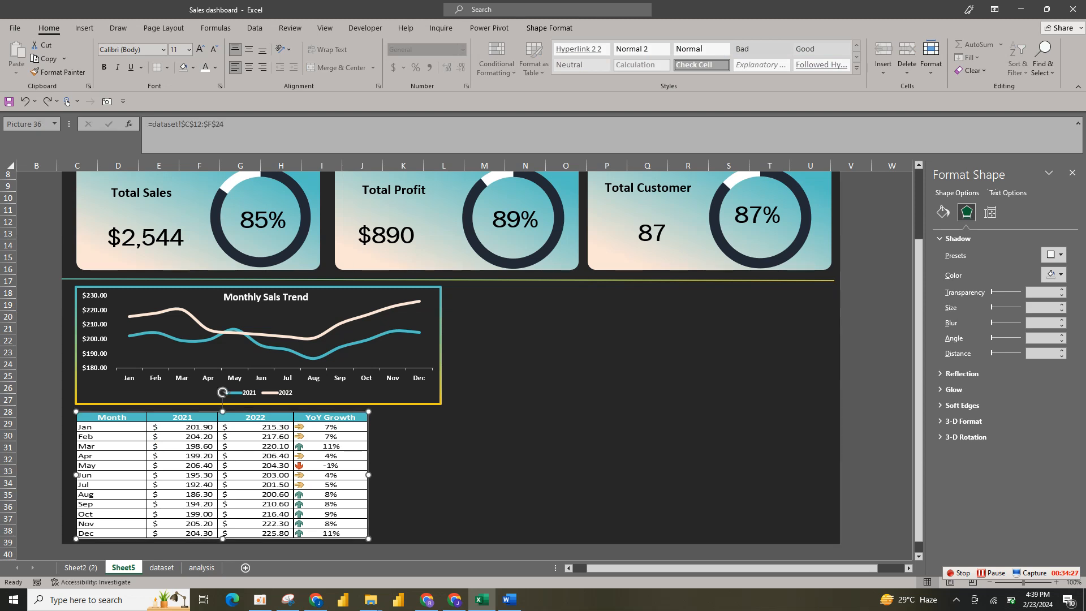
left_click(509, 461)
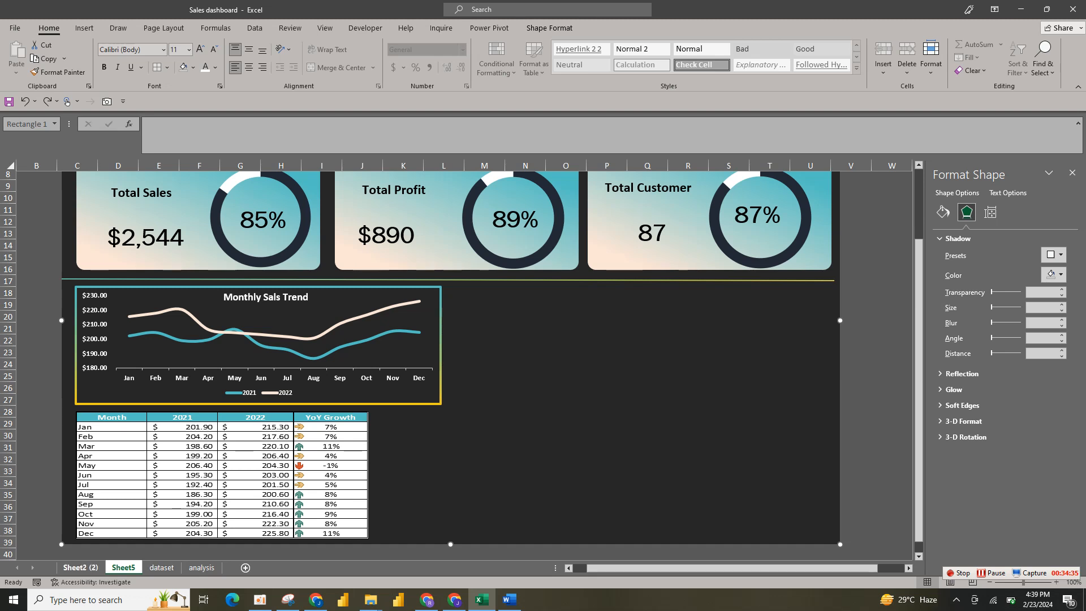
Using Sheet2 (2) as reference, insert a Filled Radar chart from the Customer Satisfaction scores in J12:K17 on the dataset sheet
left_click(81, 567)
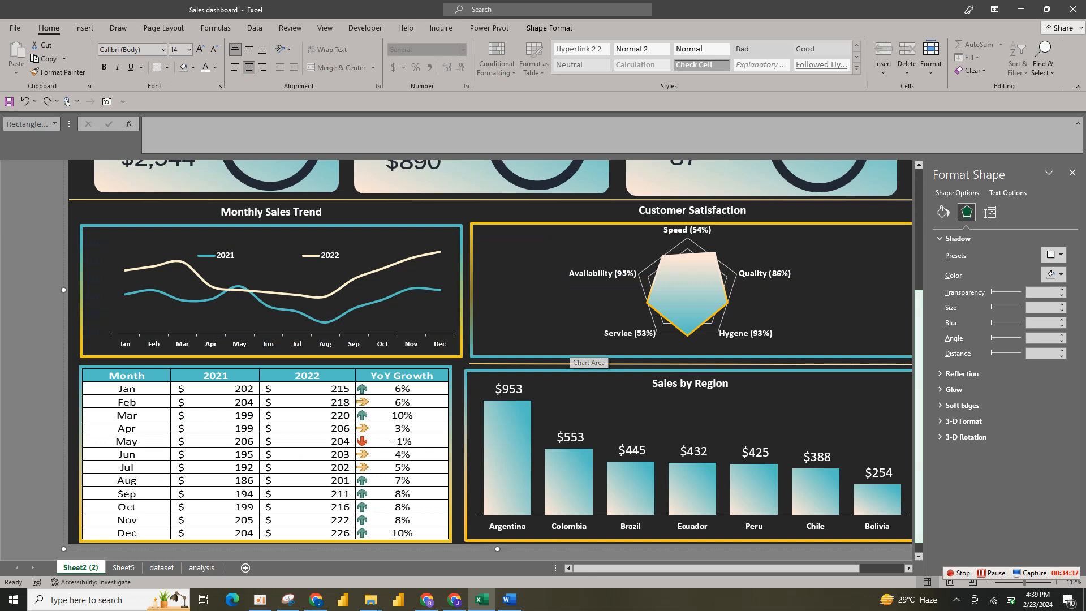
left_click_drag(918, 353, 919, 332)
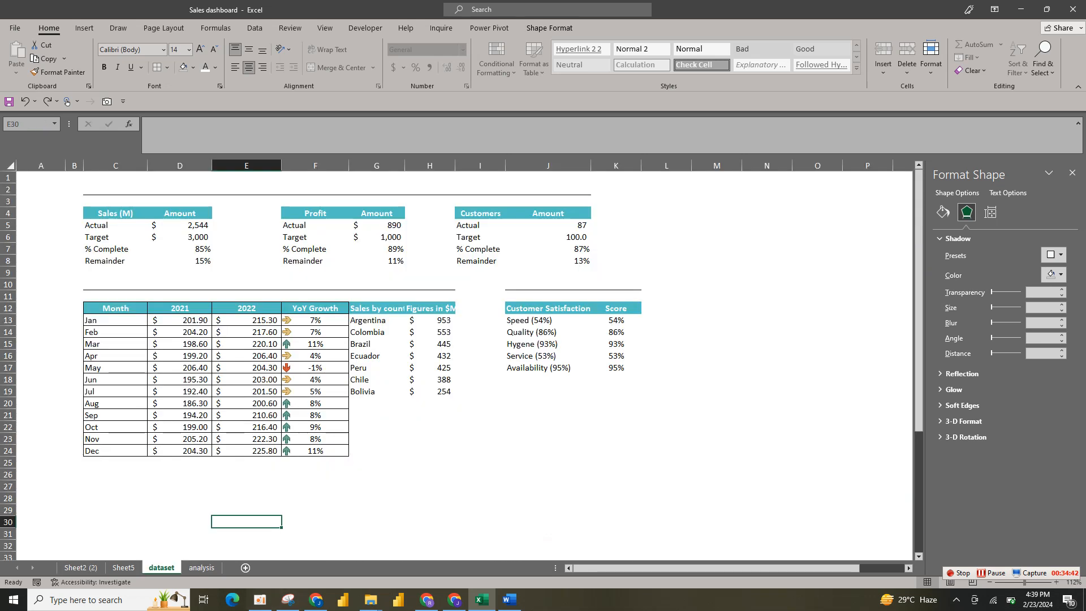
left_click(161, 567)
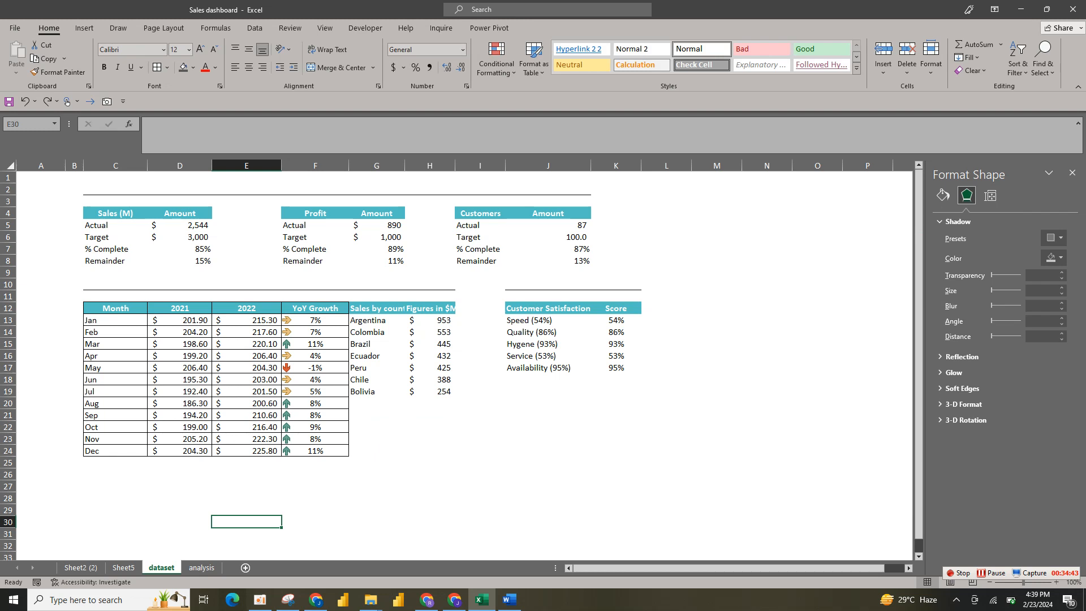
left_click_drag(548, 308, 616, 368)
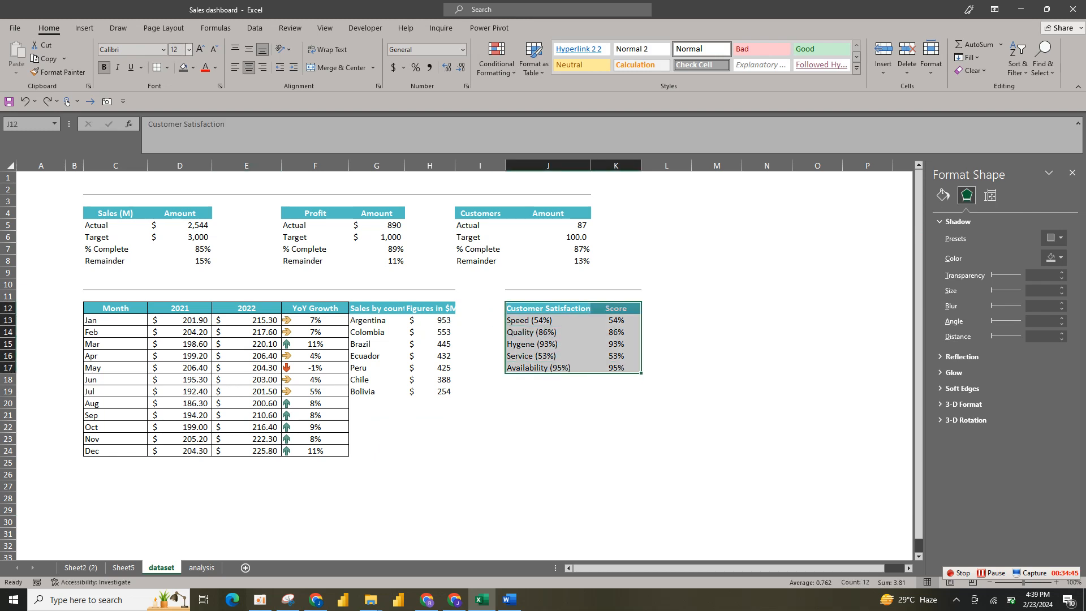
left_click(84, 27)
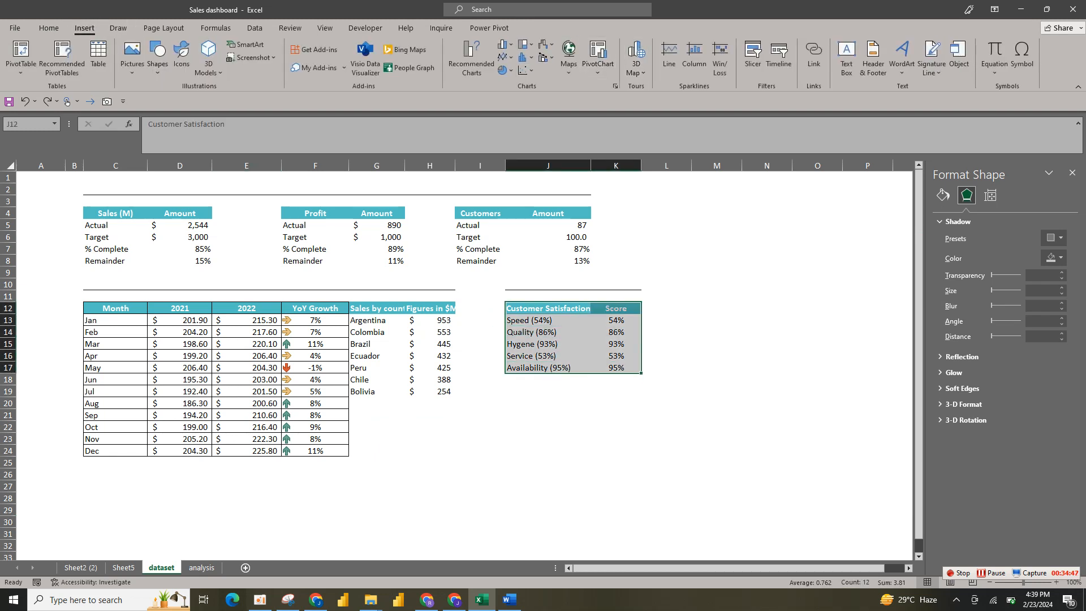
left_click(615, 86)
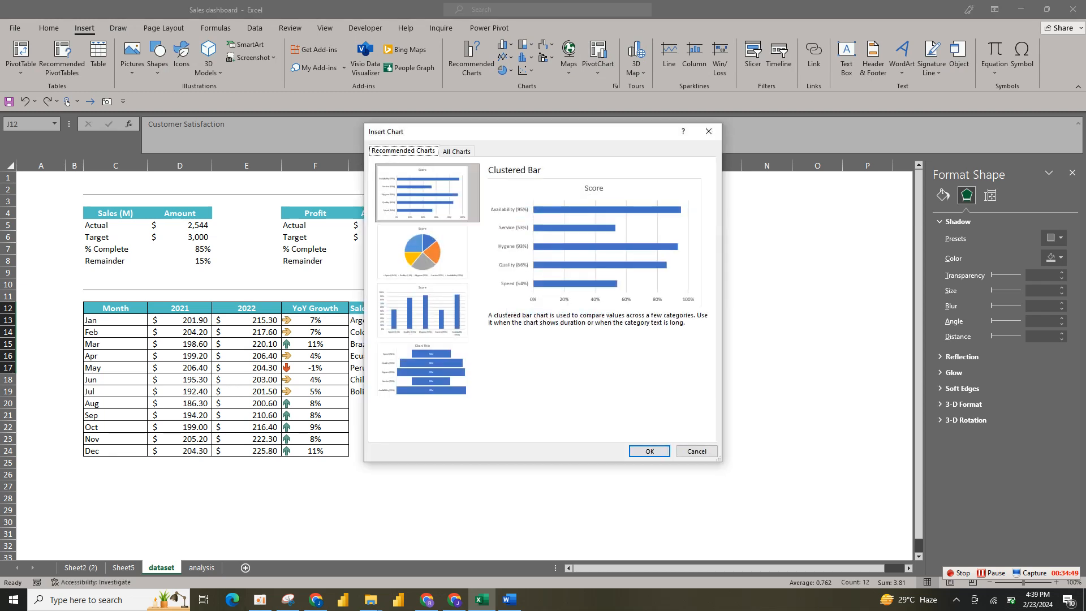
left_click(457, 151)
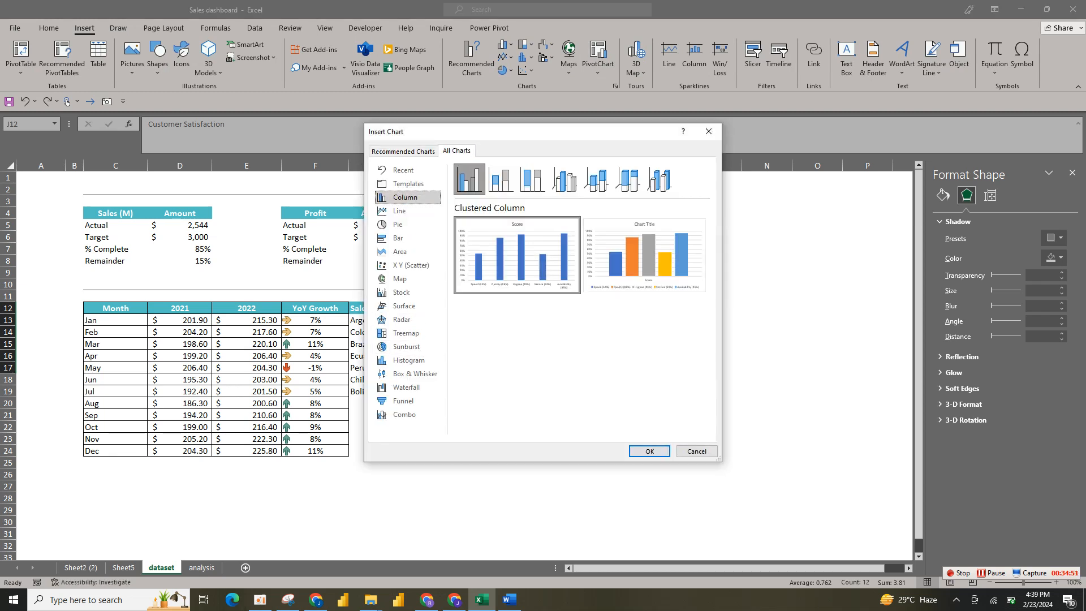
left_click(402, 319)
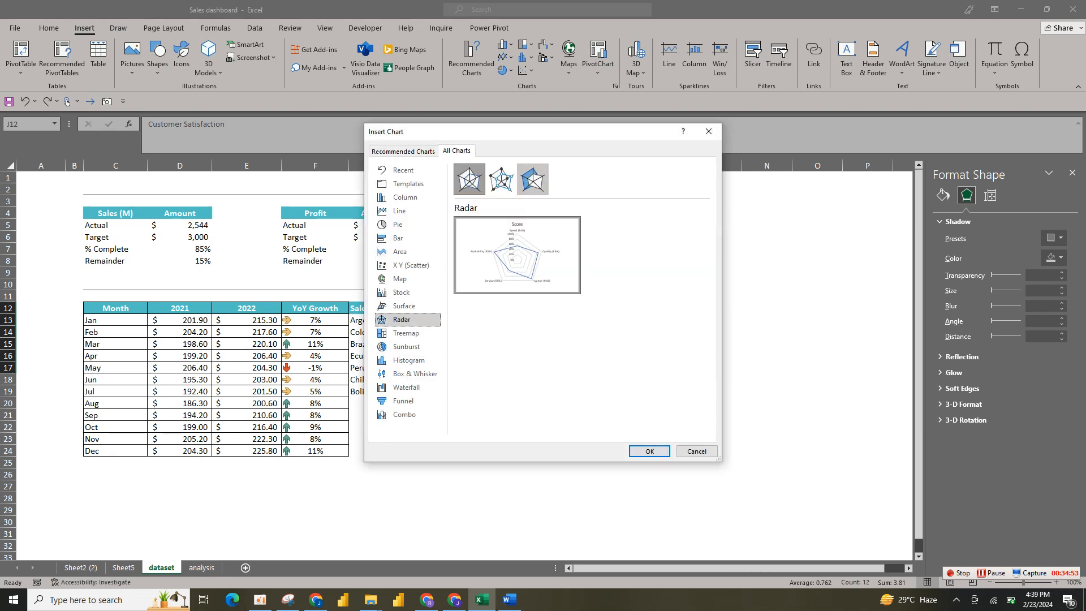
left_click(532, 180)
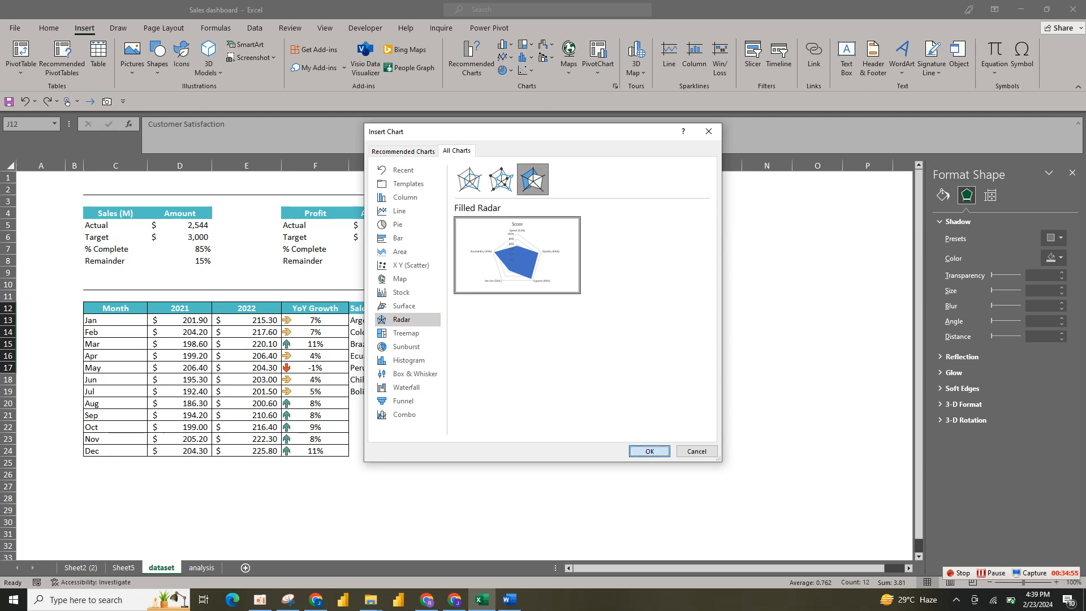
left_click(649, 450)
Move the radar chart below the Customer Satisfaction header and set its value axis minimum to 10
left_click_drag(449, 341, 548, 373)
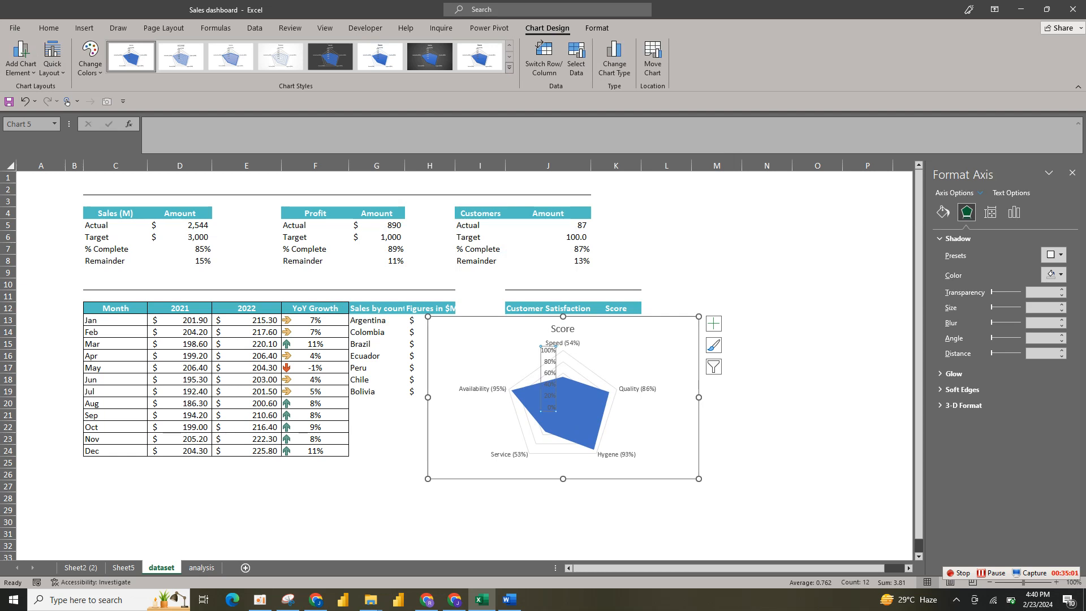
left_click(942, 212)
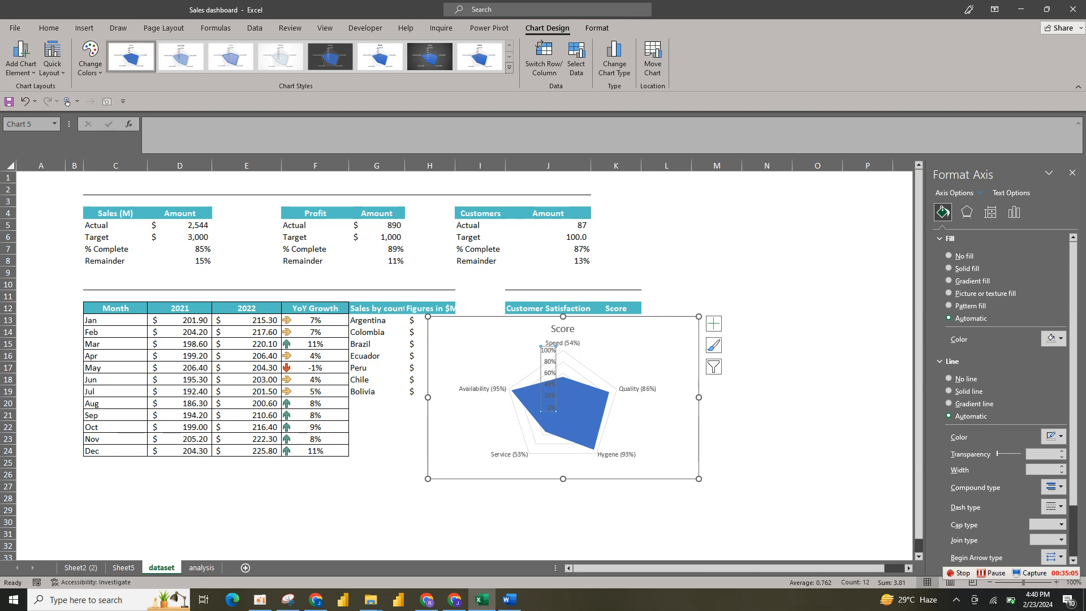
right_click(552, 389)
left_click(594, 530)
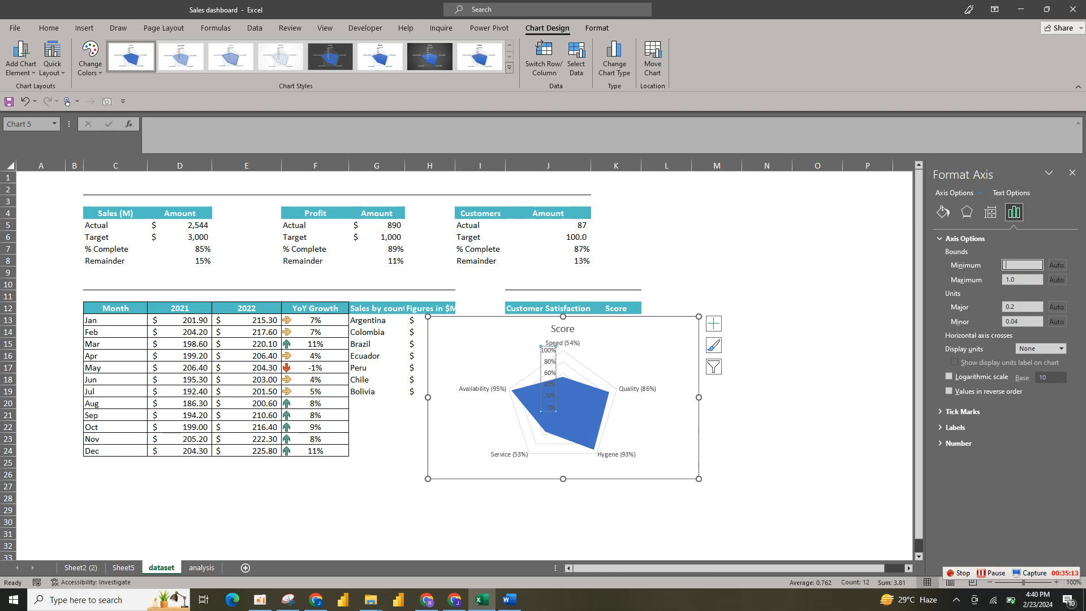
left_click(717, 367)
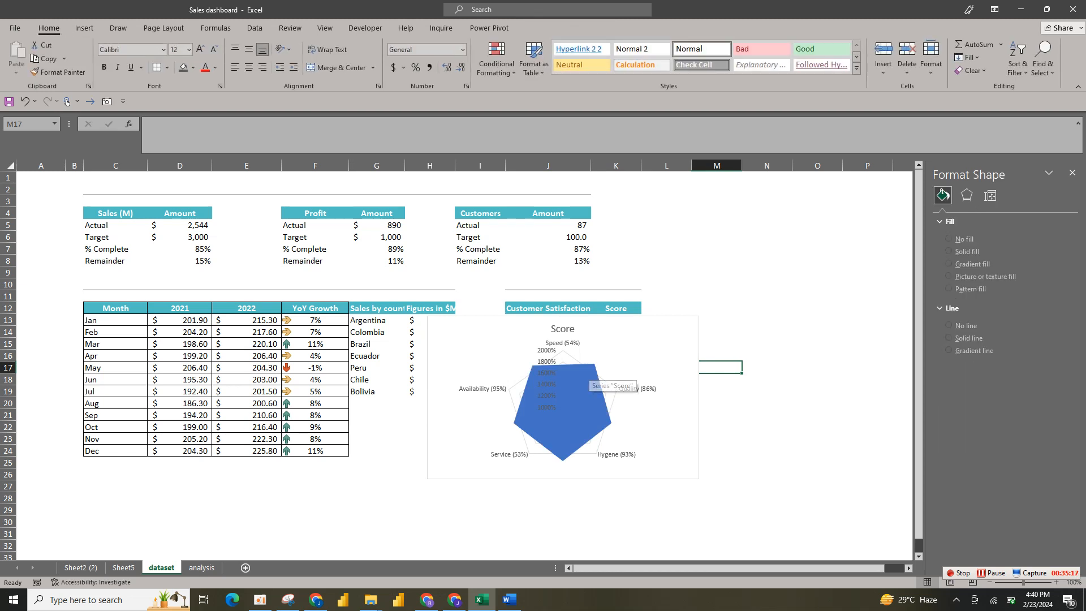
Set the minimum bound of the radar chart's value axis to 6
left_click(546, 385)
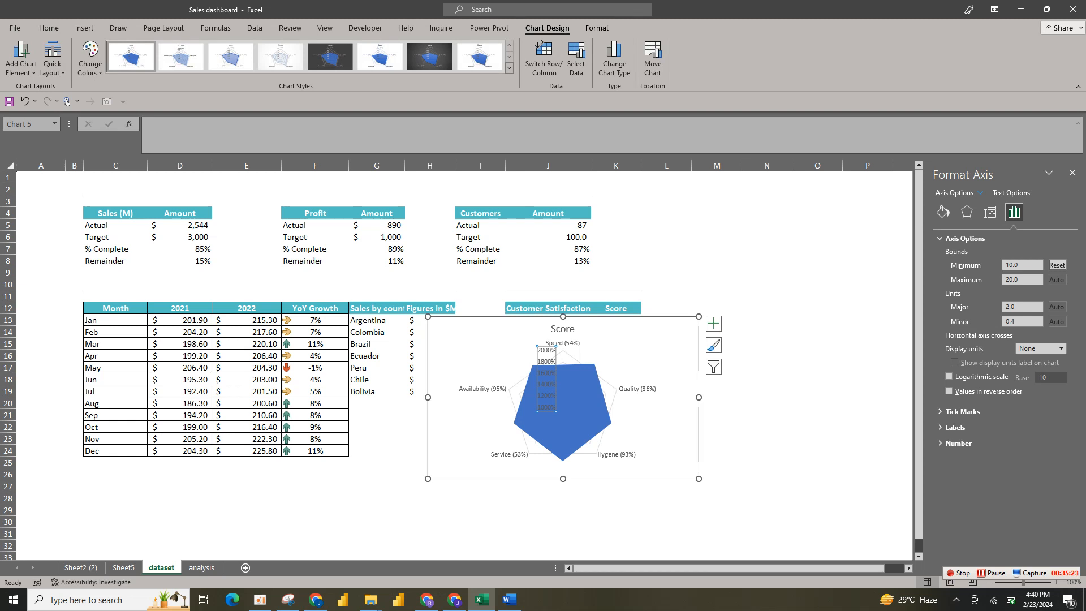
left_click(1019, 265)
key("BackSpace")
key("BackSpace")
left_click(818, 368)
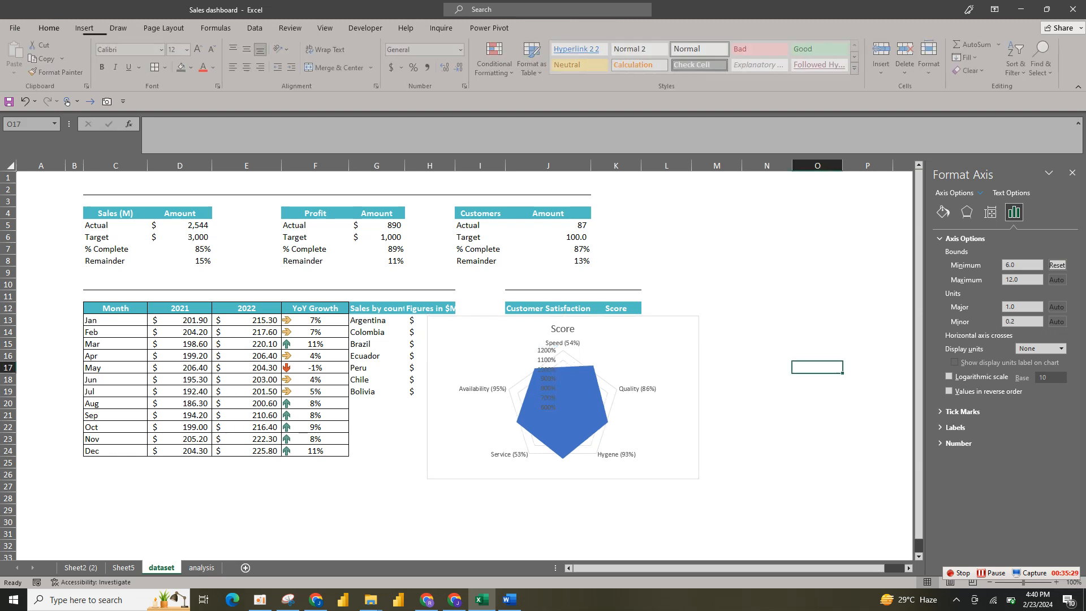
Delete the percentage value axis from the radar chart
left_click(547, 379)
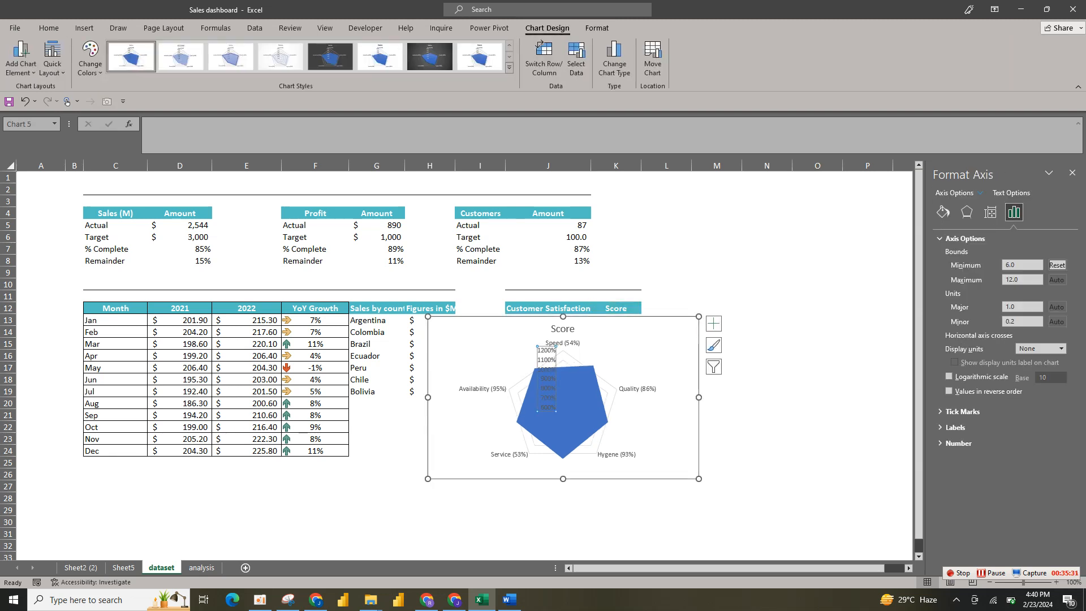
key("Delete")
left_click(549, 381)
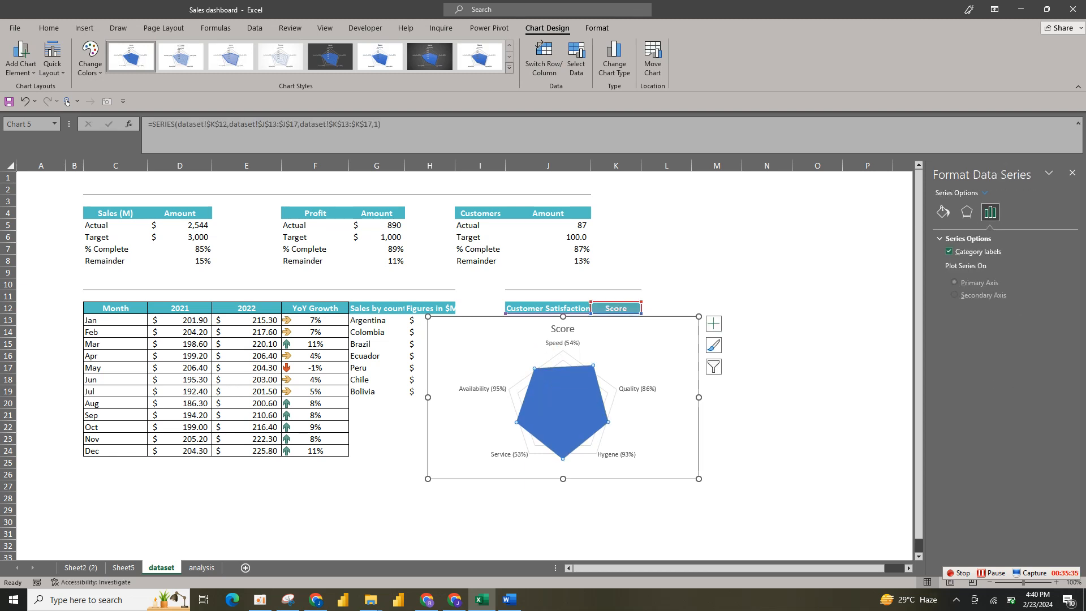
left_click(622, 338)
Remove the Score title from the radar chart and keep its gridlines on
left_click(562, 329)
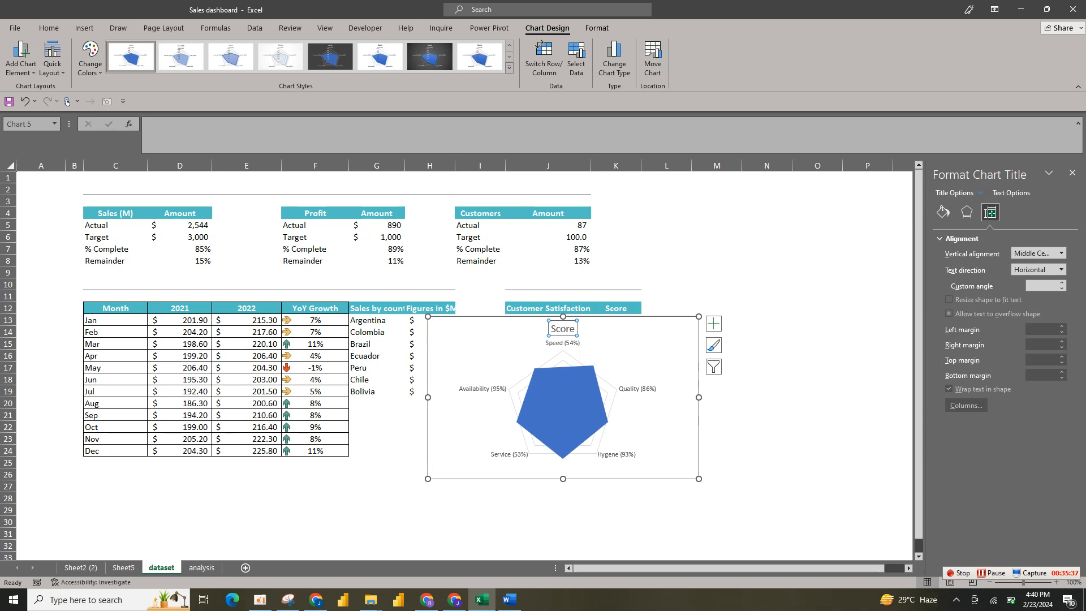
double_click(563, 328)
left_click(714, 324)
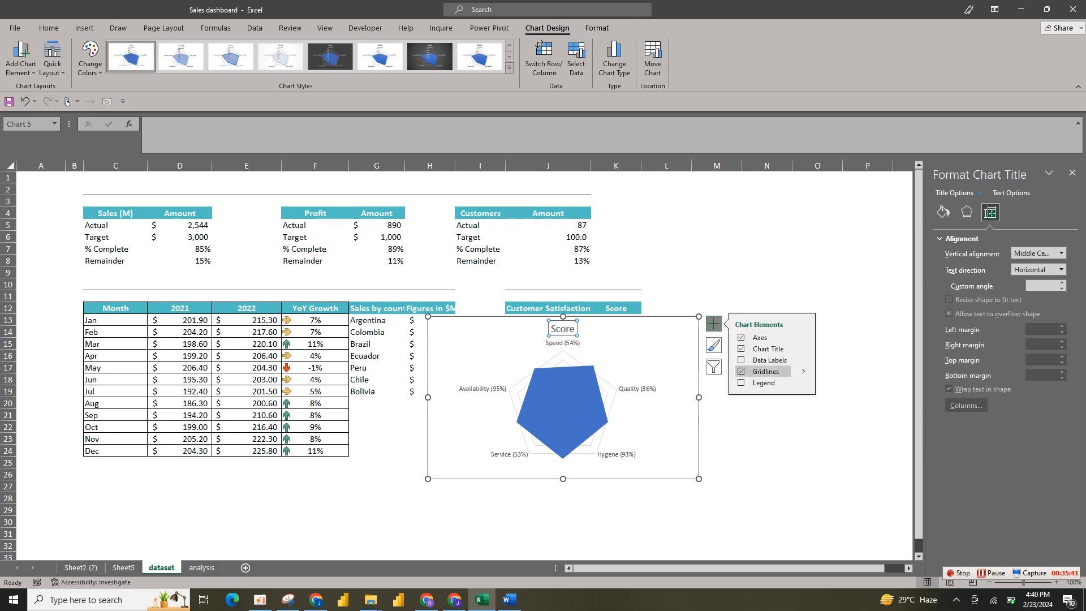
left_click(757, 371)
left_click(742, 371)
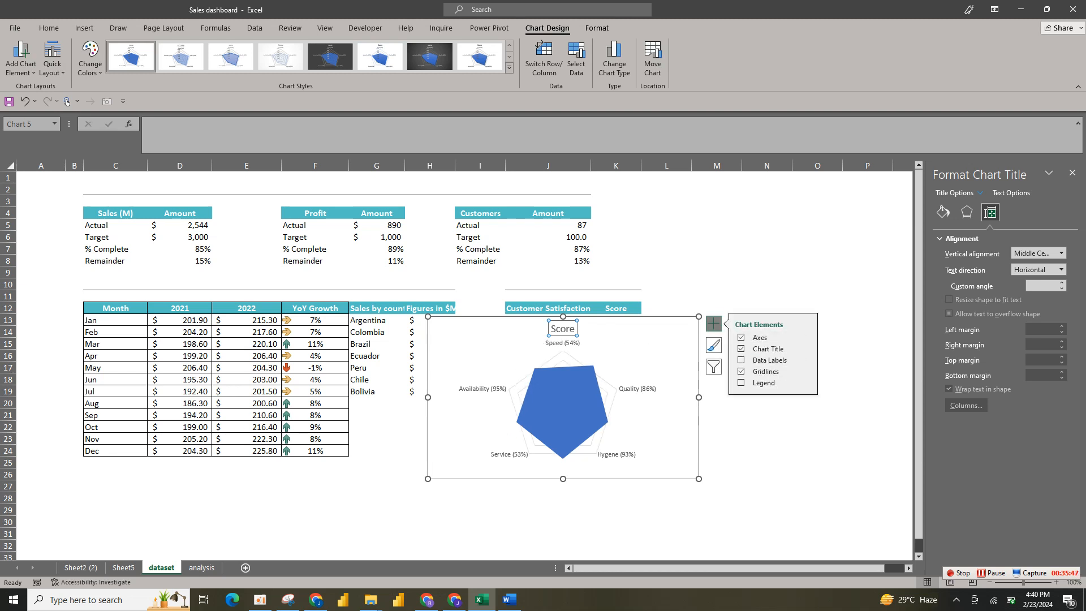
left_click(758, 348)
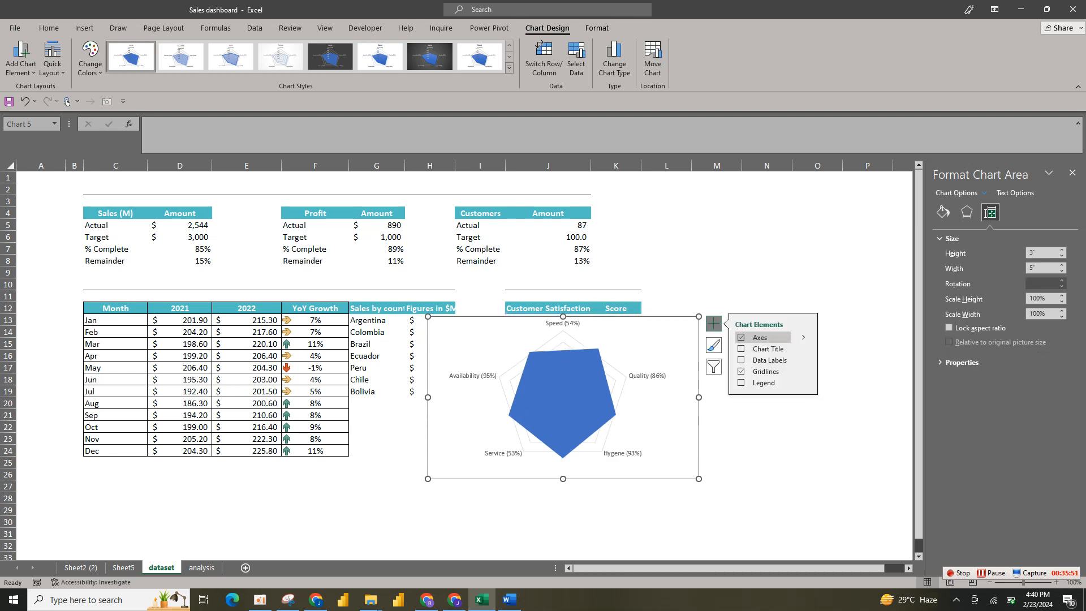
left_click(571, 395)
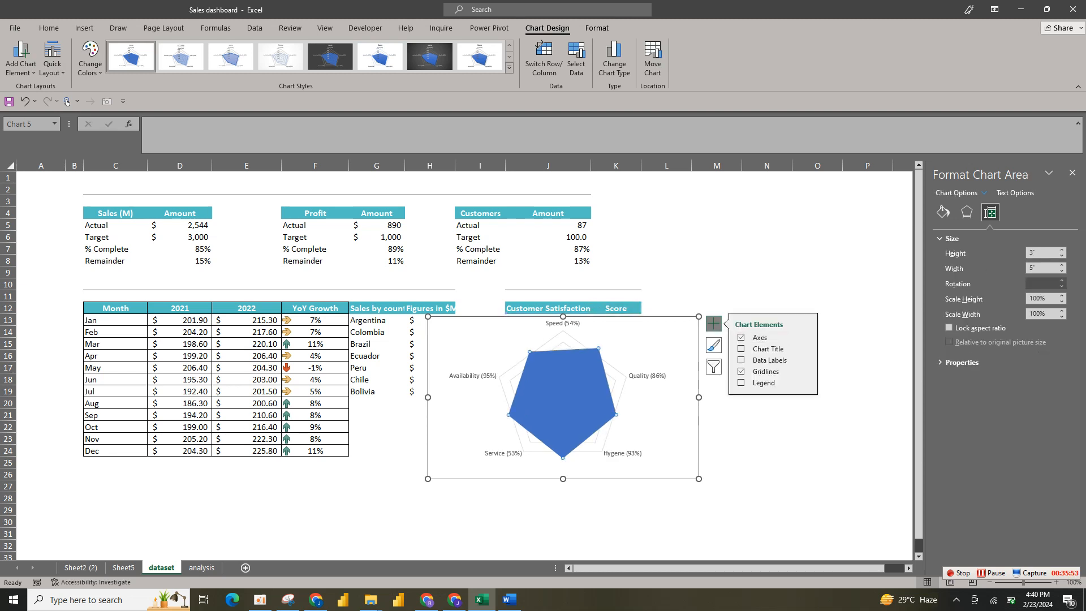
left_click(667, 339)
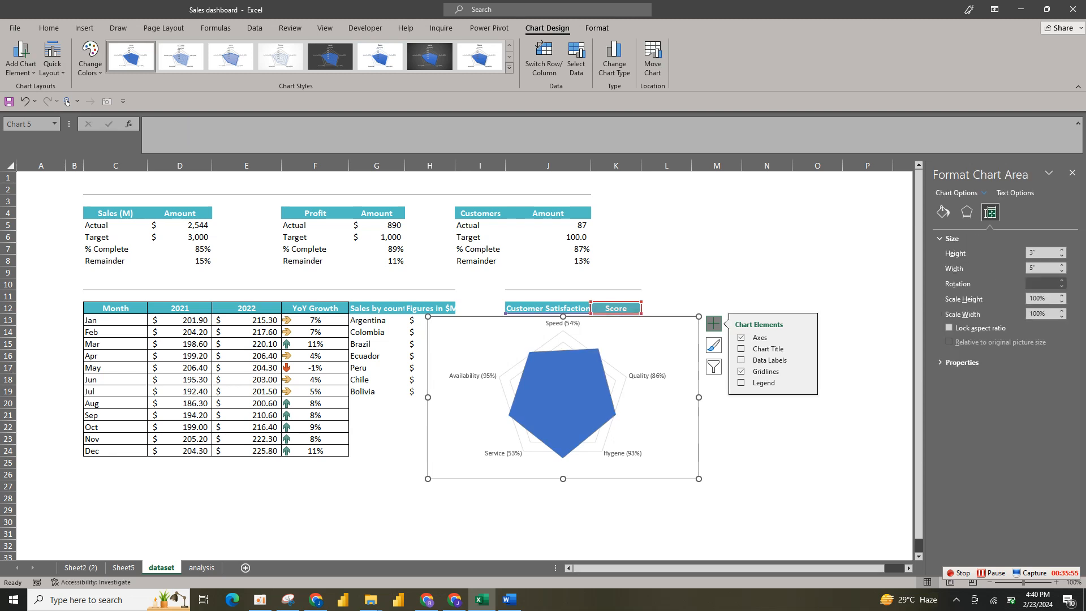
left_click(718, 427)
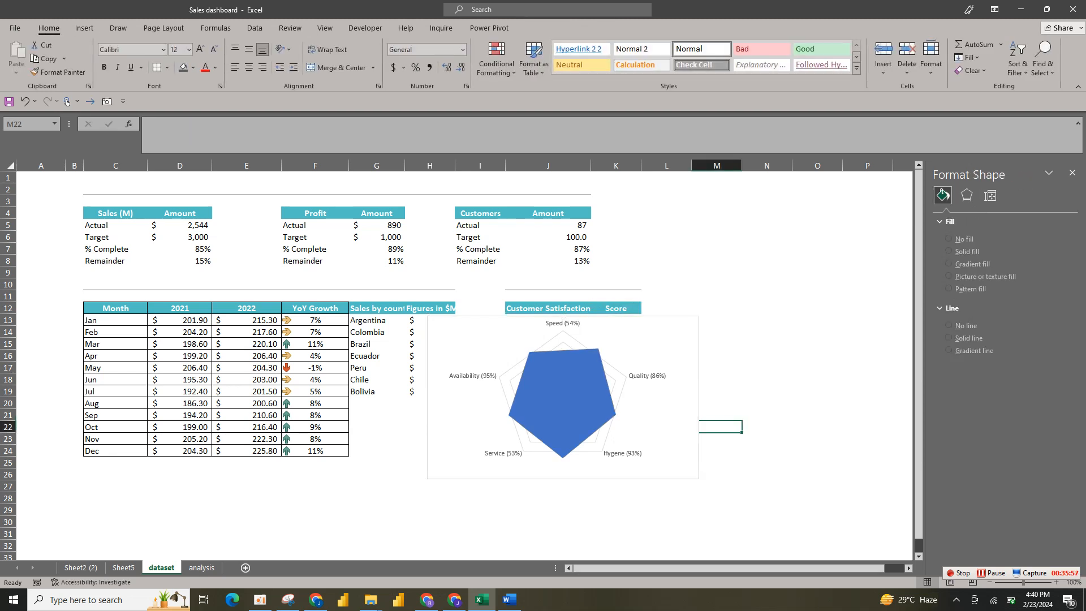
Set the radar chart area's shape fill to No Fill
left_click(673, 427)
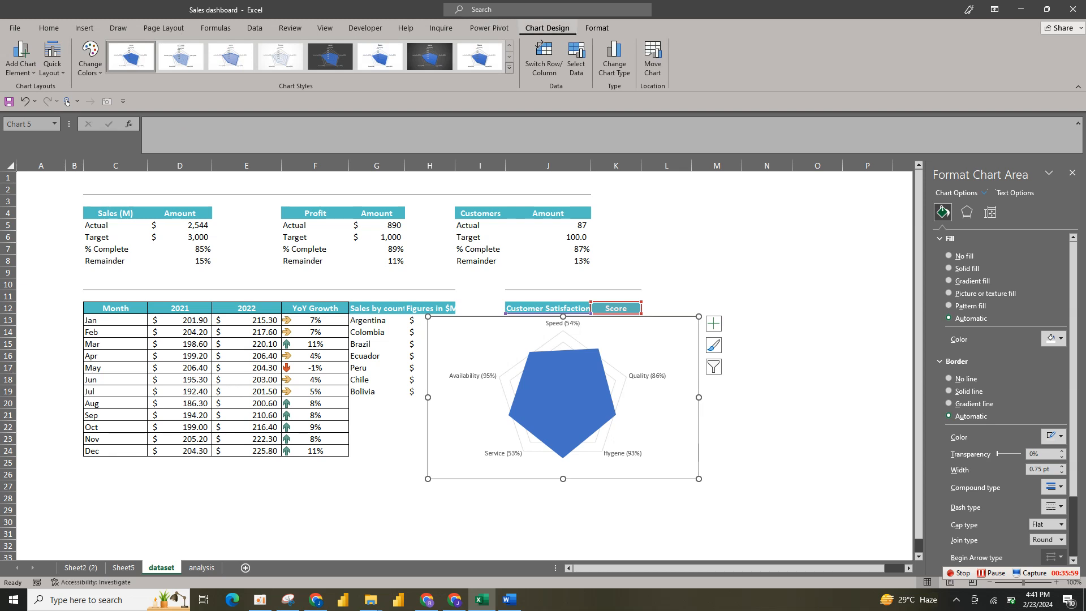
left_click(596, 28)
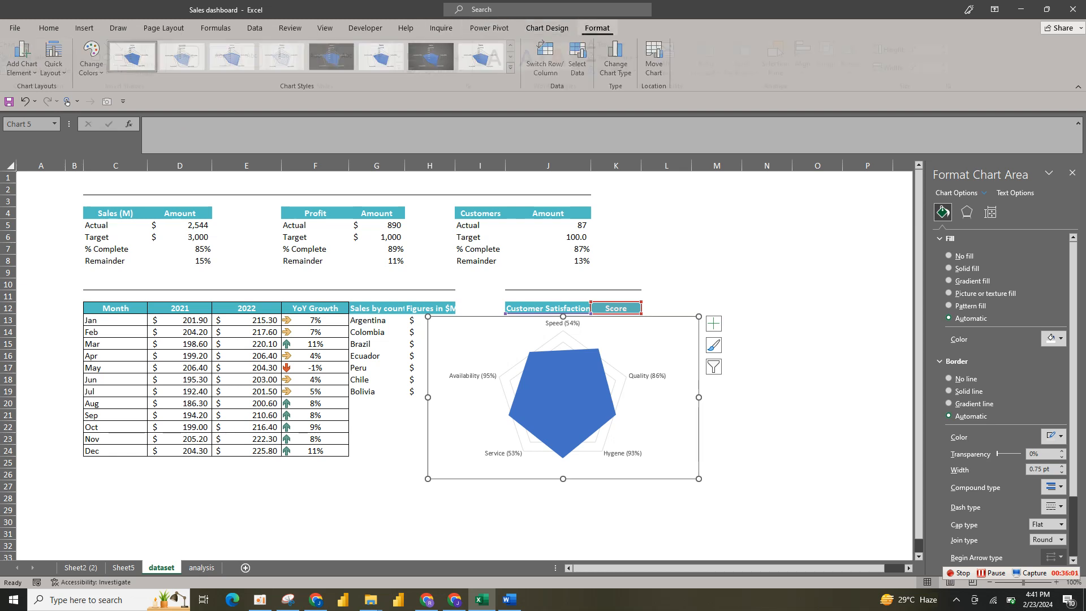
left_click(444, 57)
left_click(444, 44)
left_click(451, 218)
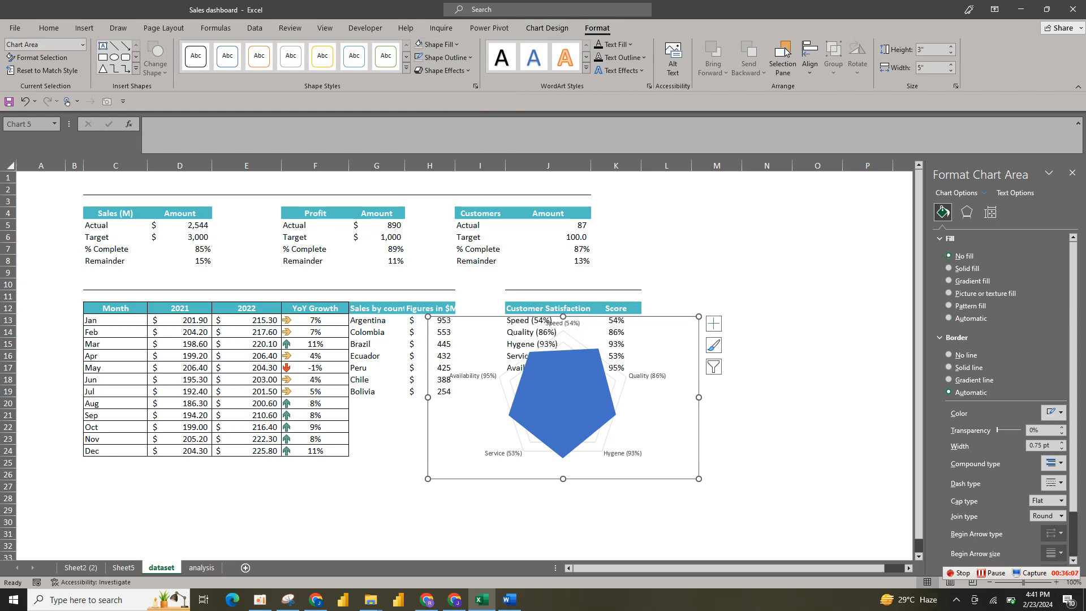
Cut the radar chart from the dataset sheet, paste it on Sheet5 and place it beside the Monthly Sals Trend chart
key("Delete")
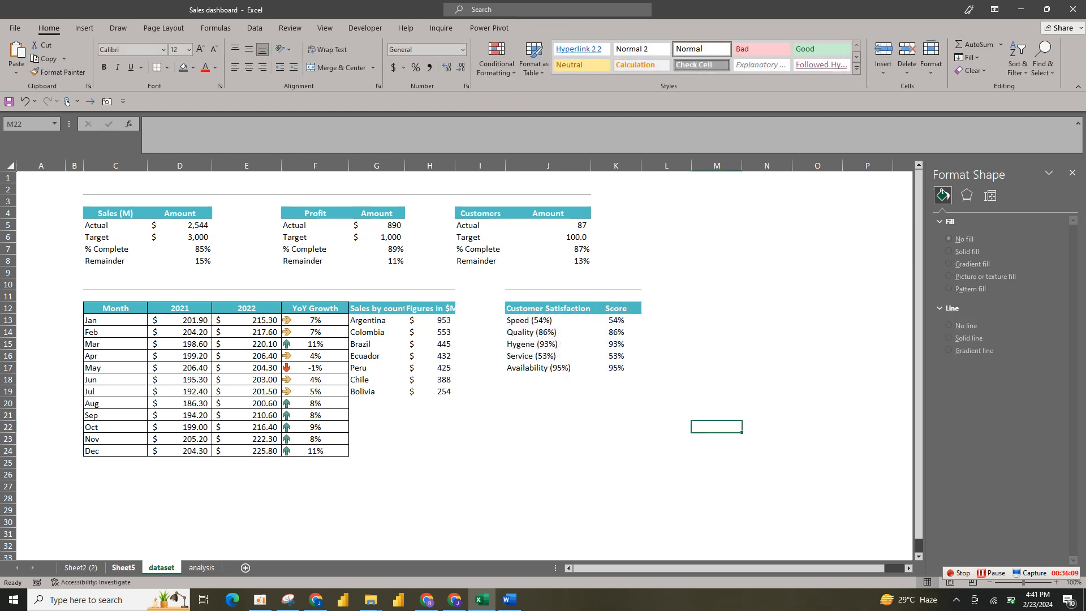
left_click(123, 568)
key("ctrl+v")
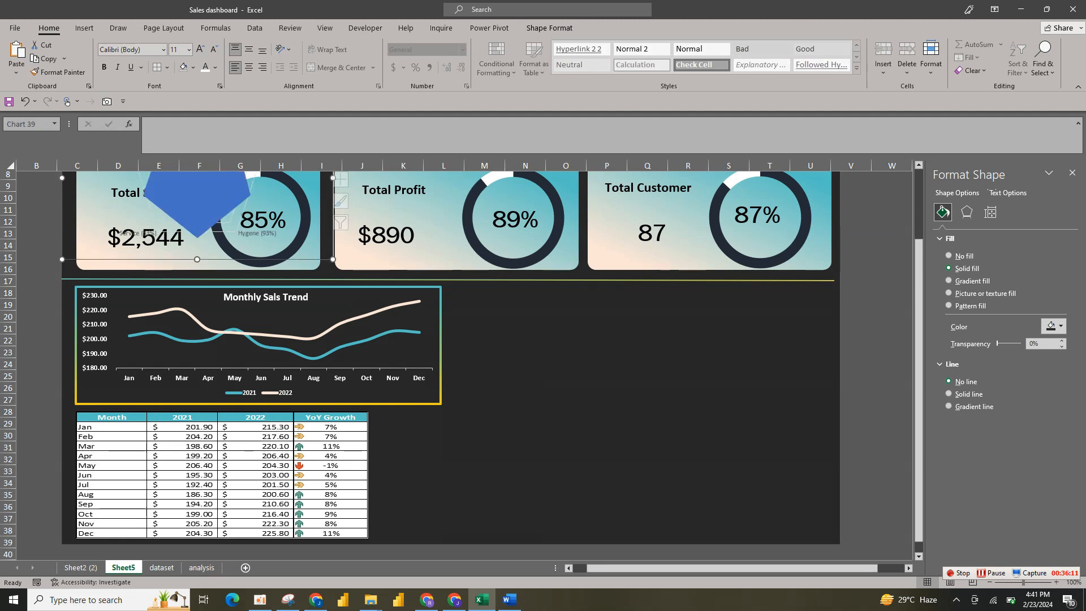
left_click_drag(291, 204, 701, 398)
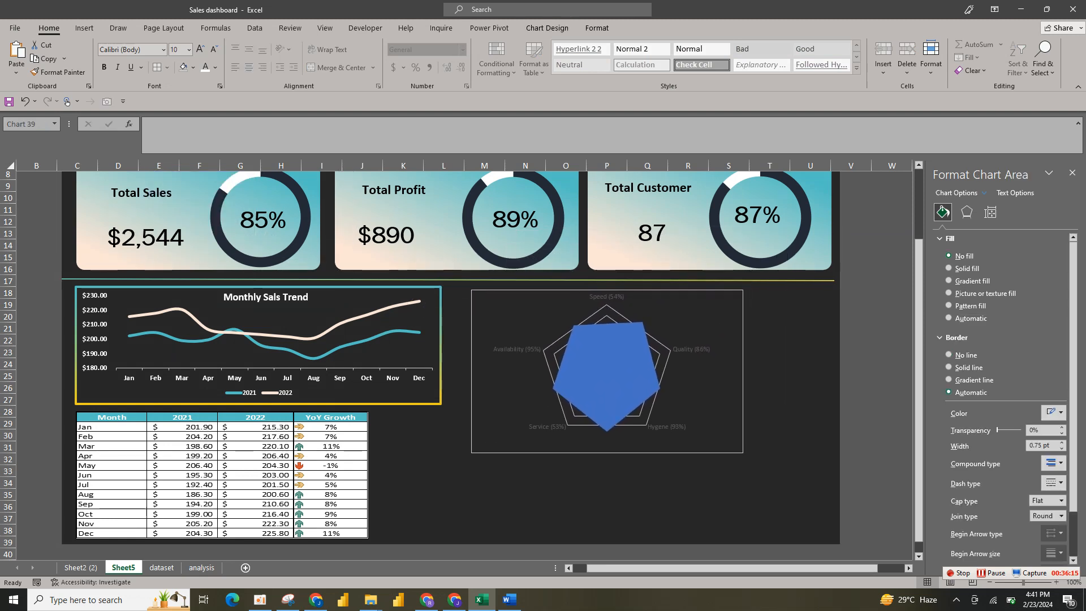
Resize the radar chart wider and shorter so its height roughly matches the neighbouring line chart
left_click_drag(742, 452, 790, 438)
left_click(792, 441)
key("ctrl+z")
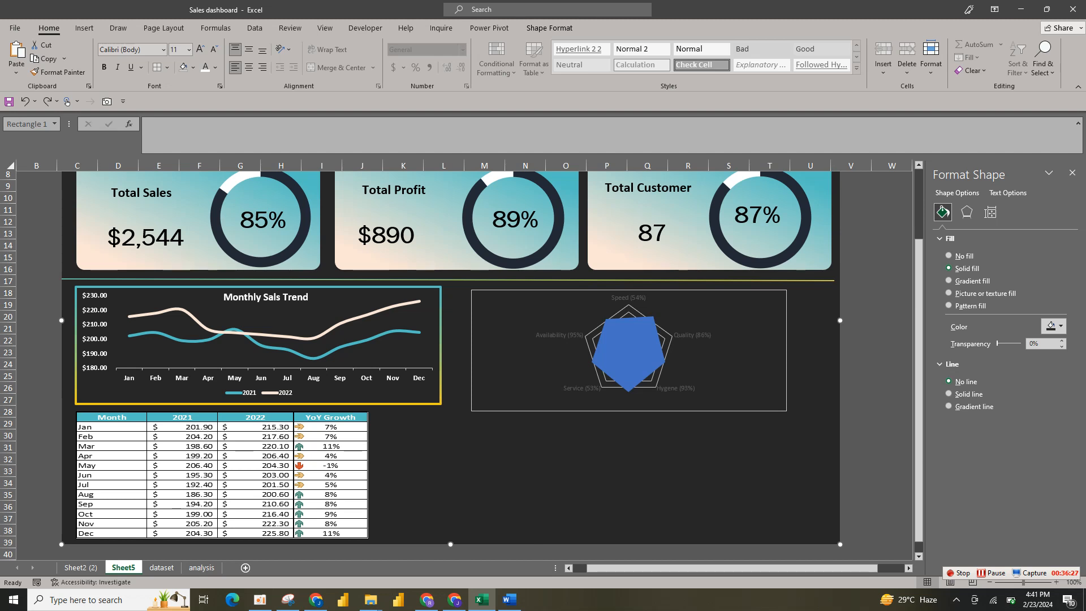
Give the radar chart a gradient line border, remove one gradient stop and colour the stop at 0% teal
left_click(749, 362)
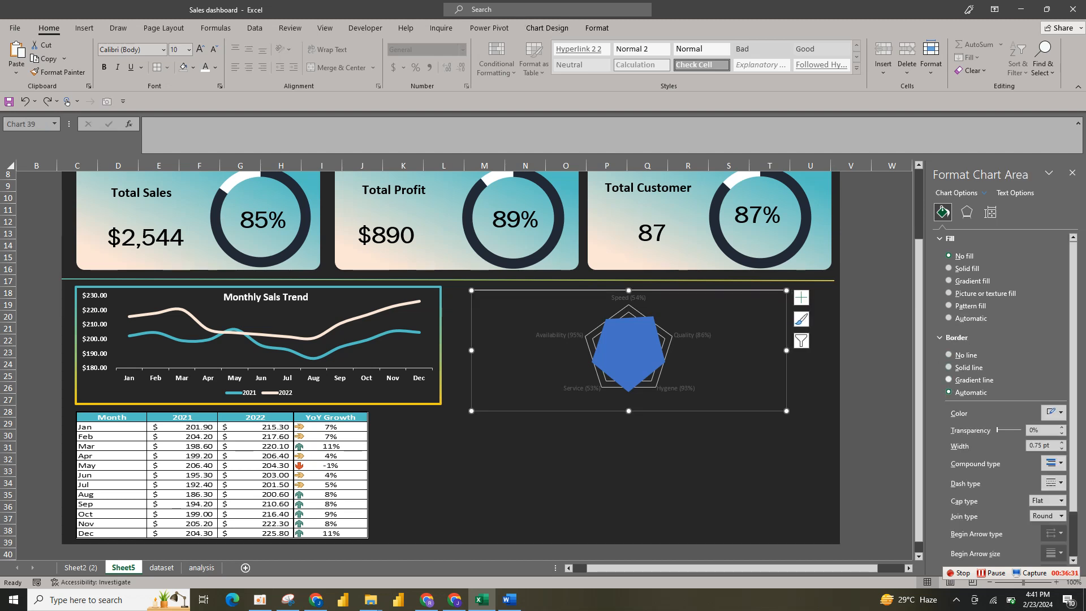
left_click(949, 379)
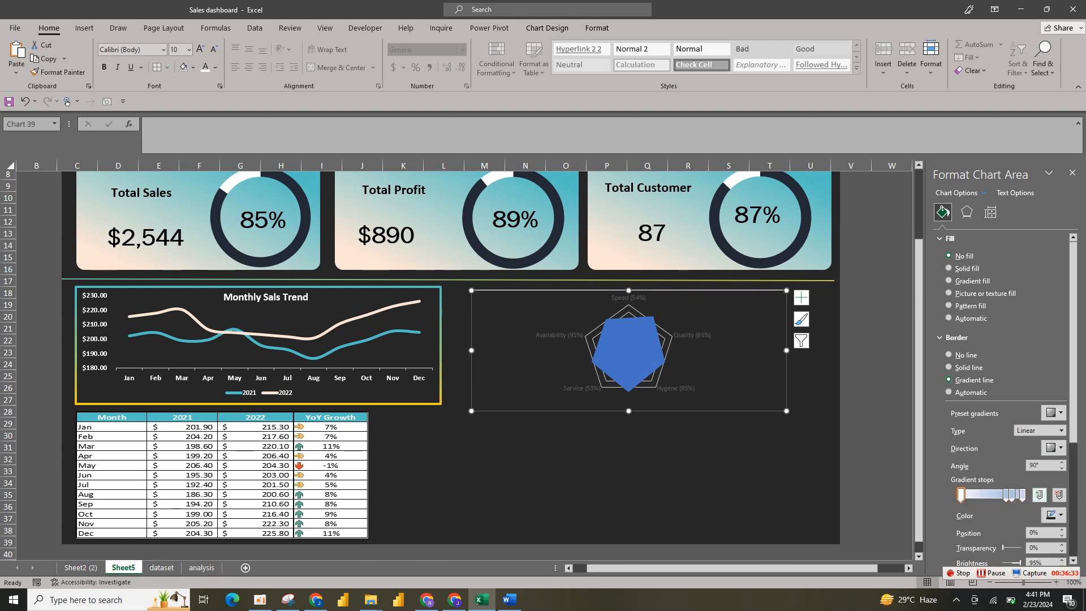
left_click(1059, 495)
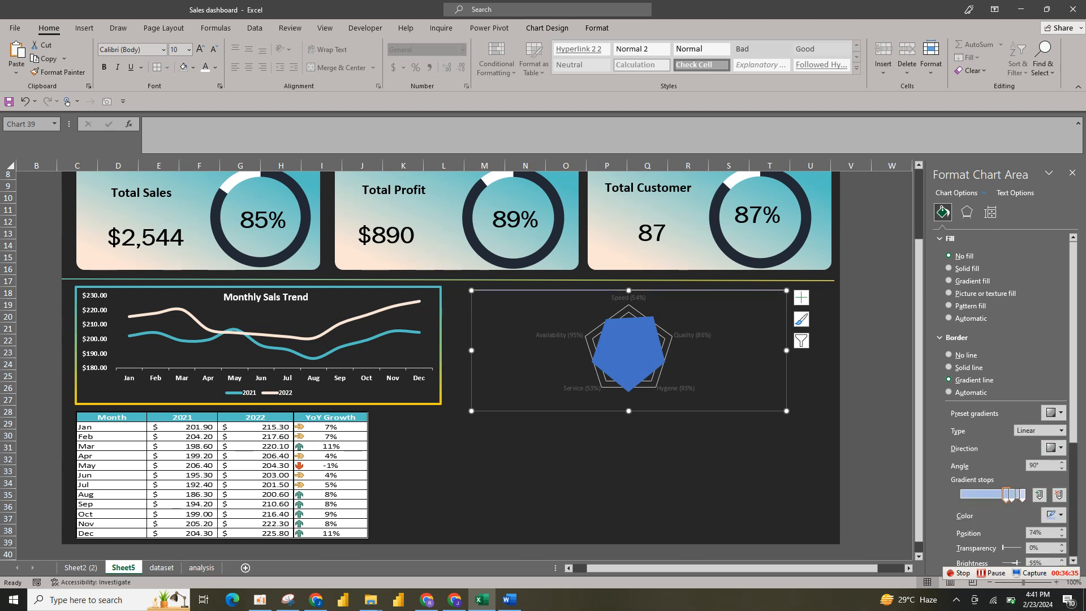
left_click_drag(1006, 495, 960, 495)
left_click(1053, 515)
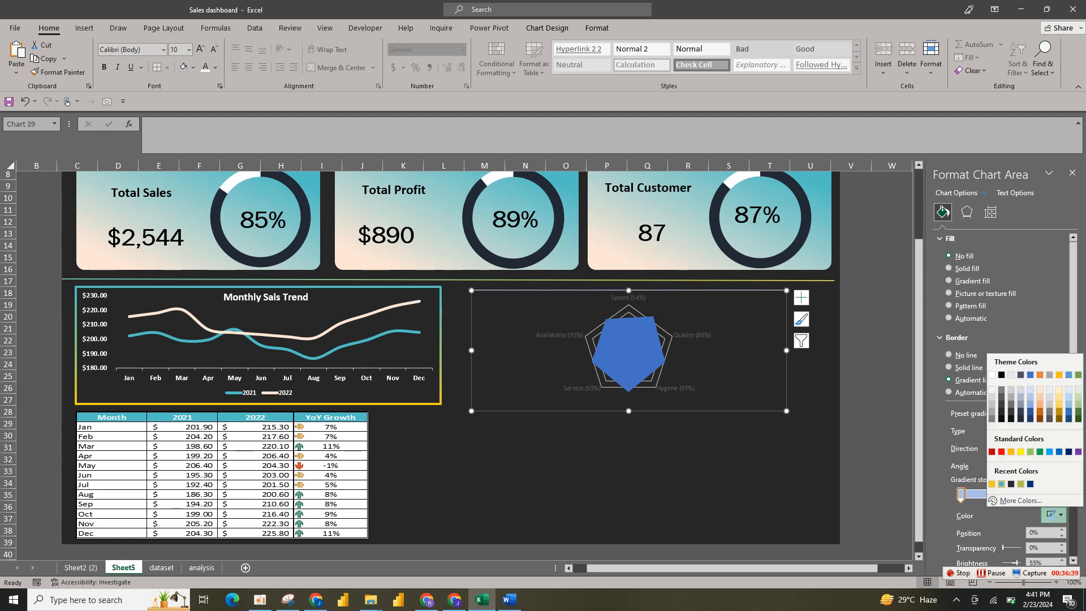
left_click(1001, 484)
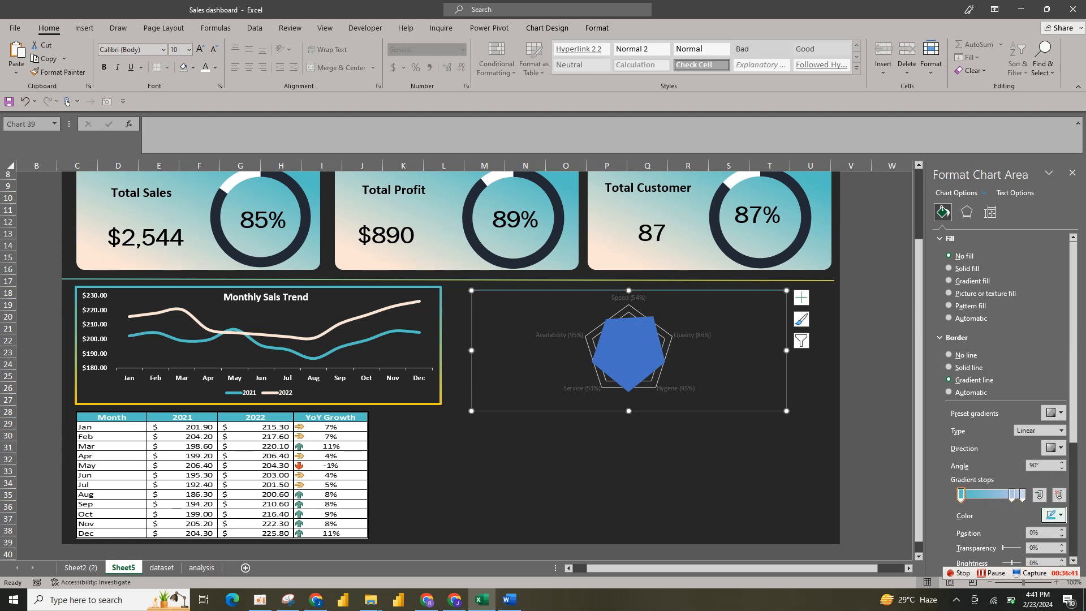
Colour the border gradient's middle and end stops gold and position the middle stop at 50%
left_click_drag(1011, 495, 983, 494)
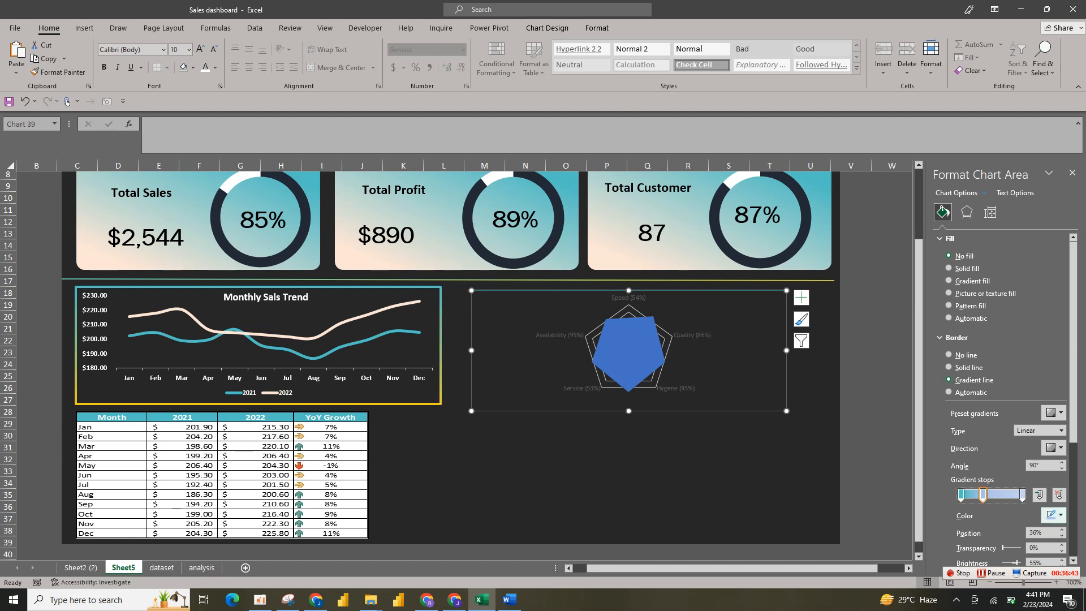
left_click(1053, 514)
left_click(1001, 483)
left_click(1022, 495)
left_click(1053, 515)
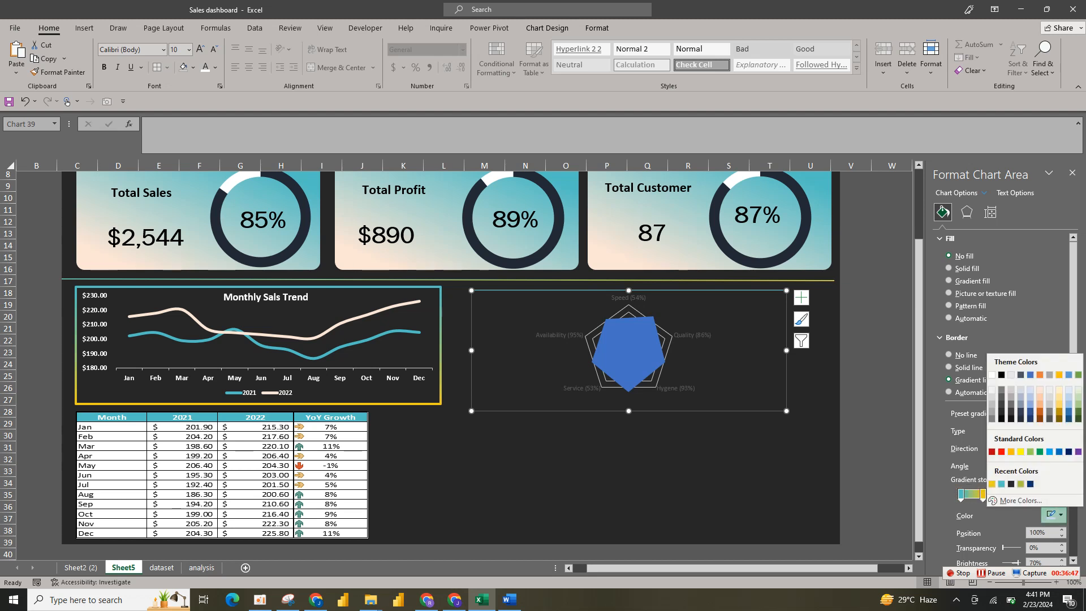
left_click(991, 483)
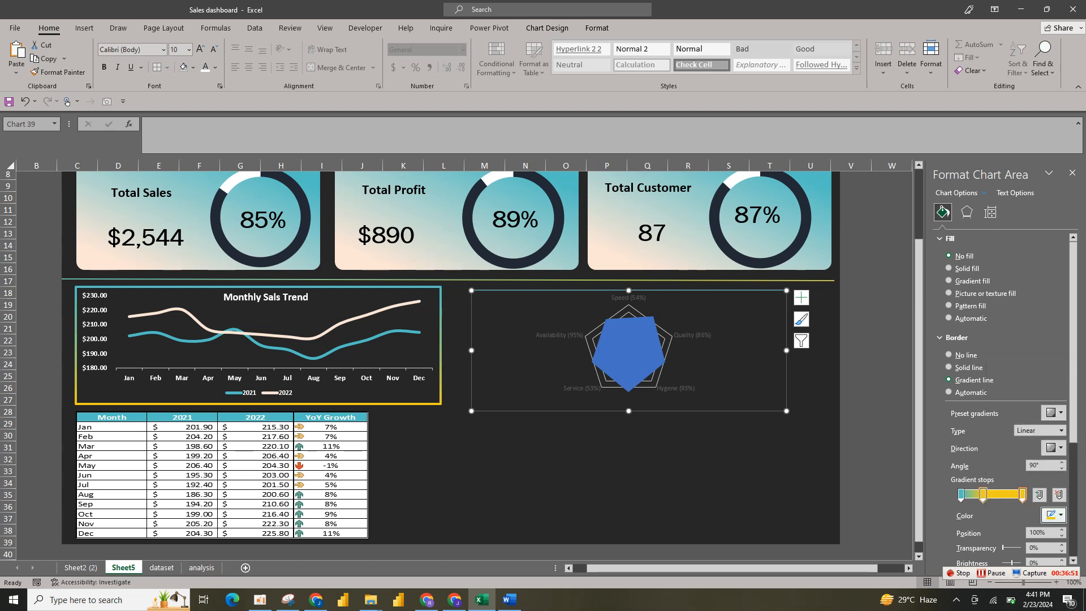
left_click_drag(982, 494, 991, 495)
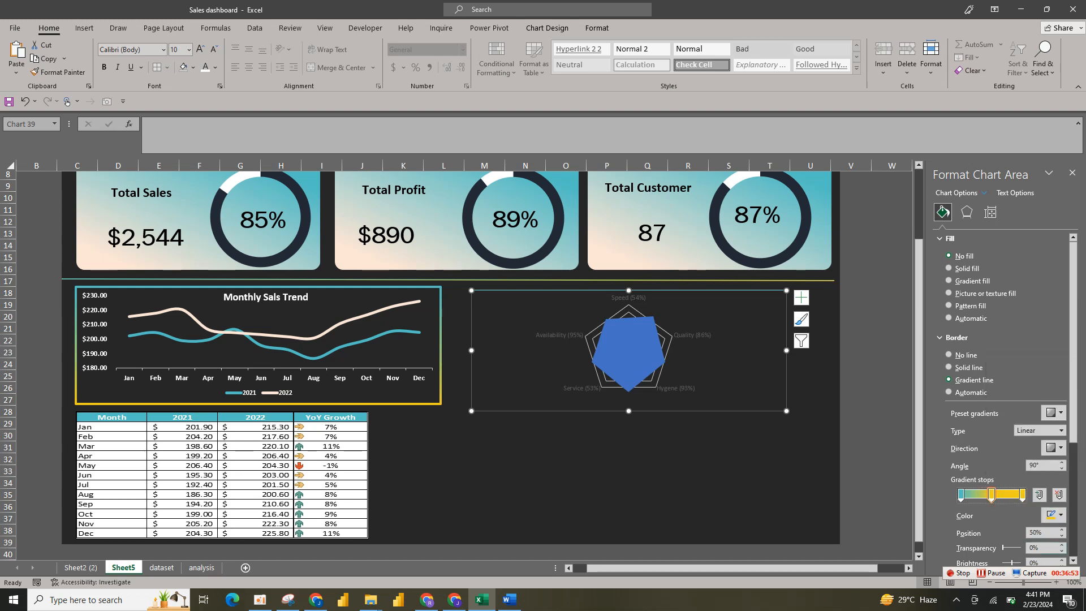
Set the radar chart's border width to 3 pt and widen the chart toward the Total Customer card's outer edge
scroll(1073, 560, "down", 3)
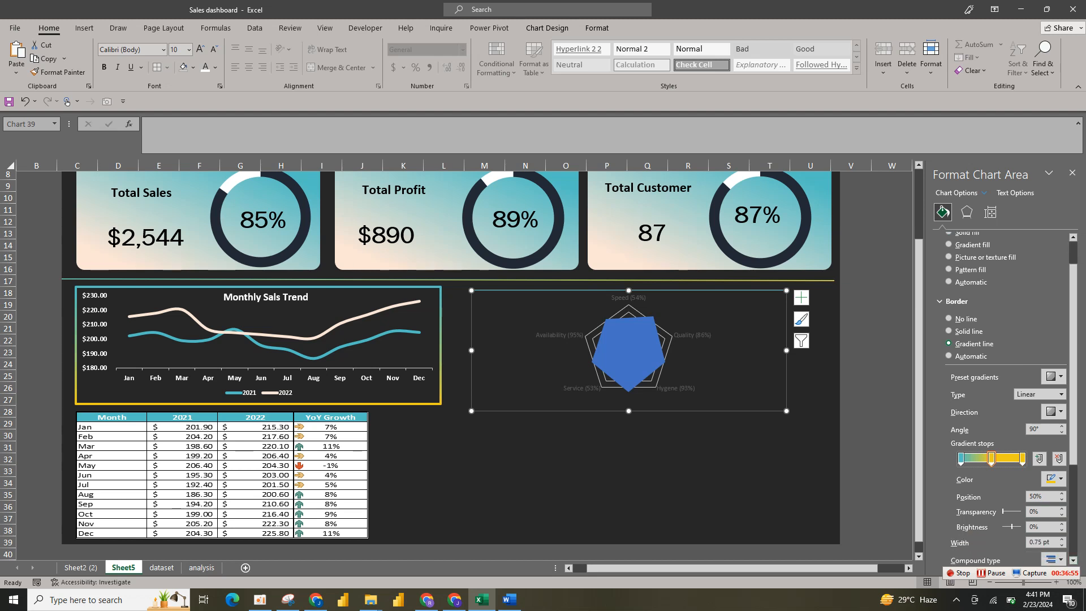
left_click(1061, 539)
left_click(1062, 540)
left_click(1062, 539)
left_click(1061, 540)
left_click(1061, 540)
left_click(1062, 539)
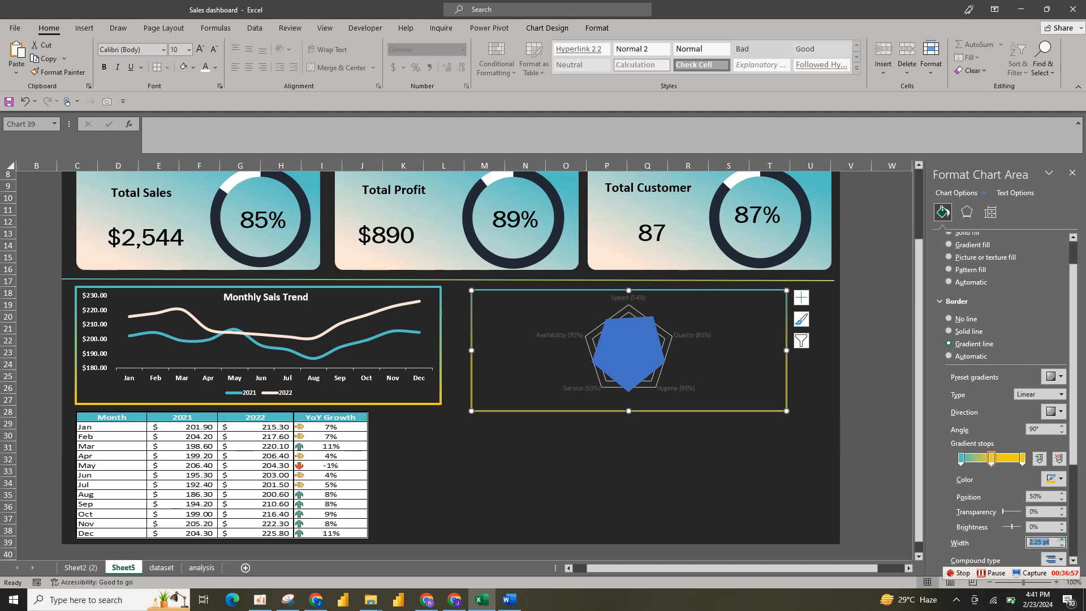
left_click(1062, 539)
left_click(1061, 539)
left_click(1061, 540)
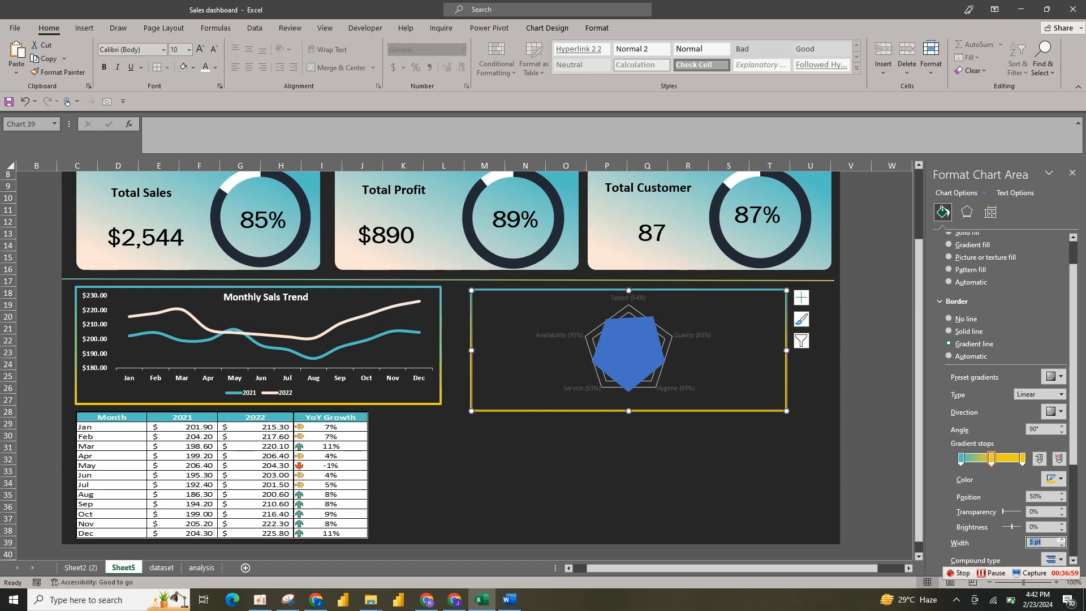
left_click(741, 364)
left_click_drag(786, 411, 818, 409)
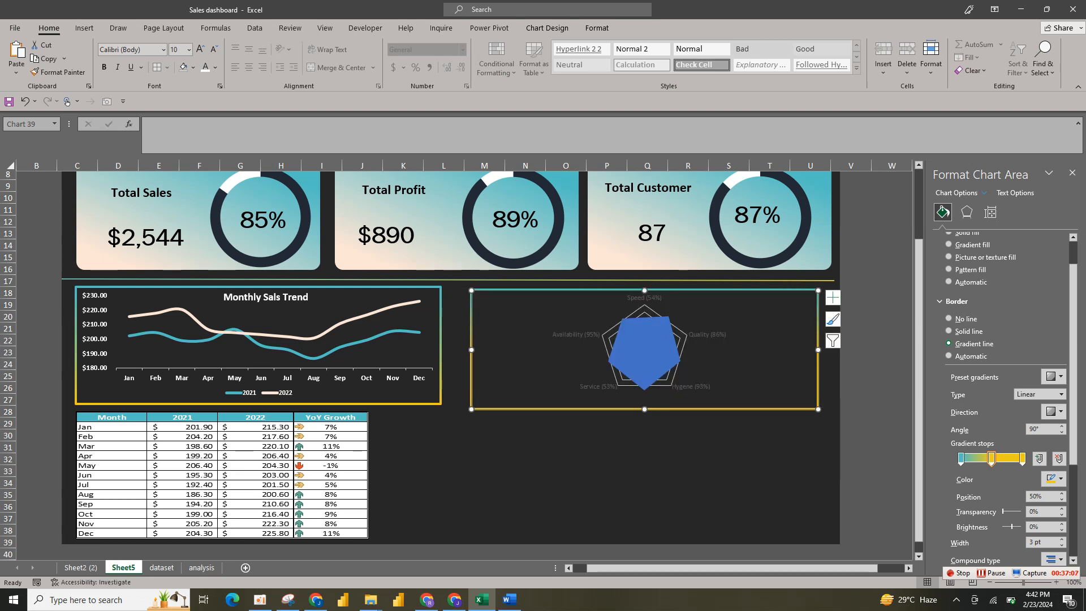
Nudge the radar chart and adjust its height to roughly match the neighbouring line chart
left_click_drag(761, 373, 760, 372)
left_click_drag(471, 408, 469, 402)
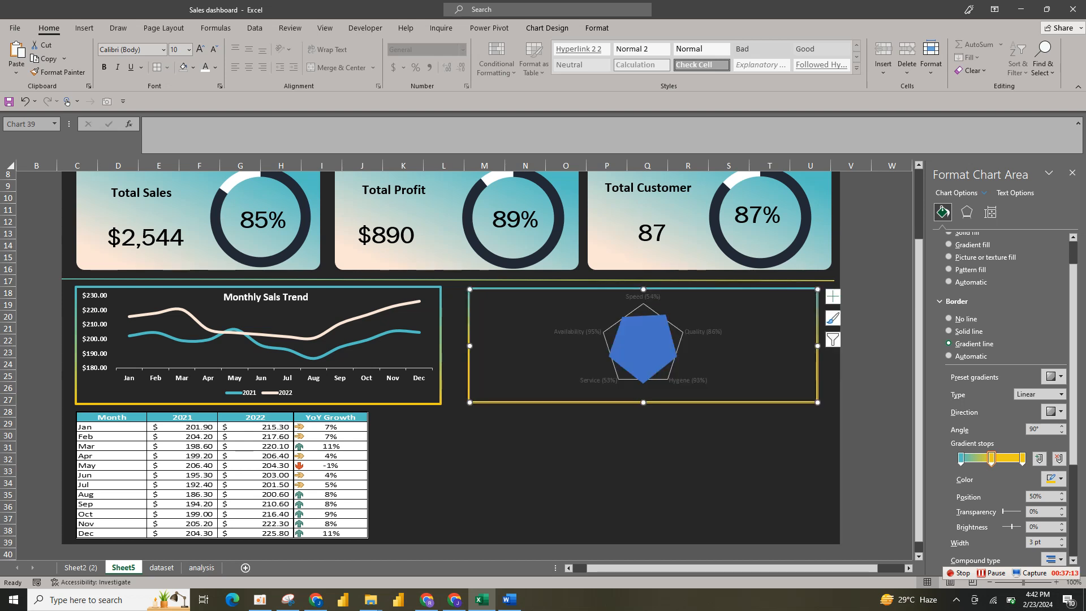
left_click(503, 447)
left_click(642, 395)
left_click_drag(643, 403, 643, 407)
Format the radar chart's category labels as bold white text at 14 pt
left_click(598, 384)
left_click(205, 67)
left_click(104, 66)
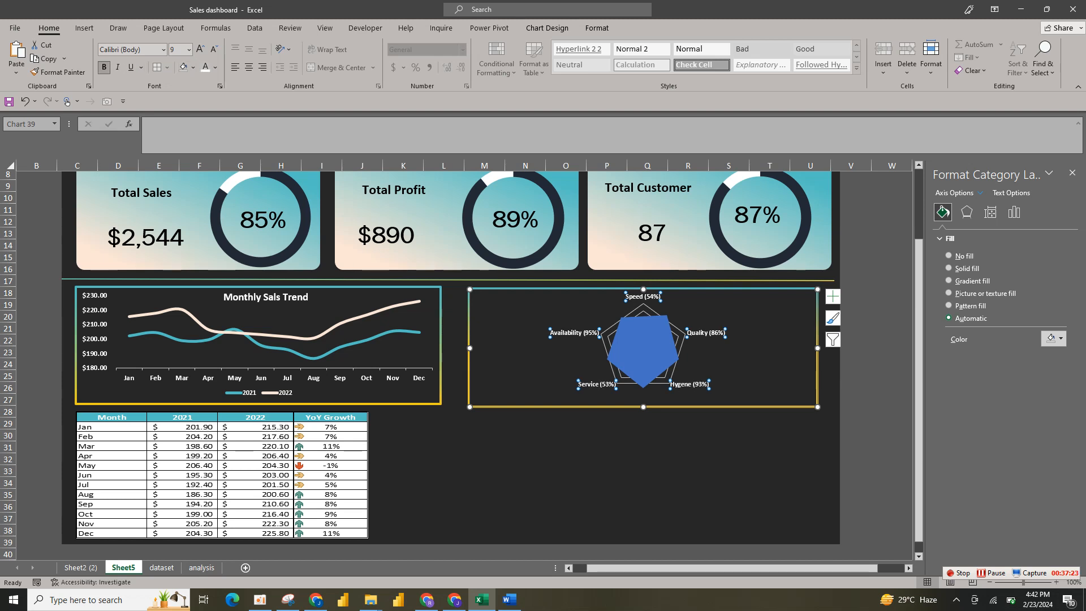
left_click(200, 49)
left_click(200, 49)
left_click(200, 49)
left_click(200, 50)
left_click(200, 49)
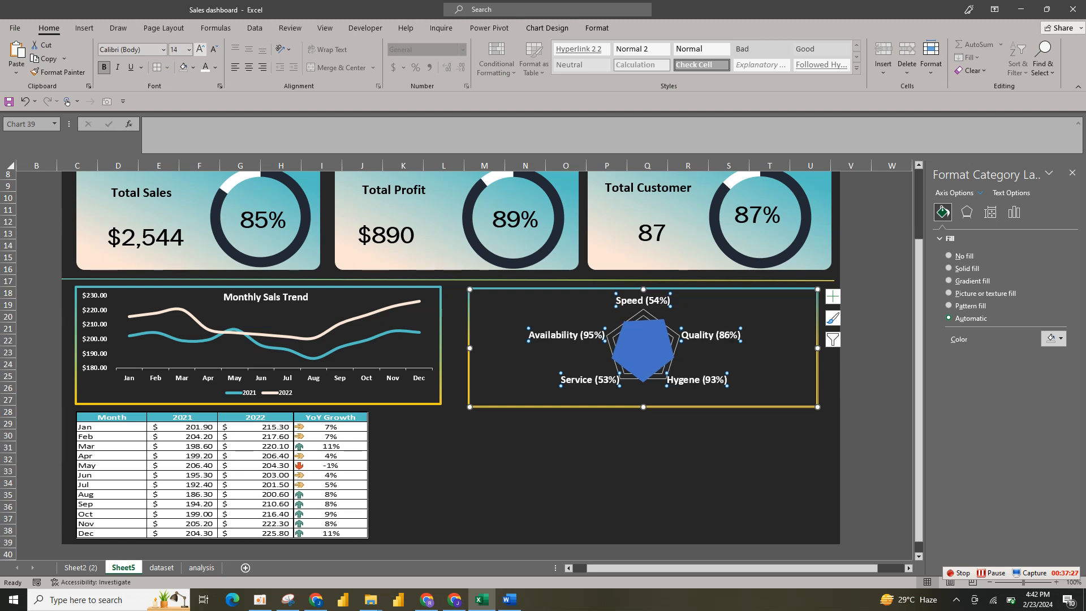
Give the radar series built-in diamond markers with a size of 13
left_click(640, 374)
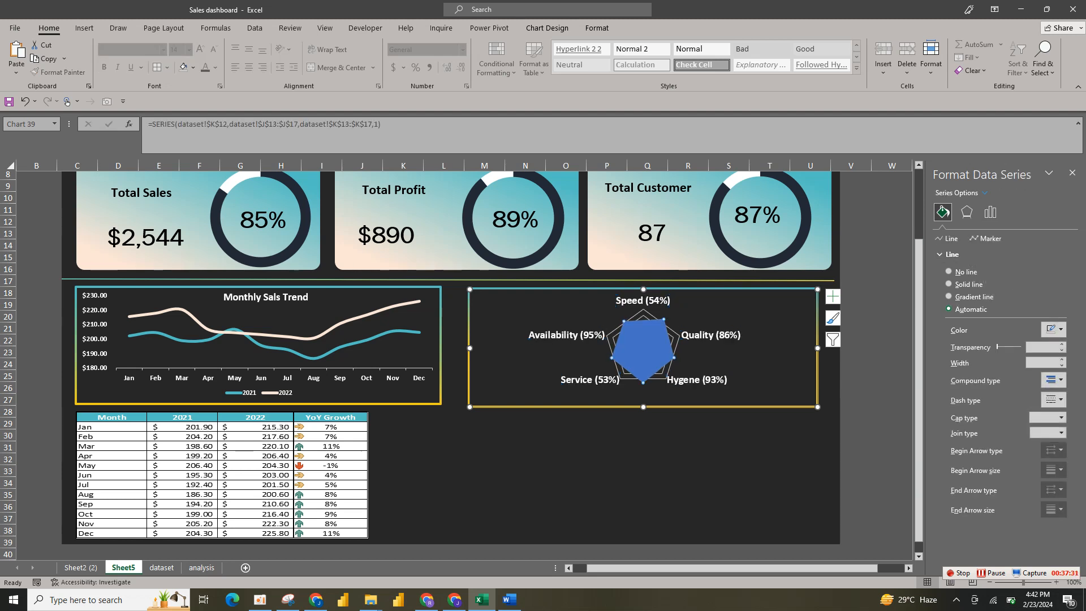
left_click(986, 238)
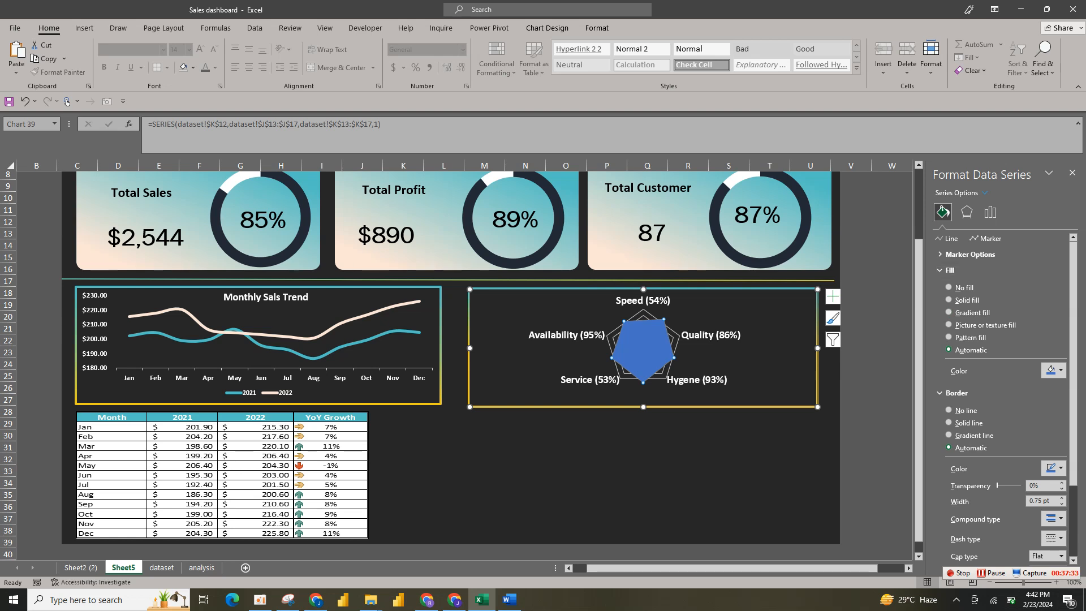
left_click(970, 254)
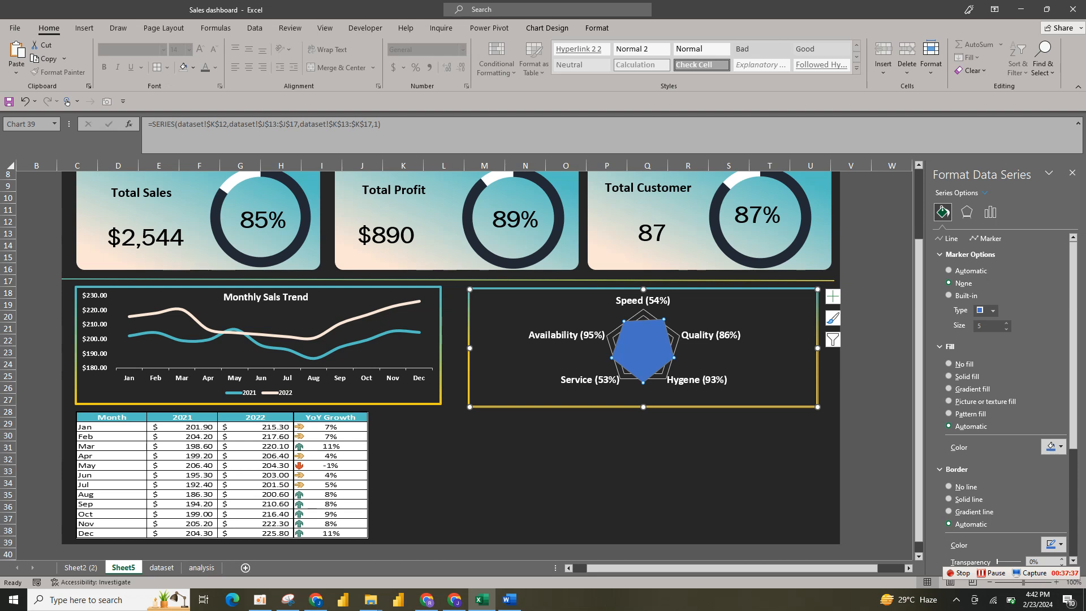
left_click(950, 295)
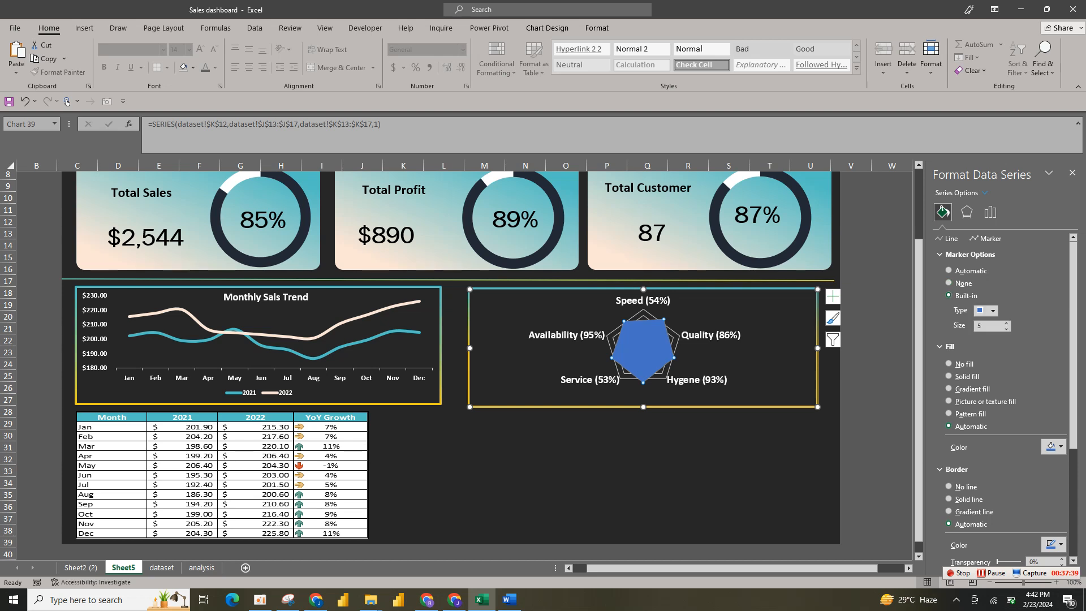
left_click(993, 311)
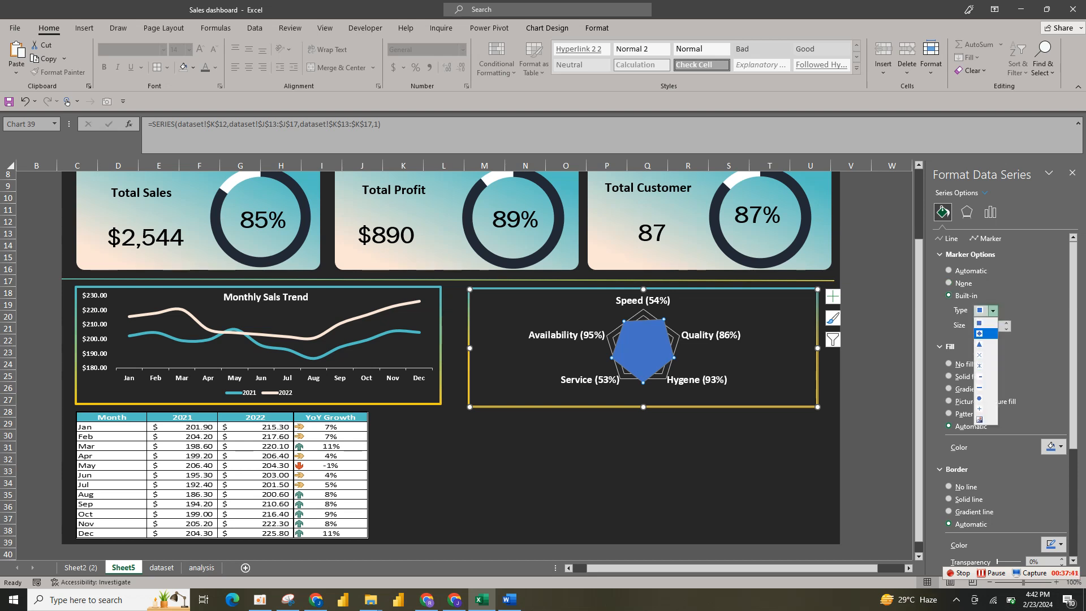
left_click(979, 333)
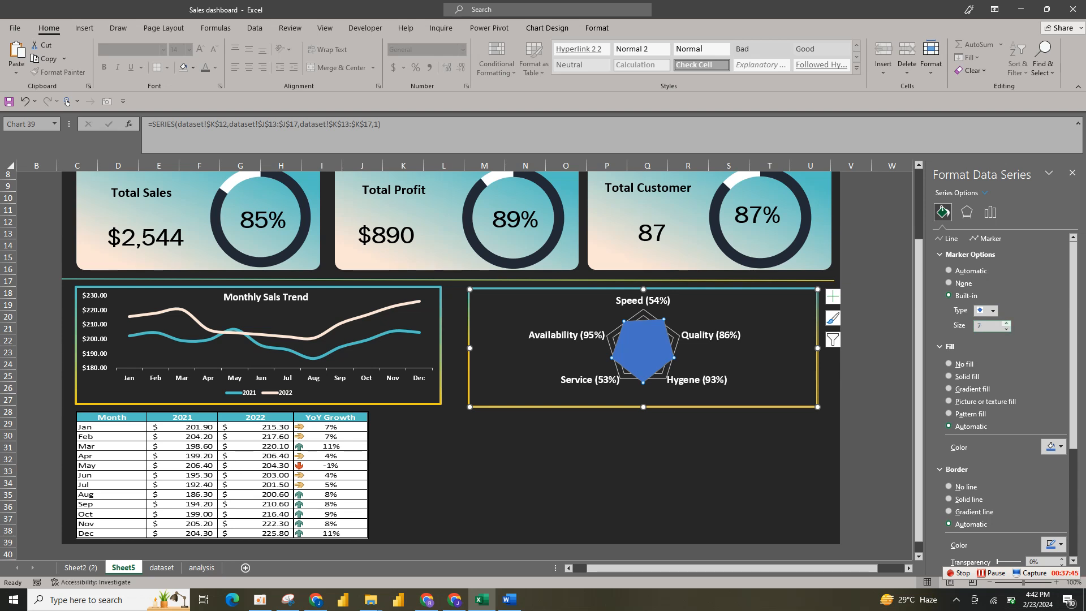
left_click(1006, 323)
Apply a gradient fill to the radar series and colour its middle gradient stop light peach
left_click(1053, 446)
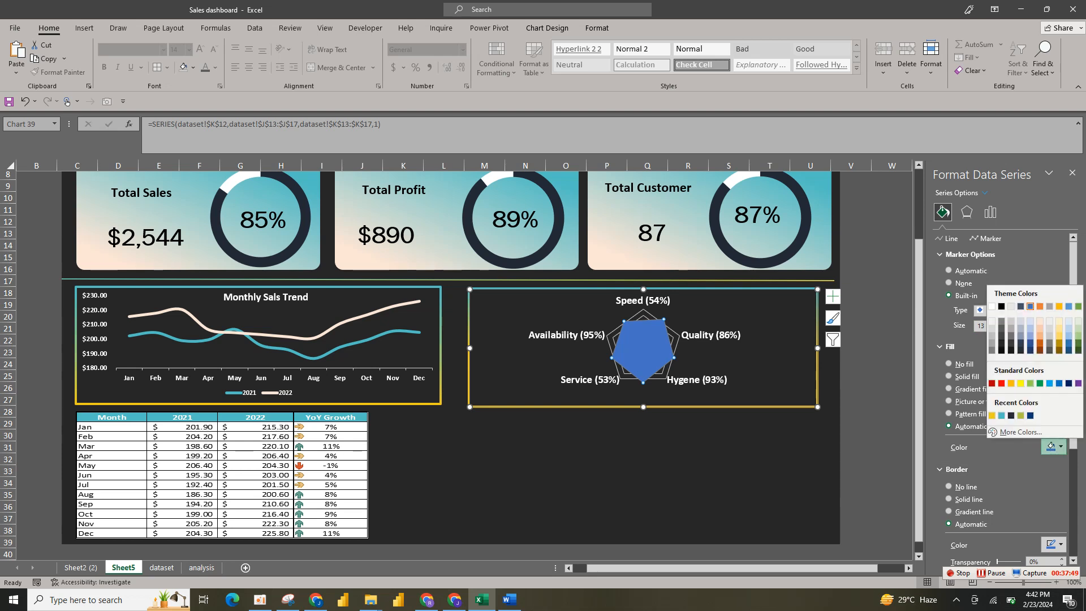
left_click(961, 390)
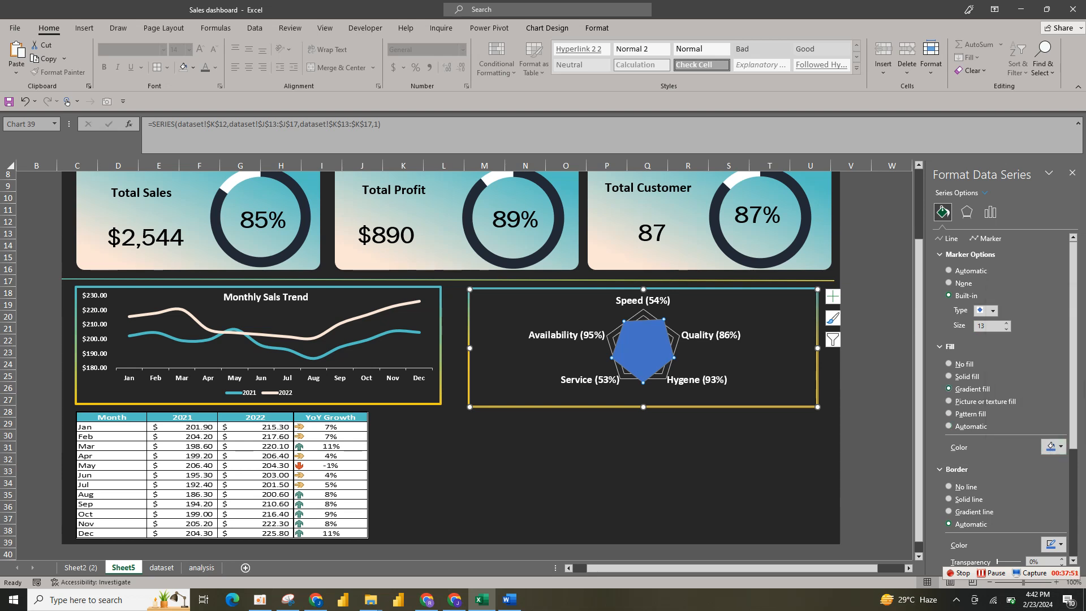
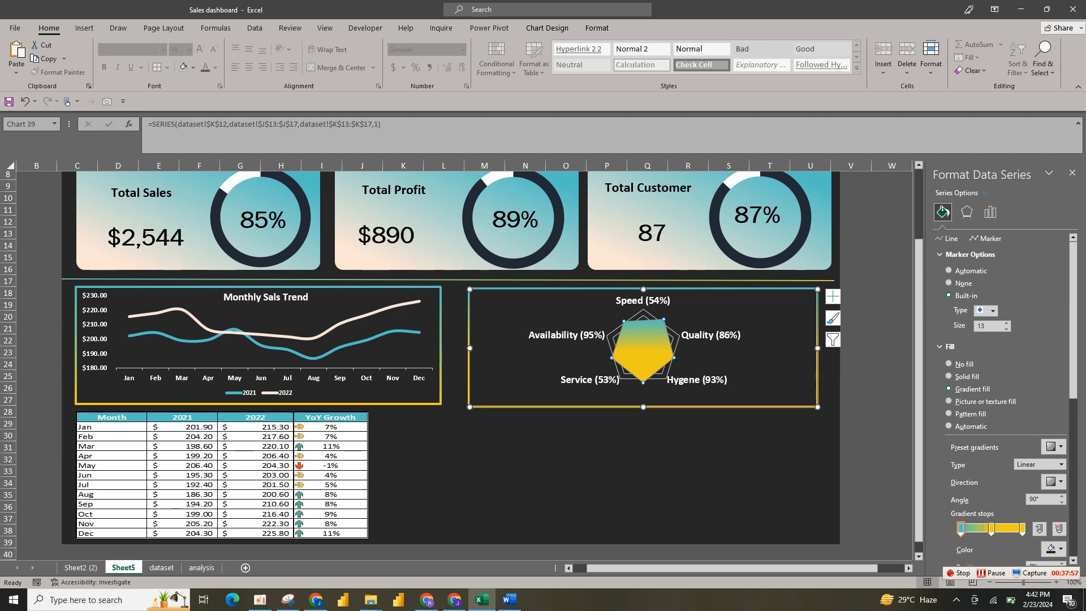
left_click(991, 528)
left_click(1053, 549)
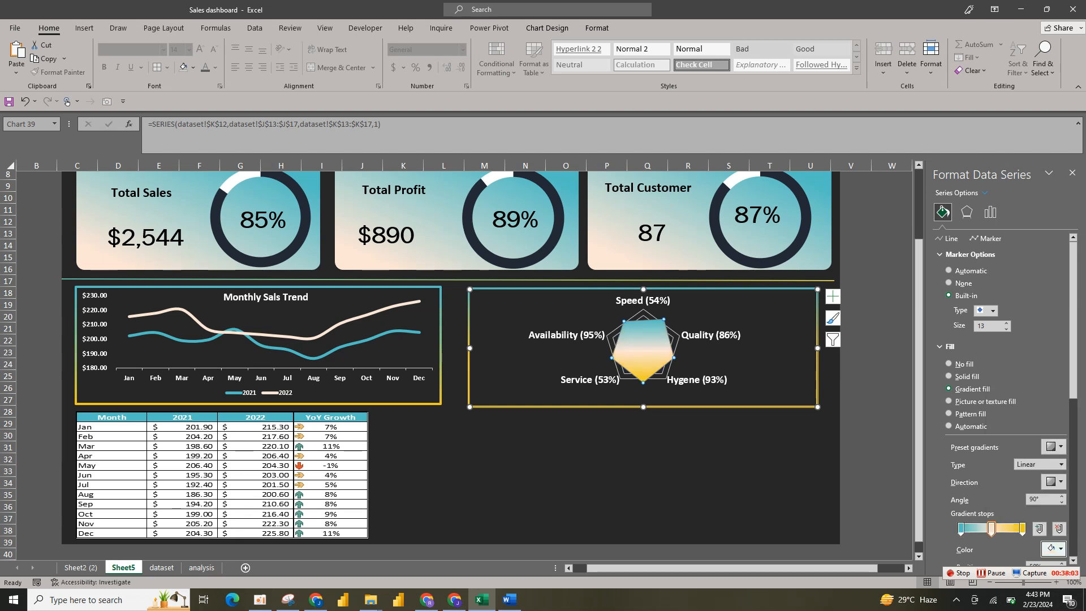
left_click(643, 466)
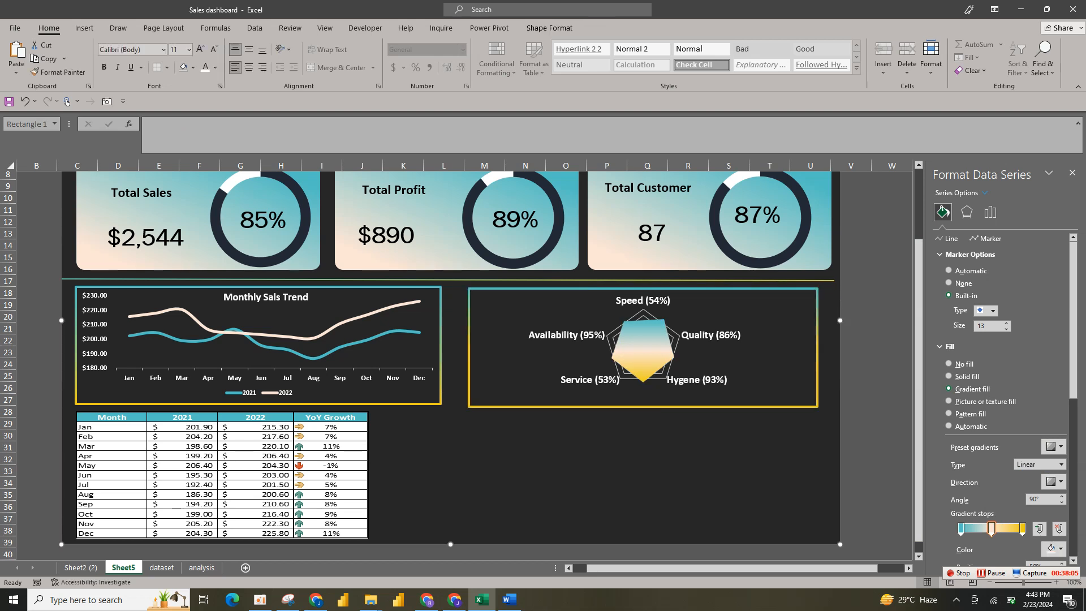
Nudge the radar chart down and place a duplicate of the Monthly Sals Trend title at its upper edge
left_click(673, 370)
left_click_drag(760, 367, 760, 370)
left_click(390, 351)
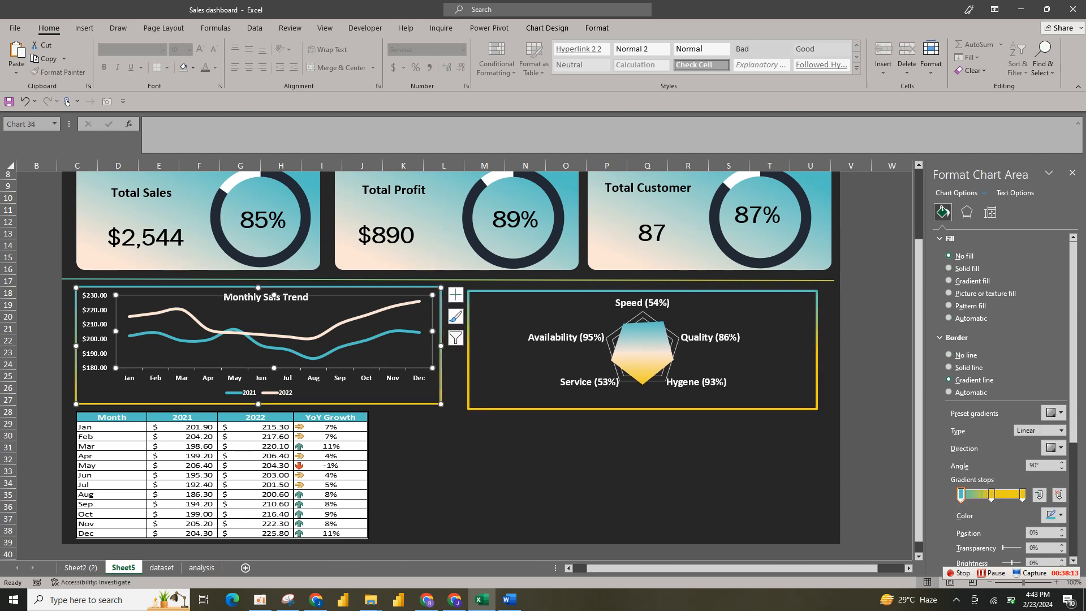
left_click(291, 297)
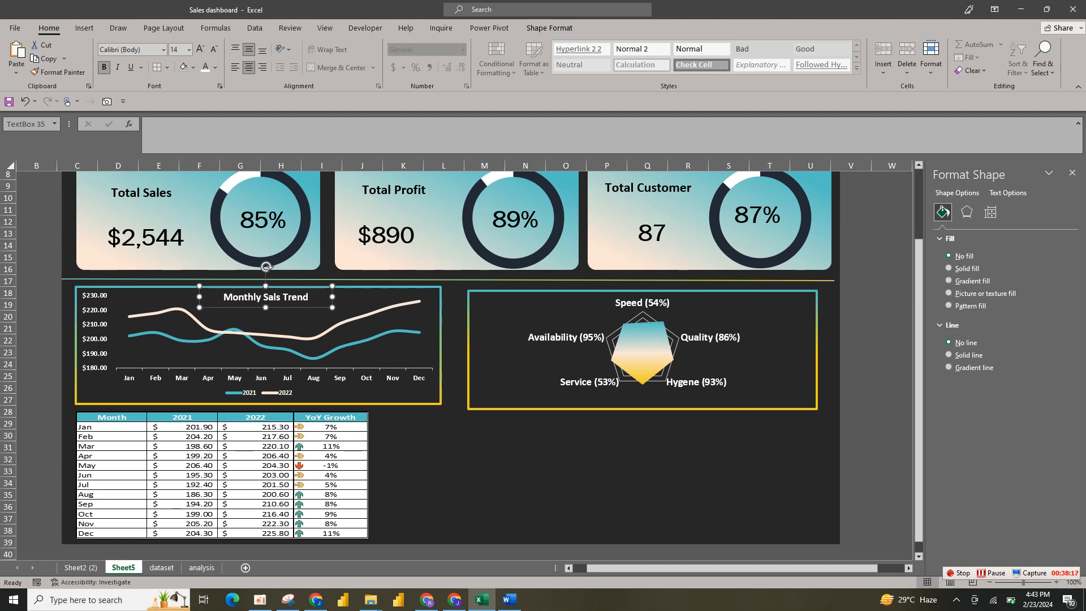
key("ctrl+d")
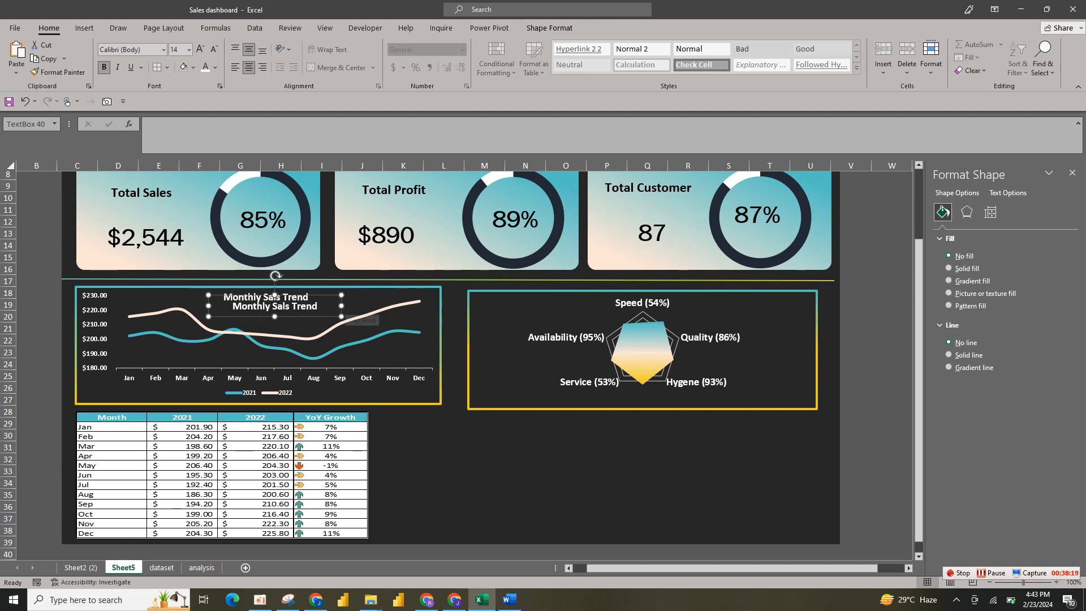
left_click_drag(294, 316, 663, 298)
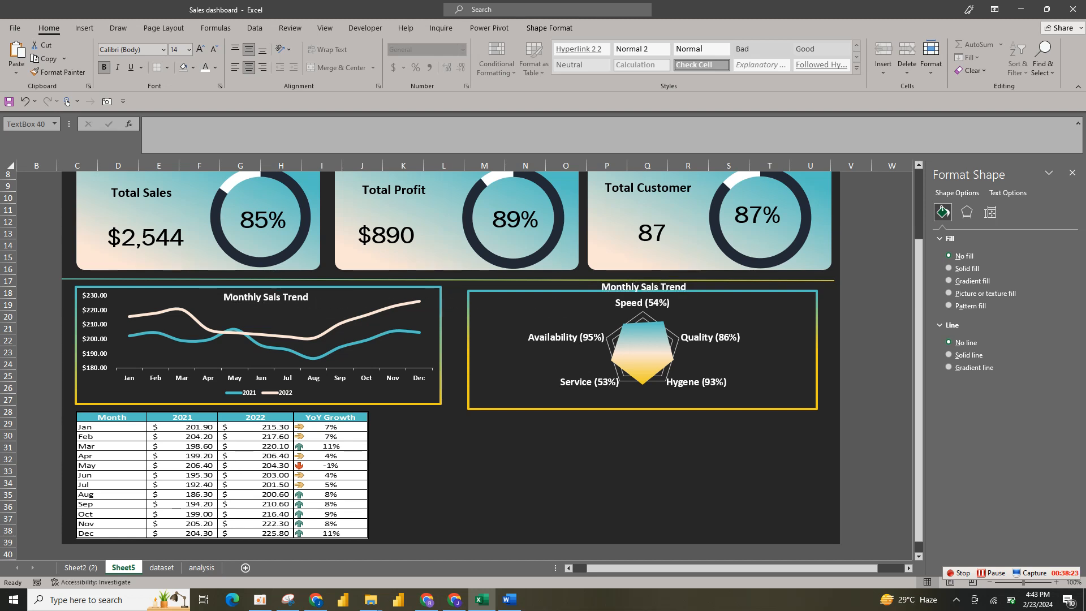
Shift the dashboard's dark background and the radar chart slightly down so the copied title sits above the chart's border
left_click(650, 453)
left_click_drag(650, 452, 651, 459)
left_click(763, 368)
left_click_drag(763, 367, 764, 376)
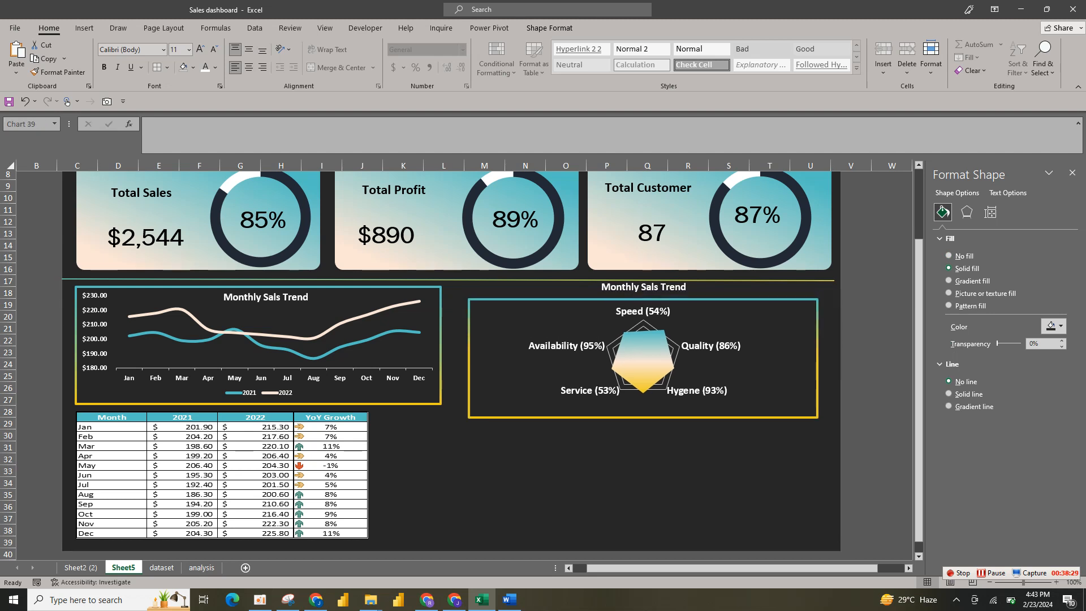
left_click(650, 467)
Shrink the monthly table picture slightly and move it a little right and down below the line chart
left_click(254, 475)
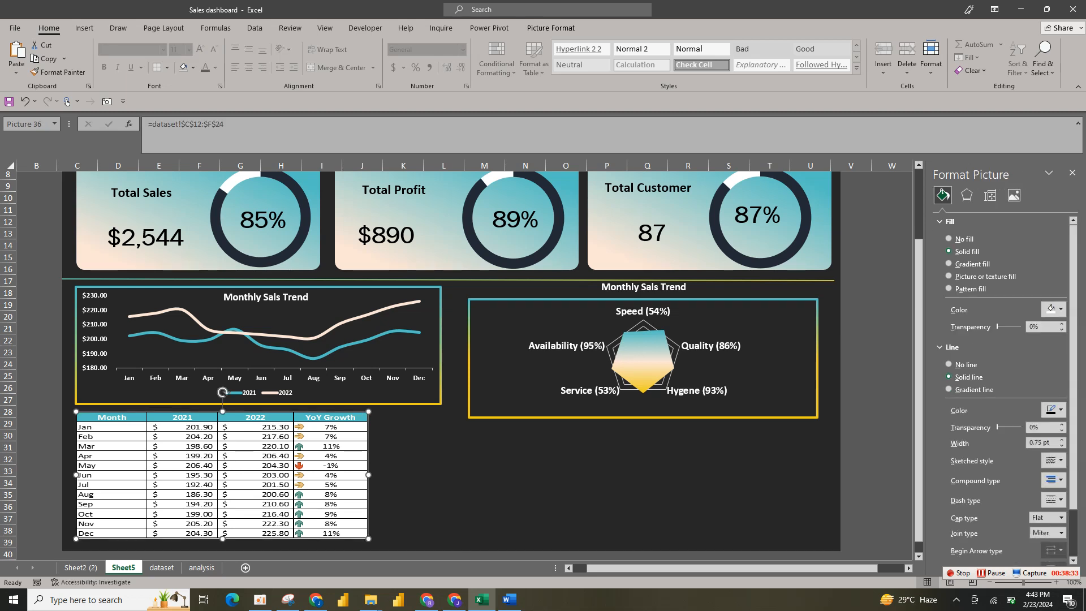
left_click_drag(368, 411, 359, 416)
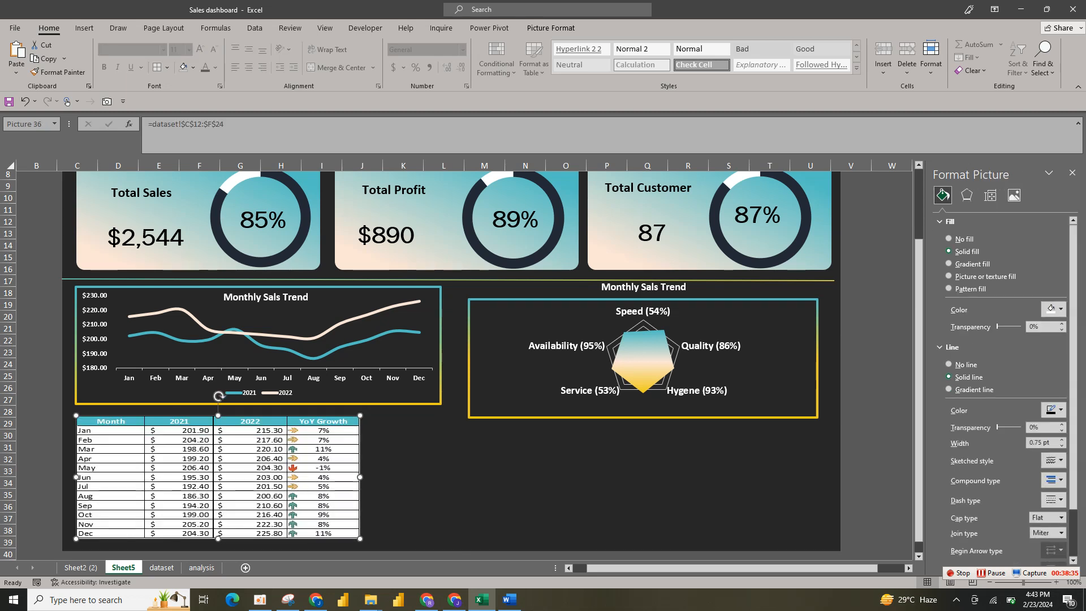
left_click_drag(255, 475, 277, 479)
Move the line chart down level with the radar chart and place its Monthly Sals Trend title above the border
left_click_drag(334, 393, 332, 404)
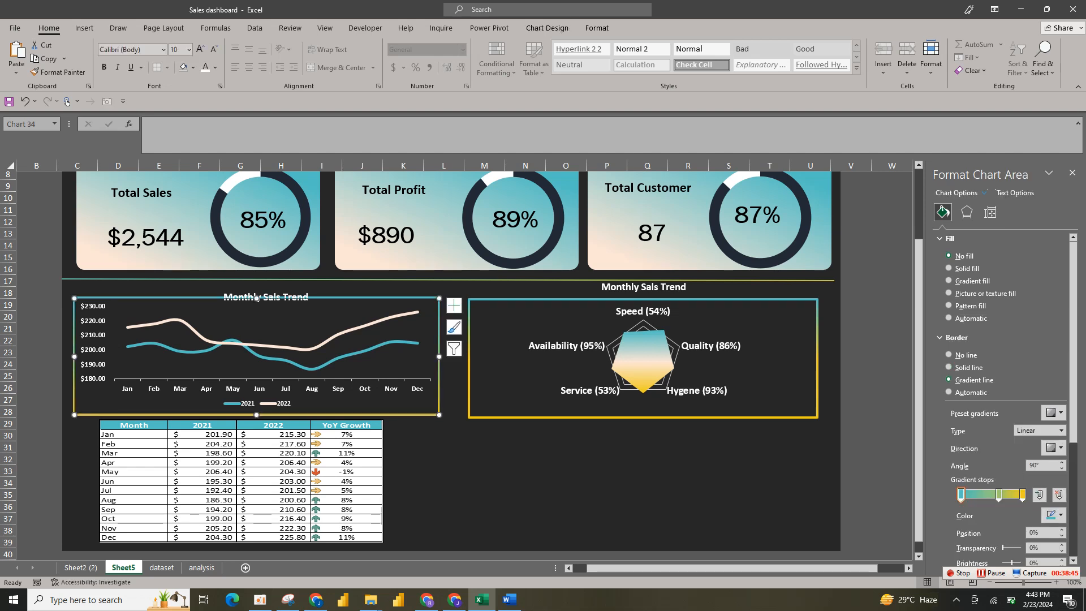
left_click(304, 297)
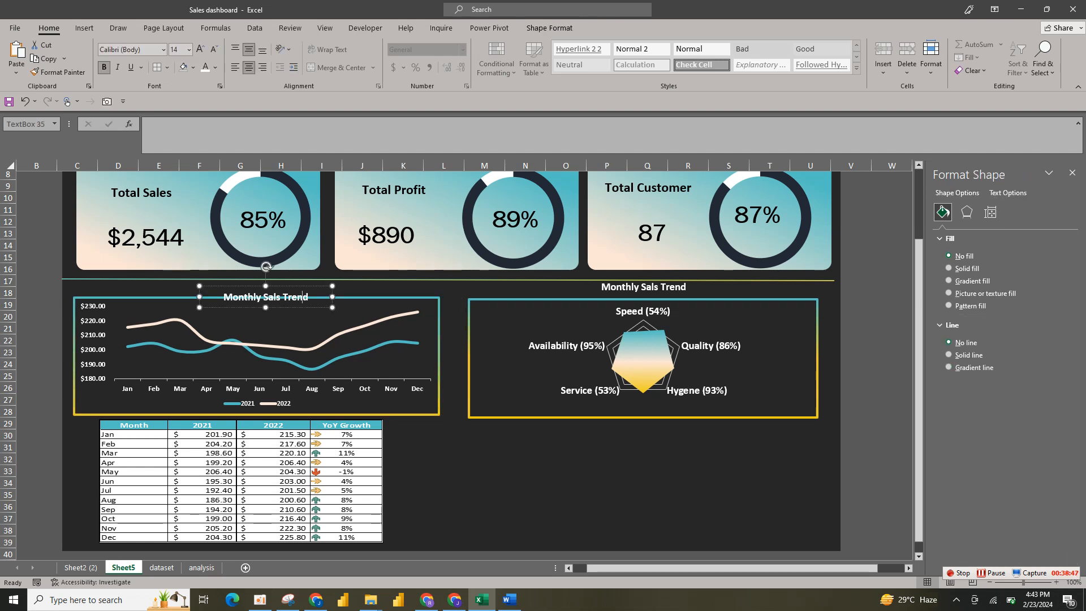
mouse_move(305, 297)
left_mouse_down()
mouse_move(307, 272)
mouse_move(311, 289)
left_mouse_up()
Nudge the title above the radar chart level with the line chart's title and change its text to "Customer Satisfaction"
left_click(660, 287)
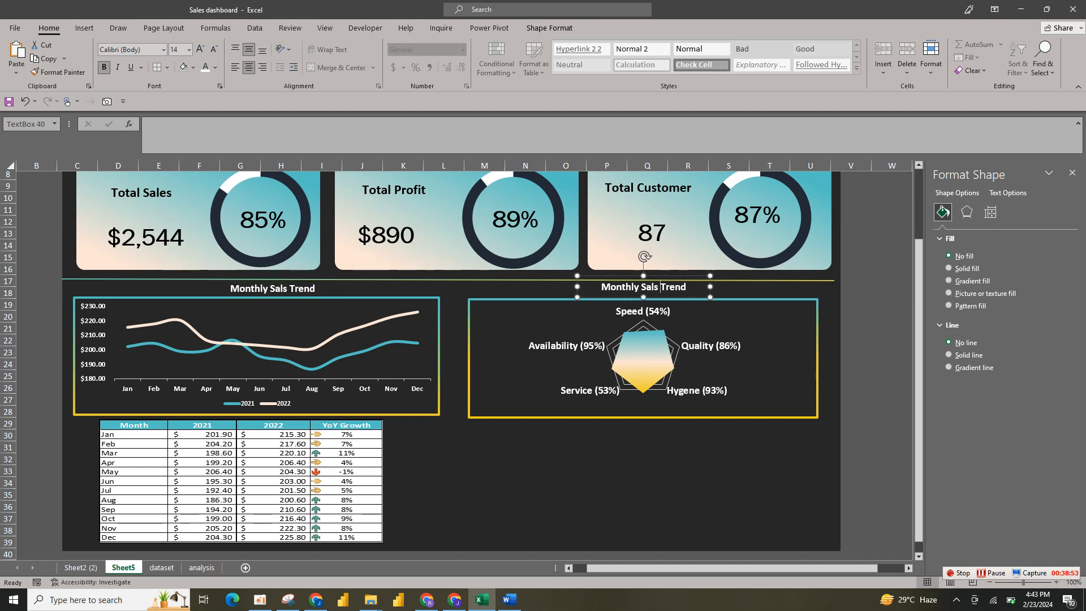
key("Down")
key("Down")
key("Left")
key("Left")
key("Left")
key("Left")
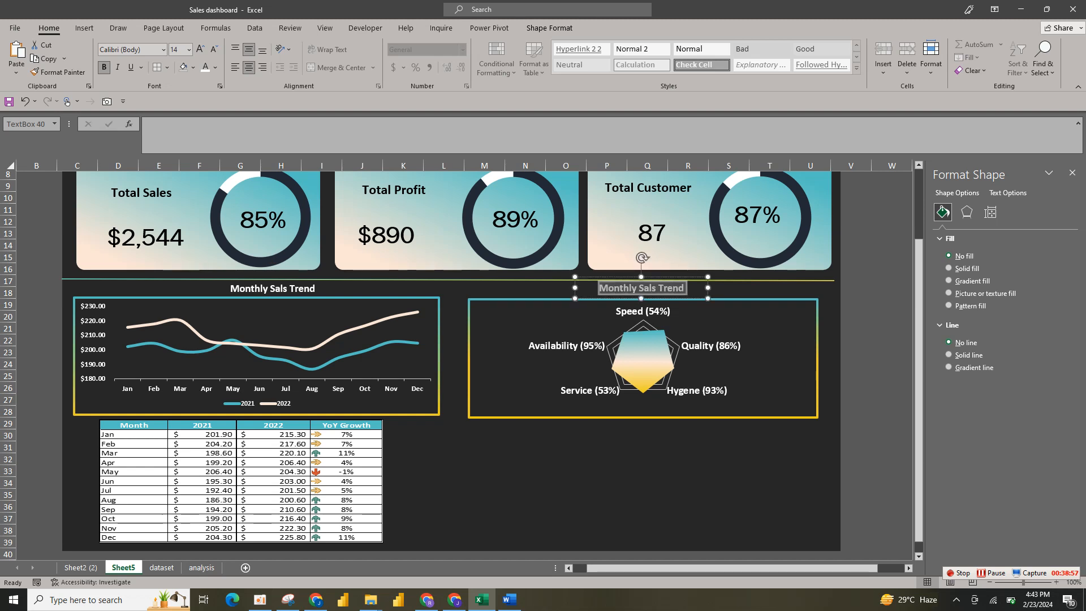
type("Cust")
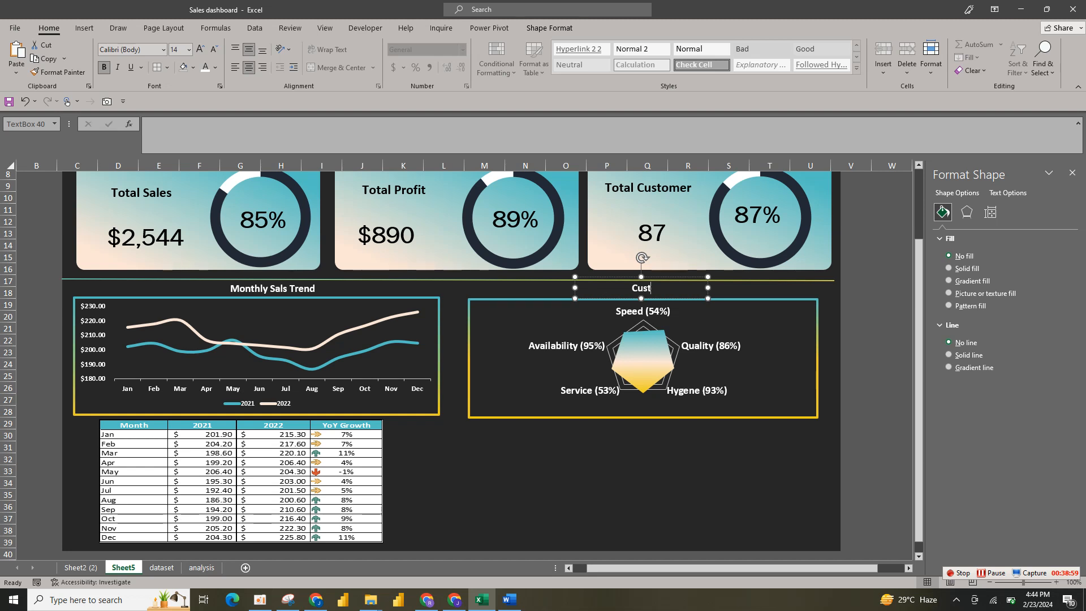
type("omer Satisfaction")
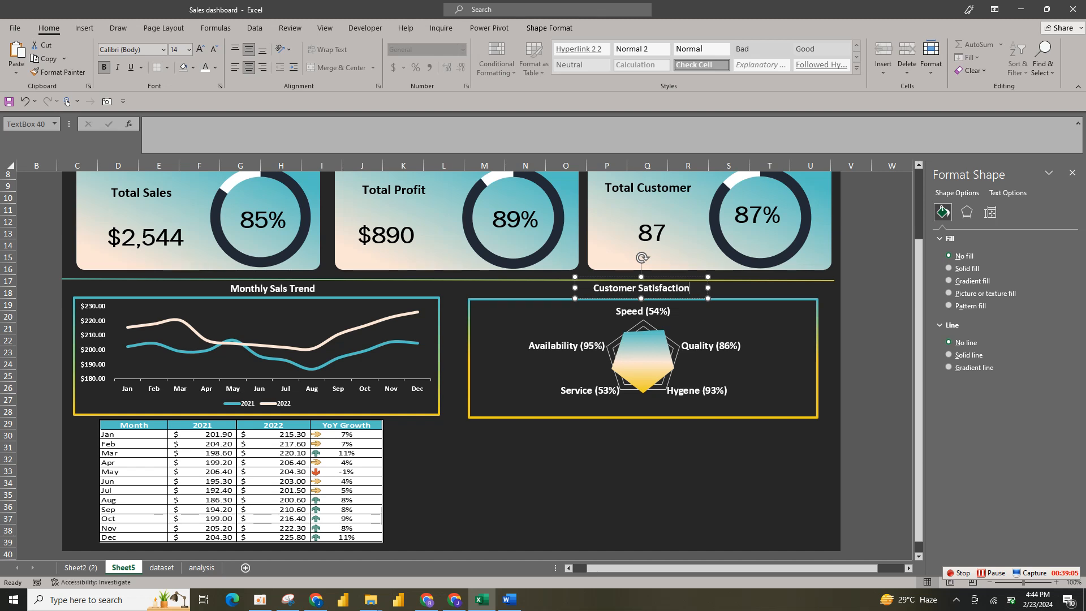
left_click(272, 367)
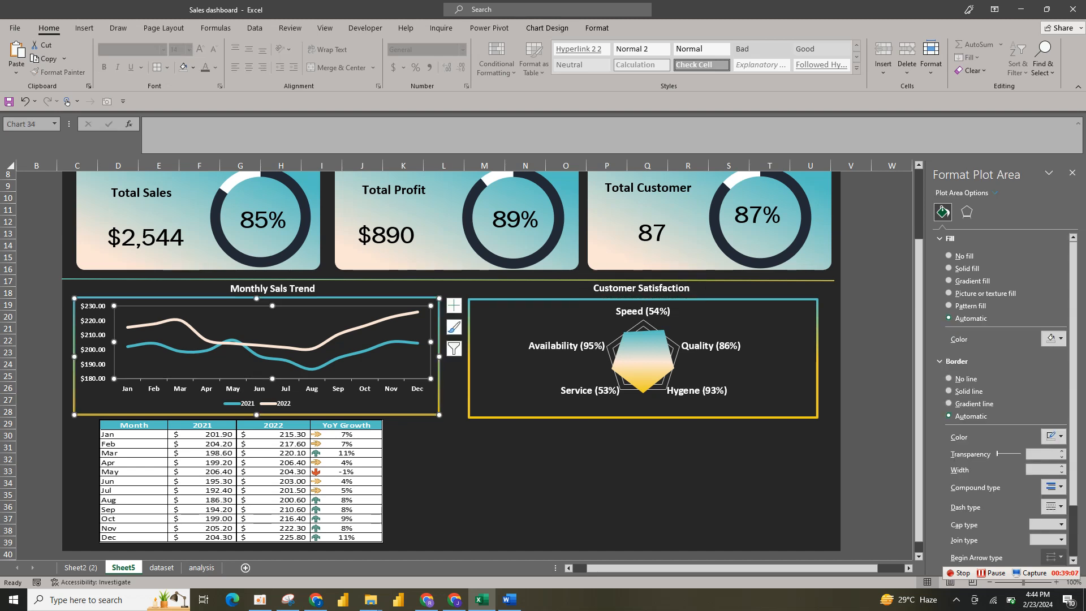
left_click(76, 537)
left_click(642, 359)
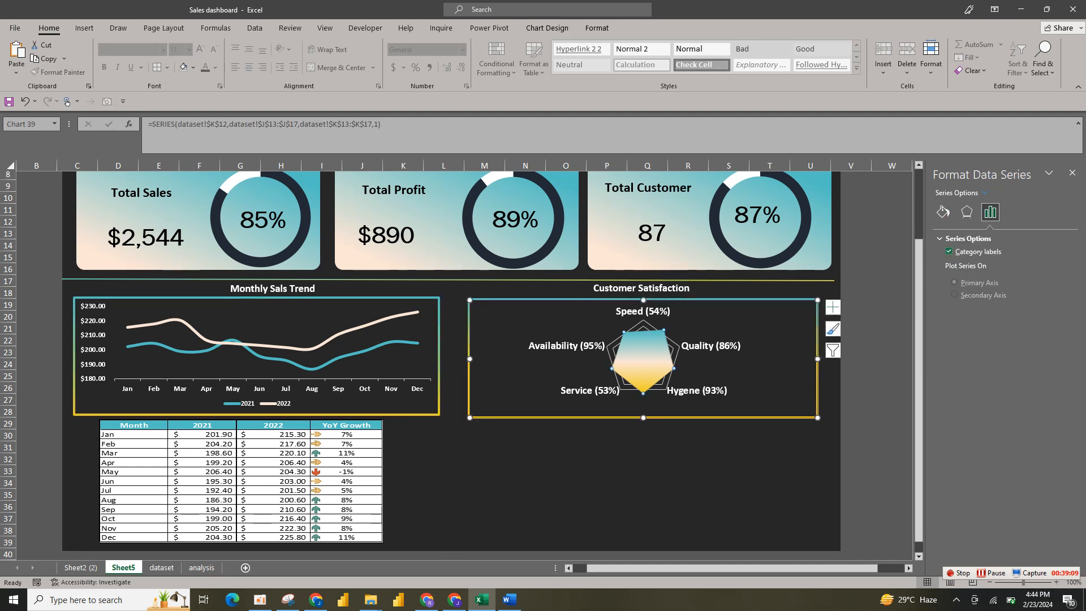
left_click(639, 475)
left_click(226, 485)
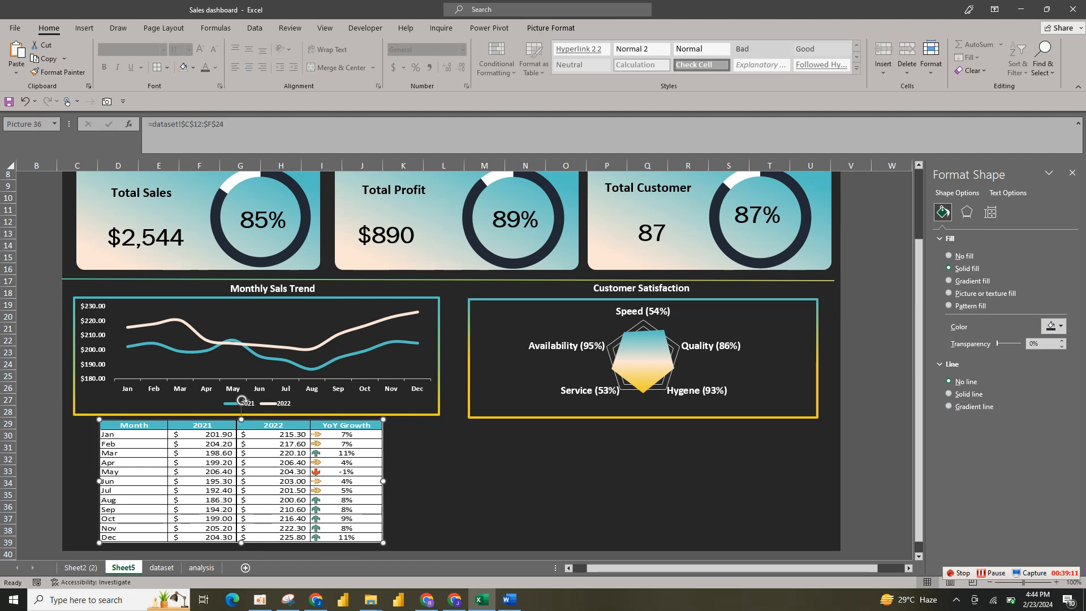
Check the reference dashboard on Sheet2 (2) and insert a 2-D clustered column chart from G12:H19 on the dataset sheet
left_click(81, 568)
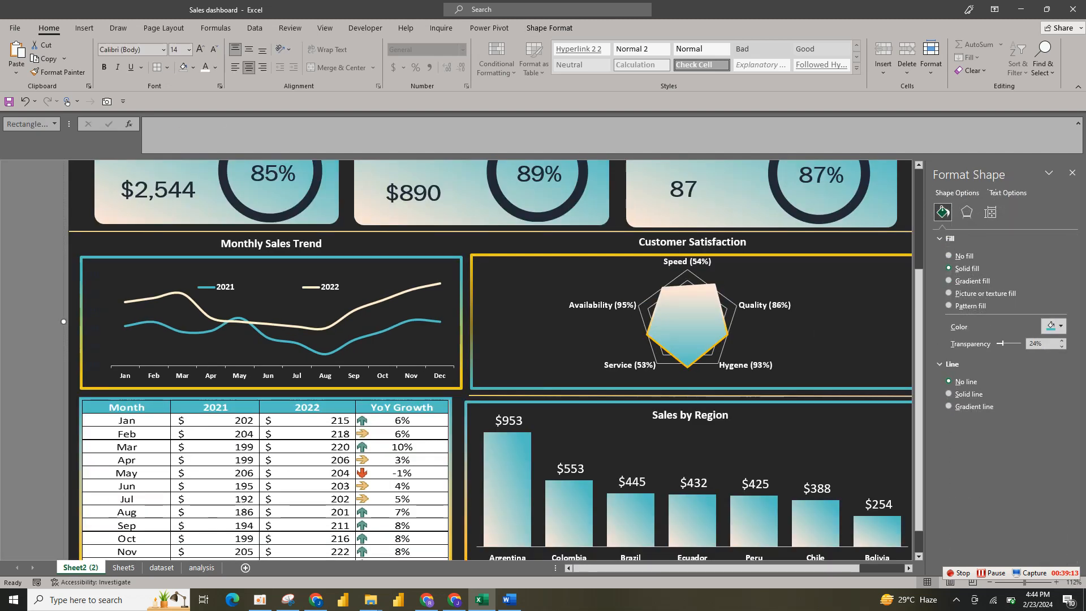
left_click(161, 567)
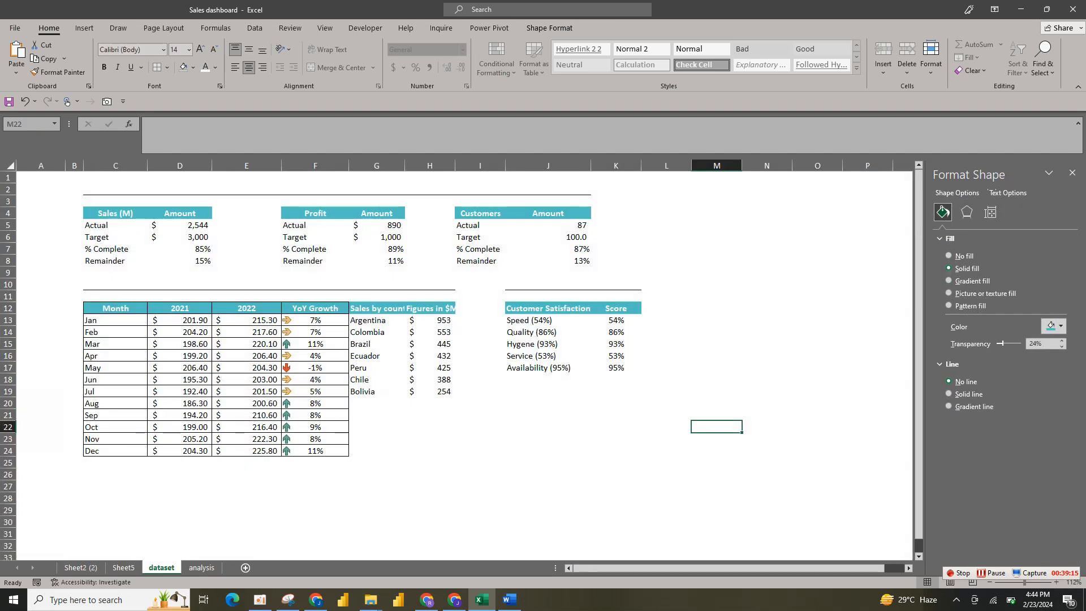
left_click_drag(376, 308, 447, 391)
left_click(84, 28)
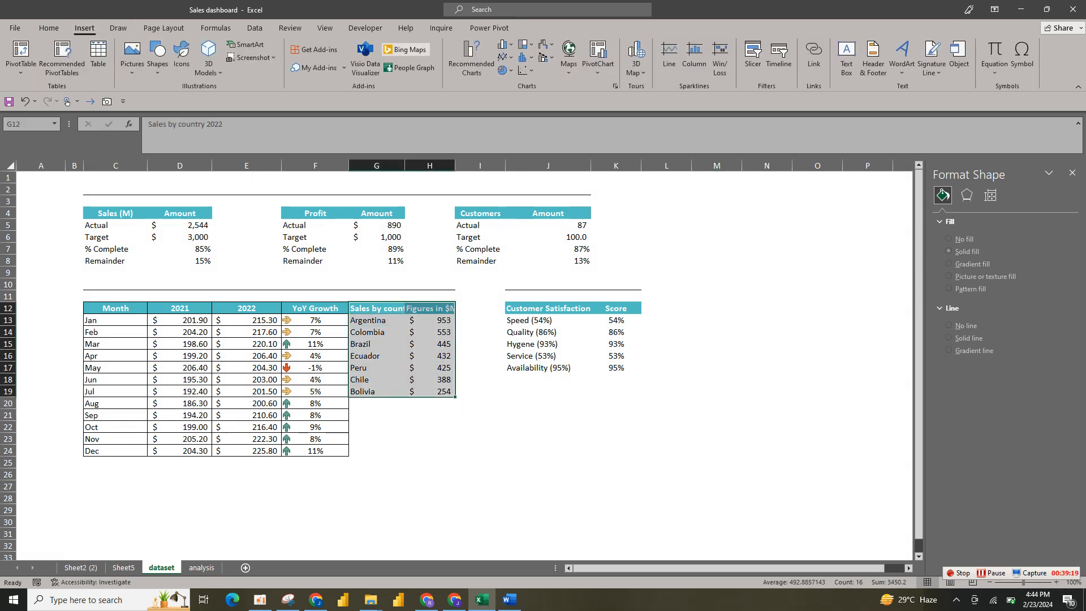
left_click(505, 44)
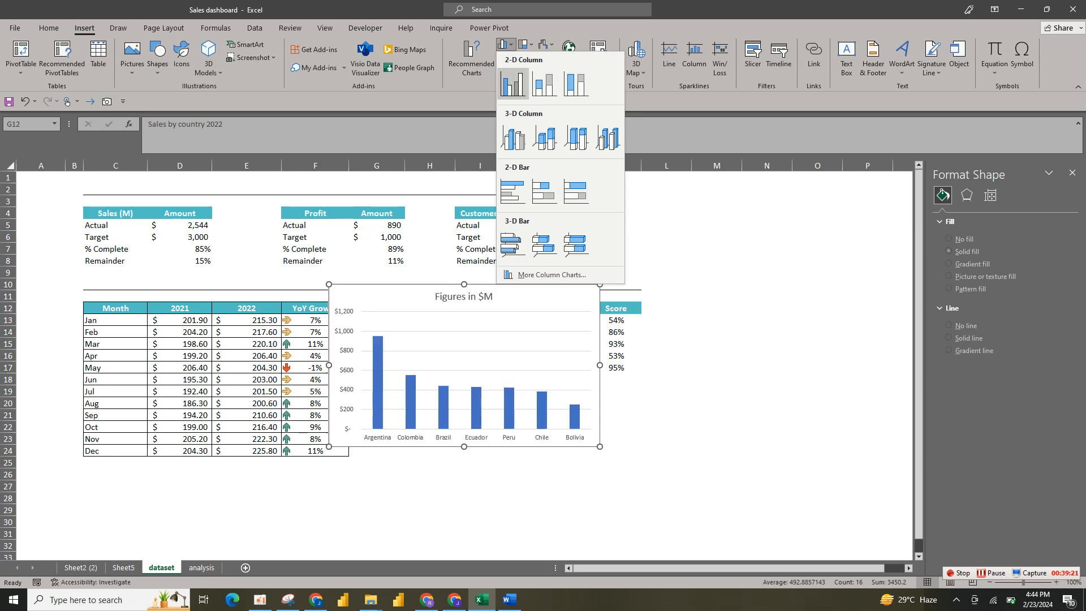
left_click(513, 84)
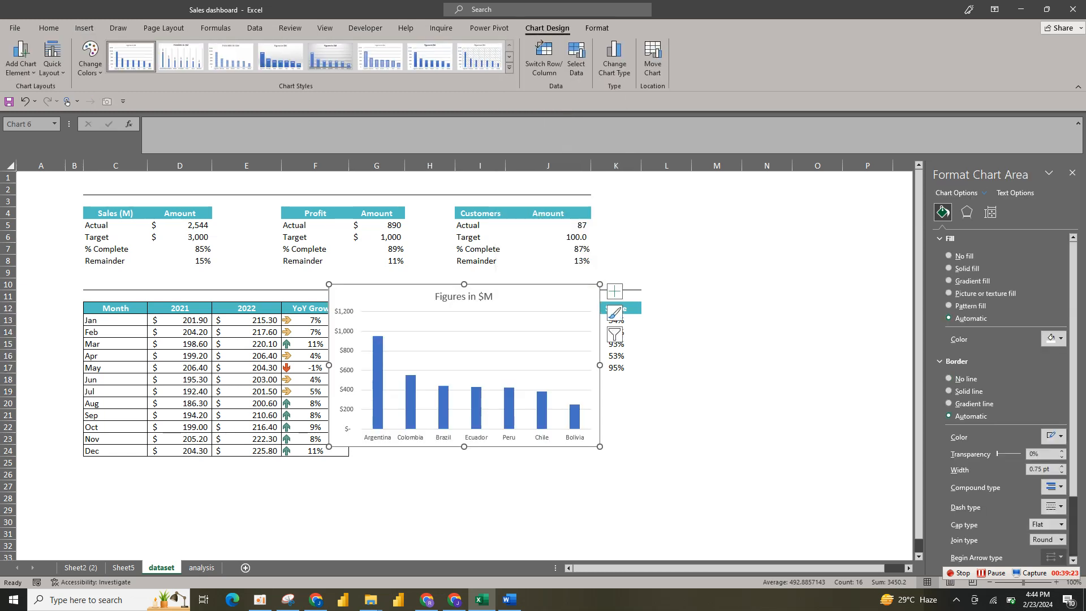
Remove the gridlines, chart title and primary vertical axis from the sales-by-country column chart, keeping the horizontal axis
left_click(641, 291)
left_click(669, 305)
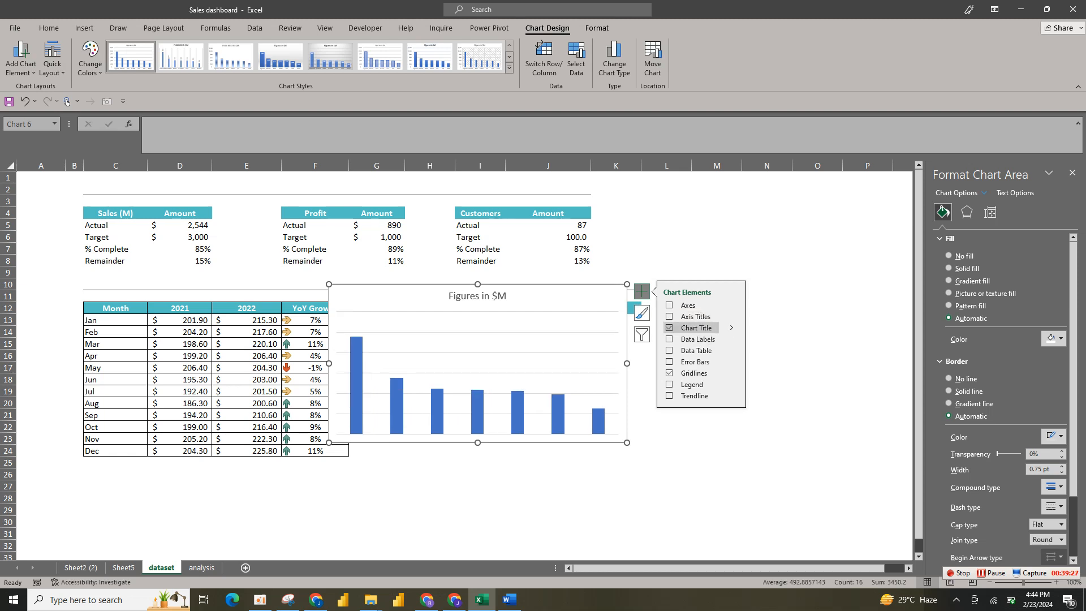
left_click(669, 374)
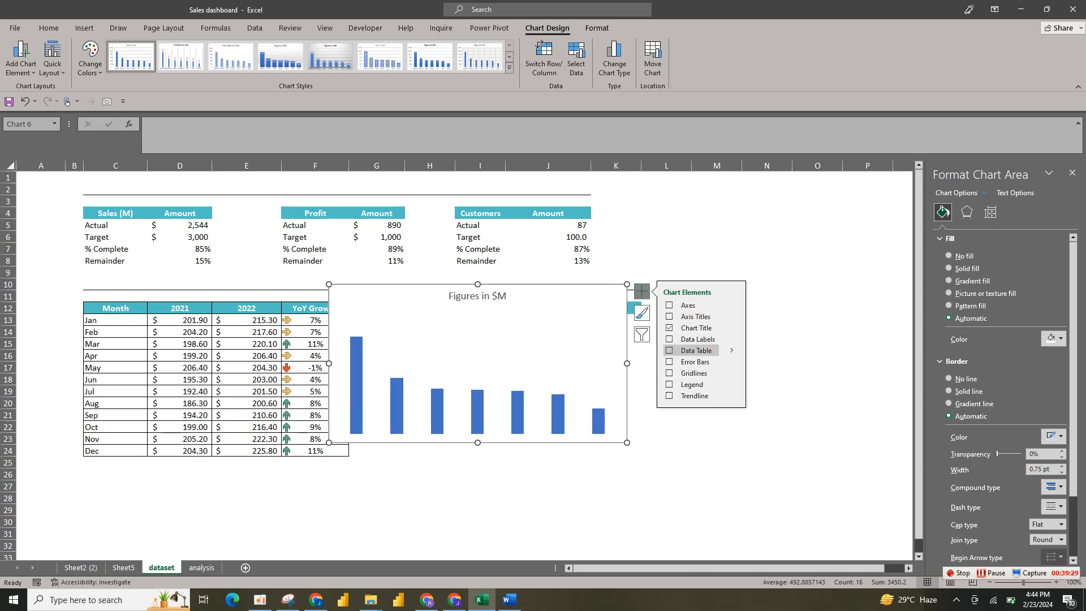
left_click(669, 328)
left_click(669, 304)
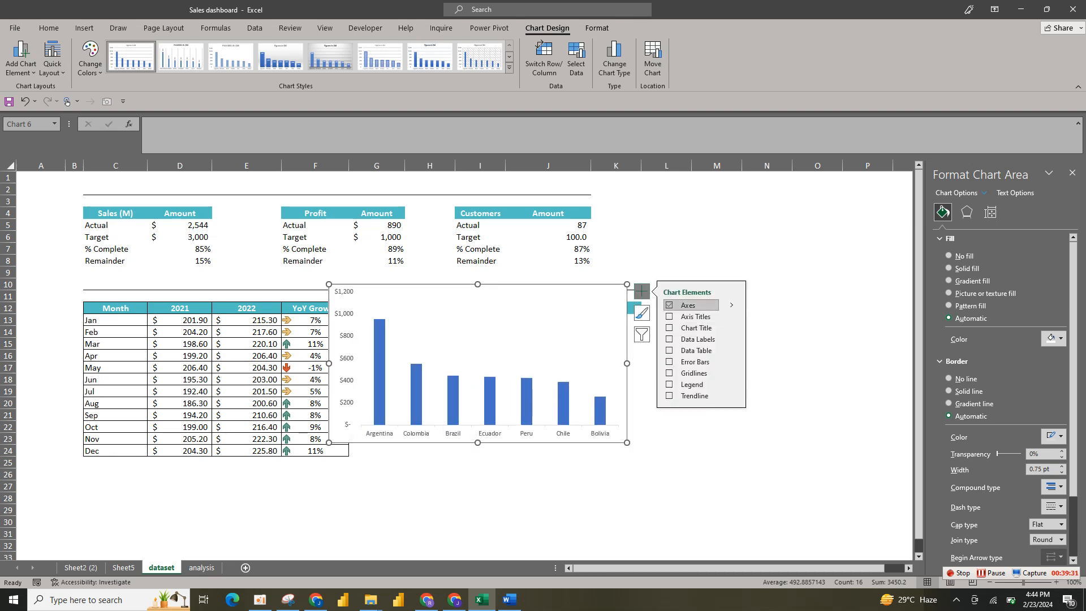
left_click(732, 306)
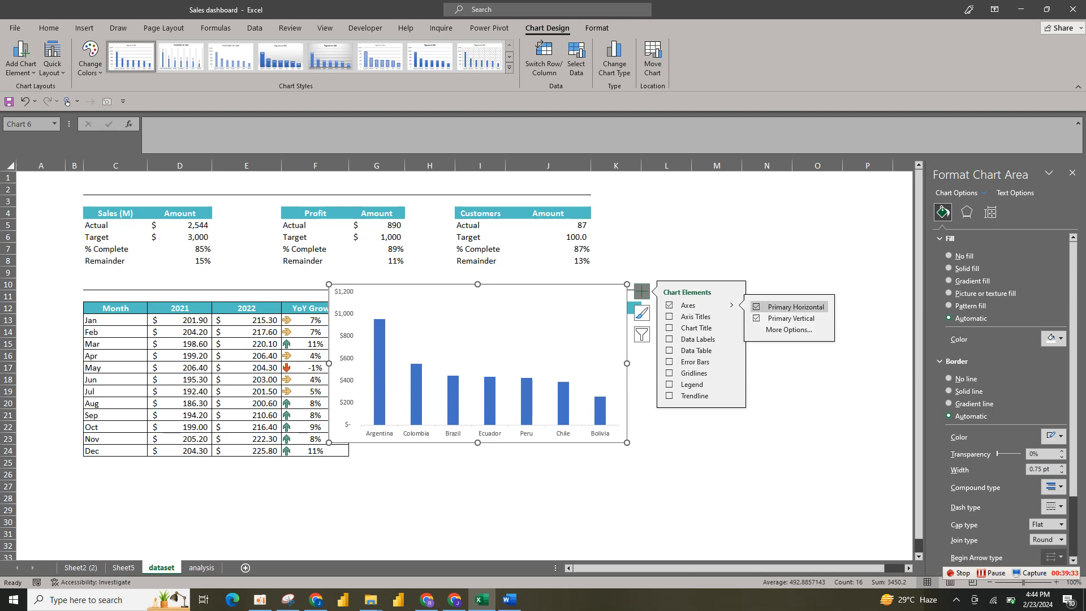
left_click(756, 318)
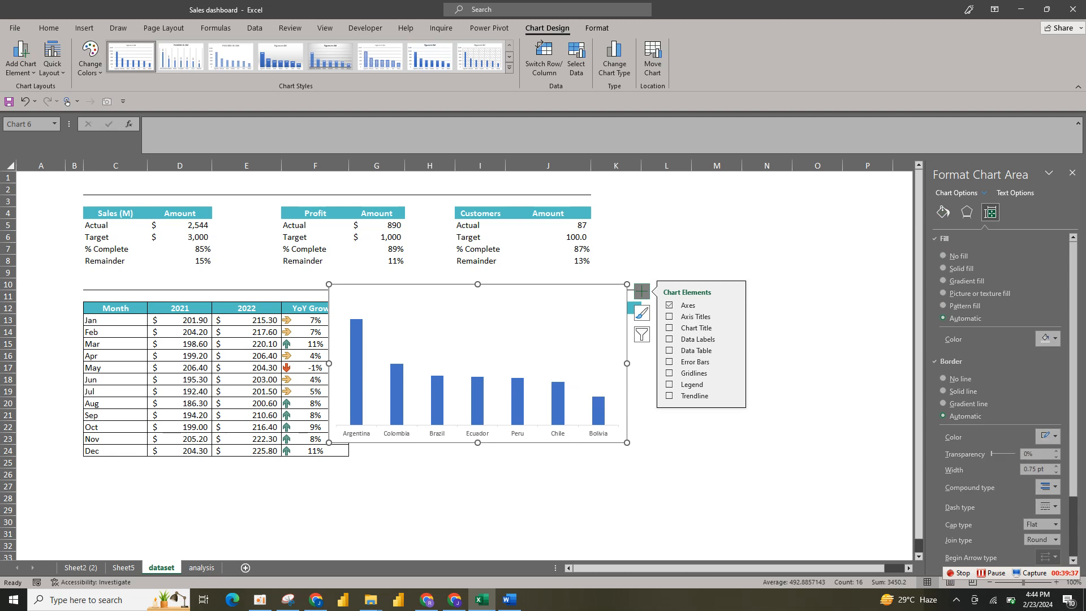
Widen the chart's columns by setting the data series gap width to 16%
left_click(989, 213)
left_click(598, 411)
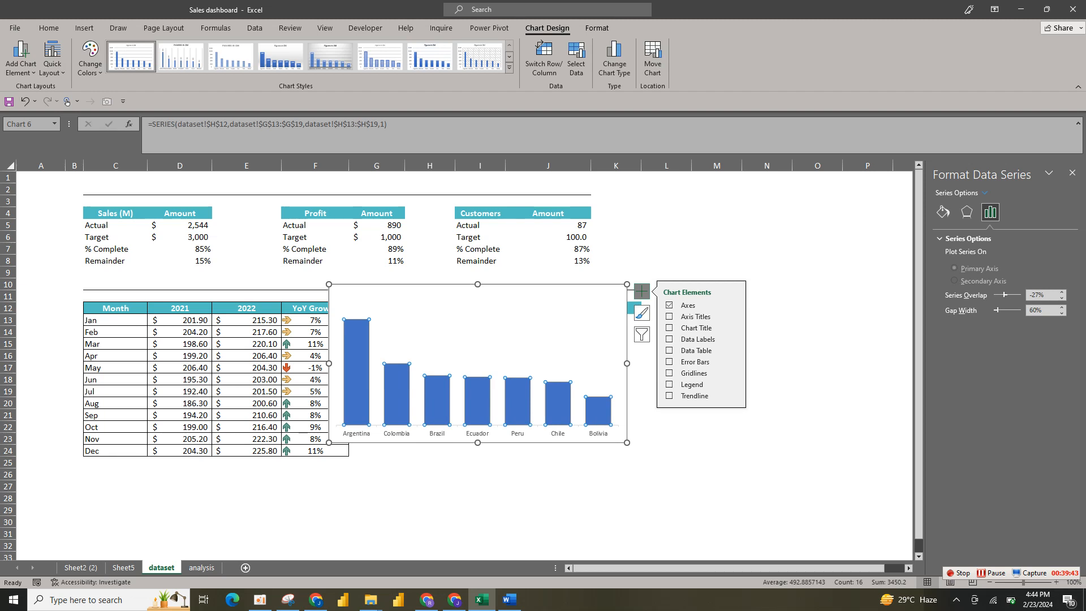
left_click(598, 411)
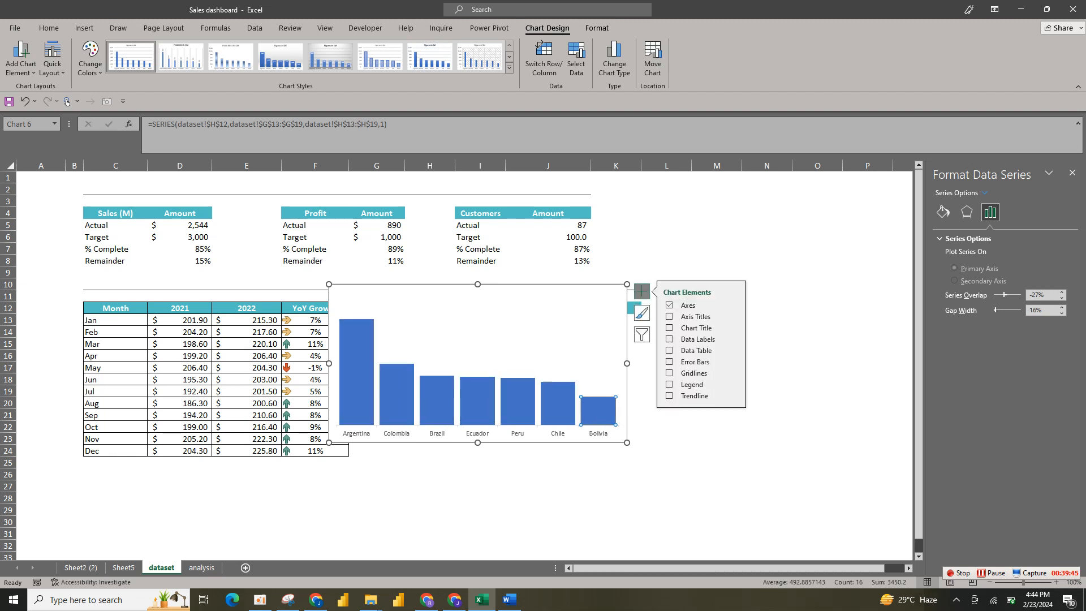
Give the whole column series no border line and a gradient fill
left_click(596, 361)
left_click(599, 411)
left_click(942, 211)
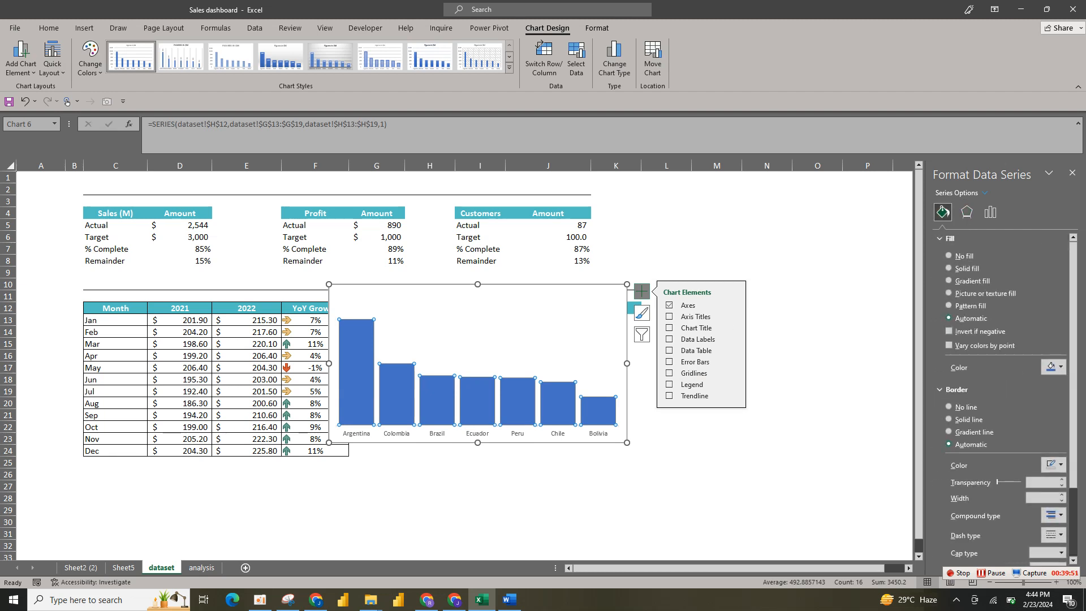
left_click(949, 407)
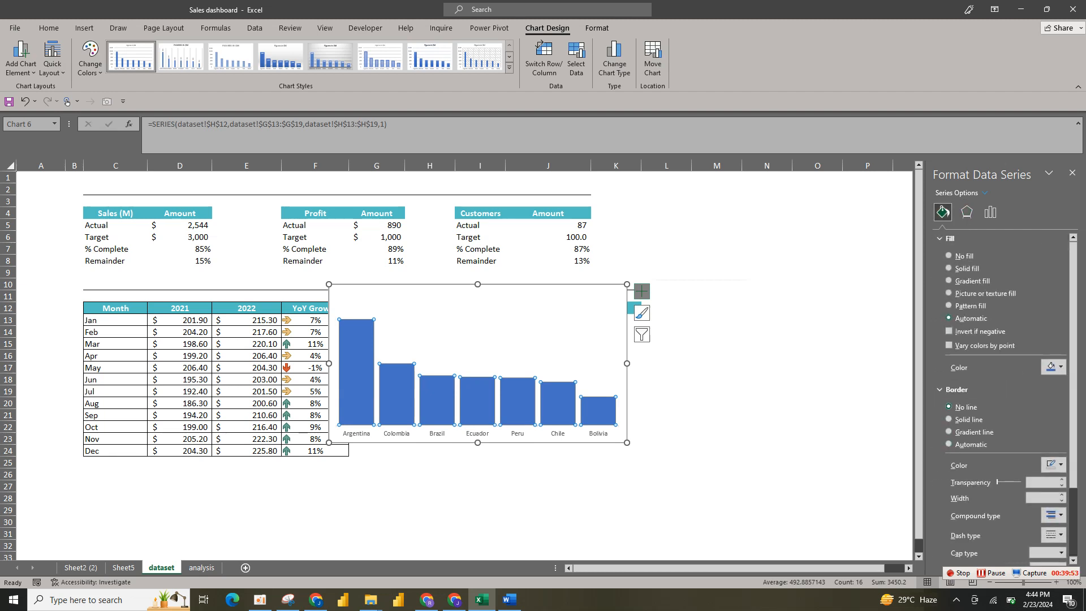
left_click(949, 281)
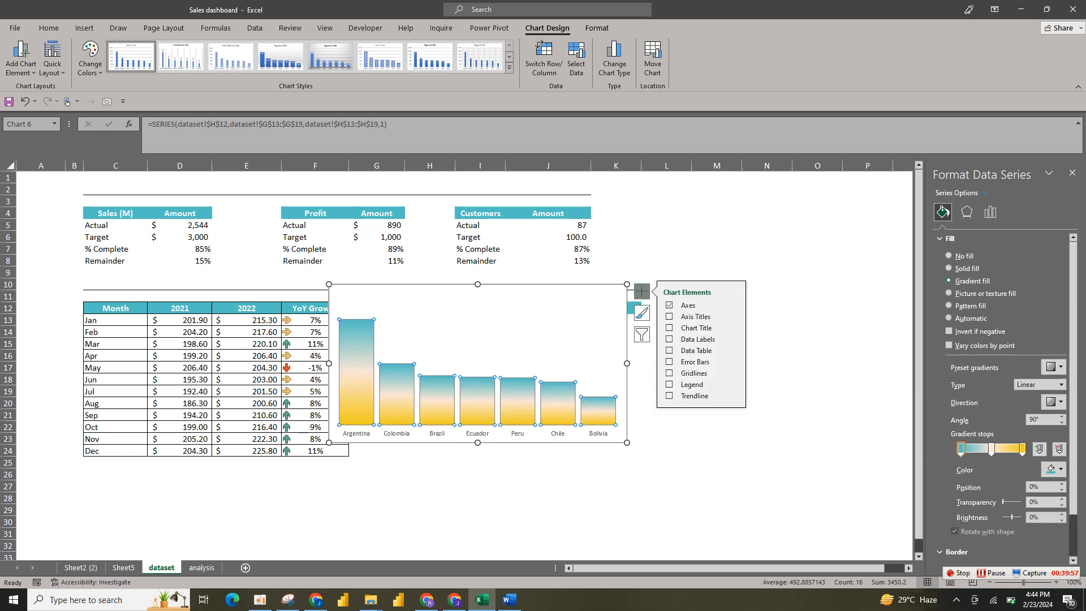
Following the reference columns on Sheet2 (2), delete the yellow gradient stop and arrange the fill from cream at 18% to teal at 100%
left_click(81, 568)
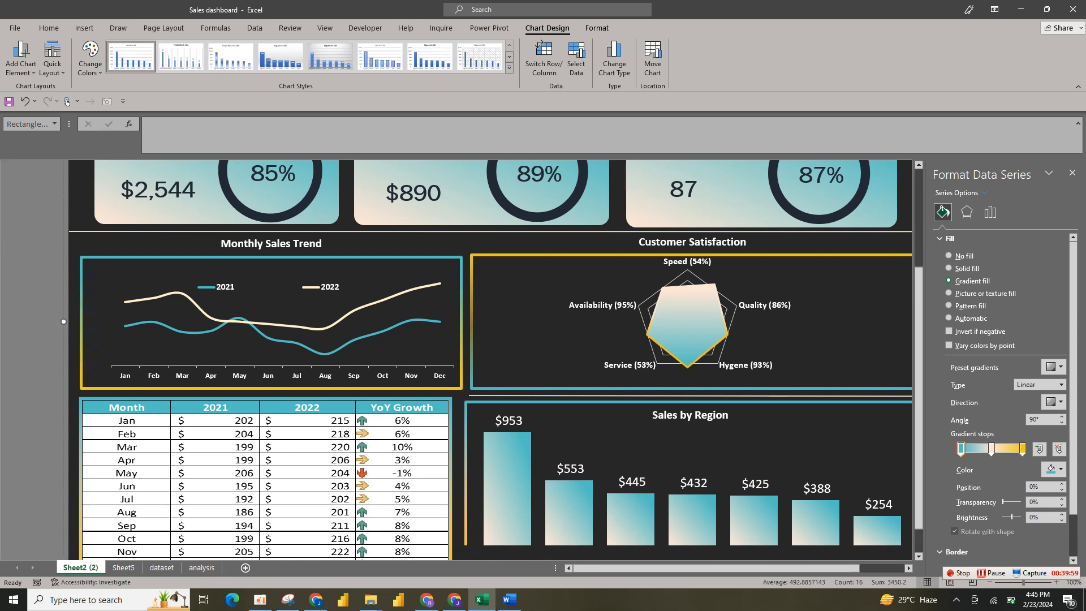
left_click(507, 489)
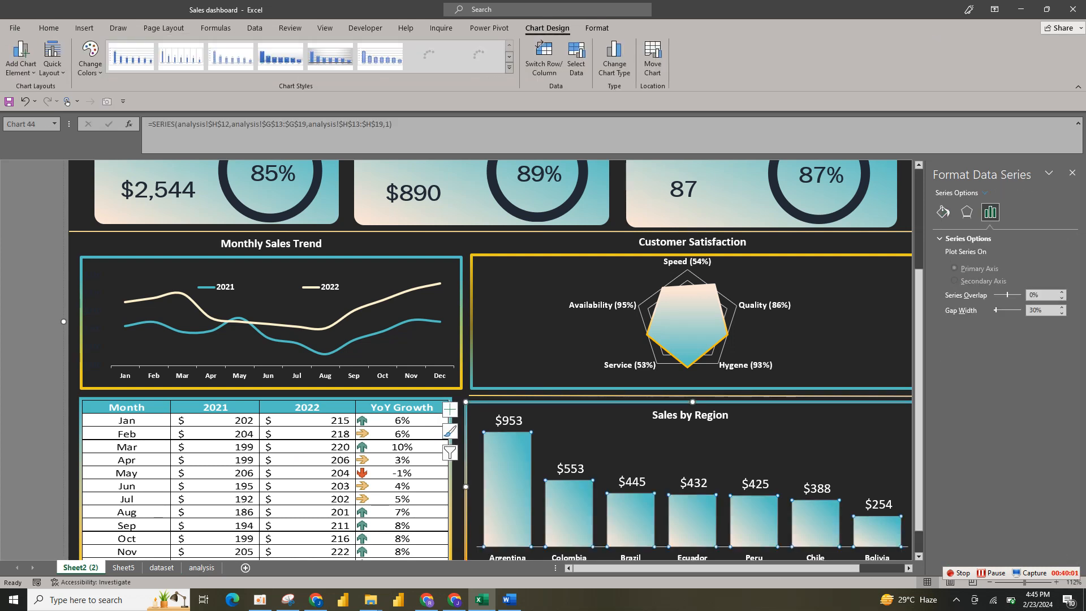
left_click(943, 211)
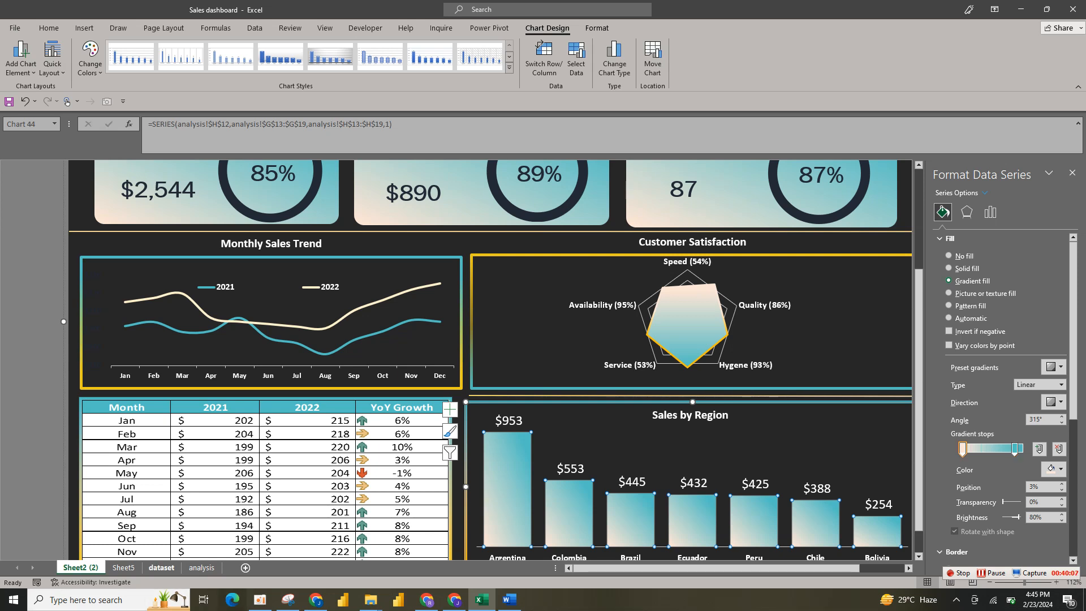
left_click(161, 567)
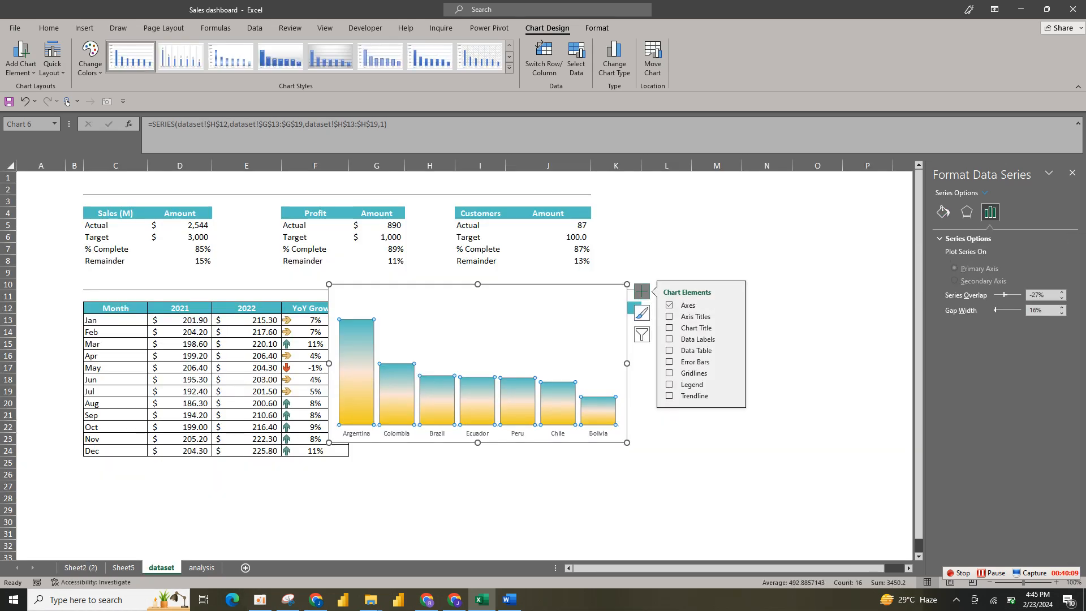
left_click(597, 411)
left_click(566, 340)
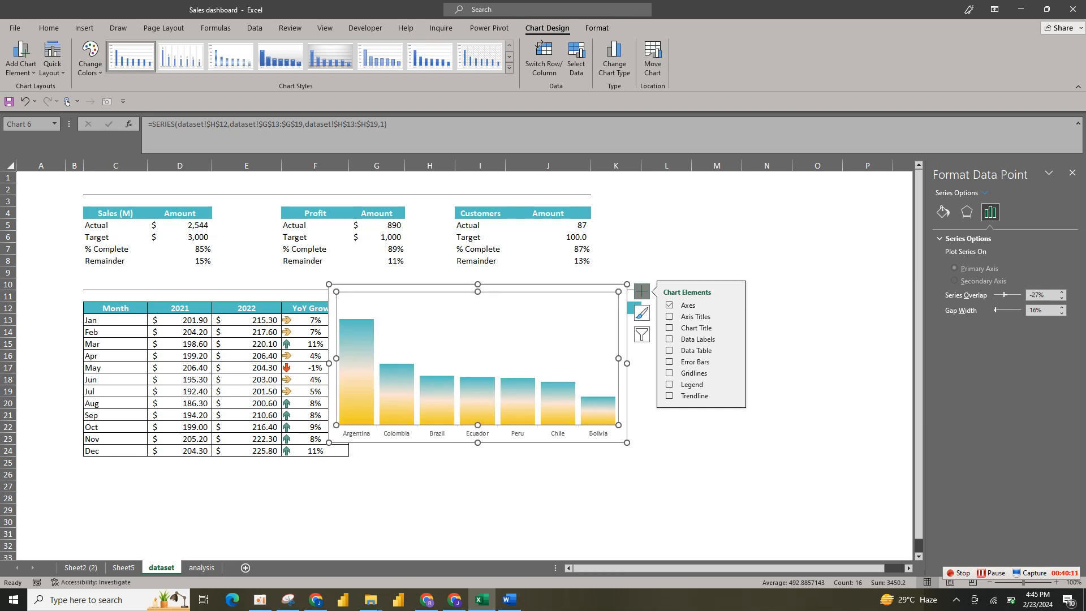
left_click(517, 401)
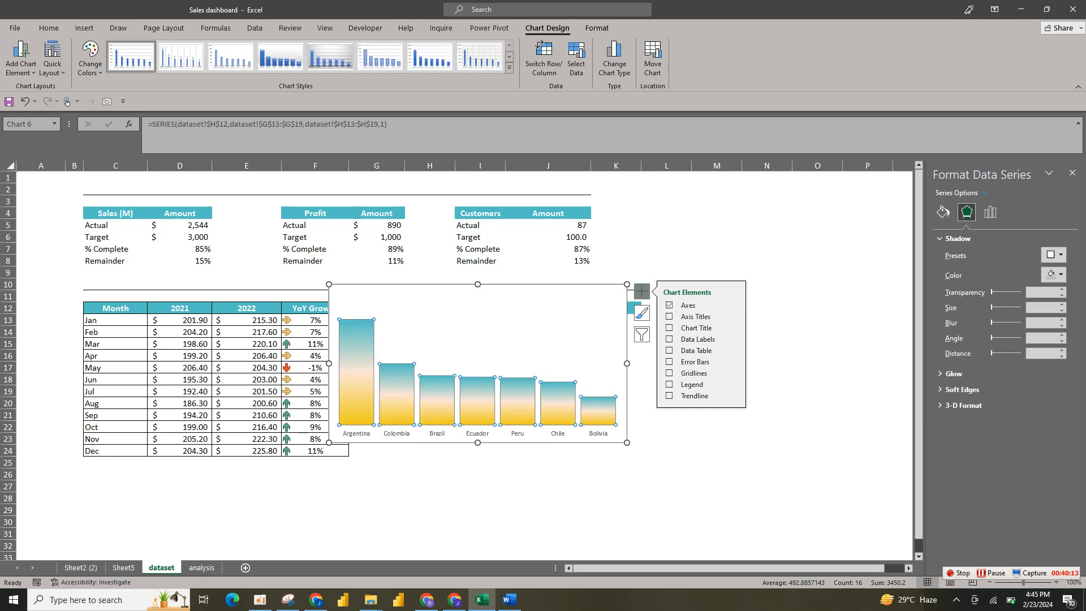
left_click(943, 212)
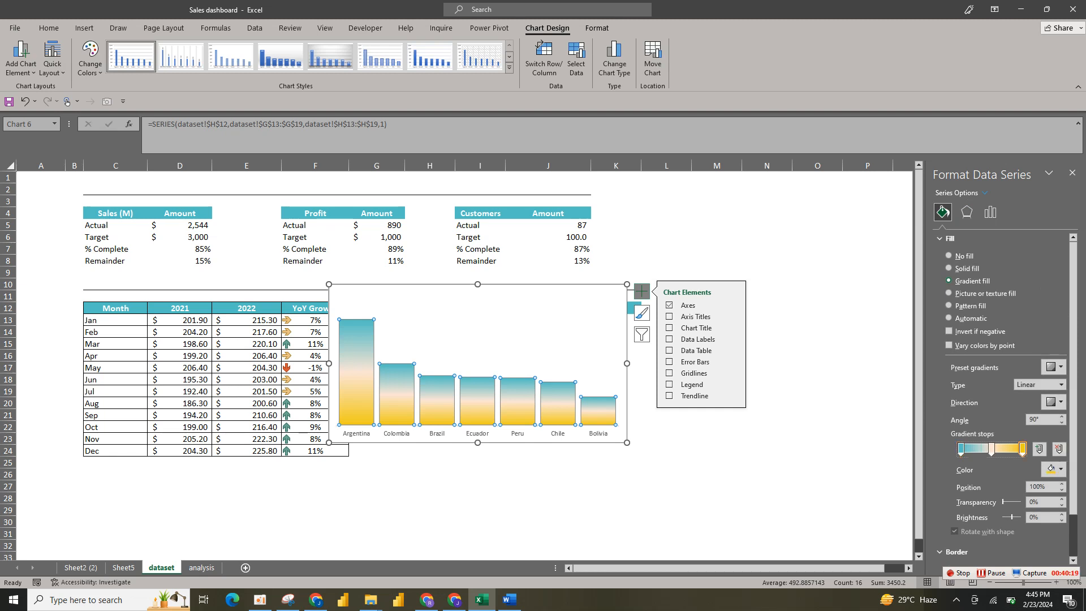
left_click(1059, 449)
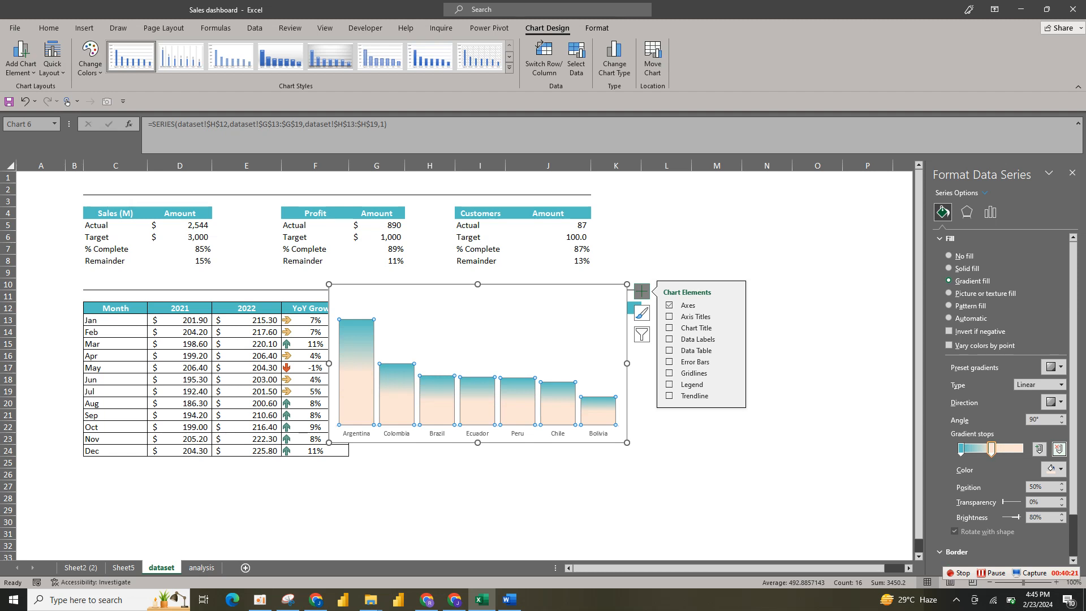
left_click_drag(991, 449, 1022, 449)
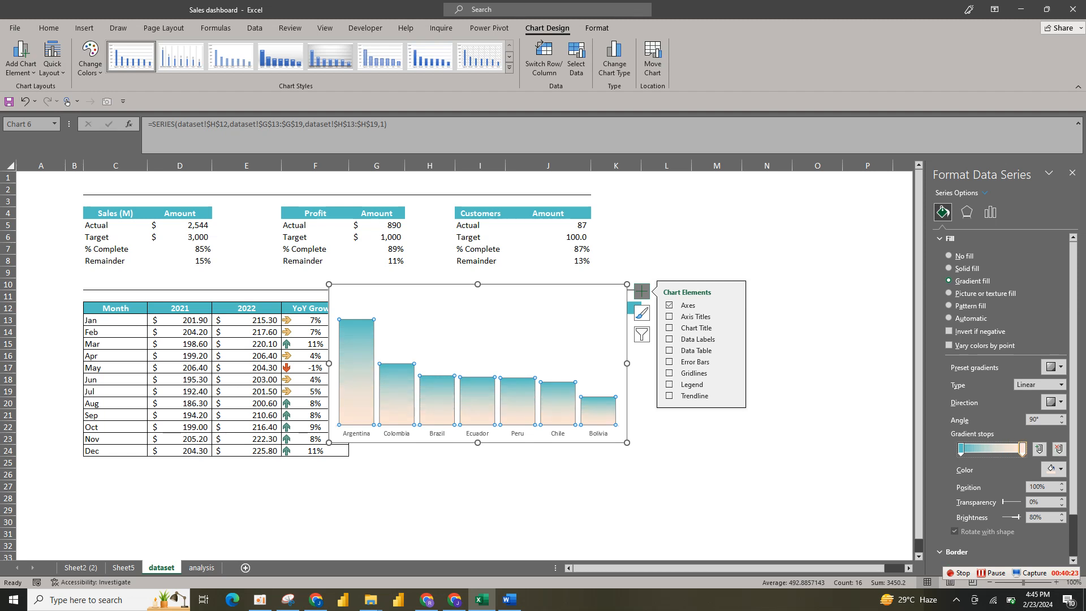
mouse_move(961, 449)
left_mouse_down()
mouse_move(1022, 449)
mouse_move(962, 449)
mouse_move(971, 449)
left_mouse_up()
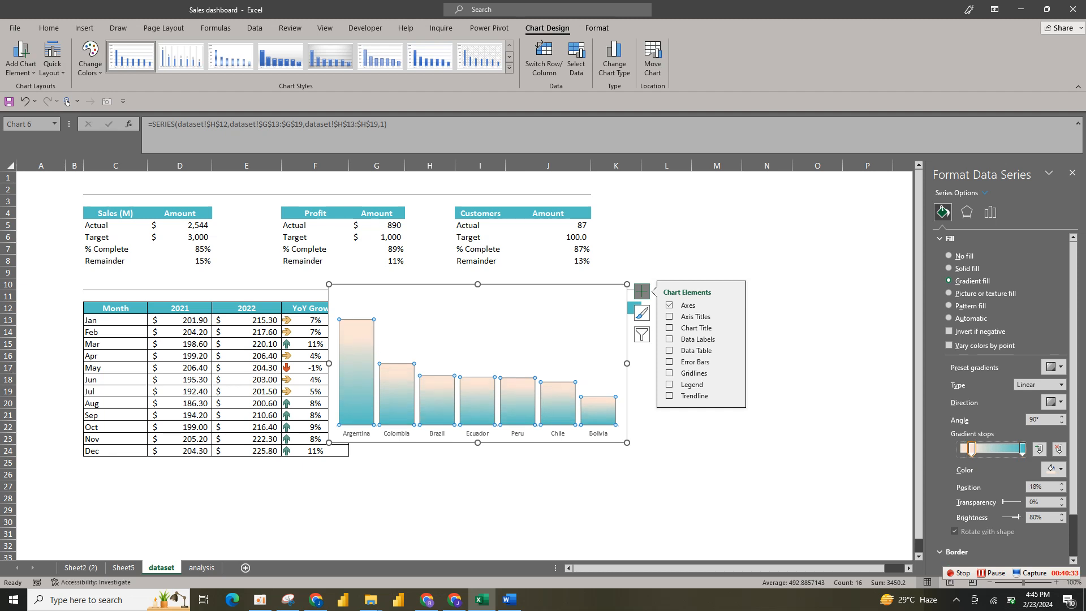
Recheck the reference columns' gradient on Sheet2 (2) and move the dataset chart's stops, cream to the start and teal to 91%
key("ctrl+Page_Up")
key("ctrl+Page_Up")
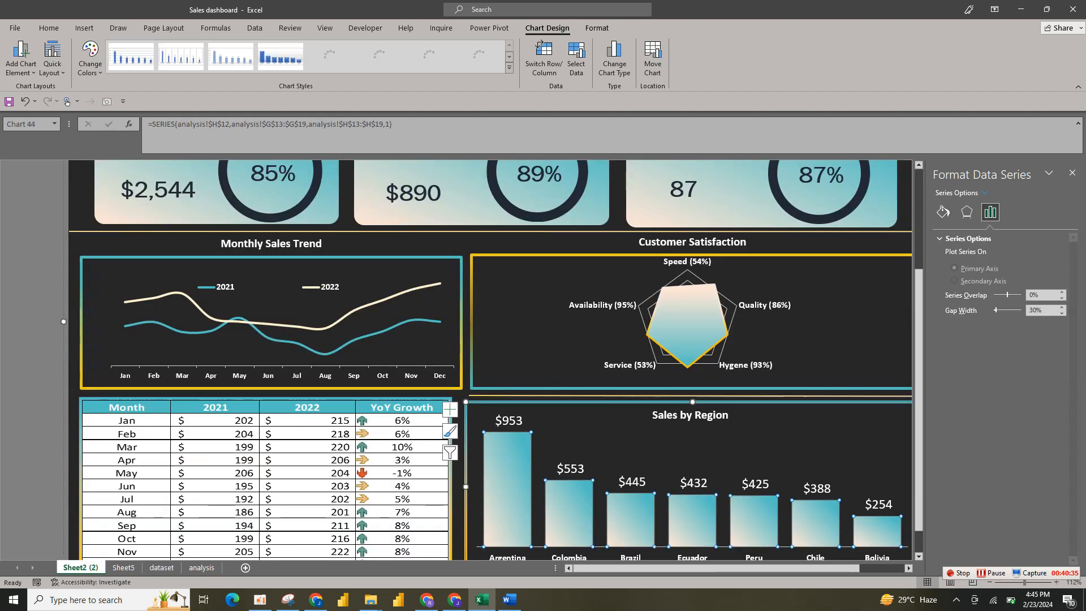
left_click(507, 489)
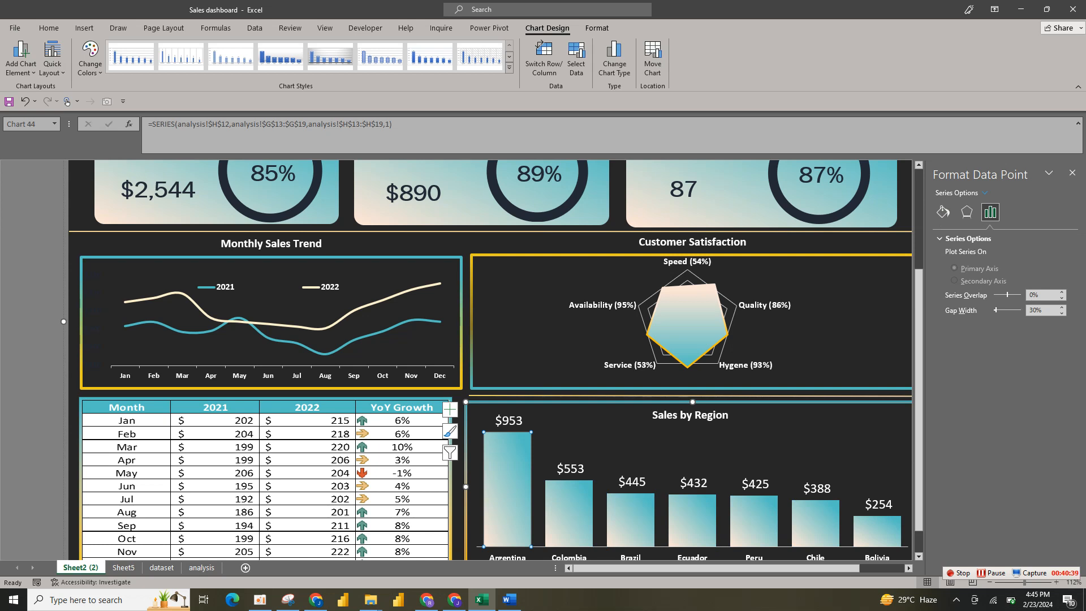
left_click(688, 324)
left_click(692, 521)
left_click(943, 212)
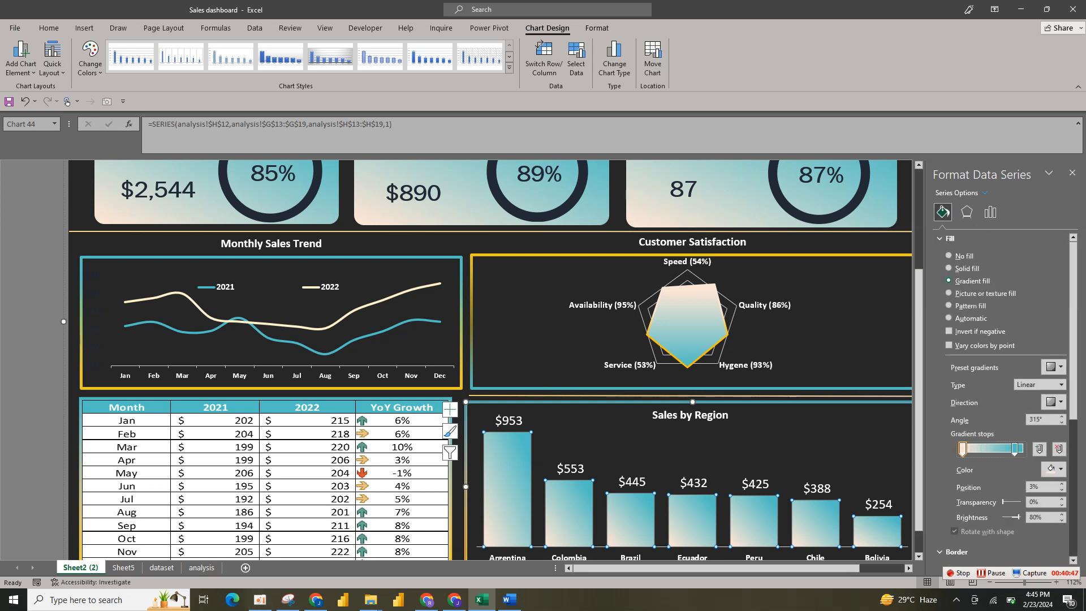
left_click(123, 568)
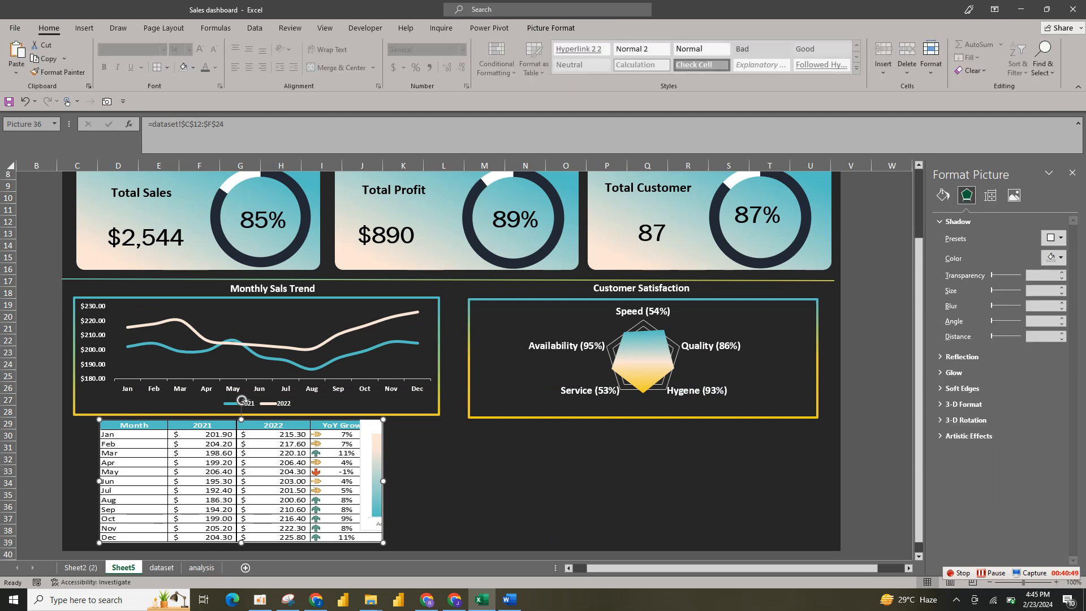
left_click(161, 568)
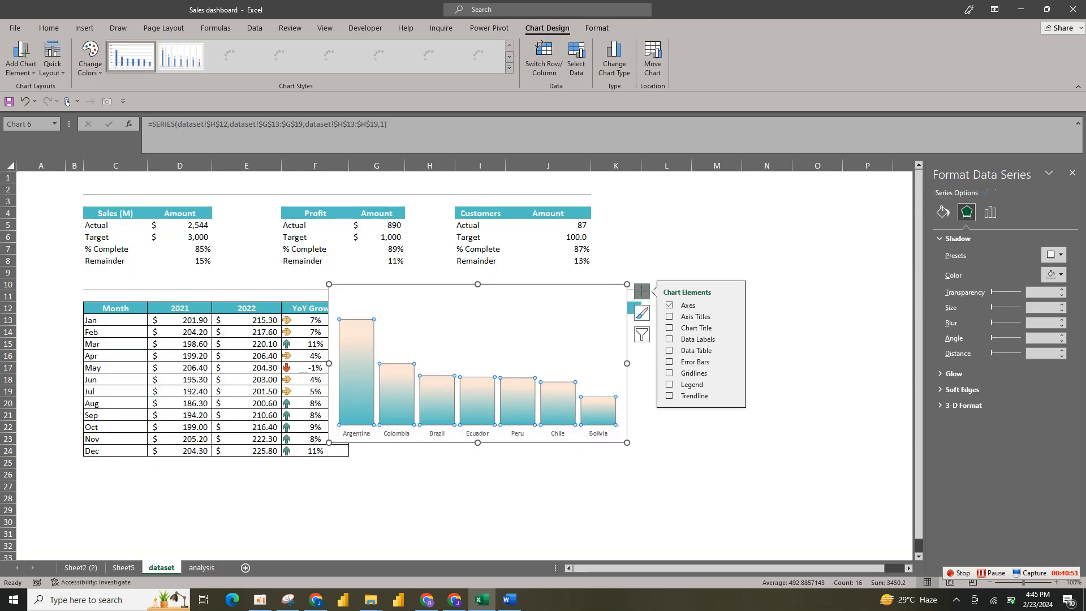
left_click(942, 212)
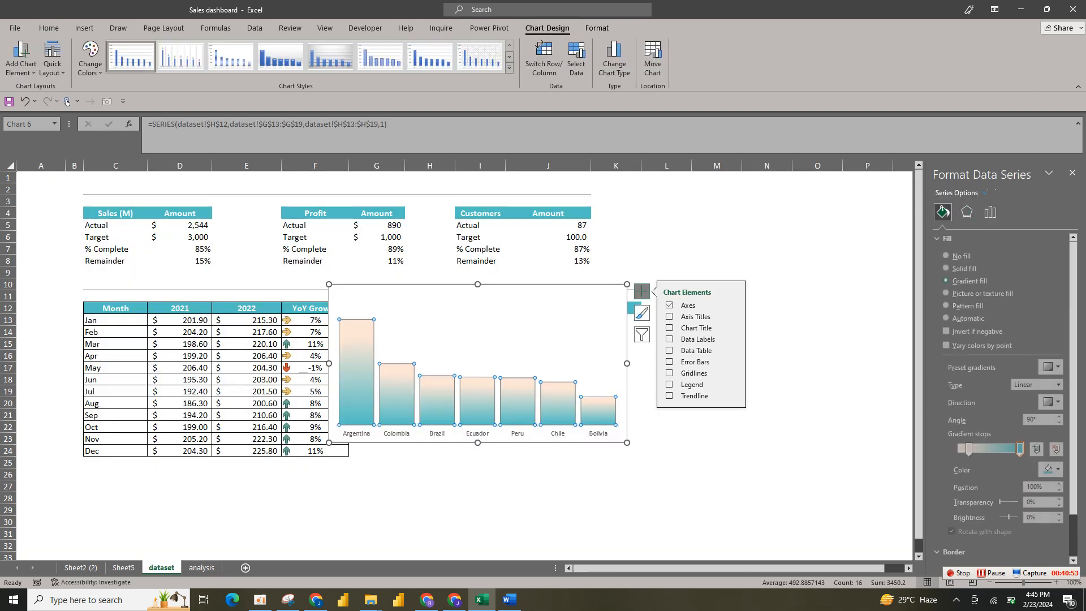
left_click_drag(972, 448, 1007, 448)
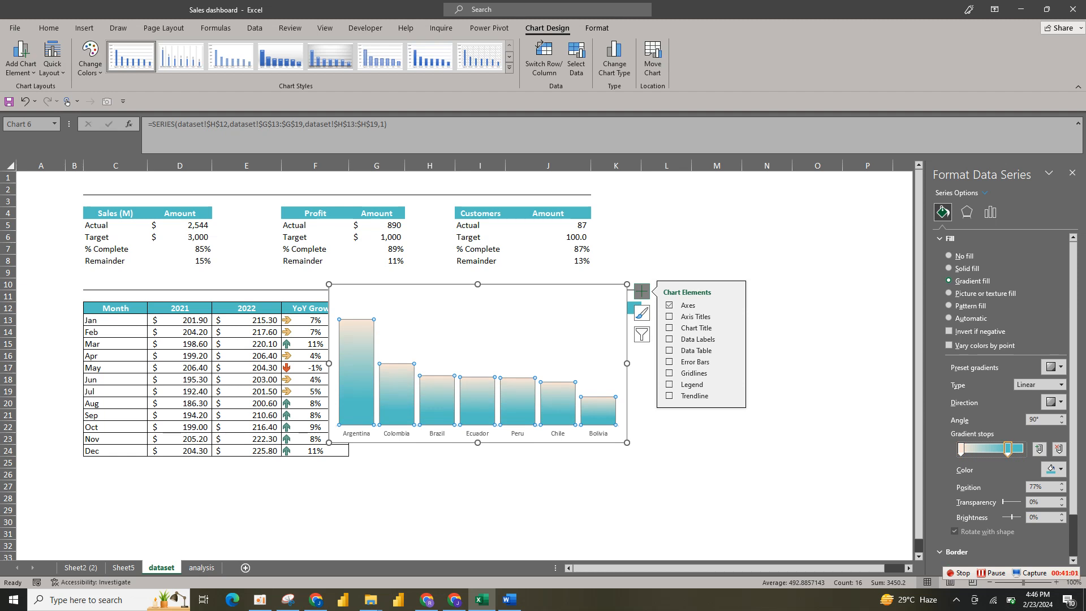
left_click_drag(1007, 448, 1017, 448)
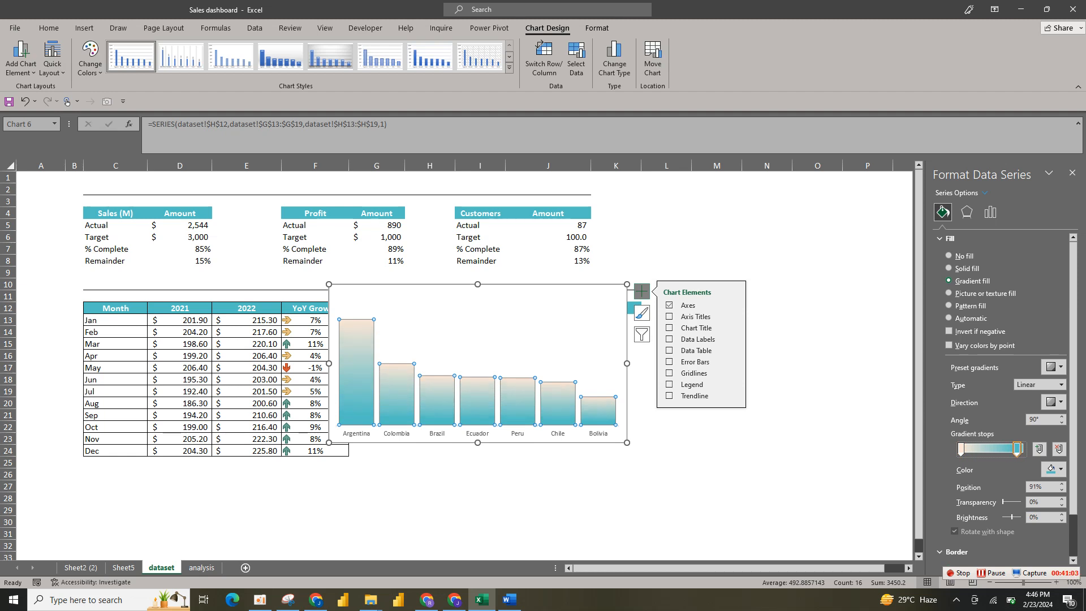
Set the column chart's background to No Fill
left_click(616, 451)
left_click(507, 336)
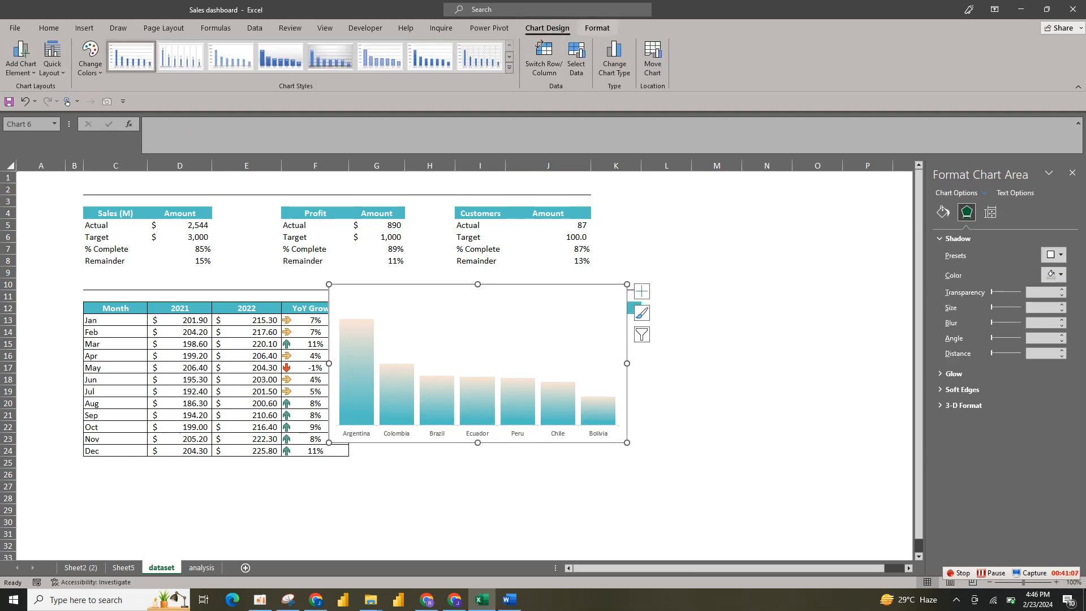
left_click(596, 28)
left_click(439, 44)
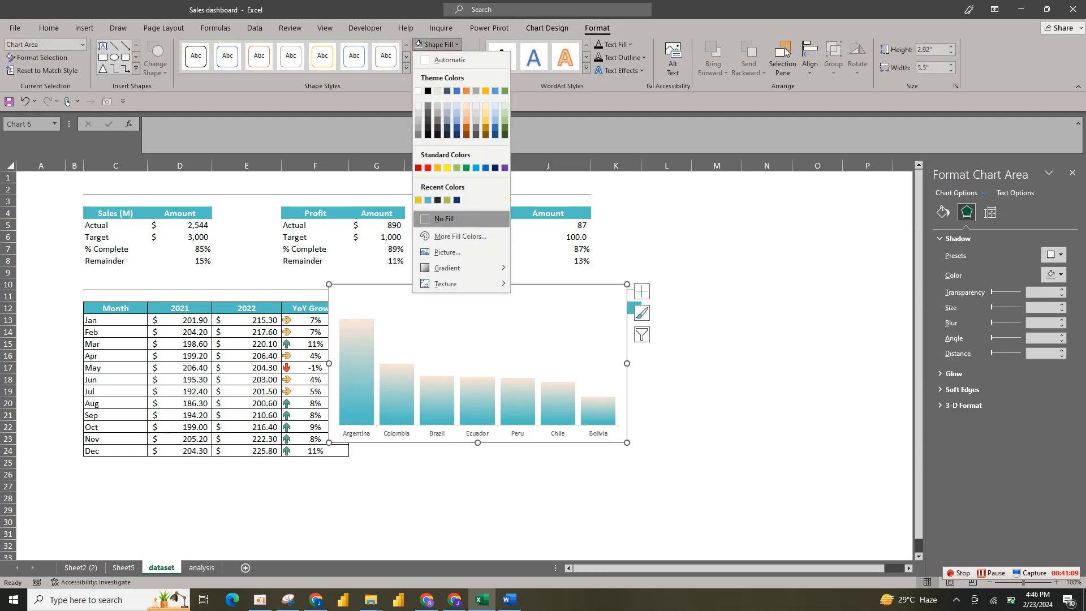
left_click(435, 218)
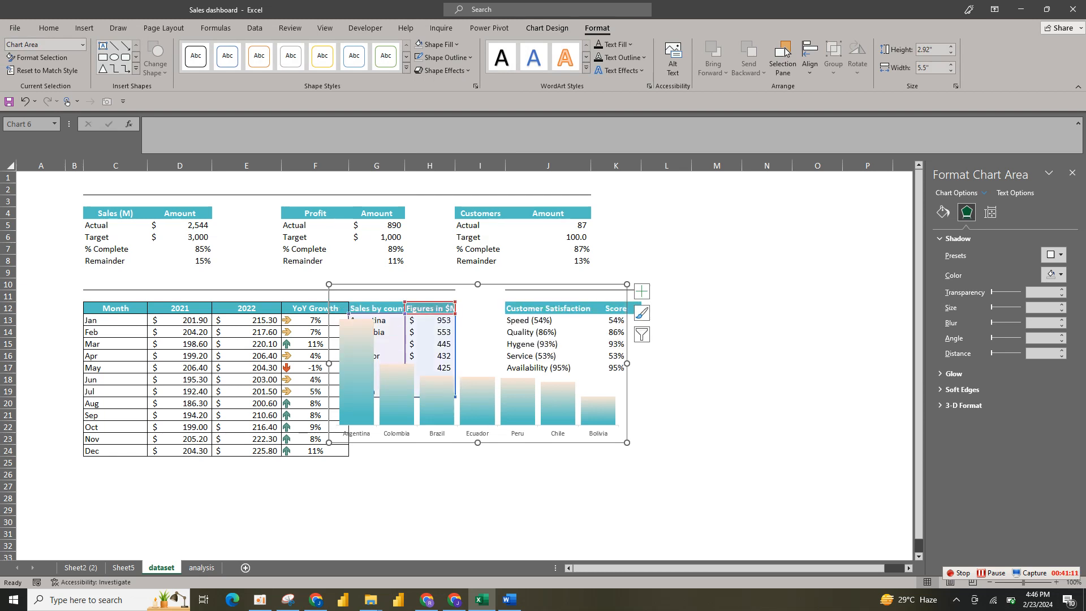
key("ctrl+z")
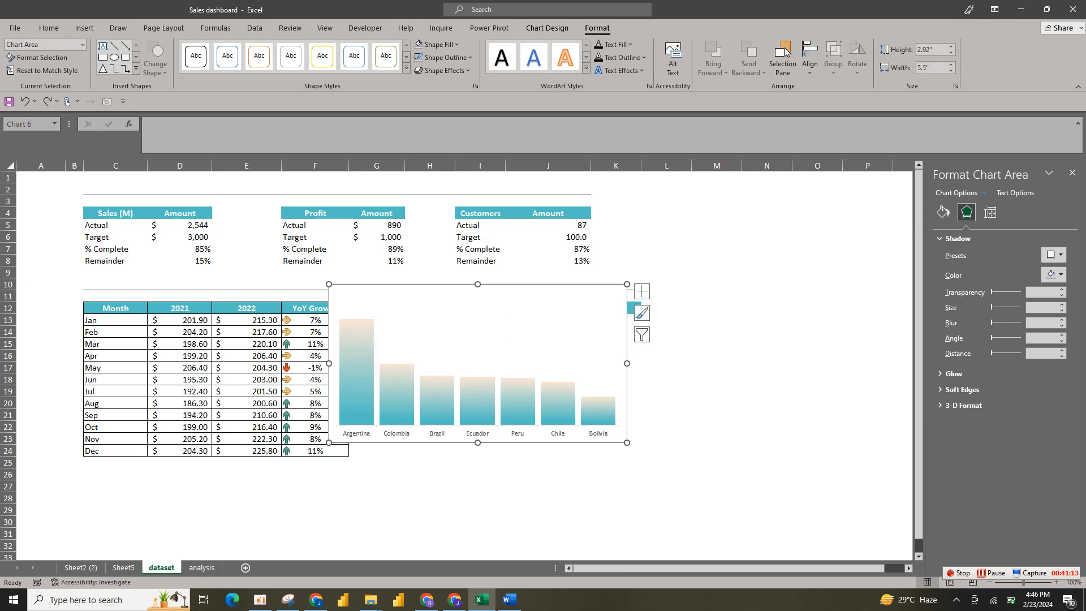
key("ctrl+y")
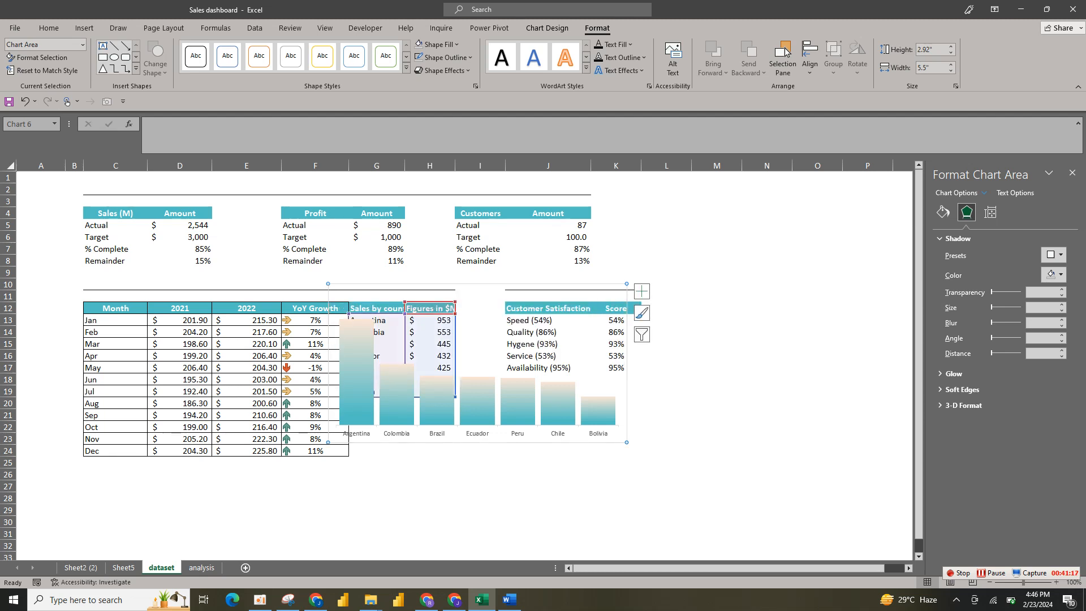
Move the column chart from the dataset sheet to Sheet5 by cutting and pasting it
key("ctrl+x")
left_click(123, 568)
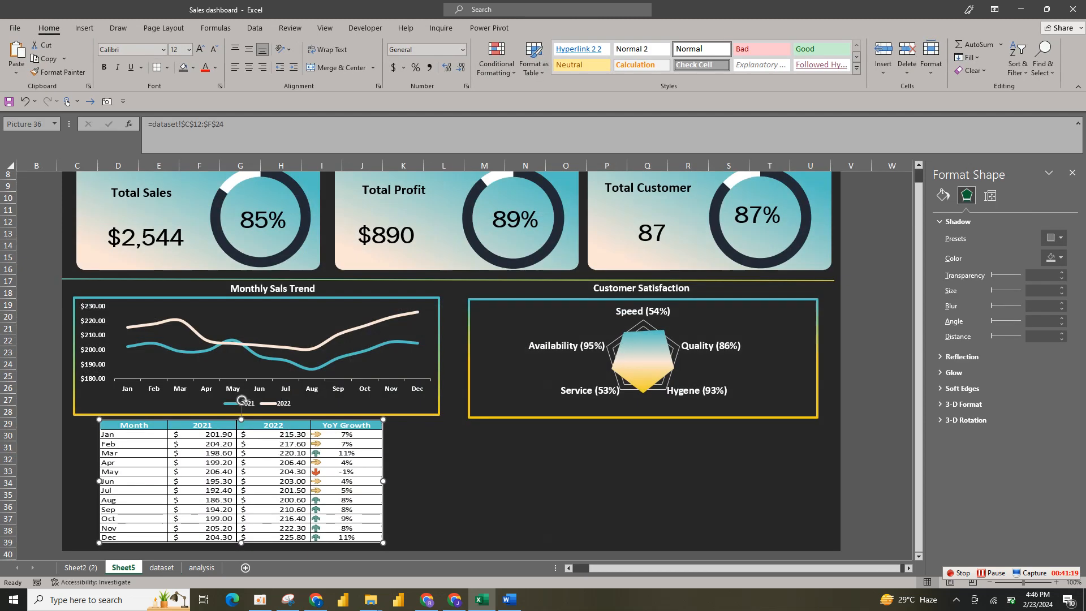
key("ctrl+v")
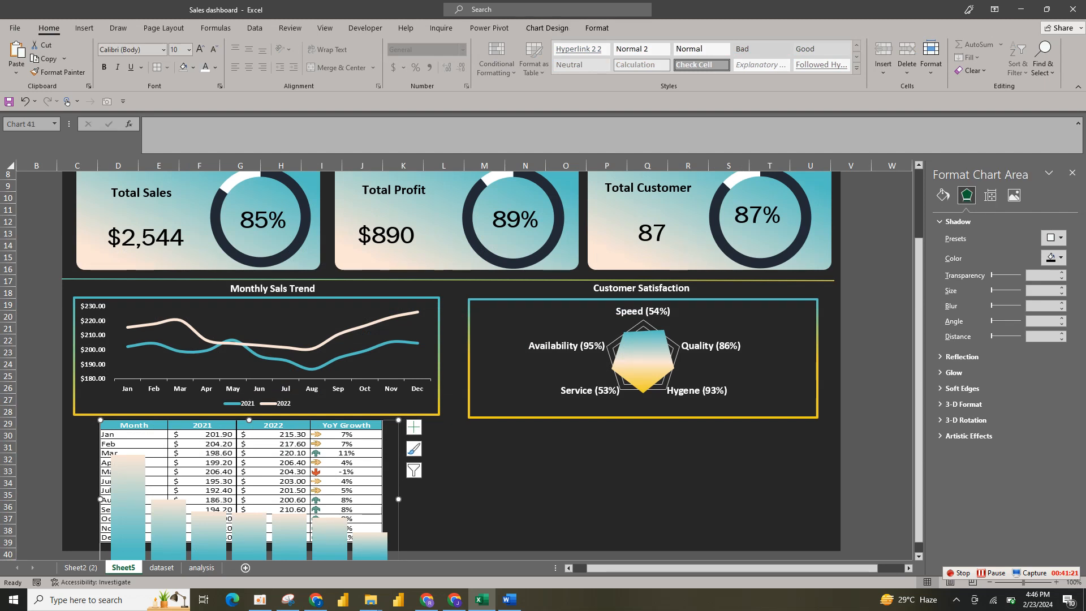
Move the column chart beneath the Customer Satisfaction chart and resize it to fill the space beside the monthly sales table
left_click_drag(526, 427, 591, 414)
left_click_drag(716, 389, 835, 417)
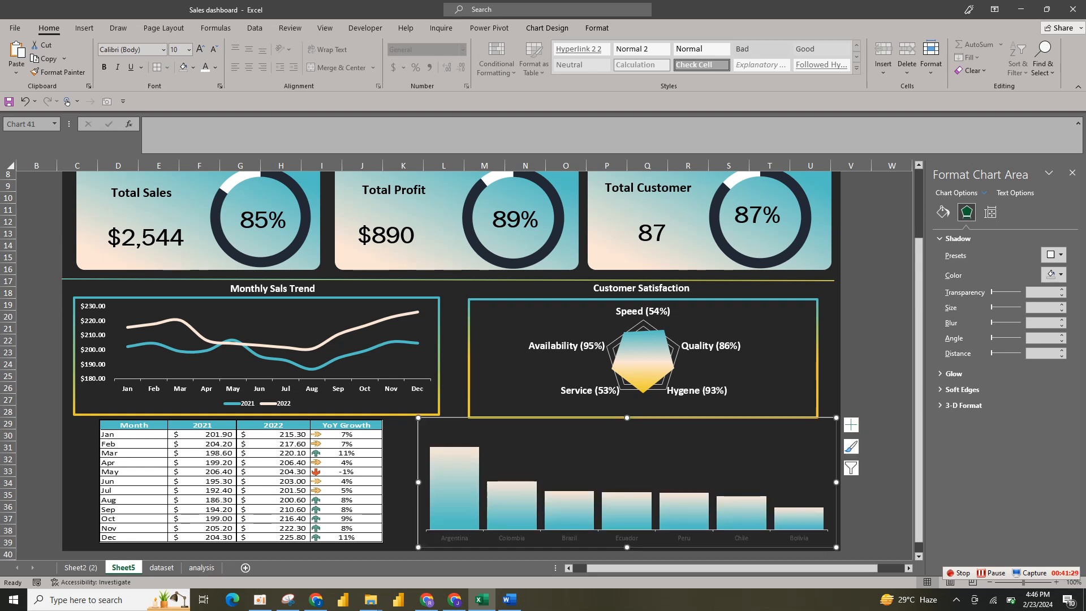
left_click_drag(418, 481, 432, 482)
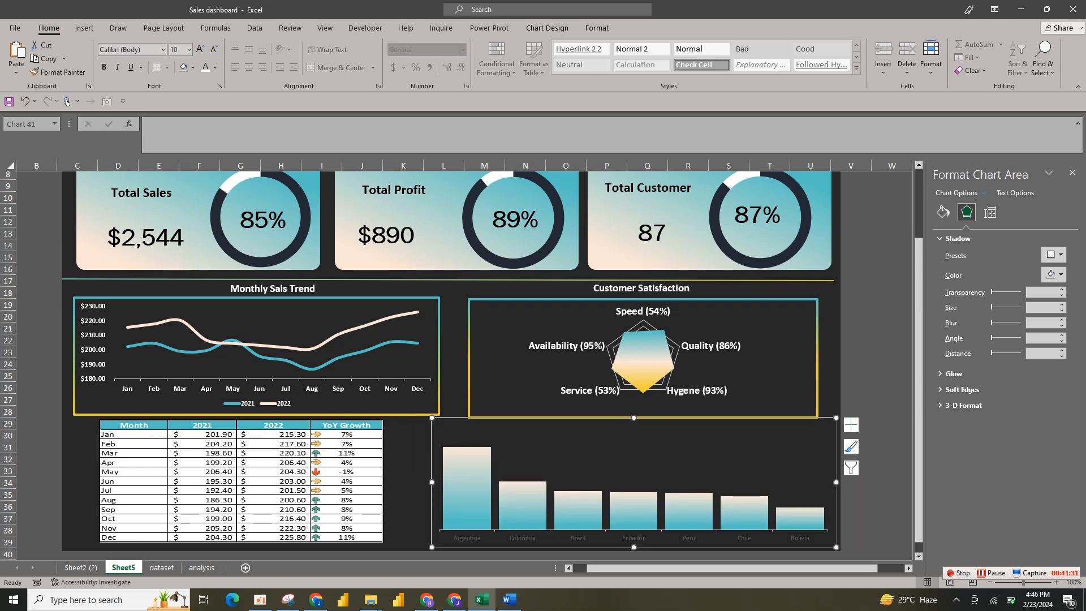
left_click_drag(835, 546, 841, 550)
left_click(829, 373)
Make the column chart's country axis labels white and bold, and enlarge their font by one step
left_click(636, 541)
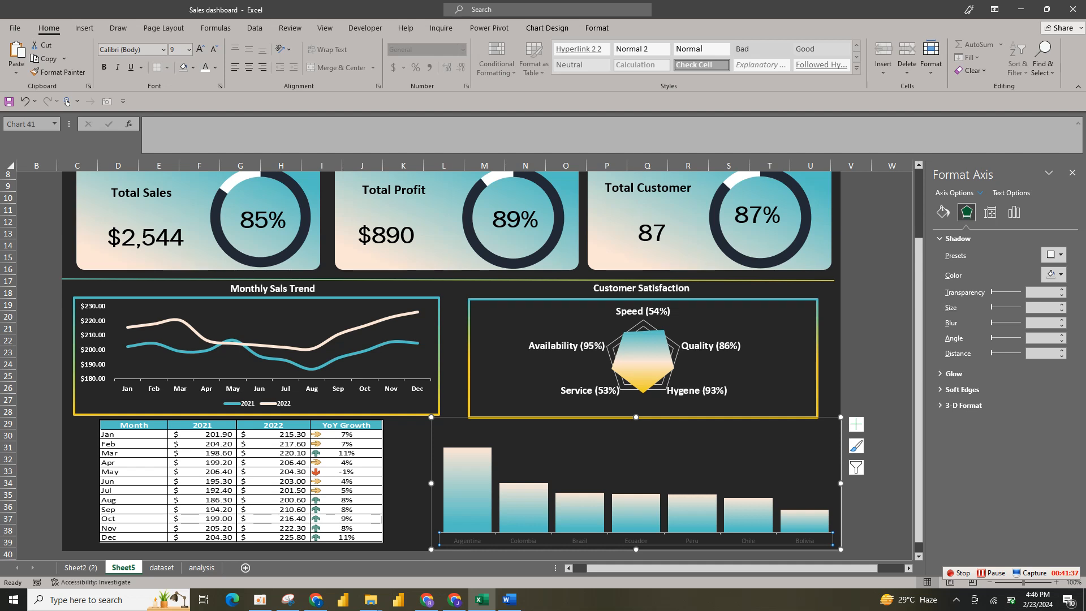
left_click(205, 66)
left_click(104, 67)
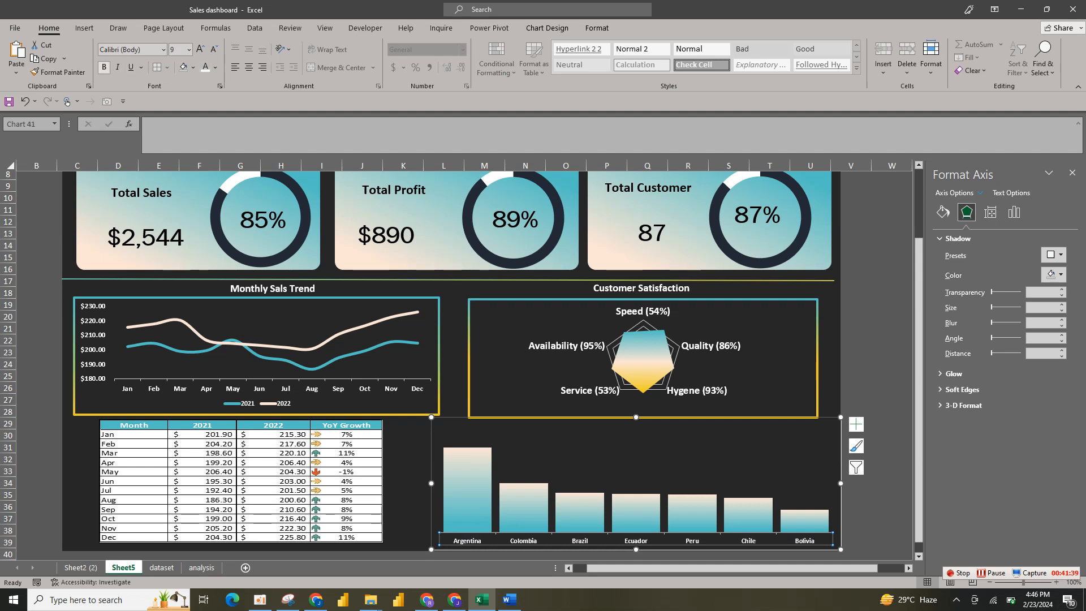
left_click(201, 49)
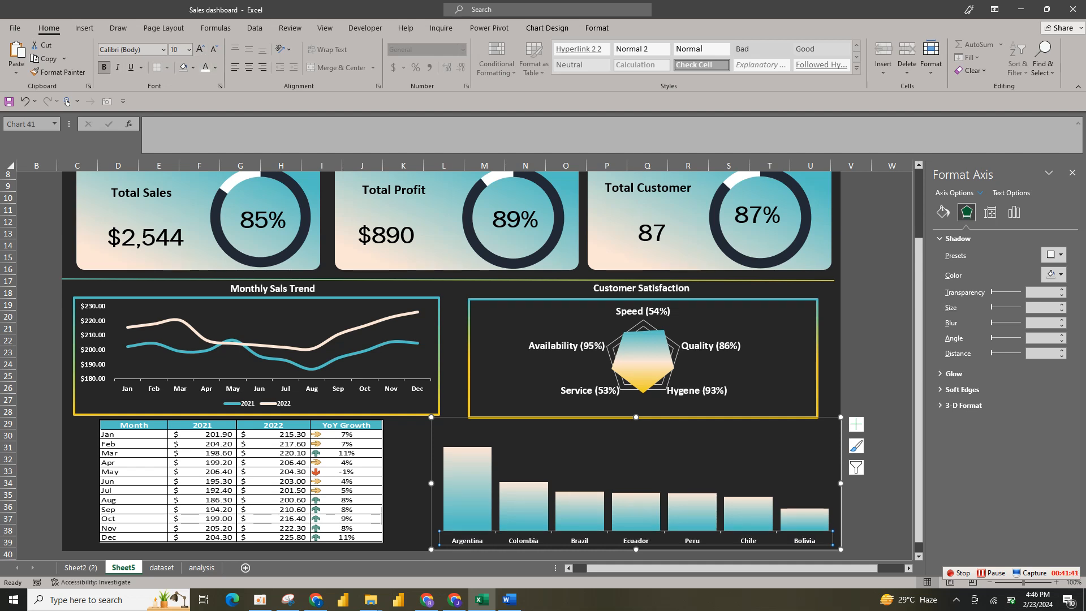
left_click(635, 513)
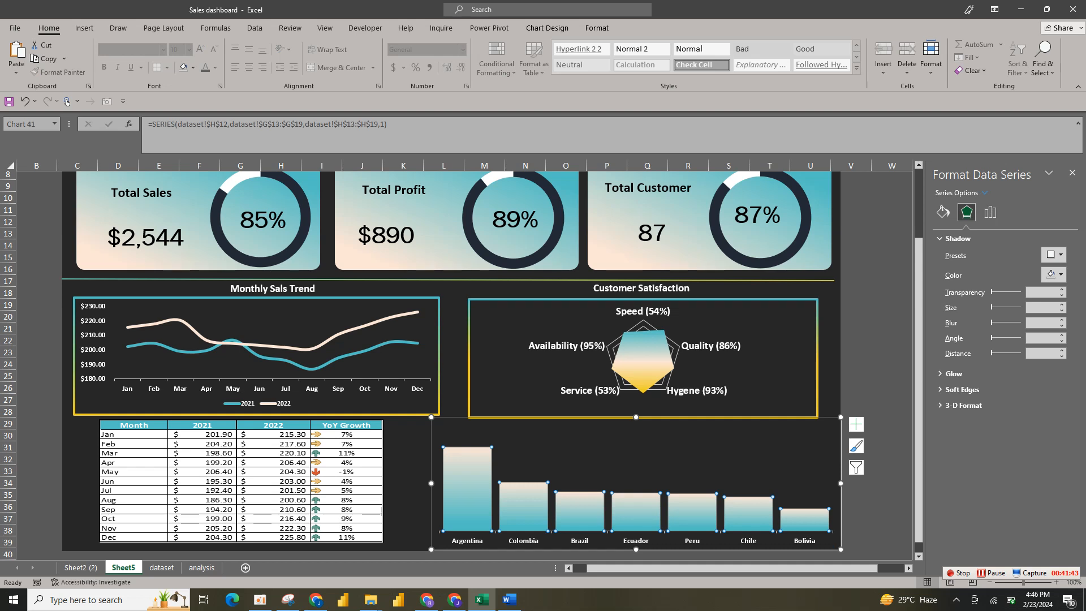
left_click(868, 437)
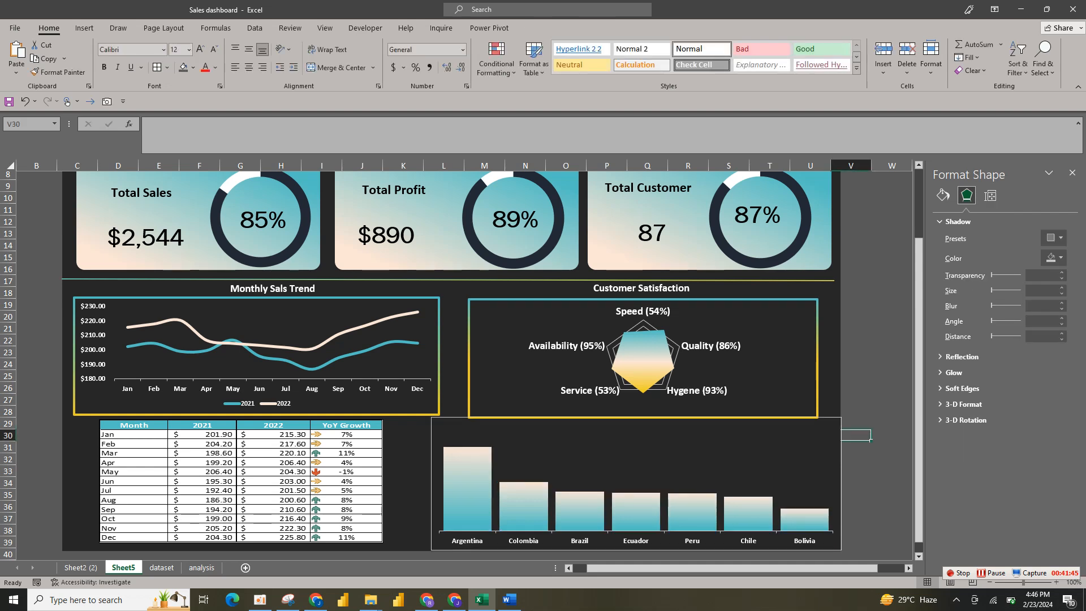
Add data labels to the columns and format them in white Franklin Gothic Book
left_click(804, 517)
left_click(856, 424)
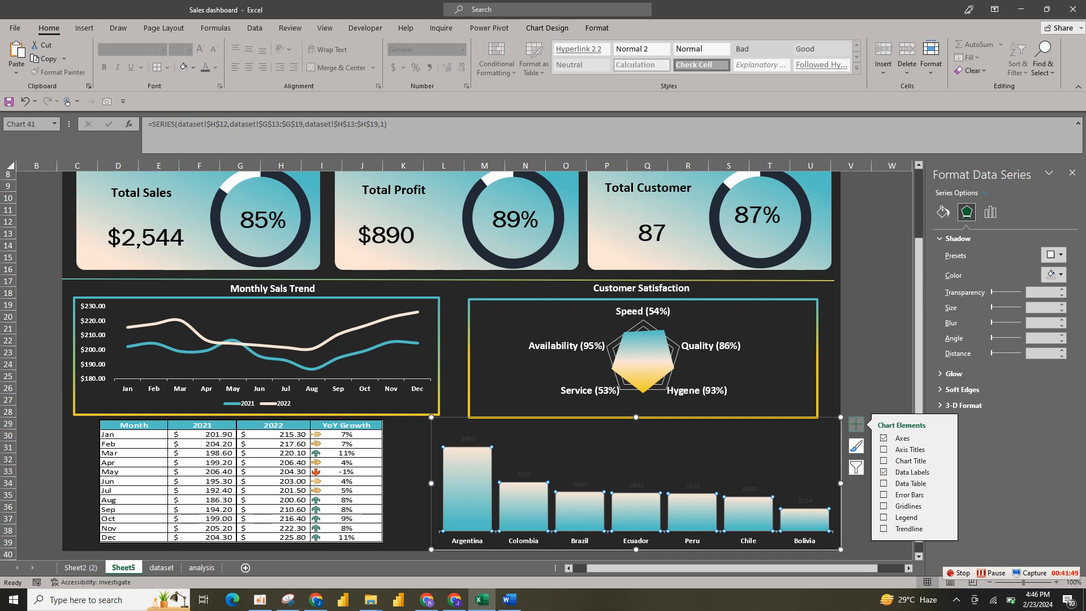
left_click(805, 501)
left_click(205, 67)
left_click(163, 50)
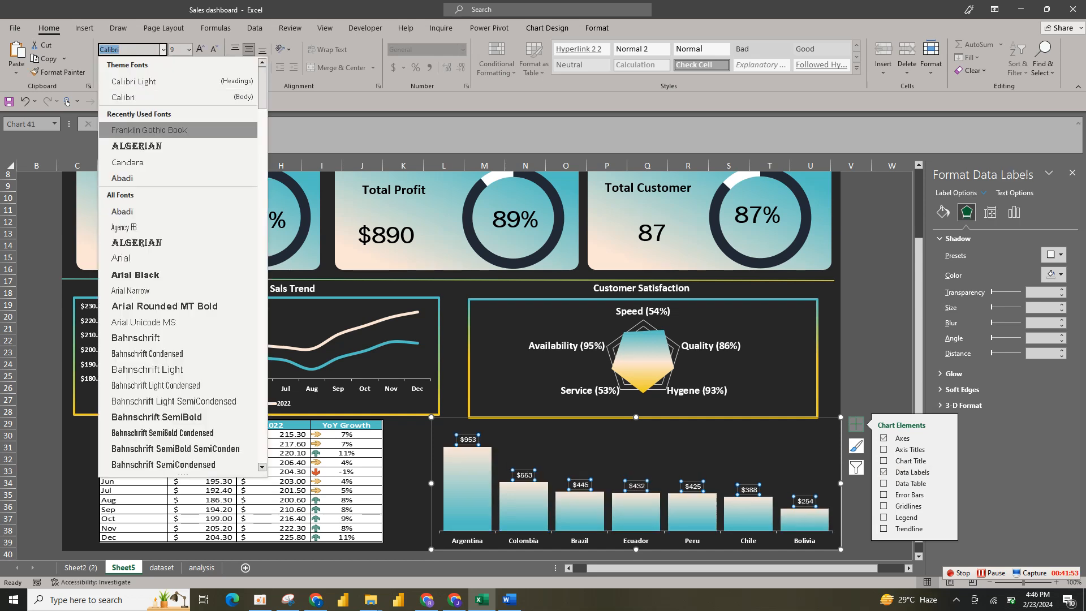
left_click(149, 130)
Make the column chart's data labels bold with a font size of 12
left_click(200, 49)
left_click(200, 50)
left_click(200, 50)
left_click(200, 50)
left_click(200, 50)
left_click(200, 50)
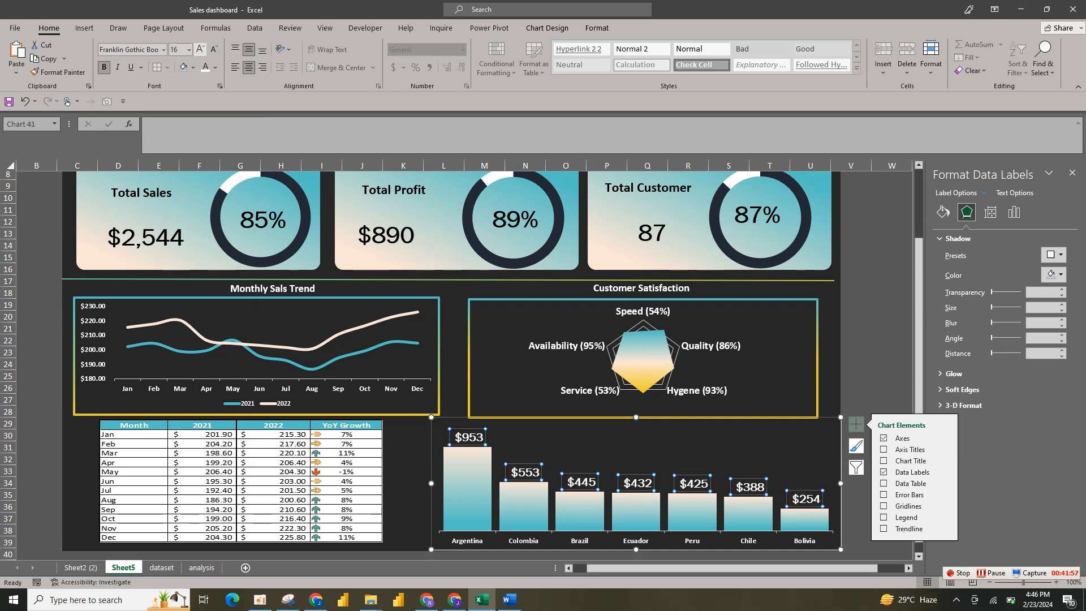
left_click(214, 49)
left_click(213, 49)
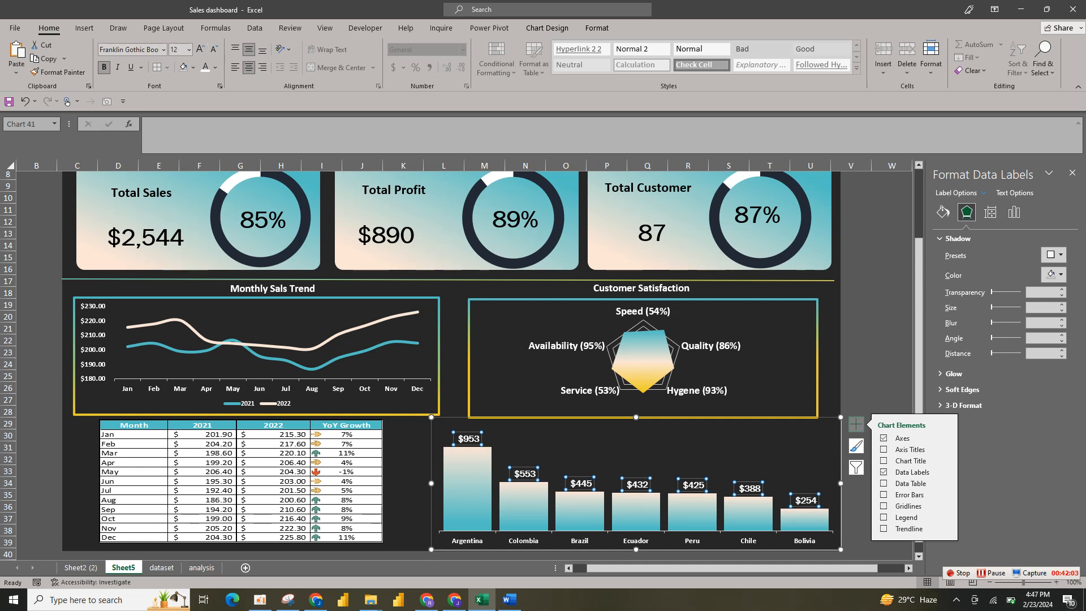
left_click(673, 450)
left_click(892, 376)
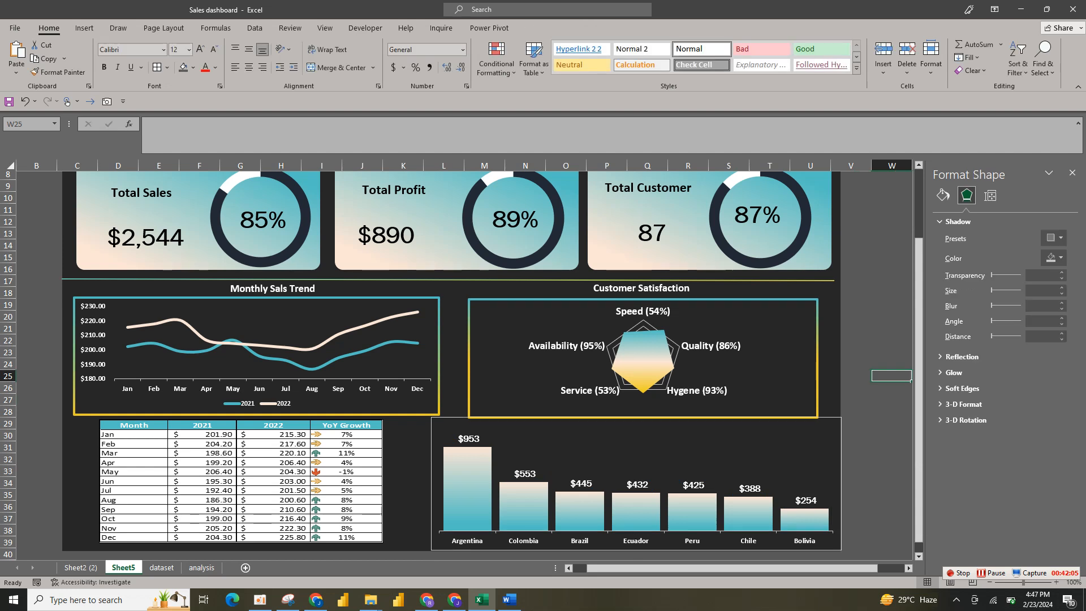
Shrink the column chart slightly from its upper-left corner and nudge the Customer Satisfaction radar chart up
left_click(814, 431)
left_click_drag(431, 418, 436, 426)
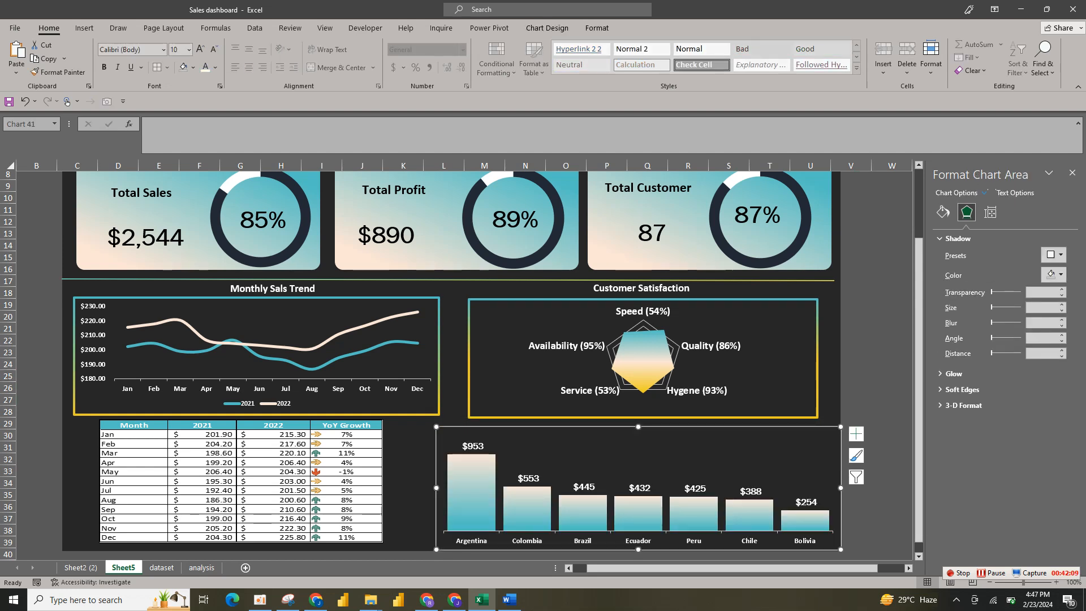
left_click(333, 473)
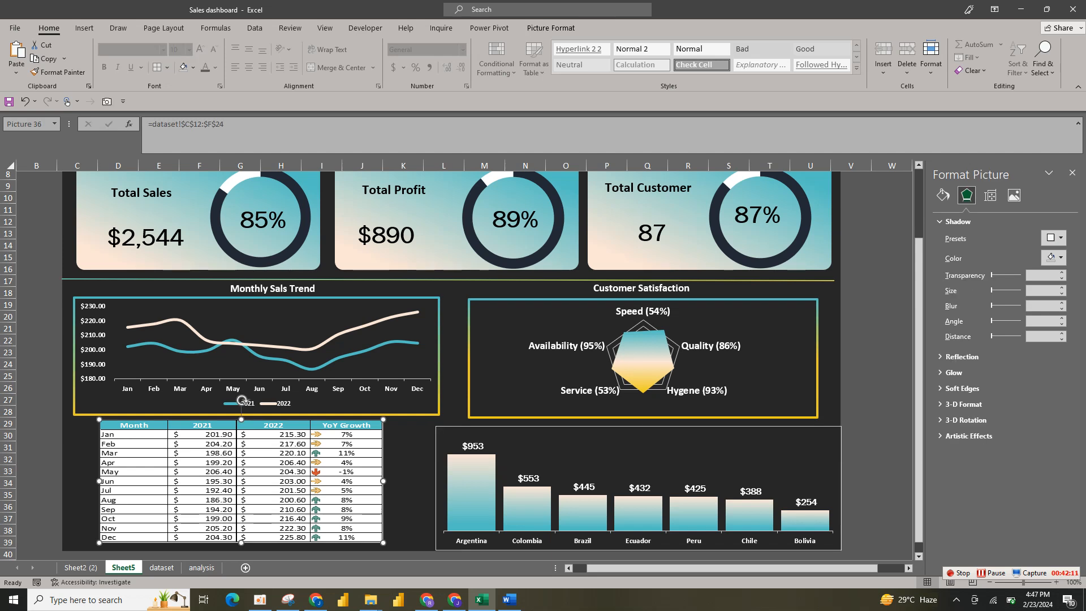
left_click(408, 481)
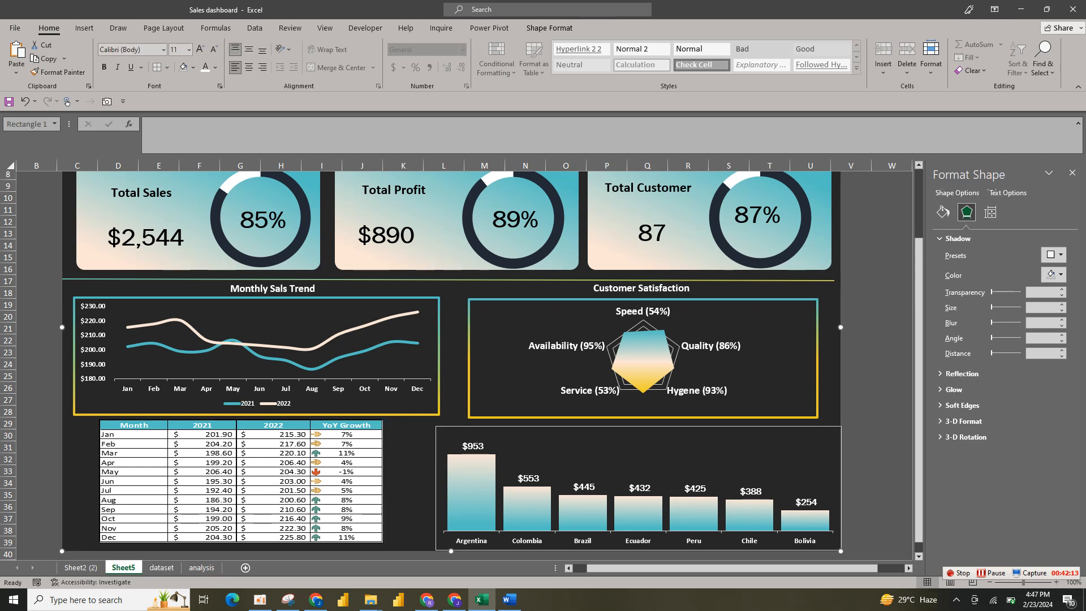
left_click(590, 390)
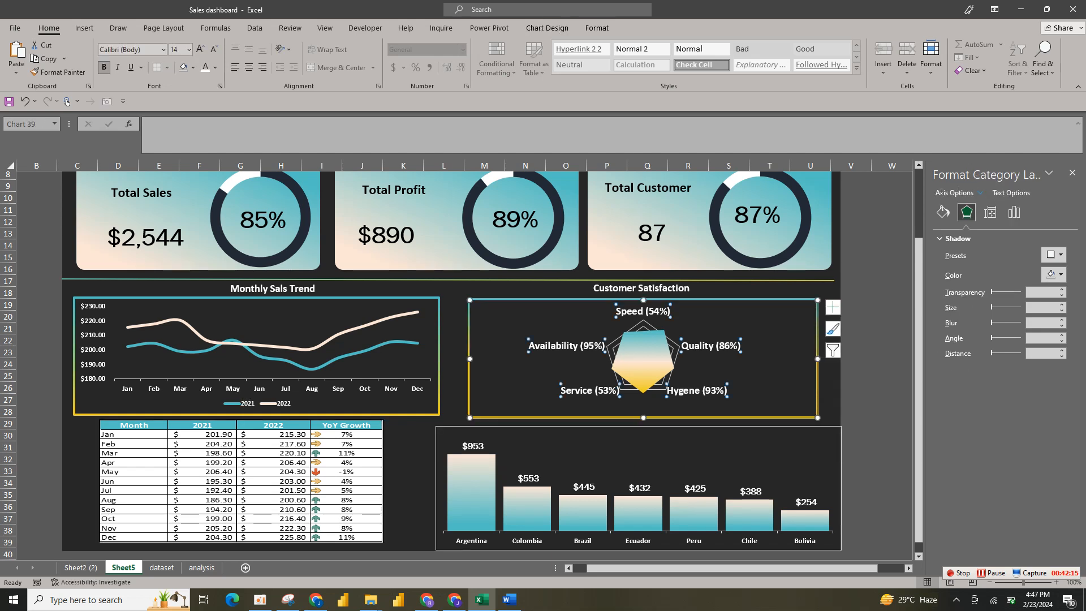
left_click_drag(590, 300, 601, 276)
Duplicate the Customer Satisfaction title, place the copy over the column chart's upper area, and nudge the radar chart up closer to its title
left_click(678, 288)
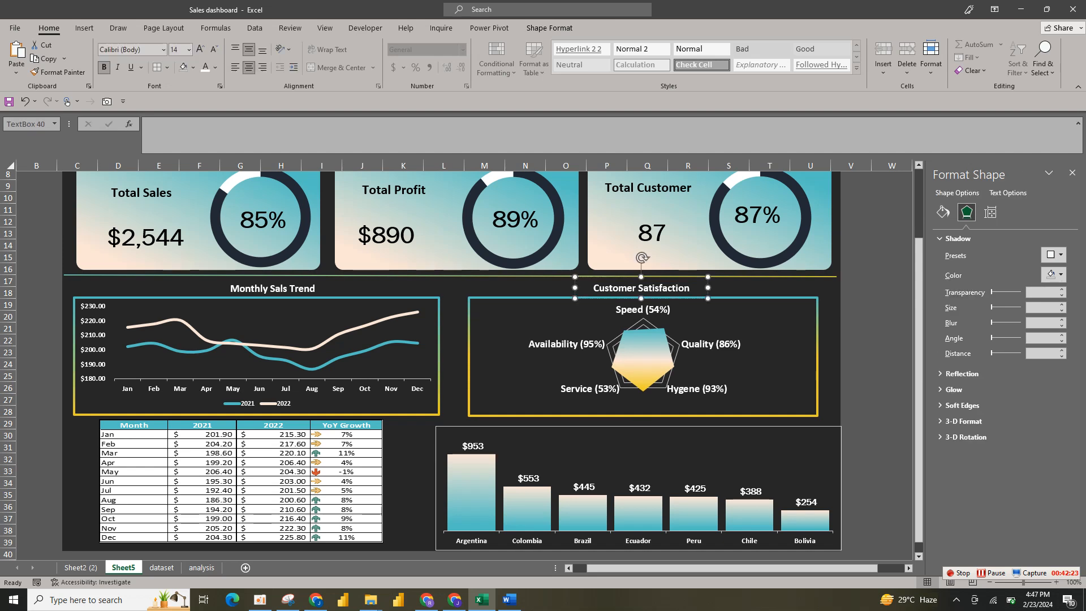
key("ctrl+d")
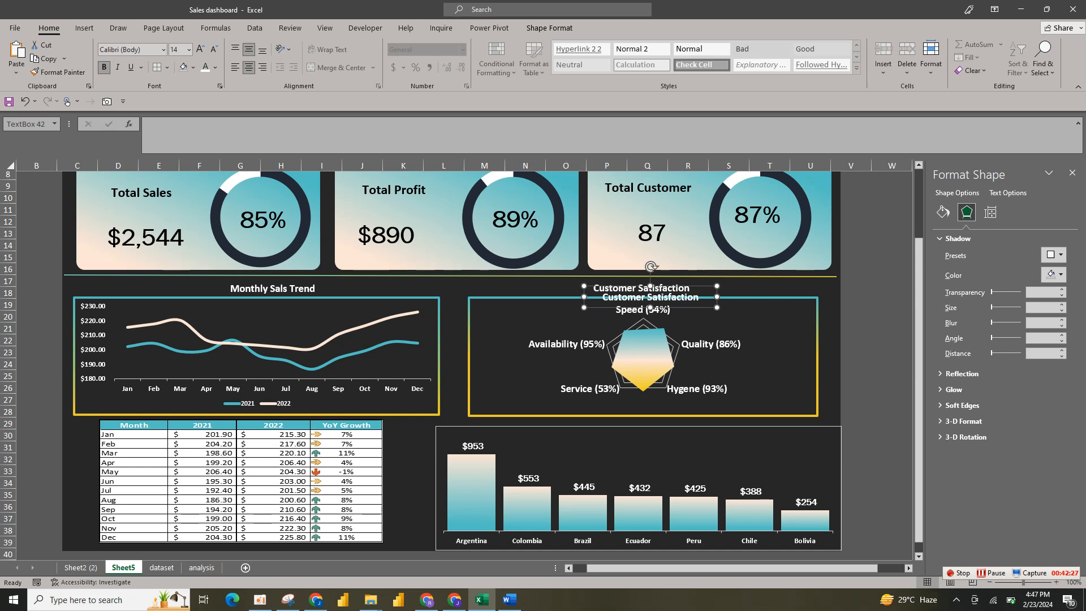
left_click_drag(650, 297, 668, 445)
left_click(767, 377)
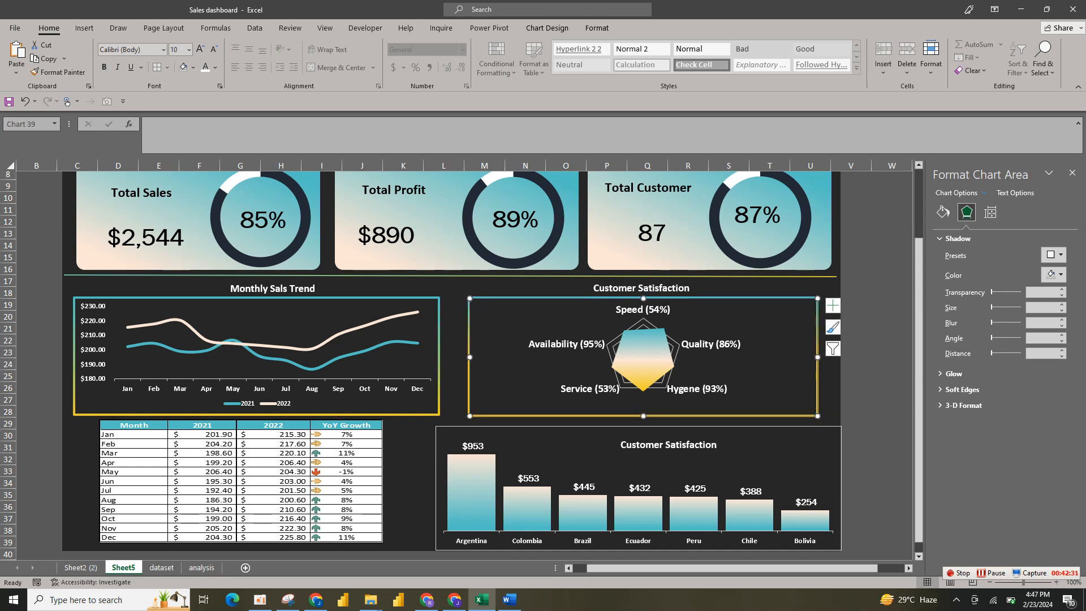
left_click_drag(768, 378, 767, 373)
Try to group the Customer Satisfaction title with its radar chart, then undo the grouping
left_click(655, 287)
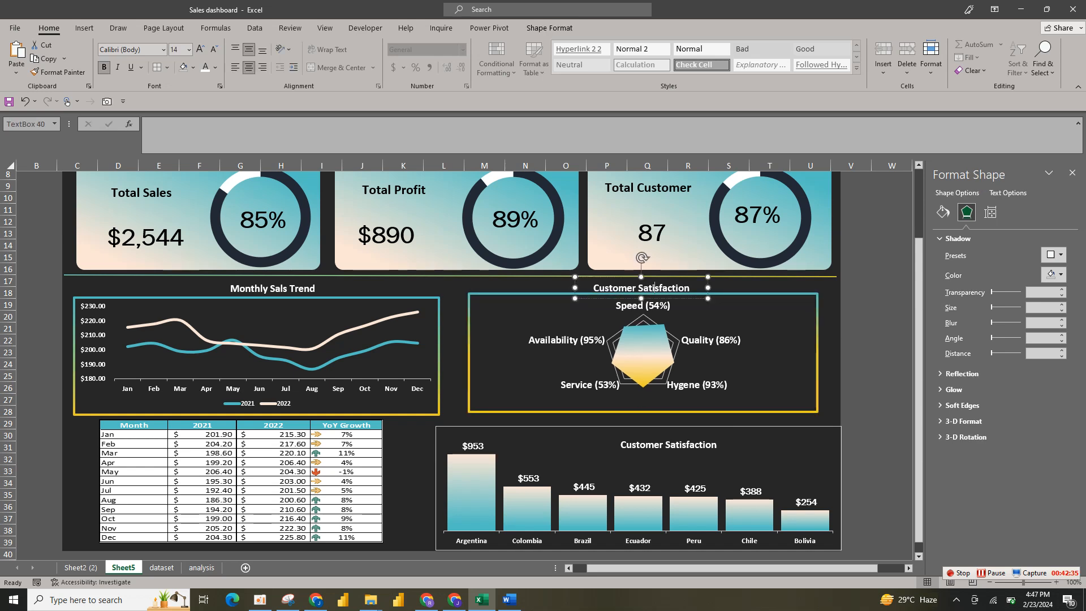
left_click(735, 286, "ctrl")
left_click(814, 302, "ctrl")
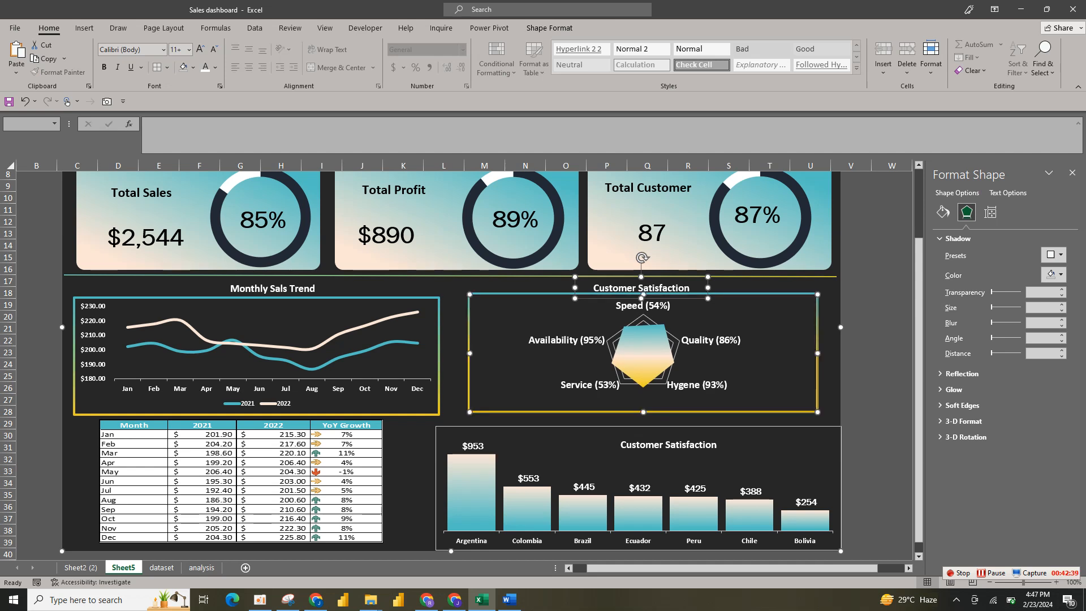
right_click(816, 293)
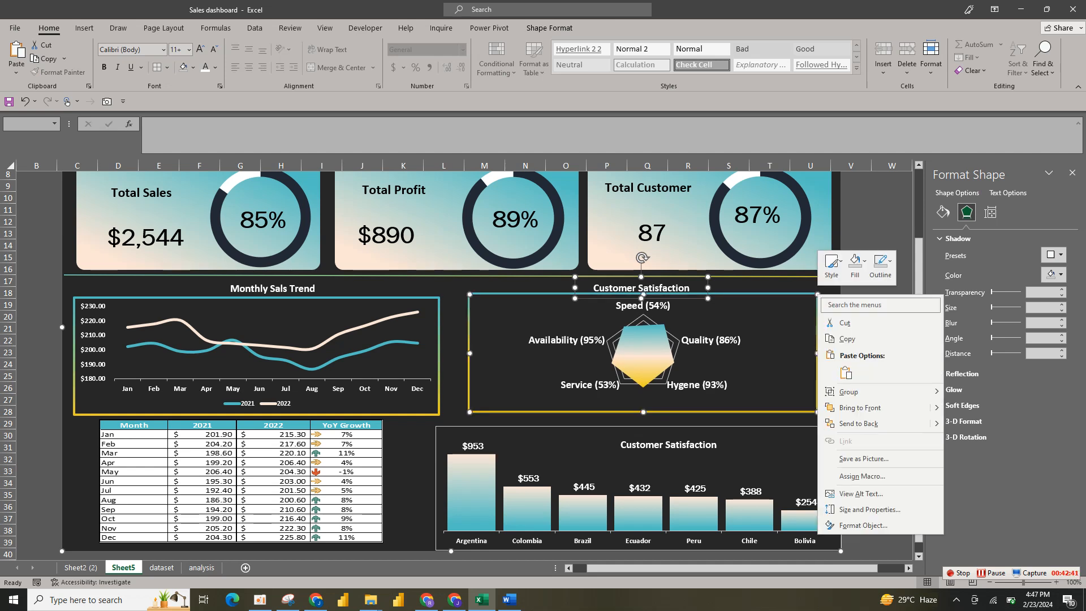
mouse_move(860, 391)
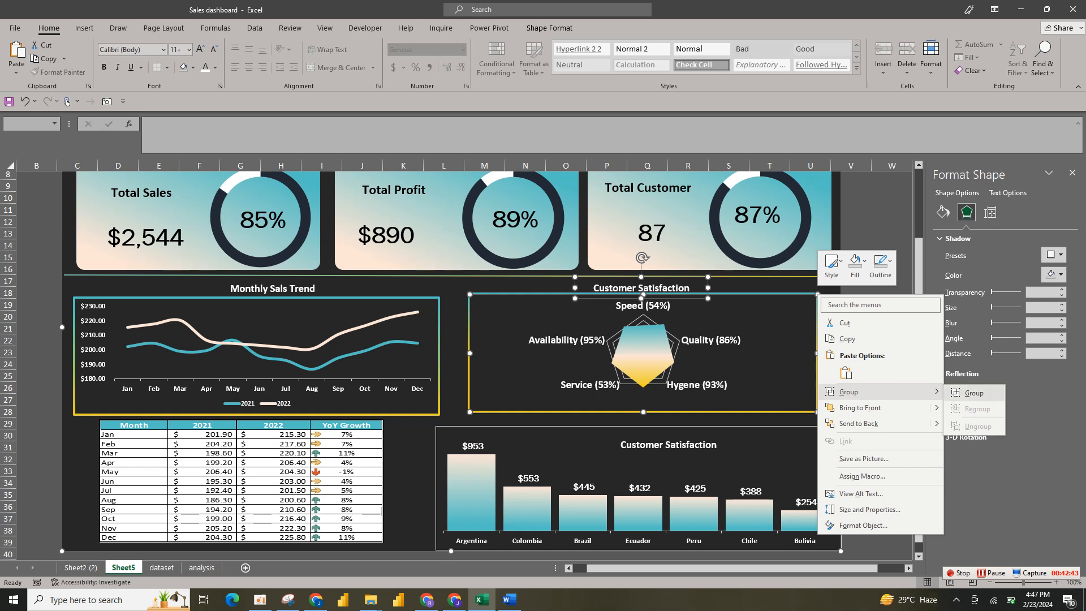
left_click(974, 393)
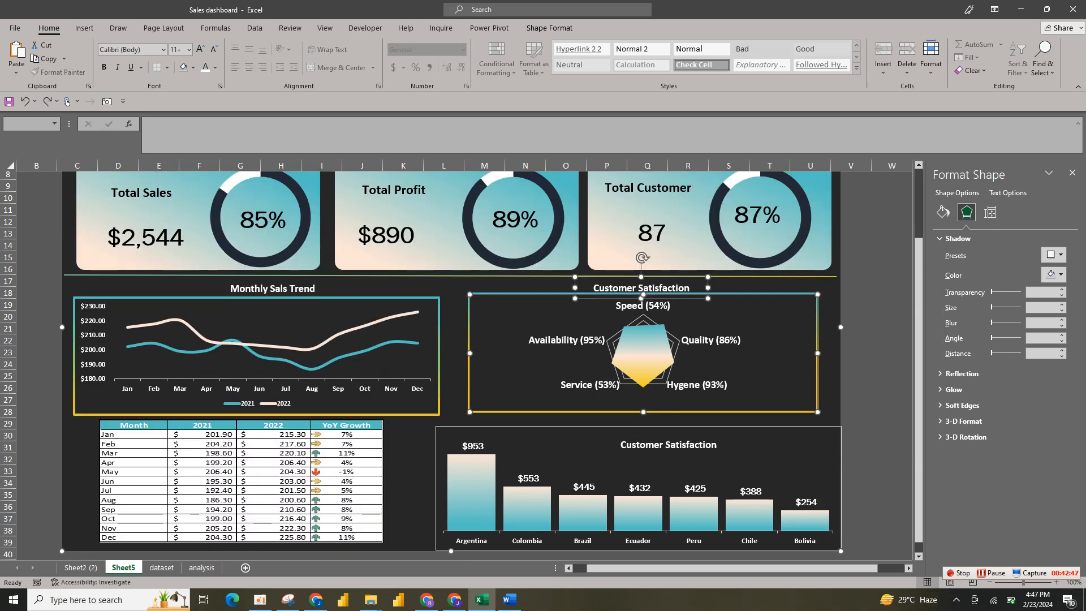
key("ctrl+z")
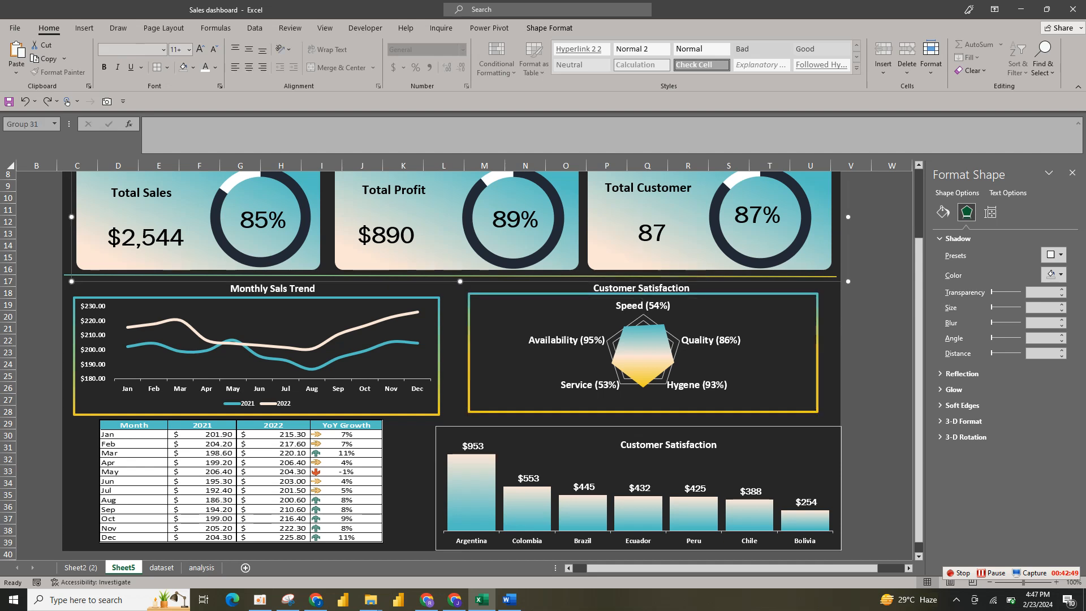
left_click(776, 320)
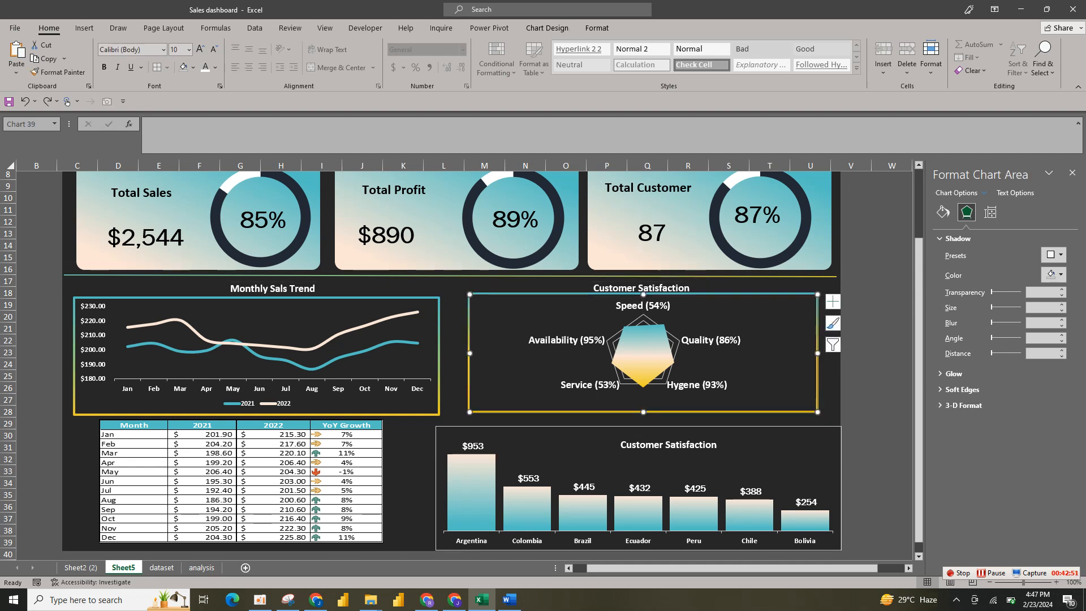
left_click(833, 302)
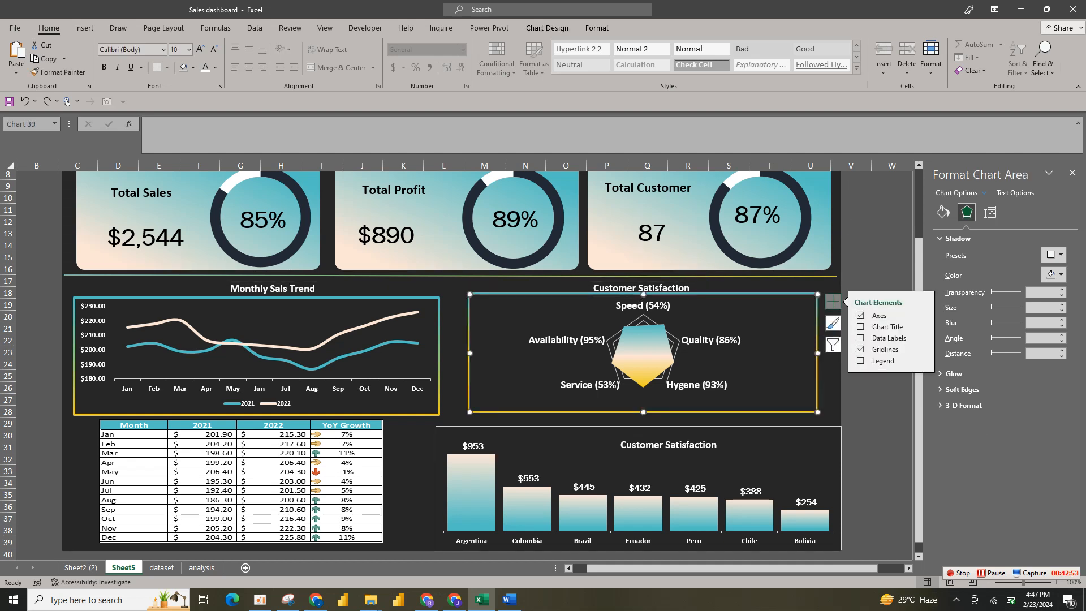
right_click(815, 333)
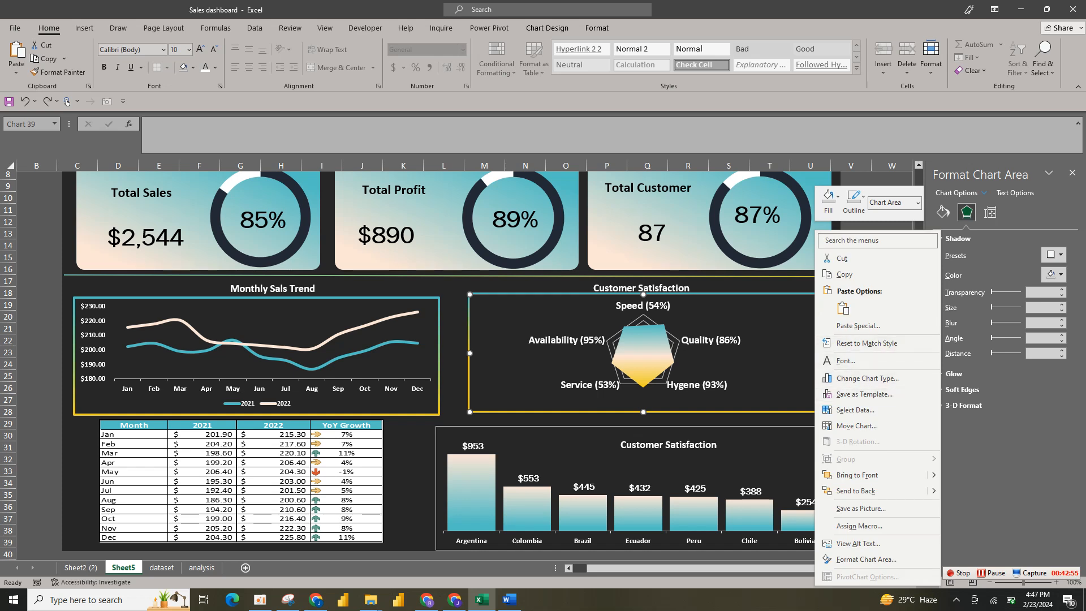
left_click(687, 300)
left_click(704, 284)
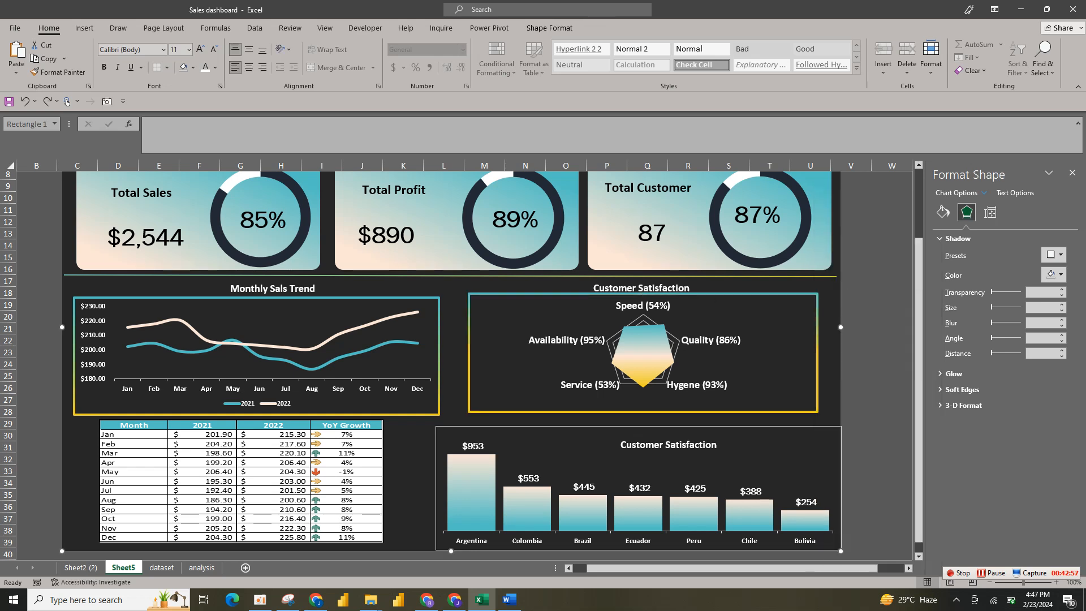
Group the Customer Satisfaction title with its radar chart and nudge the group up slightly
left_click(710, 297)
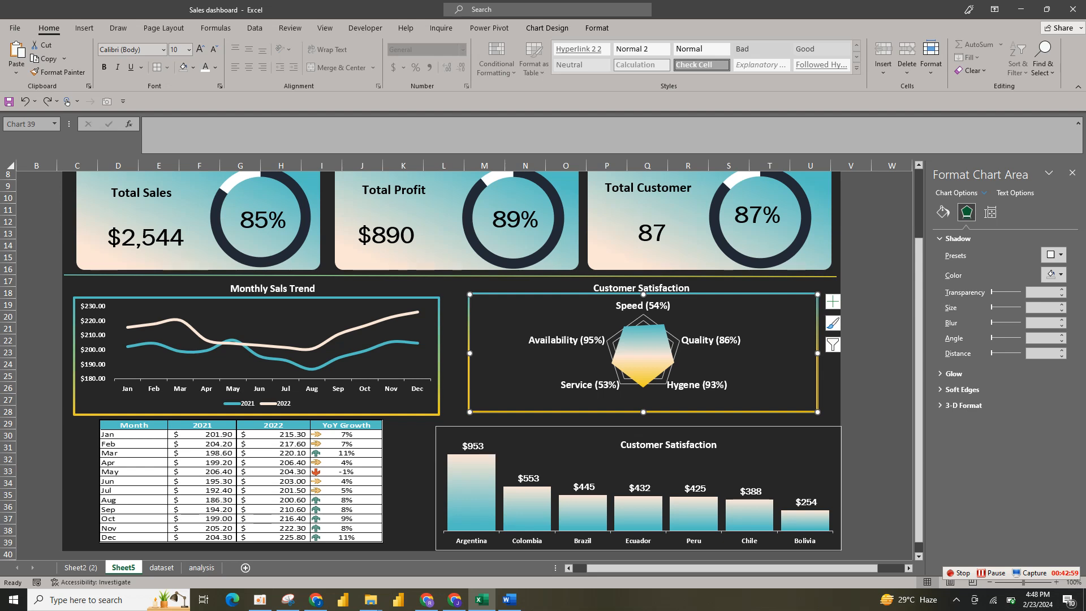
left_click(676, 287, "ctrl")
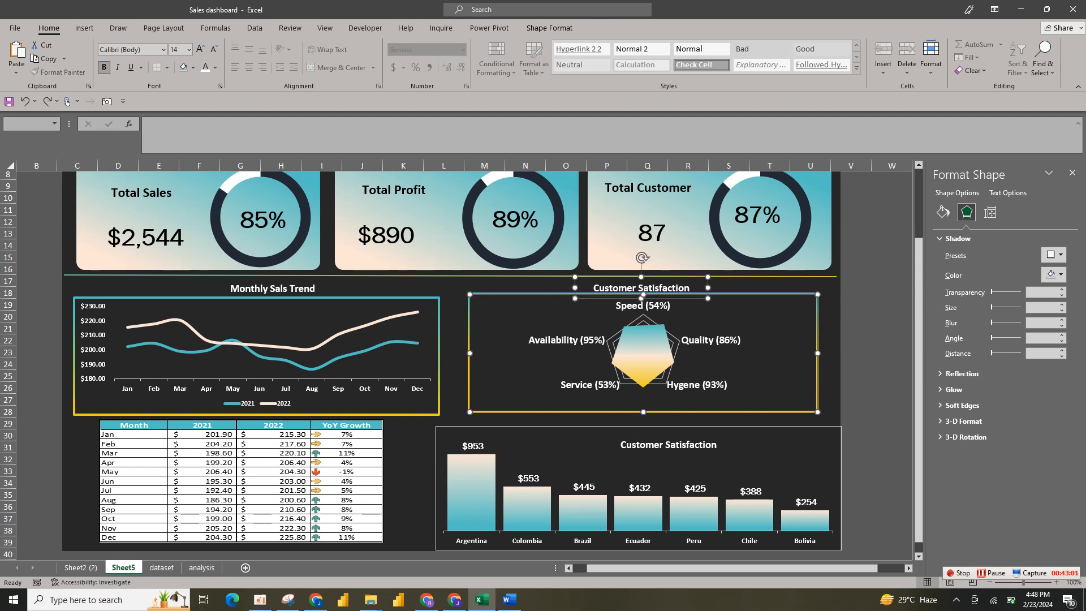
right_click(818, 294)
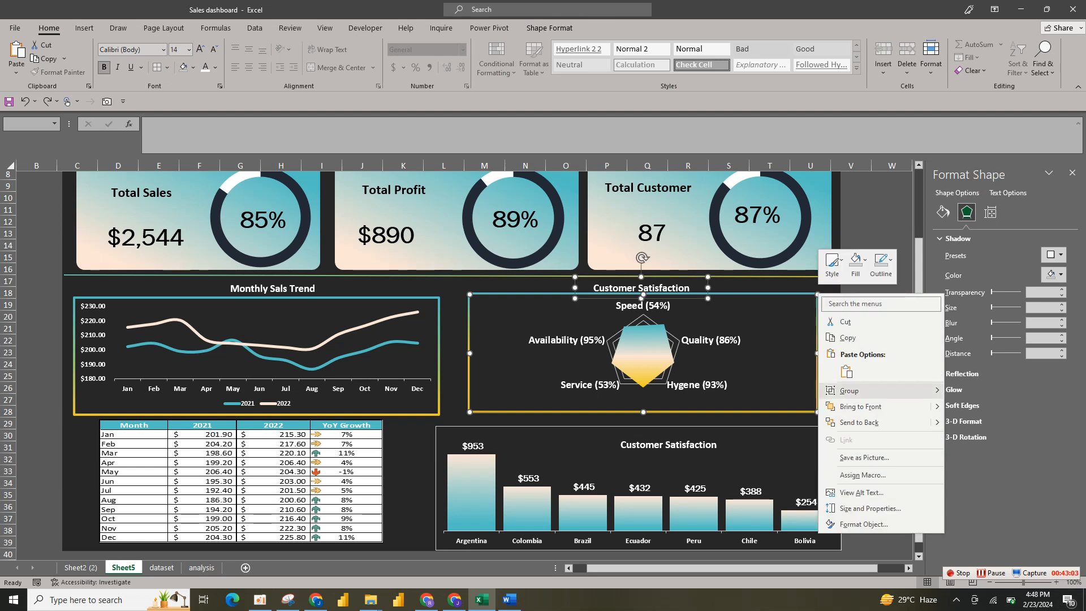
mouse_move(849, 390)
left_click(962, 391)
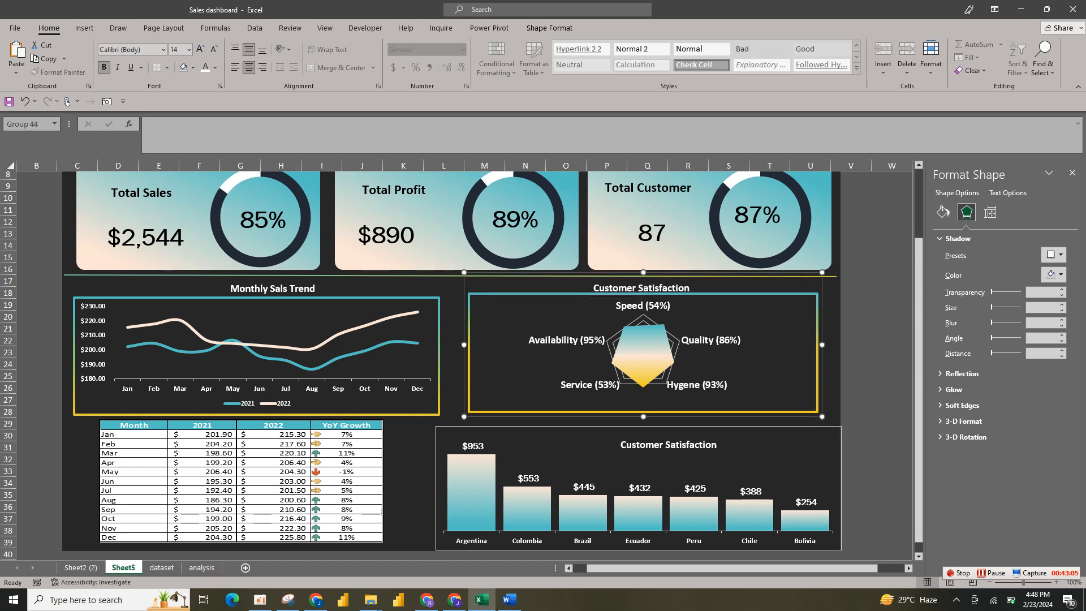
left_click_drag(818, 316, 817, 312)
Group the Monthly Sales Trend title with its line chart and nudge the group up slightly
left_click(391, 304)
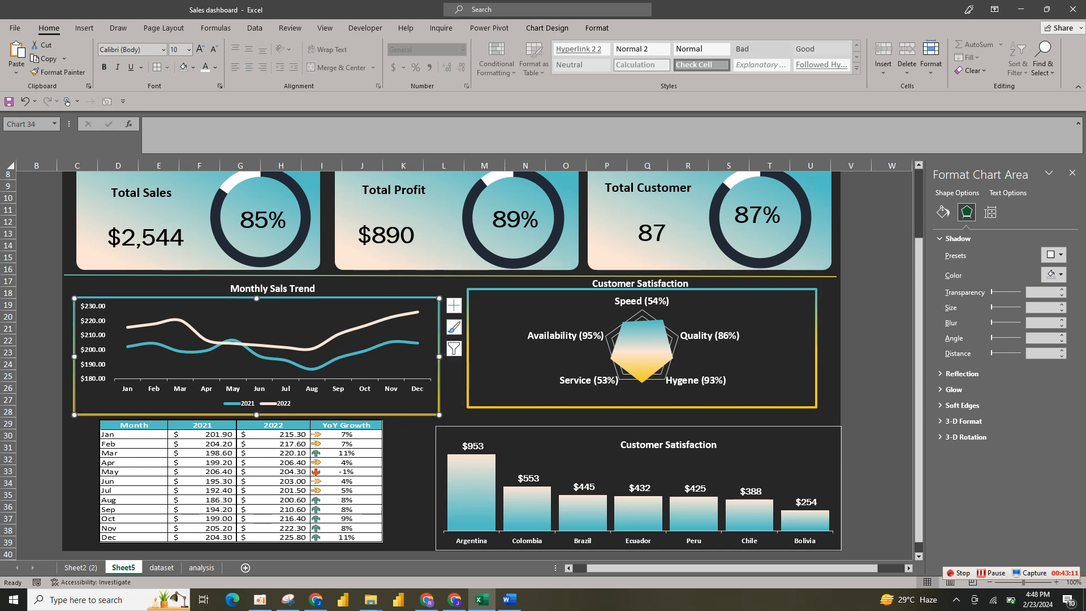
left_click(294, 288, "ctrl")
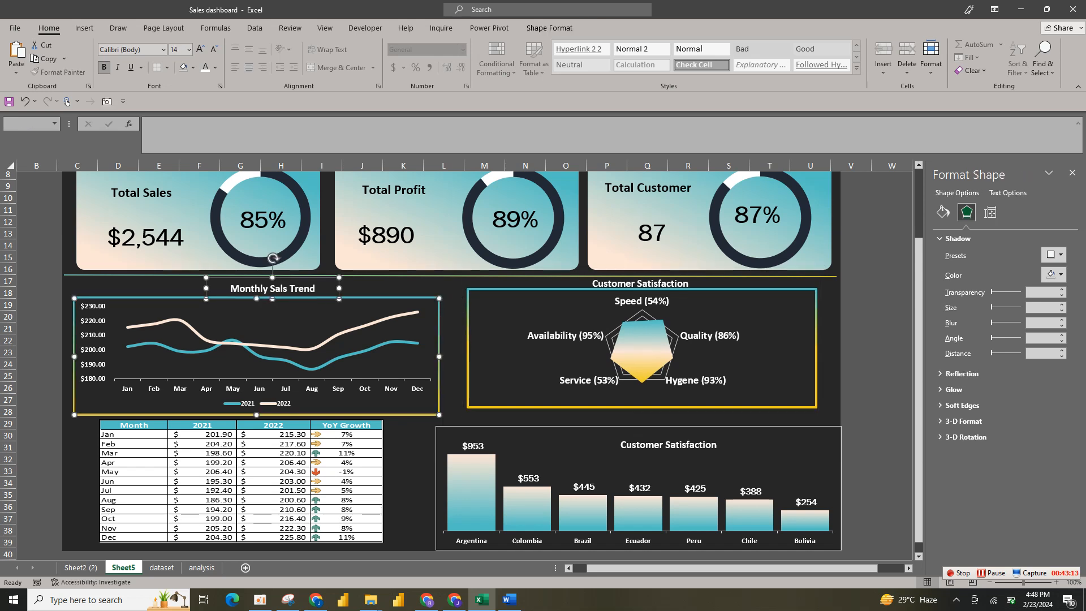
right_click(439, 299)
mouse_move(509, 395)
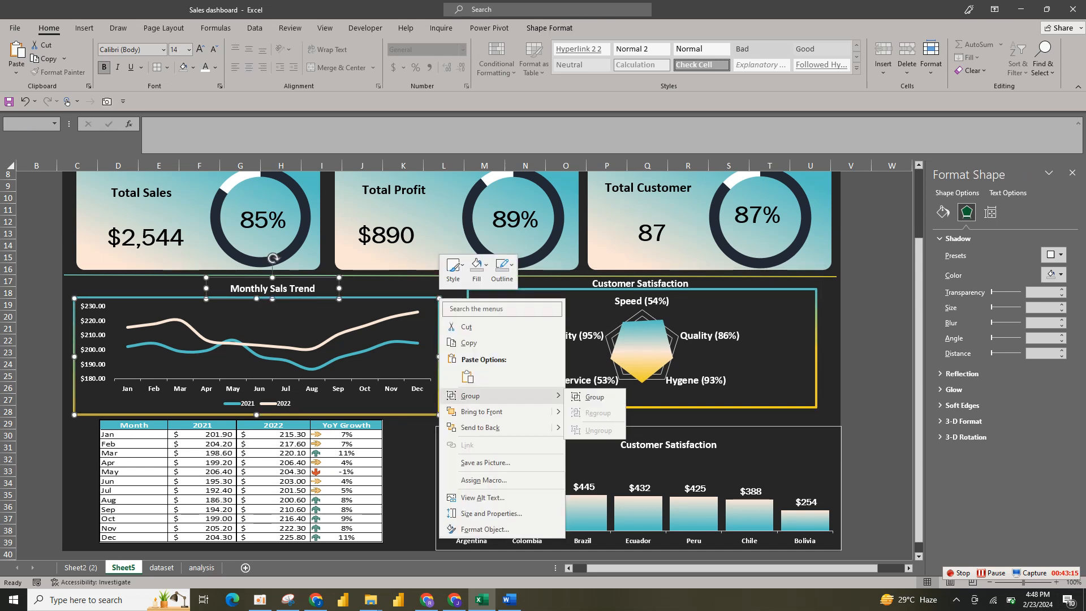
left_click(594, 397)
left_click_drag(395, 297, 396, 292)
Align the monthly growth table with the left edge of the line chart and narrow the Monthly Sales Trend group toward the table's width
left_click(254, 480)
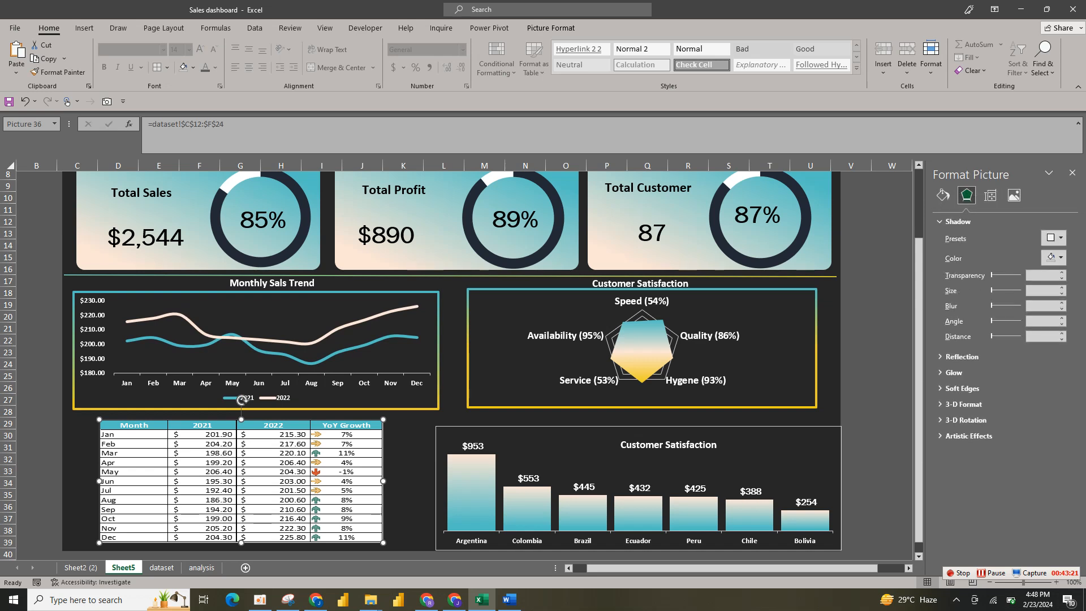
left_click_drag(255, 480, 229, 479)
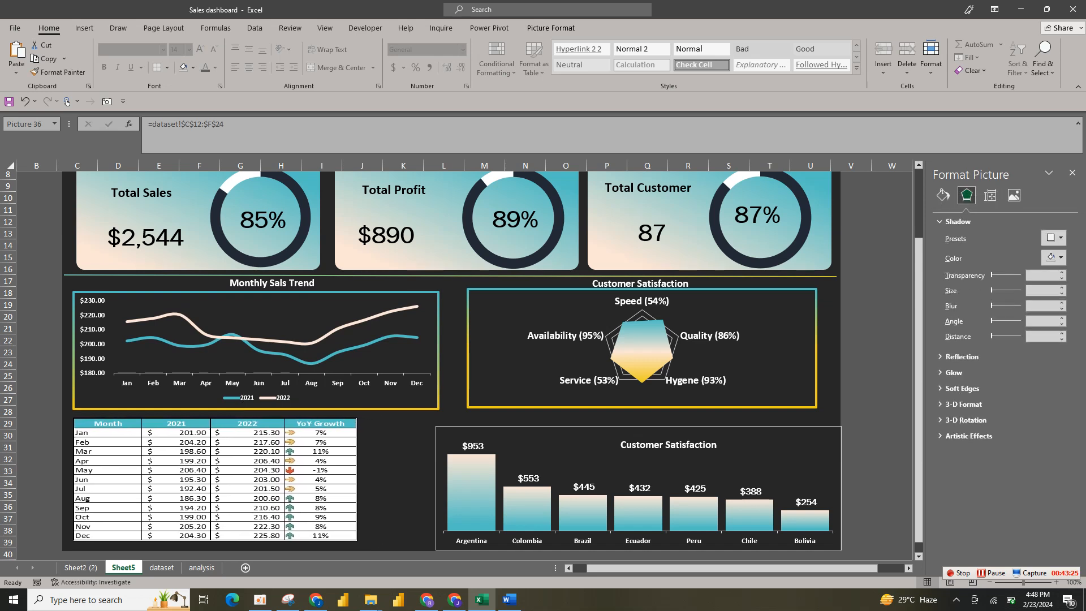
left_click(256, 390)
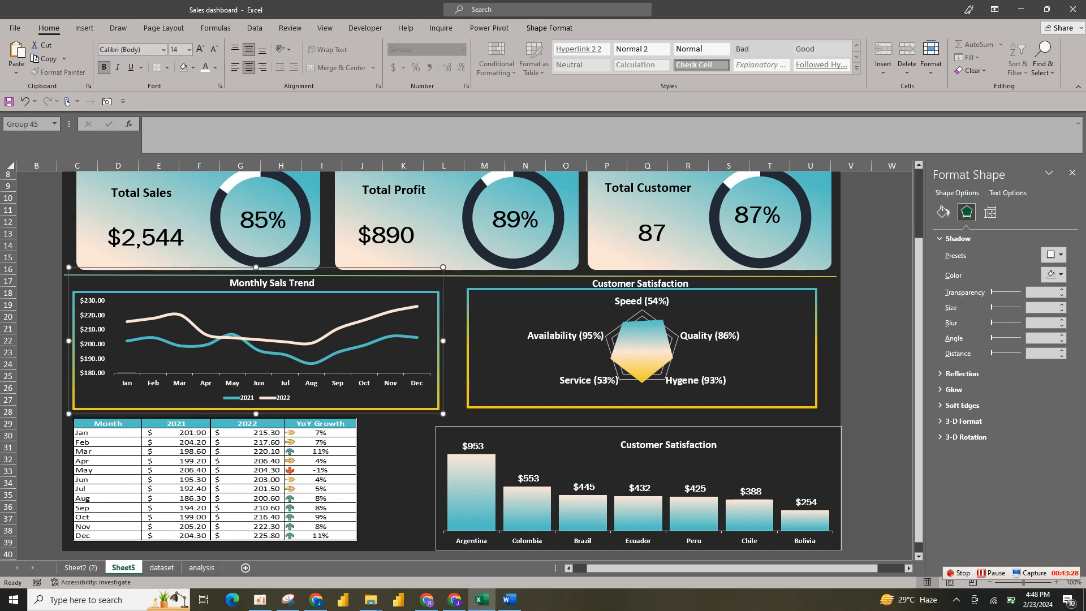
left_click_drag(443, 340, 373, 341)
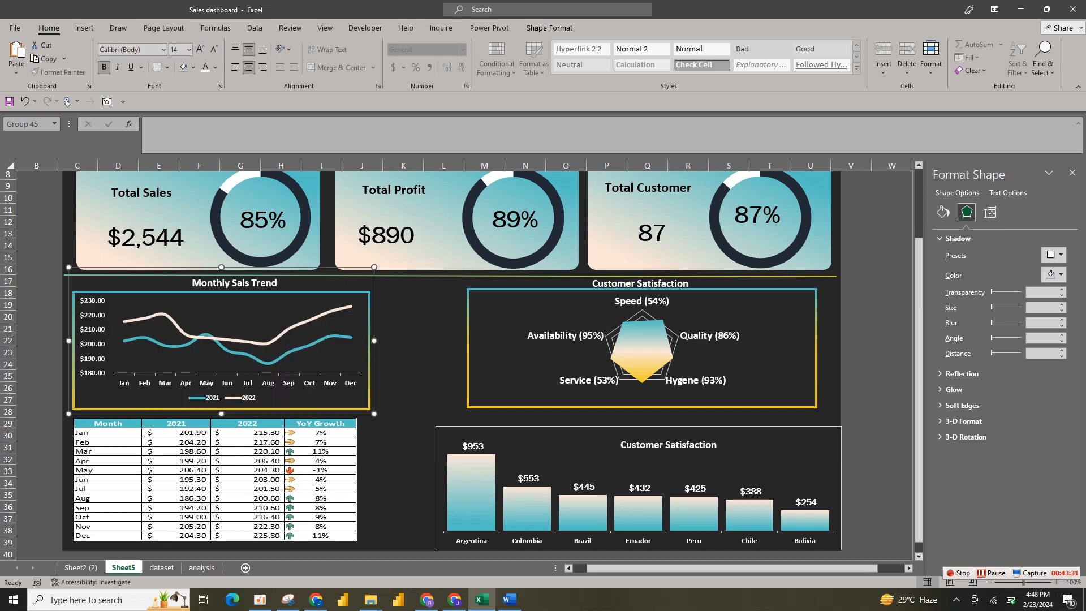
Widen the Monthly Sales Trend group slightly and stretch the monthly growth table to the same width
left_click(404, 351)
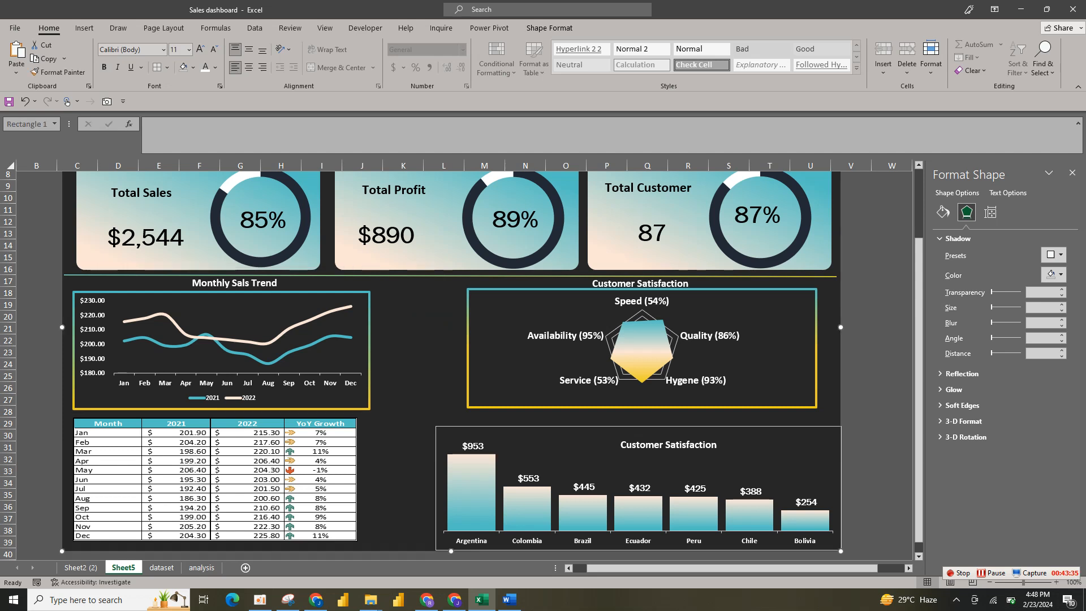
left_click(339, 351)
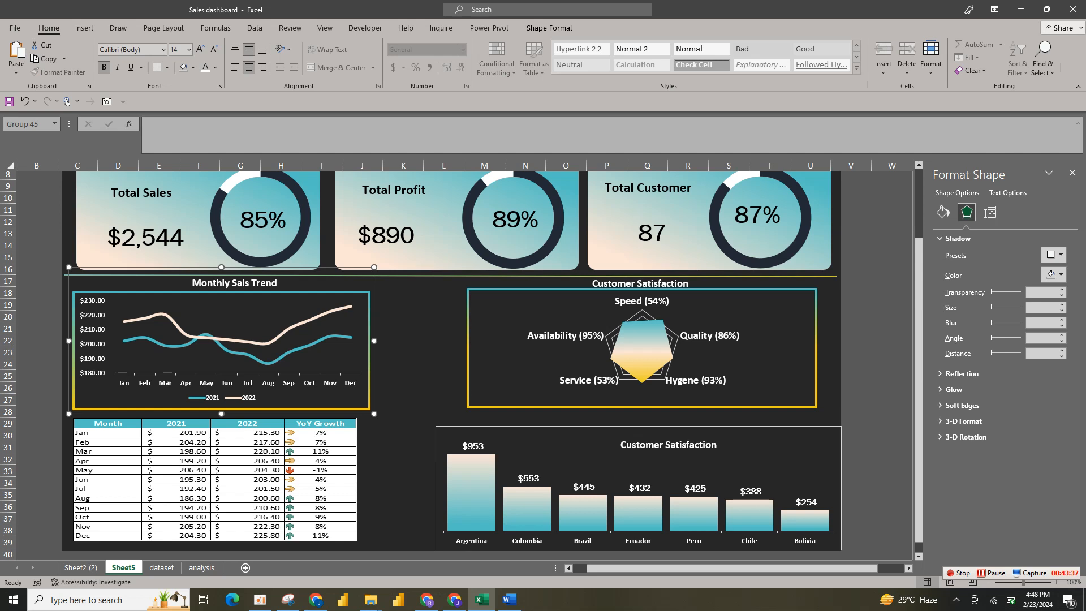
left_click_drag(339, 351, 359, 352)
mouse_move(406, 409)
left_mouse_down()
mouse_move(357, 418)
mouse_move(392, 418)
left_mouse_up()
left_click(328, 461)
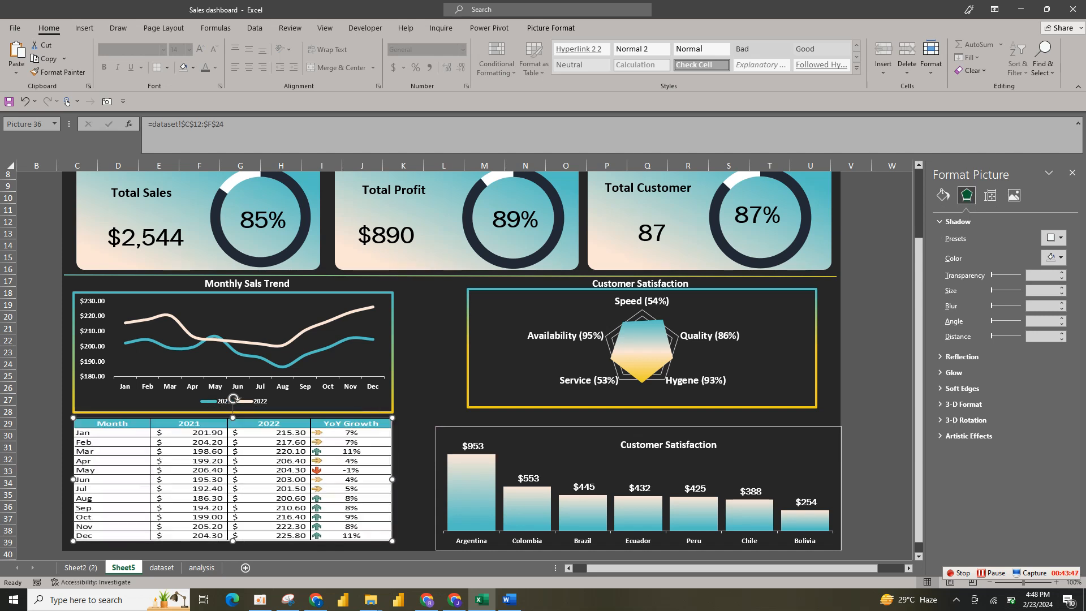
Move the country column chart up below the radar chart and center its title just inside the chart's top edge
left_click(527, 510)
left_click_drag(566, 431, 564, 421)
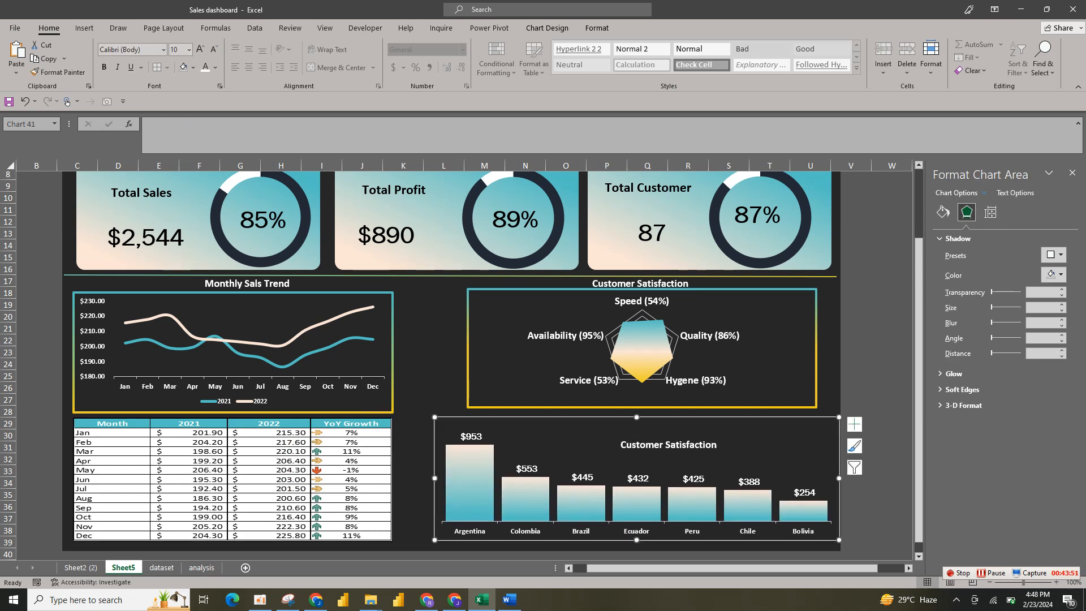
left_click(688, 444)
left_click_drag(688, 444, 665, 425)
Group the title with the country column chart and move the group slightly left
left_click(656, 451, "ctrl")
right_click(832, 422)
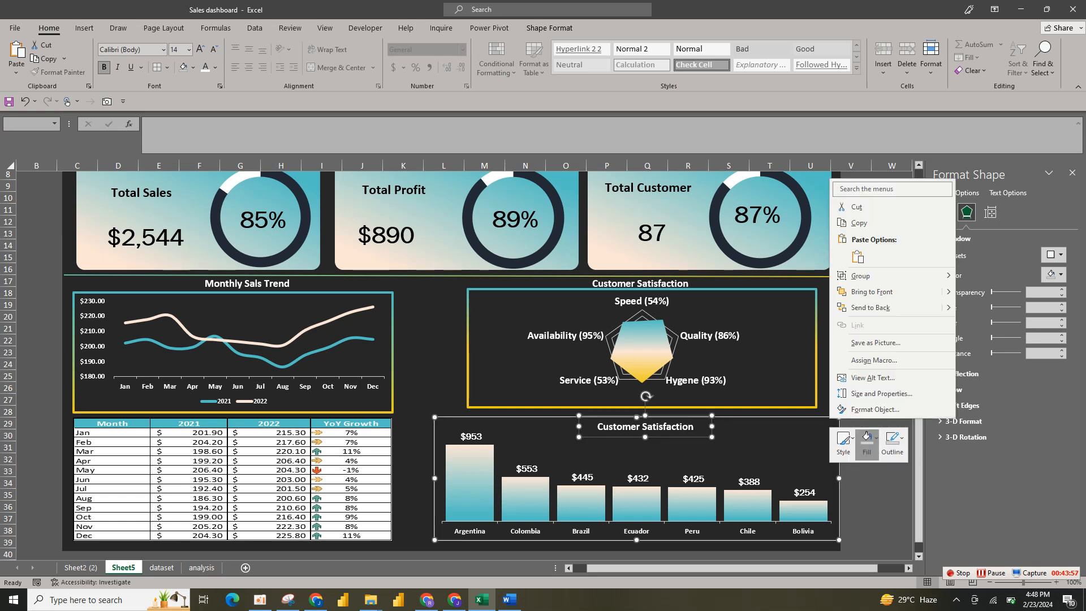
mouse_move(865, 276)
left_click(985, 277)
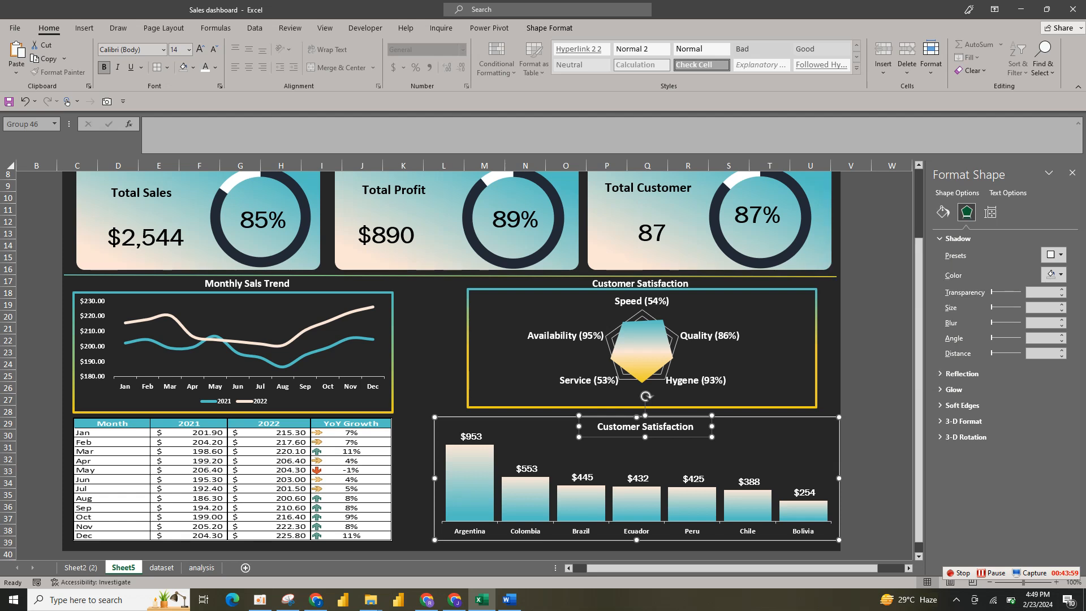
left_click_drag(832, 427, 816, 429)
Try to shift the radar chart group left, then undo the accidental move of the dark background rectangle
left_click(829, 395)
left_click(816, 396)
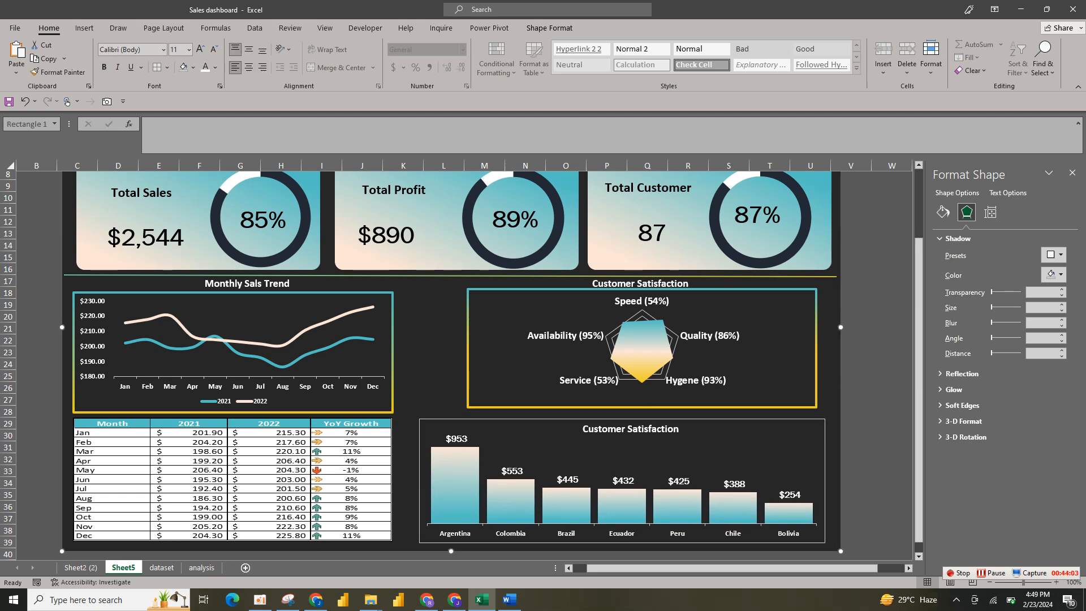
left_click_drag(816, 395, 792, 398)
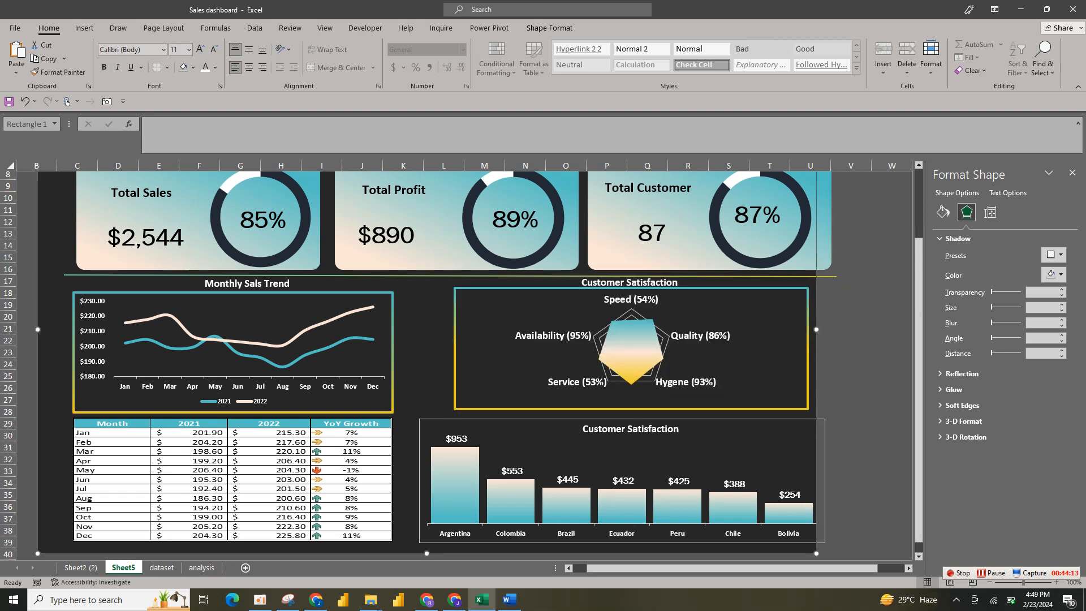
key("ctrl+z")
Move the radar chart group left beside the Monthly Sales Trend chart and the column chart group left beside the growth table
left_click(786, 391)
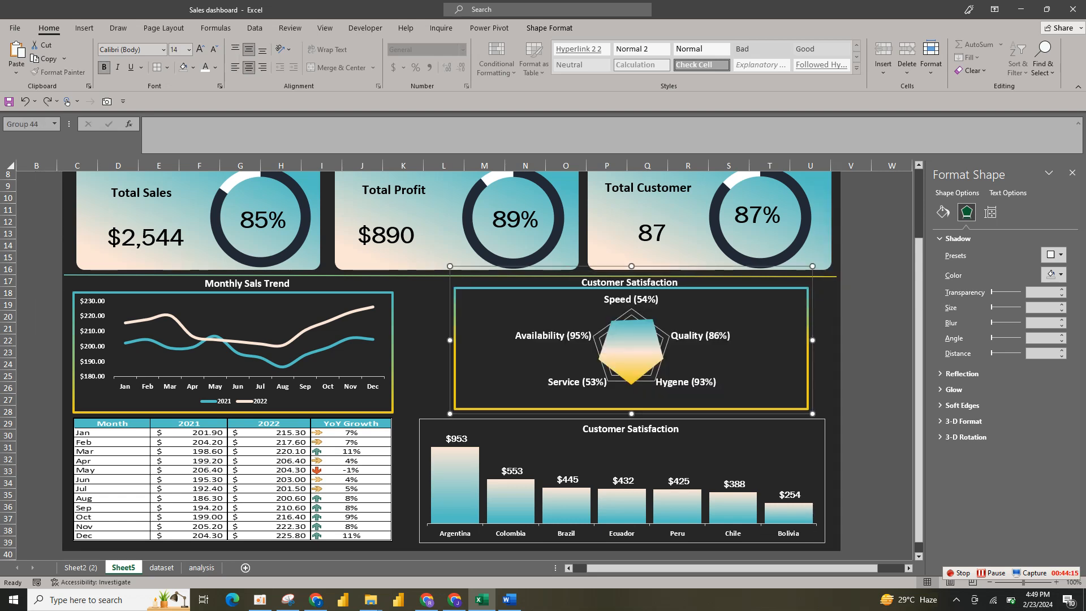
left_click(786, 391)
left_click_drag(786, 391, 743, 393)
left_click(799, 385)
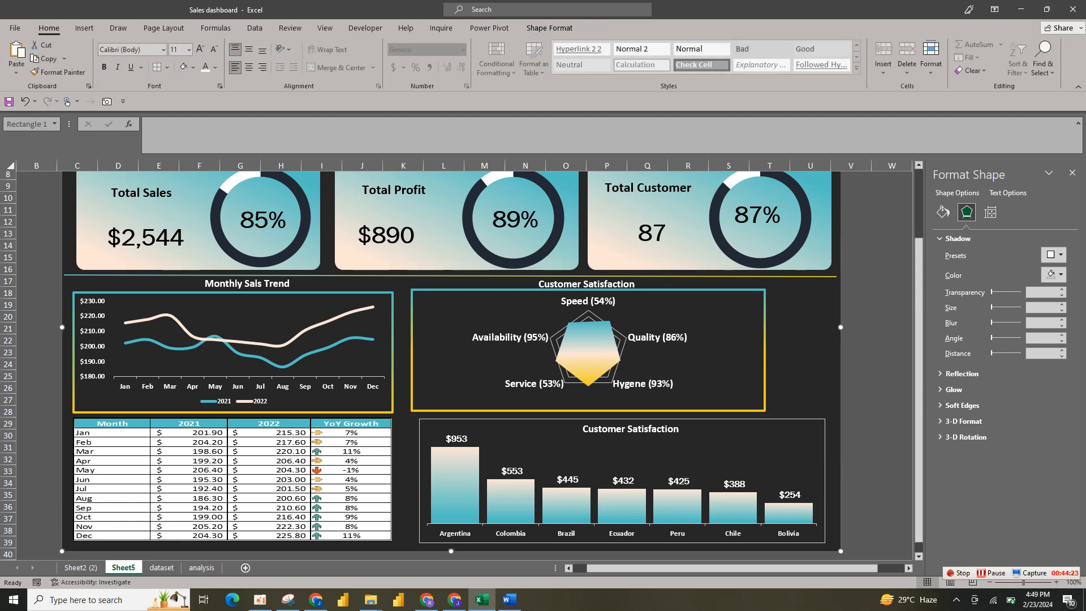
left_click(780, 450)
left_click_drag(781, 450, 762, 450)
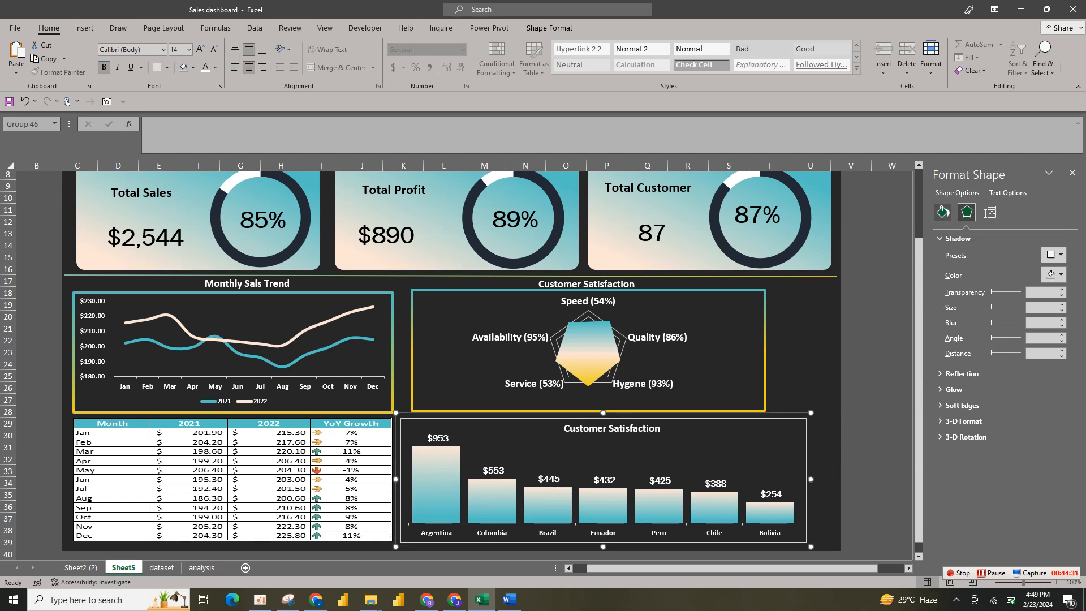
Apply a gradient line to the column chart group, reduce it to two gradient stops, and place the first stop at 0%
left_click(942, 212)
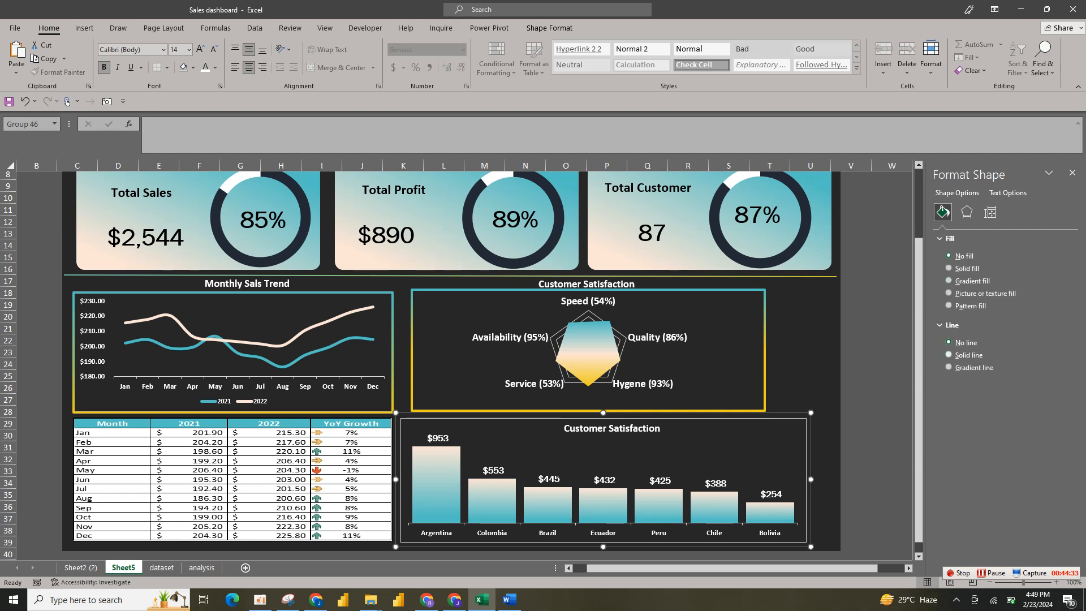
left_click(956, 367)
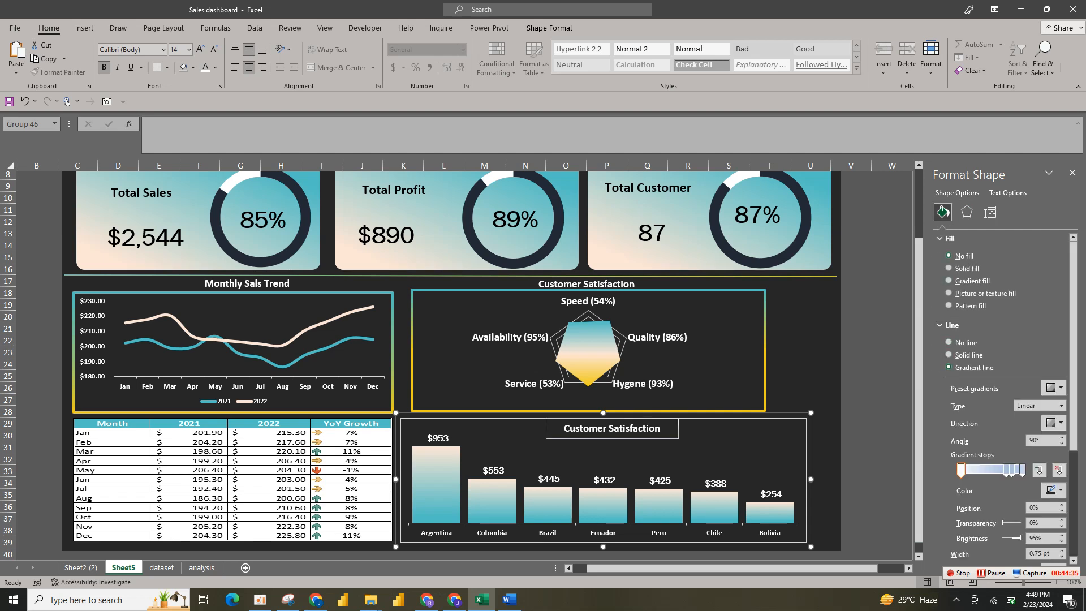
left_click(1059, 469)
left_click(1059, 469)
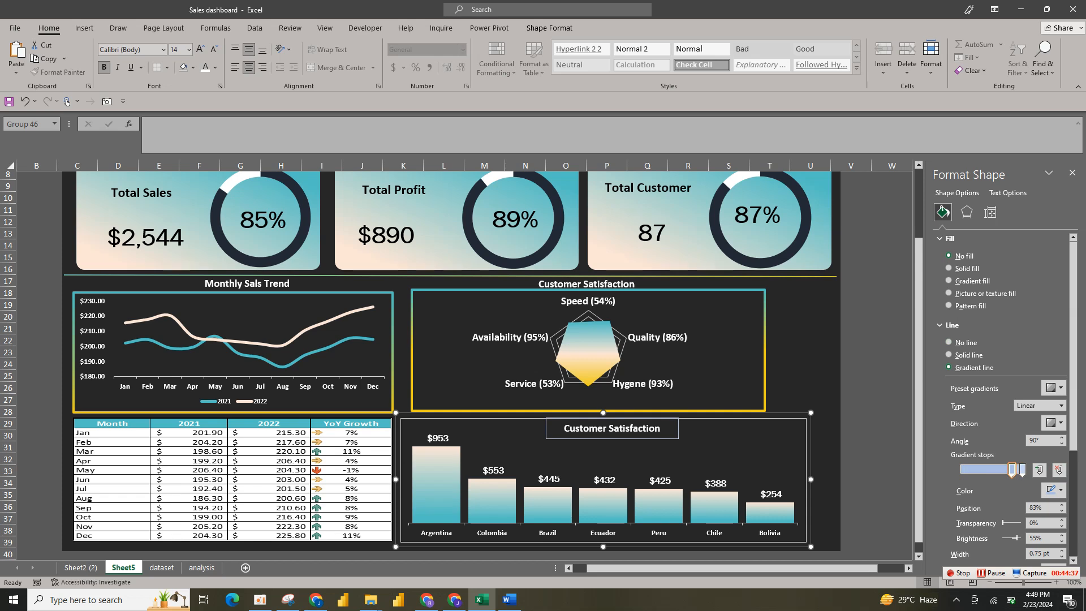
left_click_drag(1012, 469, 960, 469)
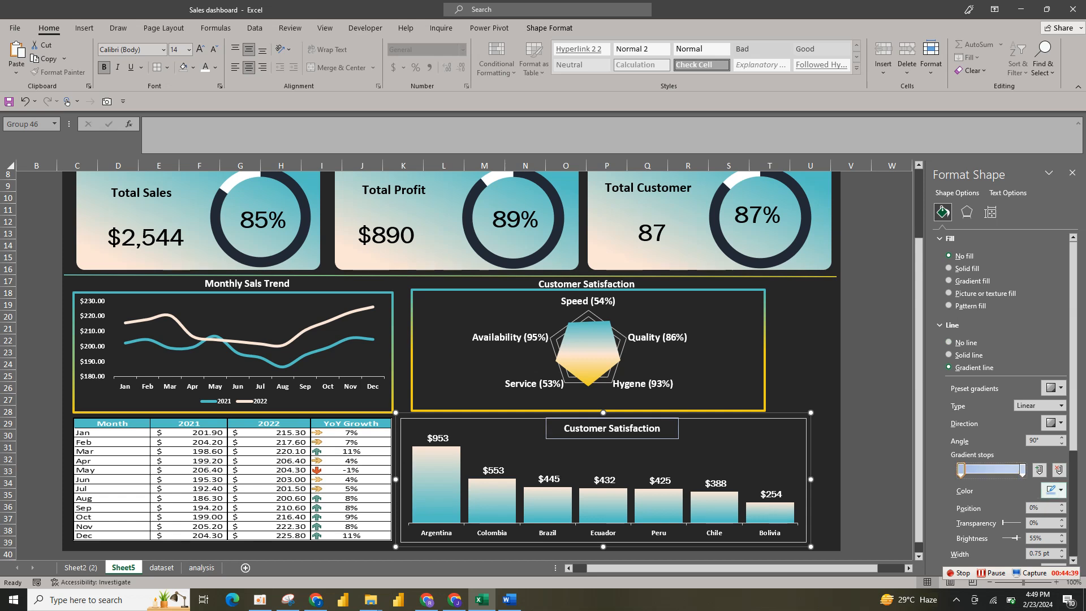